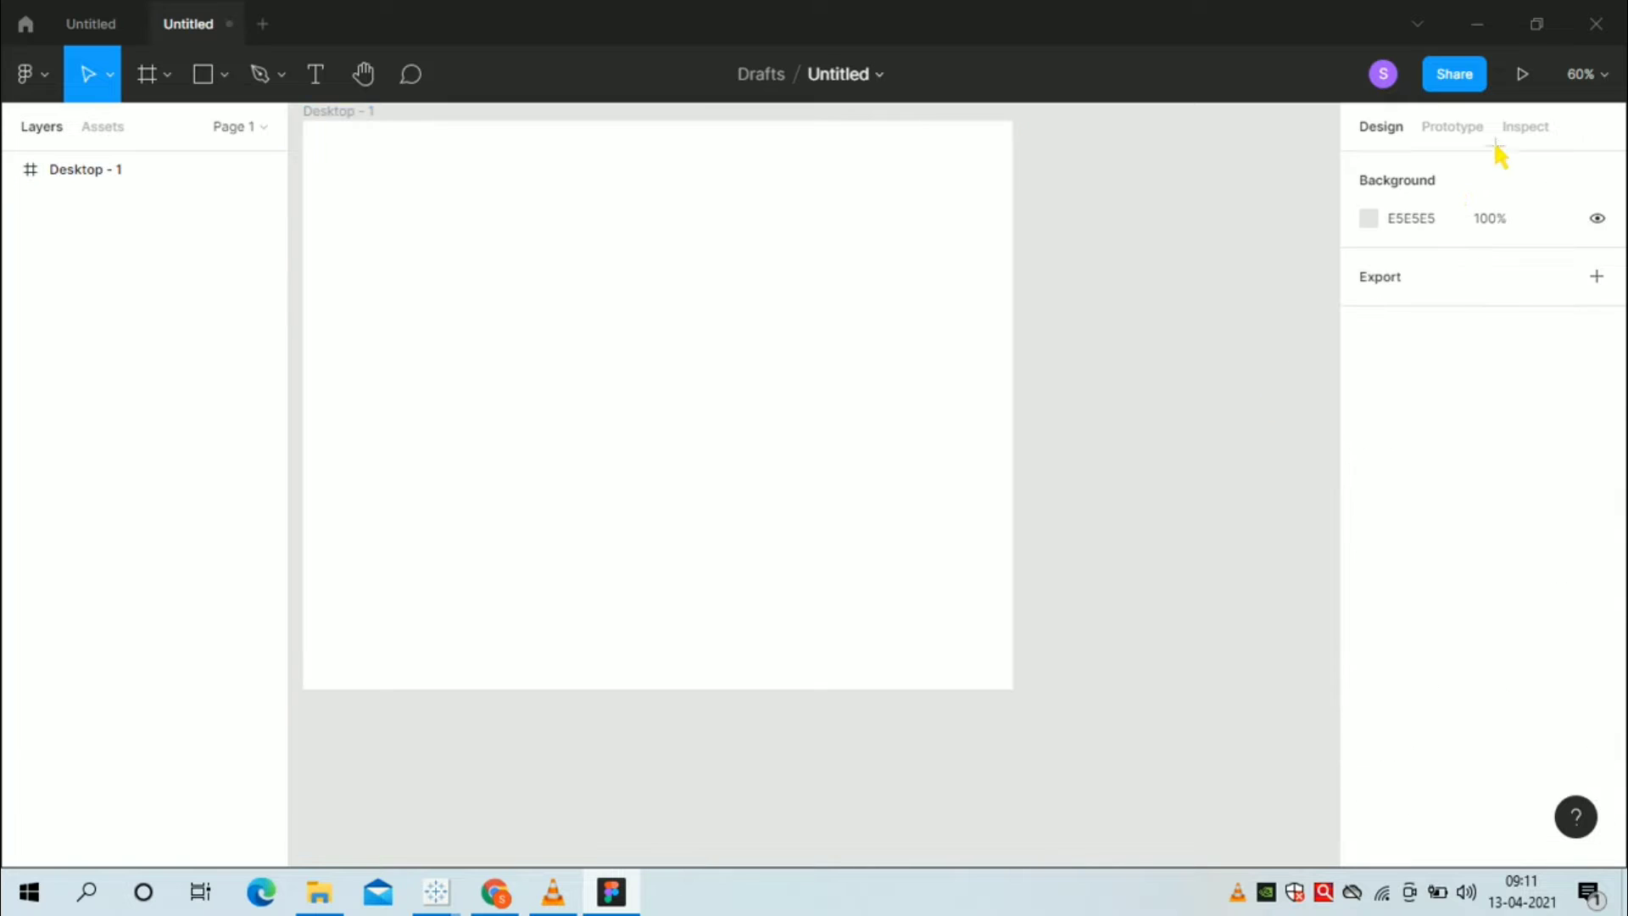
# - Draw a rectangle about 317 × 800 along the left edge of the Desktop - 1 frame, spanning its full height
pyautogui.click(1618, 89)
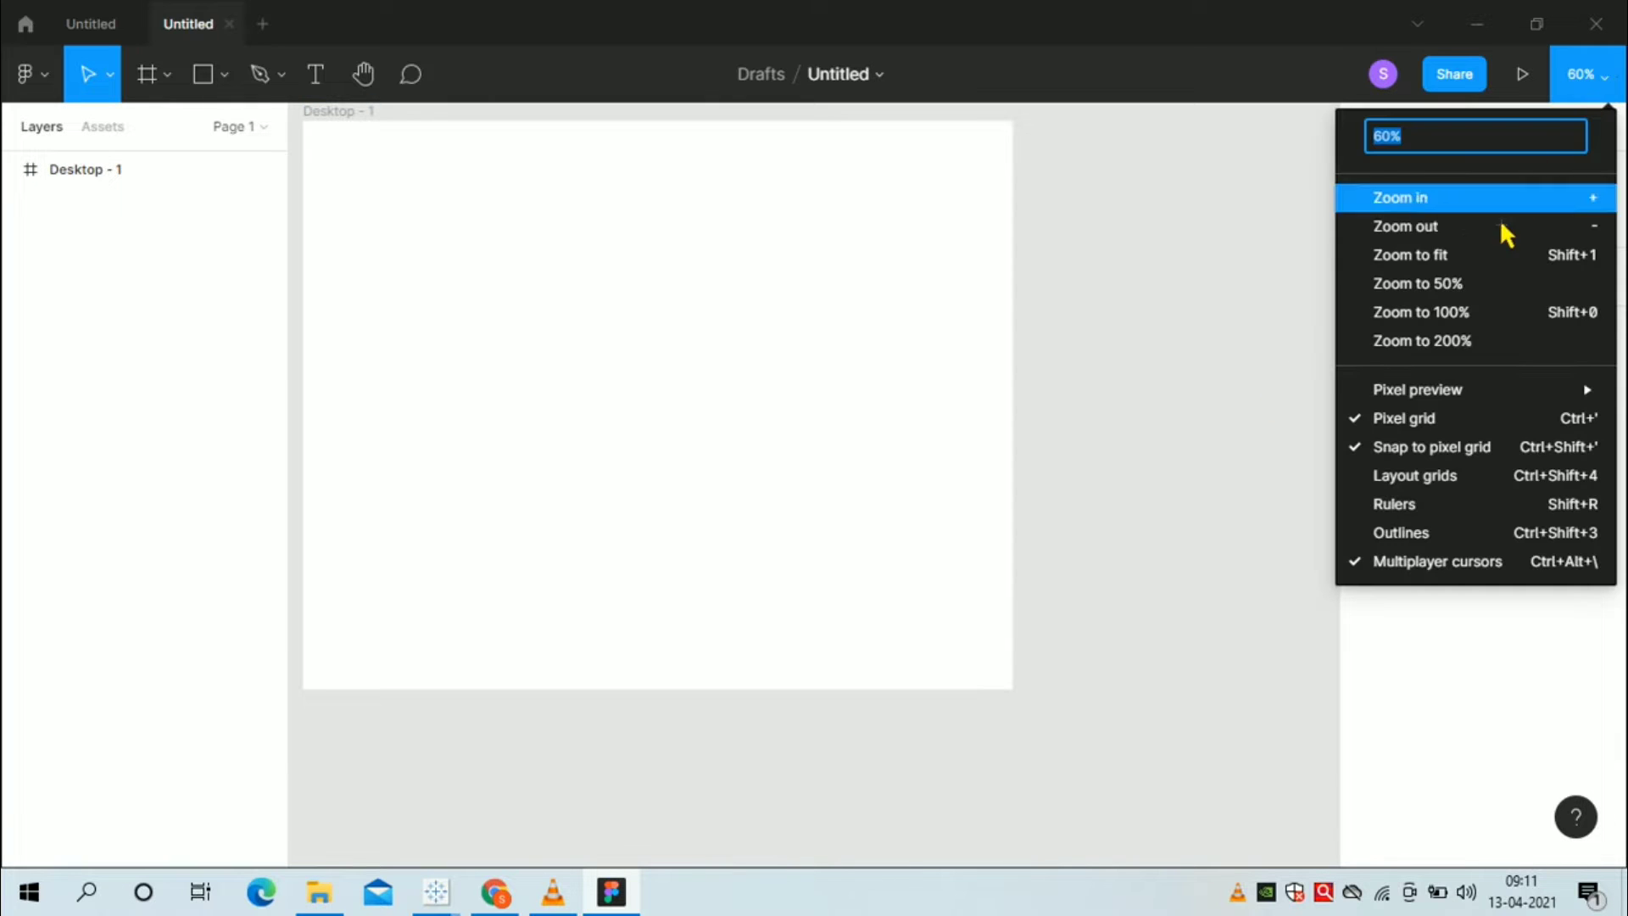
pyautogui.click(1490, 268)
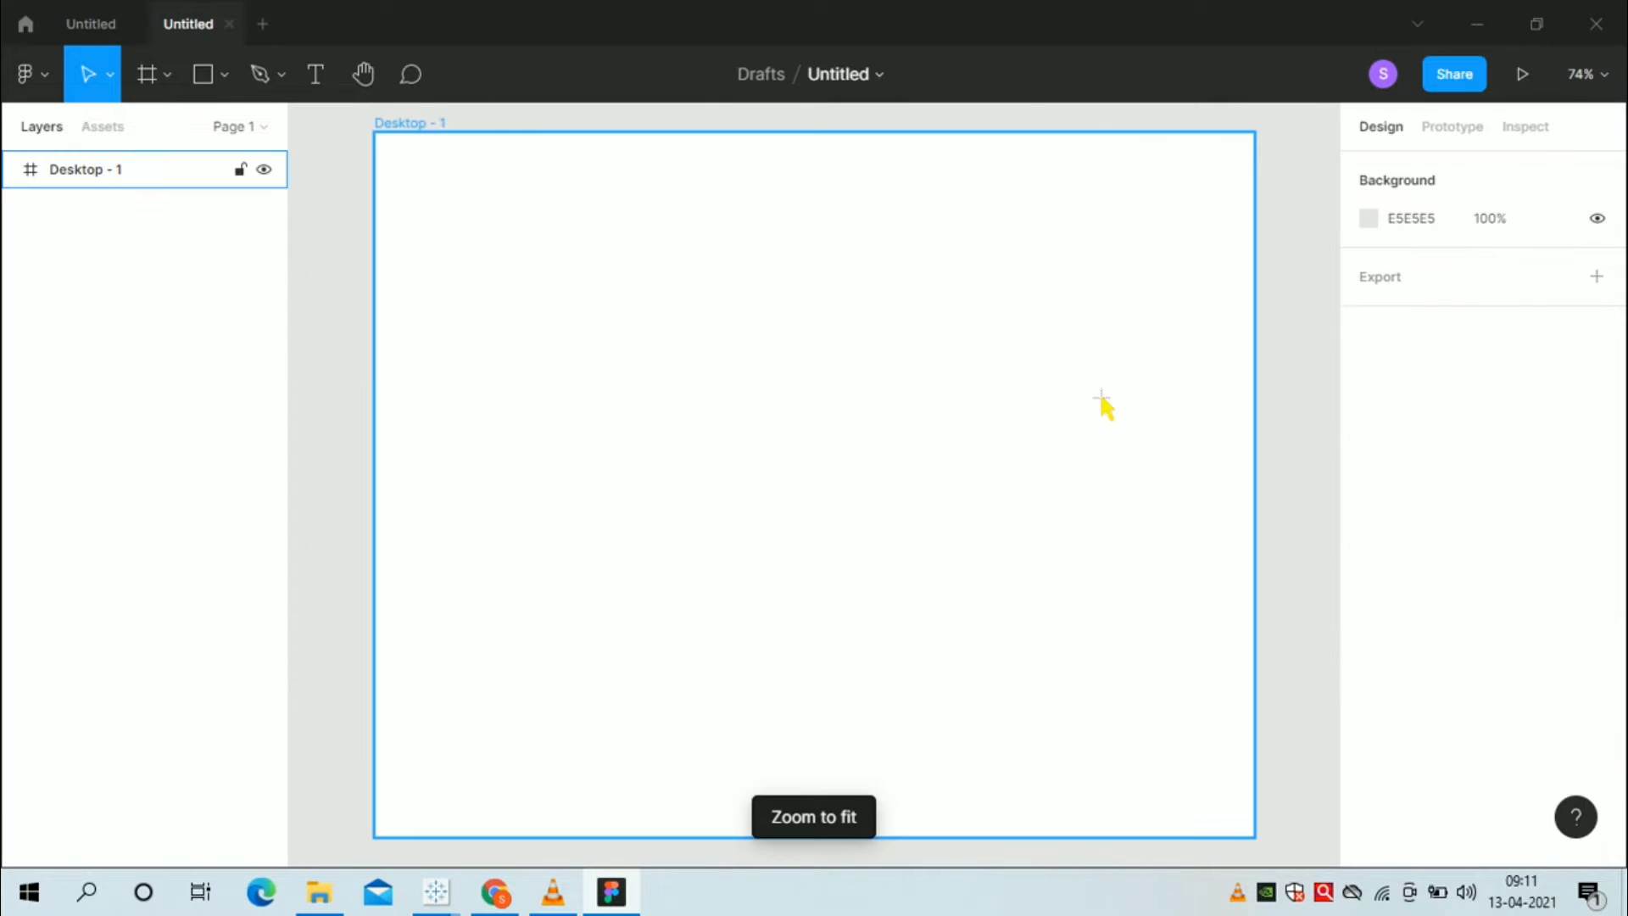
pyautogui.click(854, 415)
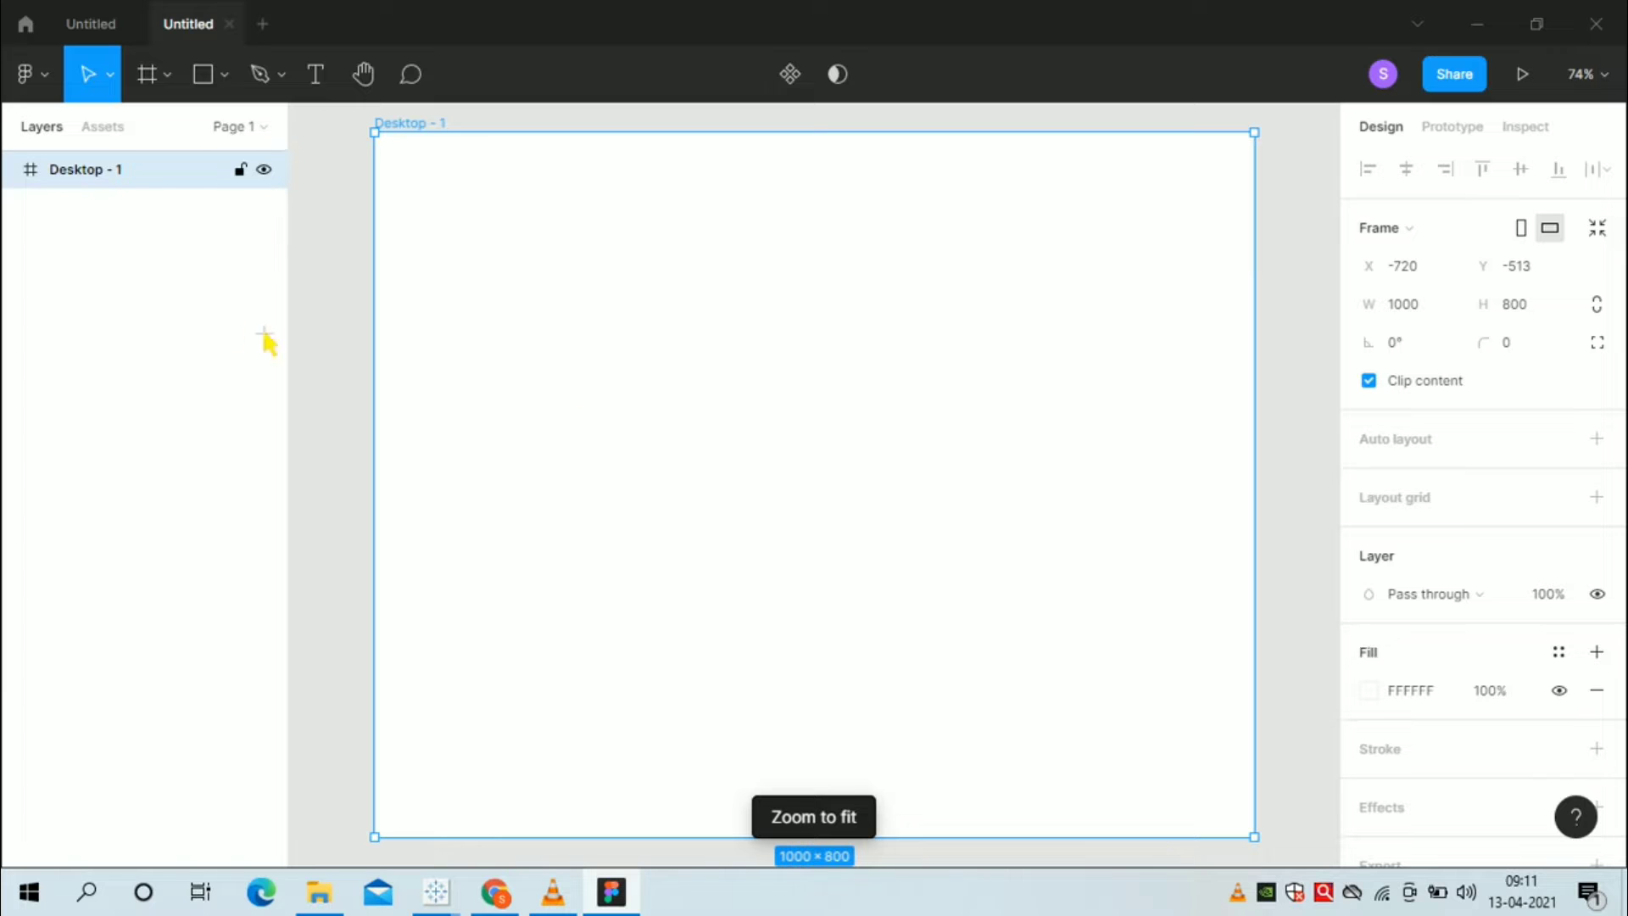
pyautogui.click(340, 311)
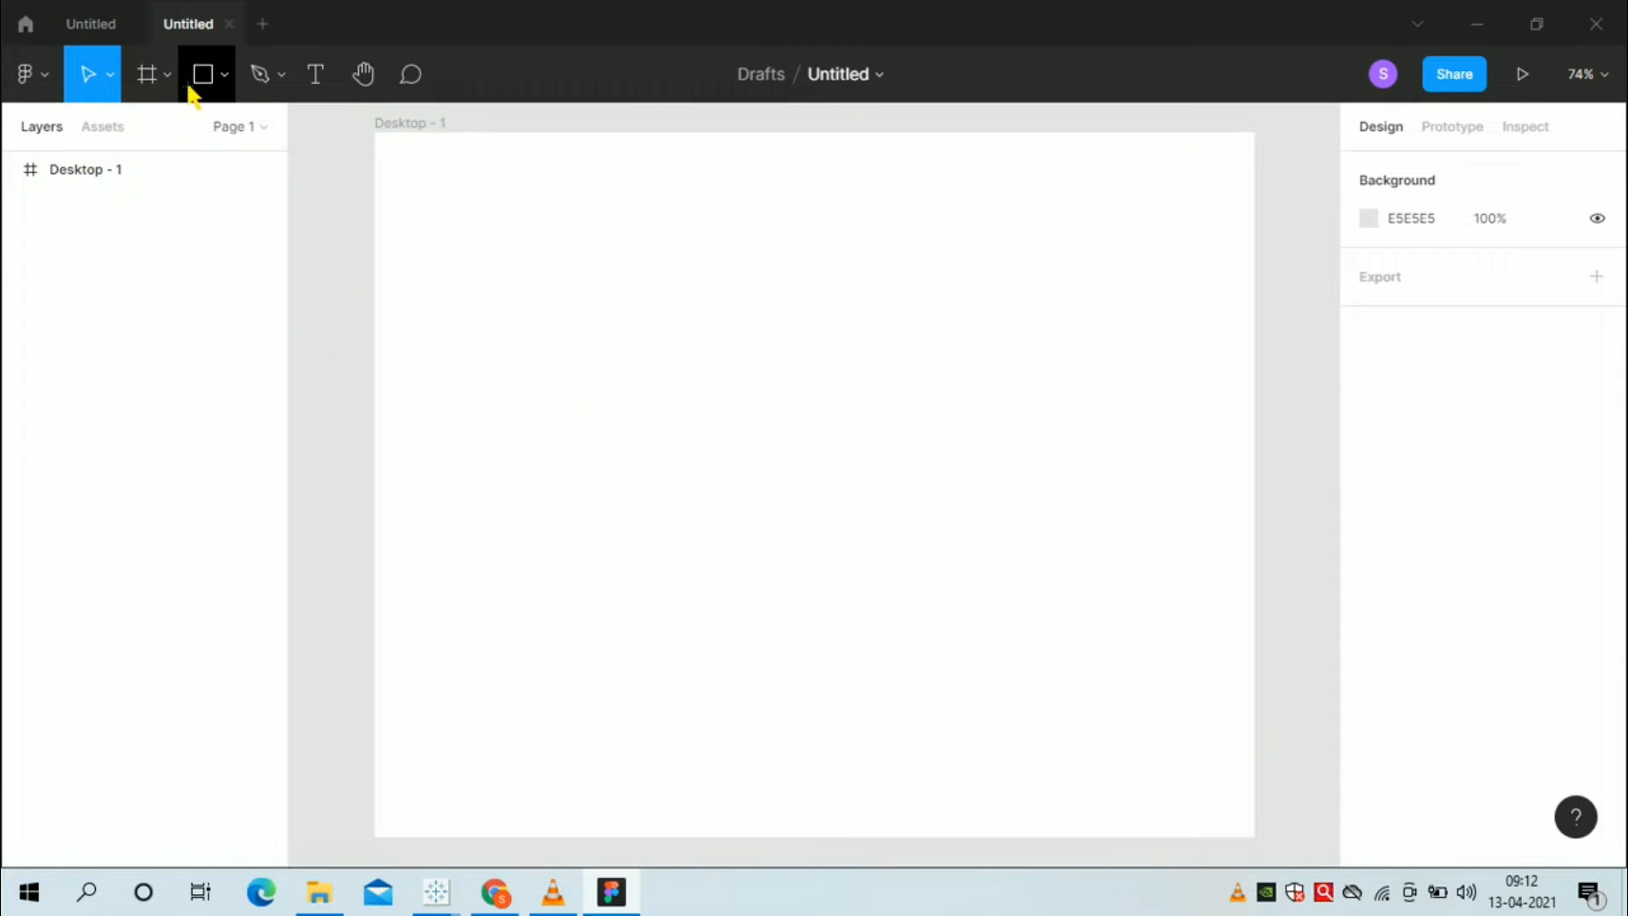
pyautogui.click(227, 80)
pyautogui.click(222, 134)
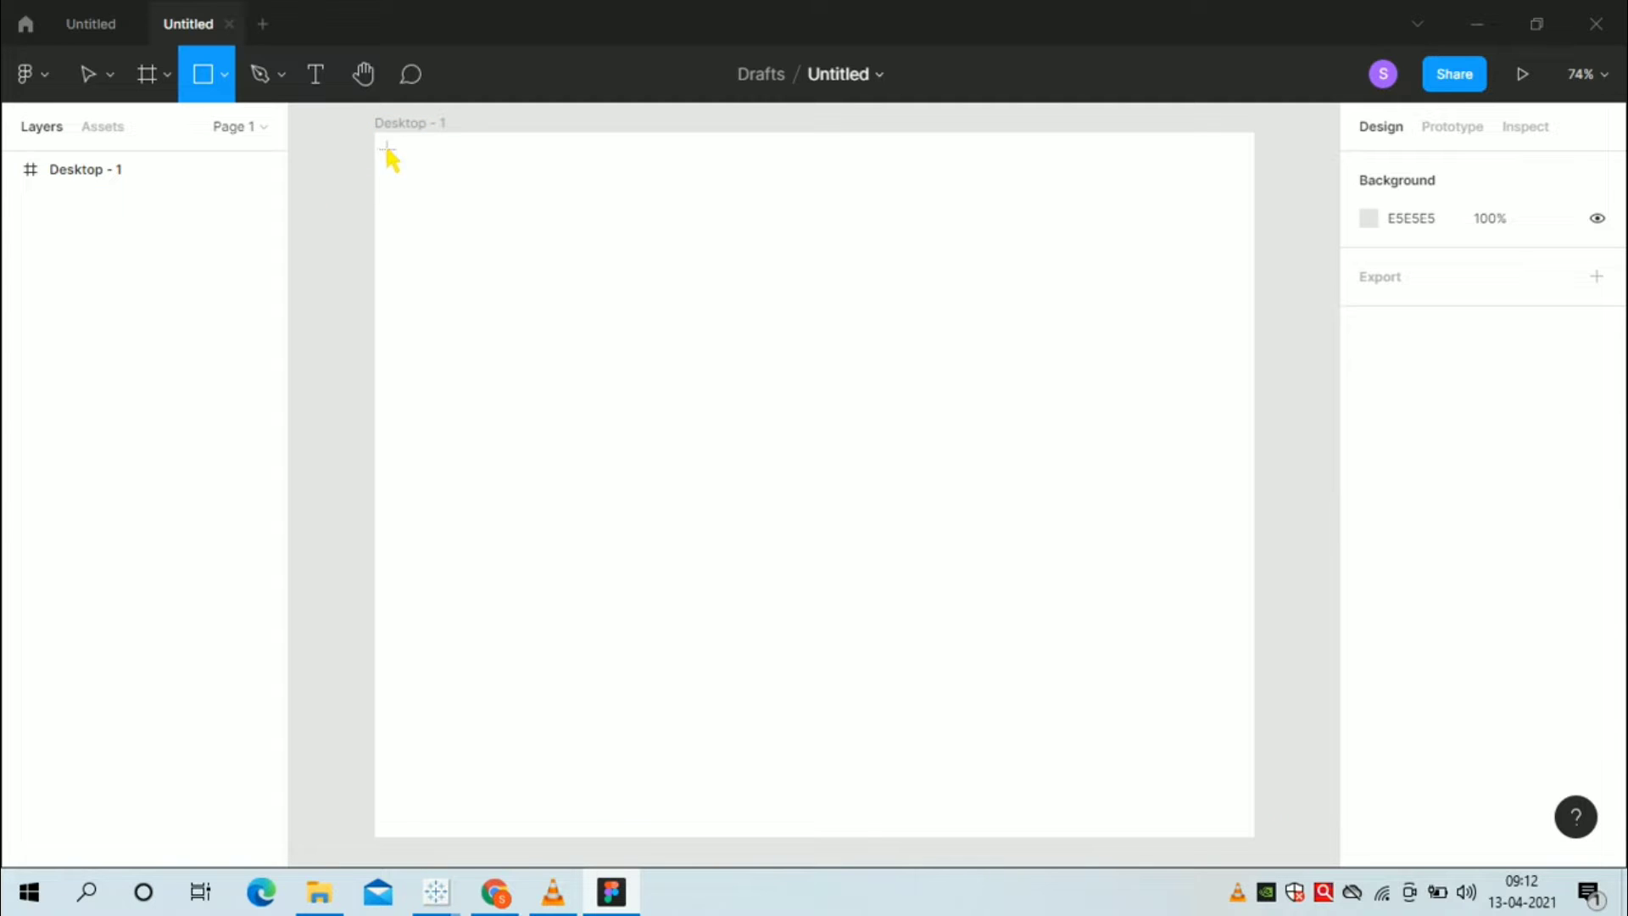
pyautogui.moveTo(375, 133); pyautogui.dragTo(665, 854)
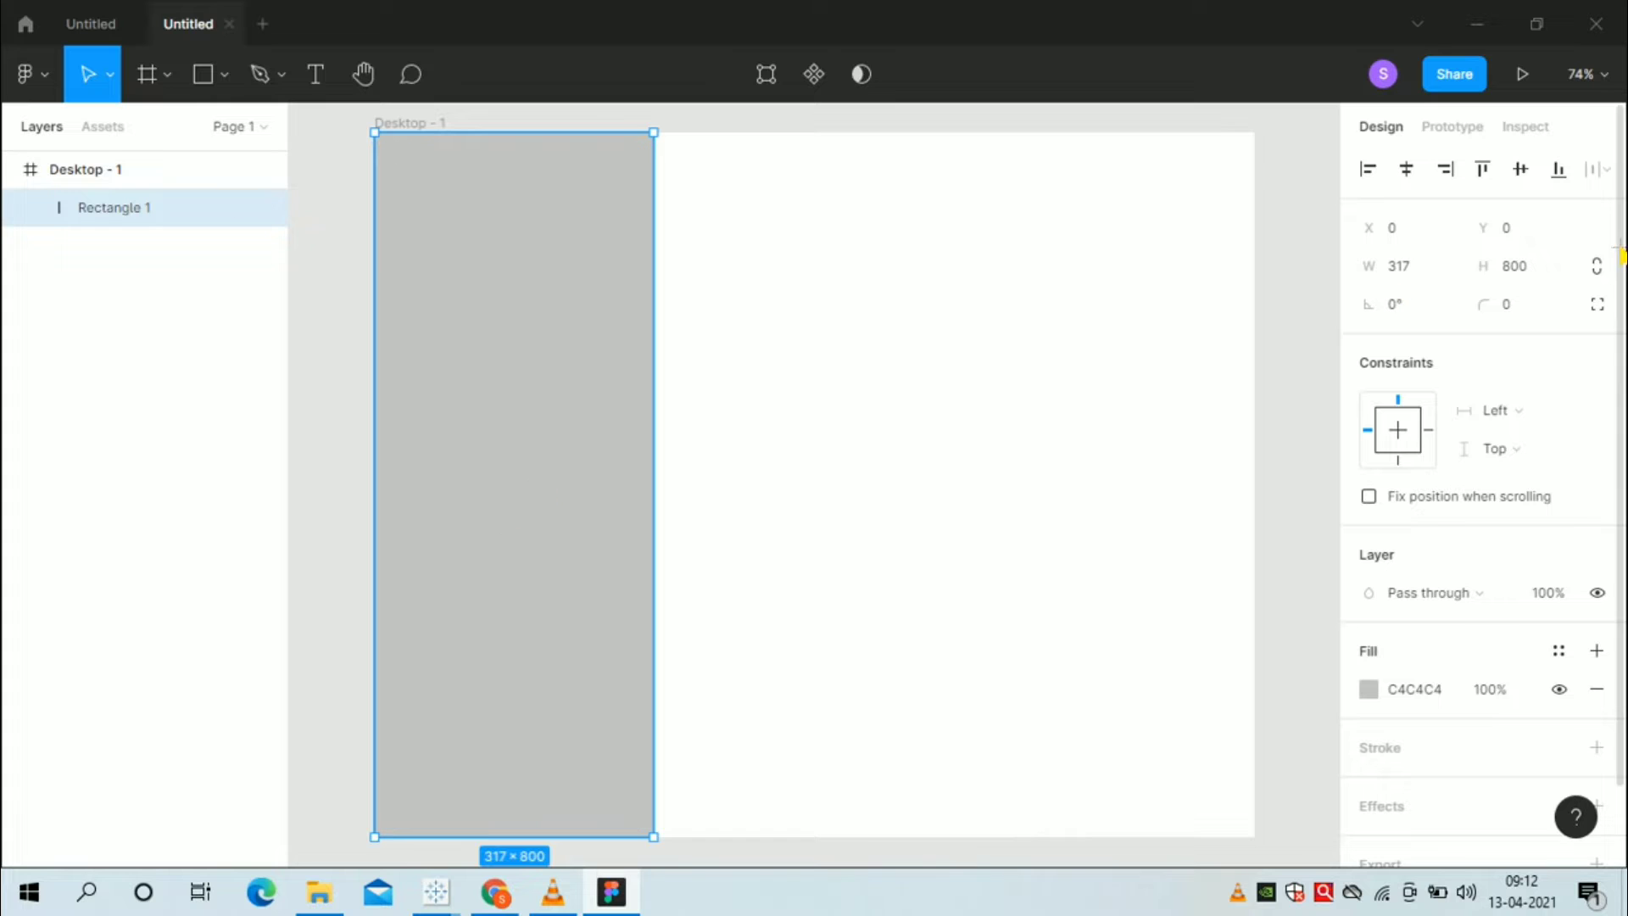
# - Set the width of the tall sidebar rectangle to 360
pyautogui.click(1431, 284)
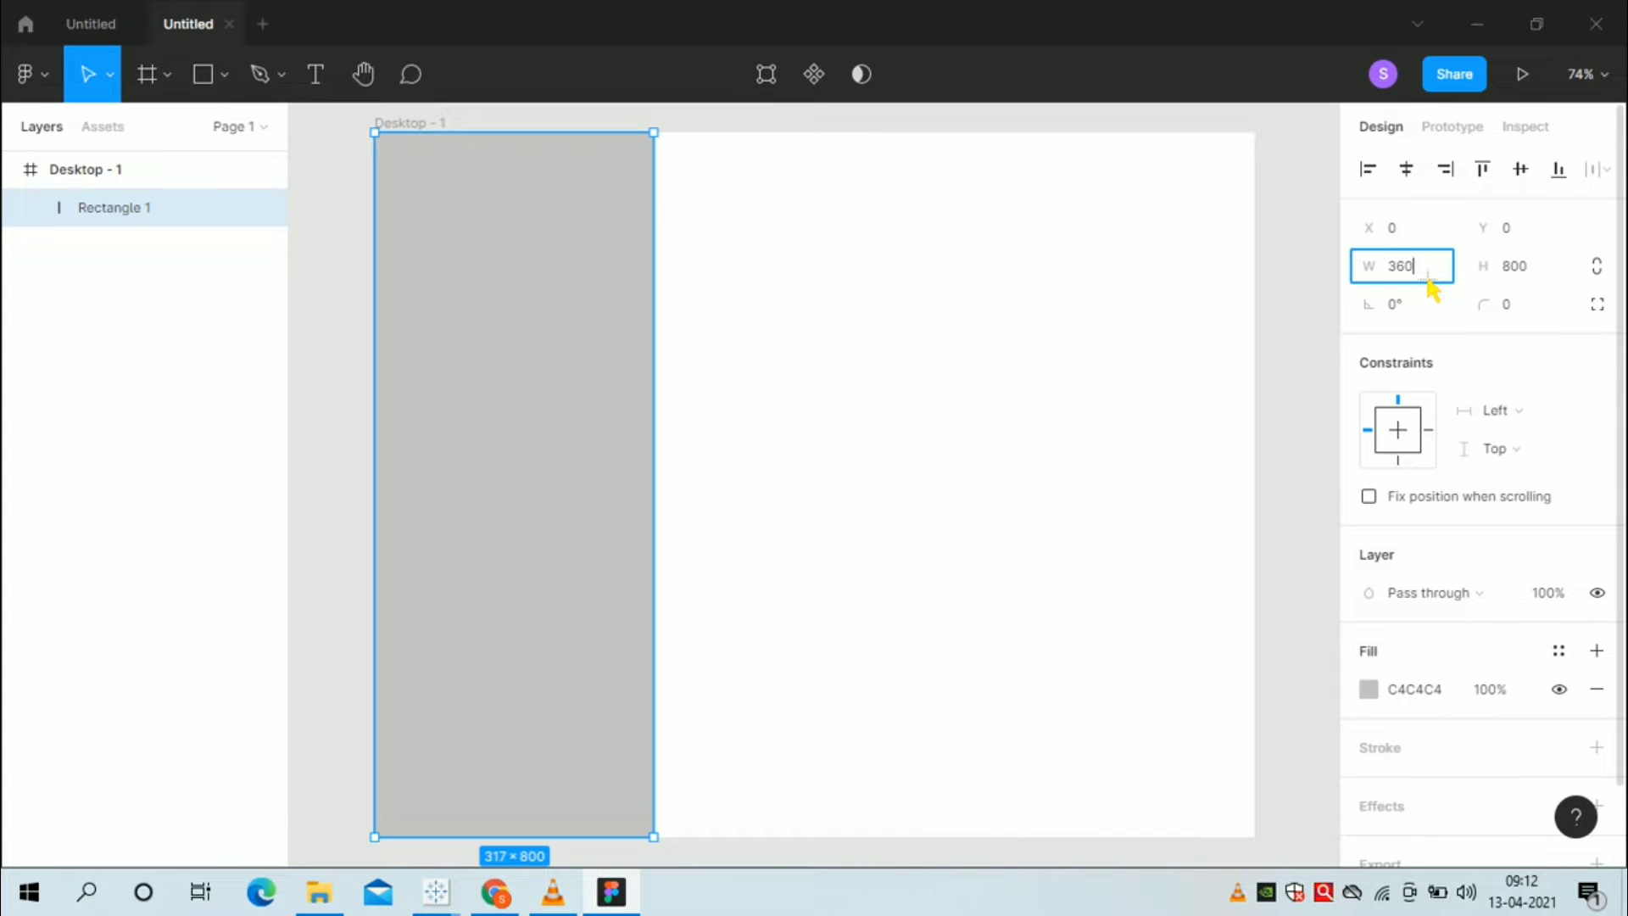
pyautogui.write('360')
pyautogui.click(1308, 399)
pyautogui.moveTo(524, 408)
pyautogui.mouseDown()
pyautogui.moveTo(539, 392)
pyautogui.moveTo(523, 404)
pyautogui.mouseUp()
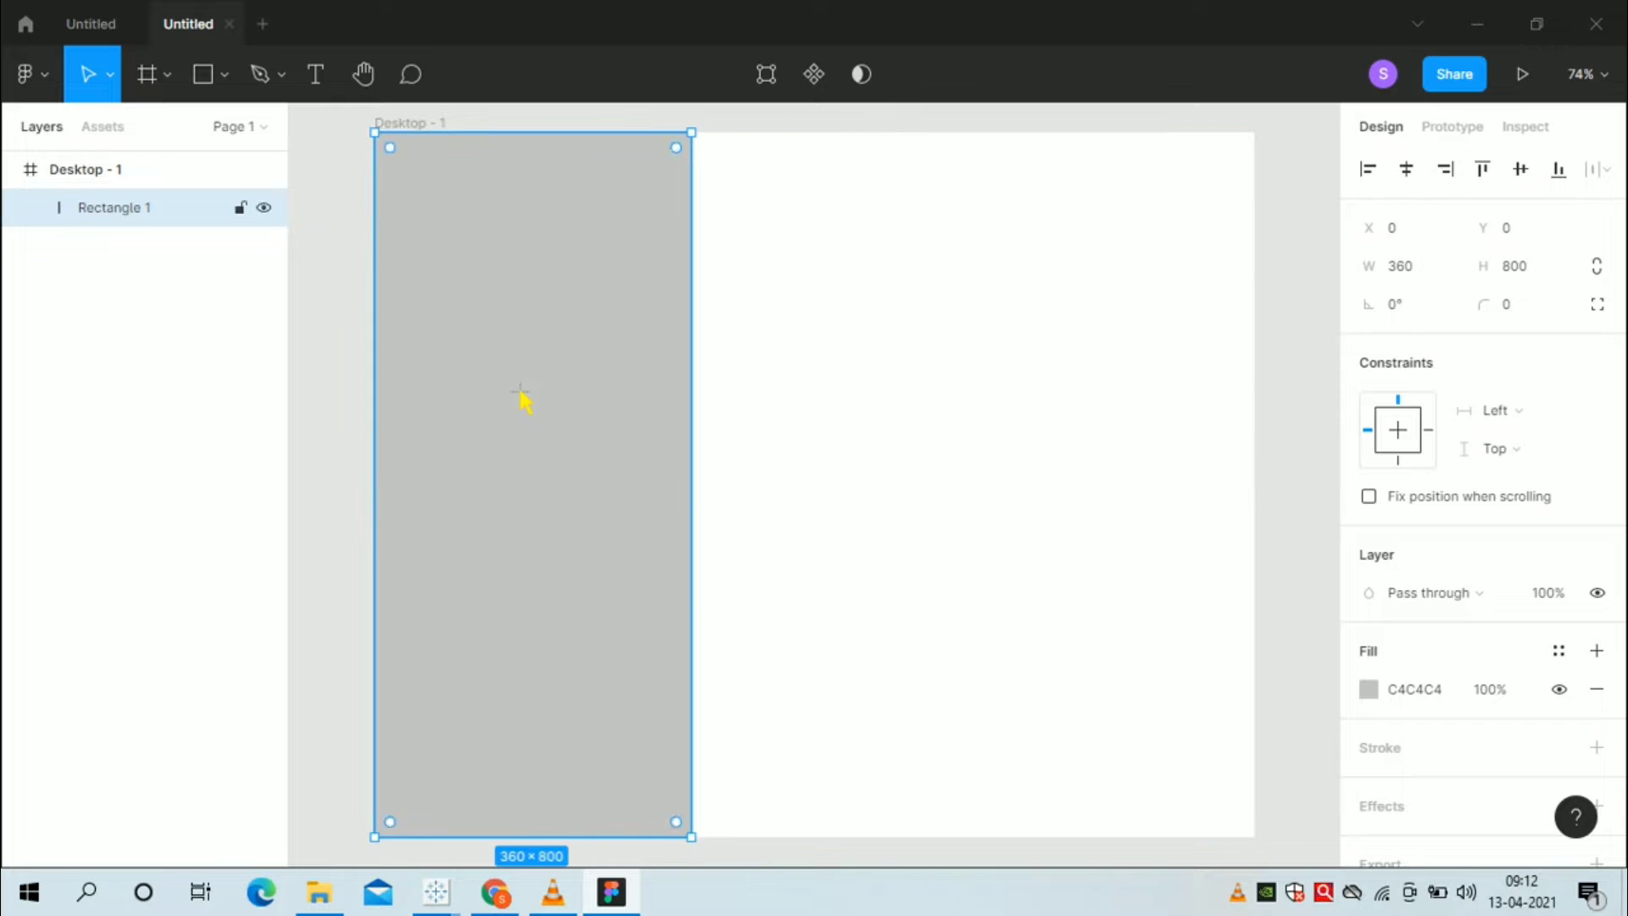
pyautogui.click(776, 395)
pyautogui.click(633, 307)
pyautogui.click(852, 297)
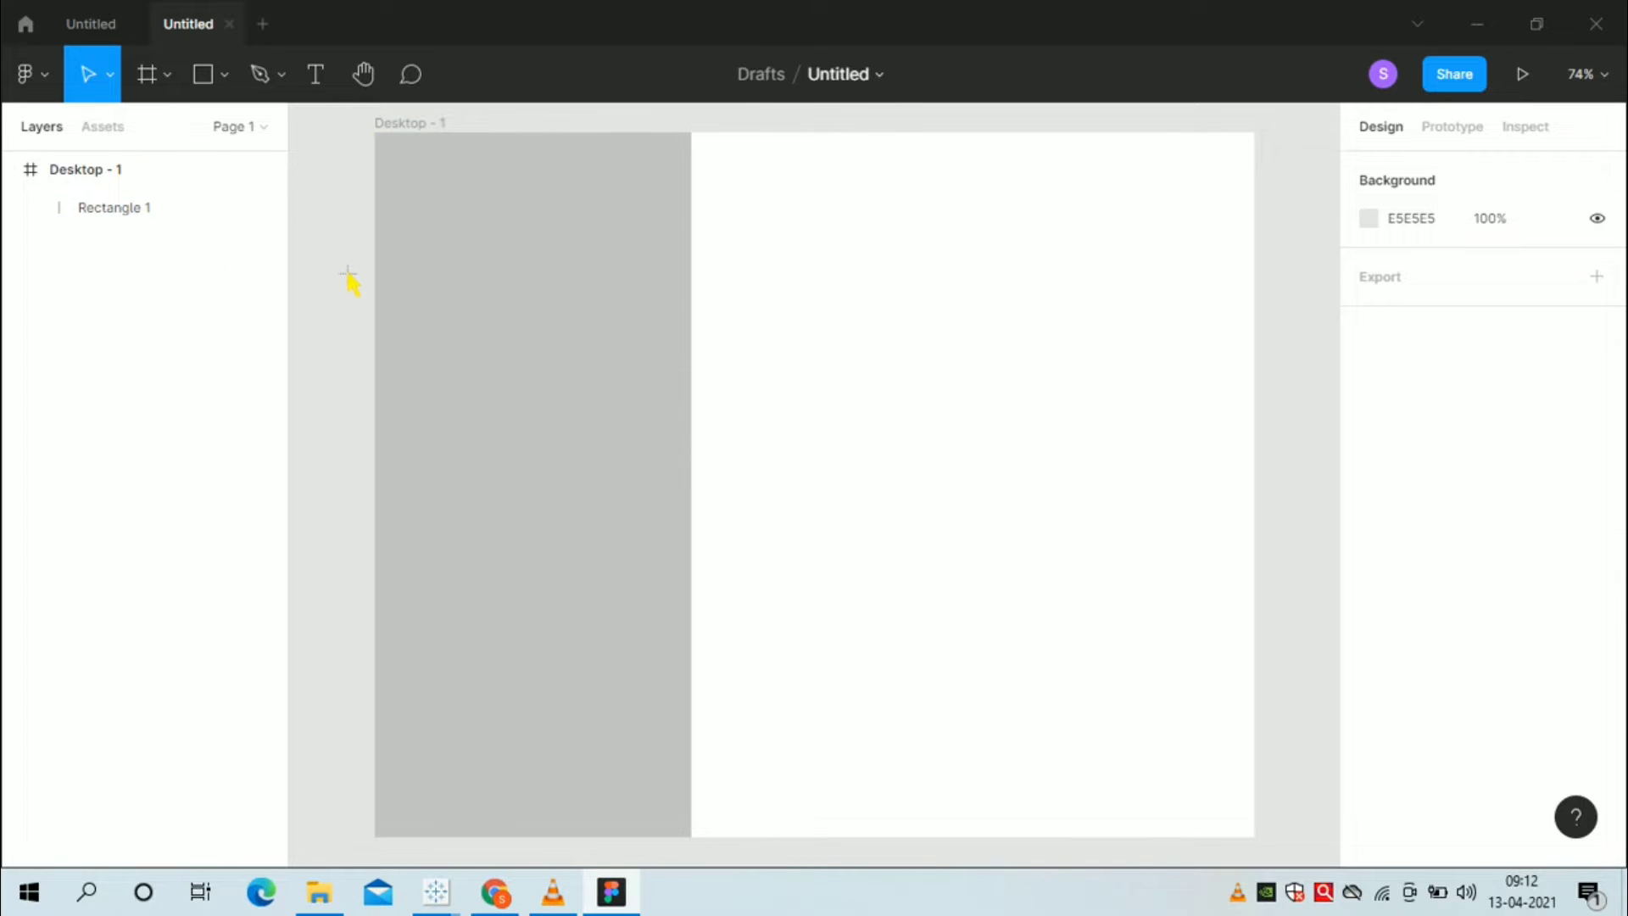
# - Draw a thin rectangle about 37 high along the frame's top edge, stretching from the sidebar to the frame's right edge
pyautogui.click(222, 99)
pyautogui.click(217, 135)
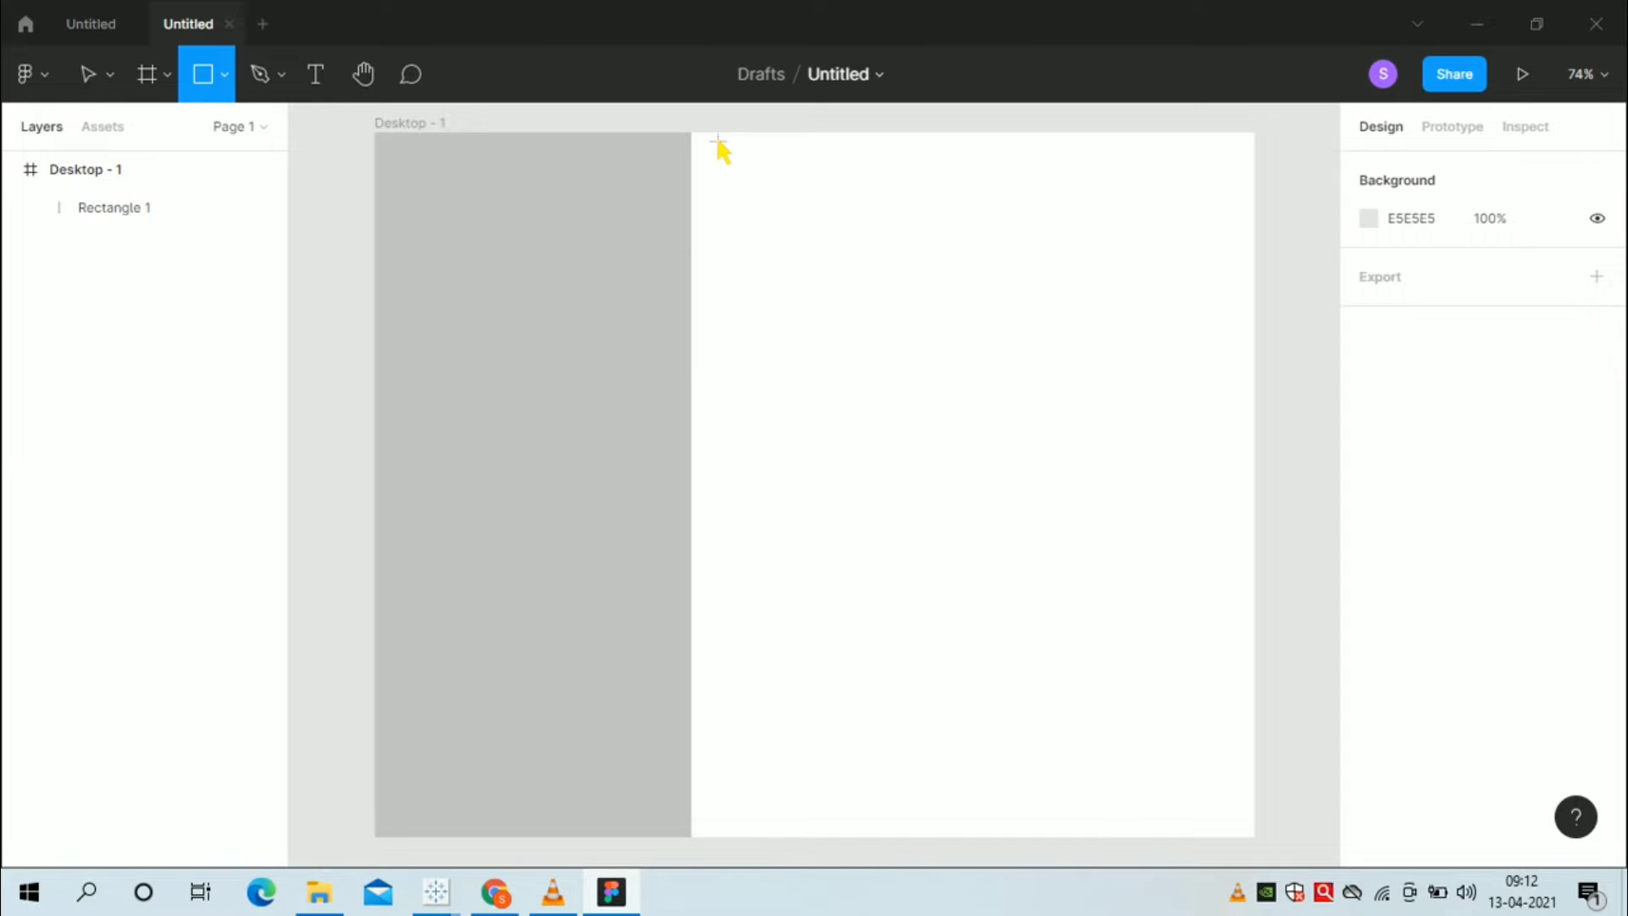
pyautogui.moveTo(705, 146)
pyautogui.mouseDown()
pyautogui.moveTo(1010, 211)
pyautogui.moveTo(1270, 179)
pyautogui.mouseUp()
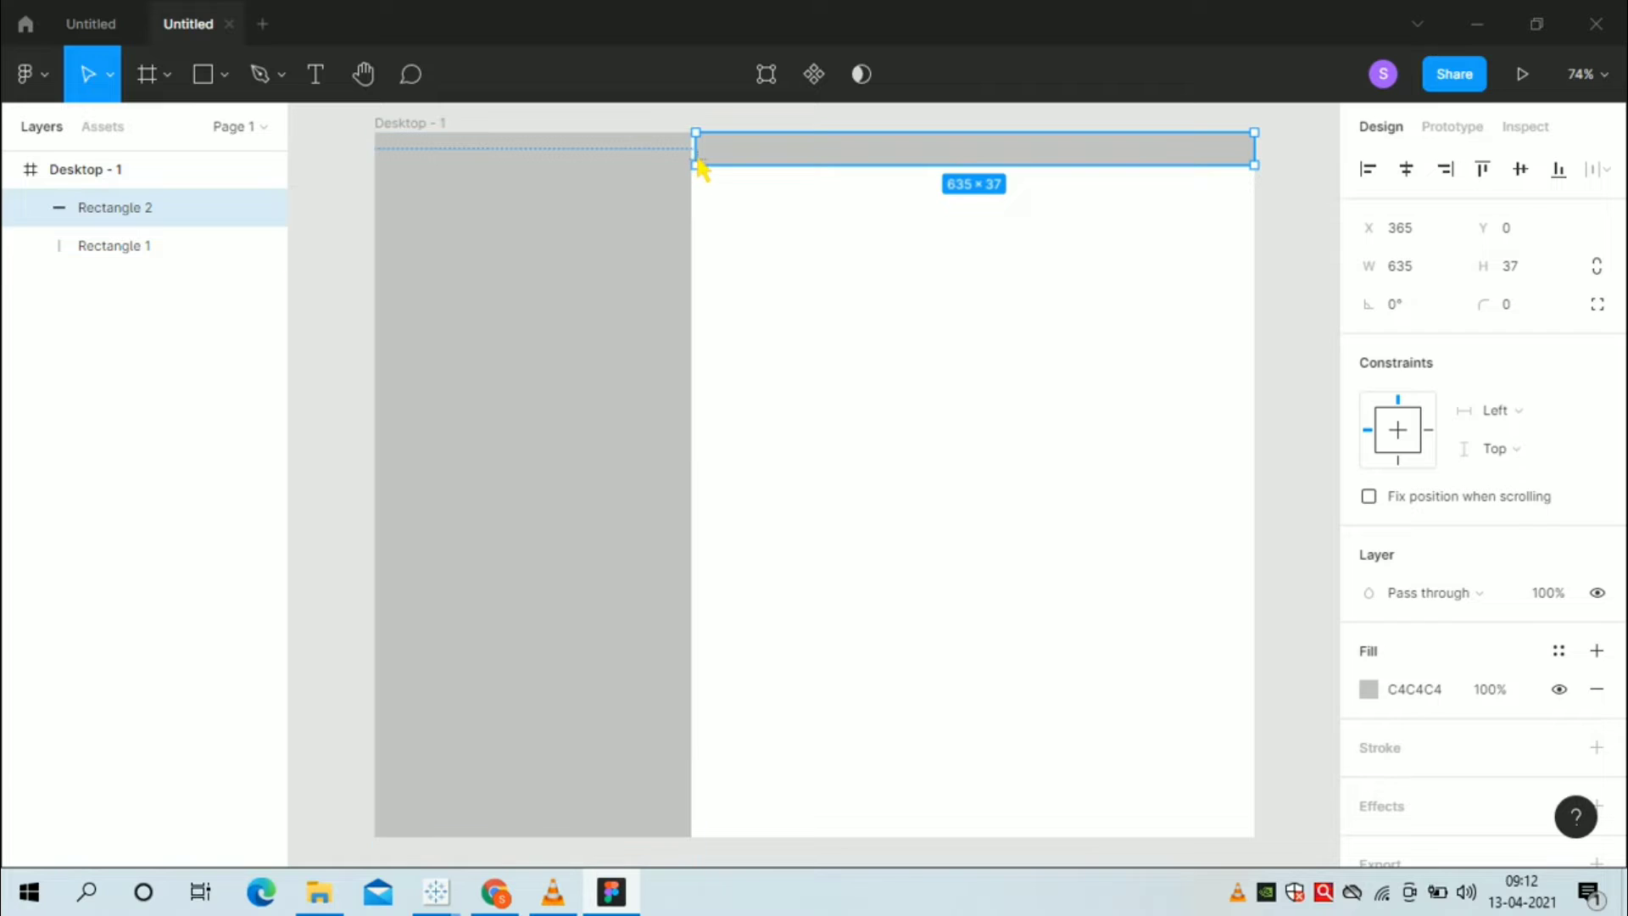
pyautogui.moveTo(703, 164); pyautogui.dragTo(701, 165)
# - Set the height of the top bar to 25
pyautogui.click(1513, 277)
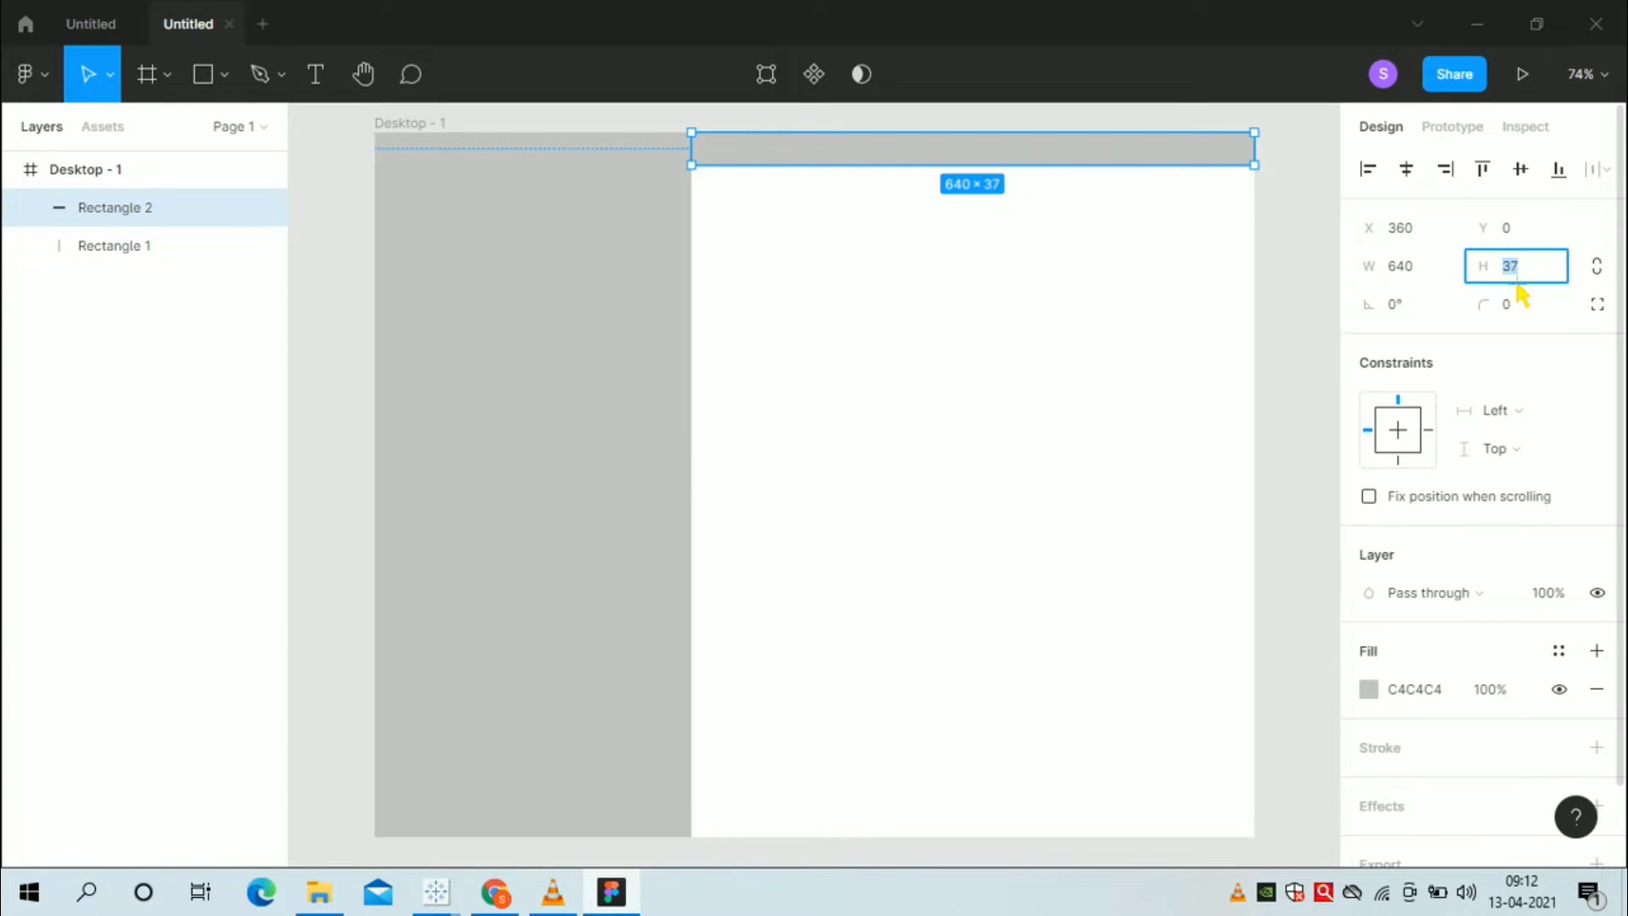
pyautogui.press('Return')
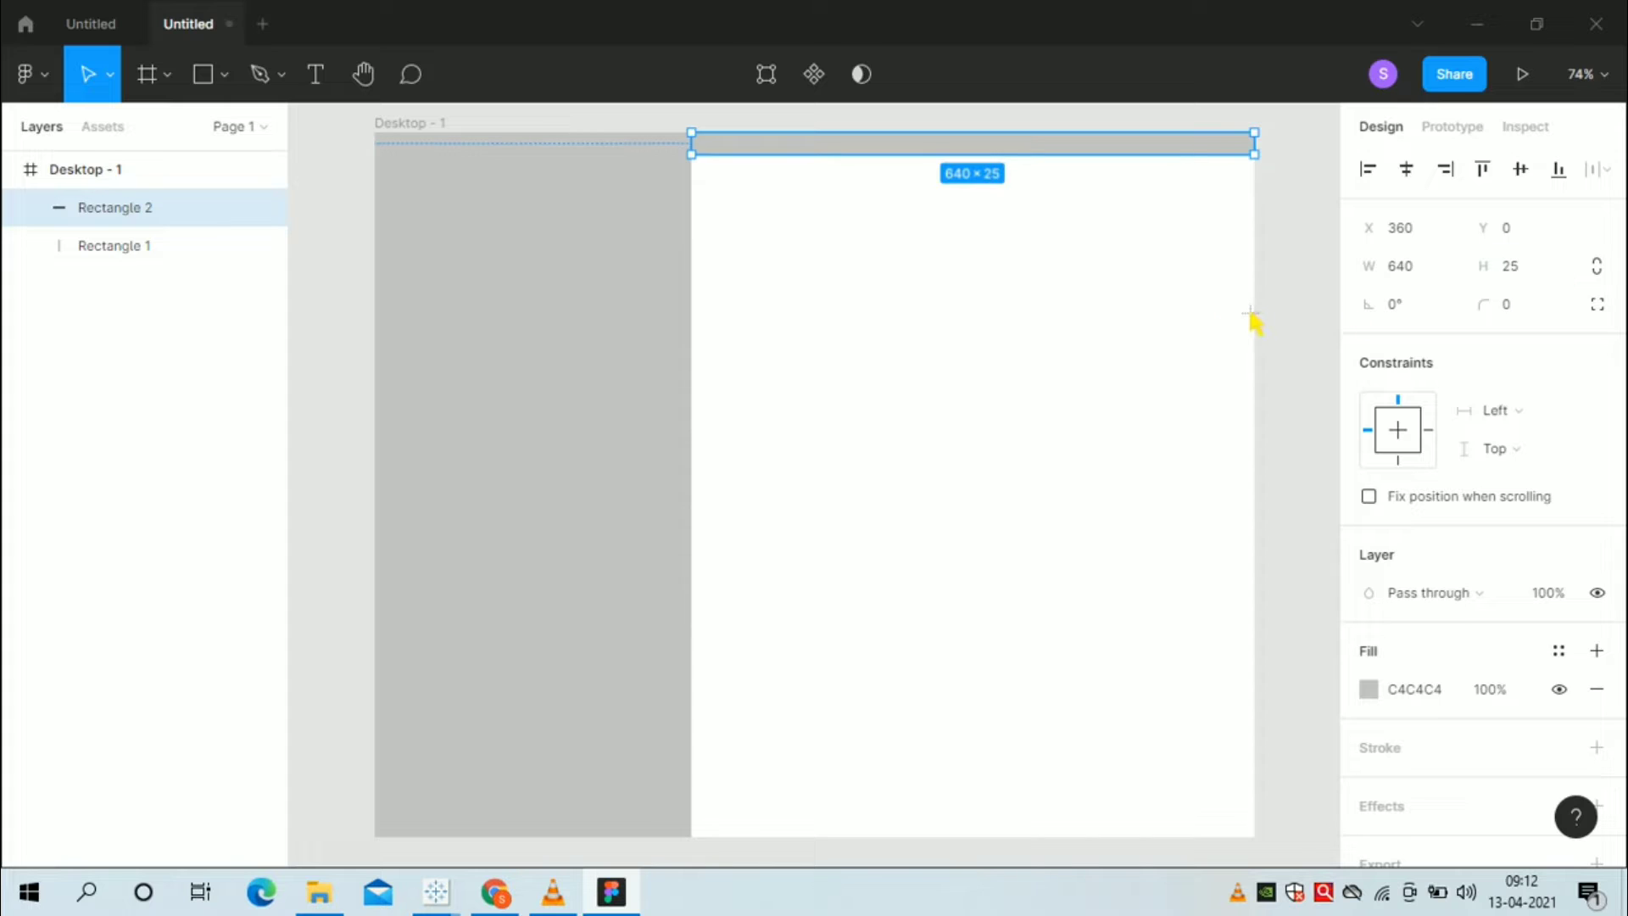
pyautogui.click(1187, 247)
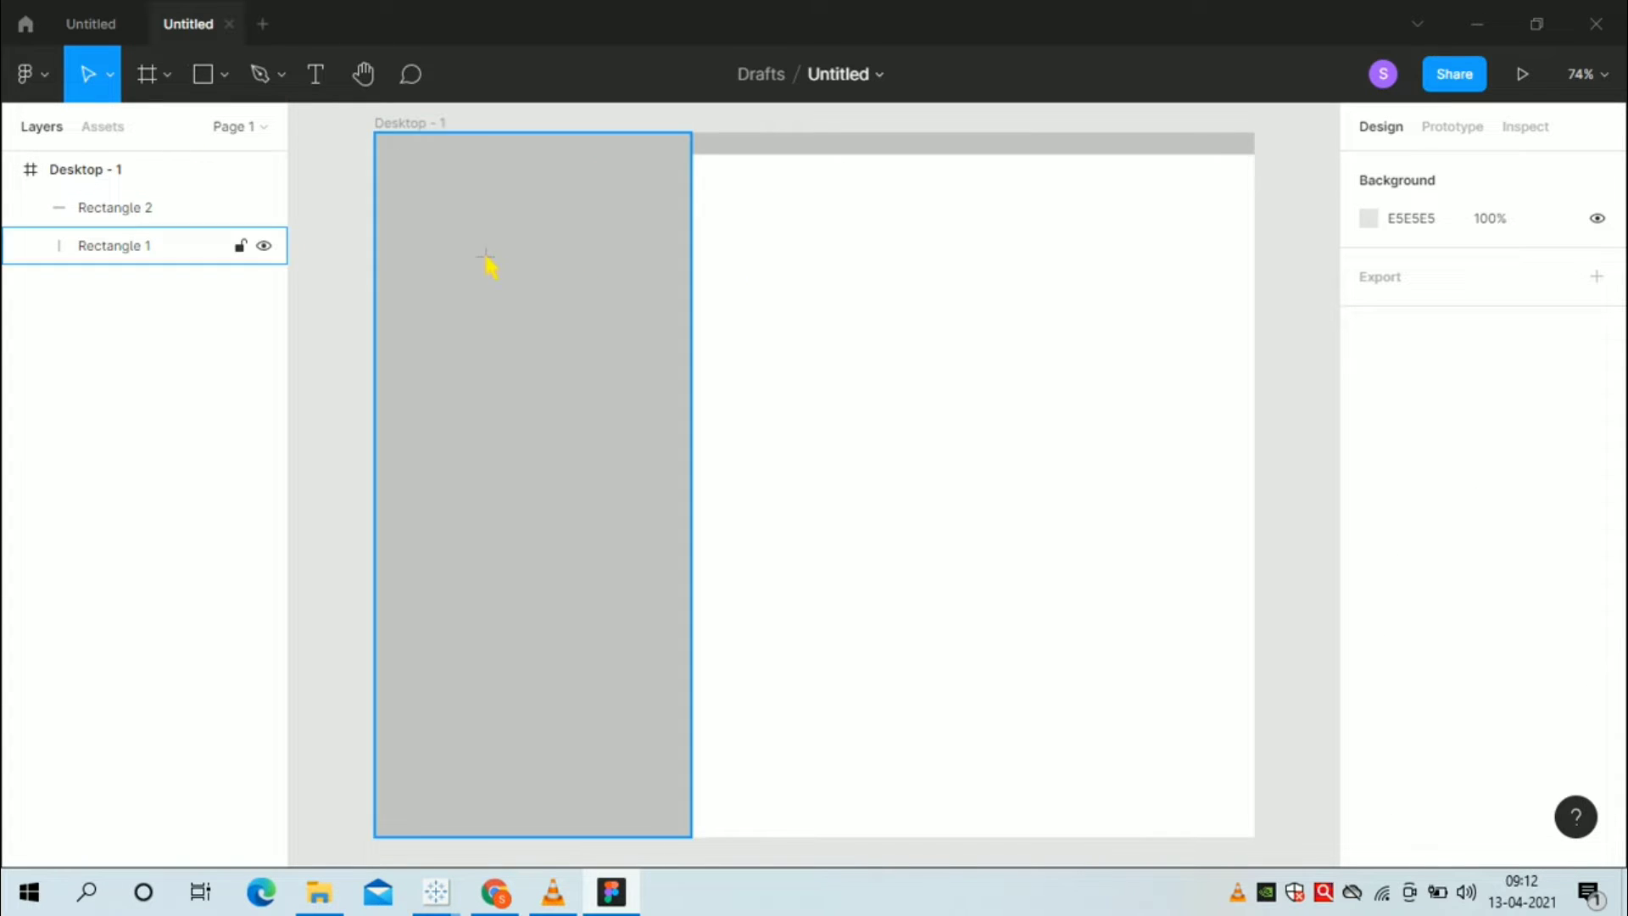
# - Duplicate the top bar and place the copy along the frame's bottom edge, beside the sidebar
pyautogui.click(225, 77)
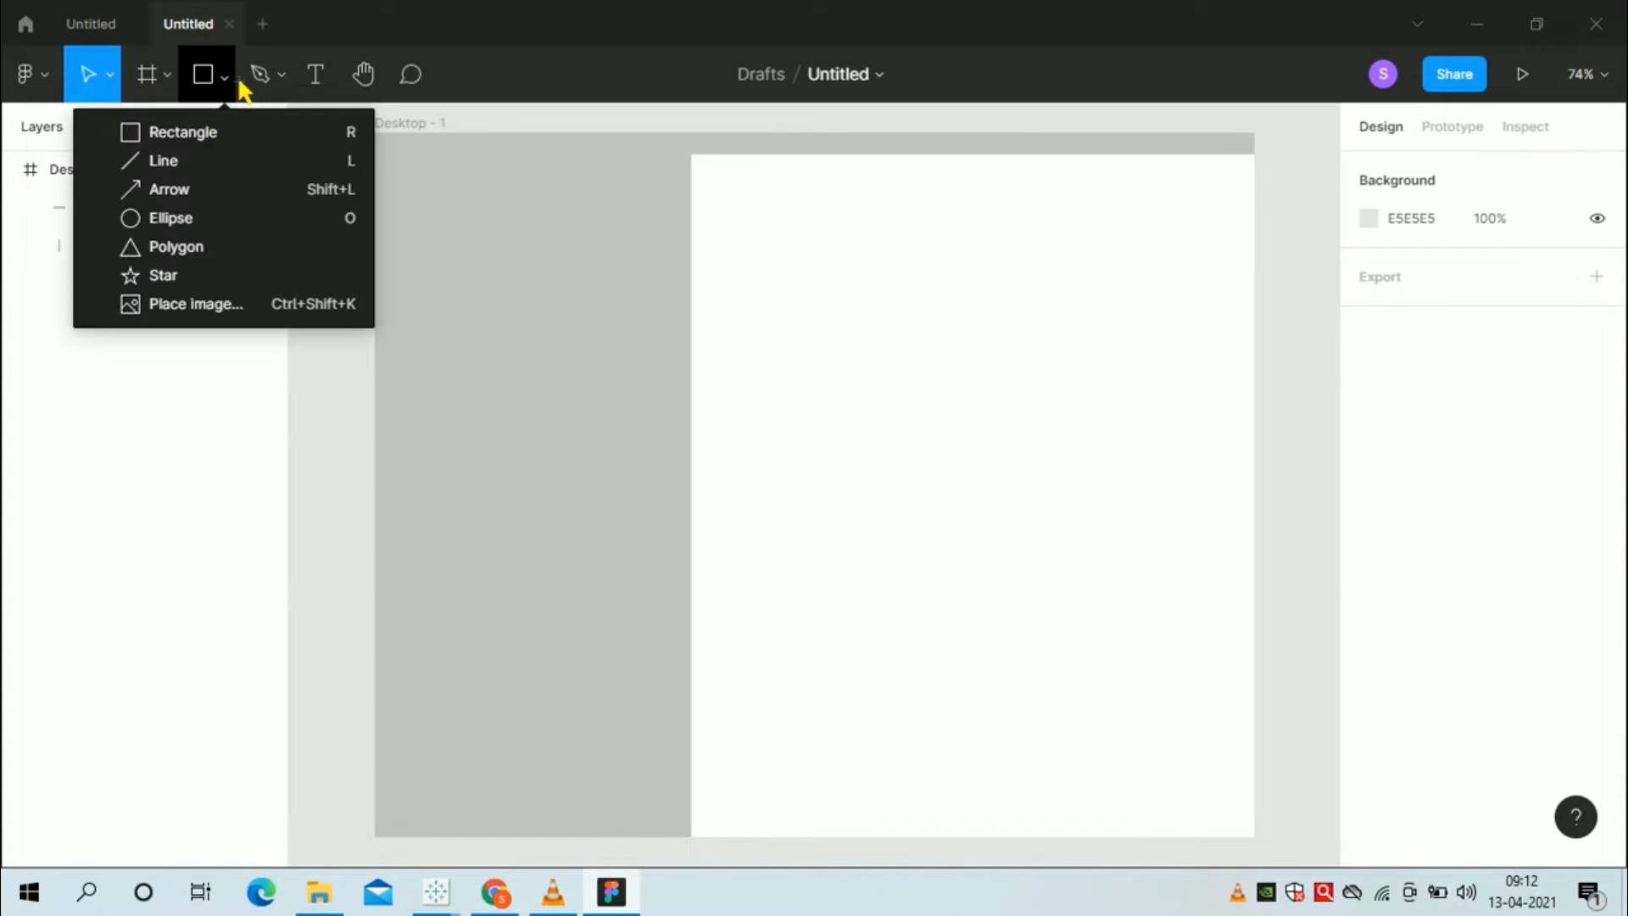
pyautogui.click(816, 154)
pyautogui.hotkey('ctrl', 'c')
pyautogui.hotkey('ctrl', 'v')
pyautogui.moveTo(829, 163); pyautogui.dragTo(831, 852)
pyautogui.click(1290, 255)
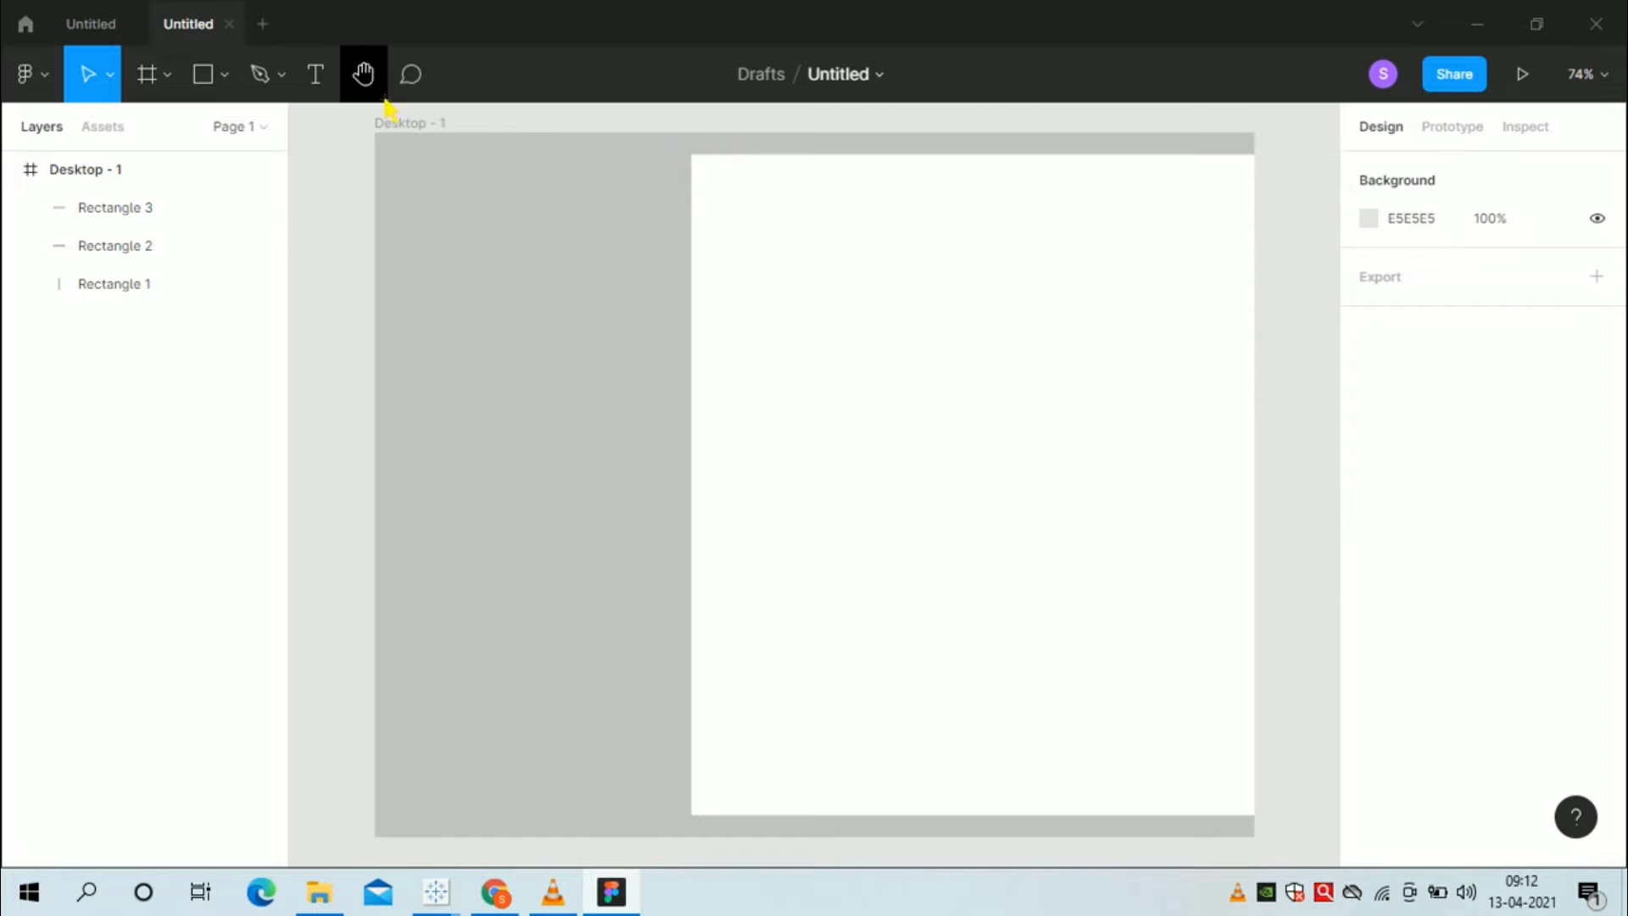
# - Draw a narrow vertical rectangle about 11 × 753 along the frame's right edge, between the top and bottom bars
pyautogui.click(227, 83)
pyautogui.click(225, 134)
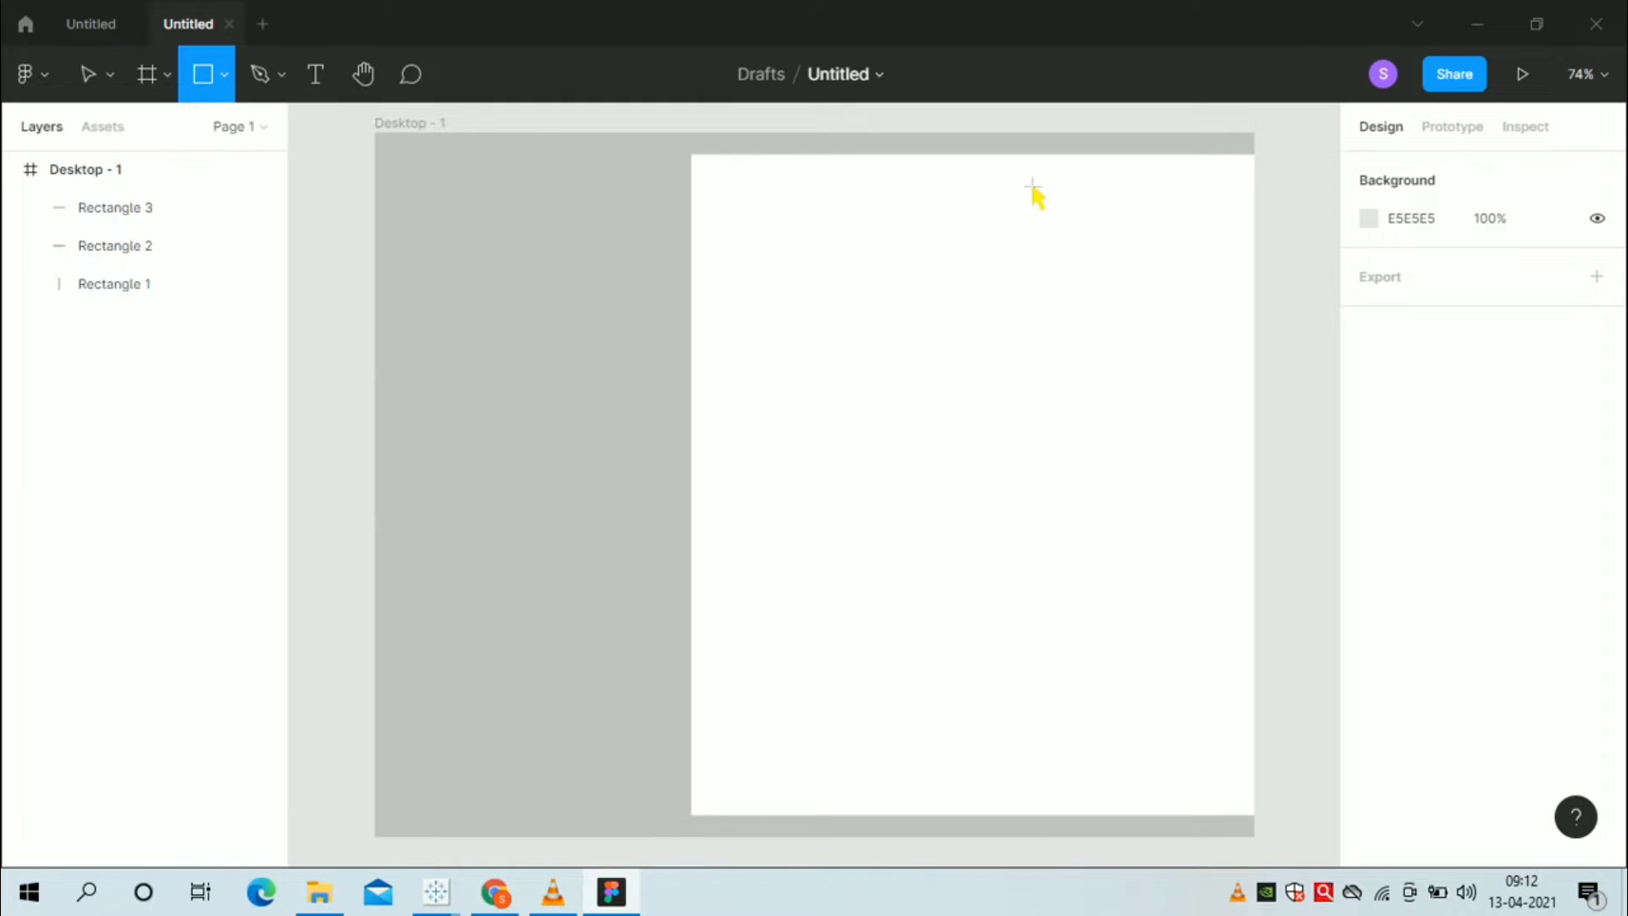
pyautogui.moveTo(1244, 152); pyautogui.dragTo(1258, 840)
pyautogui.click(1264, 319)
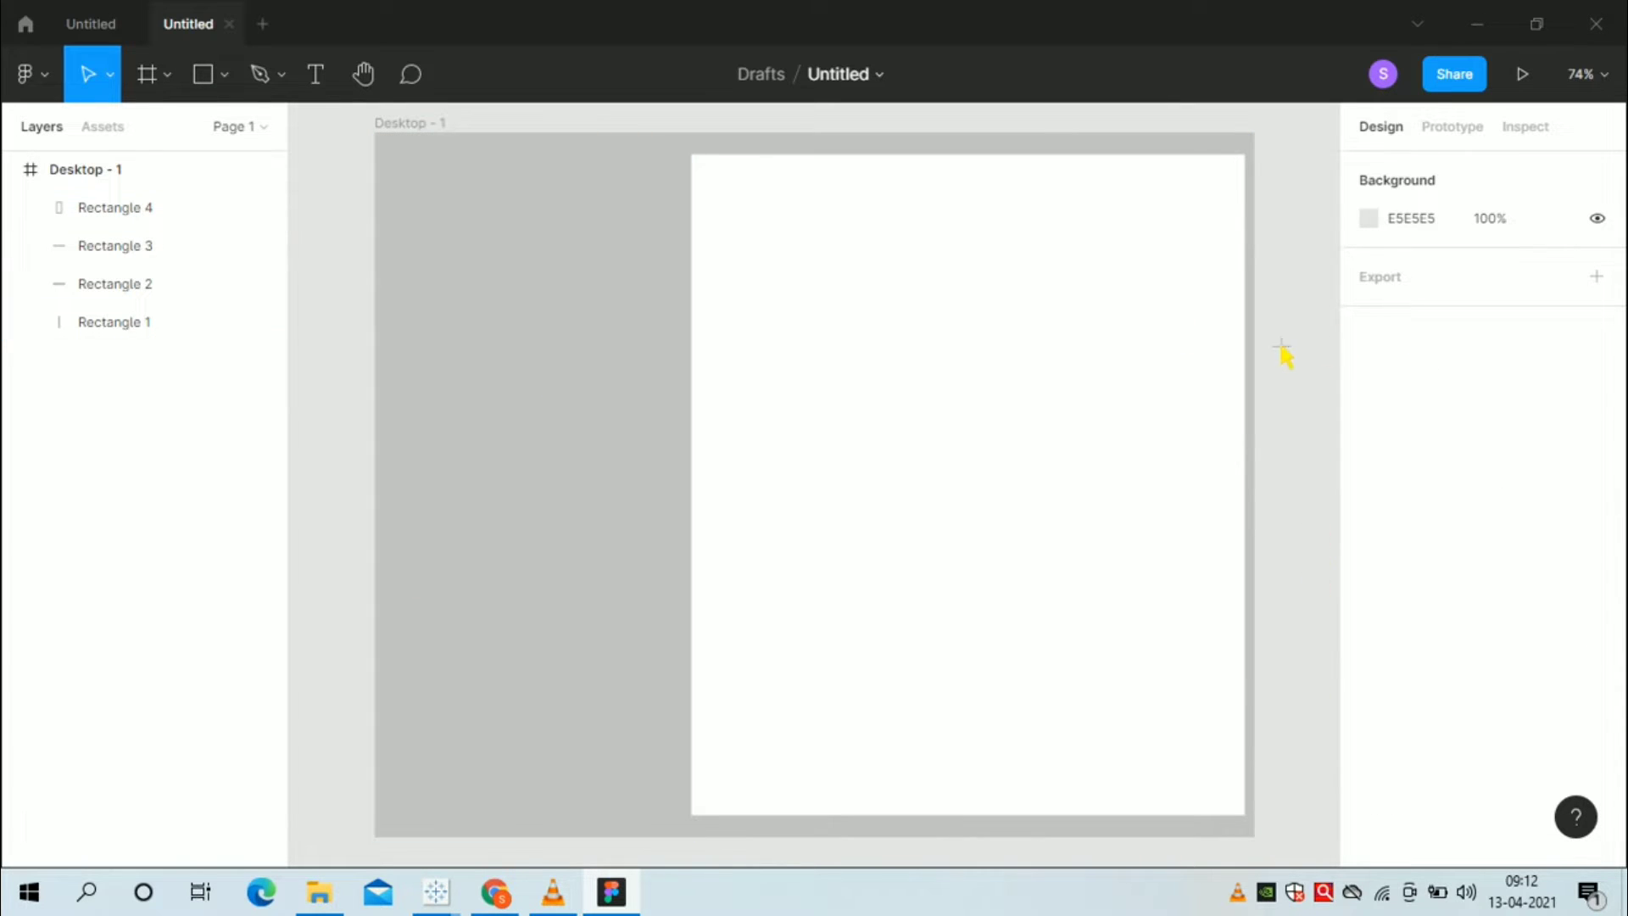
# - Set the width of the narrow right-edge rectangle to 12
pyautogui.click(1252, 363)
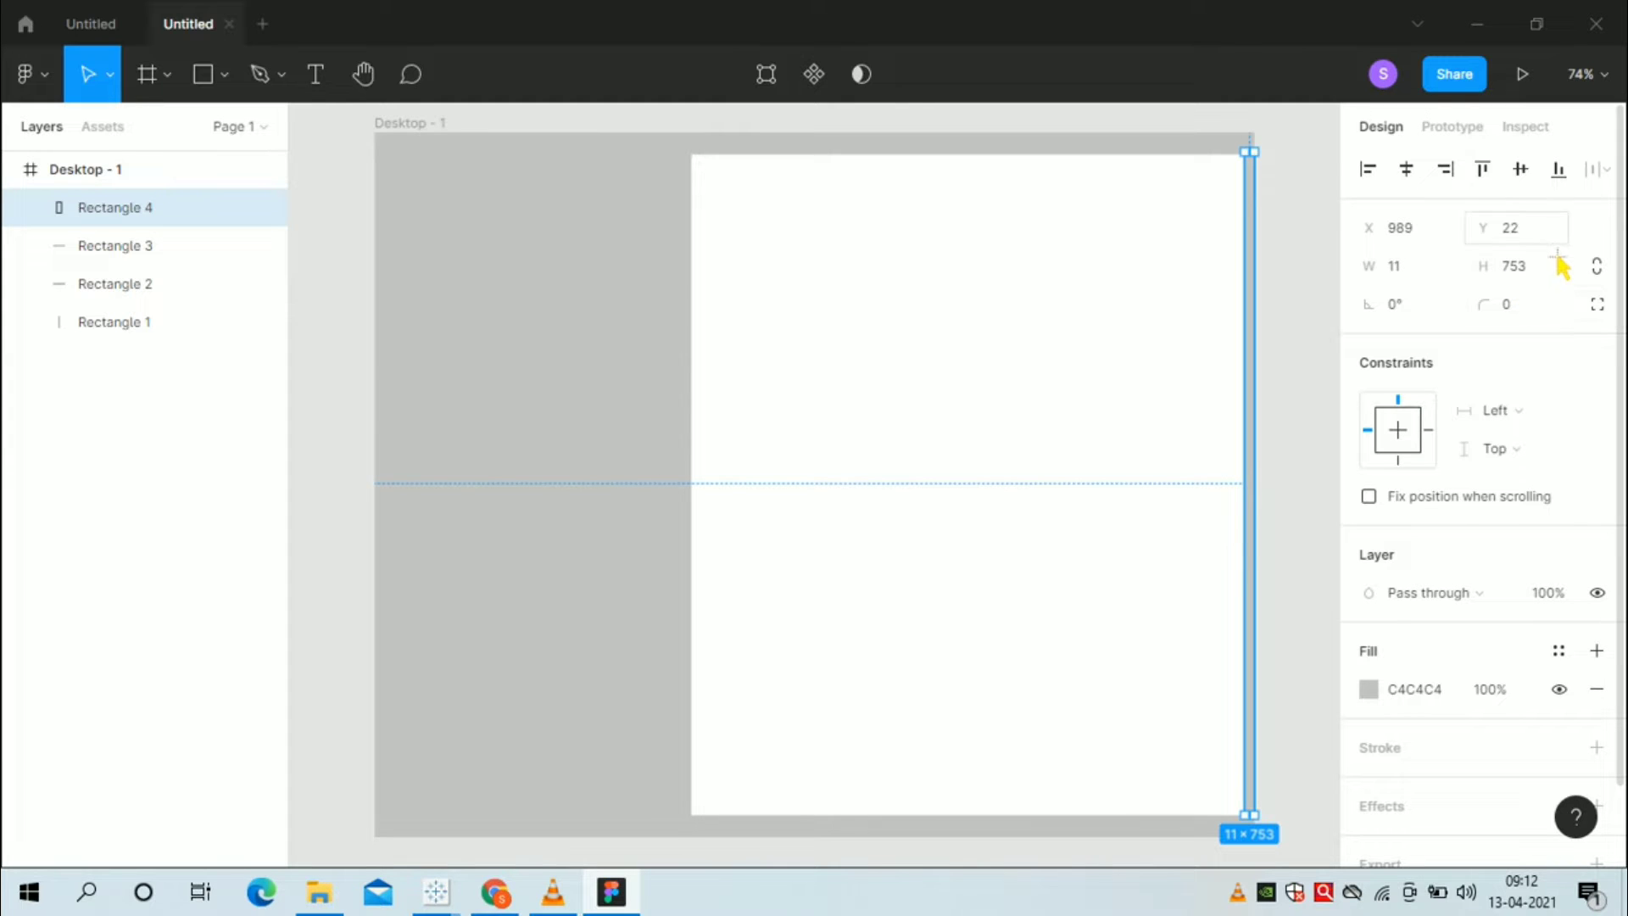
pyautogui.click(1421, 275)
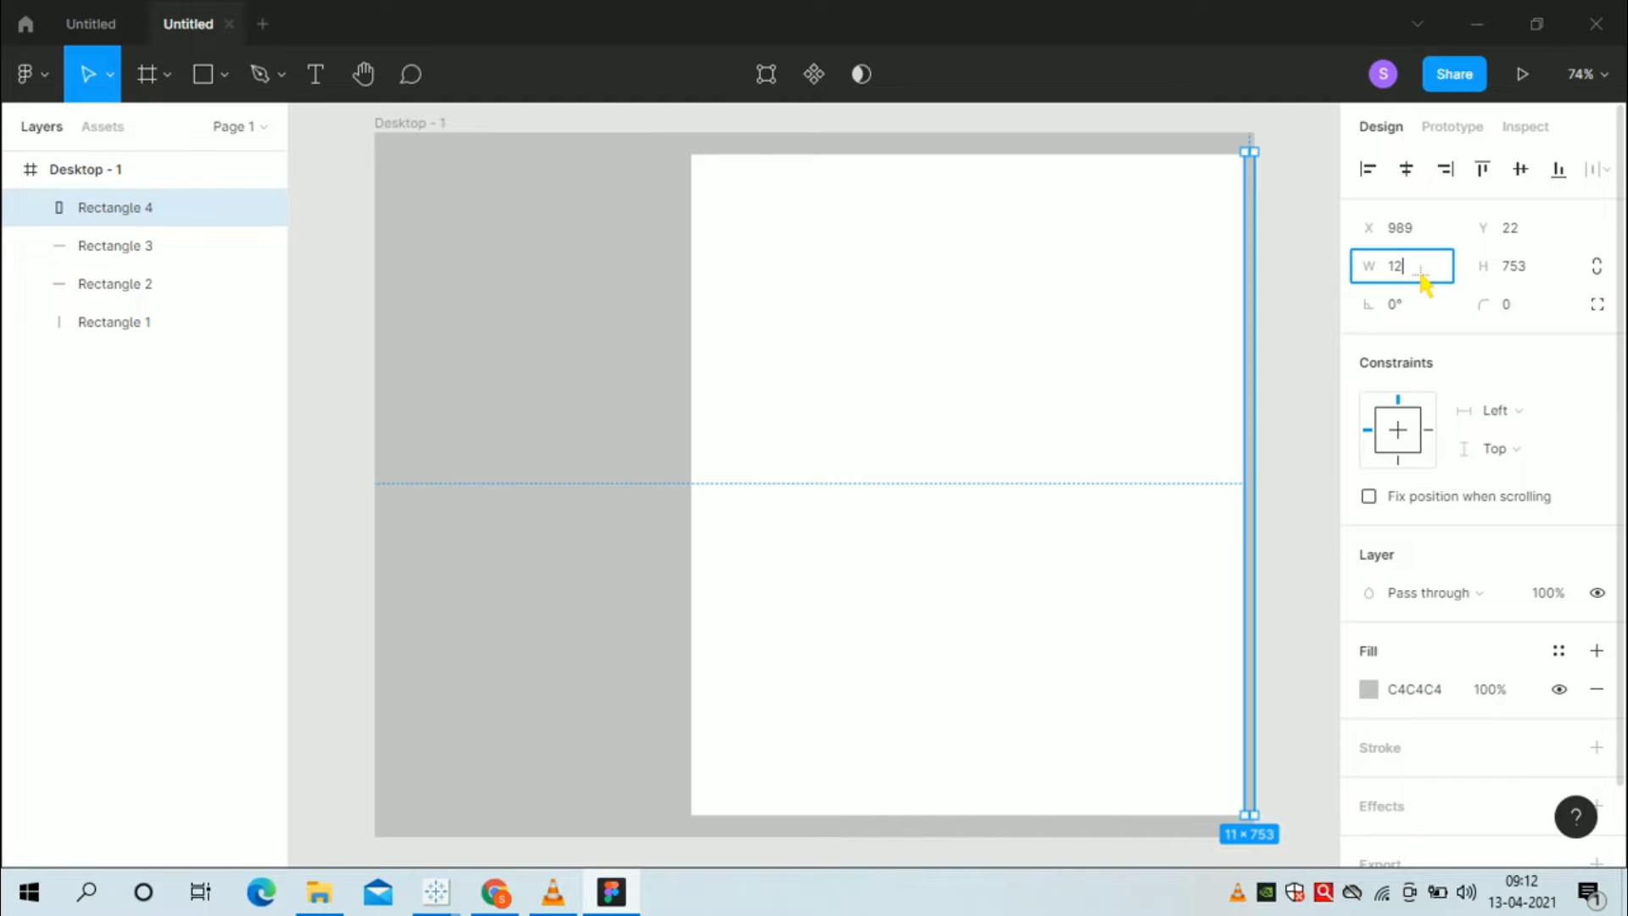
pyautogui.write('12')
pyautogui.click(965, 448)
# - Group all four rectangles in the Desktop - 1 frame, the sidebar and the three border bars
pyautogui.click(531, 647)
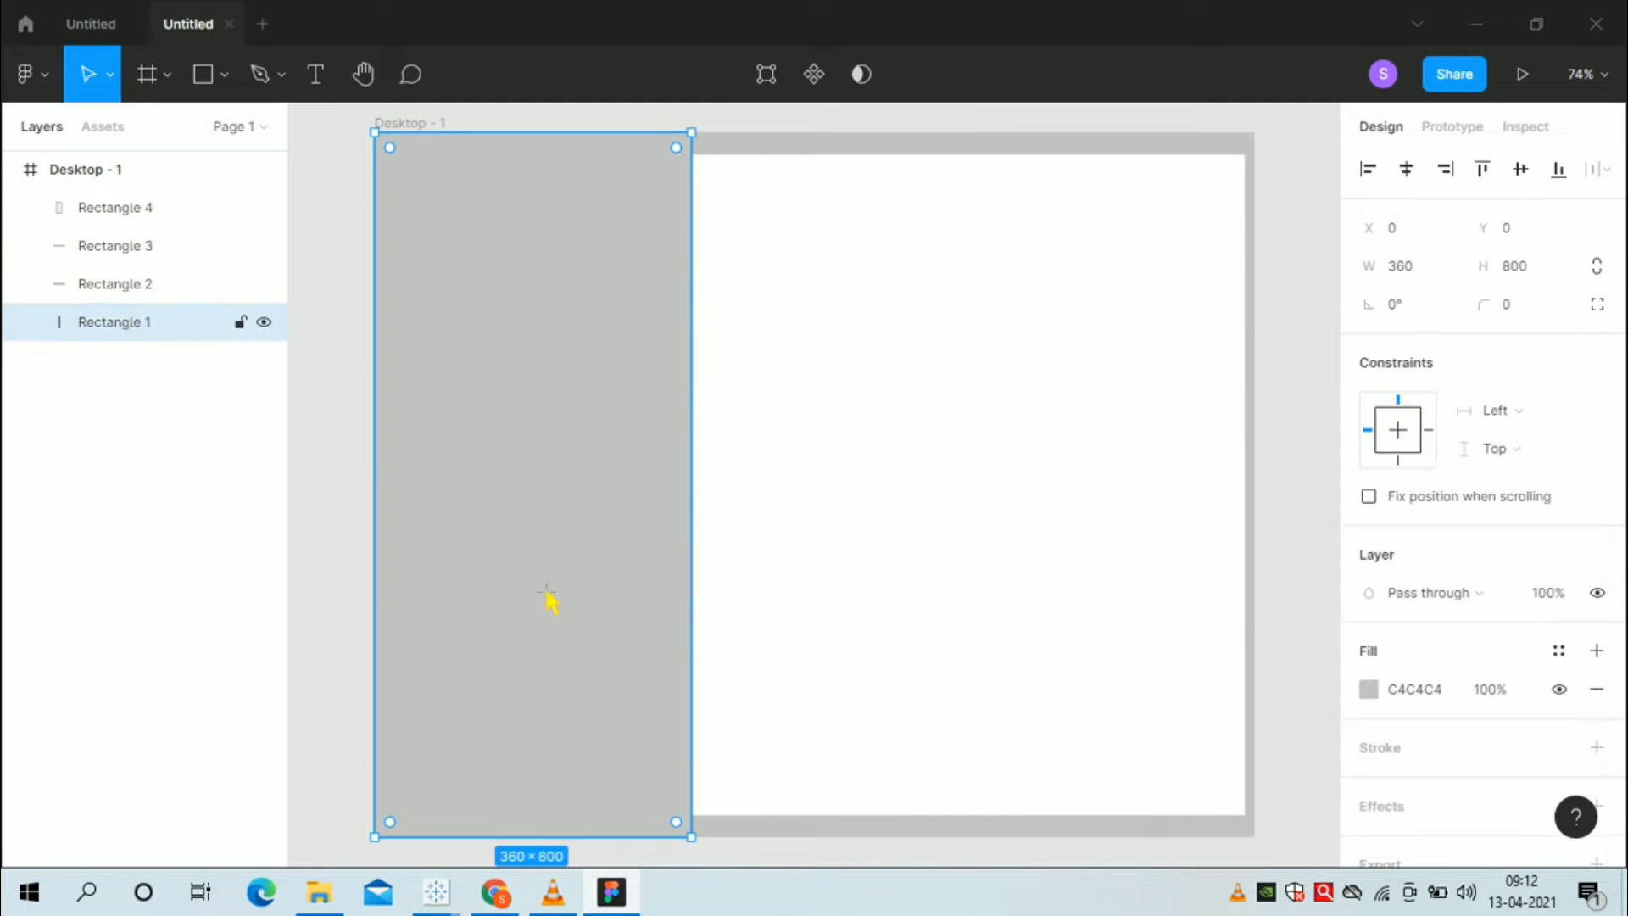
pyautogui.keyDown('shift'); pyautogui.click(154, 289); pyautogui.keyUp('shift')
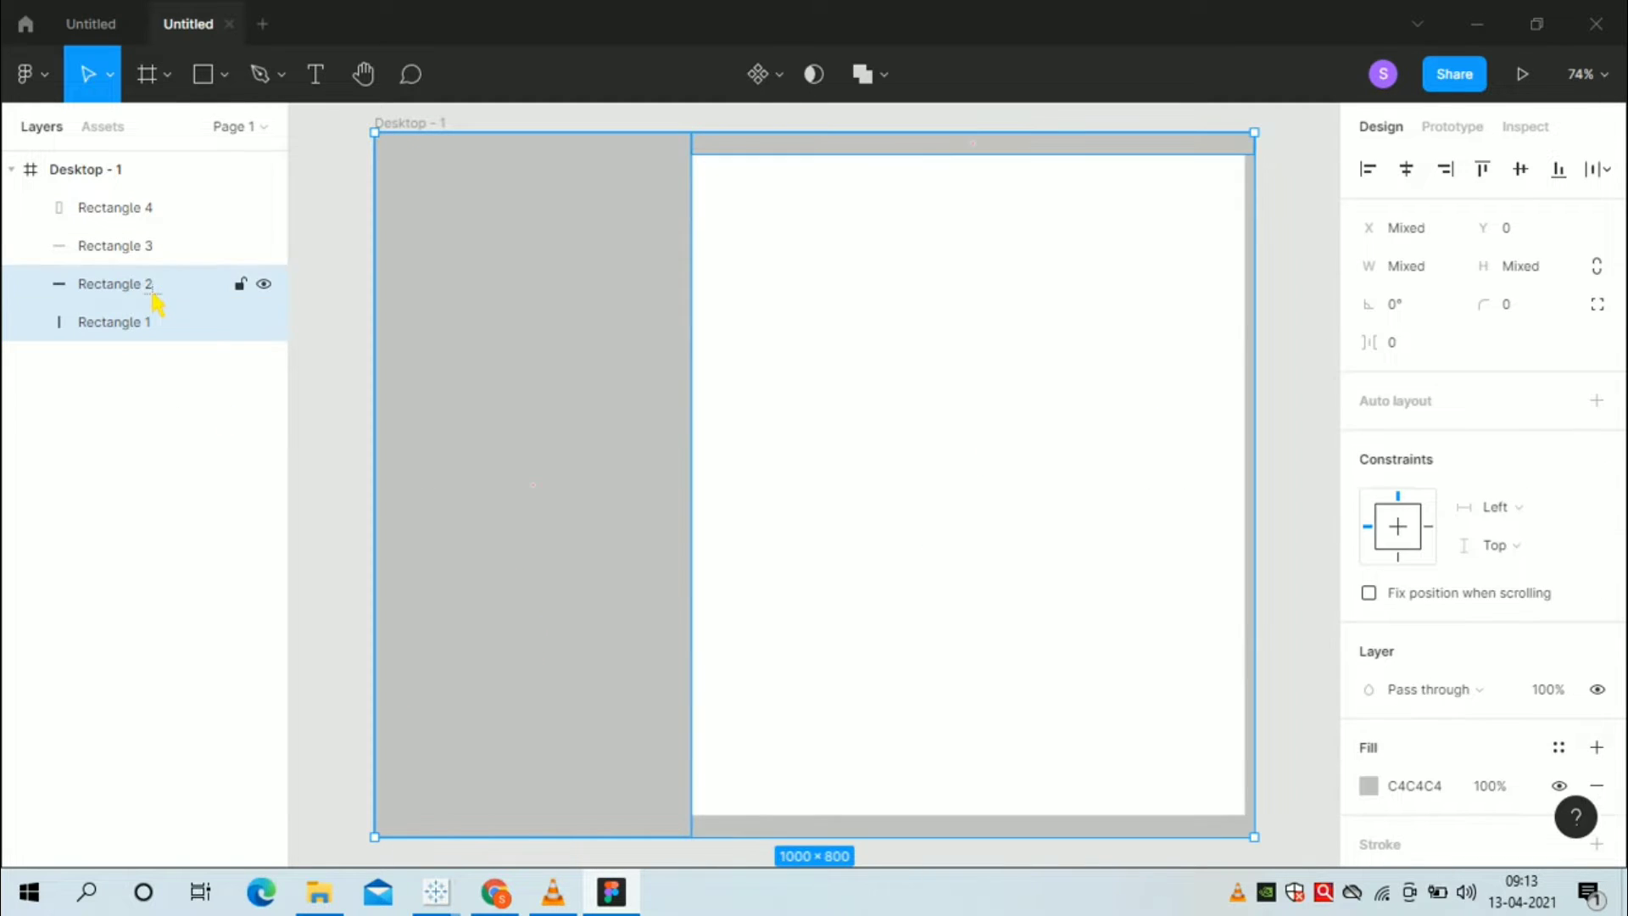
pyautogui.click(149, 243)
pyautogui.keyDown('shift'); pyautogui.click(147, 223); pyautogui.keyUp('shift')
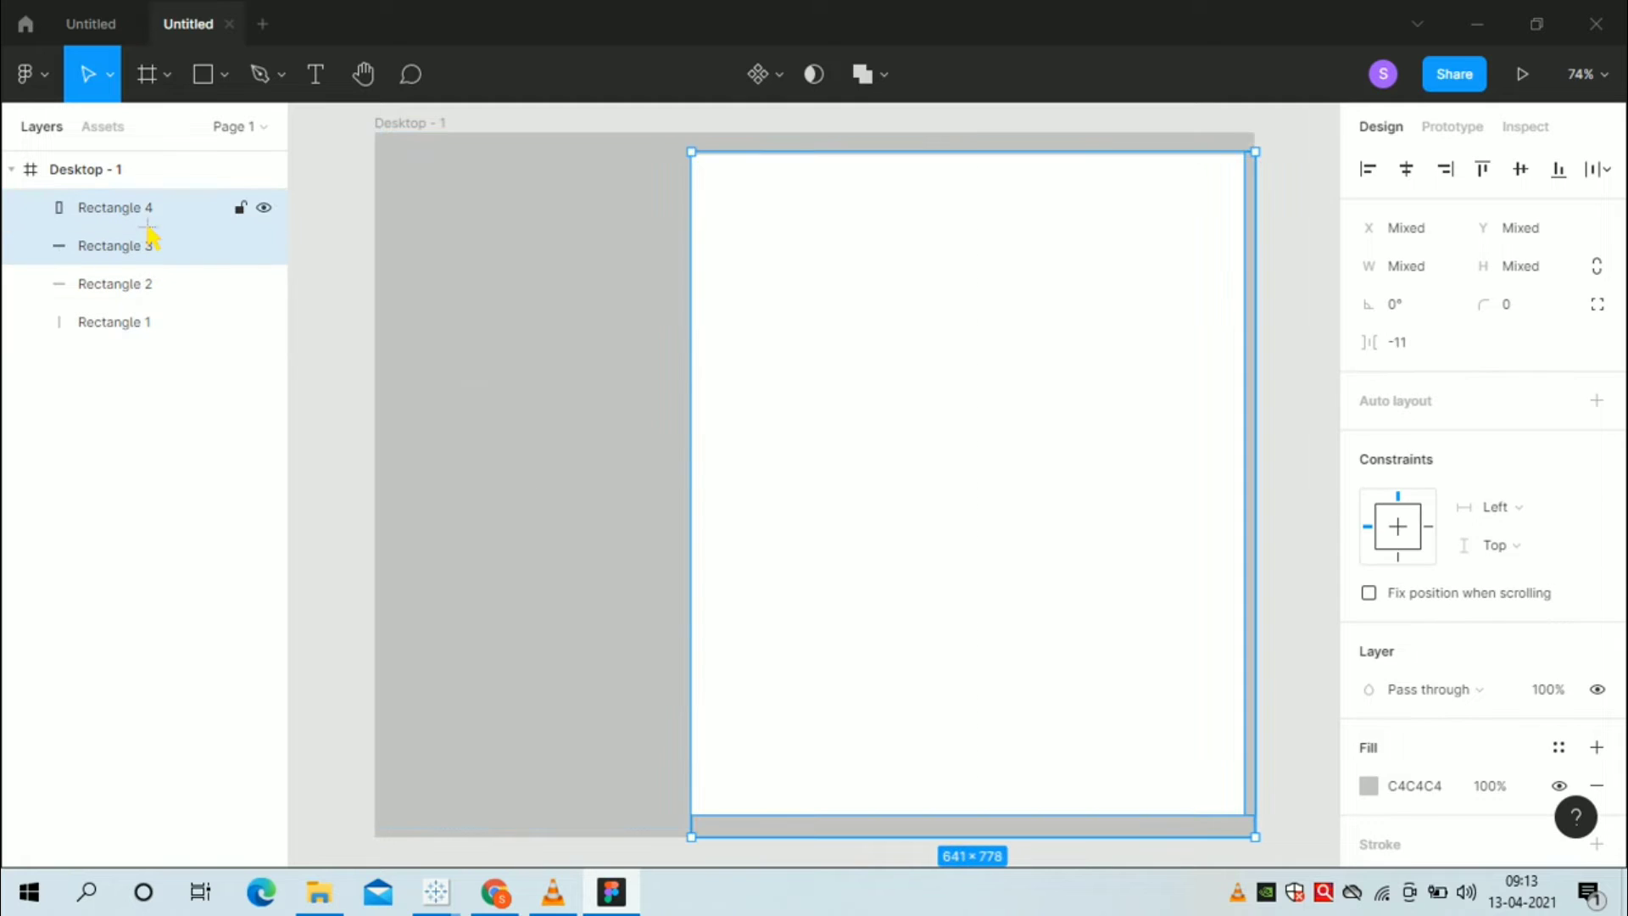
pyautogui.keyDown('shift'); pyautogui.click(212, 293); pyautogui.keyUp('shift')
pyautogui.keyDown('shift'); pyautogui.click(181, 326); pyautogui.keyUp('shift')
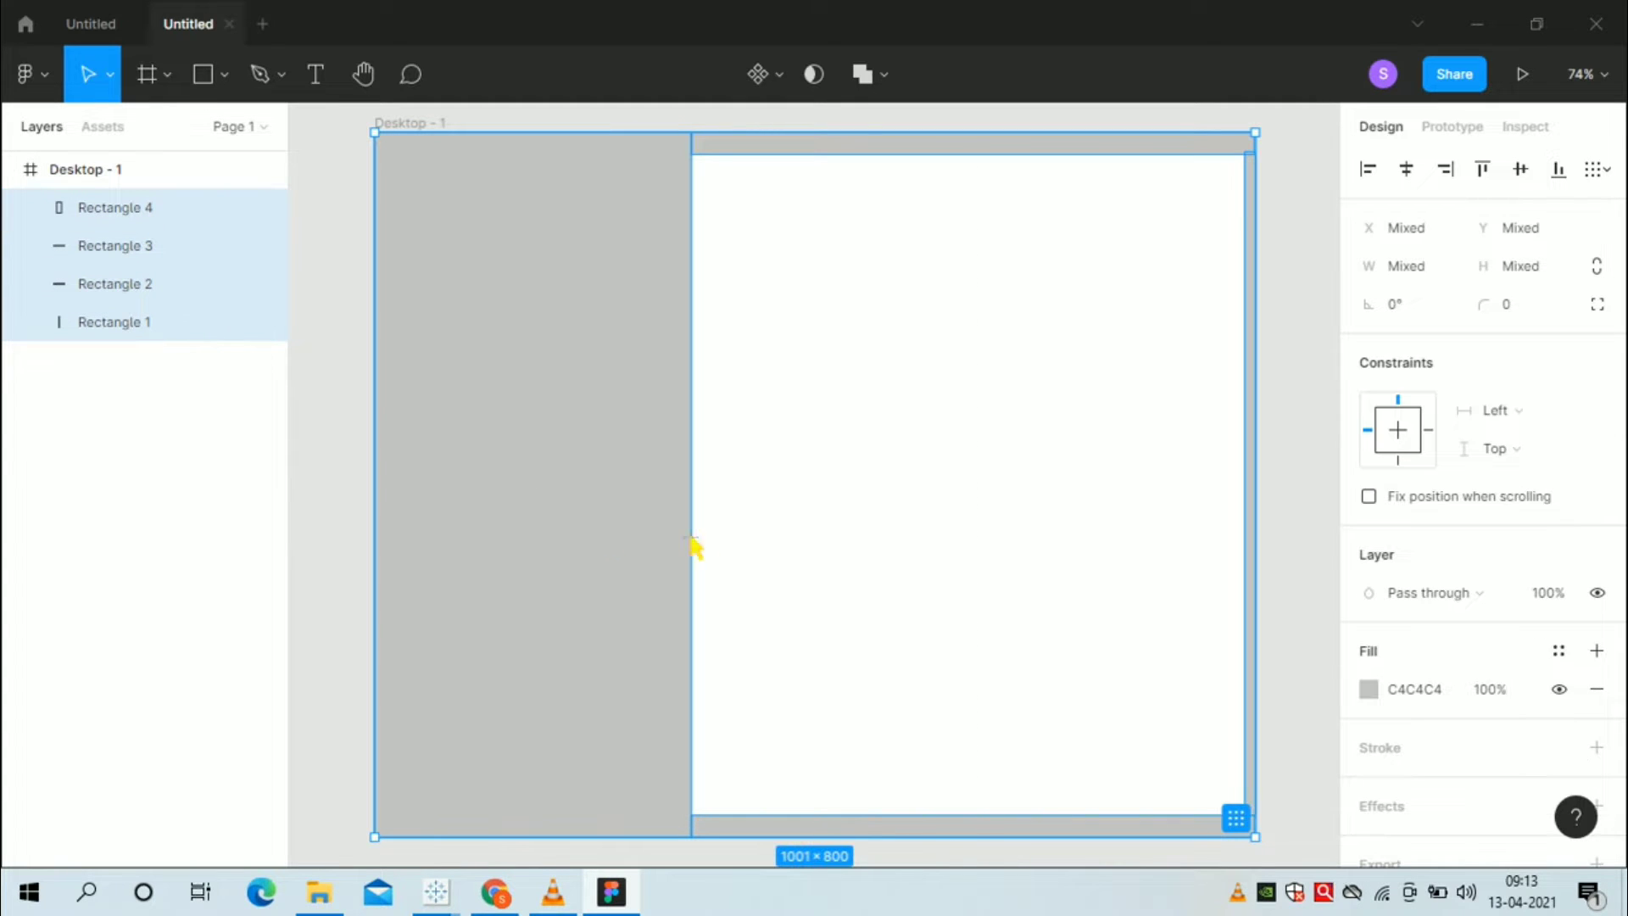
pyautogui.rightClick(616, 507)
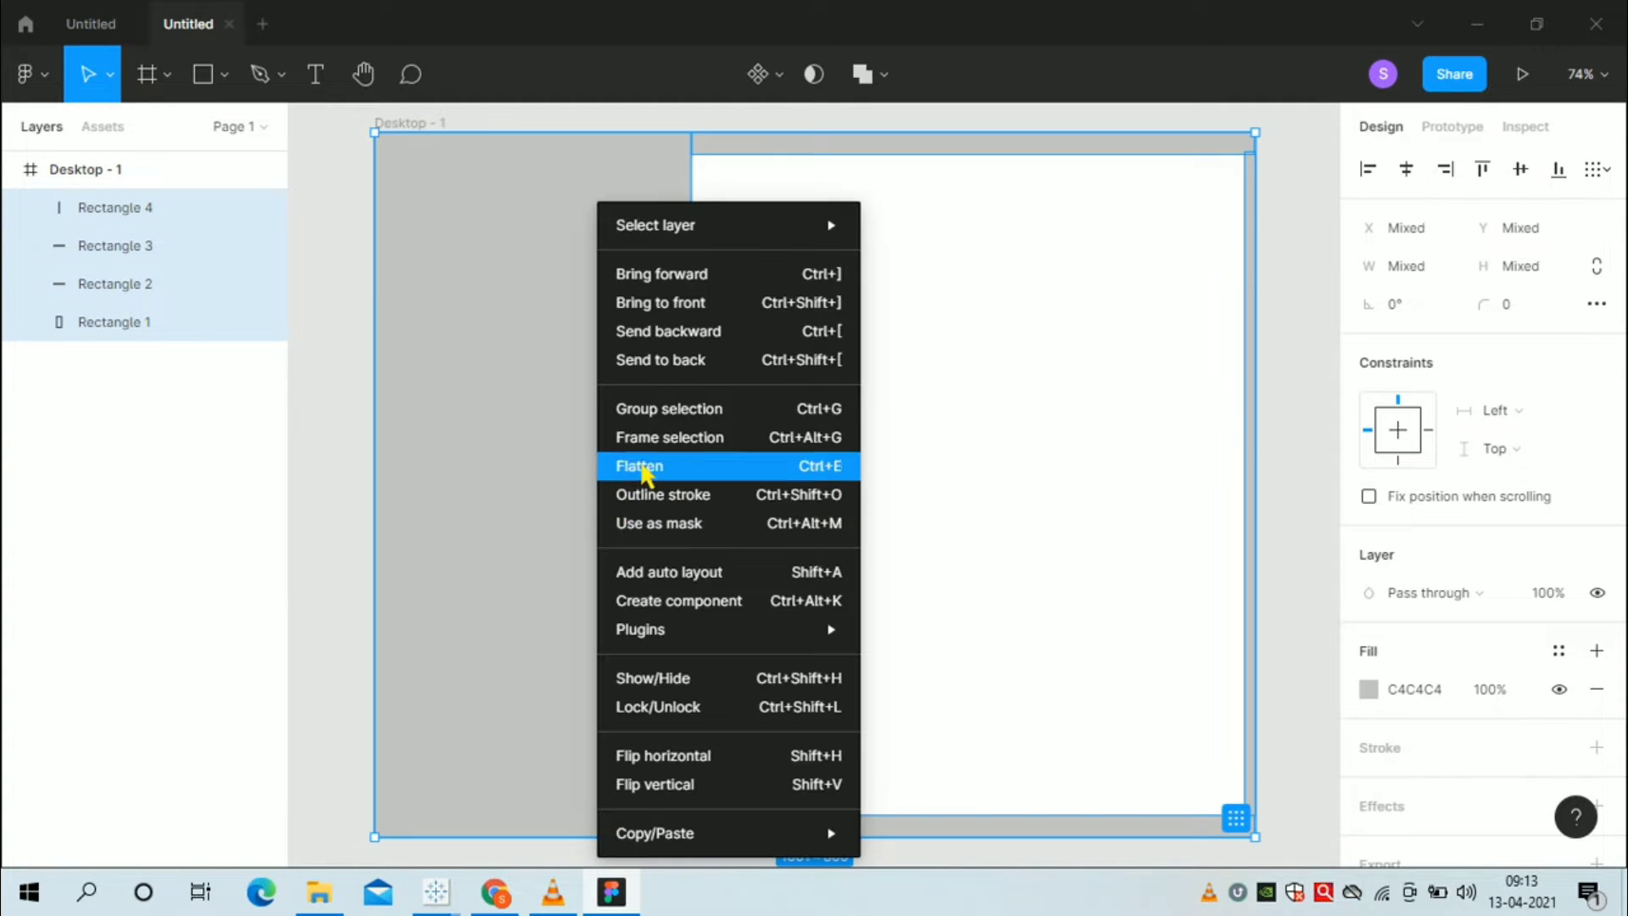
pyautogui.click(660, 414)
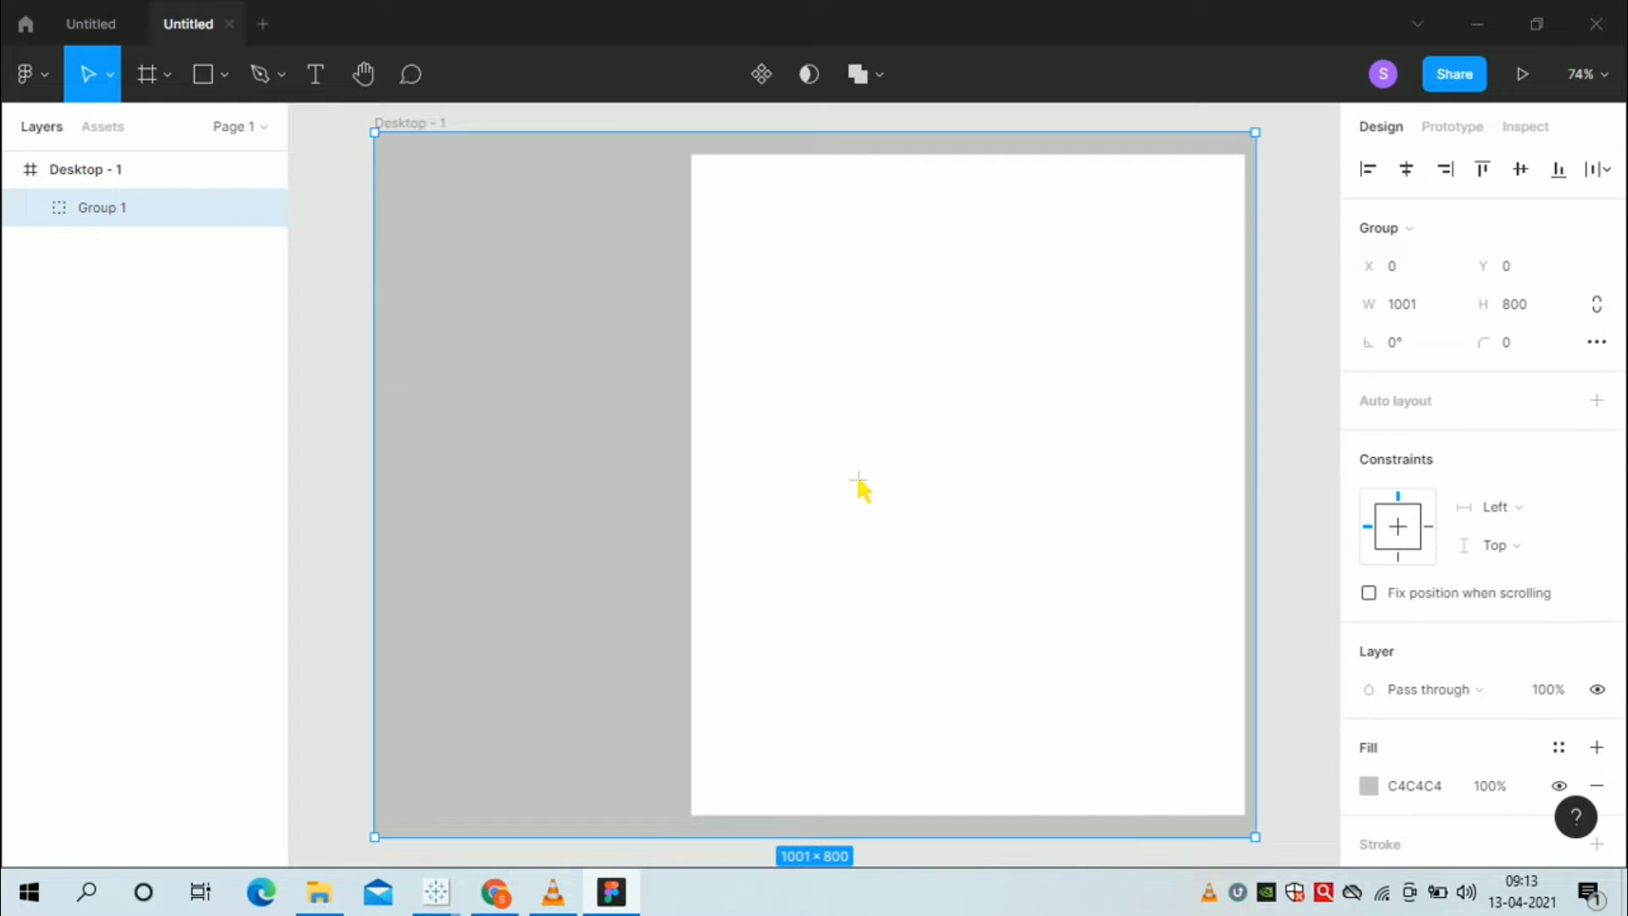
pyautogui.press('Escape')
# - Set the rectangle group's fill to 2E3E4E, the color of the sidebar in the finished resume file
pyautogui.moveTo(526, 441); pyautogui.dragTo(467, 425)
pyautogui.click(48, 333)
pyautogui.click(160, 223)
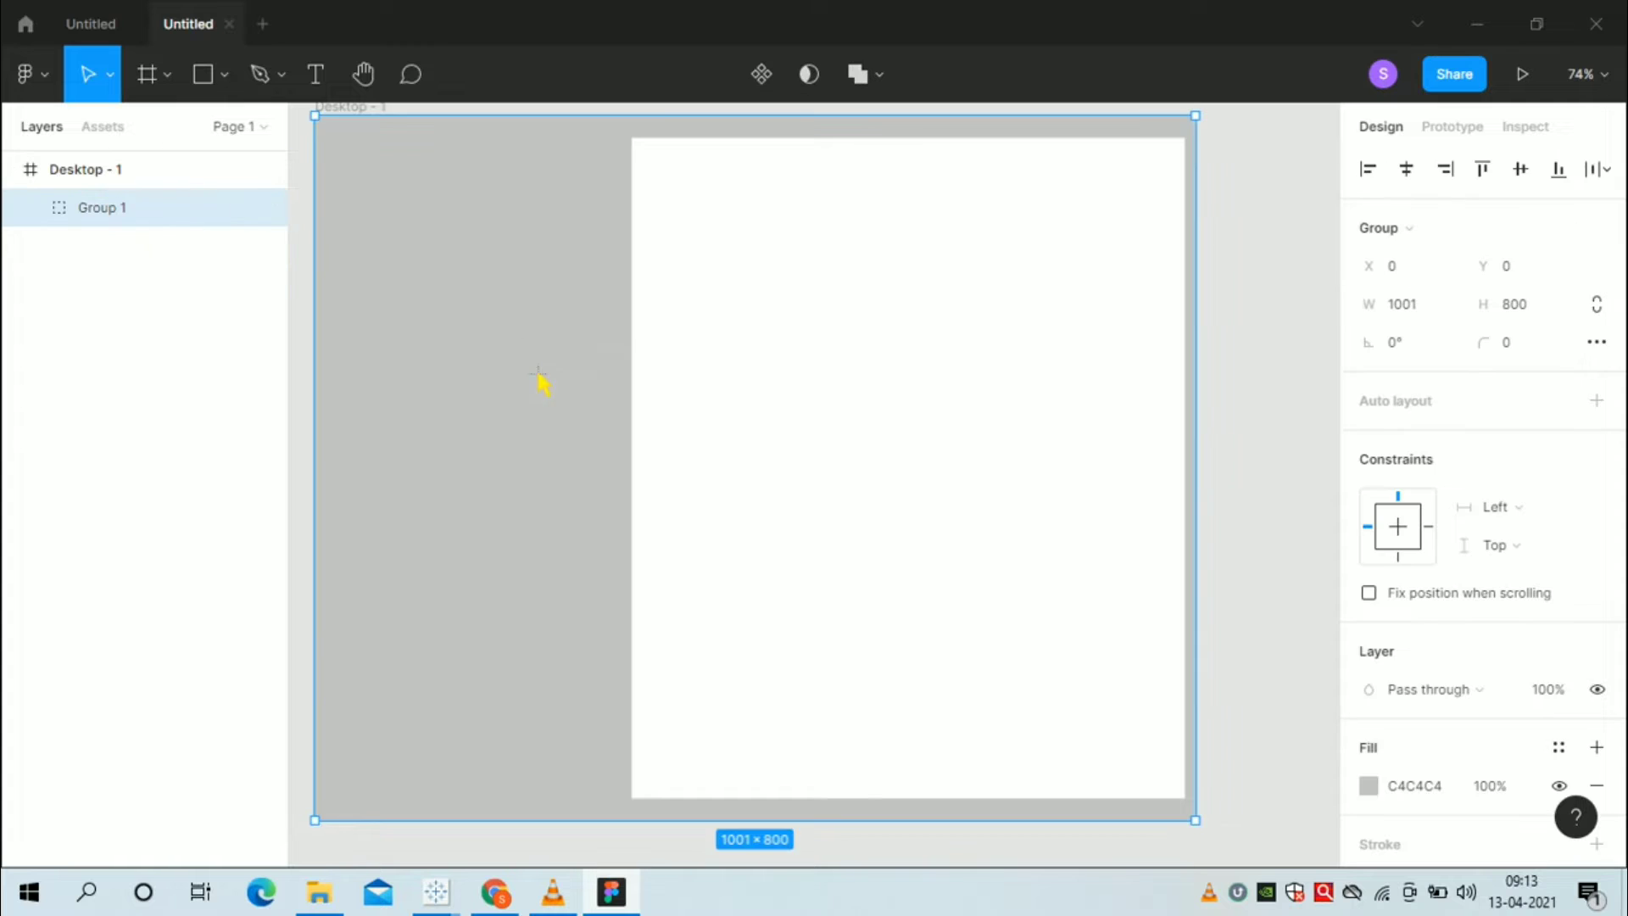
pyautogui.moveTo(524, 334)
pyautogui.mouseDown()
pyautogui.moveTo(621, 380)
pyautogui.moveTo(400, 458)
pyautogui.moveTo(542, 378)
pyautogui.moveTo(525, 357)
pyautogui.mouseUp()
pyautogui.click(87, 19)
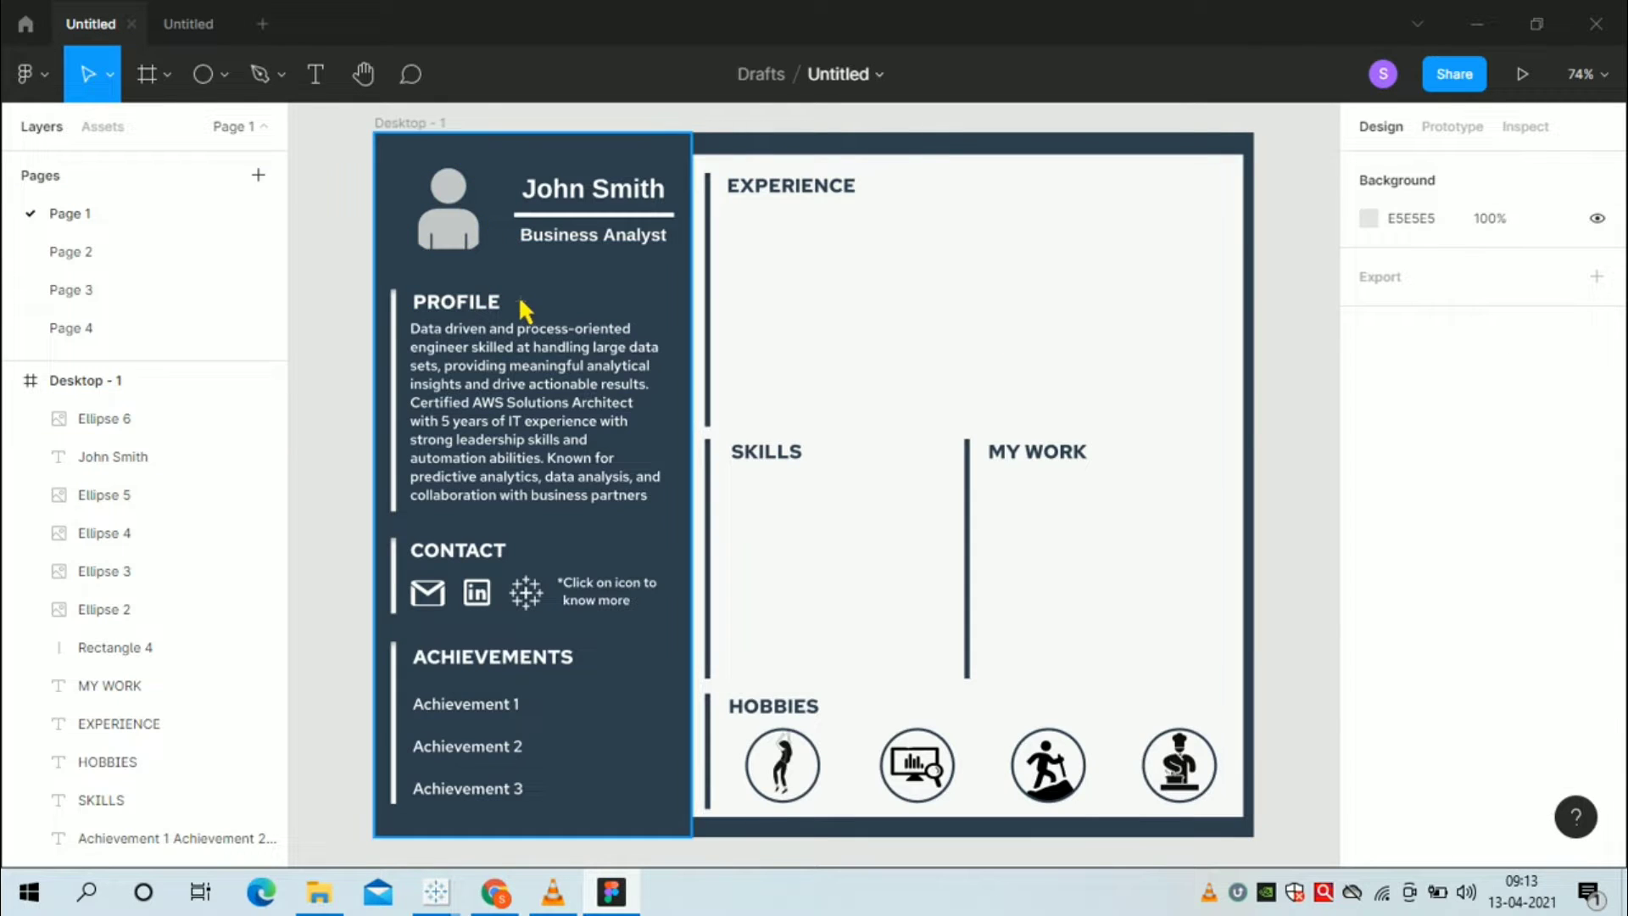
pyautogui.click(550, 295)
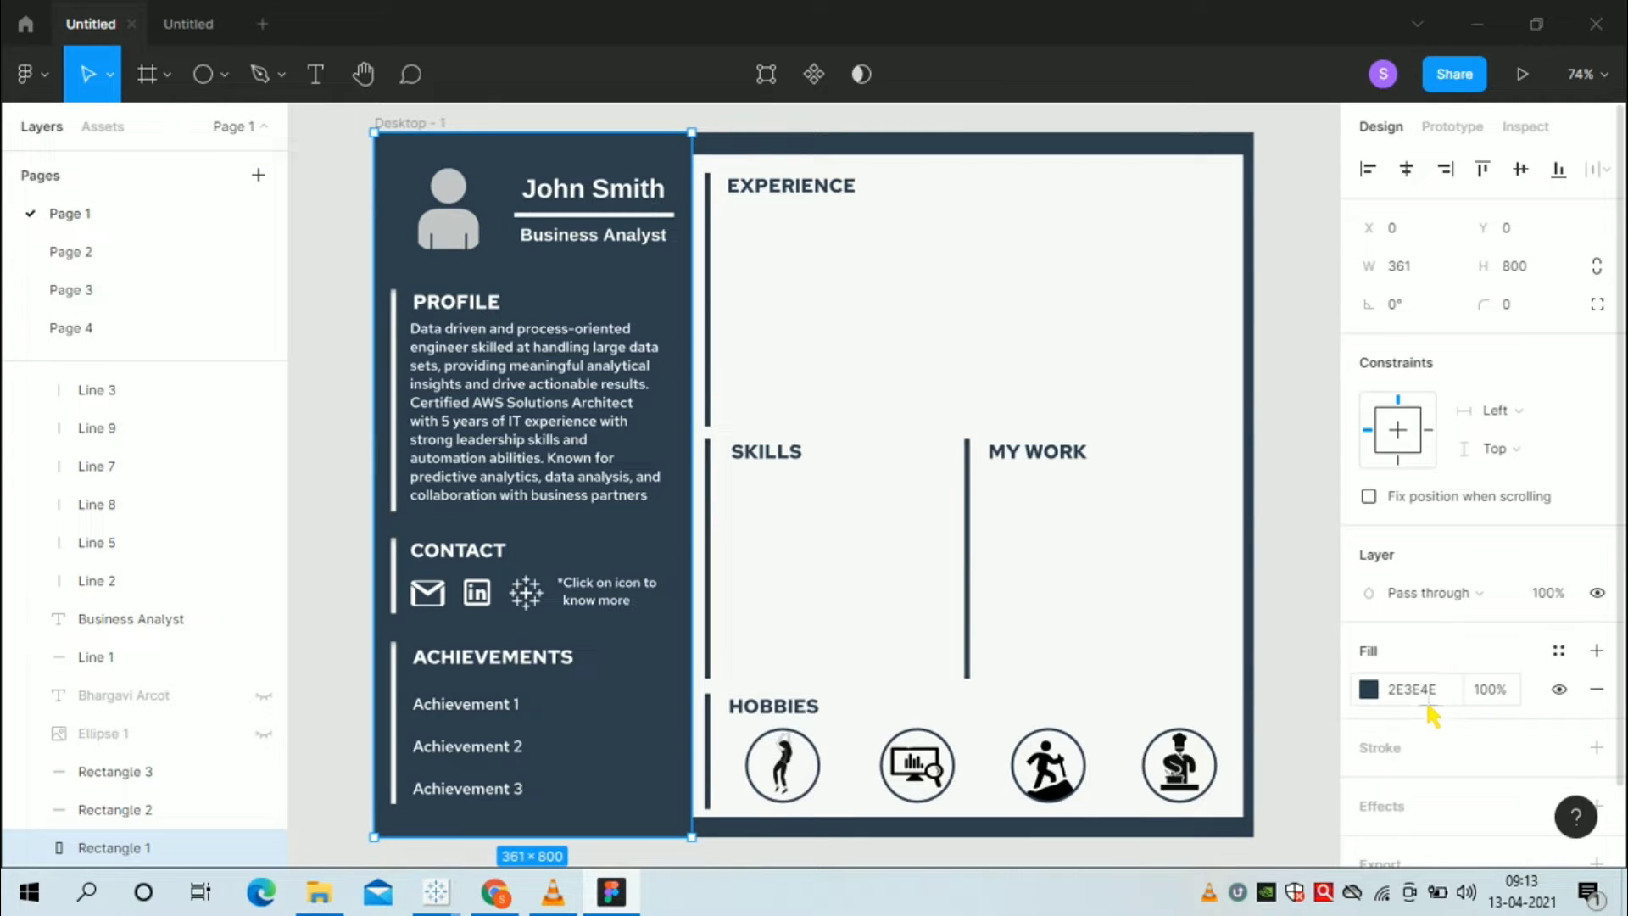
pyautogui.click(222, 23)
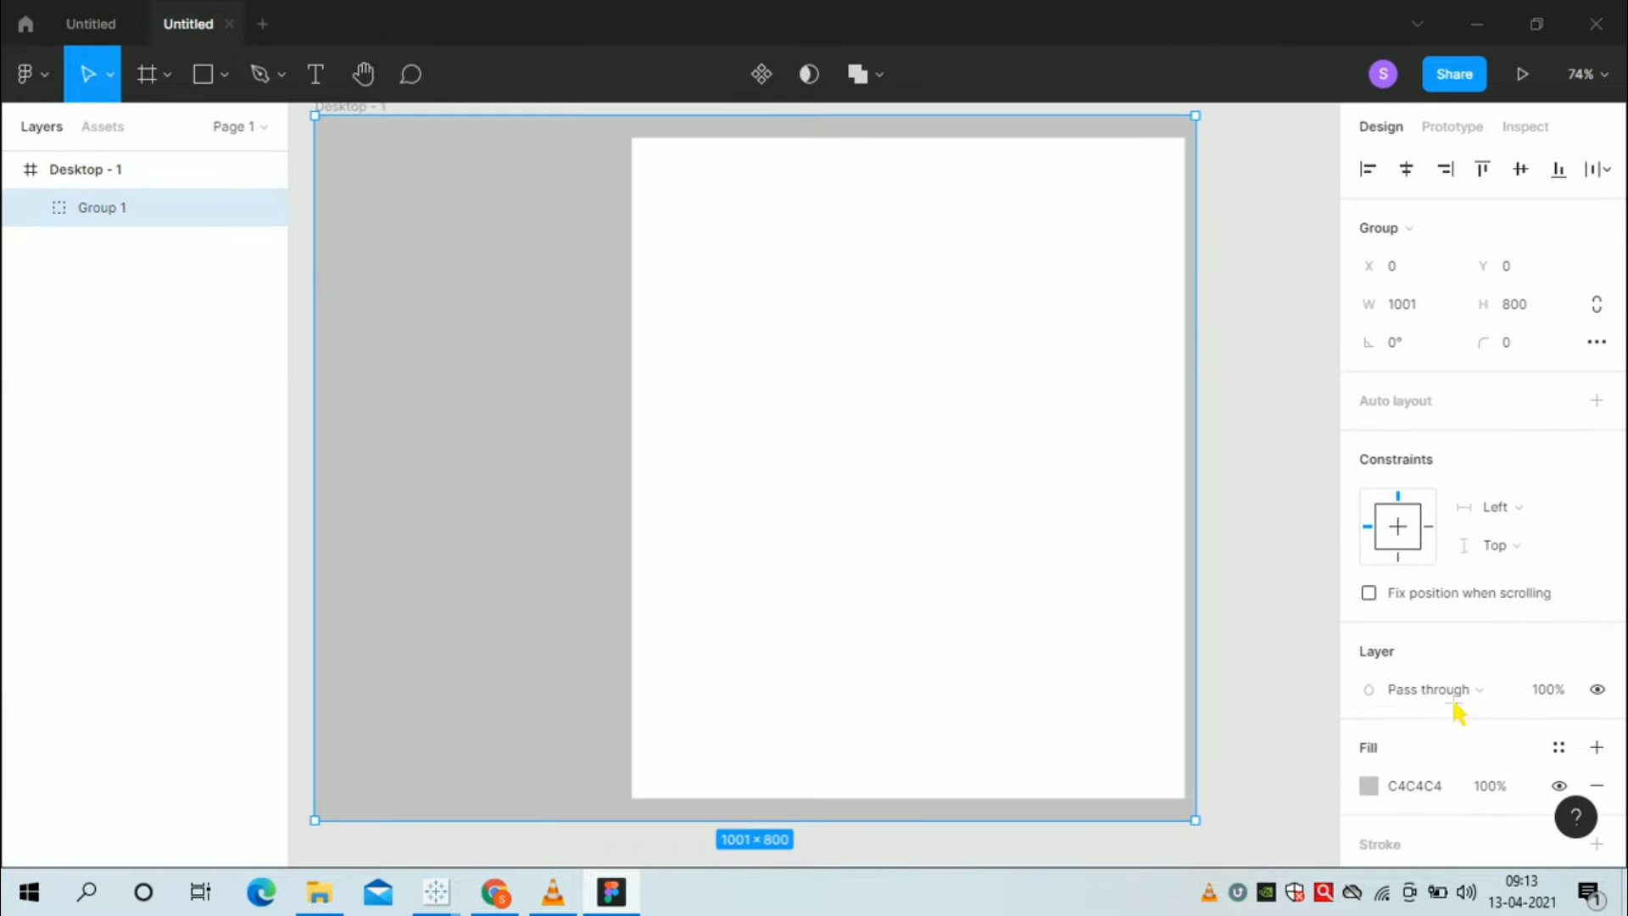
pyautogui.click(1430, 785)
pyautogui.scroll(-3, 1463, 729)
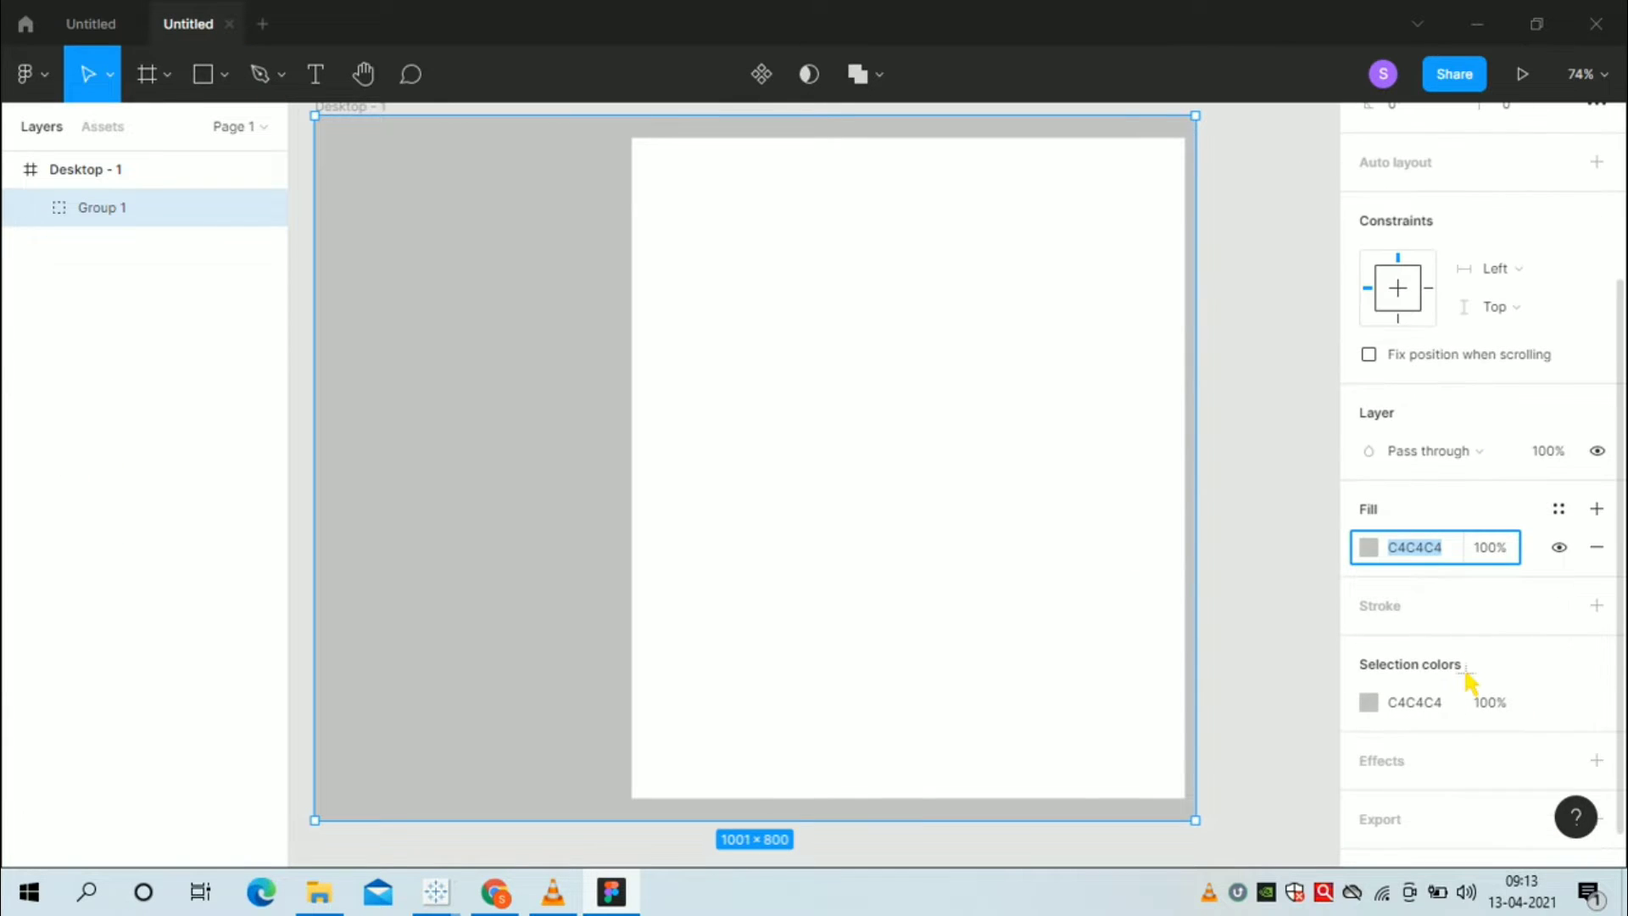
pyautogui.write('2E3E4E')
pyautogui.press('Return')
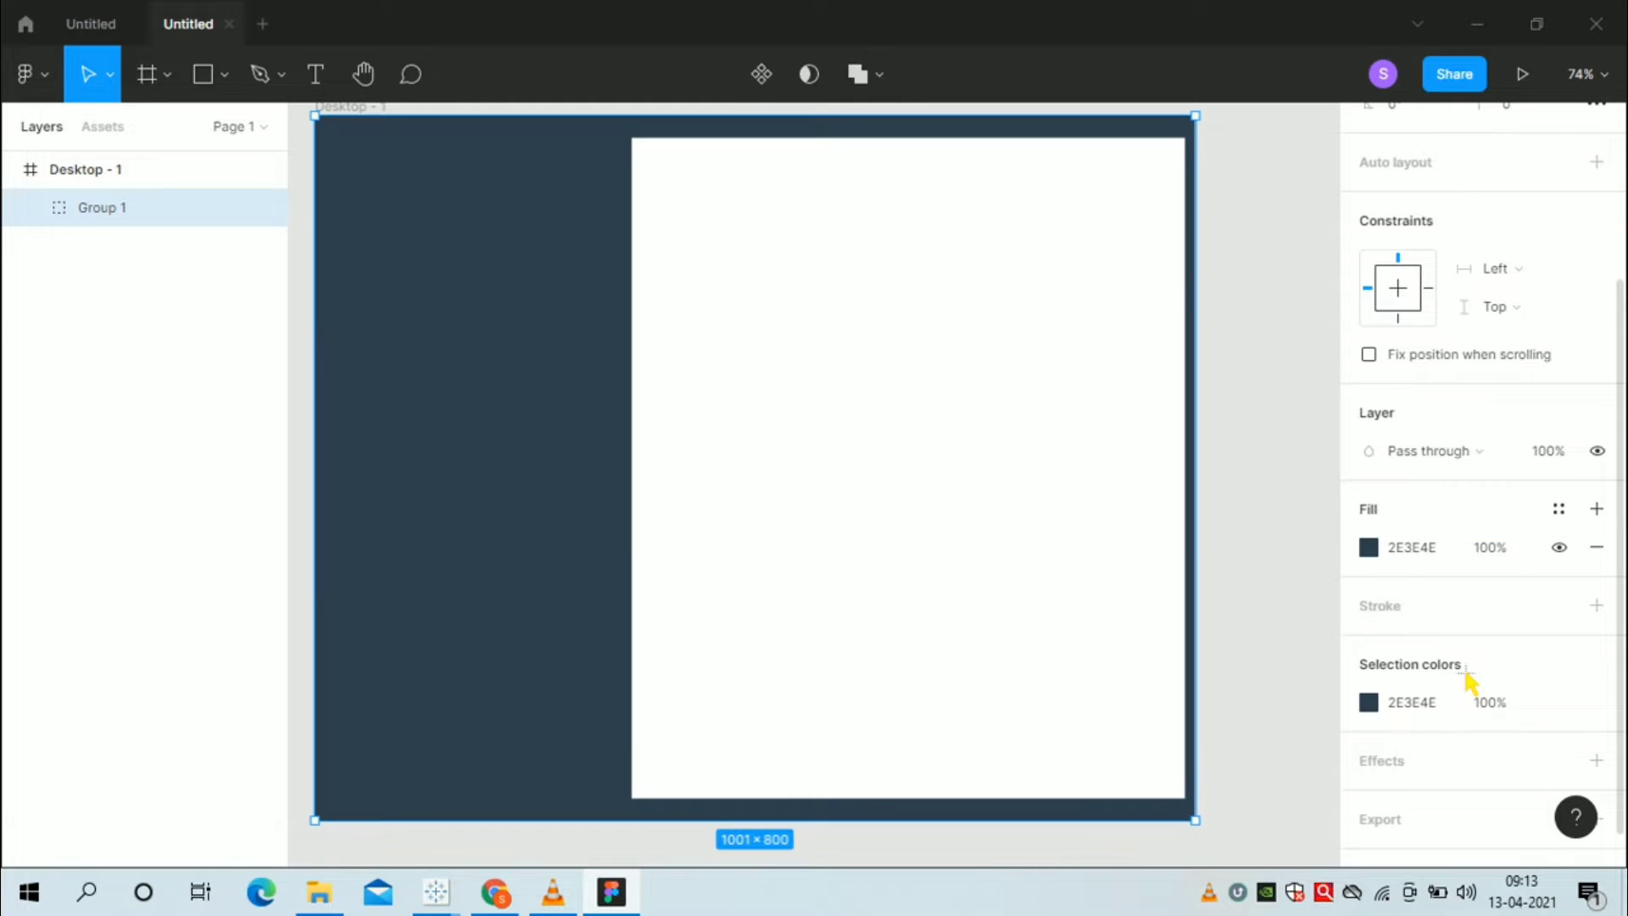
pyautogui.click(831, 480)
pyautogui.scroll(-3, 1168, 447)
pyautogui.scroll(5, 1284, 426)
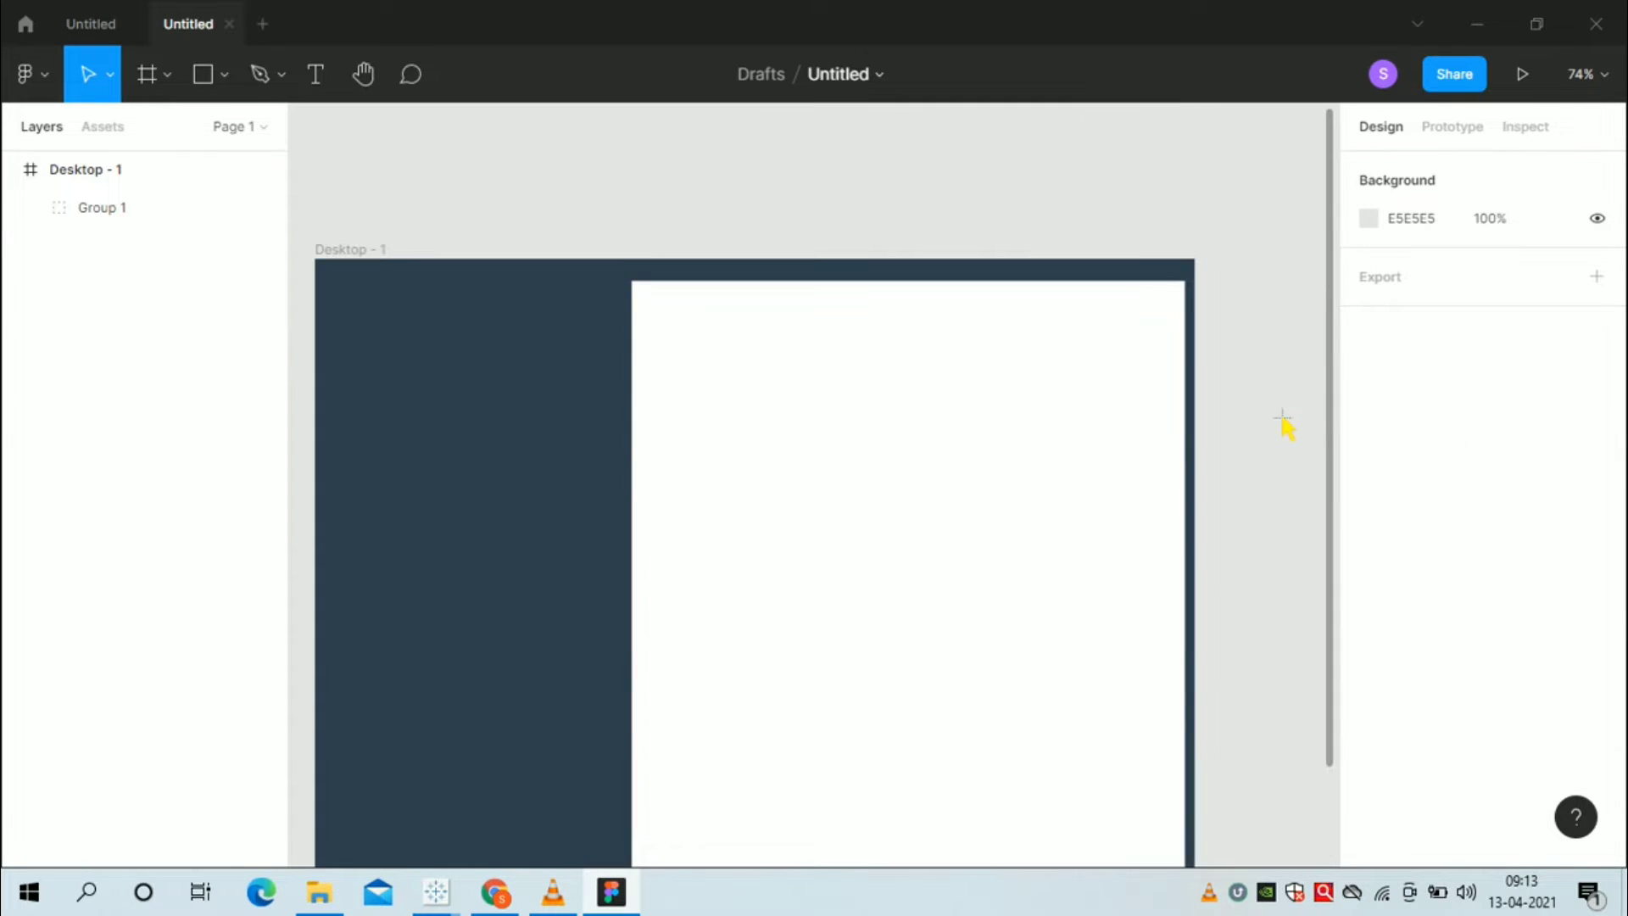
pyautogui.click(492, 297)
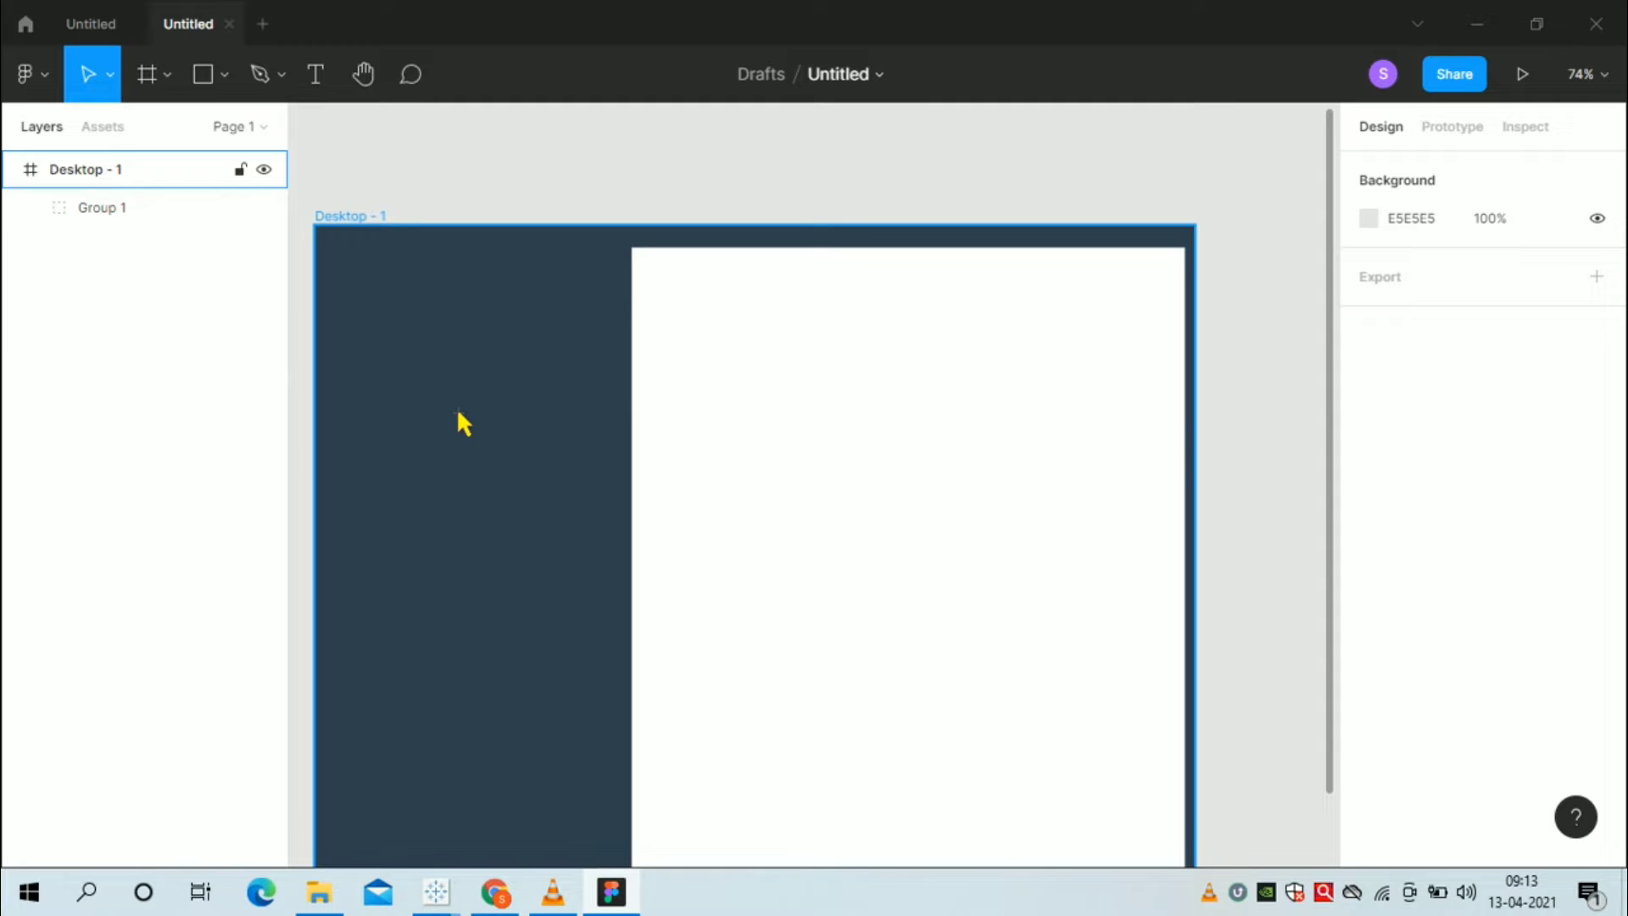
pyautogui.scroll(-2, 611, 407)
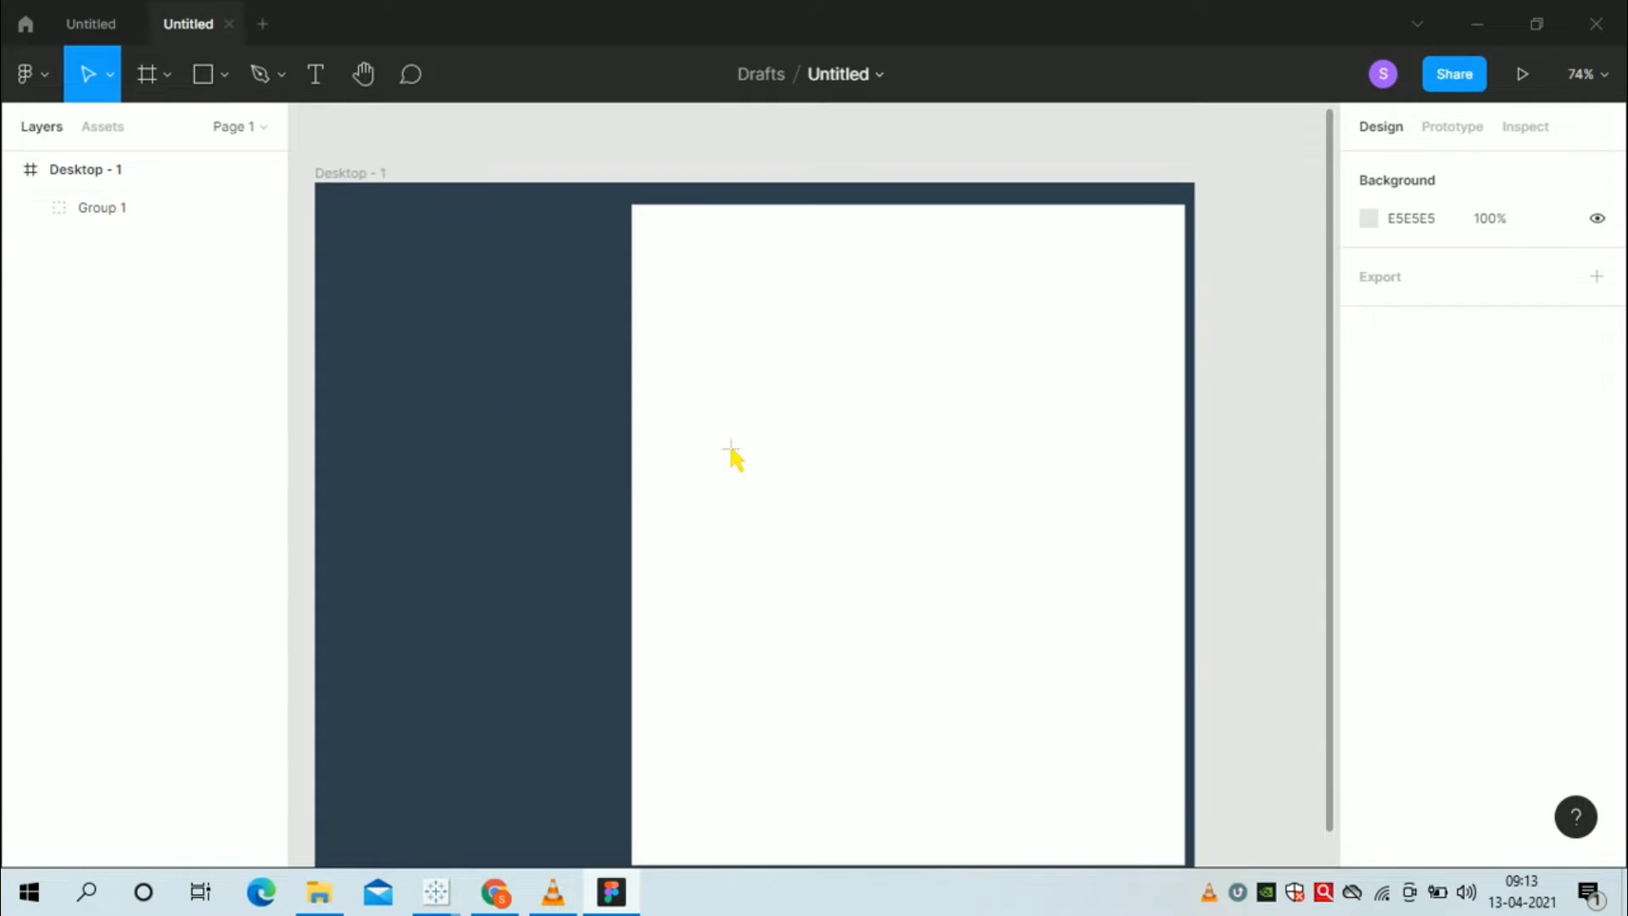
# - Check the size and position of the profile picture circle in the finished resume file
pyautogui.scroll(-1, 787, 430)
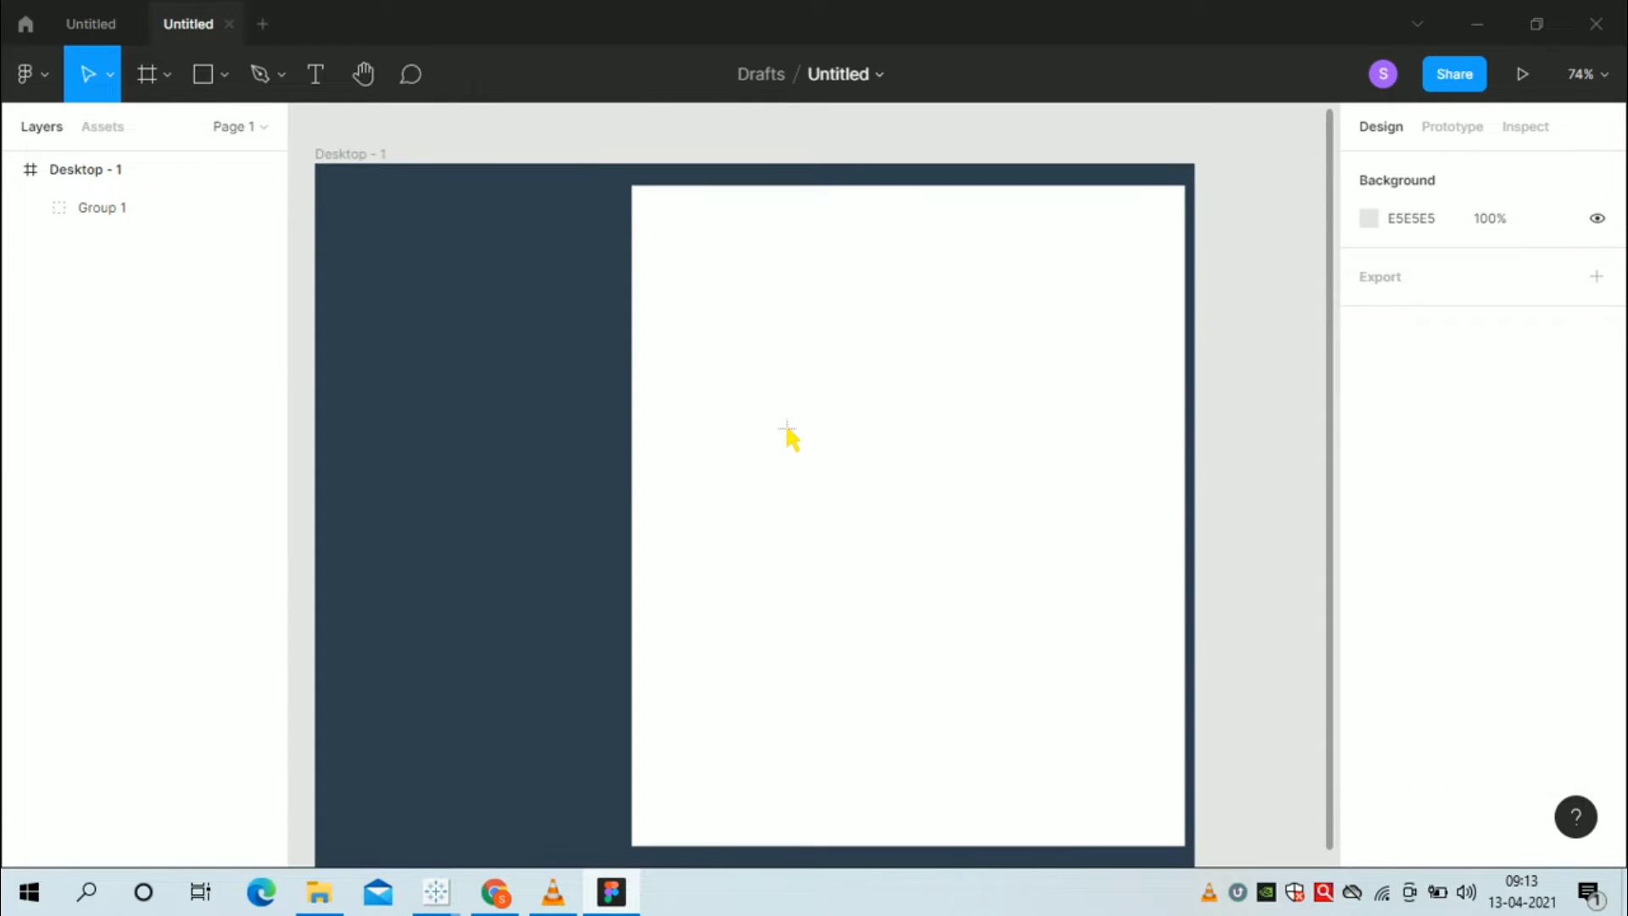
pyautogui.click(91, 25)
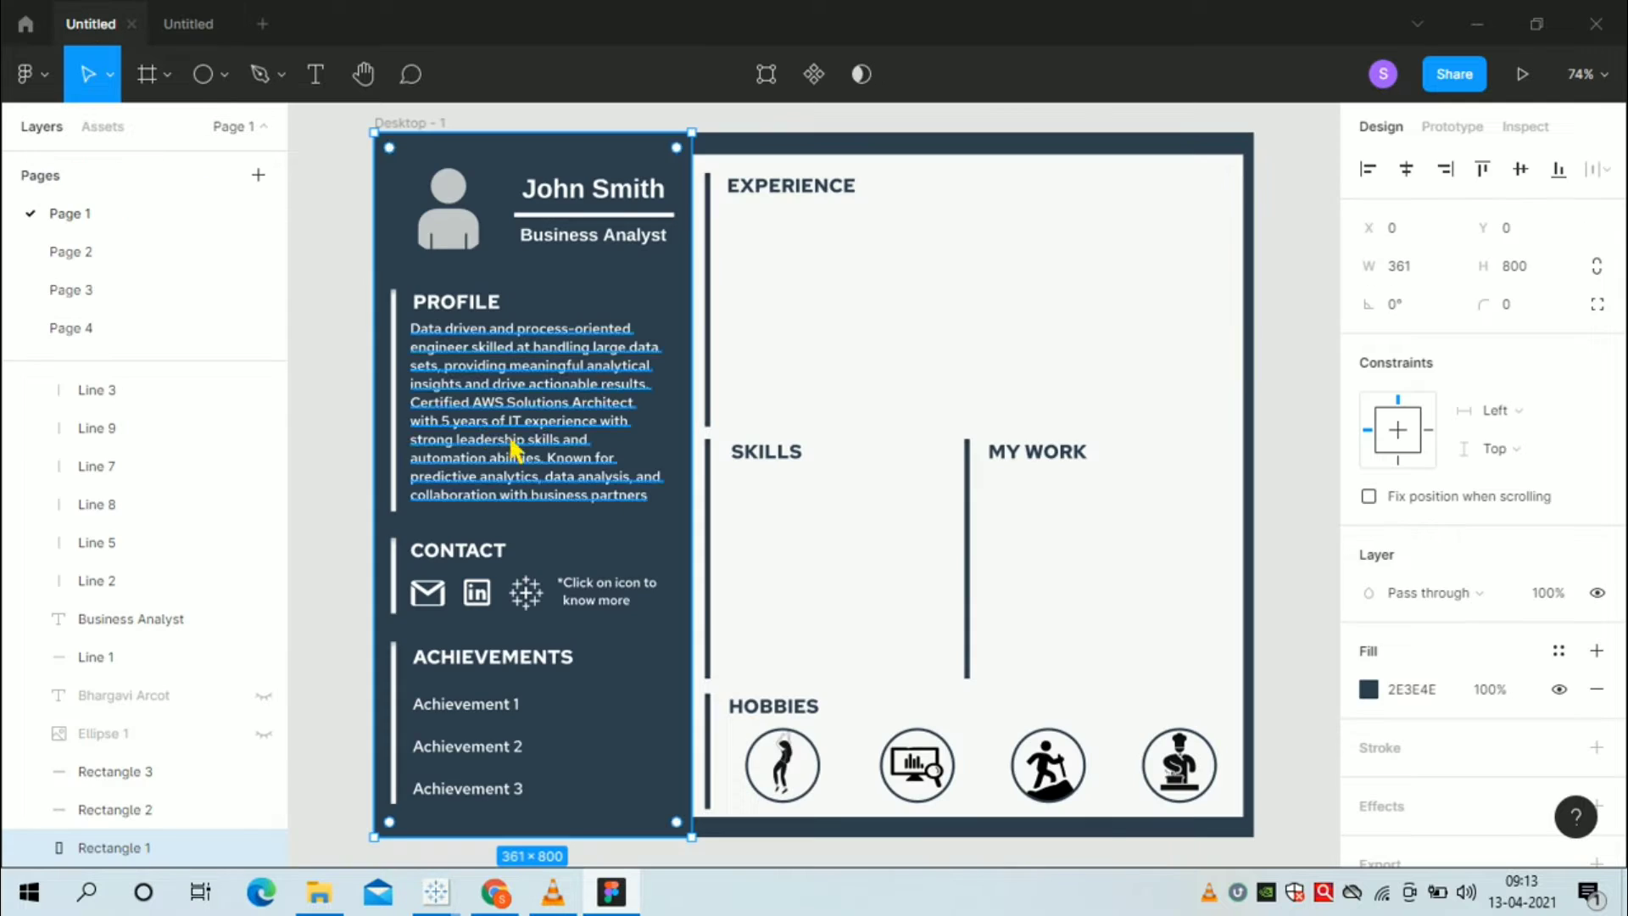
pyautogui.click(488, 231)
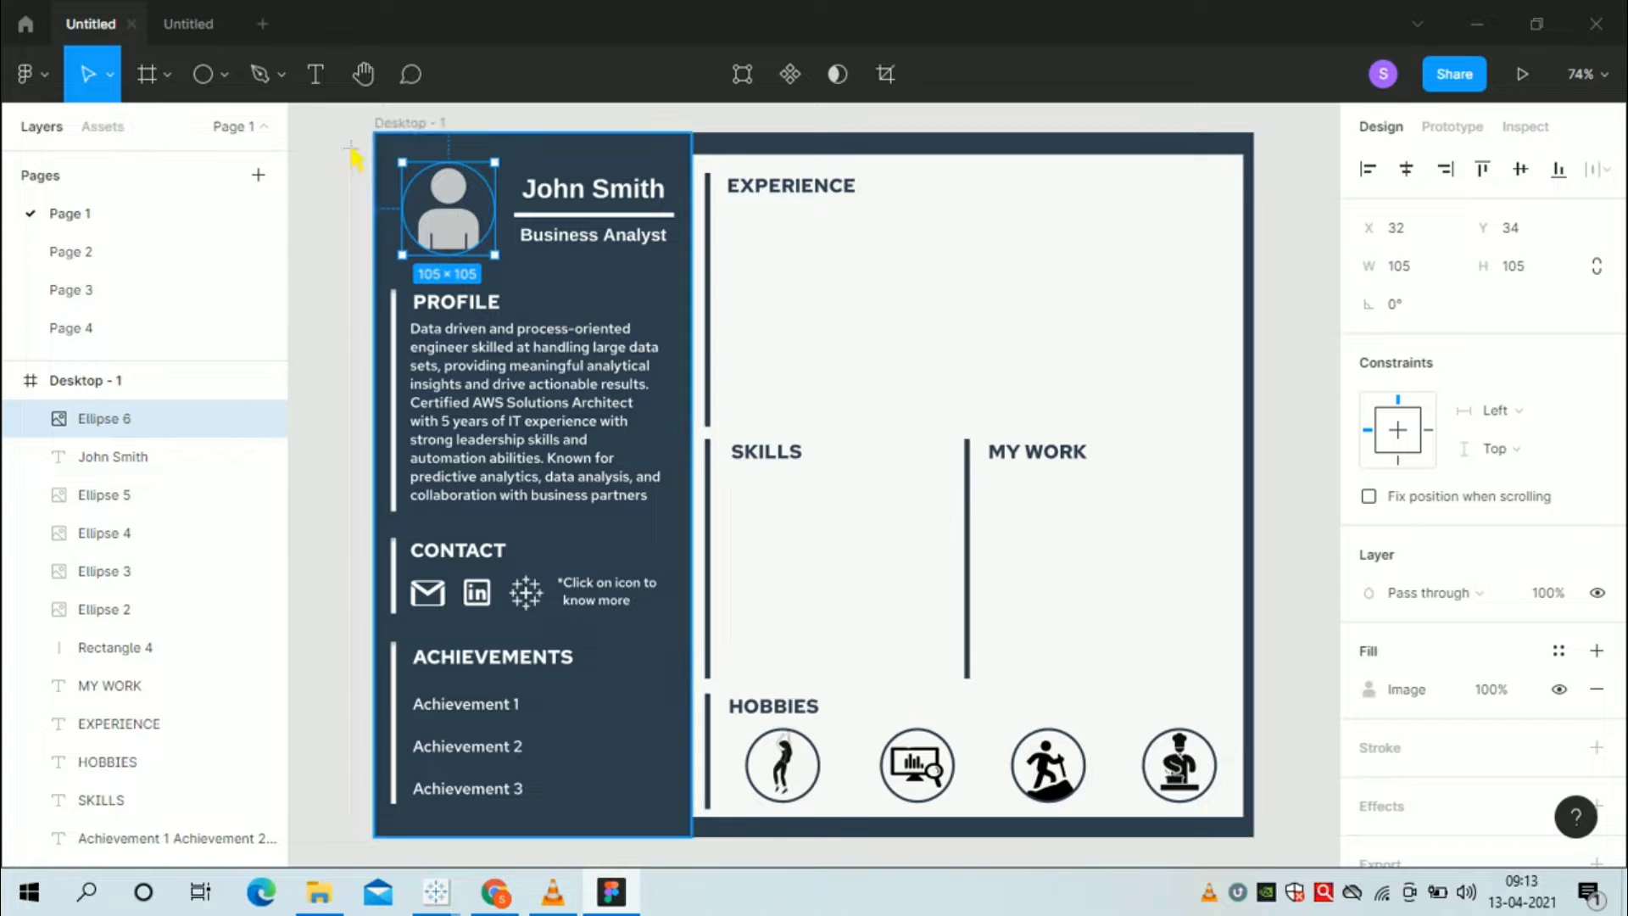
# - In the working file, draw an ellipse about 132 × 123 in the upper-left corner of the dark sidebar
pyautogui.click(212, 26)
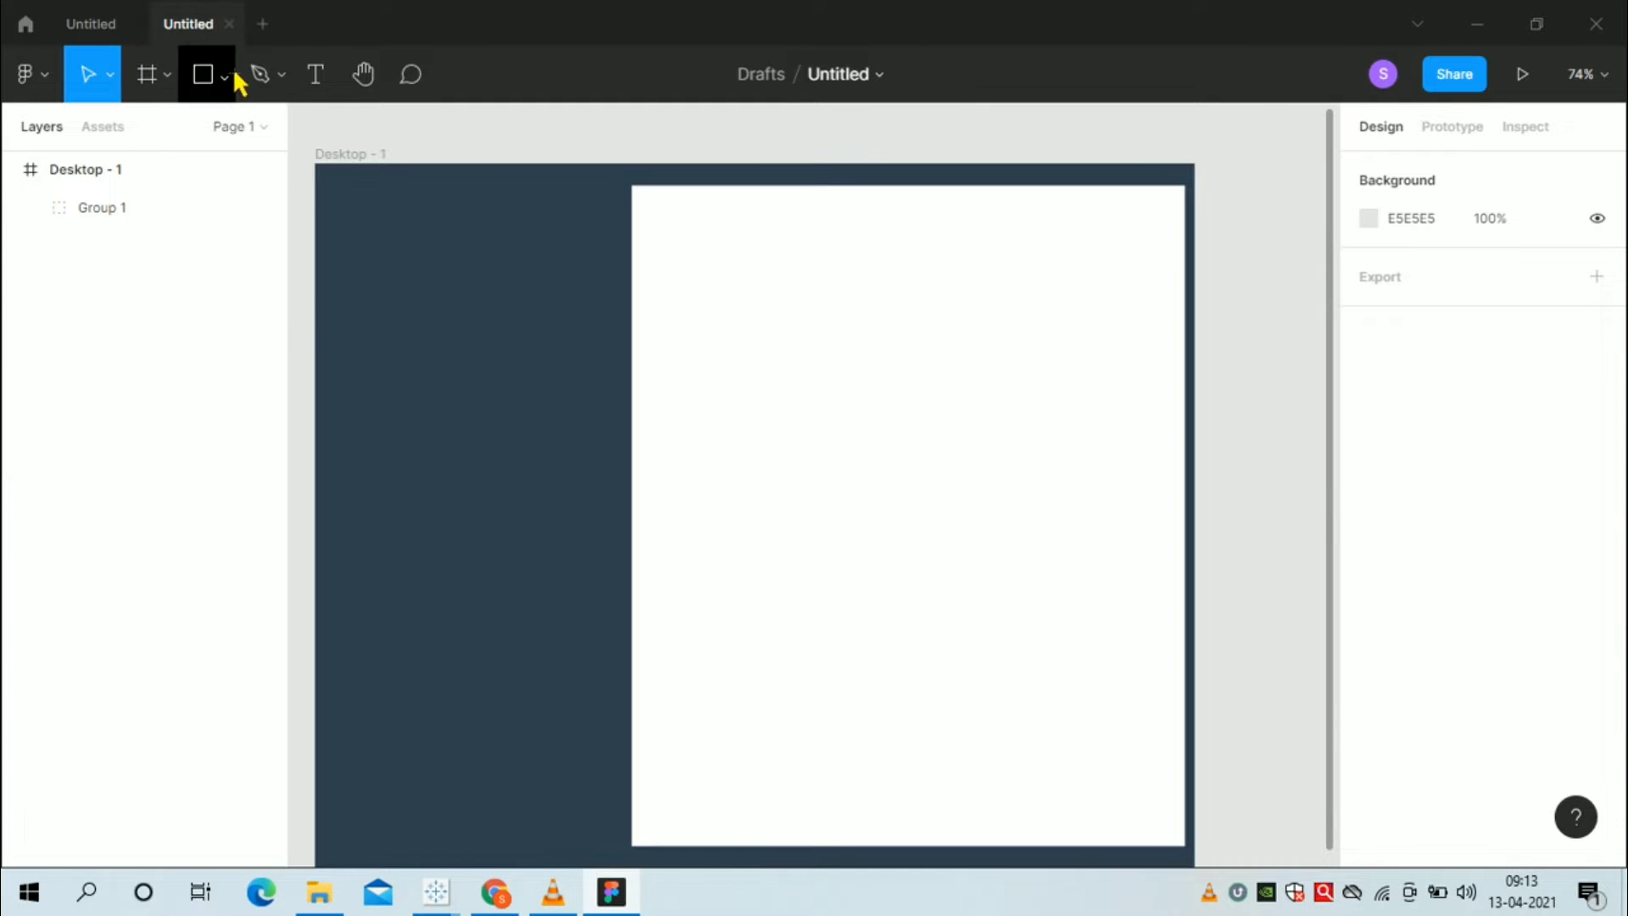
pyautogui.click(226, 75)
pyautogui.click(204, 218)
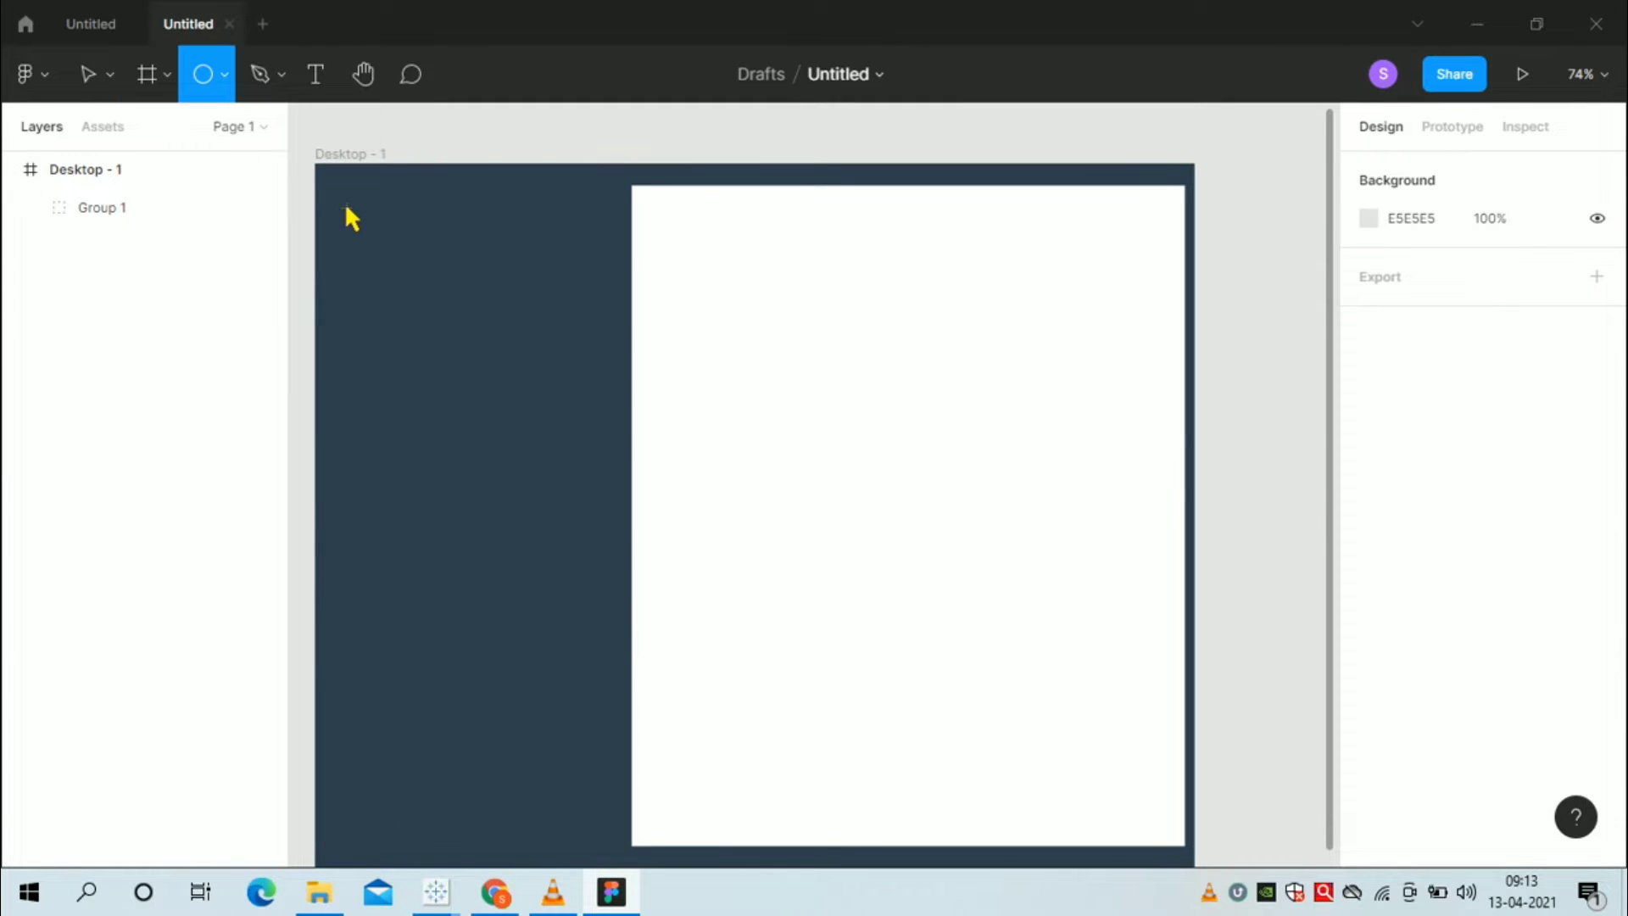
pyautogui.moveTo(338, 197); pyautogui.dragTo(463, 317)
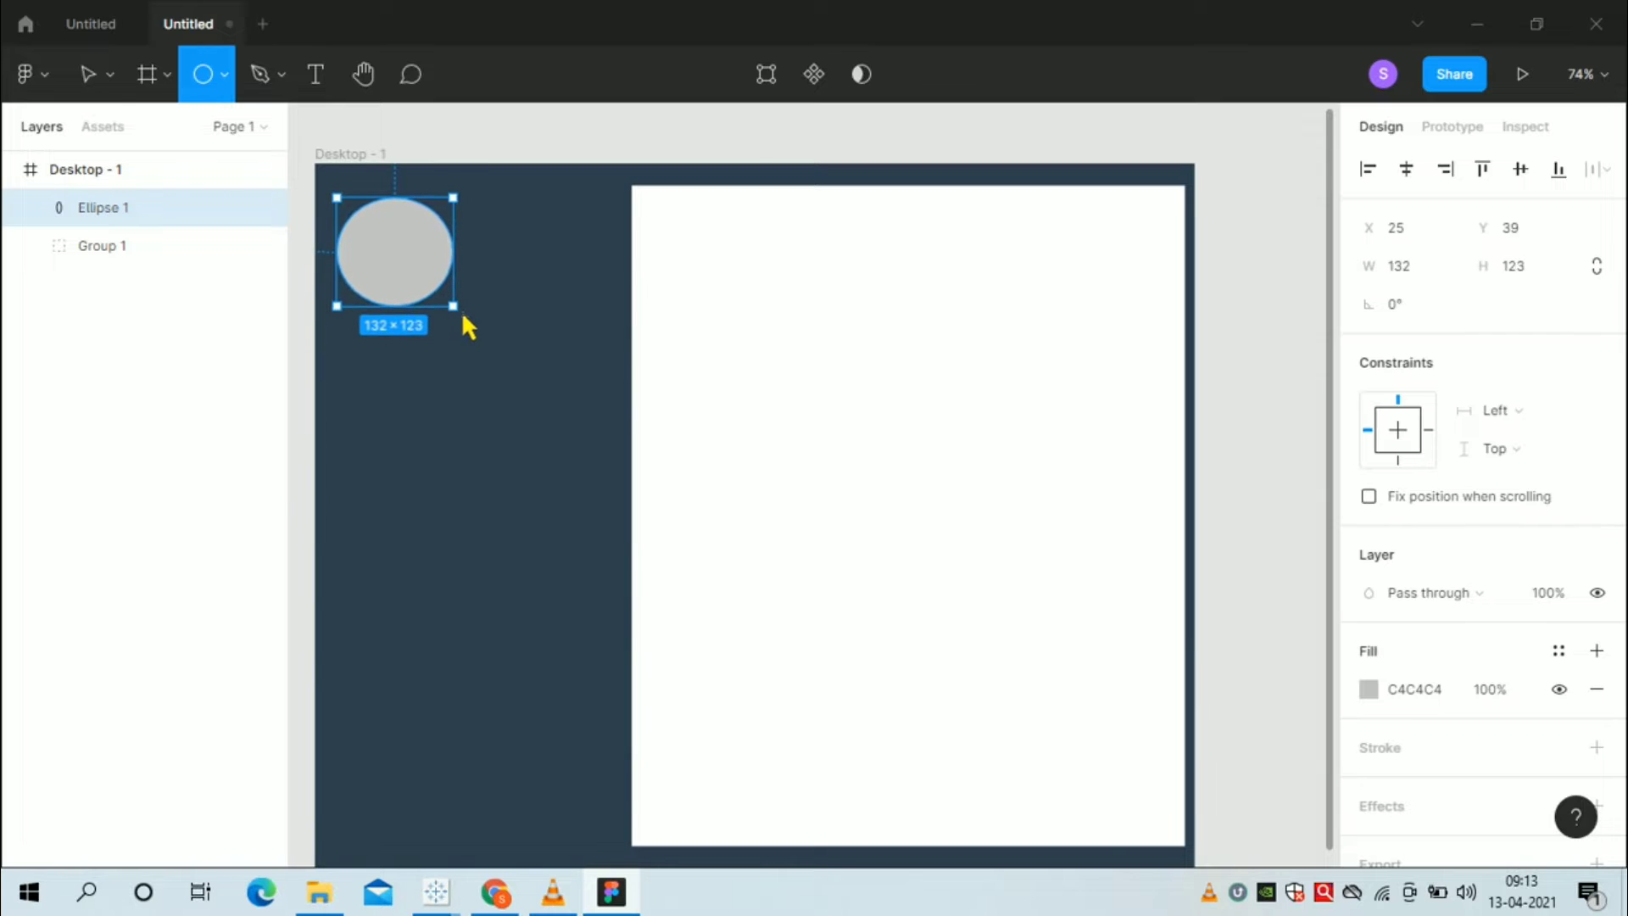
# - Resize the ellipse to a 105 × 105 circle and nudge it slightly right within the sidebar
pyautogui.click(1437, 278)
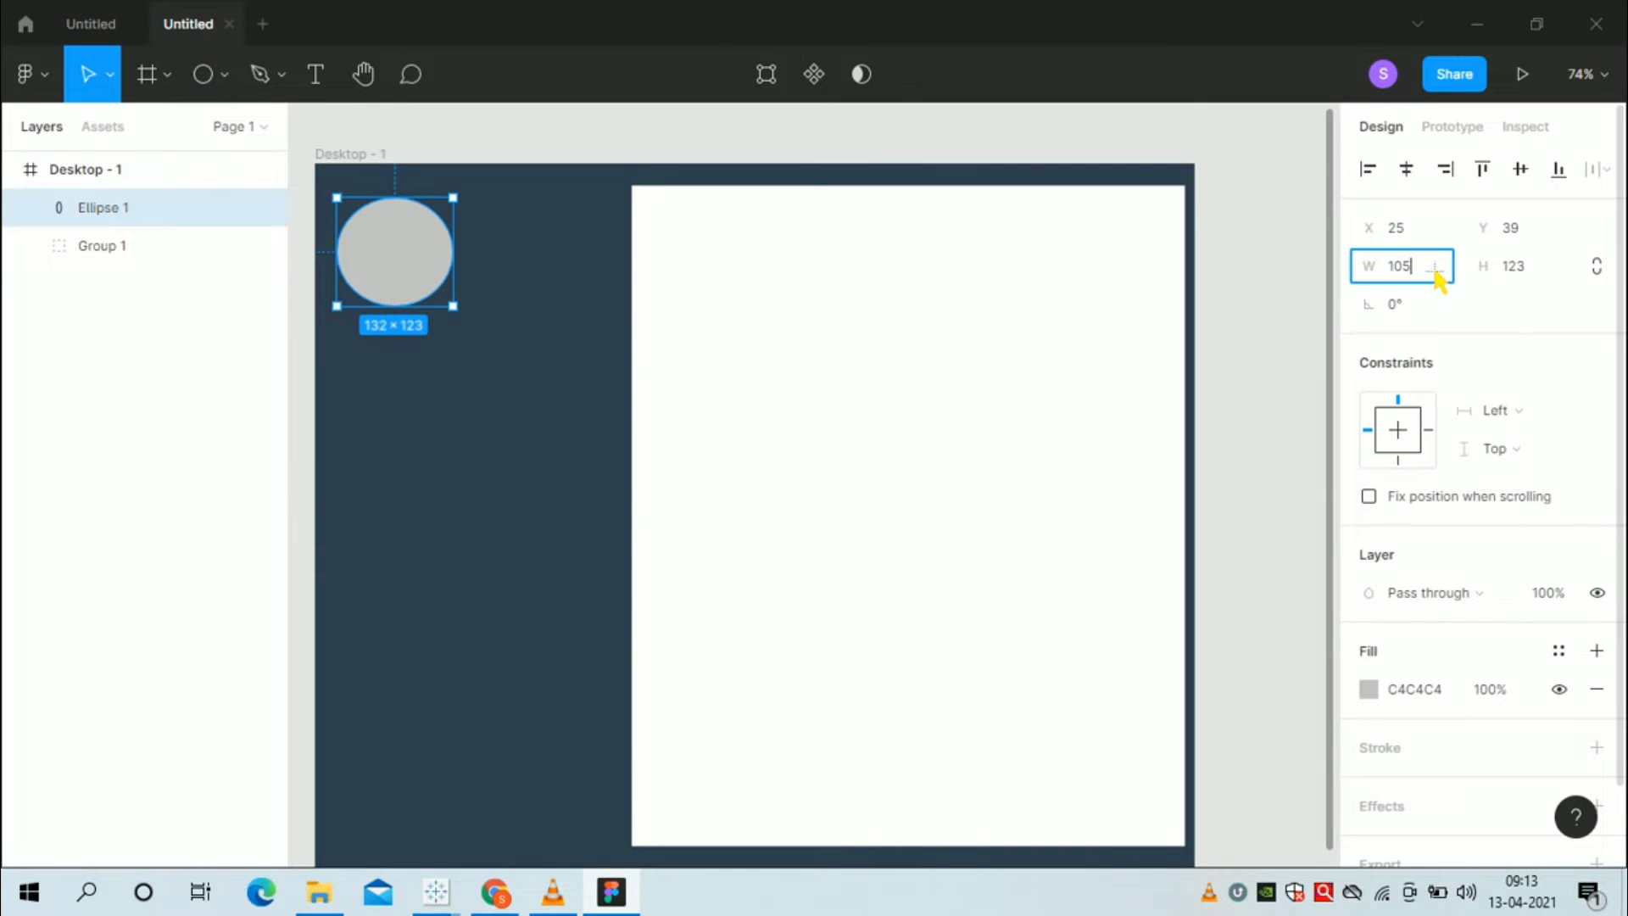
pyautogui.click(1550, 280)
pyautogui.write('10')
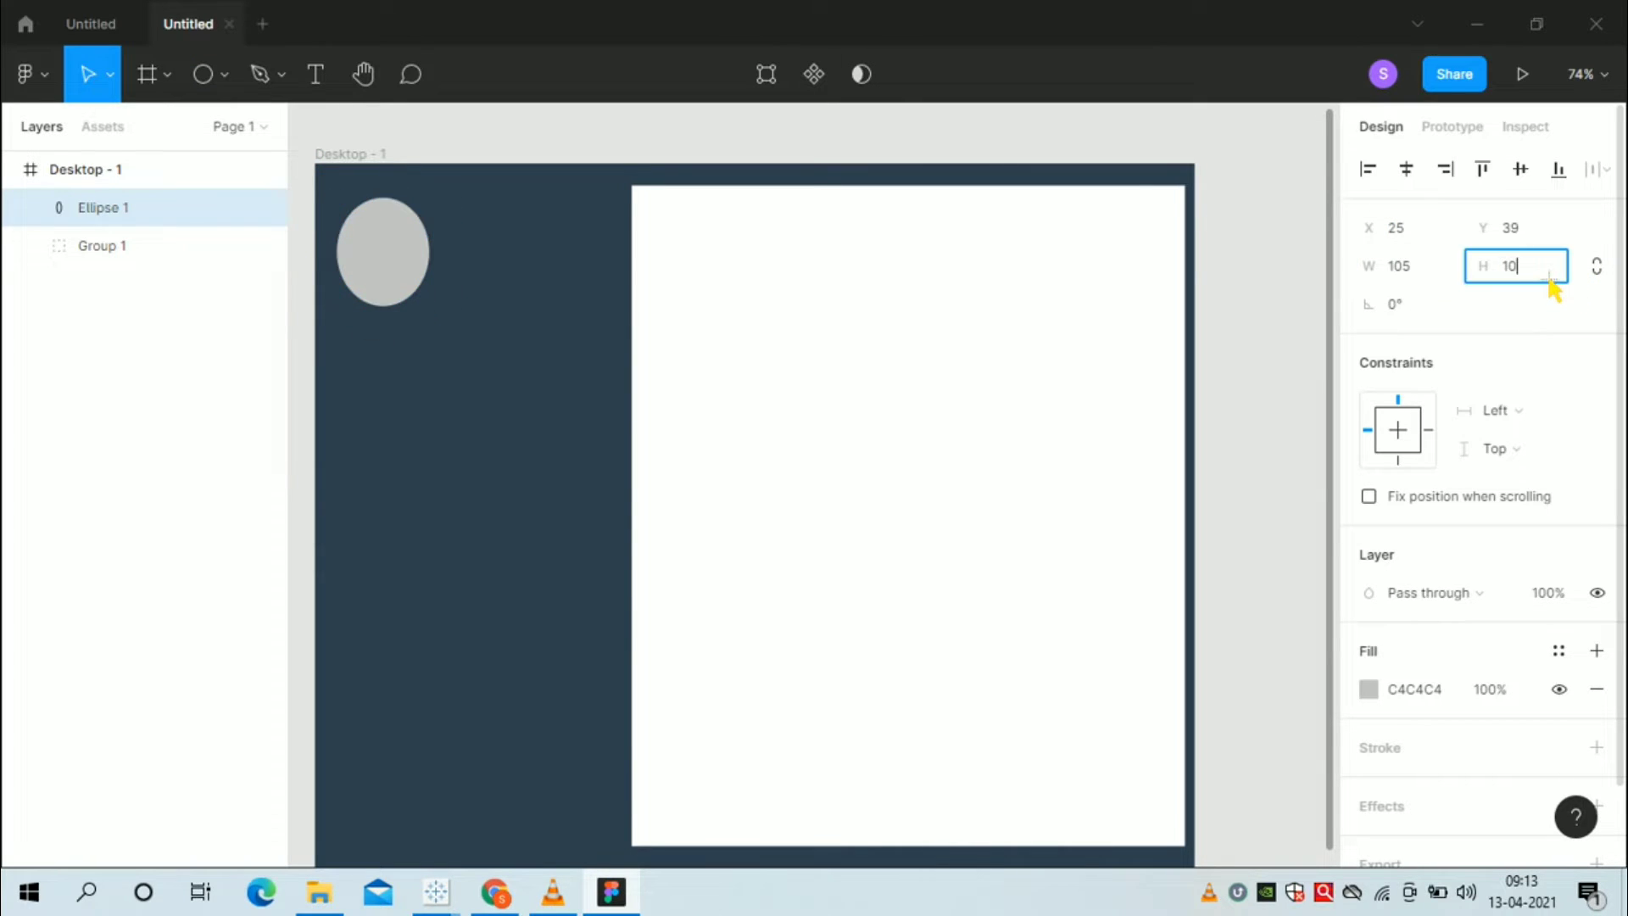
pyautogui.write('5')
pyautogui.press('Return')
pyautogui.moveTo(418, 255); pyautogui.dragTo(424, 253)
pyautogui.click(189, 403)
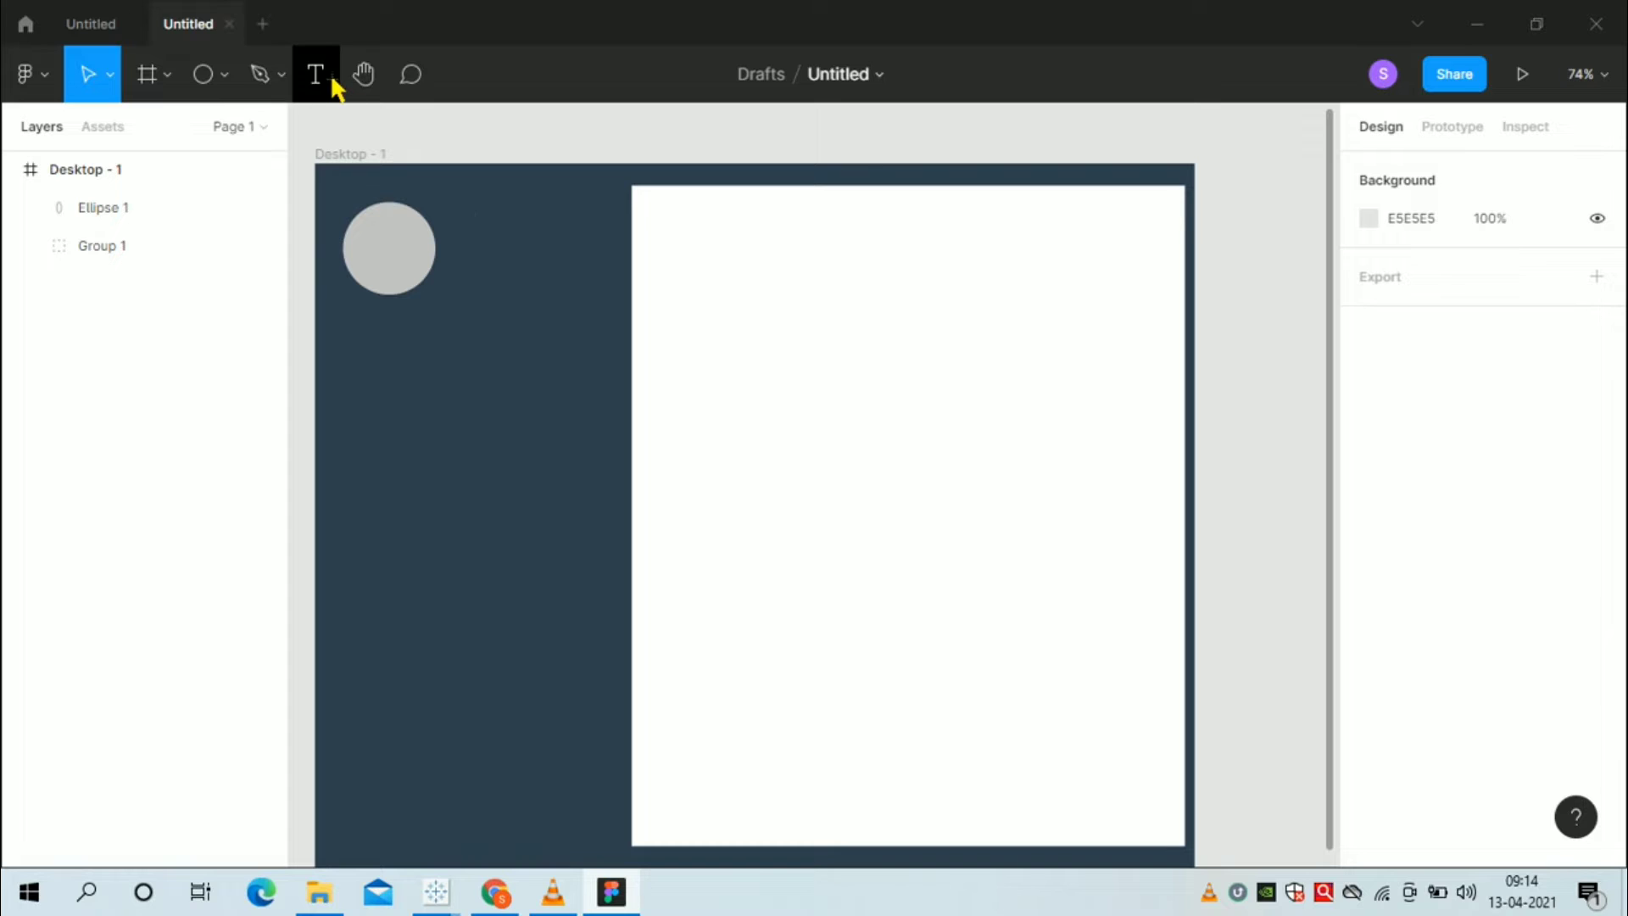
# - Add a text box about 166 × 47 beside the circle and enter the person's full name in capitals
pyautogui.click(328, 78)
pyautogui.moveTo(468, 207); pyautogui.dragTo(622, 258)
pyautogui.write('JOHN SMITH')
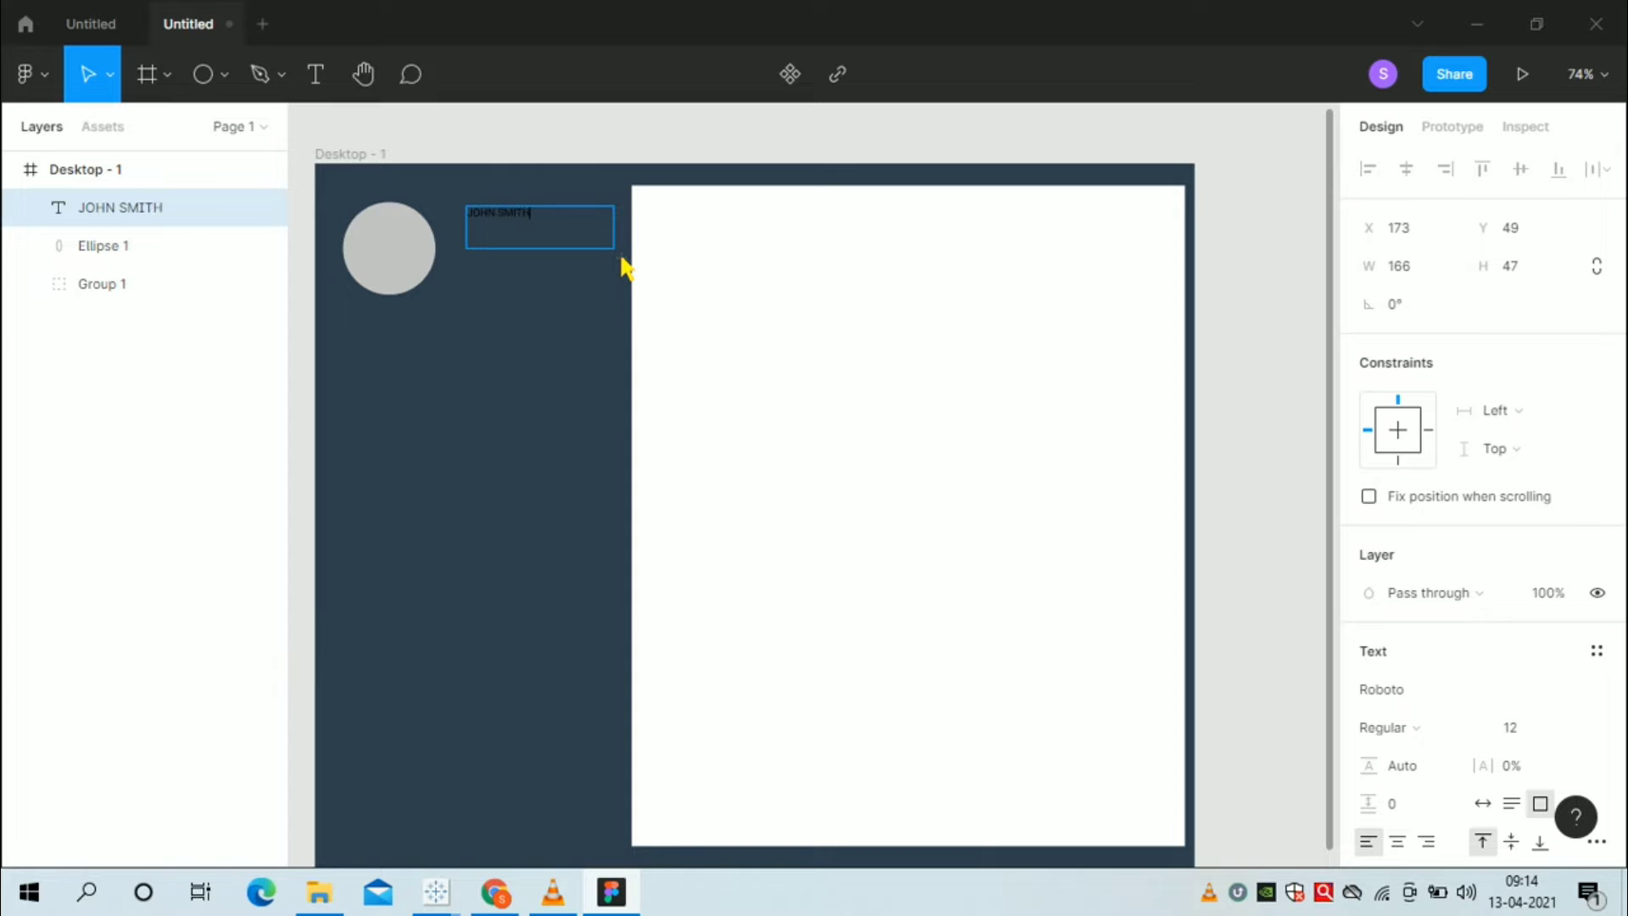
# - Set the name text to Ramabhadra, size 30, and widen its box to about 194 so it fits on one line
pyautogui.hotkey('ctrl', 'a')
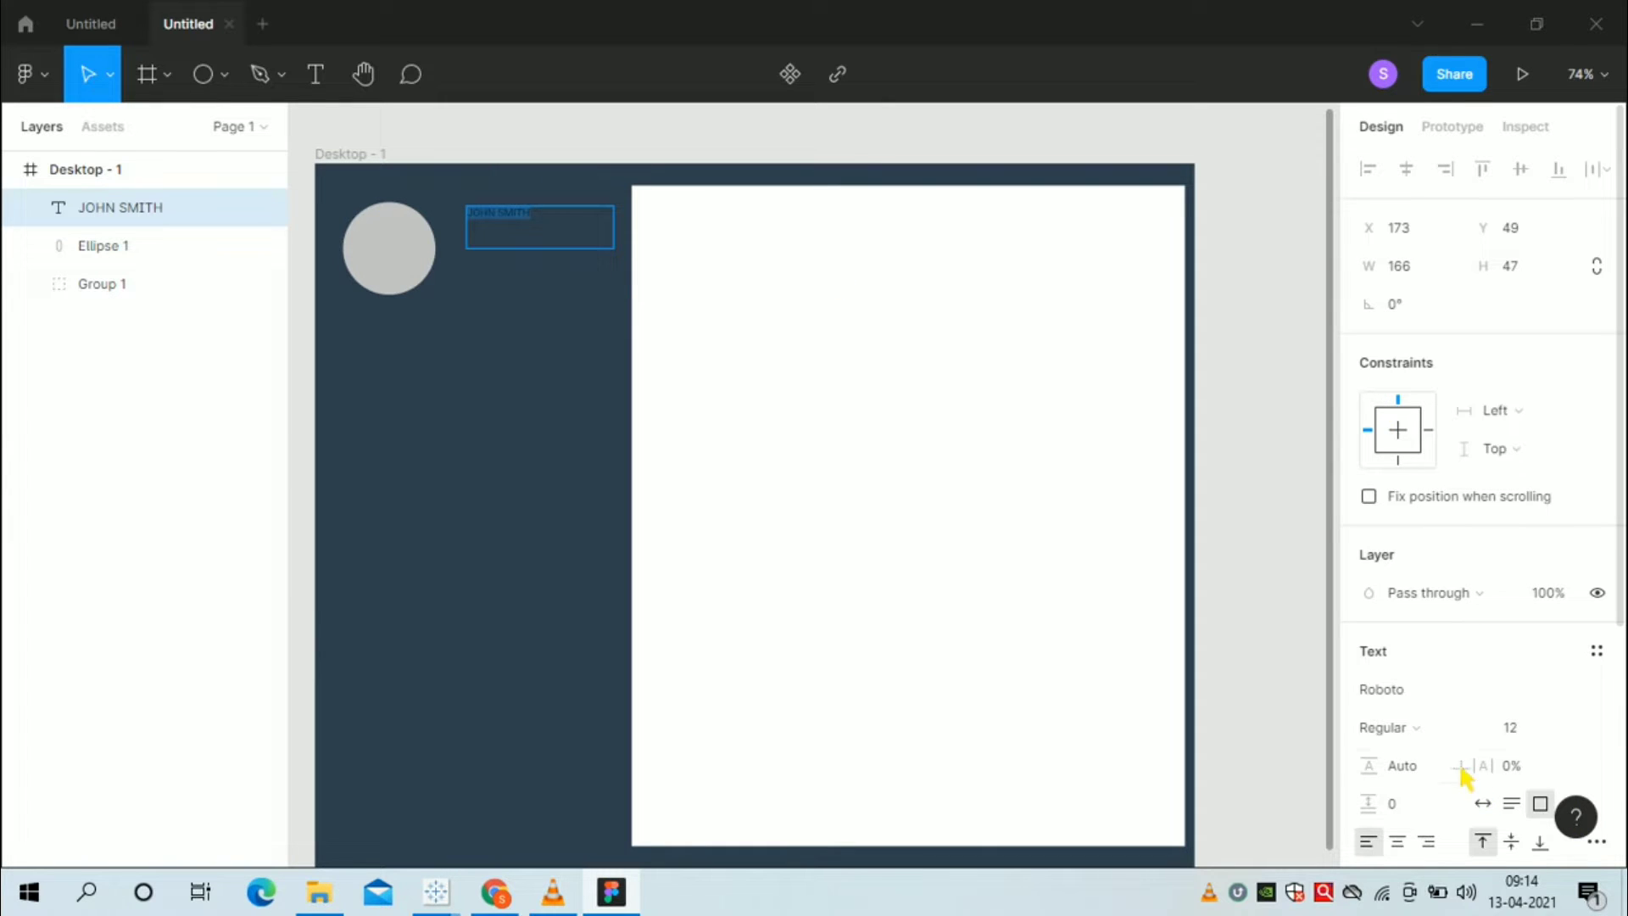
pyautogui.click(1455, 691)
pyautogui.write('Ra')
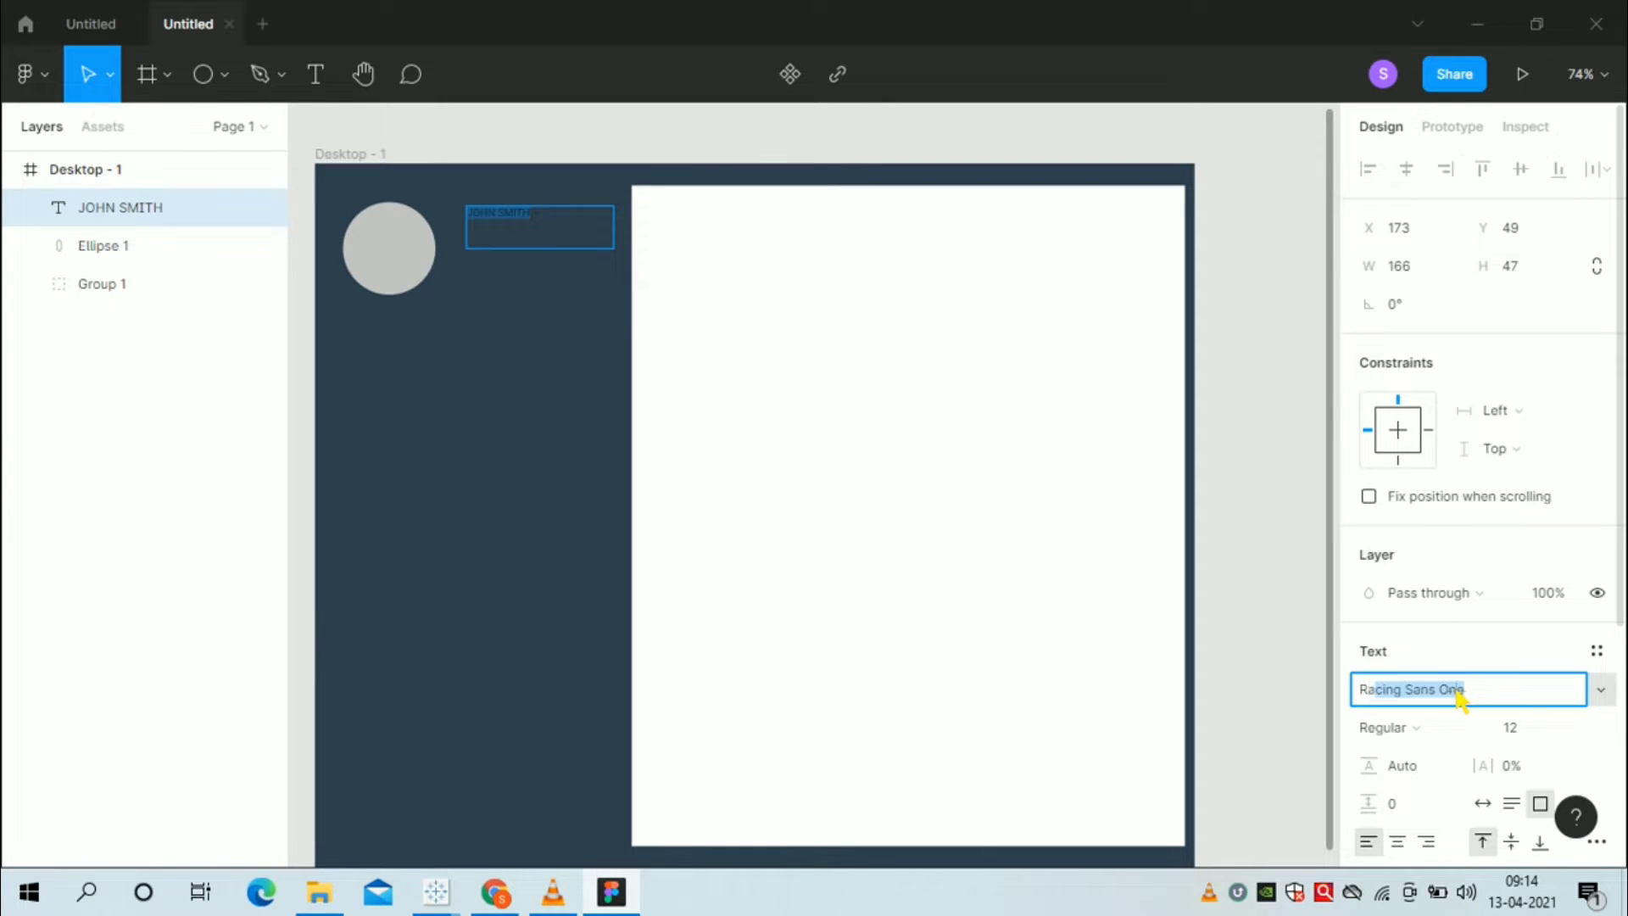
pyautogui.write('mabhadra')
pyautogui.press('Return')
pyautogui.click(1572, 729)
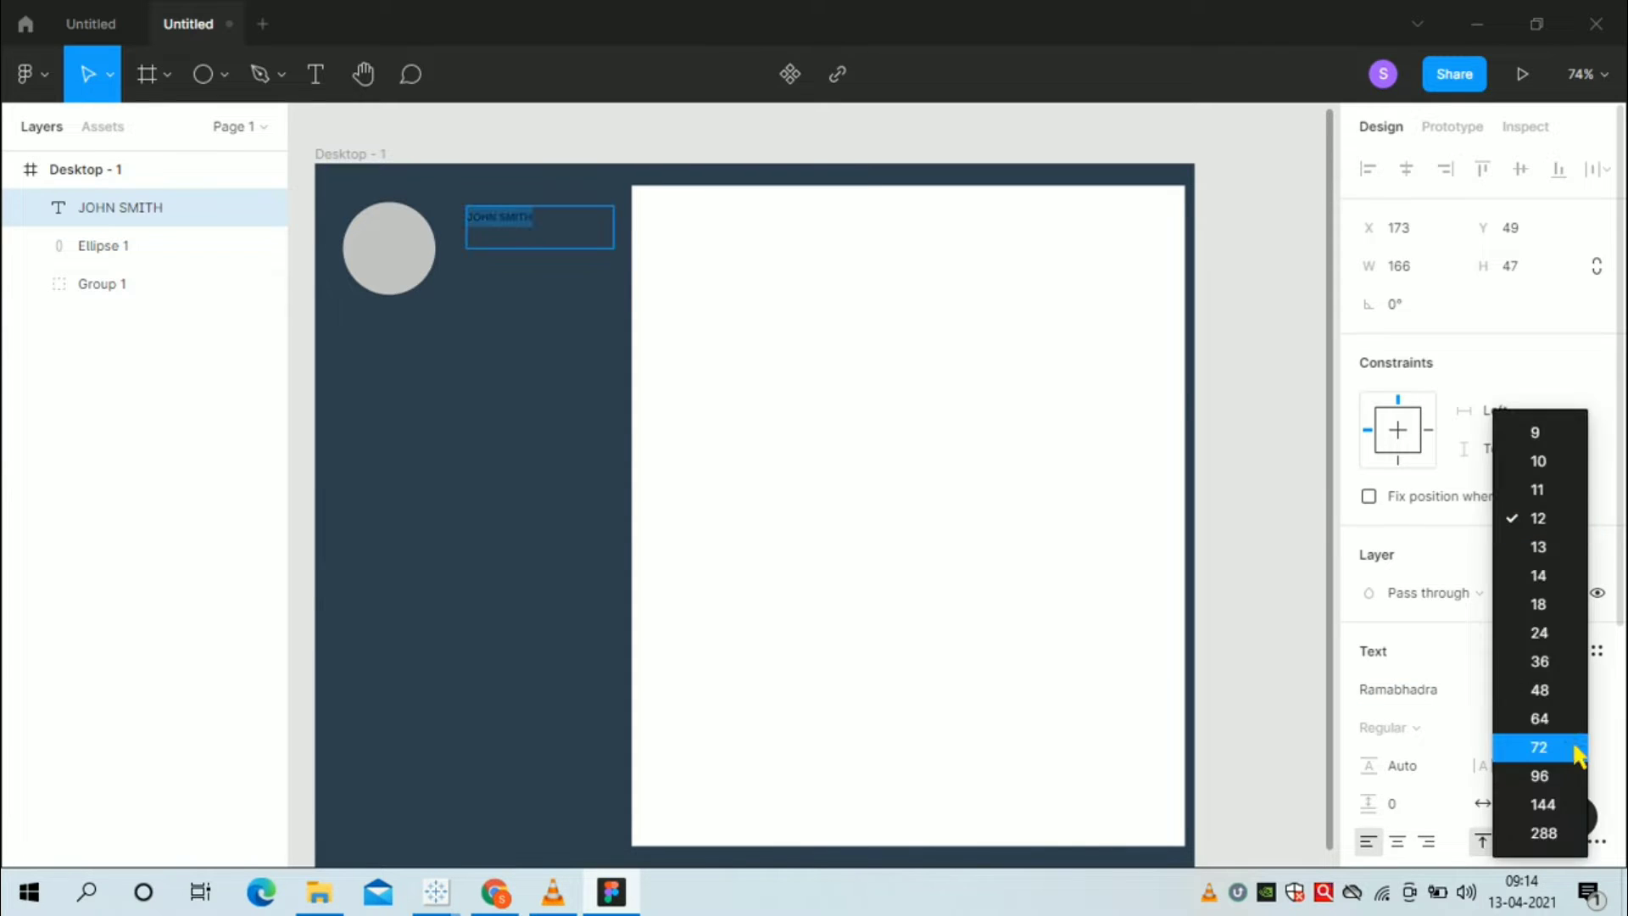
pyautogui.click(1560, 606)
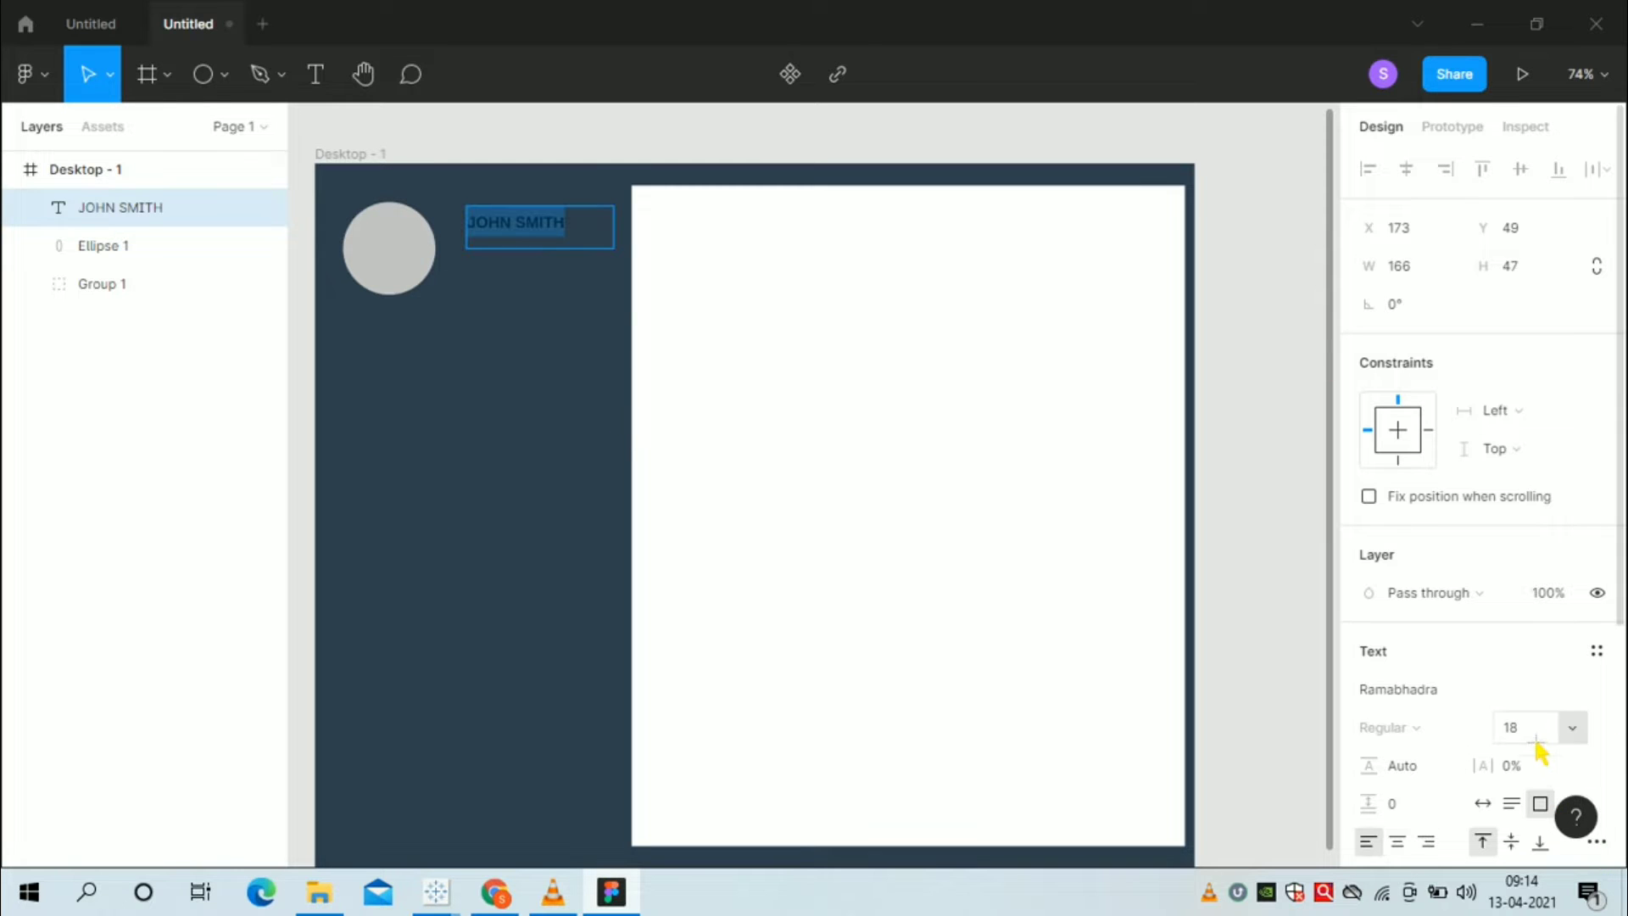
pyautogui.press('Return')
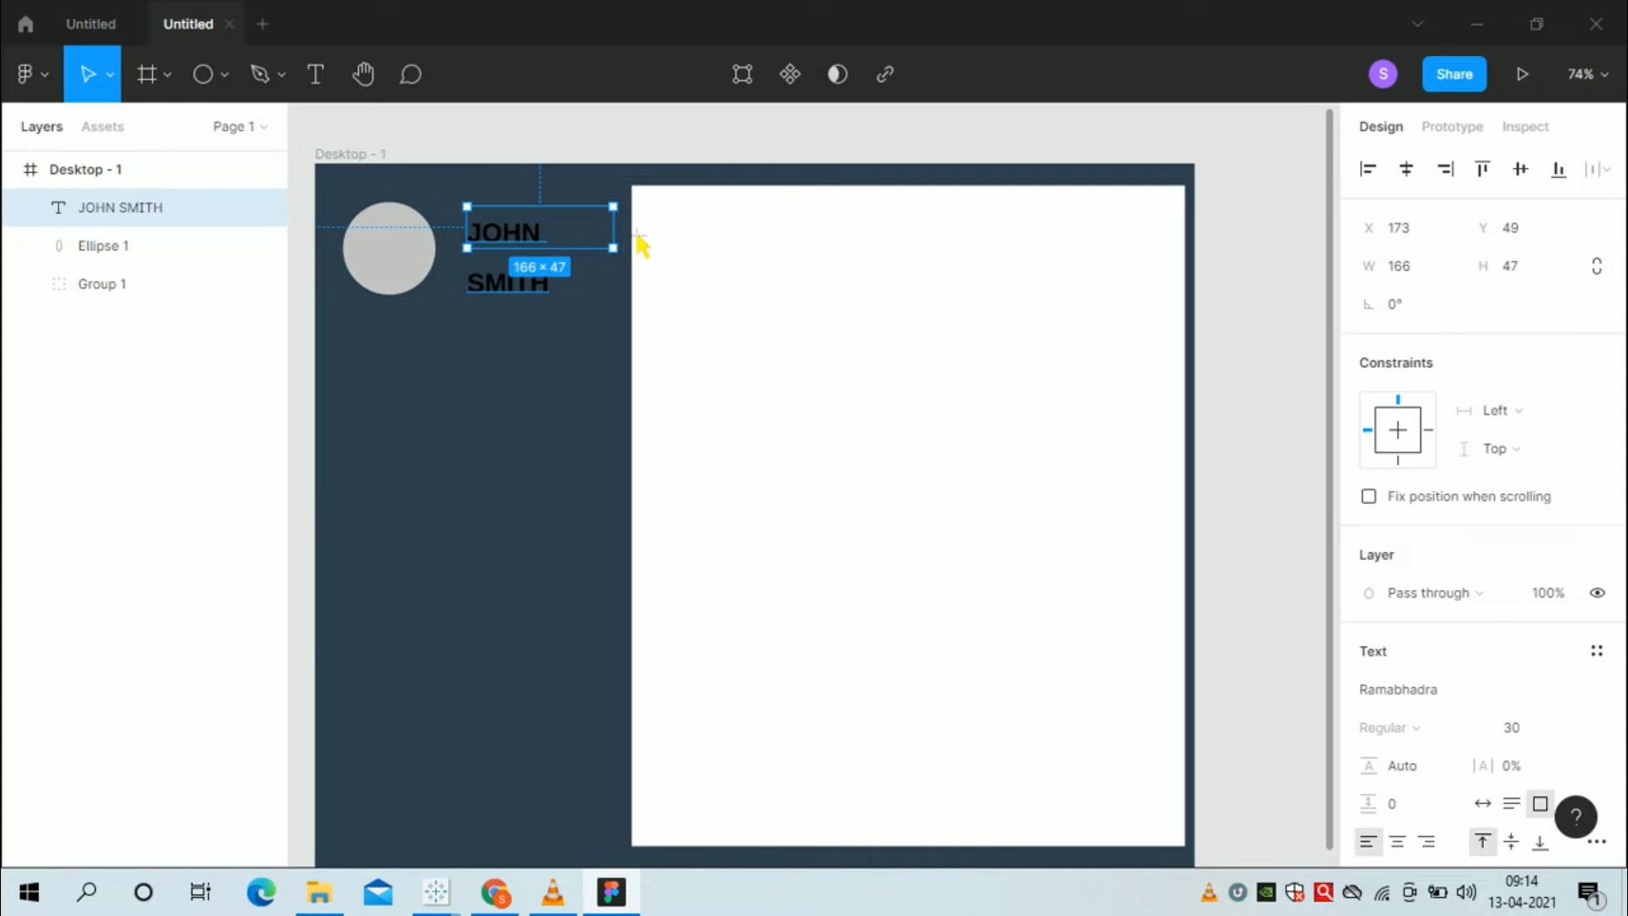
pyautogui.moveTo(636, 243); pyautogui.dragTo(592, 240)
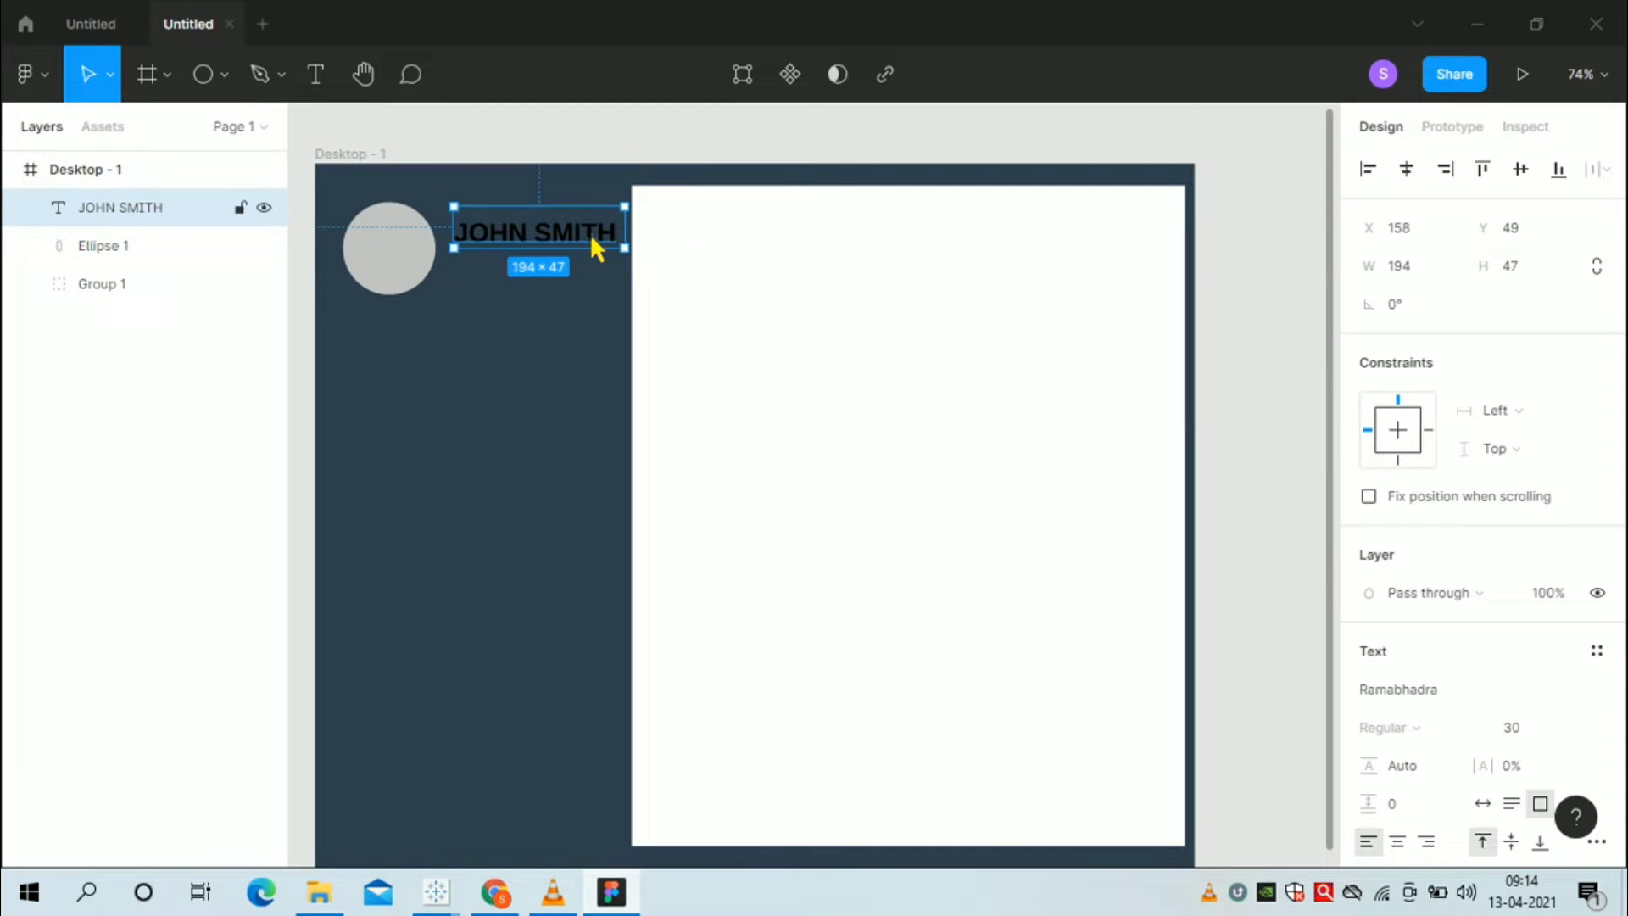
# - Set the name text's fill to FFFFFF and move it up slightly, to about X 157, Y 44
pyautogui.doubleClick(592, 240)
pyautogui.scroll(-2, 1484, 679)
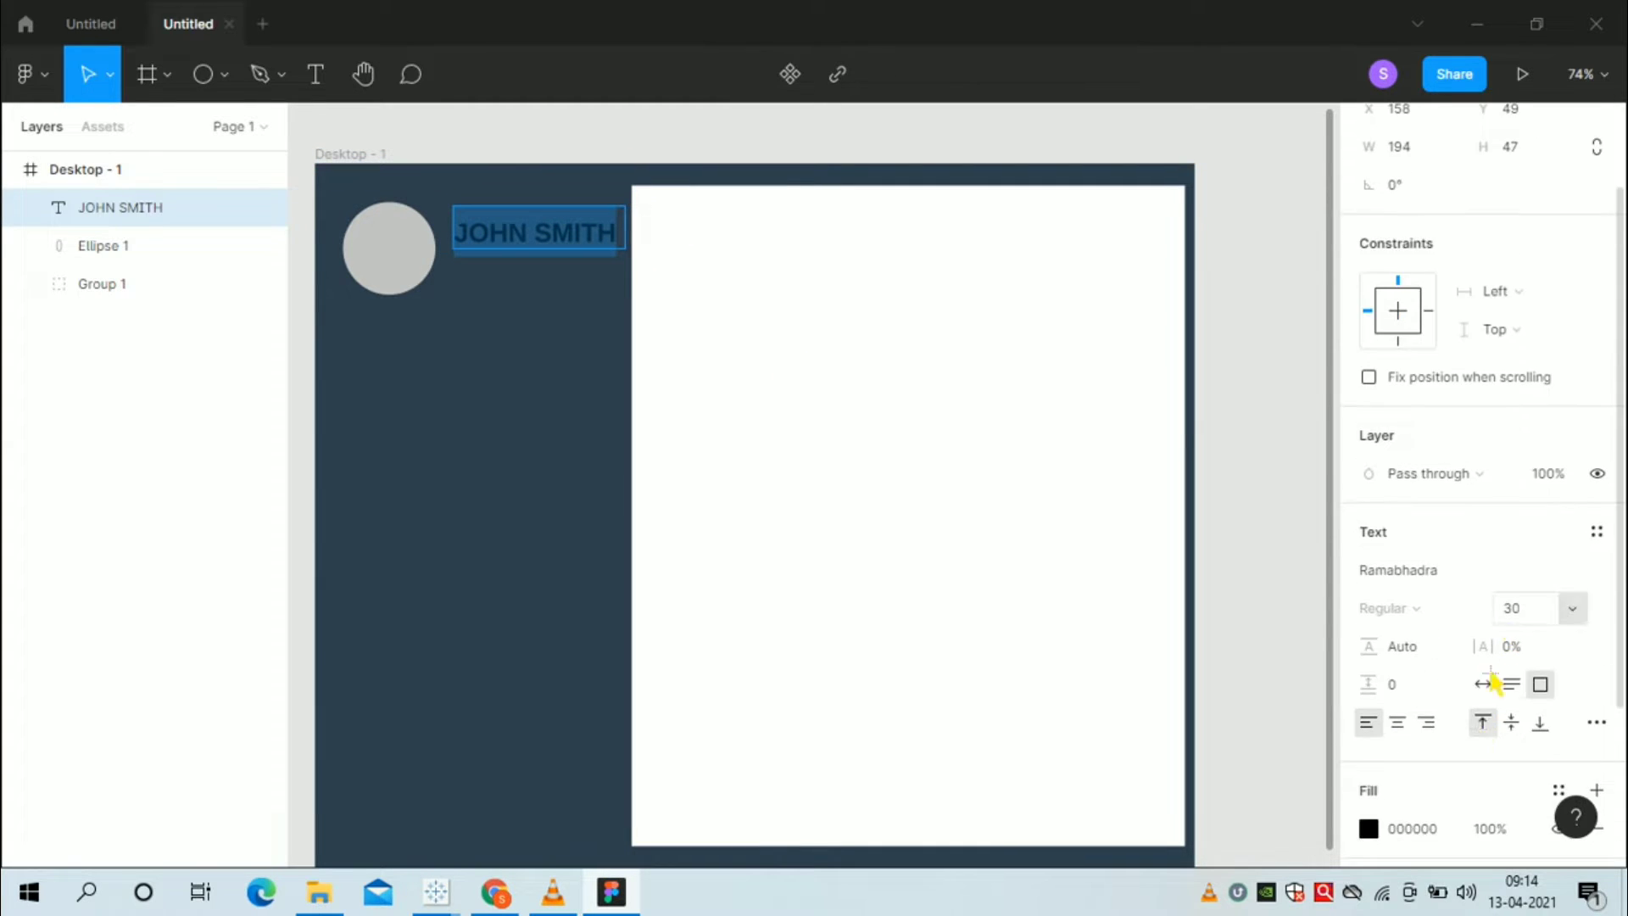
pyautogui.click(1419, 845)
pyautogui.write('F')
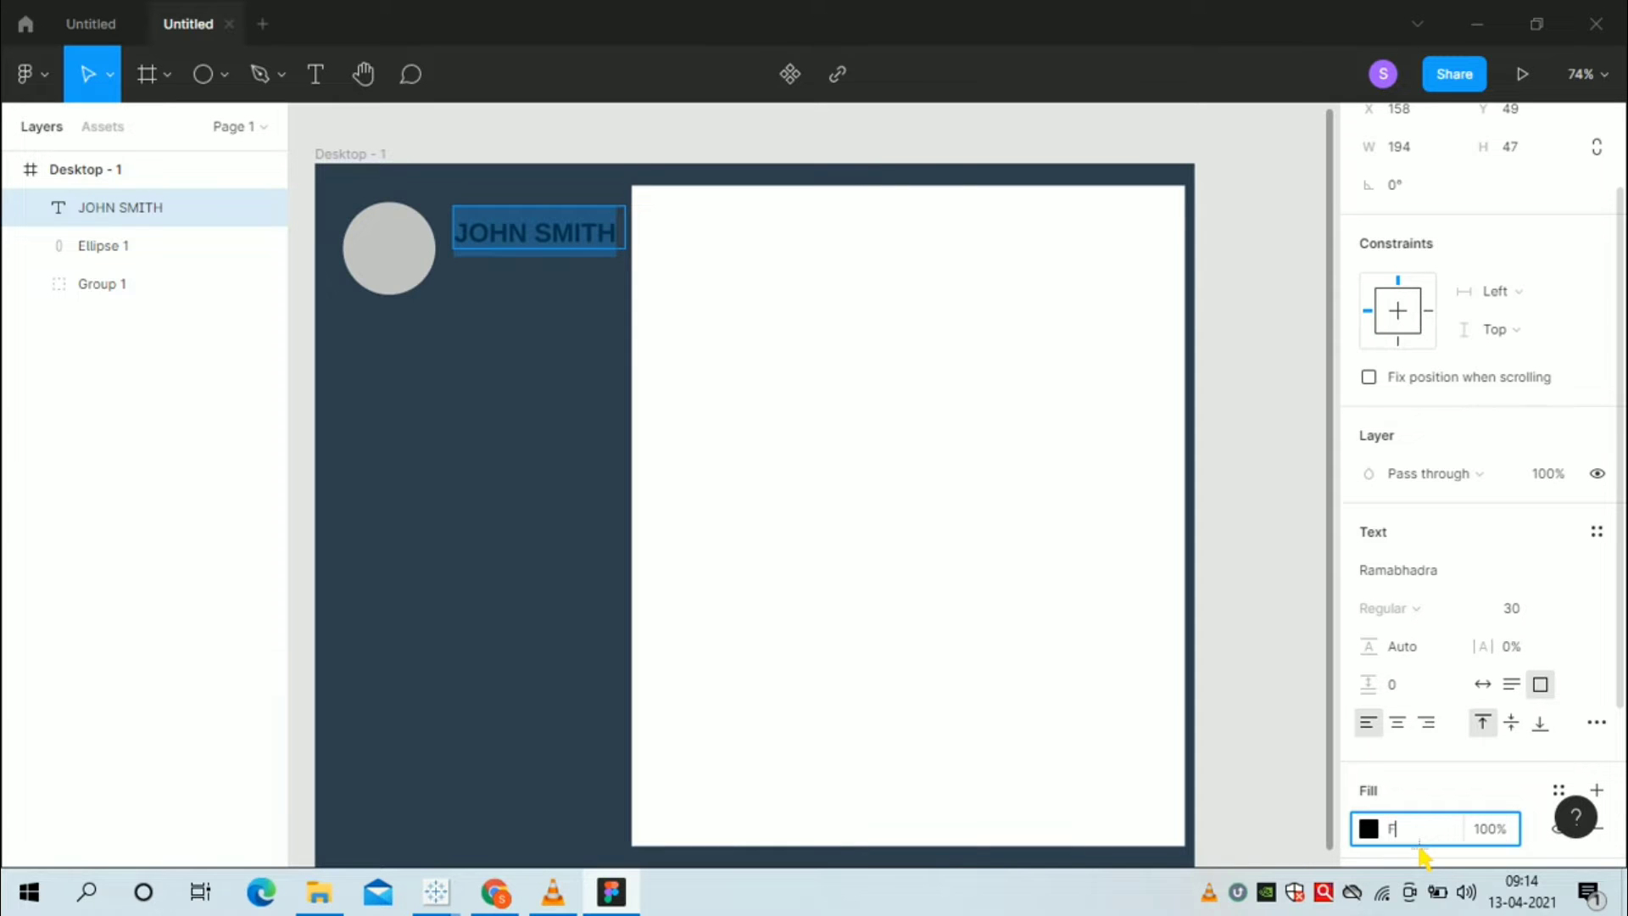
pyautogui.press('Return')
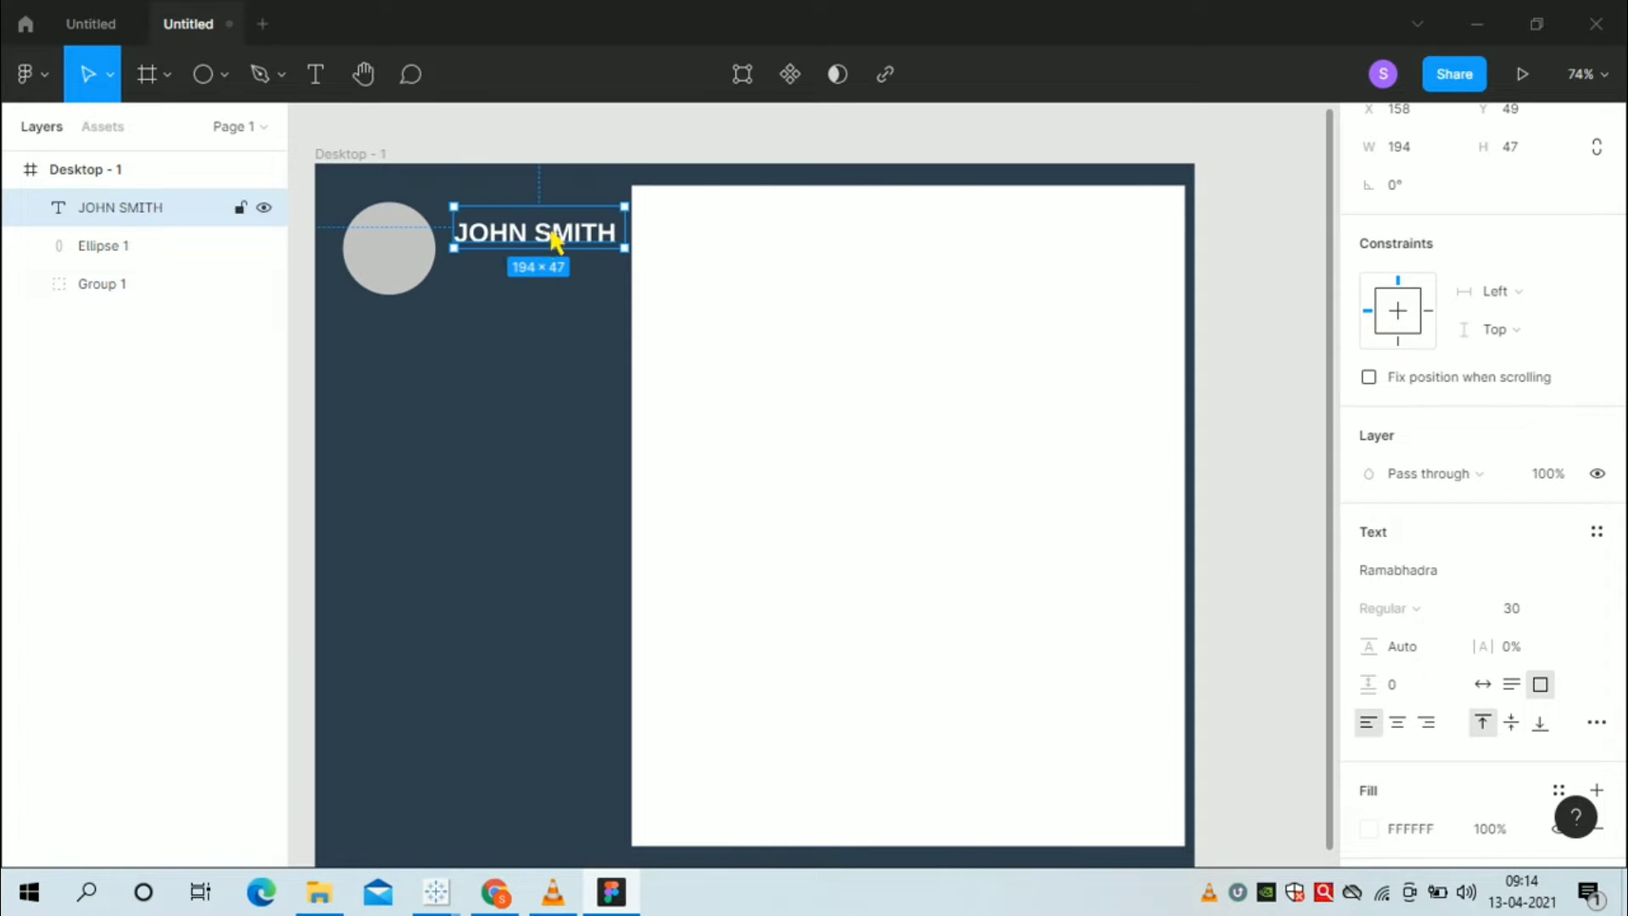
pyautogui.moveTo(553, 246); pyautogui.dragTo(549, 227)
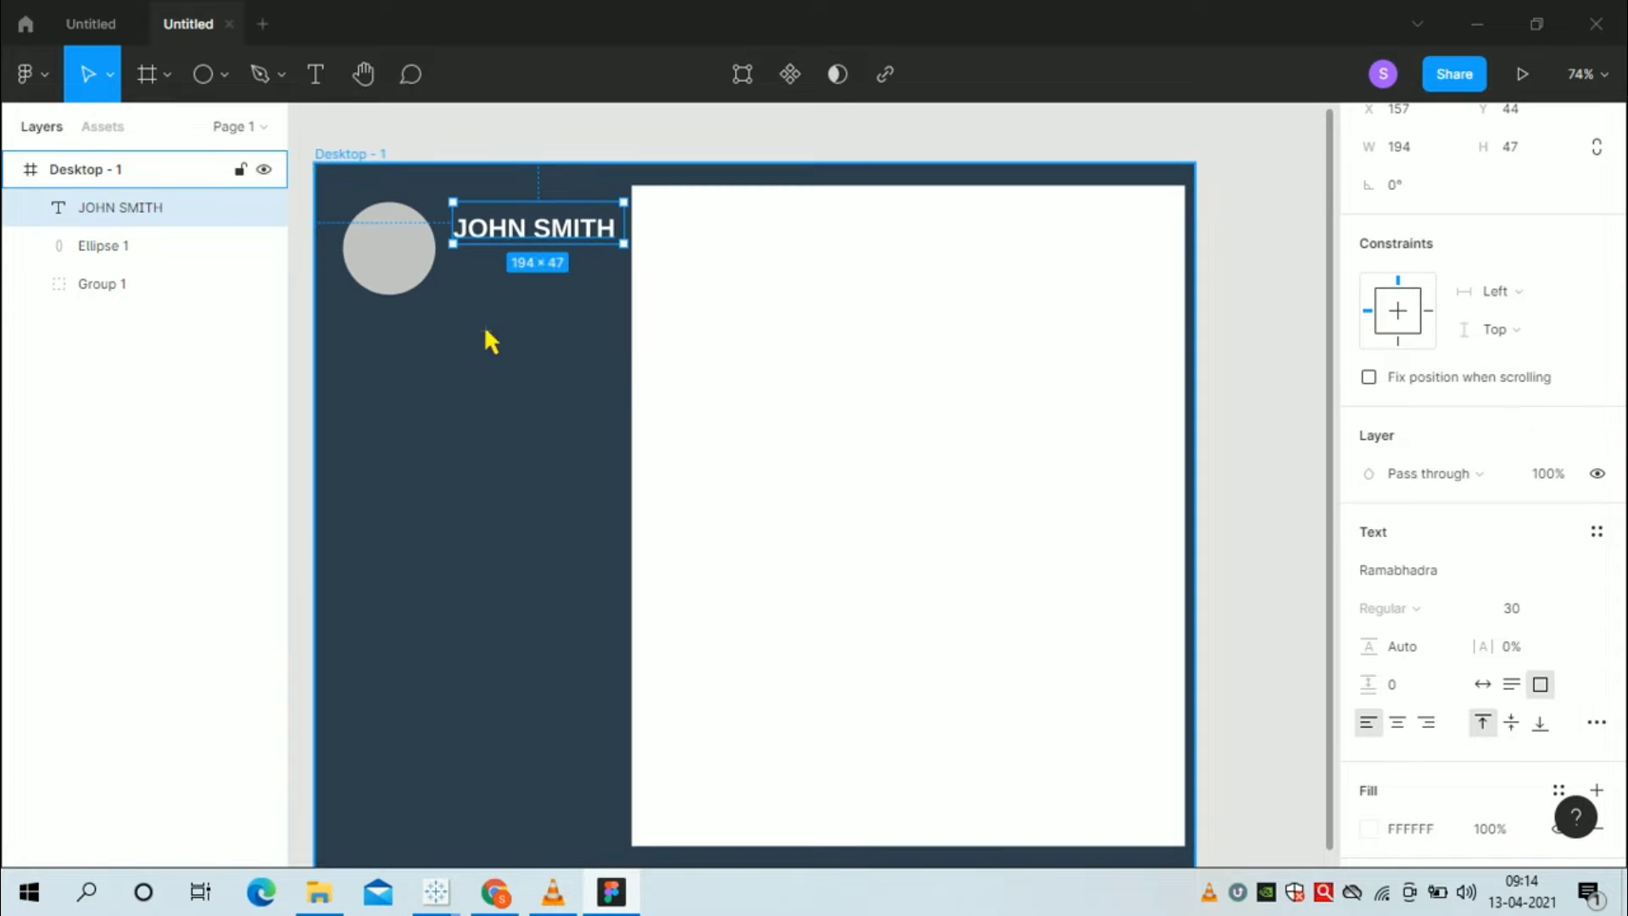
pyautogui.press('Escape')
# - Draw a nearly horizontal line about 187 long directly beneath the name text
pyautogui.click(168, 74)
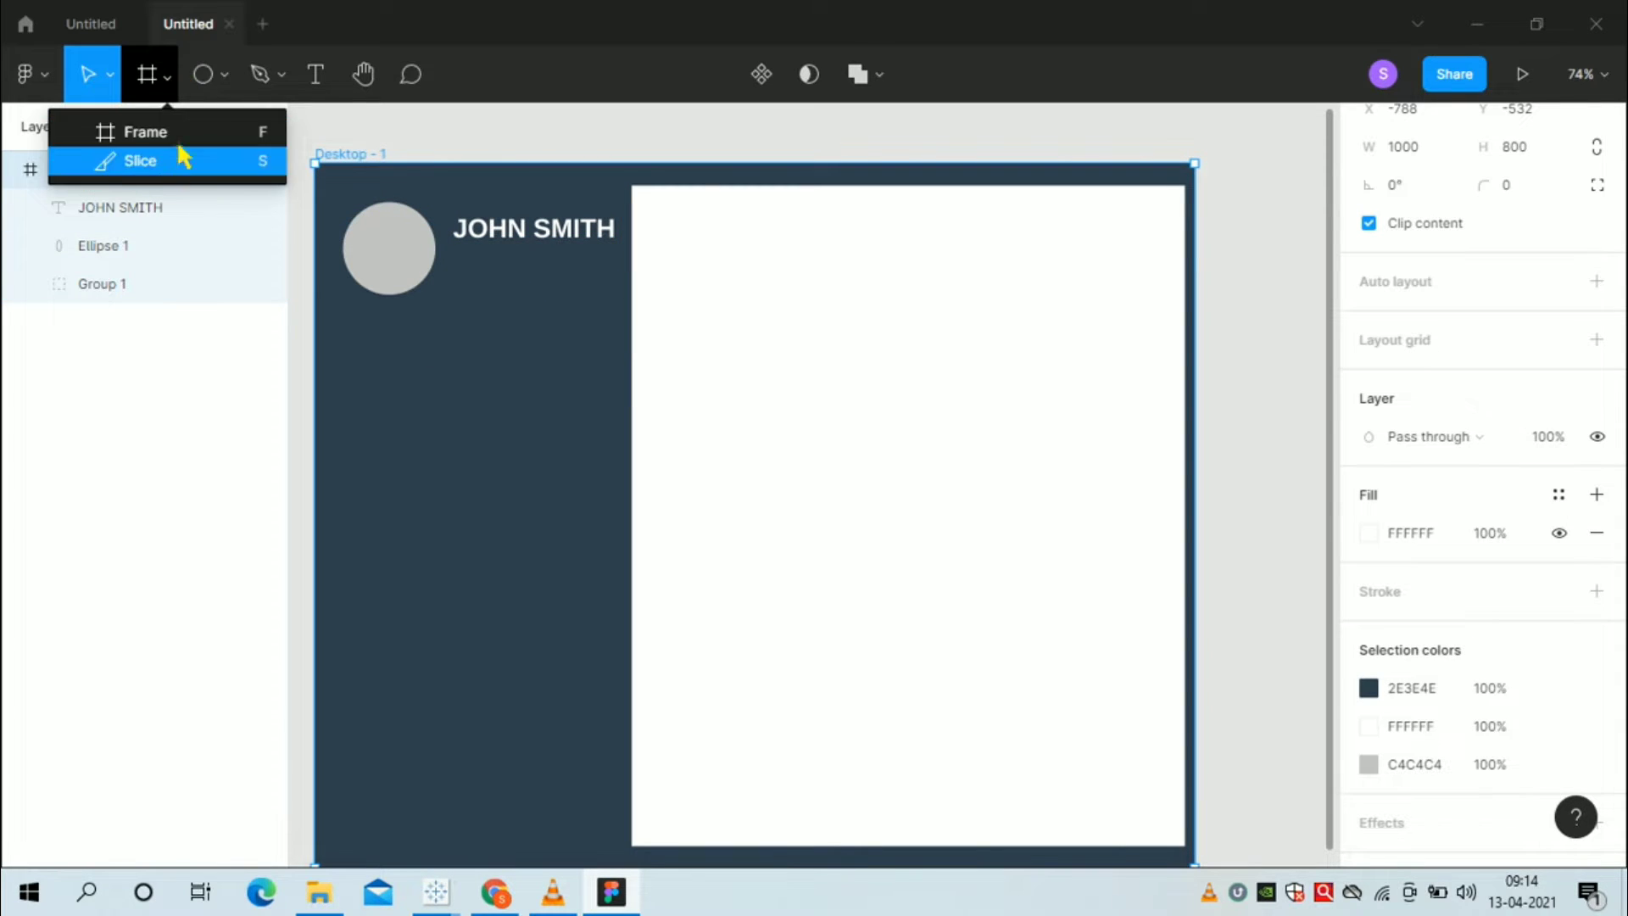
pyautogui.click(225, 85)
pyautogui.click(224, 76)
pyautogui.click(219, 157)
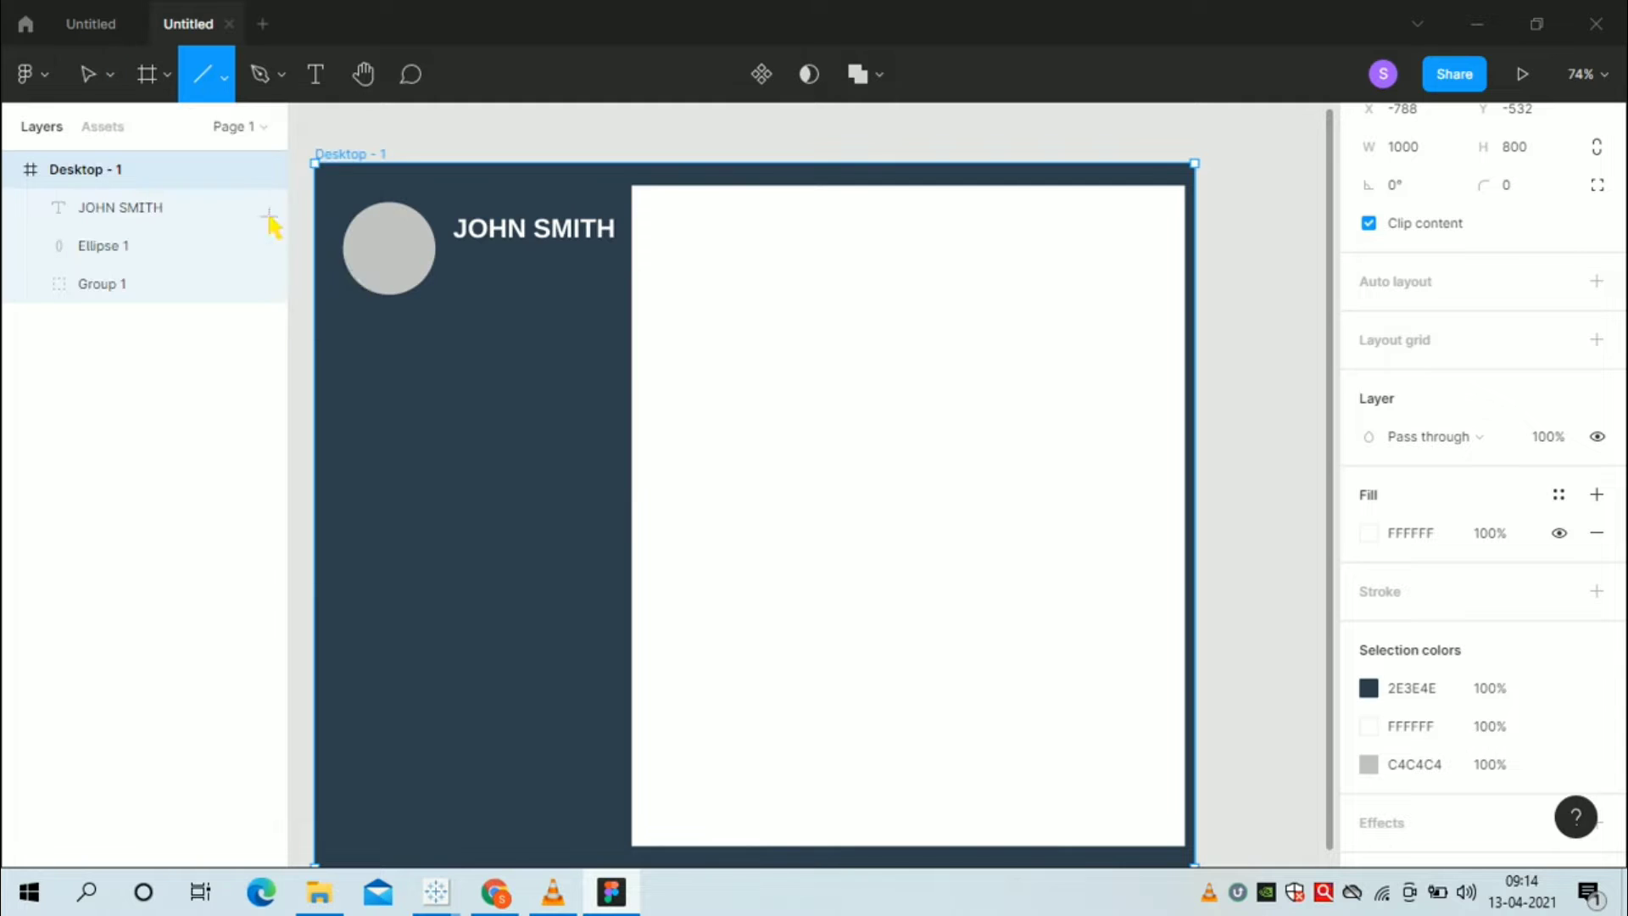
pyautogui.moveTo(456, 244); pyautogui.dragTo(601, 261)
# - Set the stroke of the line under the name to thickness 3 and color FFFFFF
pyautogui.click(1428, 668)
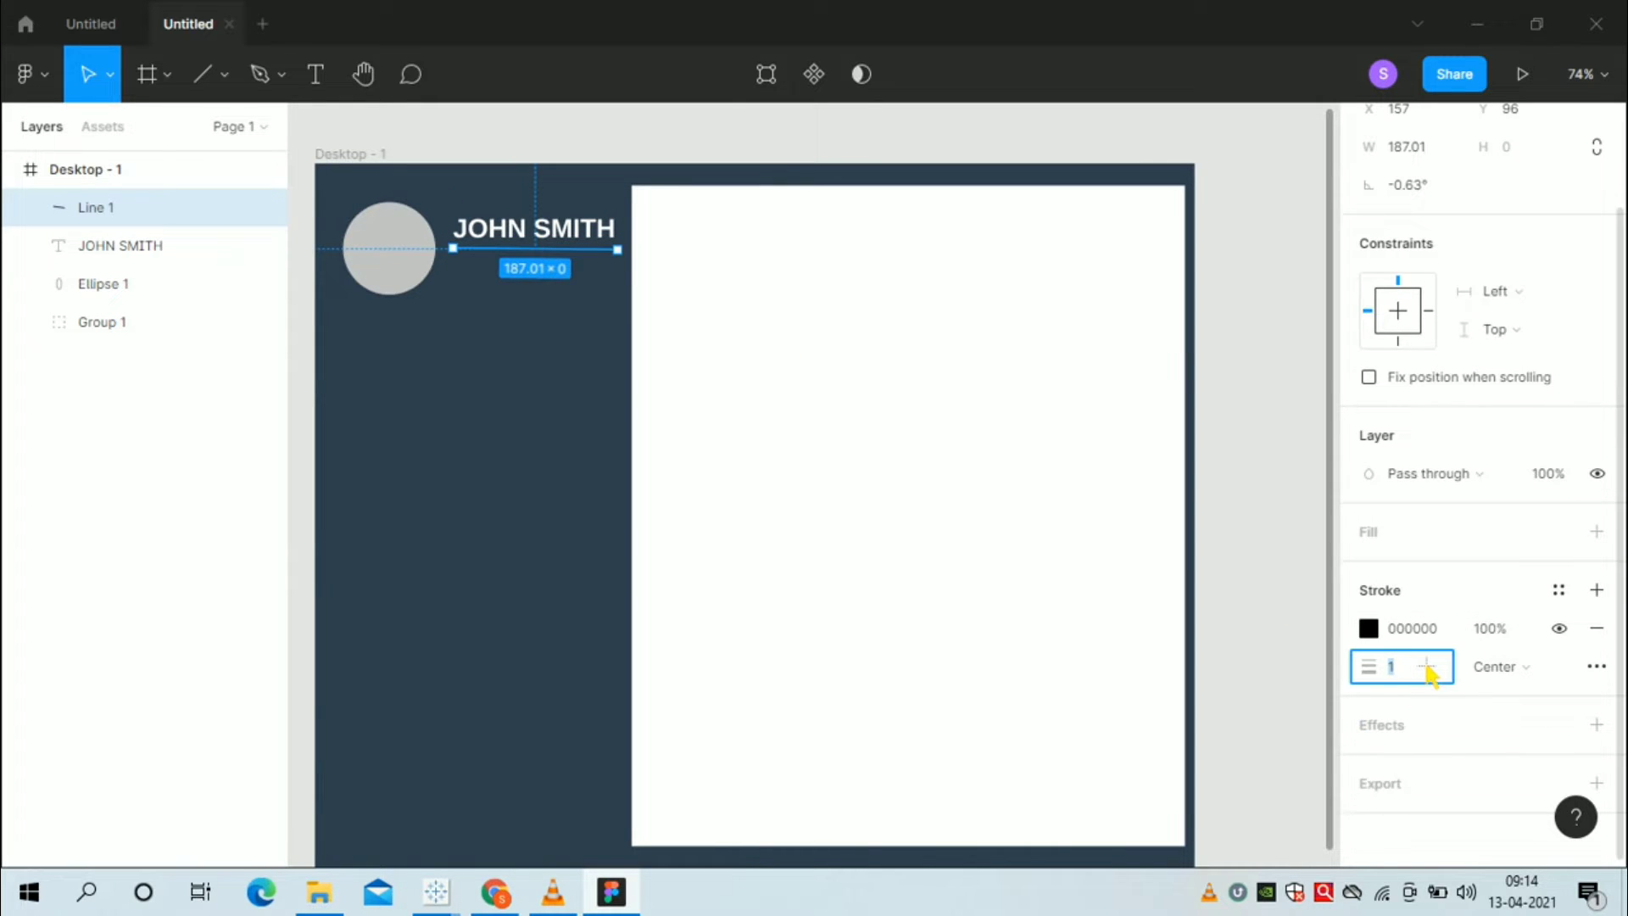
pyautogui.press('Return')
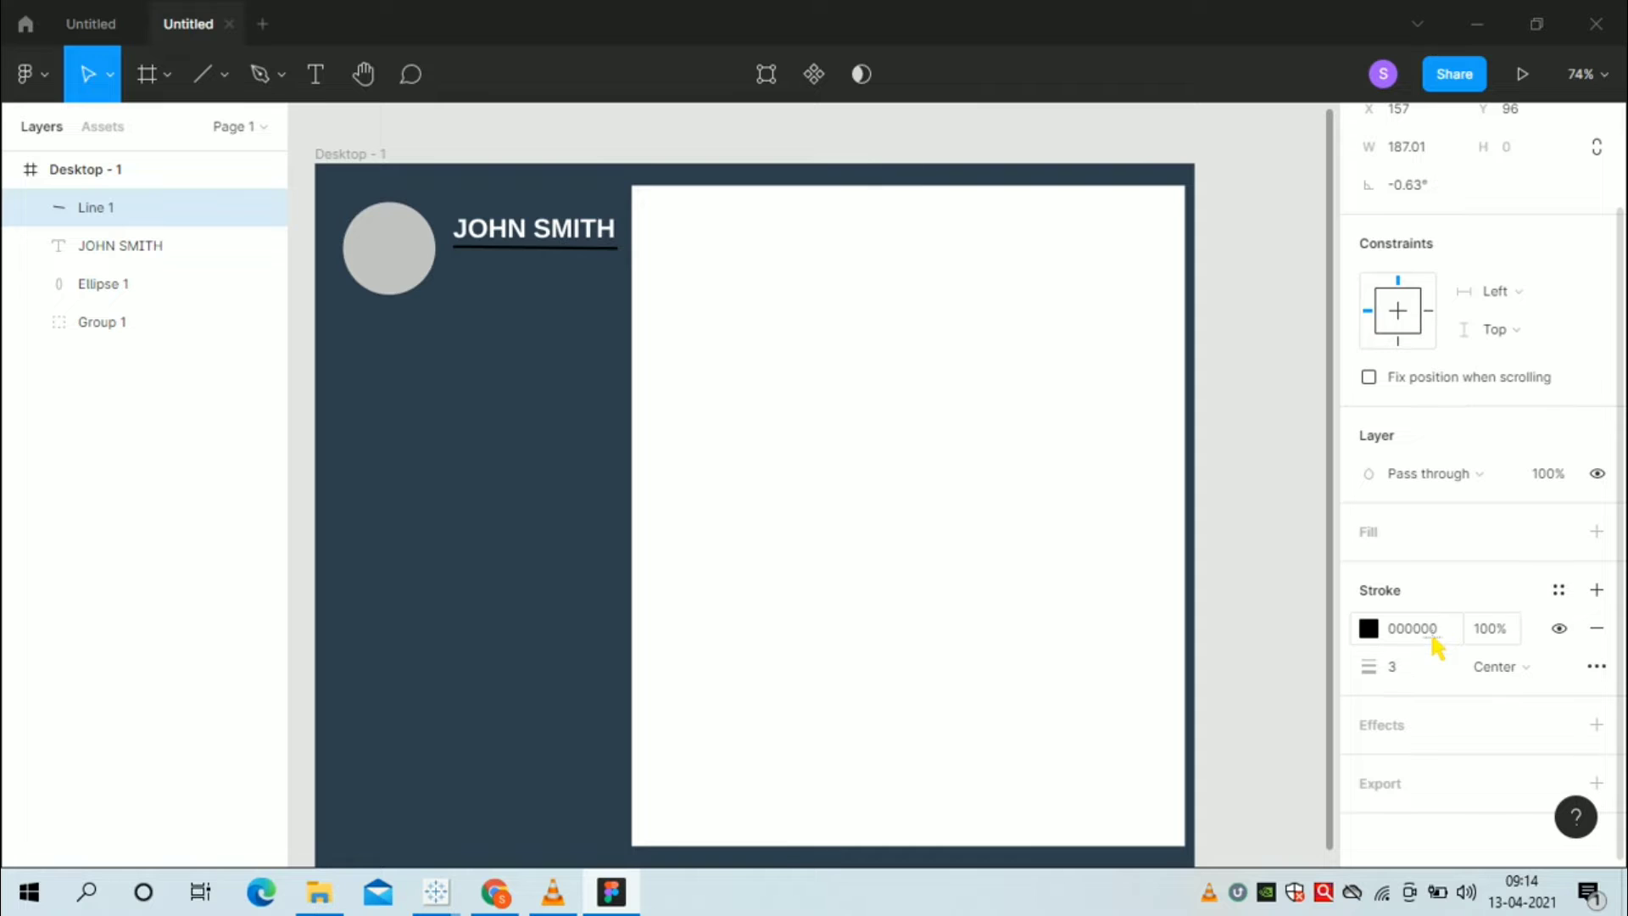
pyautogui.click(1432, 635)
pyautogui.write('F')
pyautogui.press('Return')
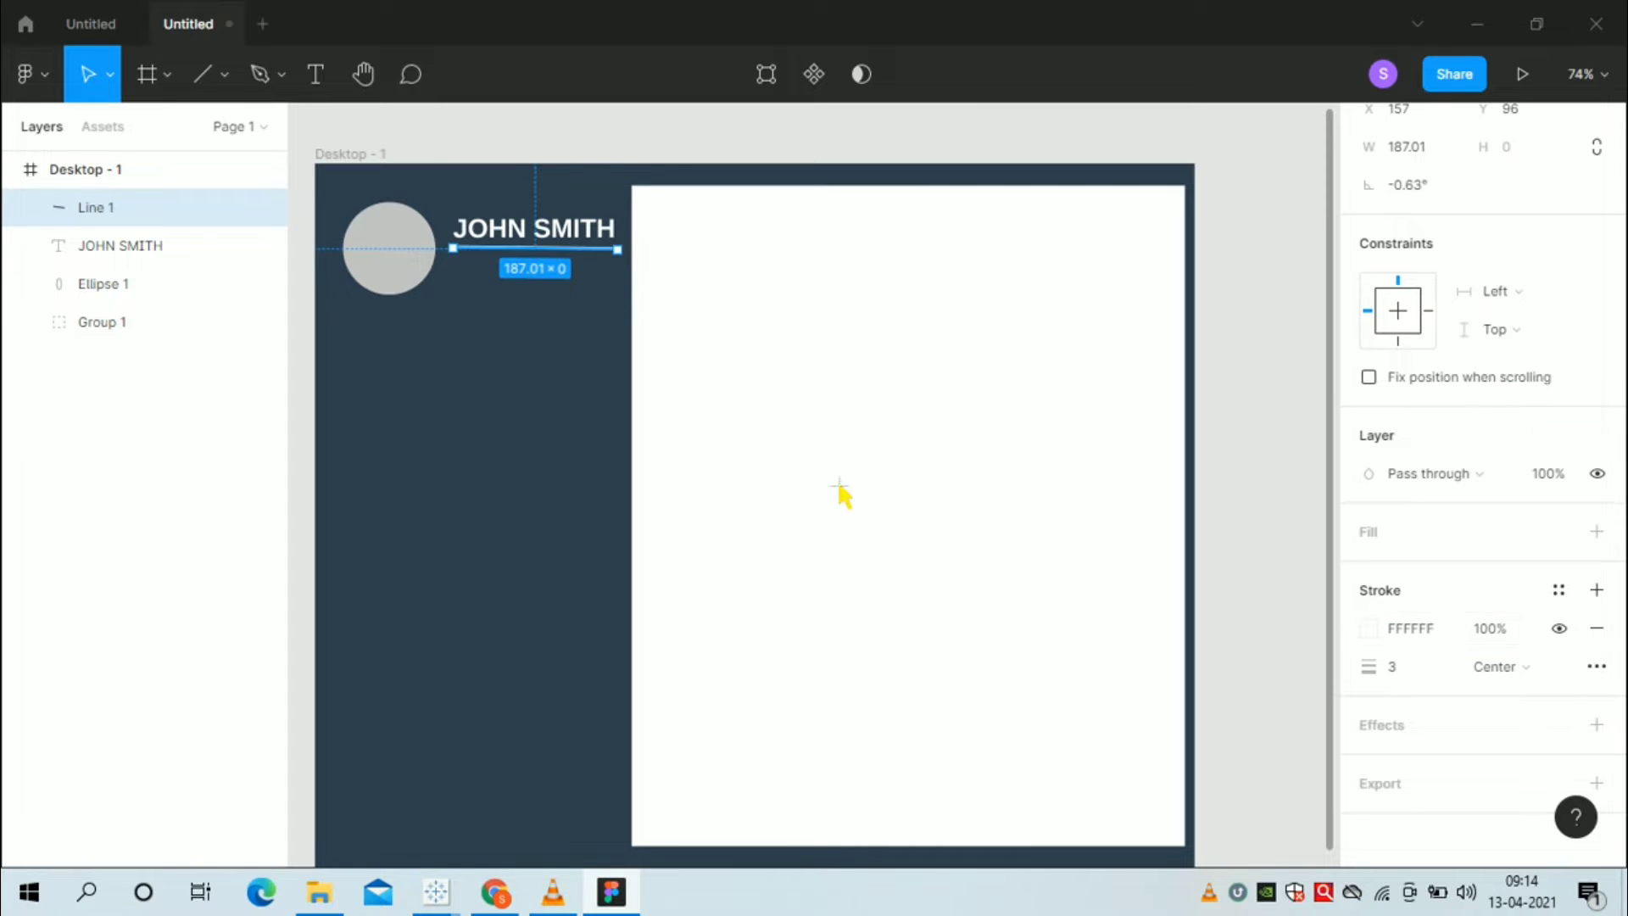
pyautogui.click(835, 573)
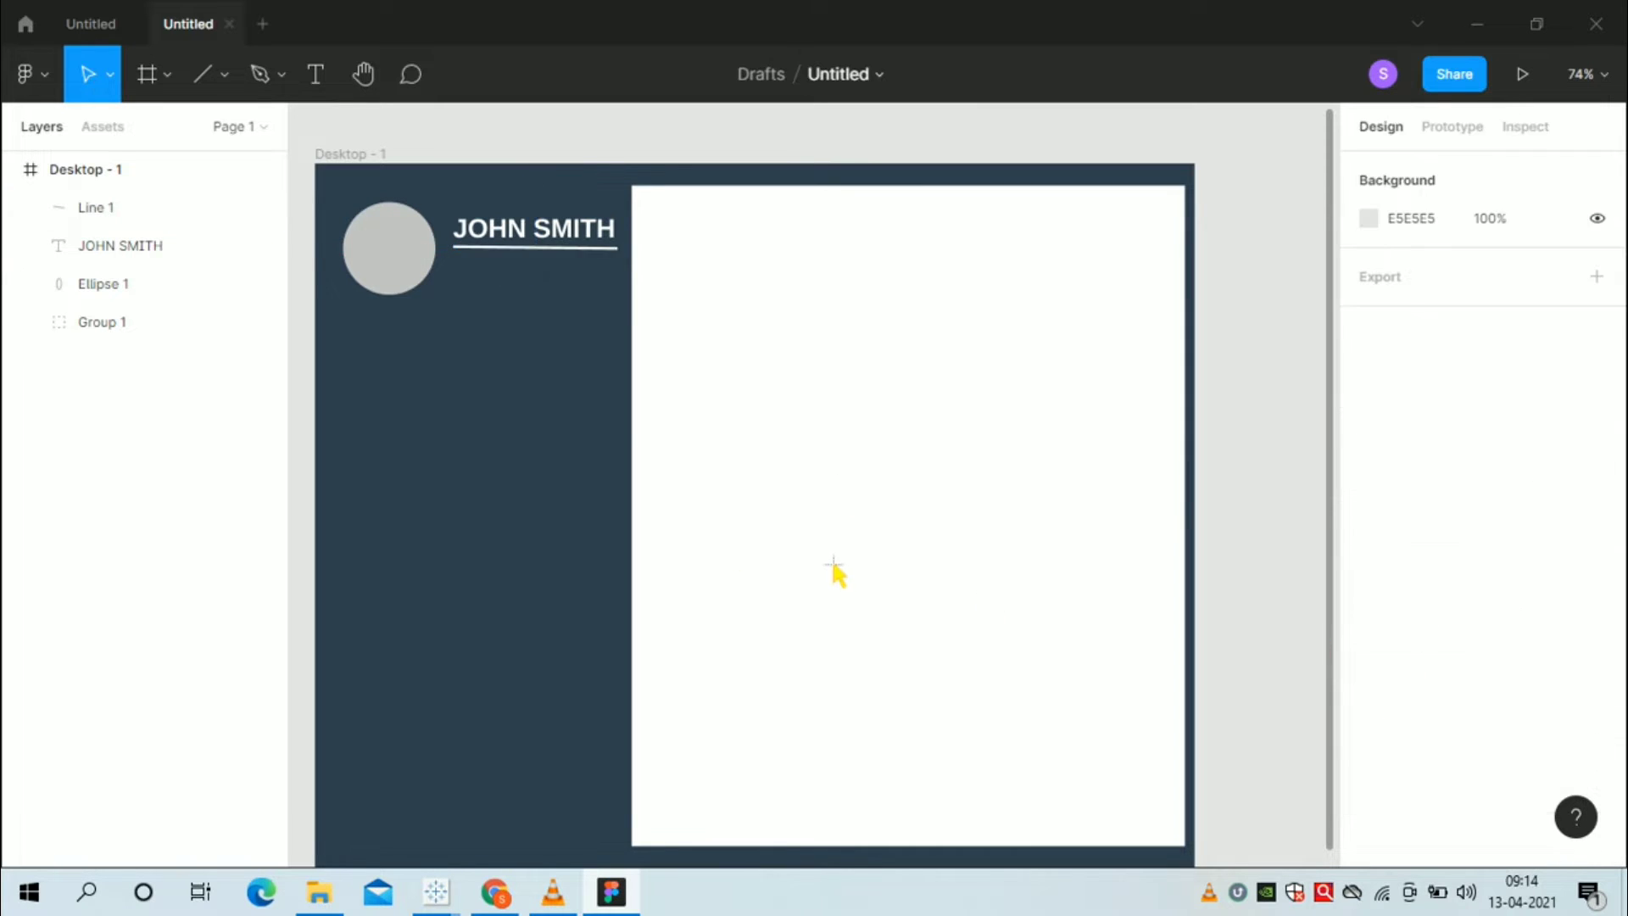
# - Inspect the name and job title text settings in the finished resume file
pyautogui.click(100, 26)
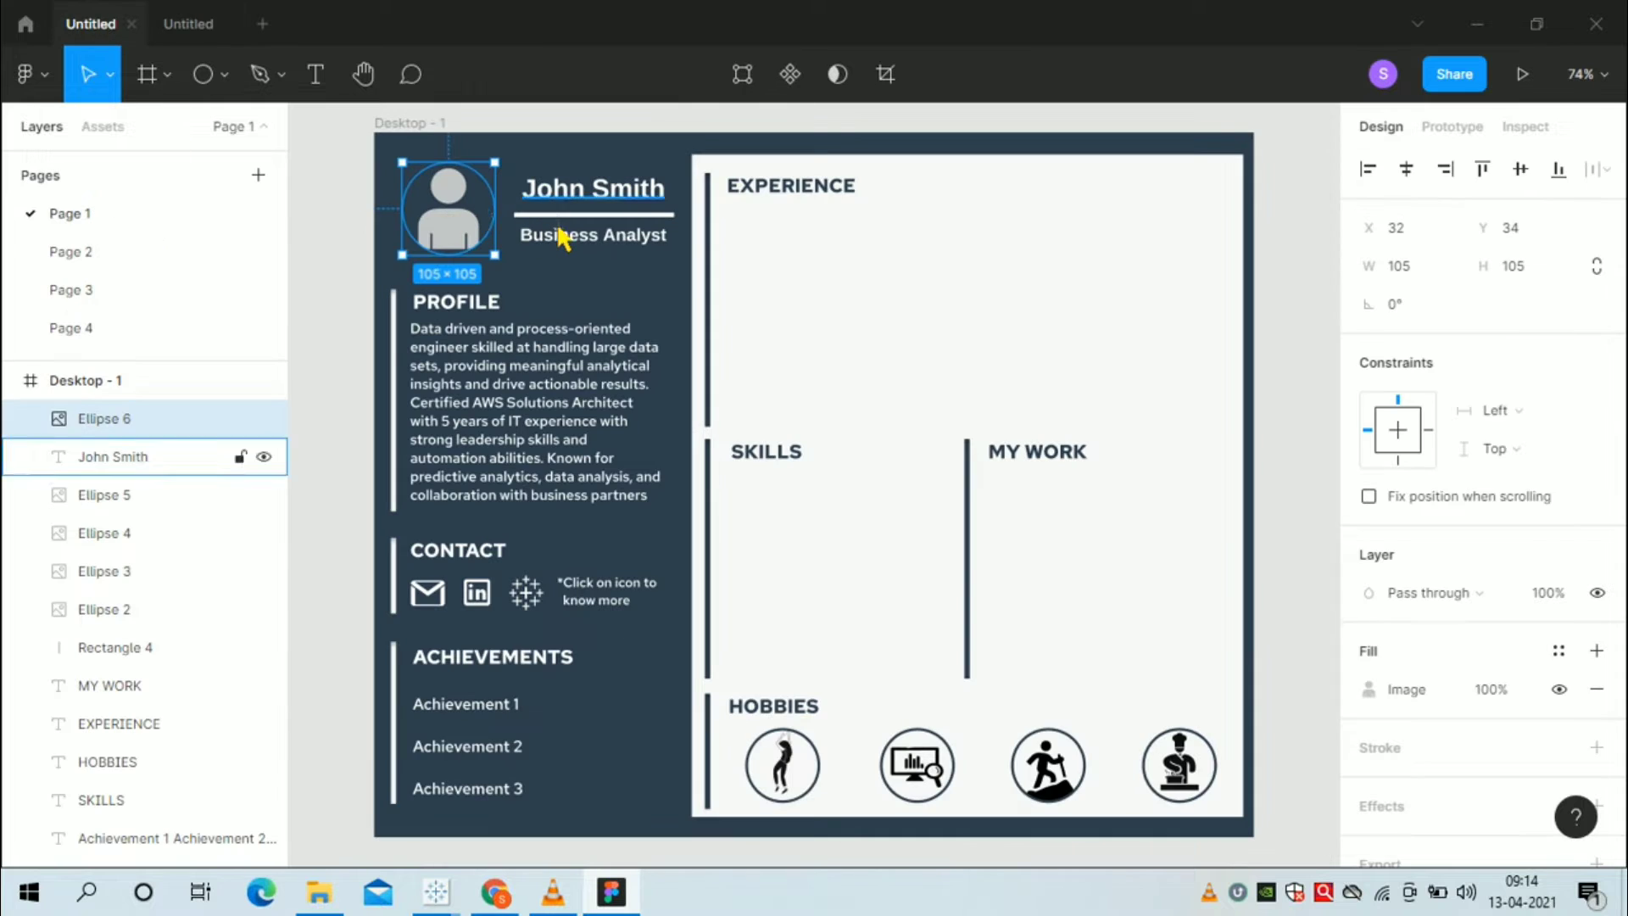
pyautogui.click(558, 200)
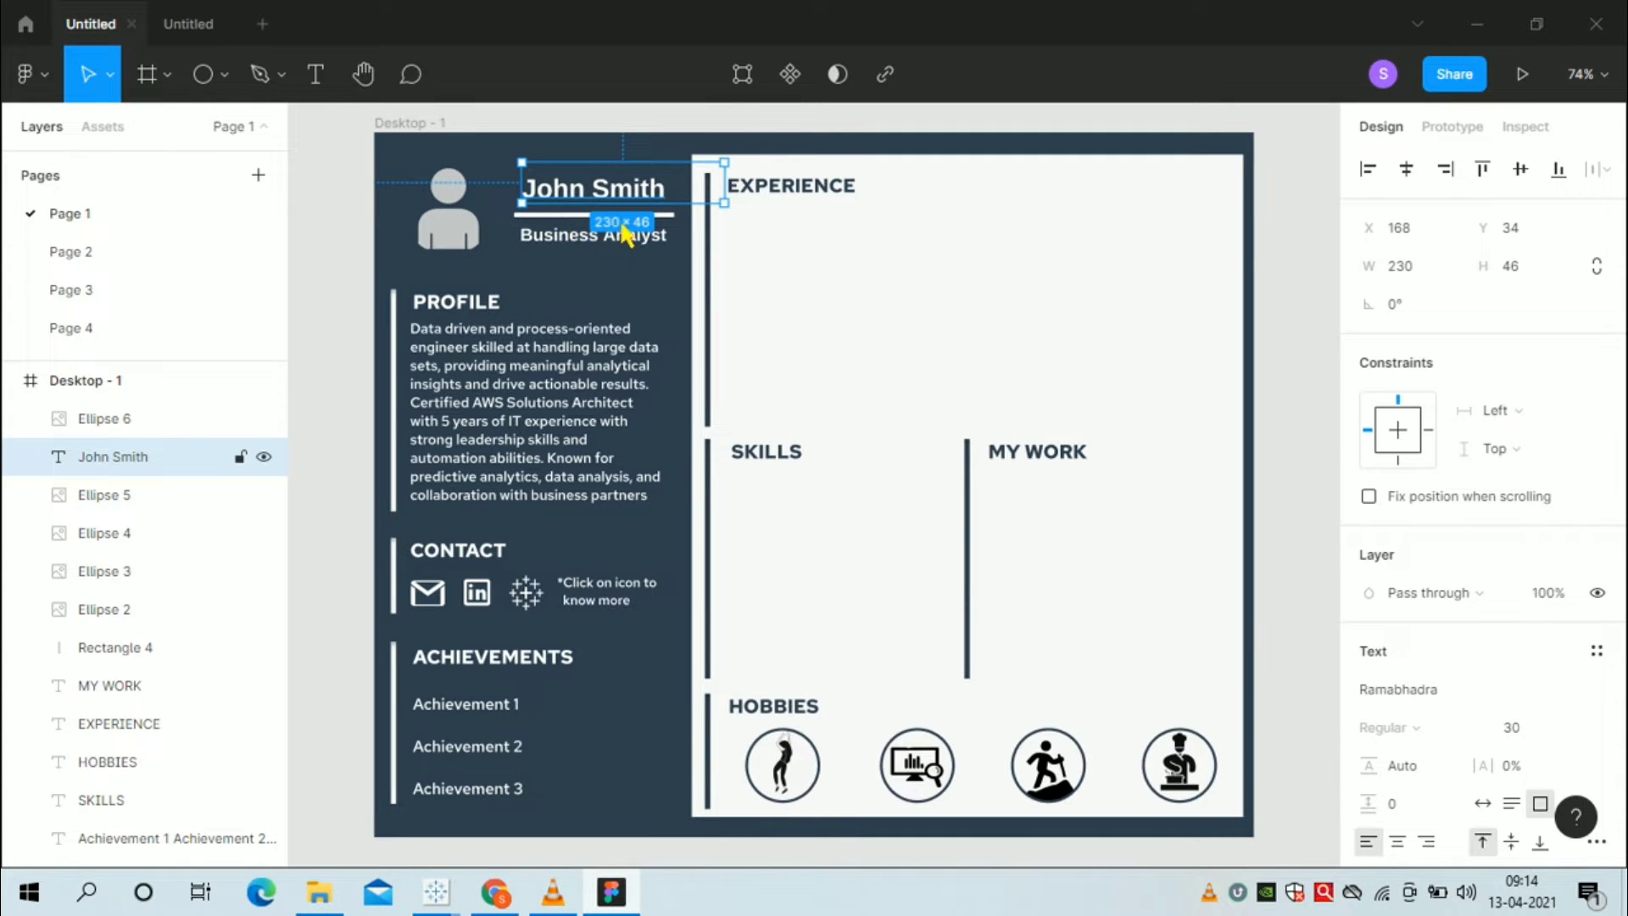
pyautogui.click(562, 246)
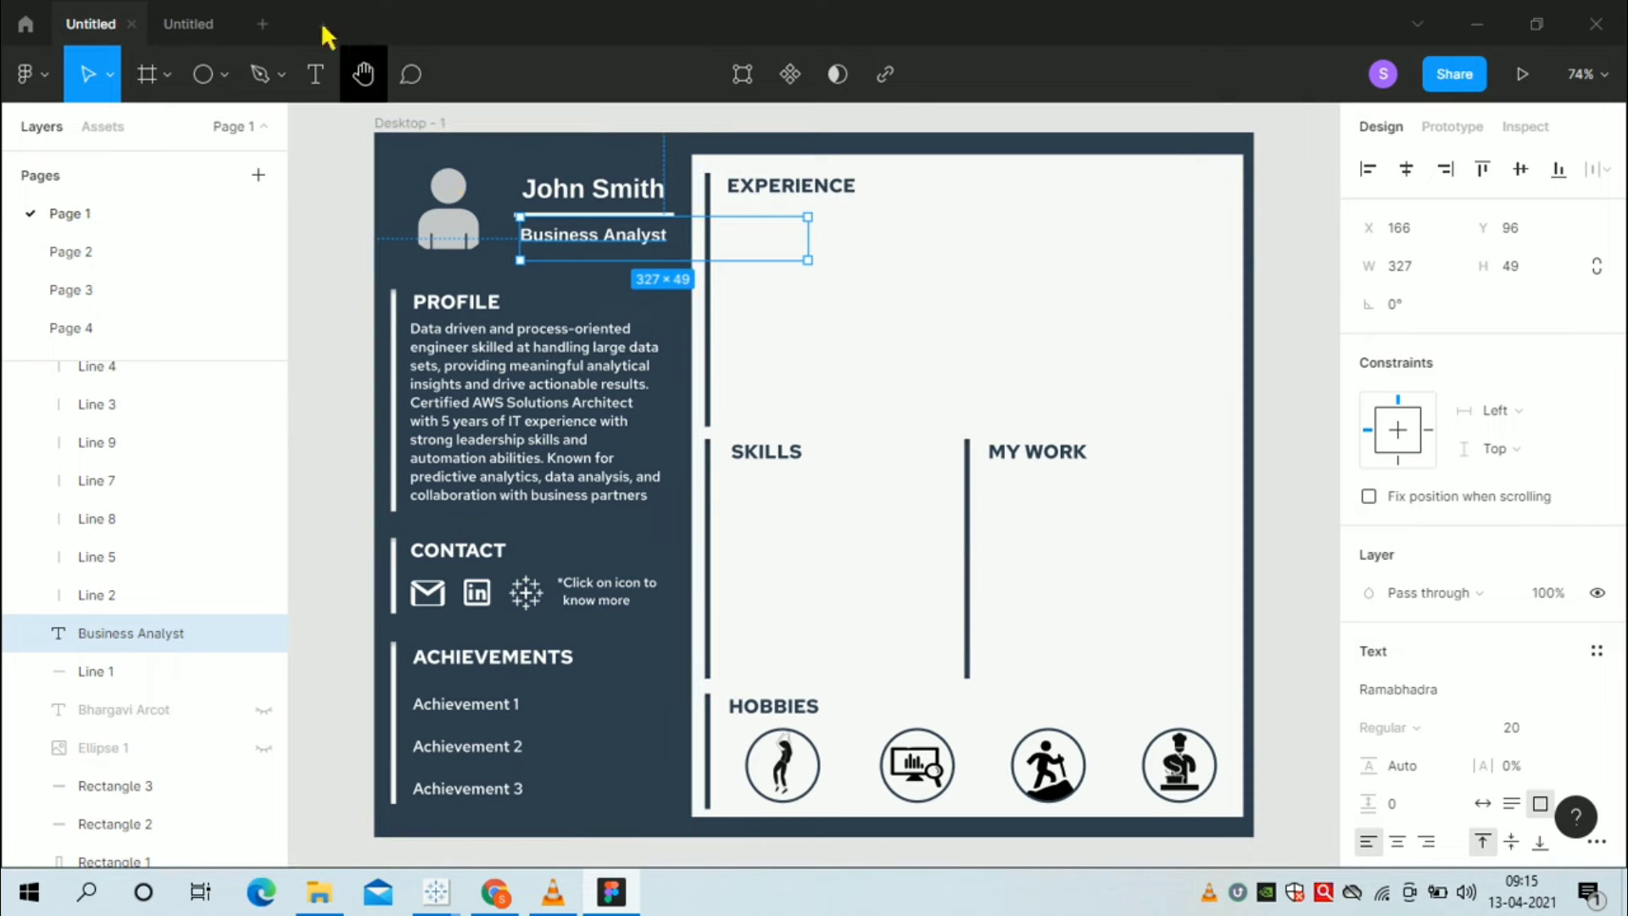
# - In the working file, set the stroke thickness of the line under the name to 4
pyautogui.click(208, 28)
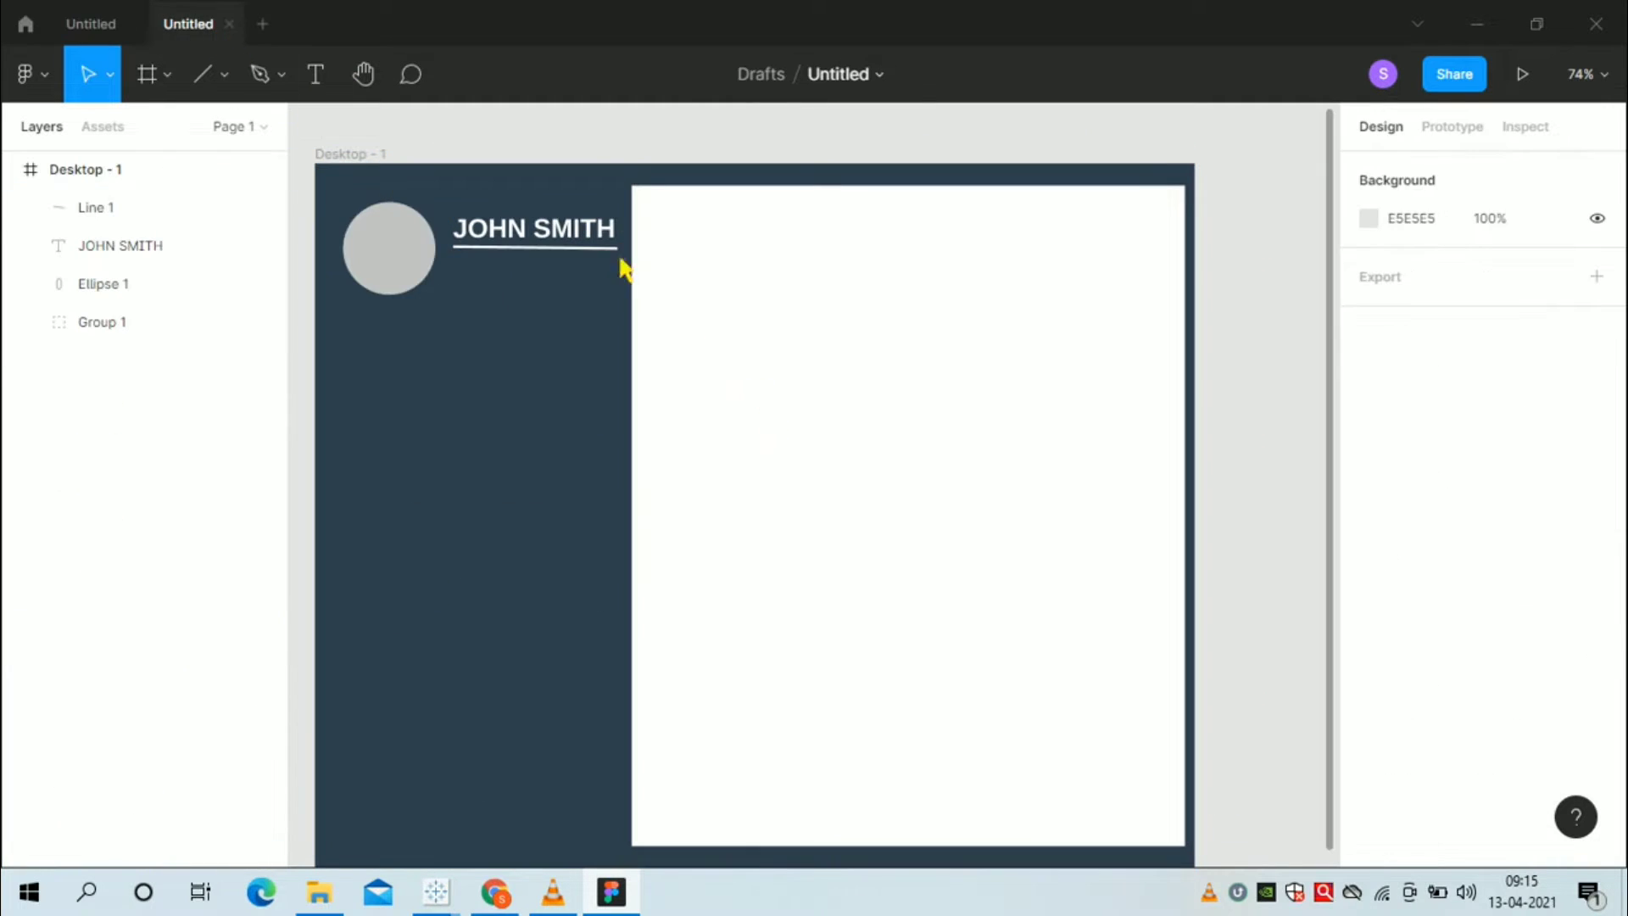
pyautogui.click(607, 249)
pyautogui.click(1427, 795)
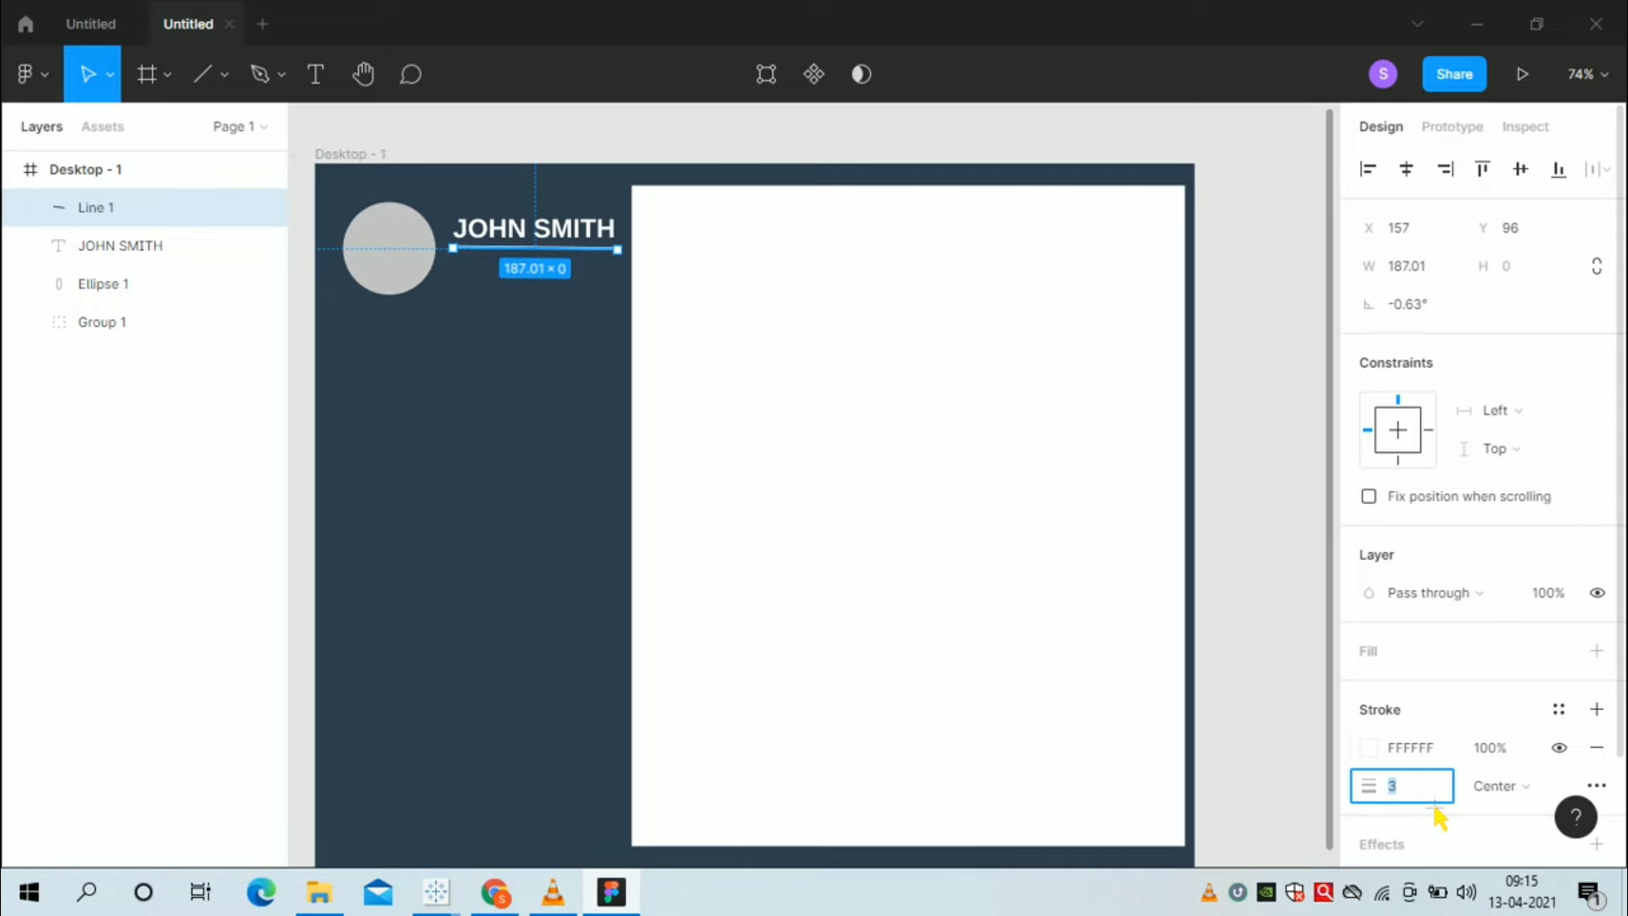
pyautogui.write('4')
pyautogui.press('Return')
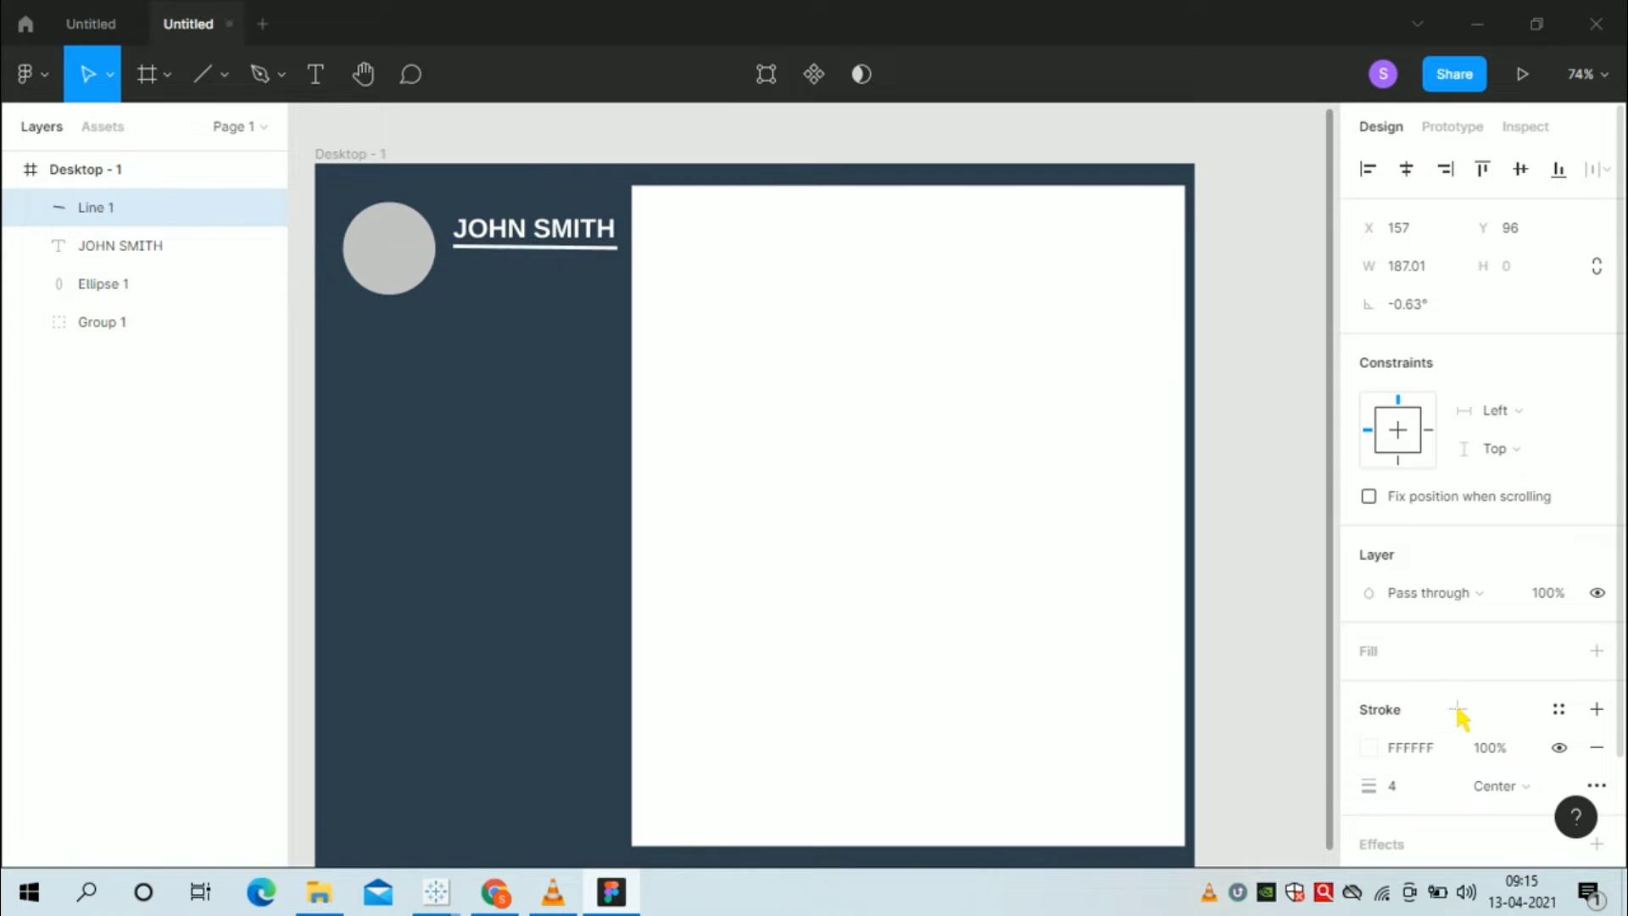
# - Add an effect to the line under the name and change its type to Inner shadow
pyautogui.scroll(-3, 1463, 725)
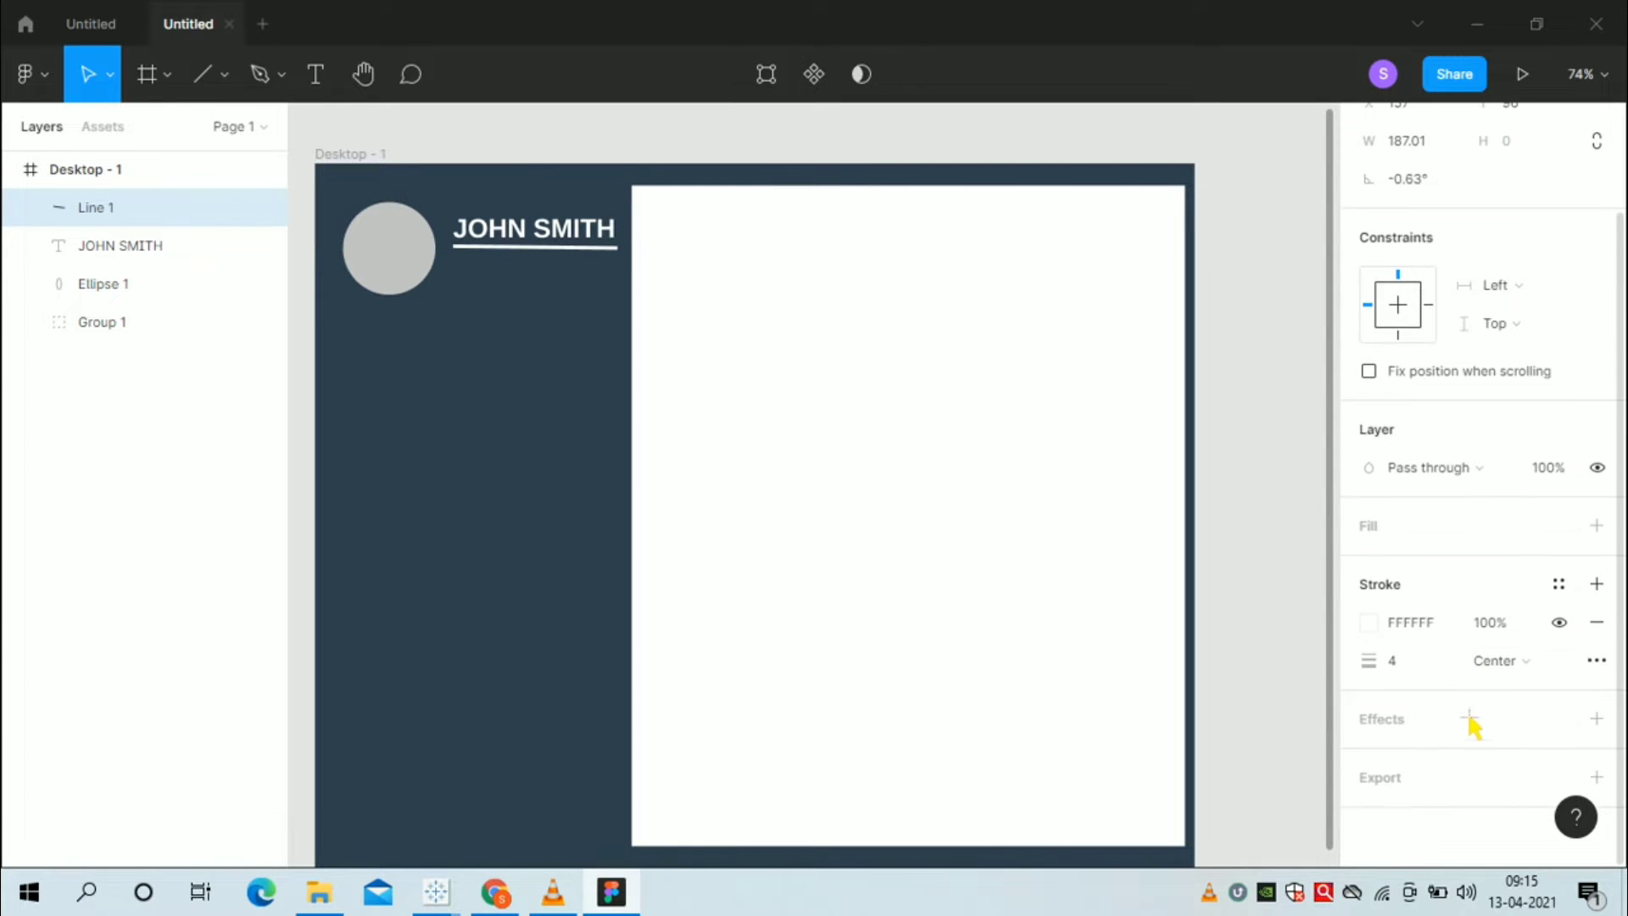
pyautogui.click(1596, 718)
pyautogui.click(1497, 753)
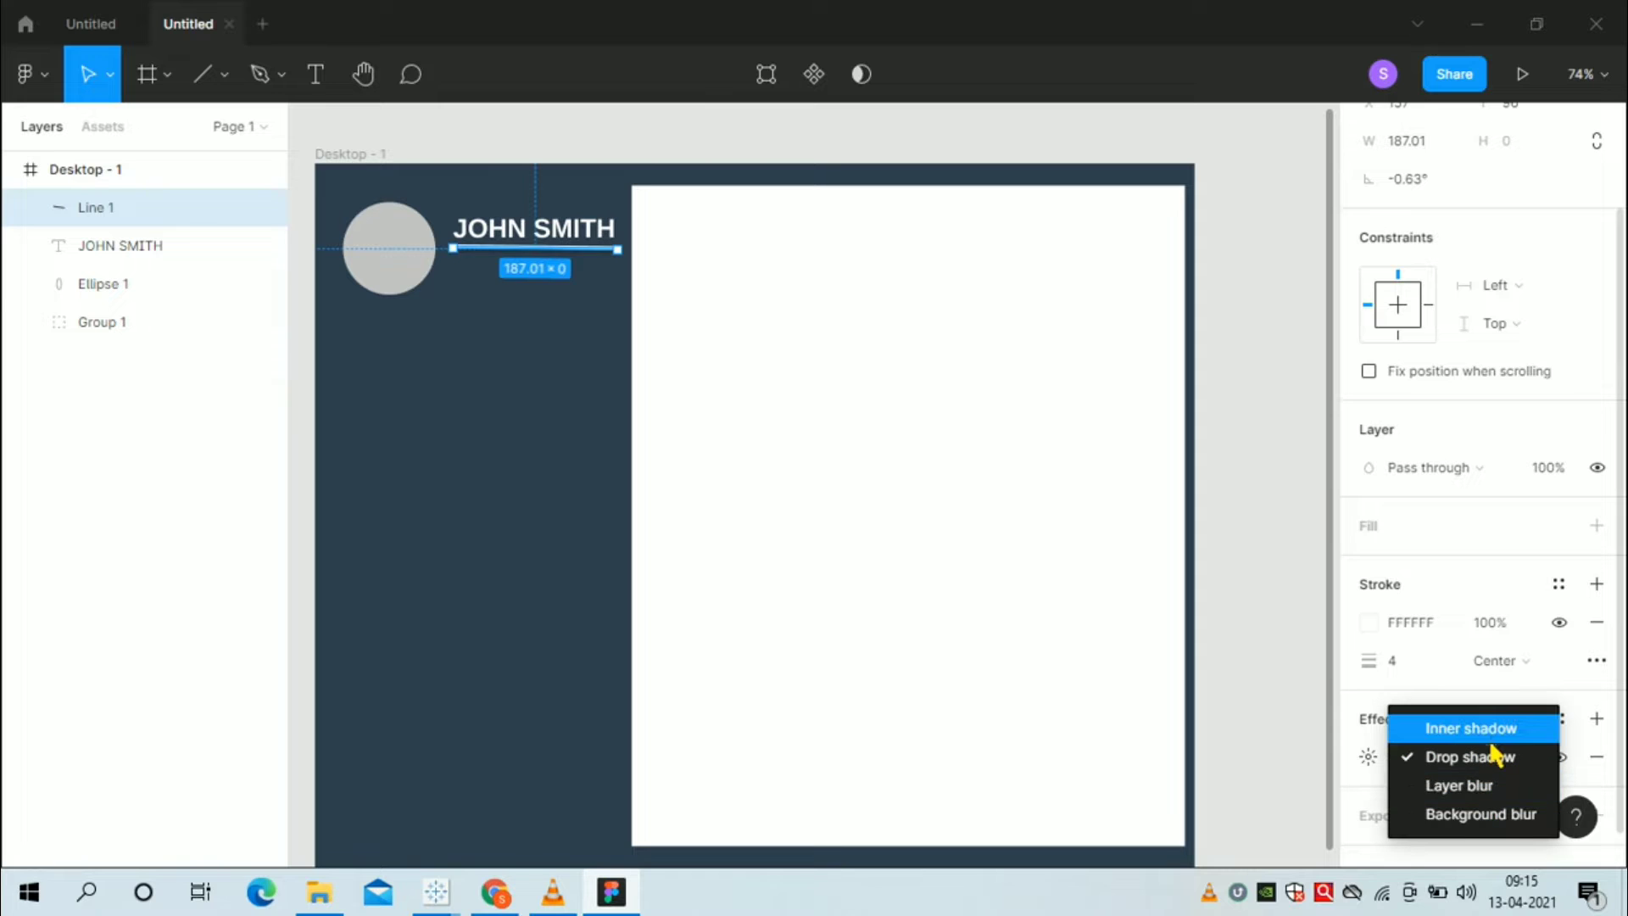
pyautogui.click(1493, 739)
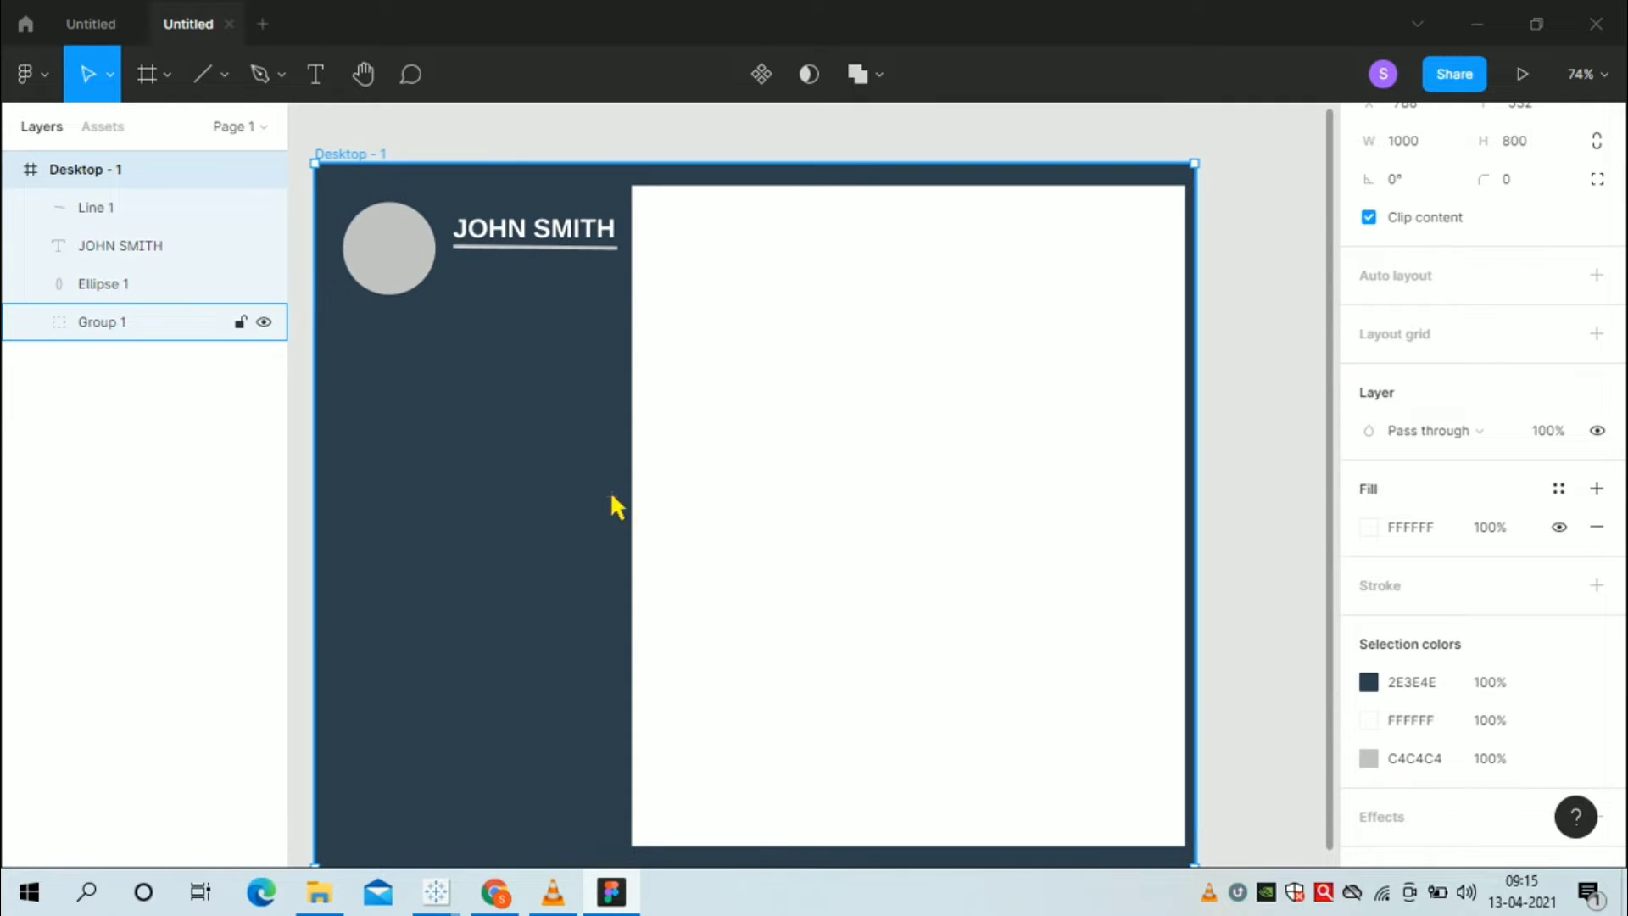
# - Change the effect on the line under the name to Drop shadow
pyautogui.click(189, 433)
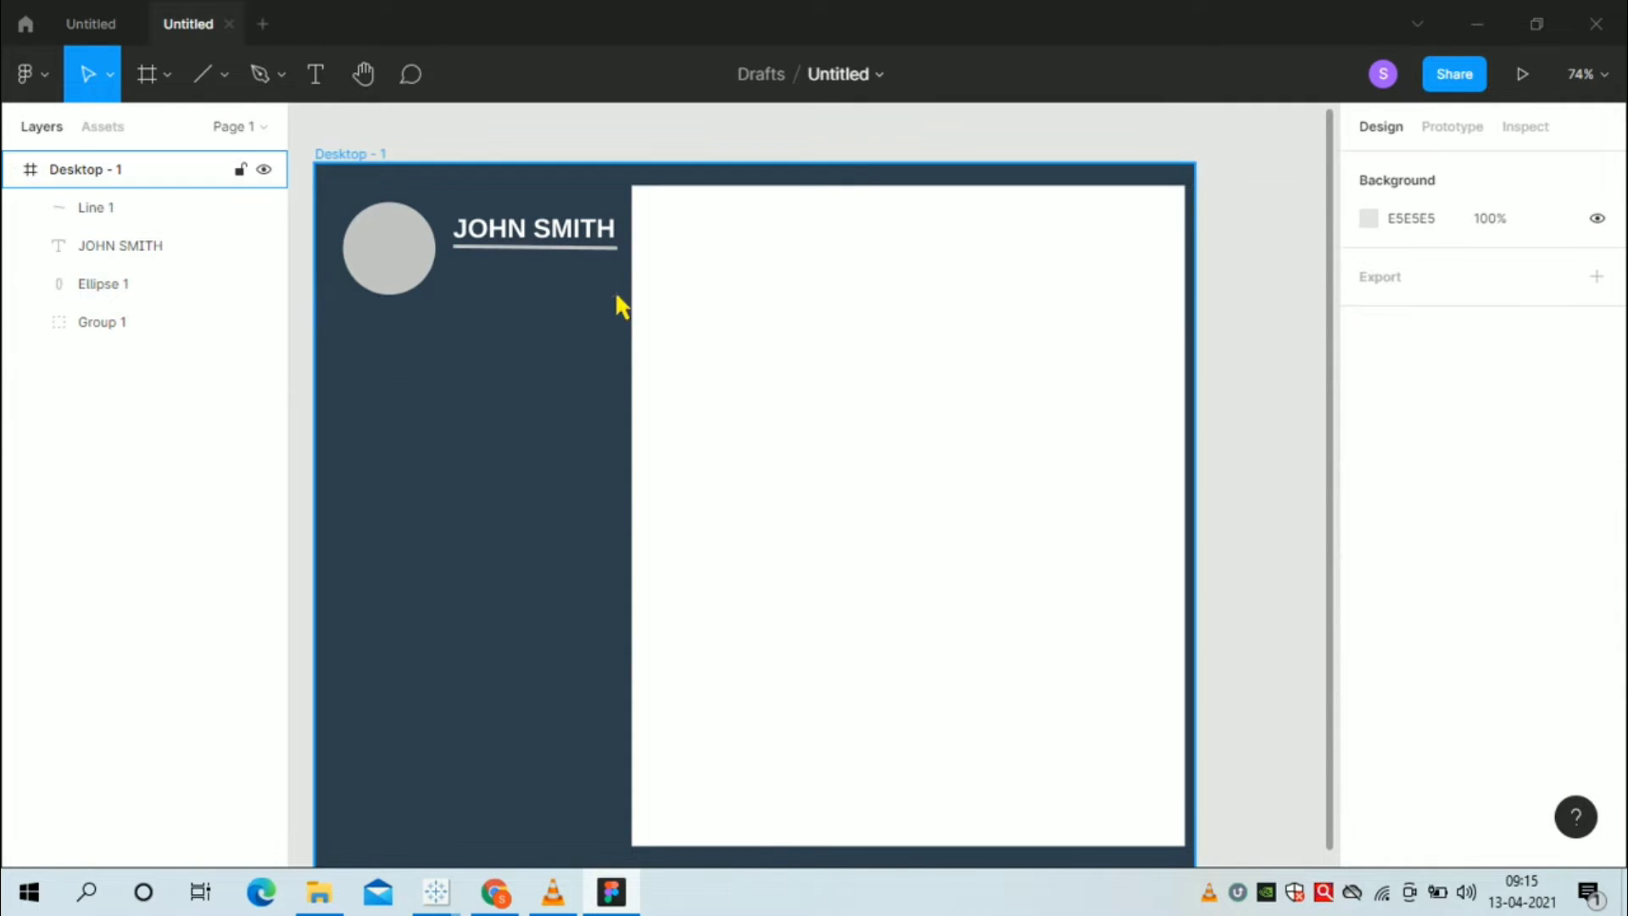
pyautogui.click(603, 263)
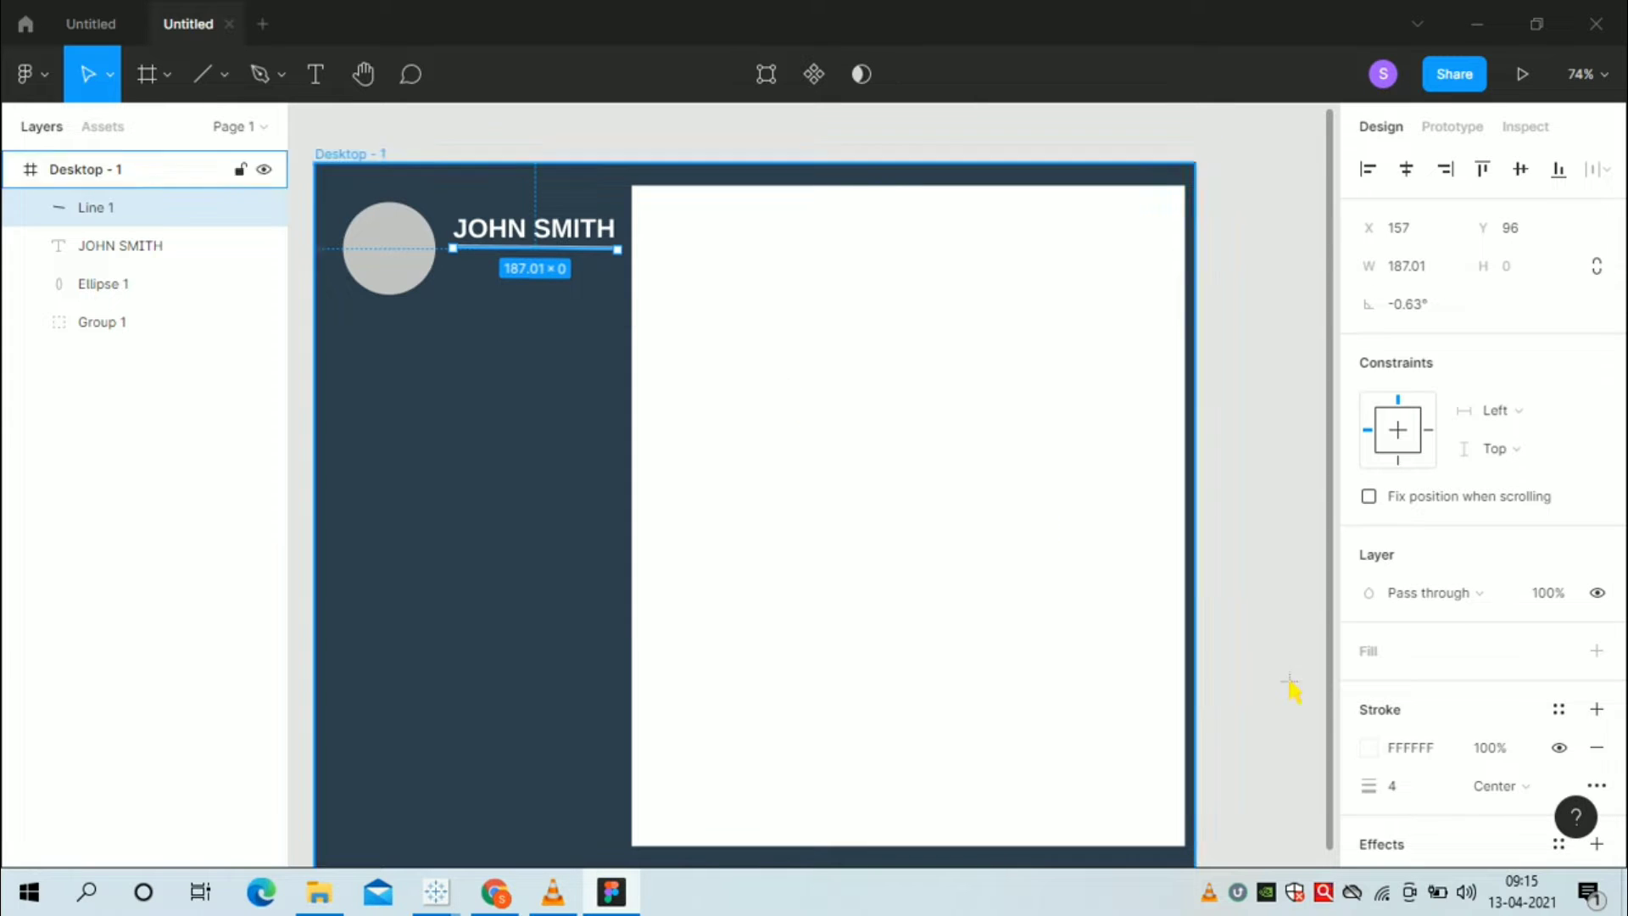
pyautogui.scroll(-2, 1473, 744)
pyautogui.click(1493, 766)
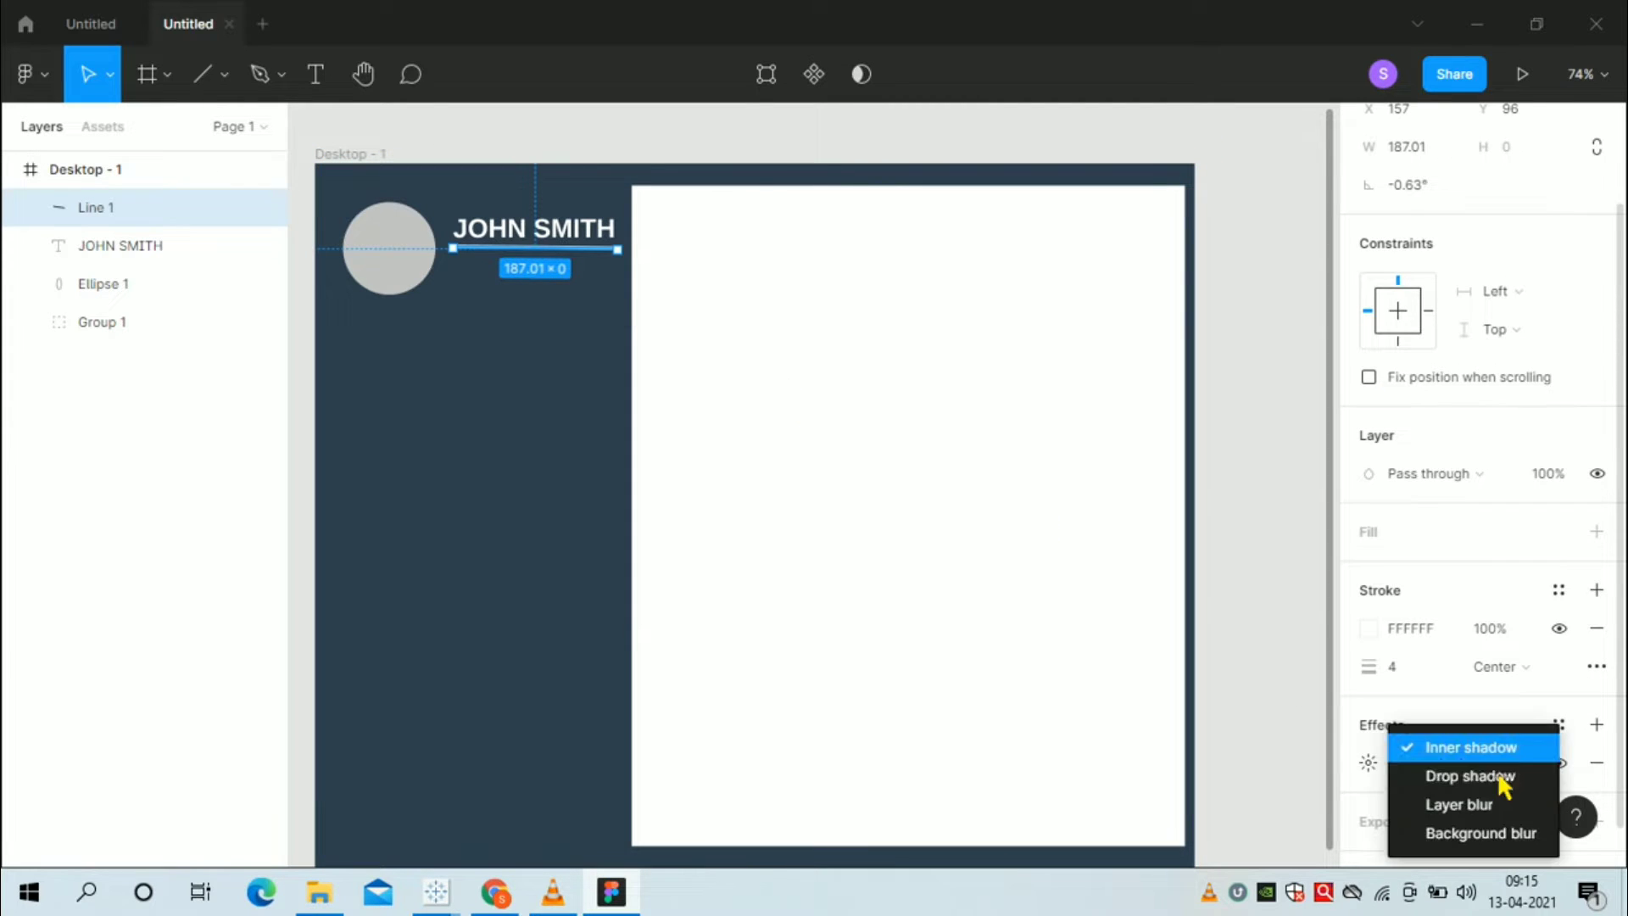
pyautogui.click(1473, 778)
pyautogui.click(588, 465)
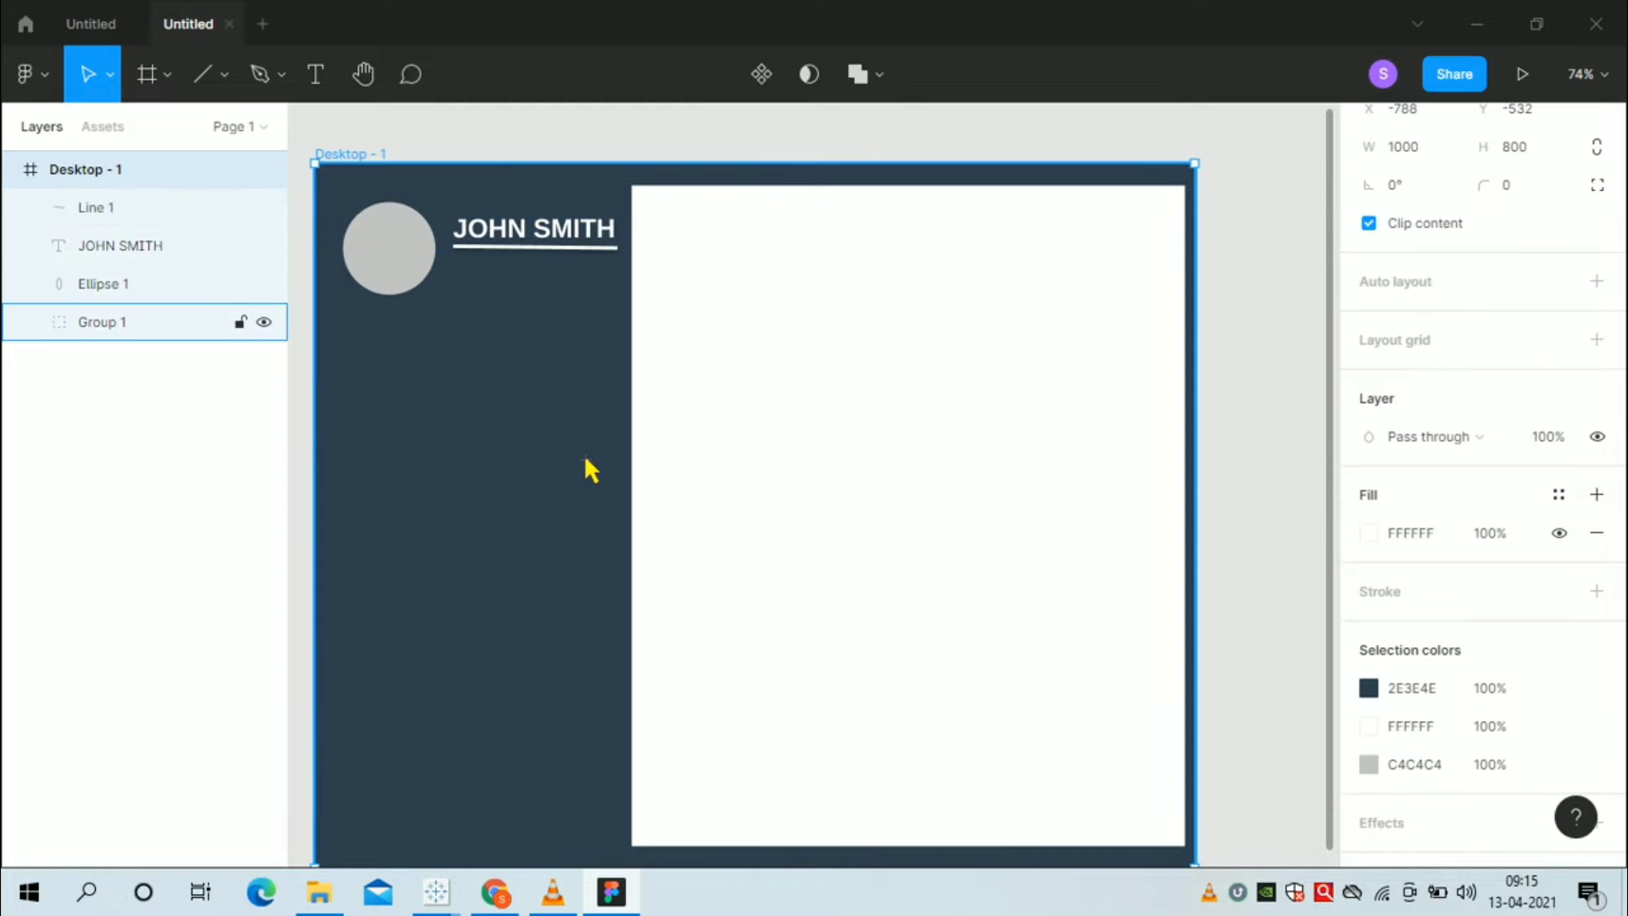
# - Add a text box about 180 × 38 below the line under the name, containing "Business Analyst"
pyautogui.click(172, 85)
pyautogui.click(208, 85)
pyautogui.click(317, 81)
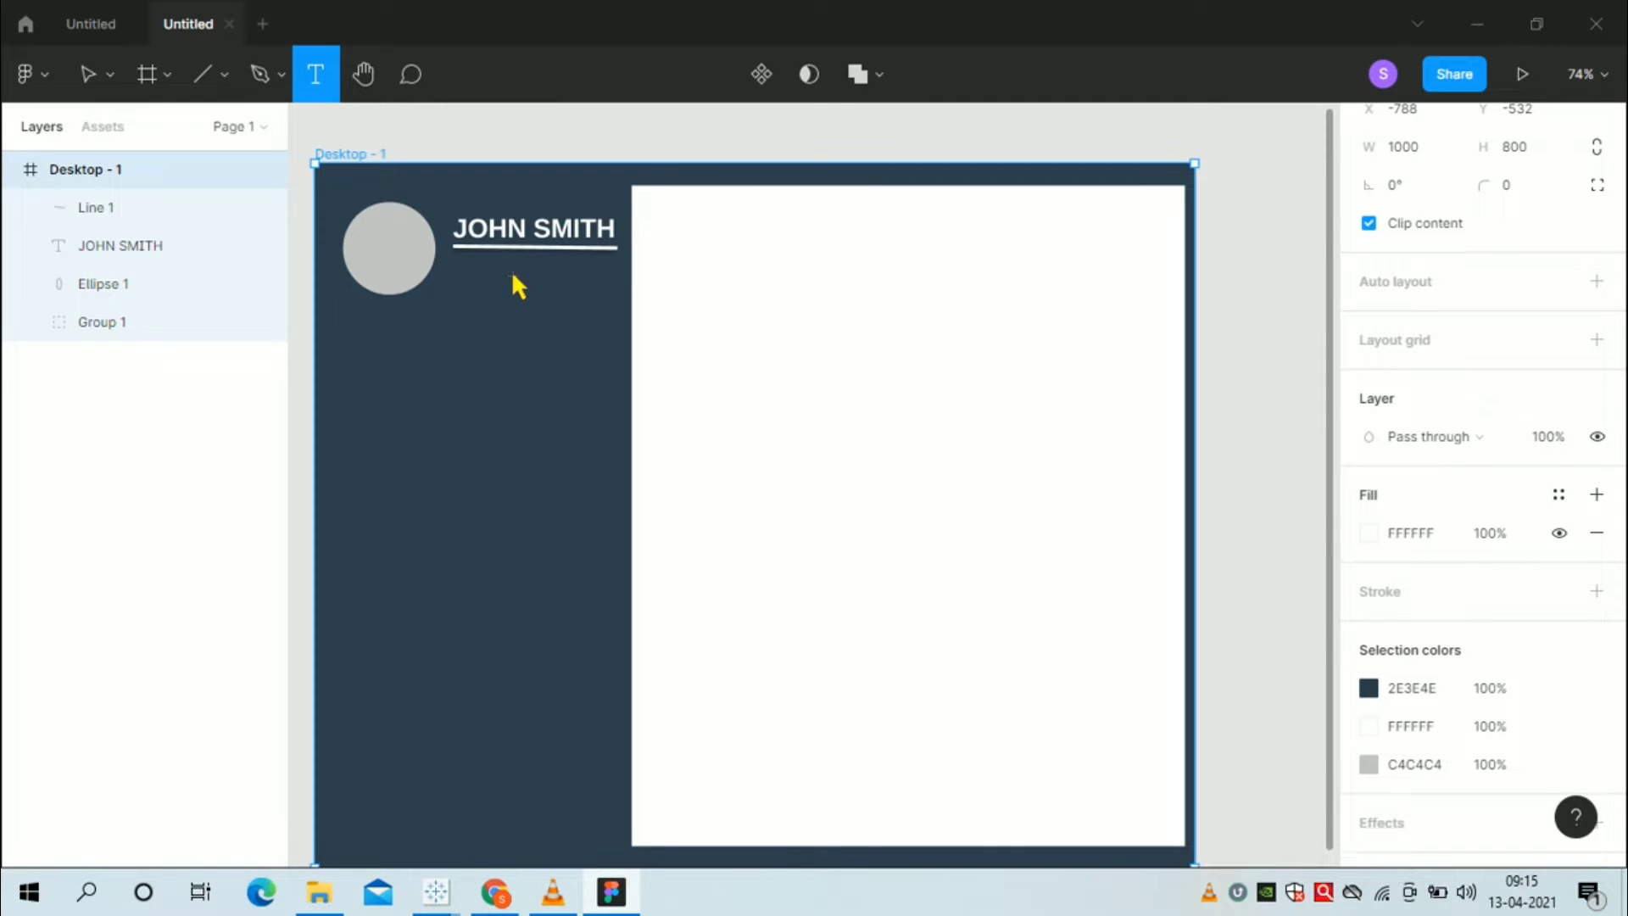
pyautogui.moveTo(458, 259); pyautogui.dragTo(623, 307)
pyautogui.write('B')
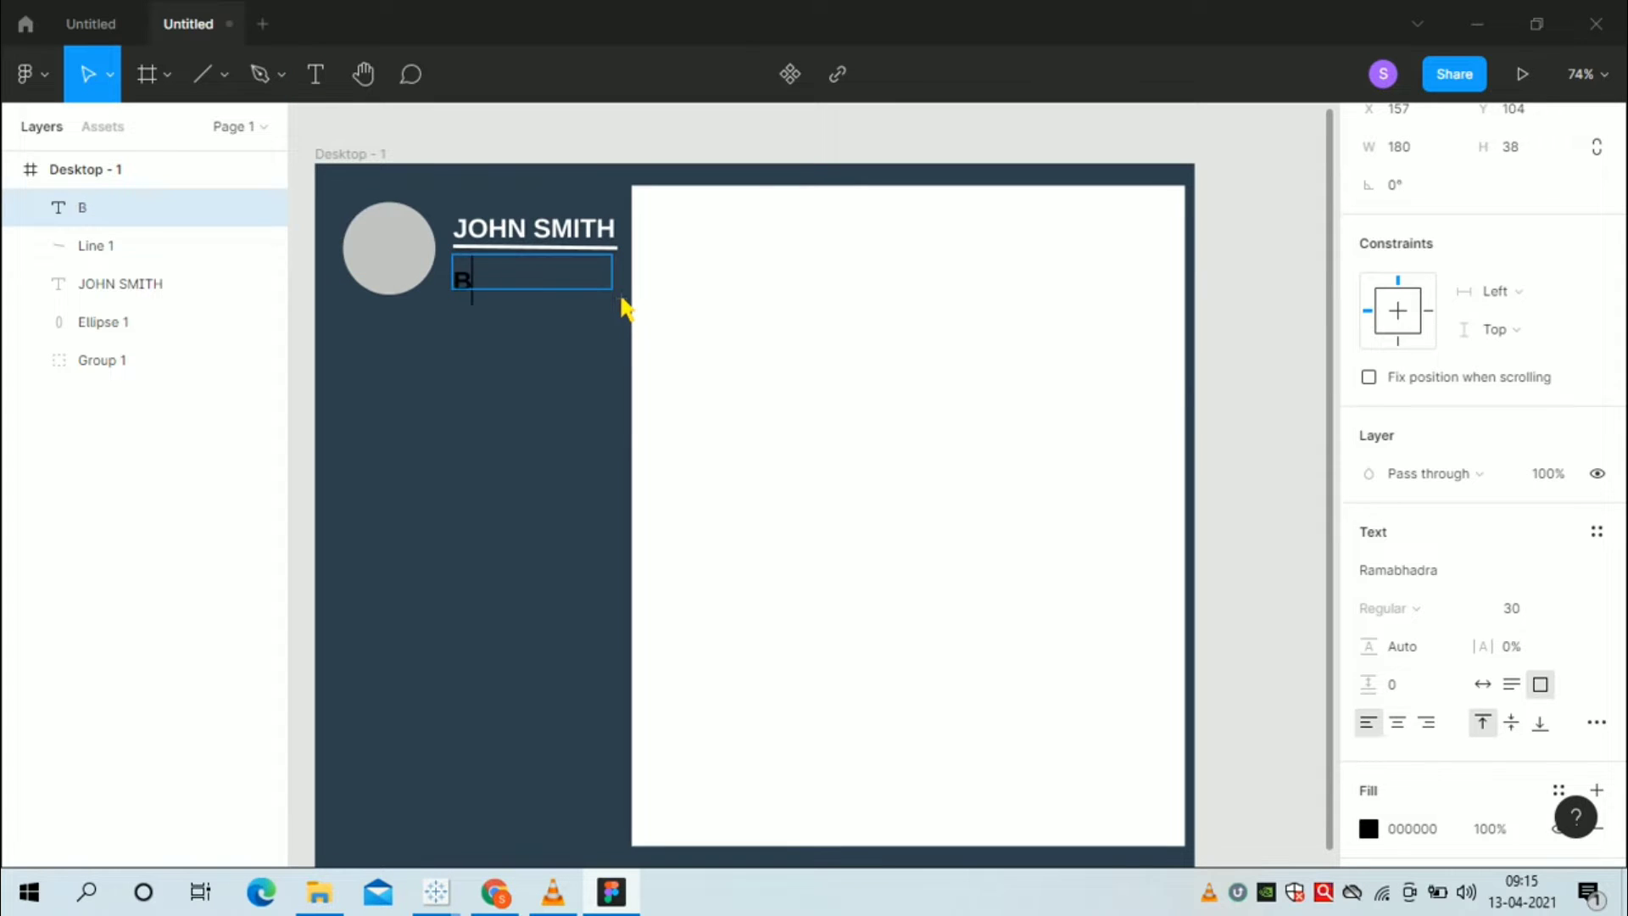
pyautogui.write('USIN')
pyautogui.press('BackSpace')
pyautogui.press('BackSpace')
pyautogui.press('BackSpace')
pyautogui.press('BackSpace')
pyautogui.write('usiness')
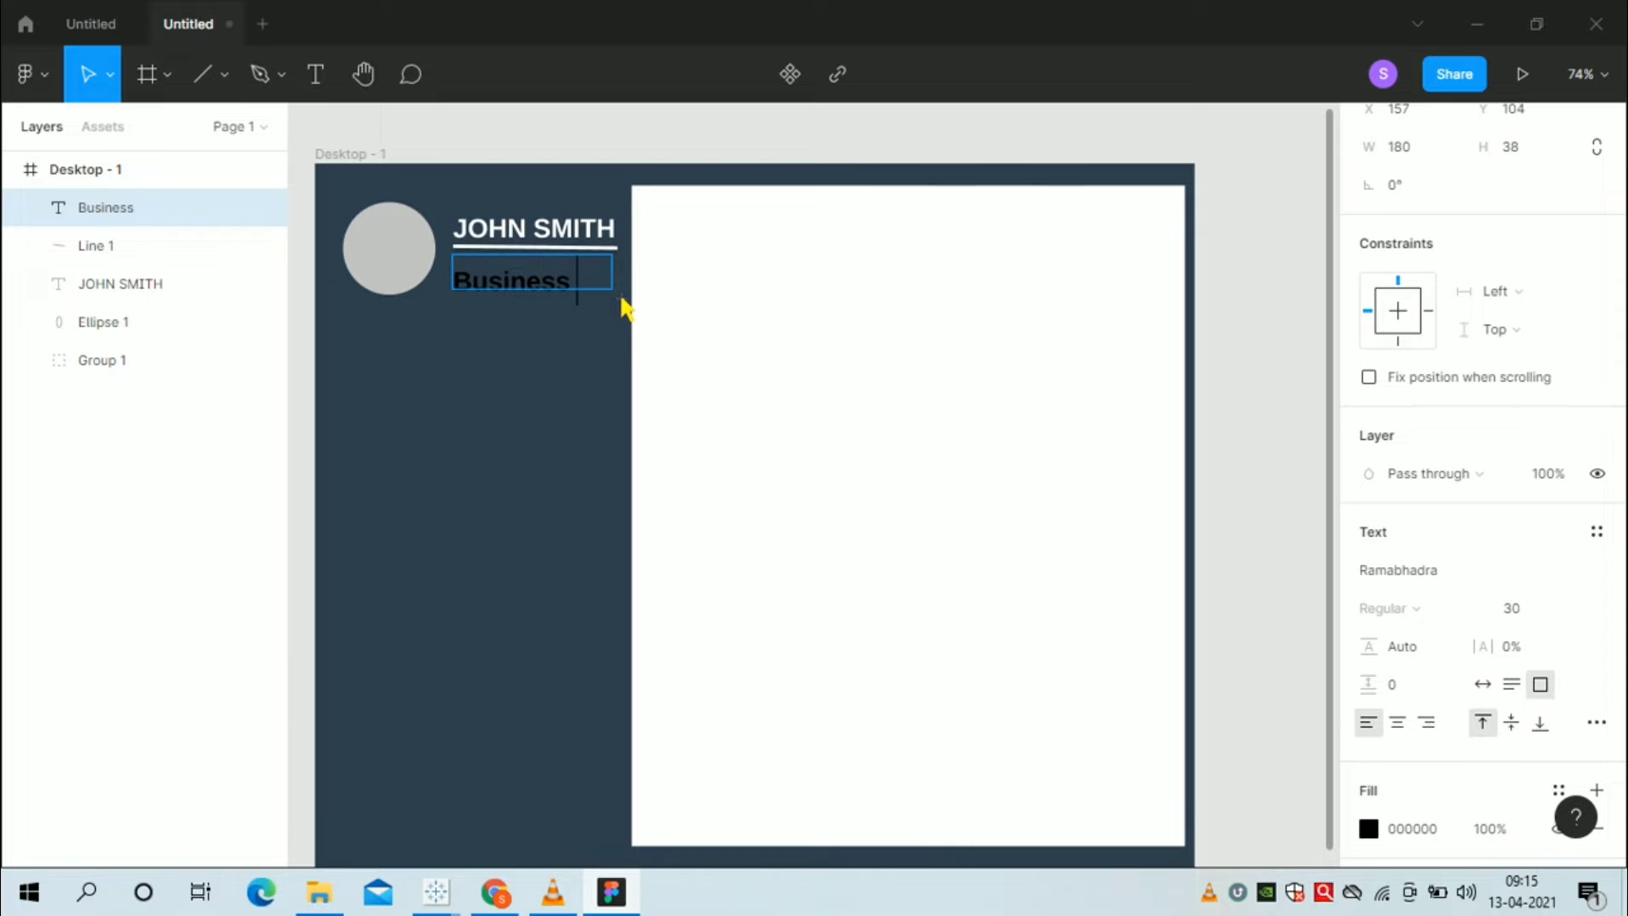
pyautogui.write(' Analyst')
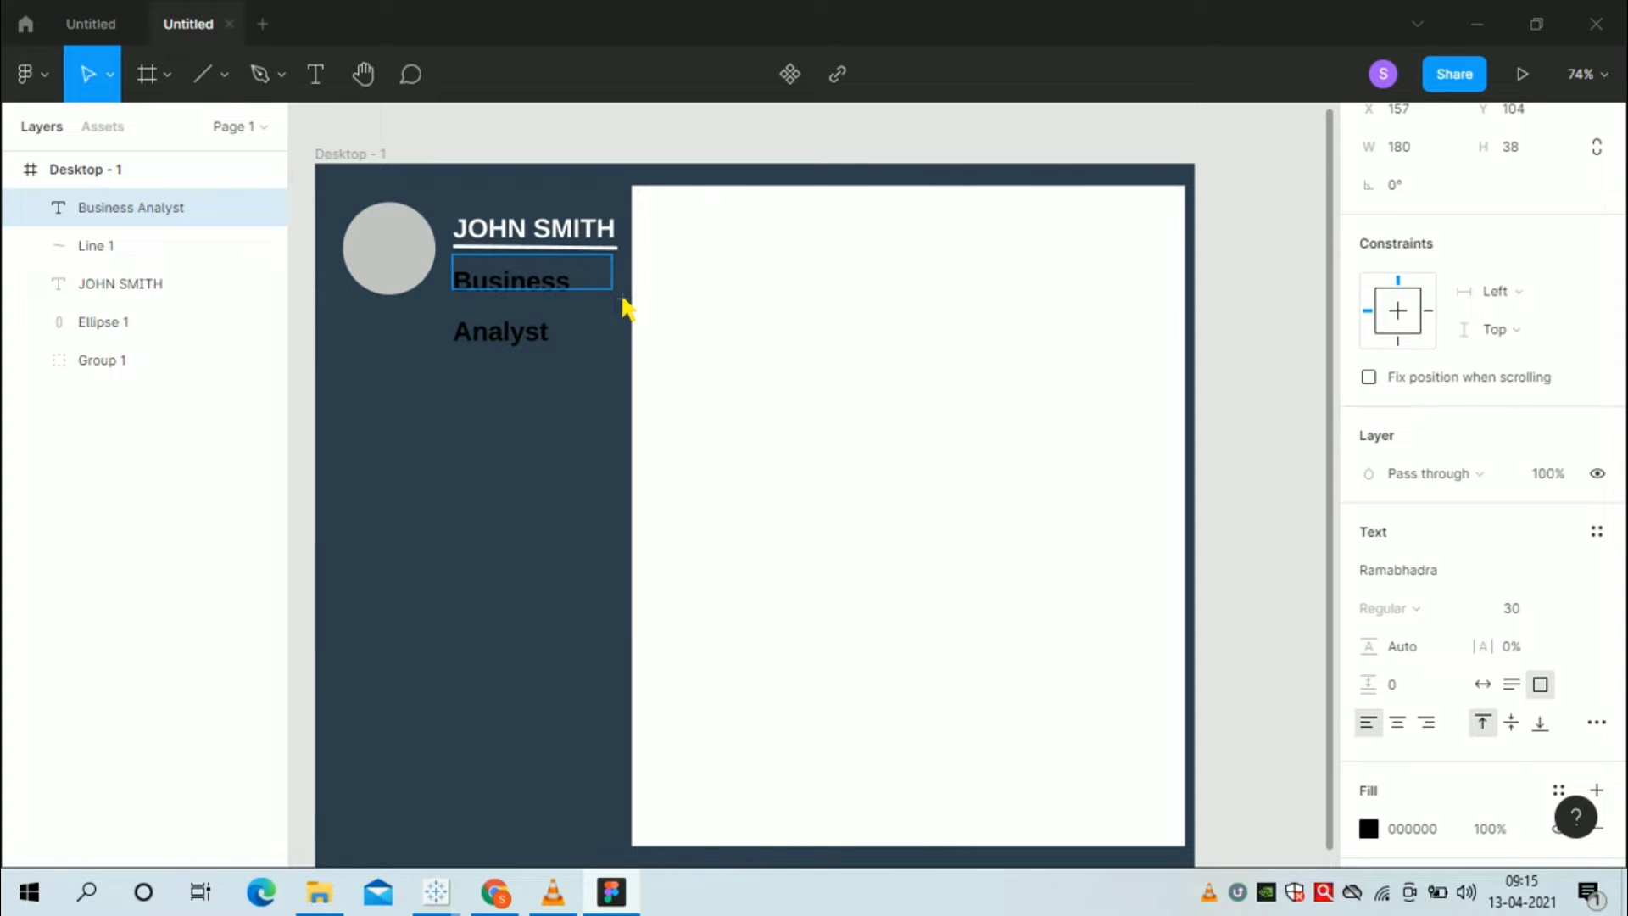
pyautogui.press('Escape')
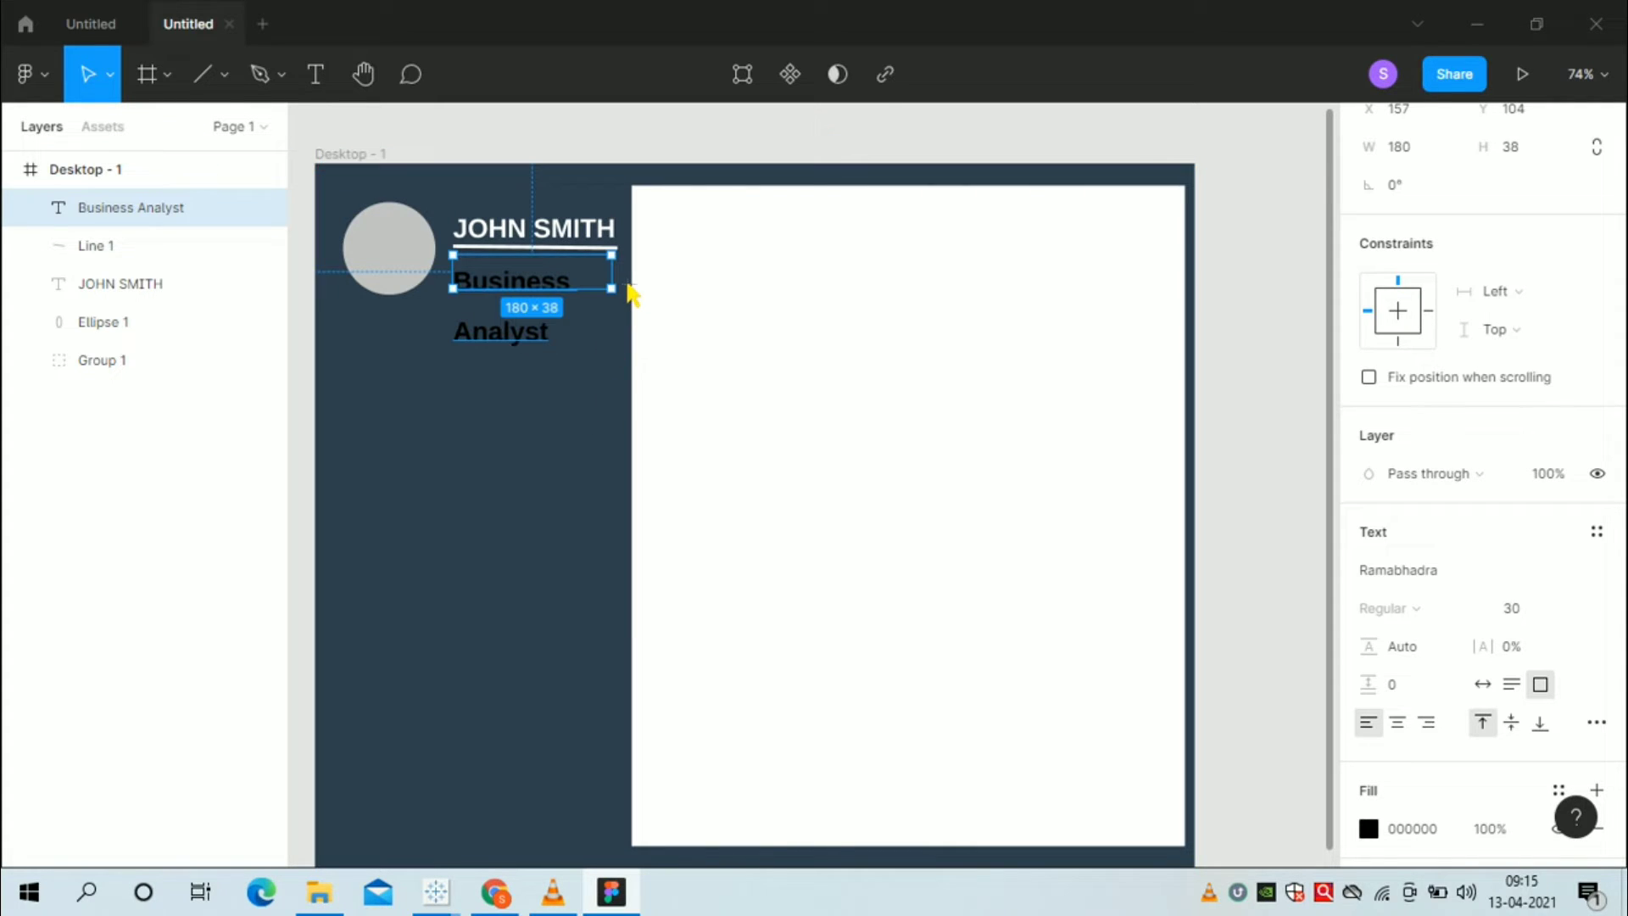
# - Set the Business Analyst text to font size 24 and widen its box to about 225
pyautogui.doubleClick(509, 282)
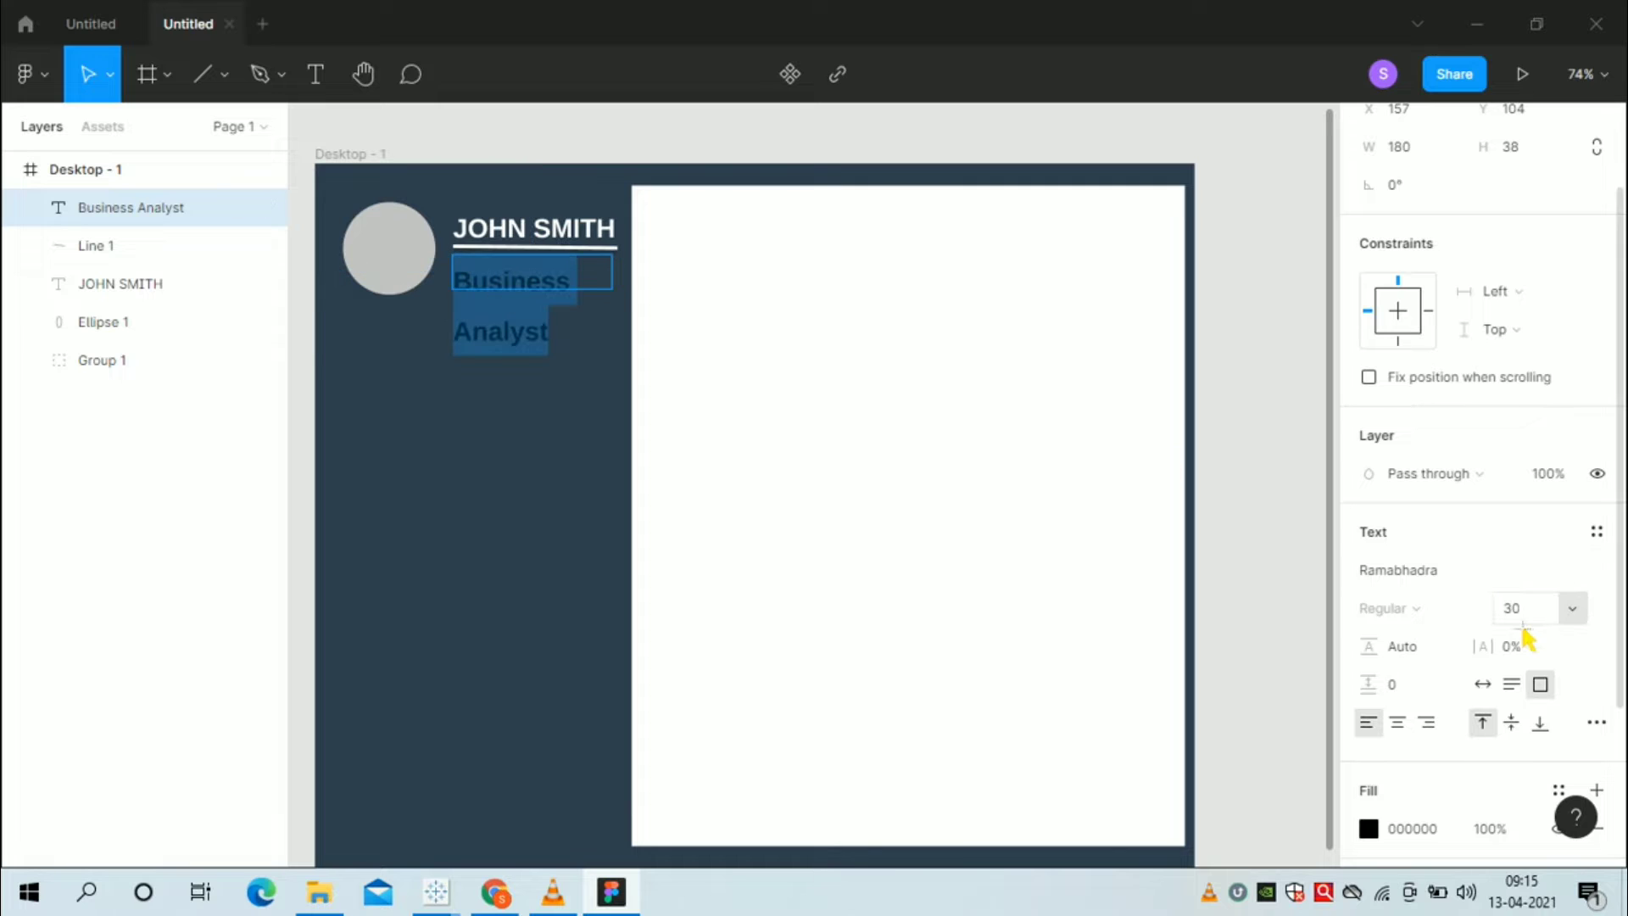
pyautogui.click(1573, 624)
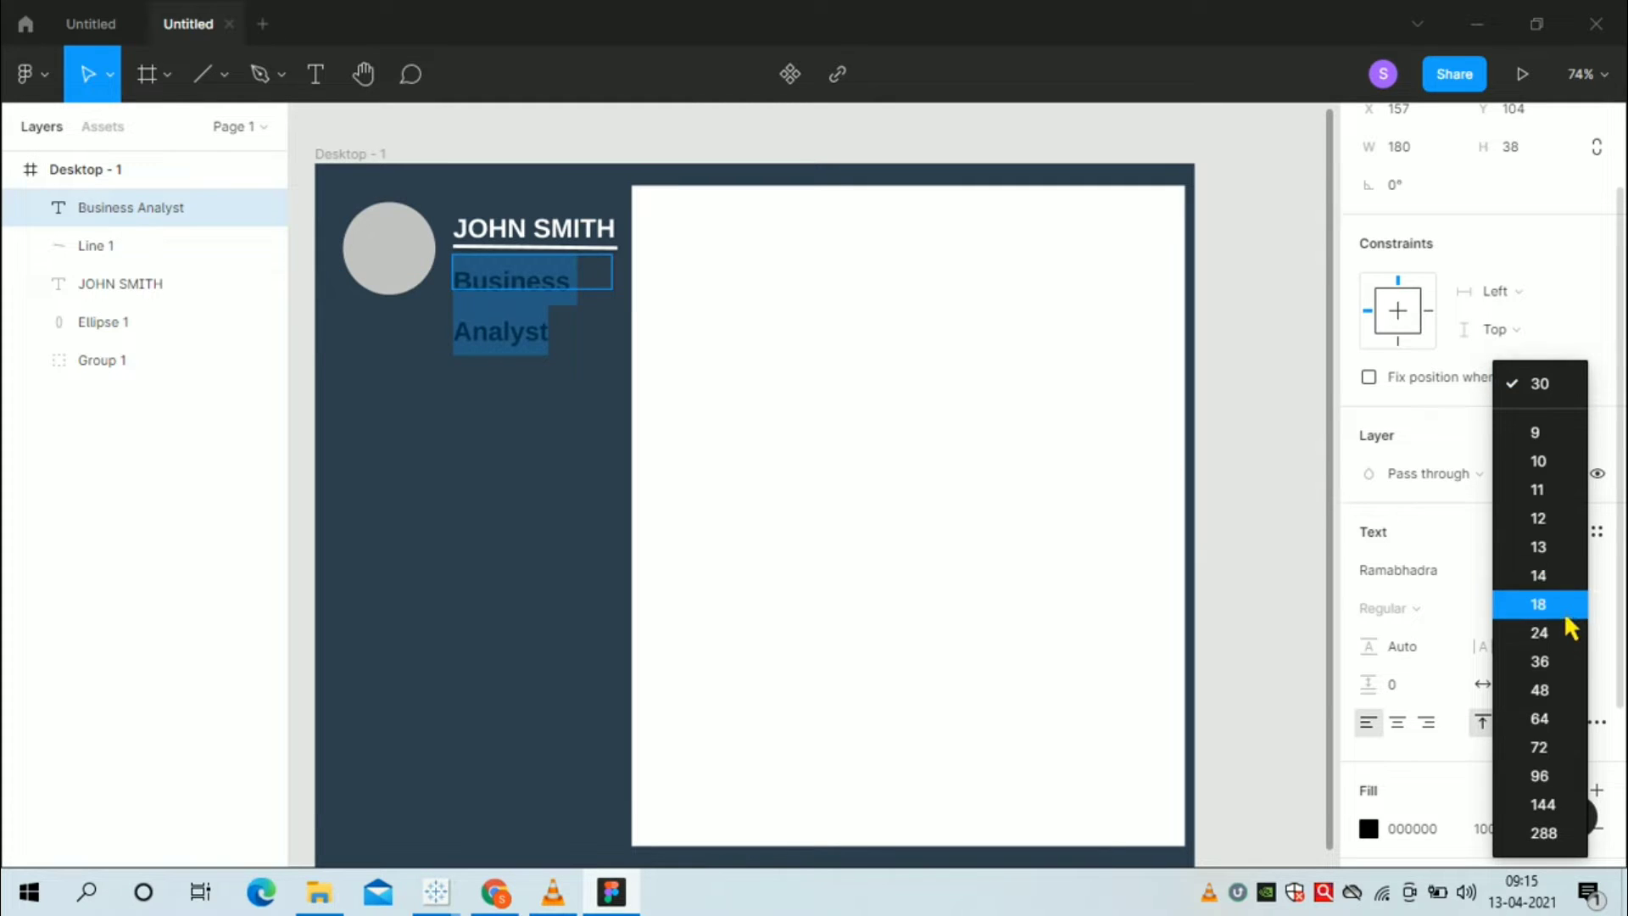
pyautogui.click(1569, 615)
pyautogui.click(1553, 623)
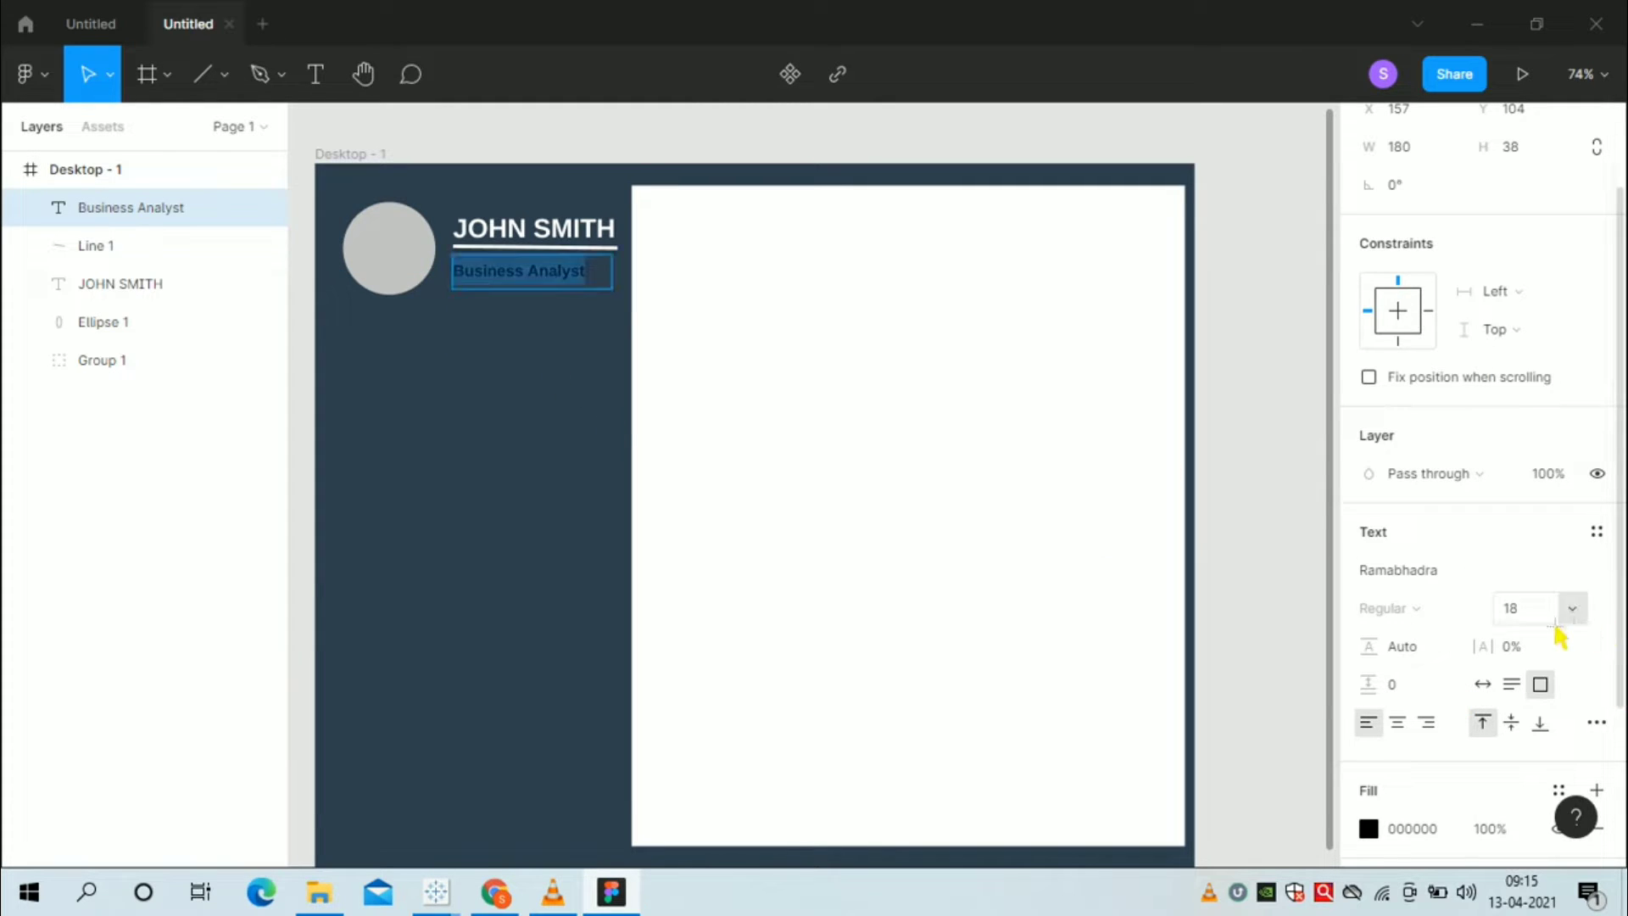
pyautogui.press('Return')
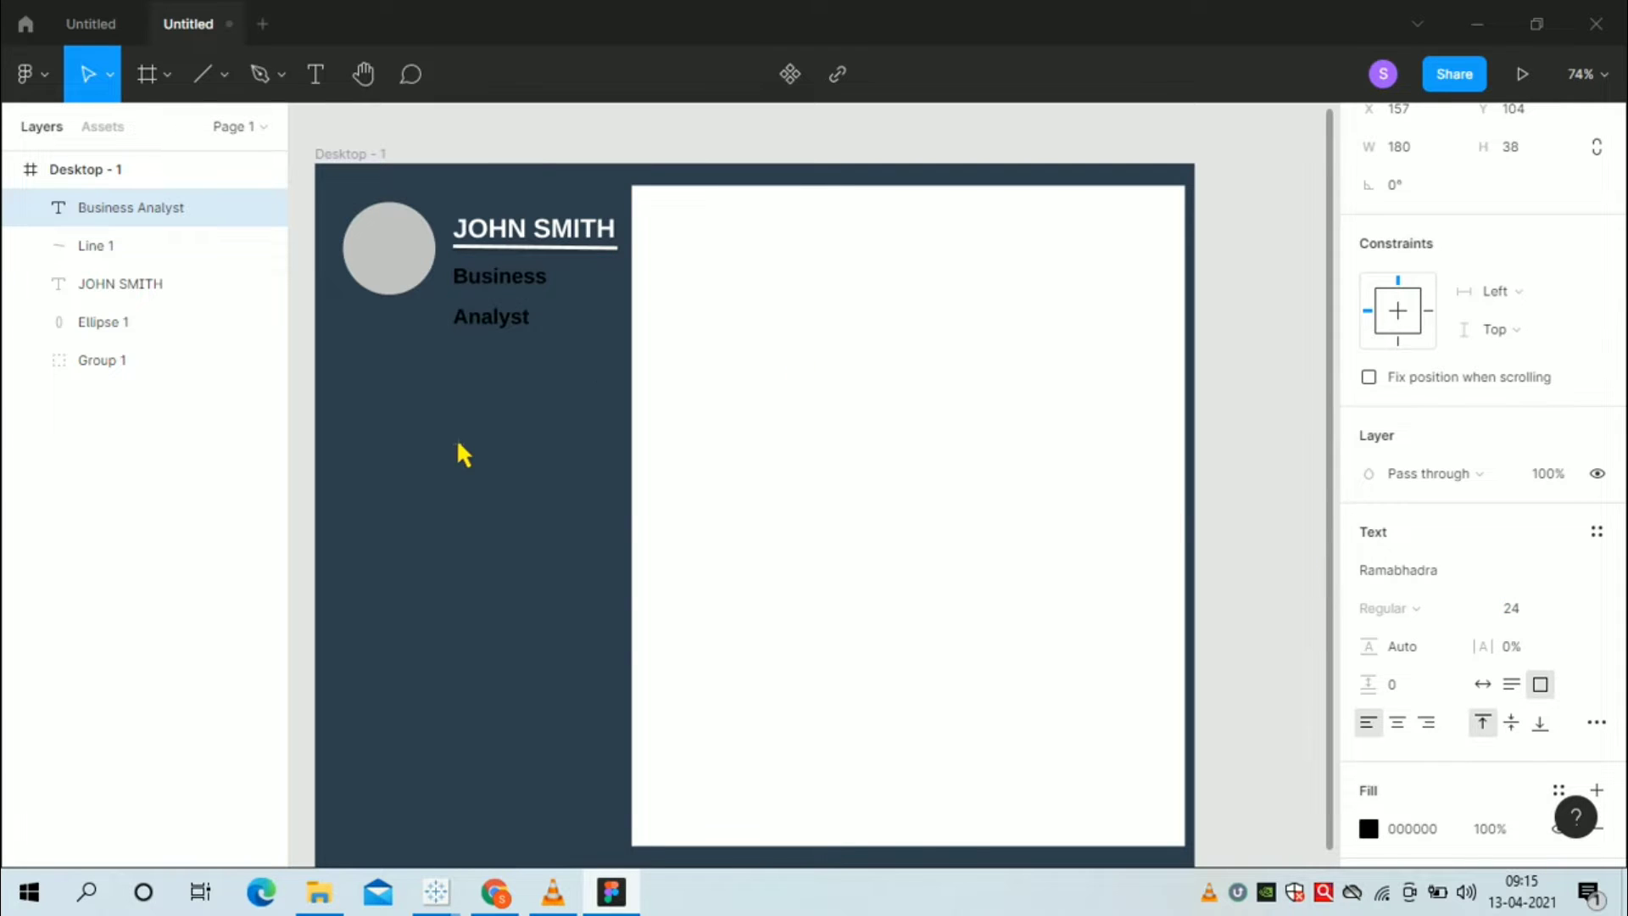
pyautogui.moveTo(624, 280); pyautogui.dragTo(664, 290)
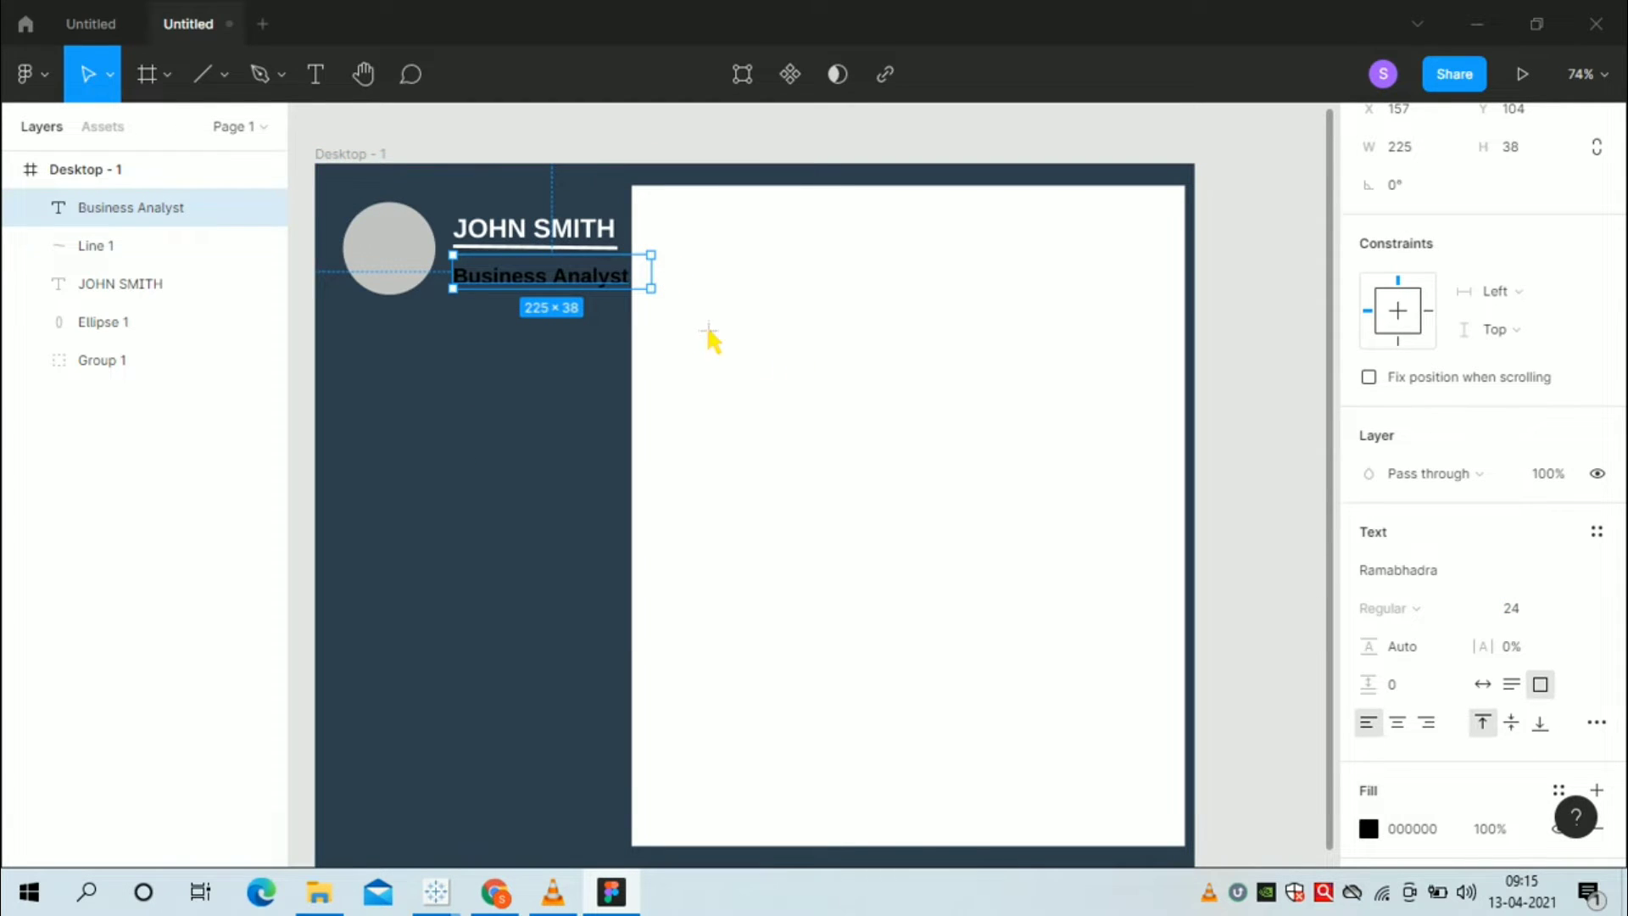
# - Set the fill color of the Business Analyst text to FFFFFF
pyautogui.click(1434, 823)
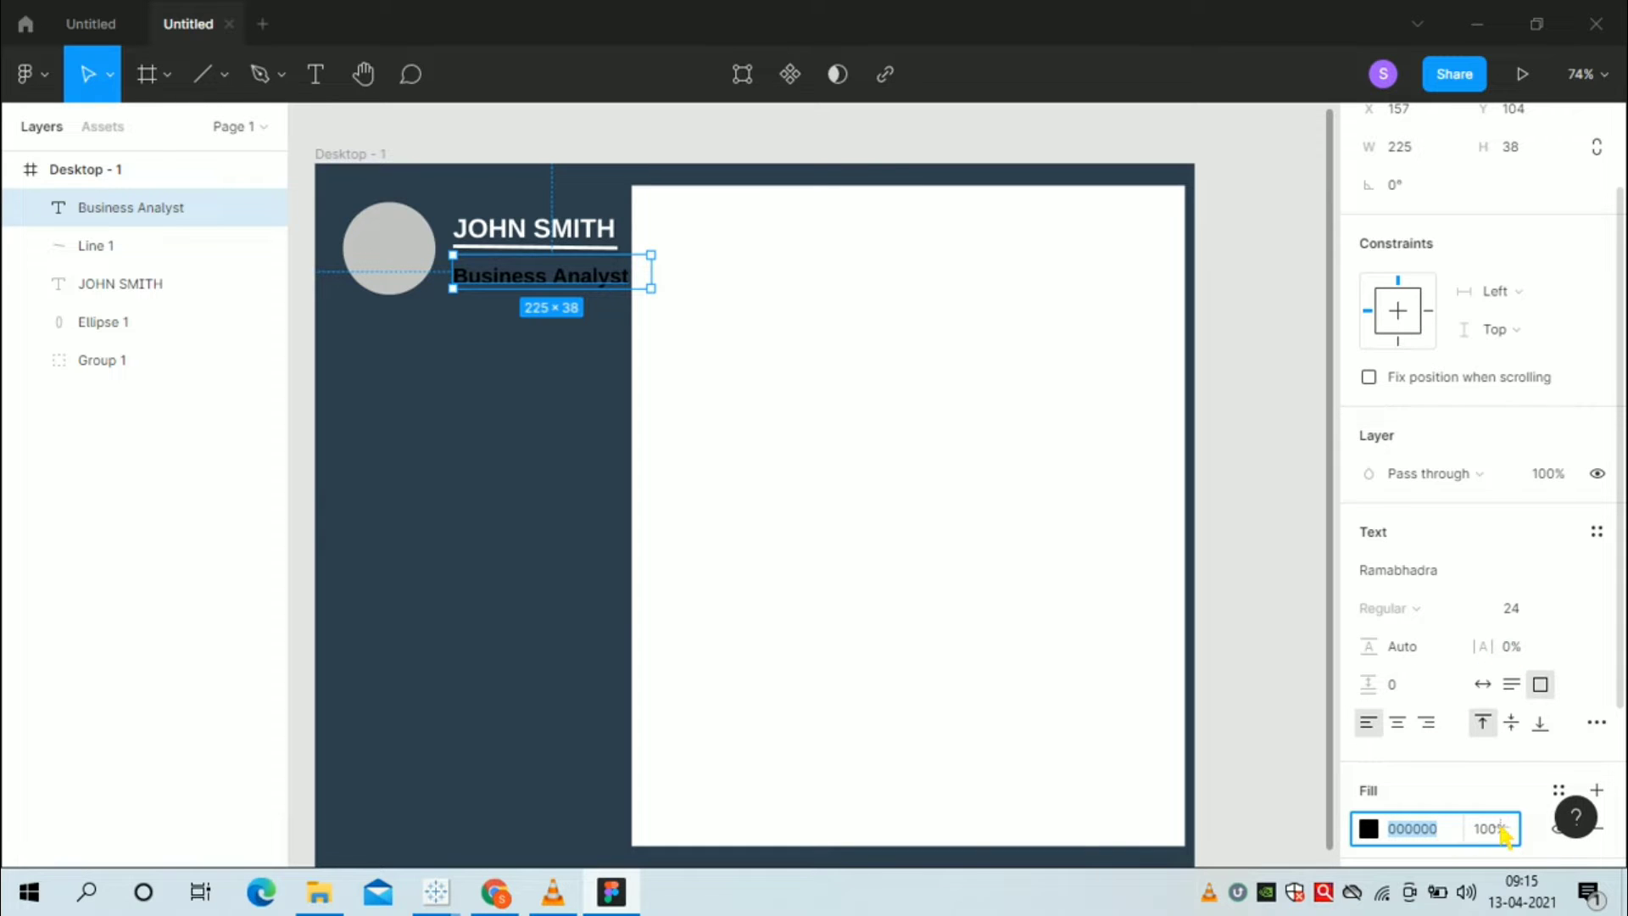
pyautogui.write('ffffff')
pyautogui.press('Return')
pyautogui.click(497, 477)
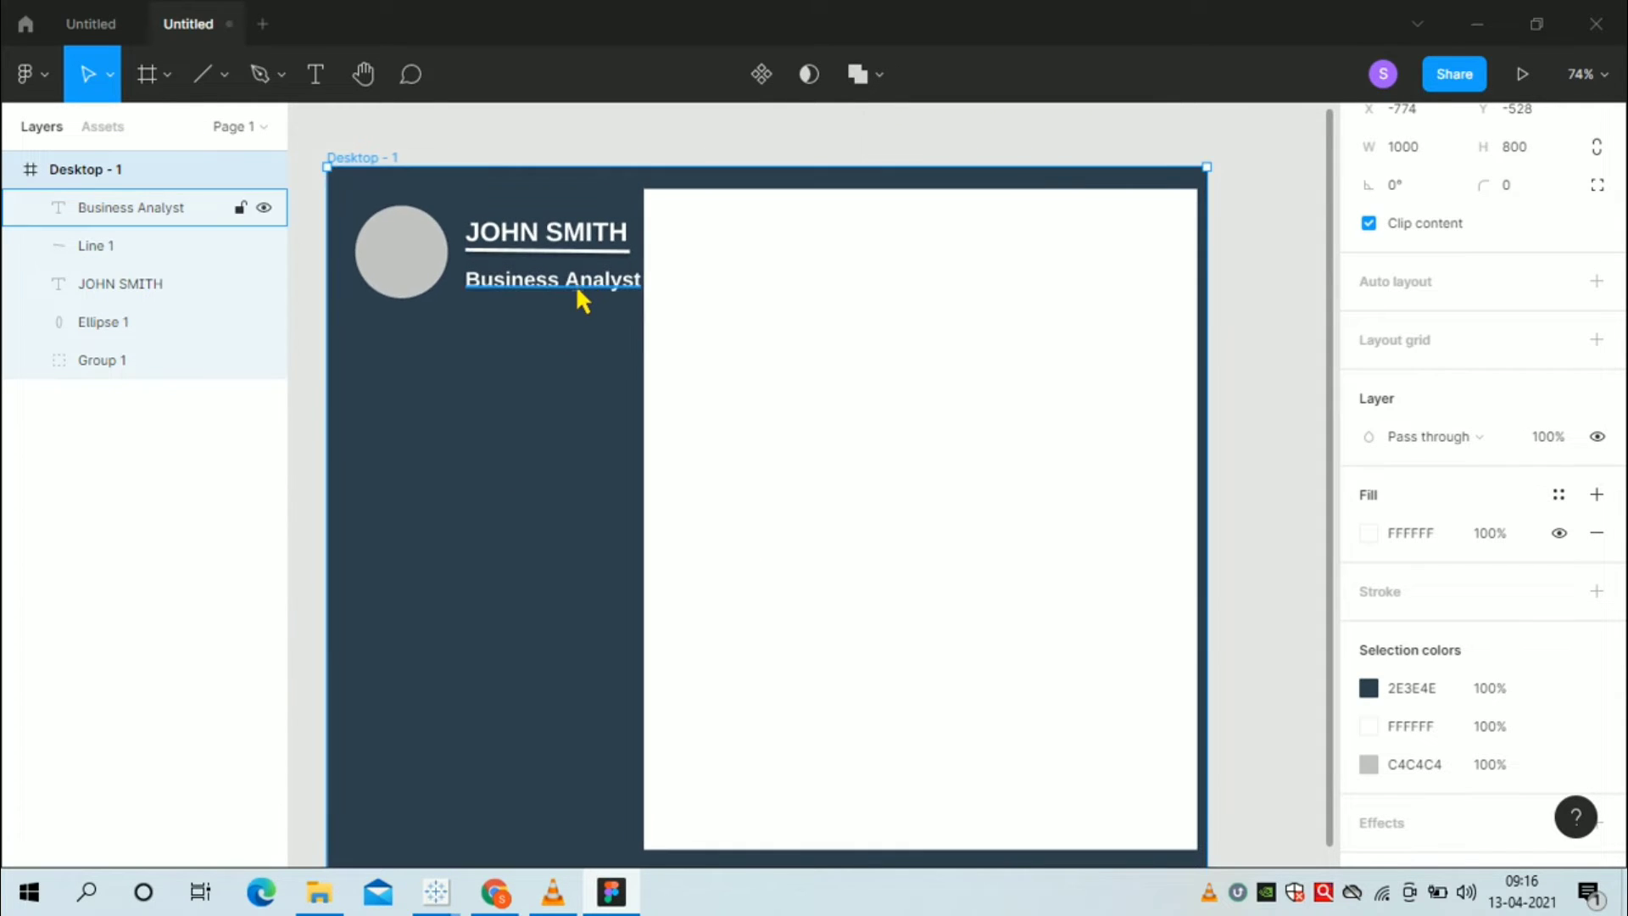
# - Set the Business Analyst text to font size 20 and reposition it centered just beneath the line under the name
pyautogui.moveTo(577, 280); pyautogui.dragTo(598, 287)
pyautogui.click(588, 285)
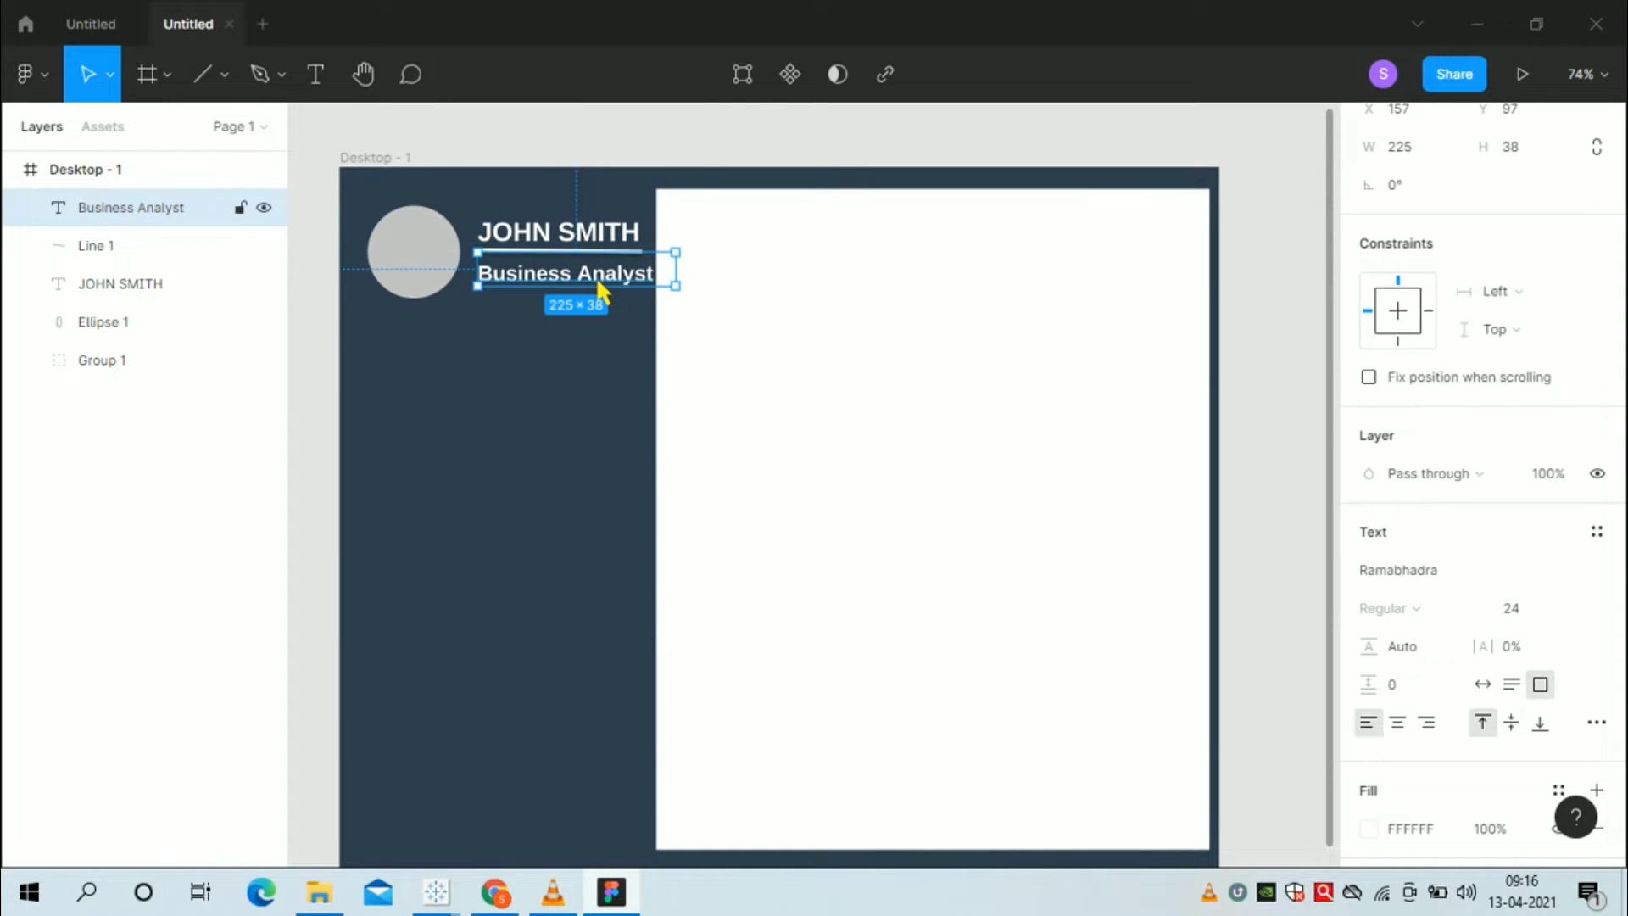
pyautogui.click(1533, 610)
pyautogui.write('20')
pyautogui.press('Return')
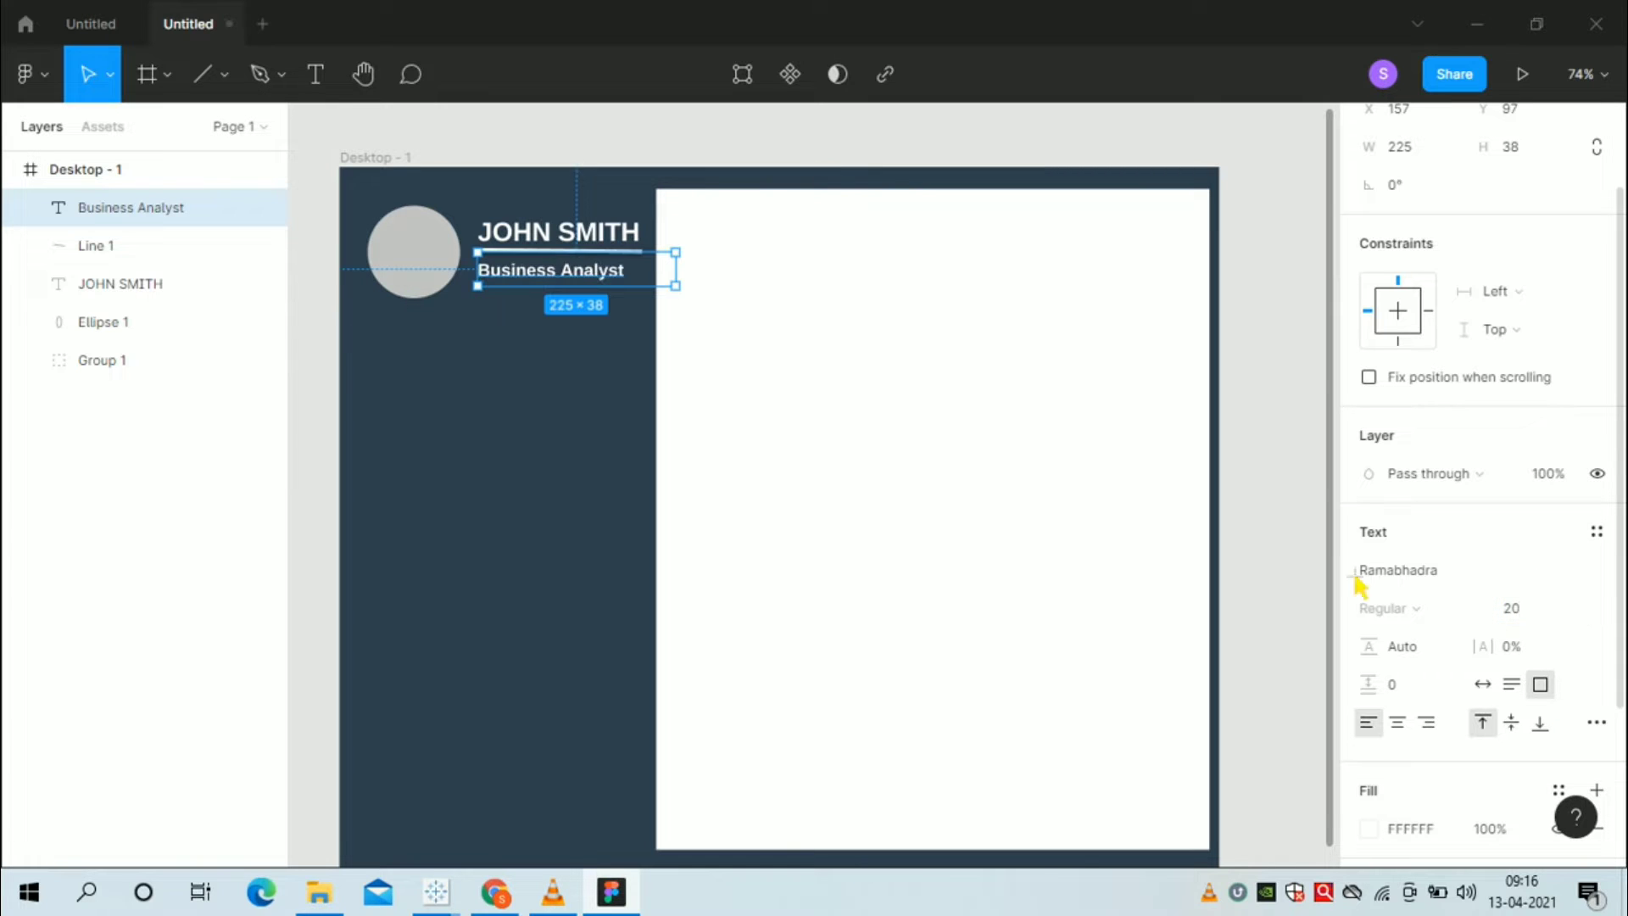
pyautogui.moveTo(600, 280); pyautogui.dragTo(603, 281)
pyautogui.click(920, 413)
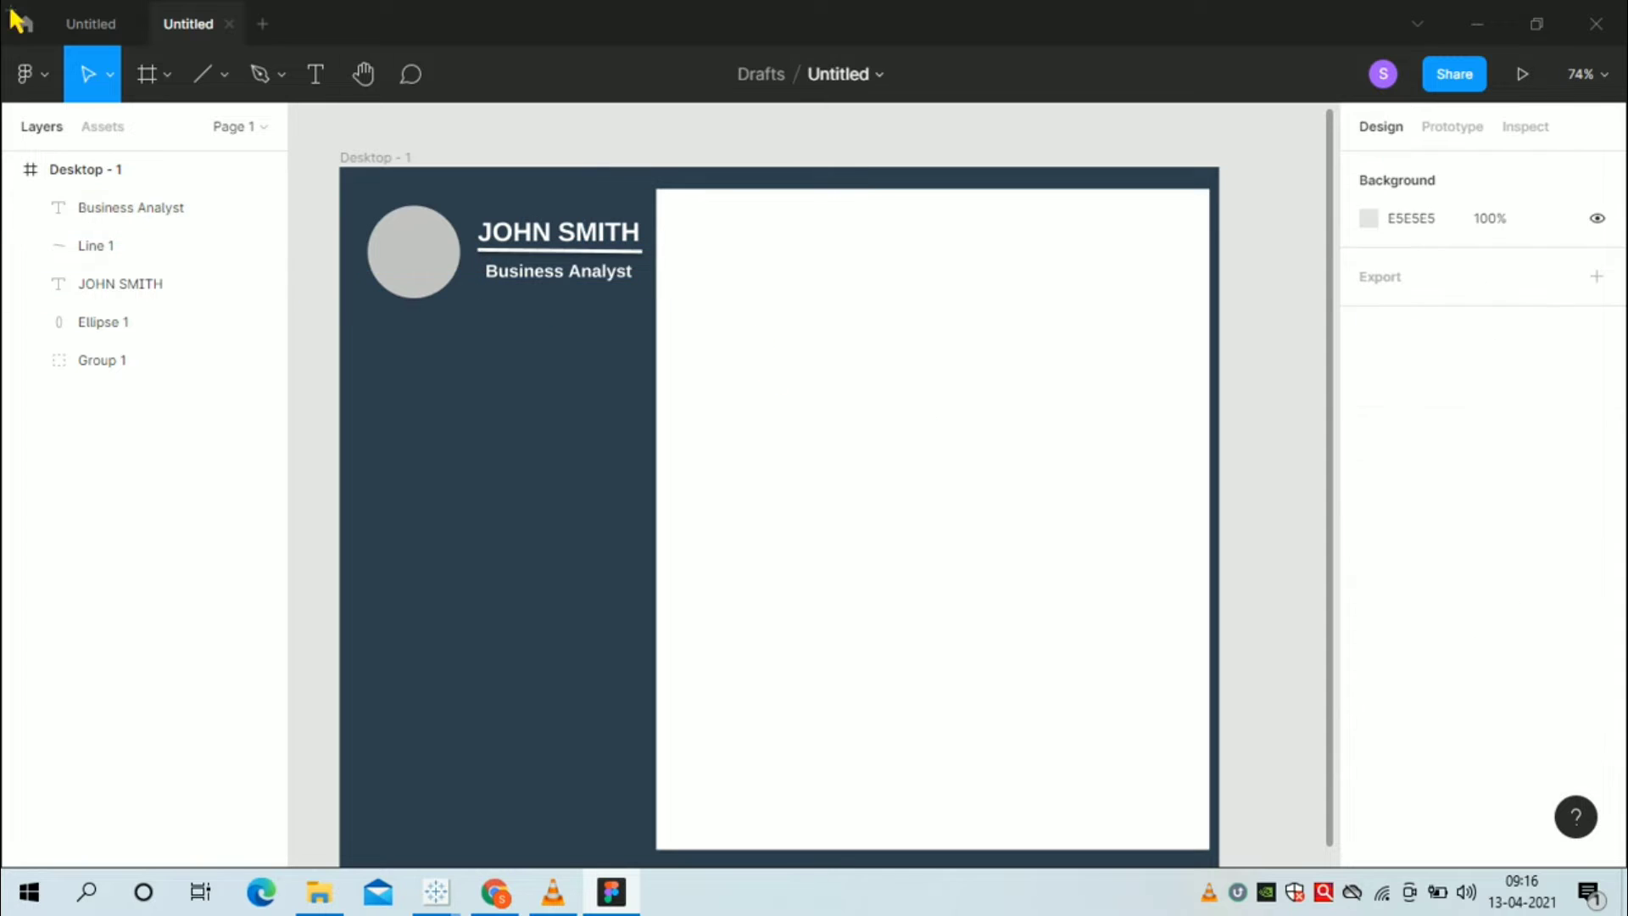
# - In the finished resume file, inspect the stroke and effect of the vertical line beside PROFILE and the frame's fill color
pyautogui.click(88, 25)
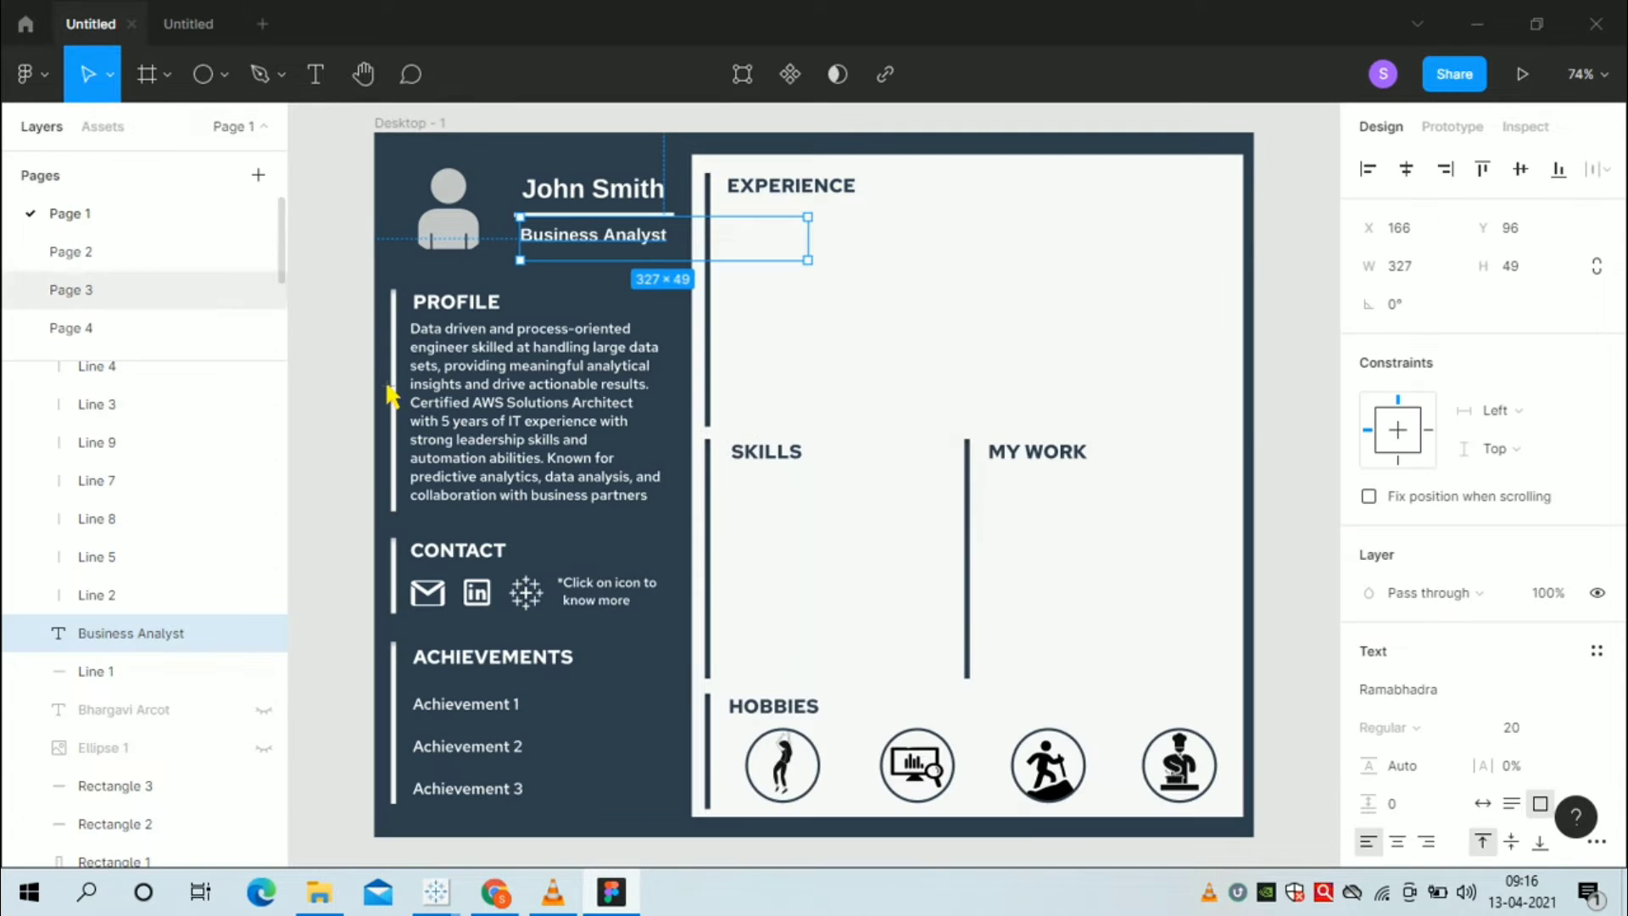
pyautogui.click(399, 443)
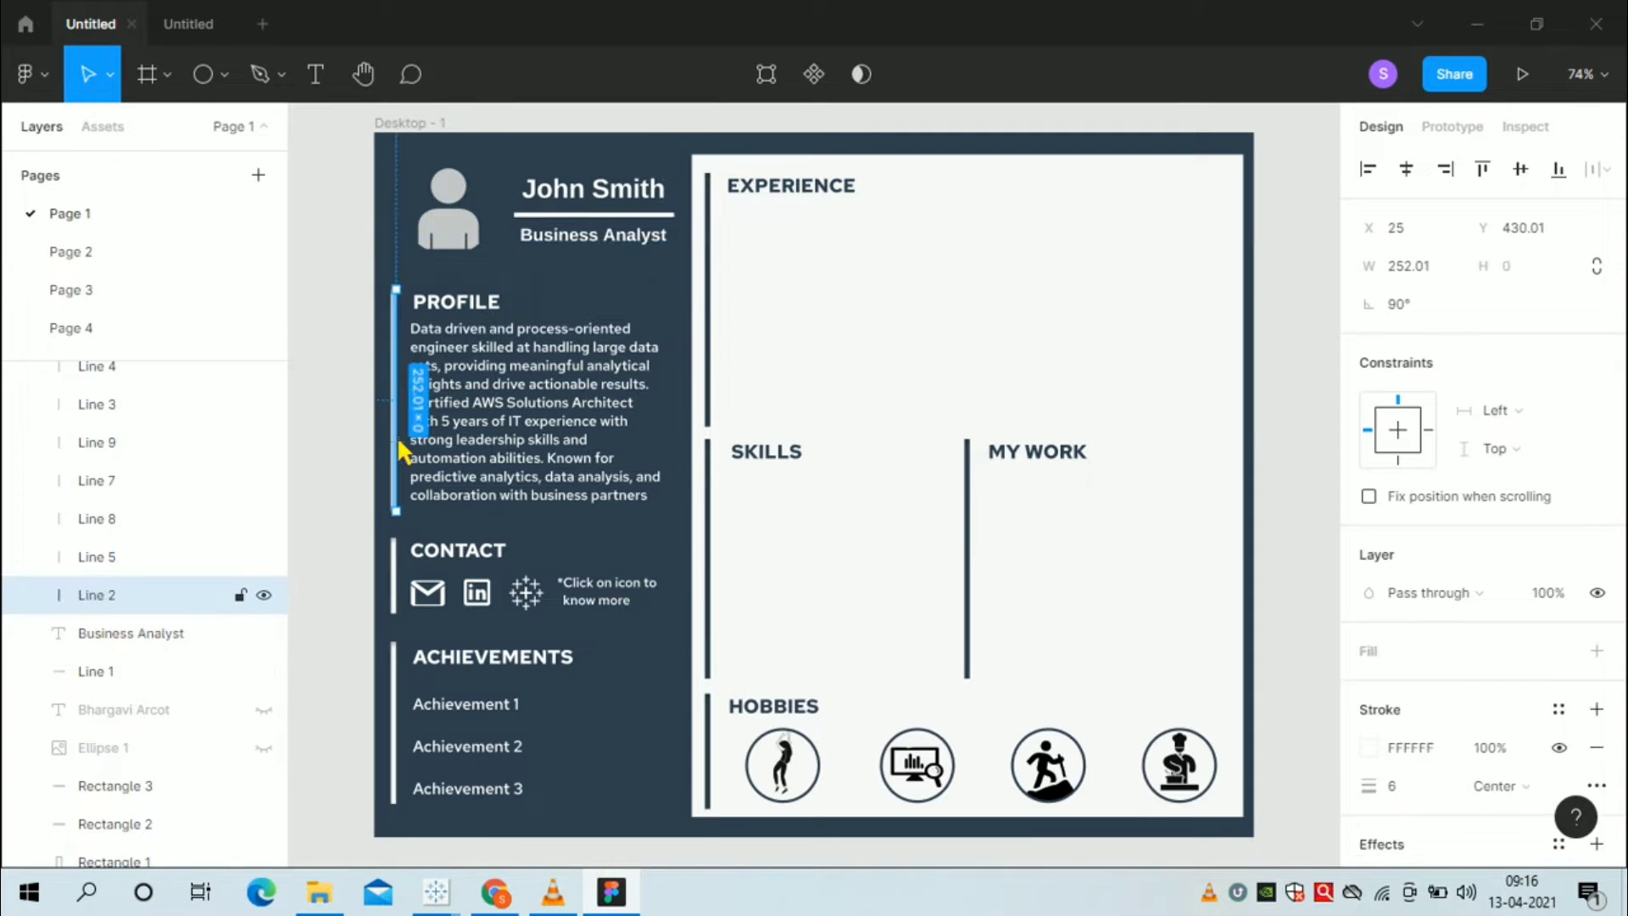
pyautogui.scroll(-2, 1403, 465)
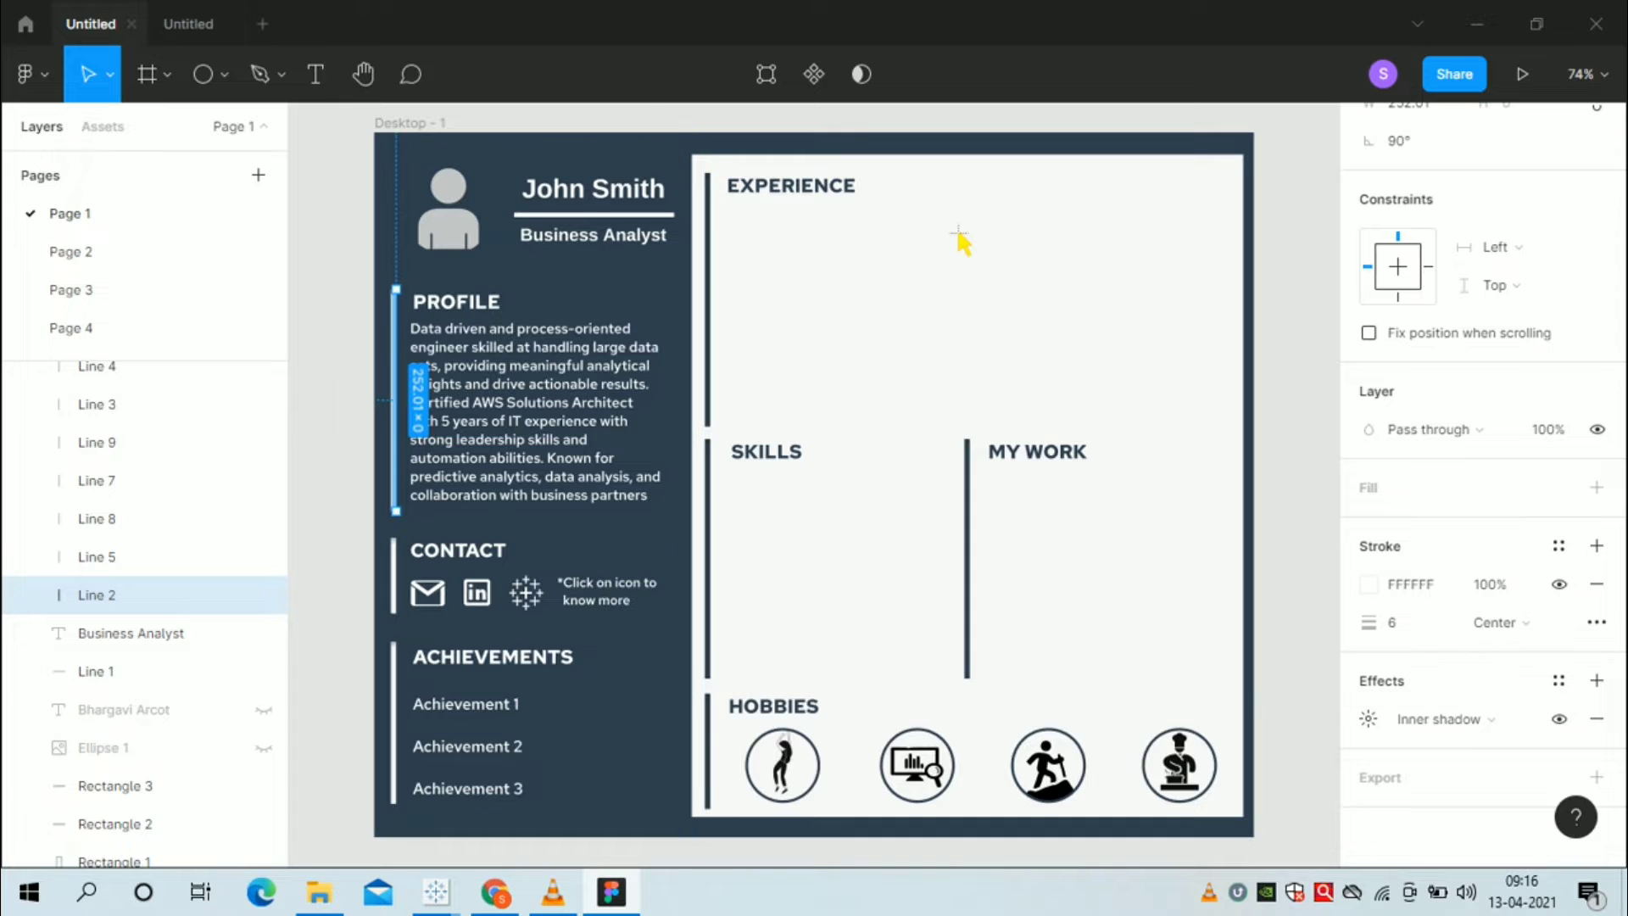
pyautogui.press('Escape')
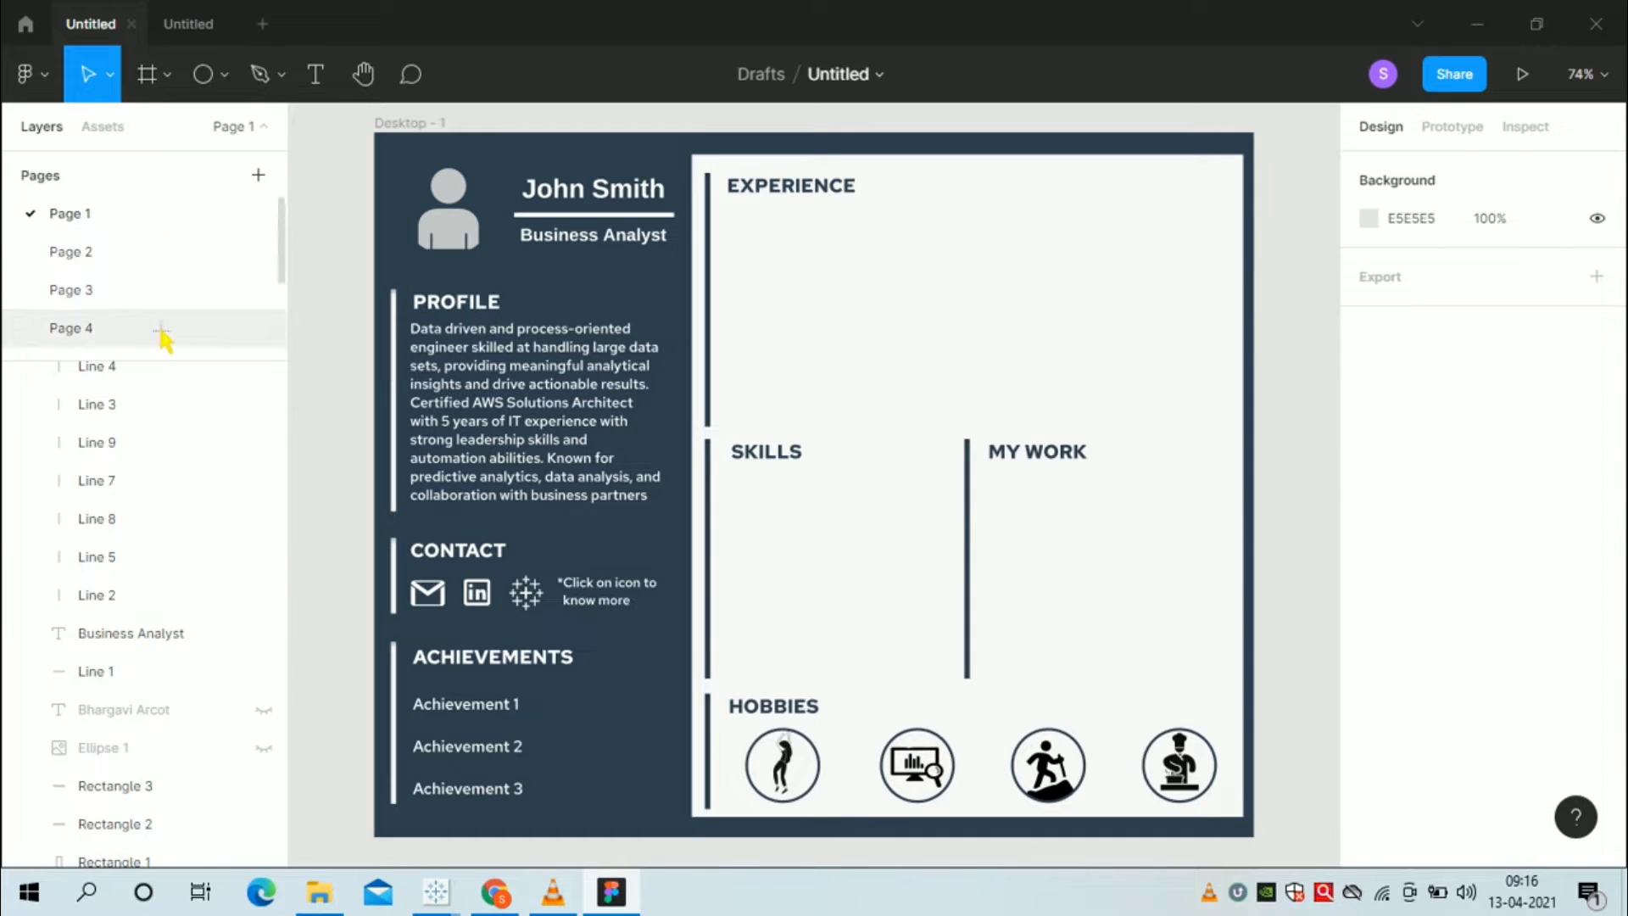
pyautogui.scroll(5, 174, 509)
pyautogui.scroll(5, 169, 543)
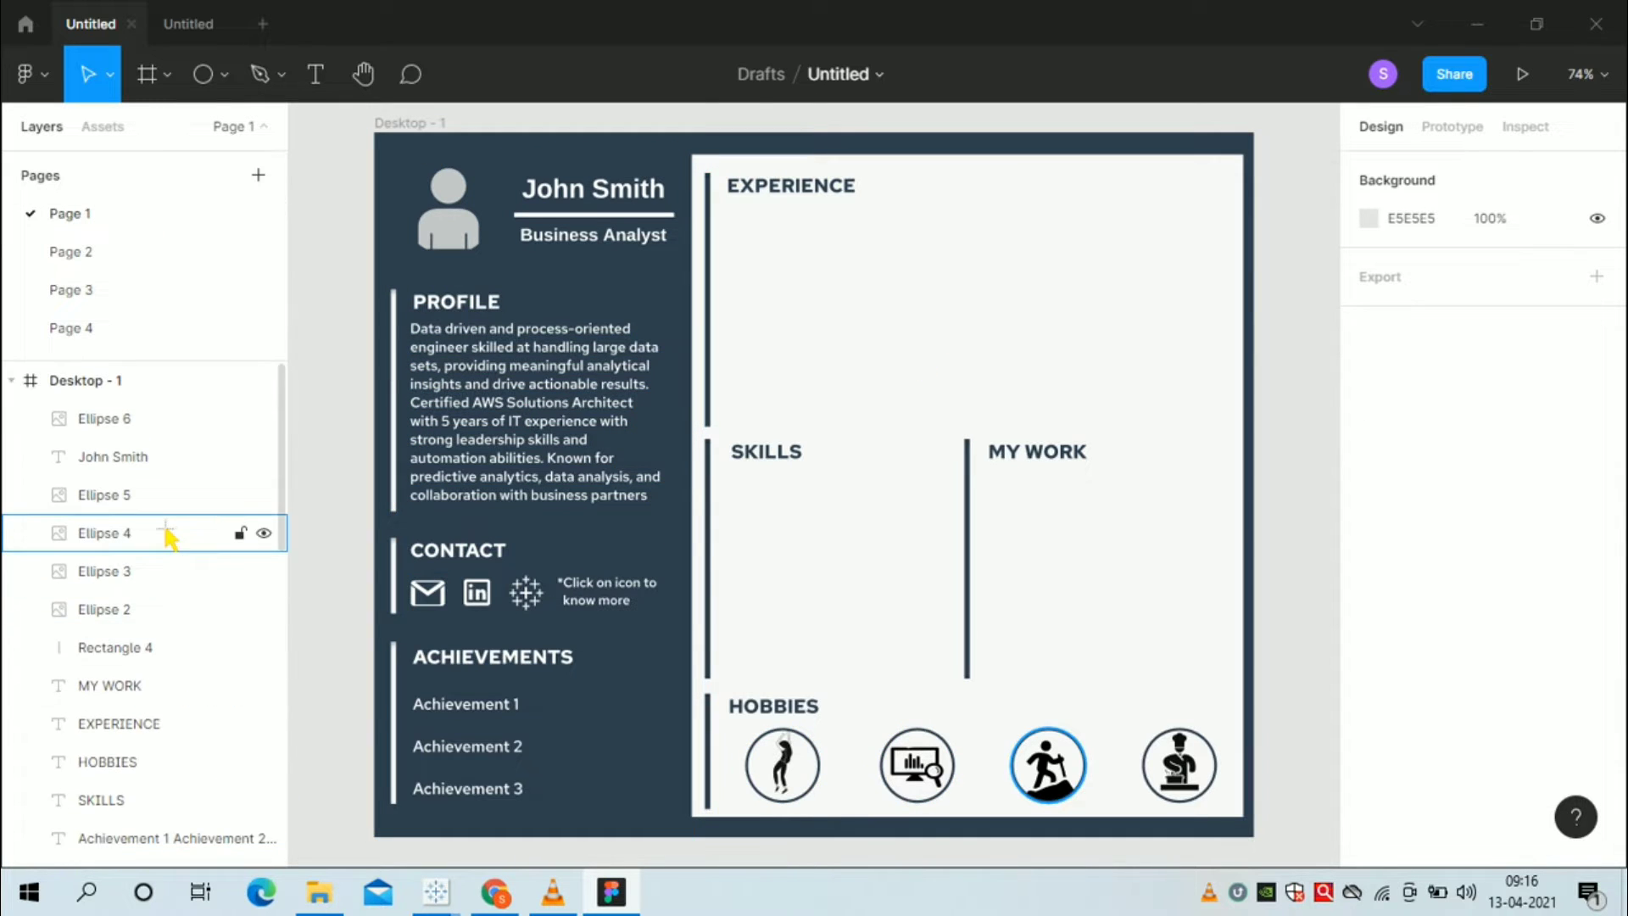
pyautogui.click(161, 384)
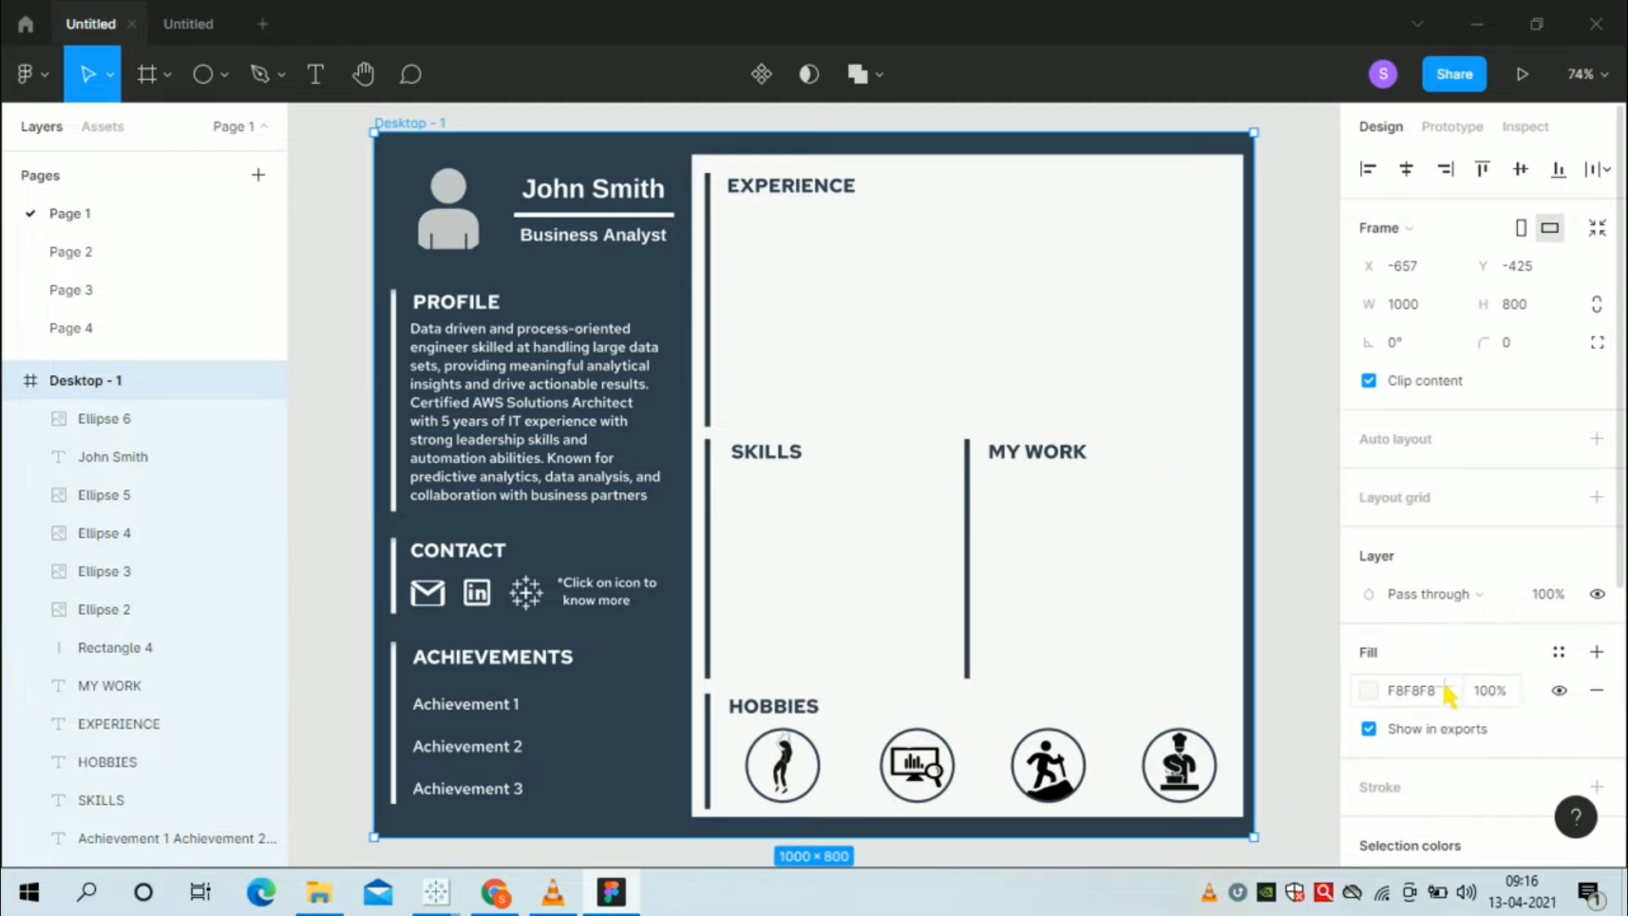
# - In the working file, set the fill color of the Desktop - 1 frame to F8F8F8
pyautogui.click(217, 23)
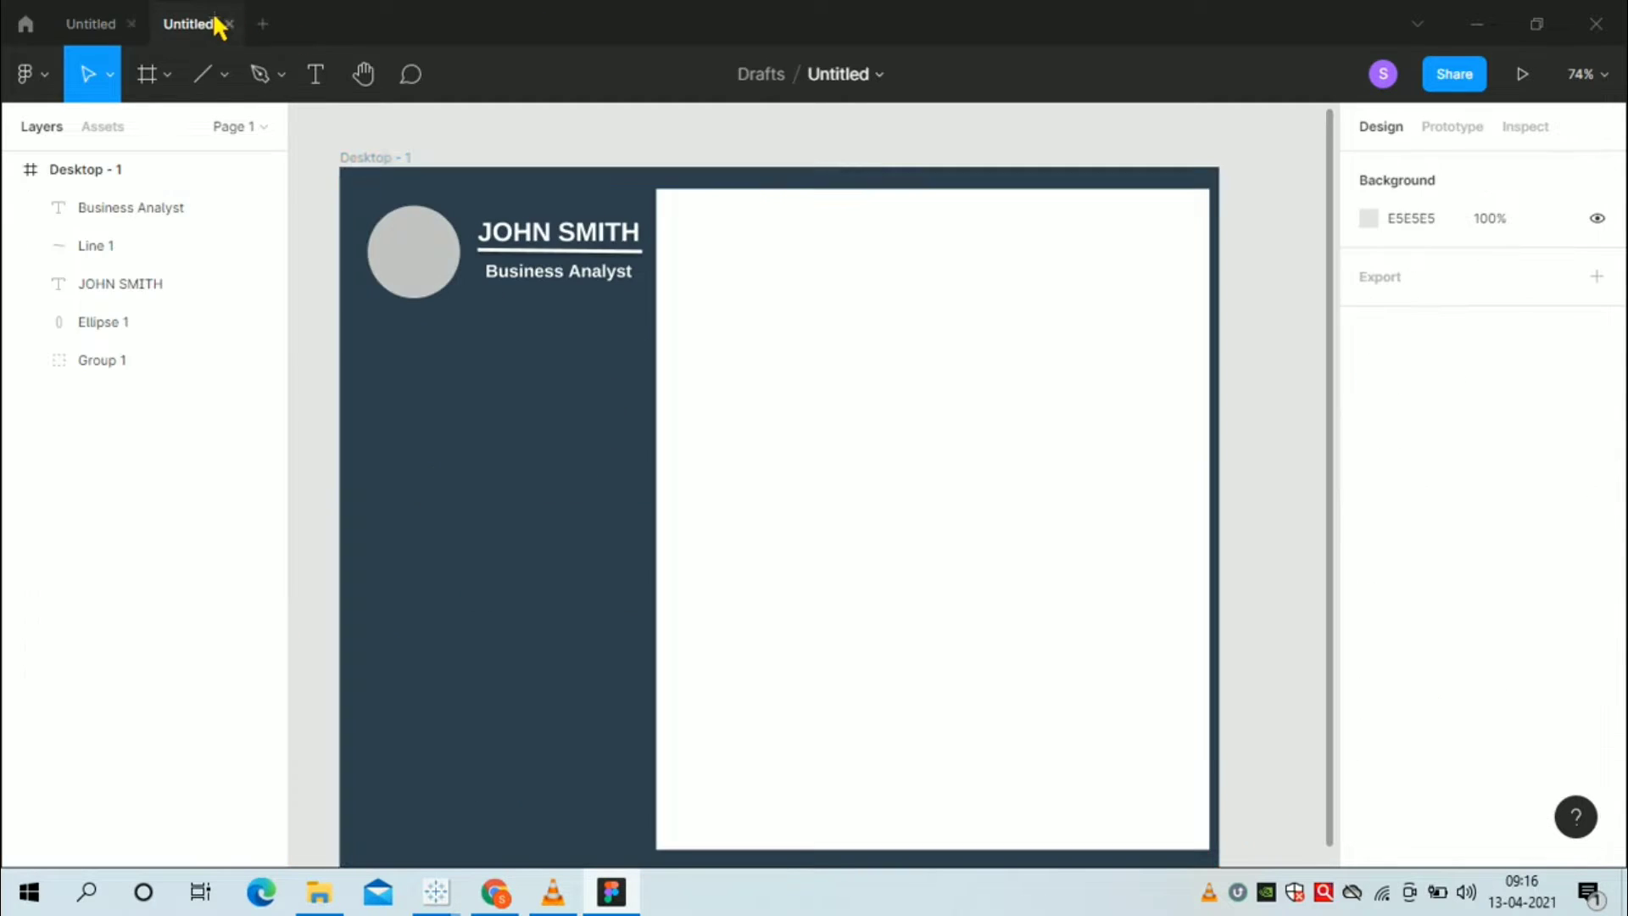
pyautogui.click(75, 179)
pyautogui.click(1412, 691)
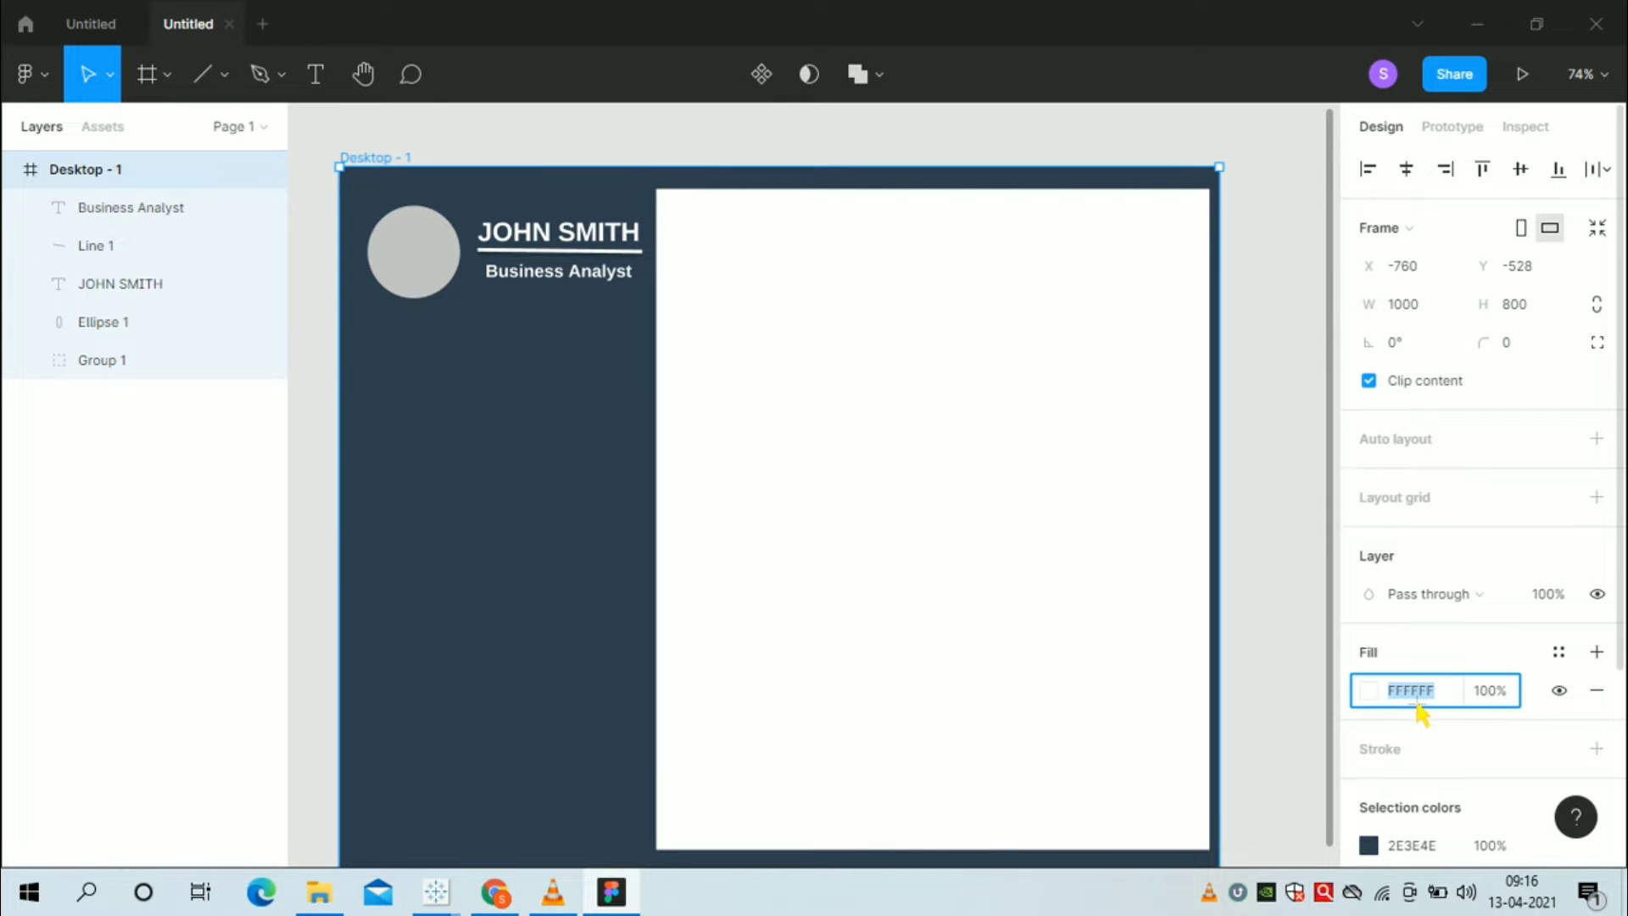
pyautogui.write('f8f8f8')
pyautogui.press('Return')
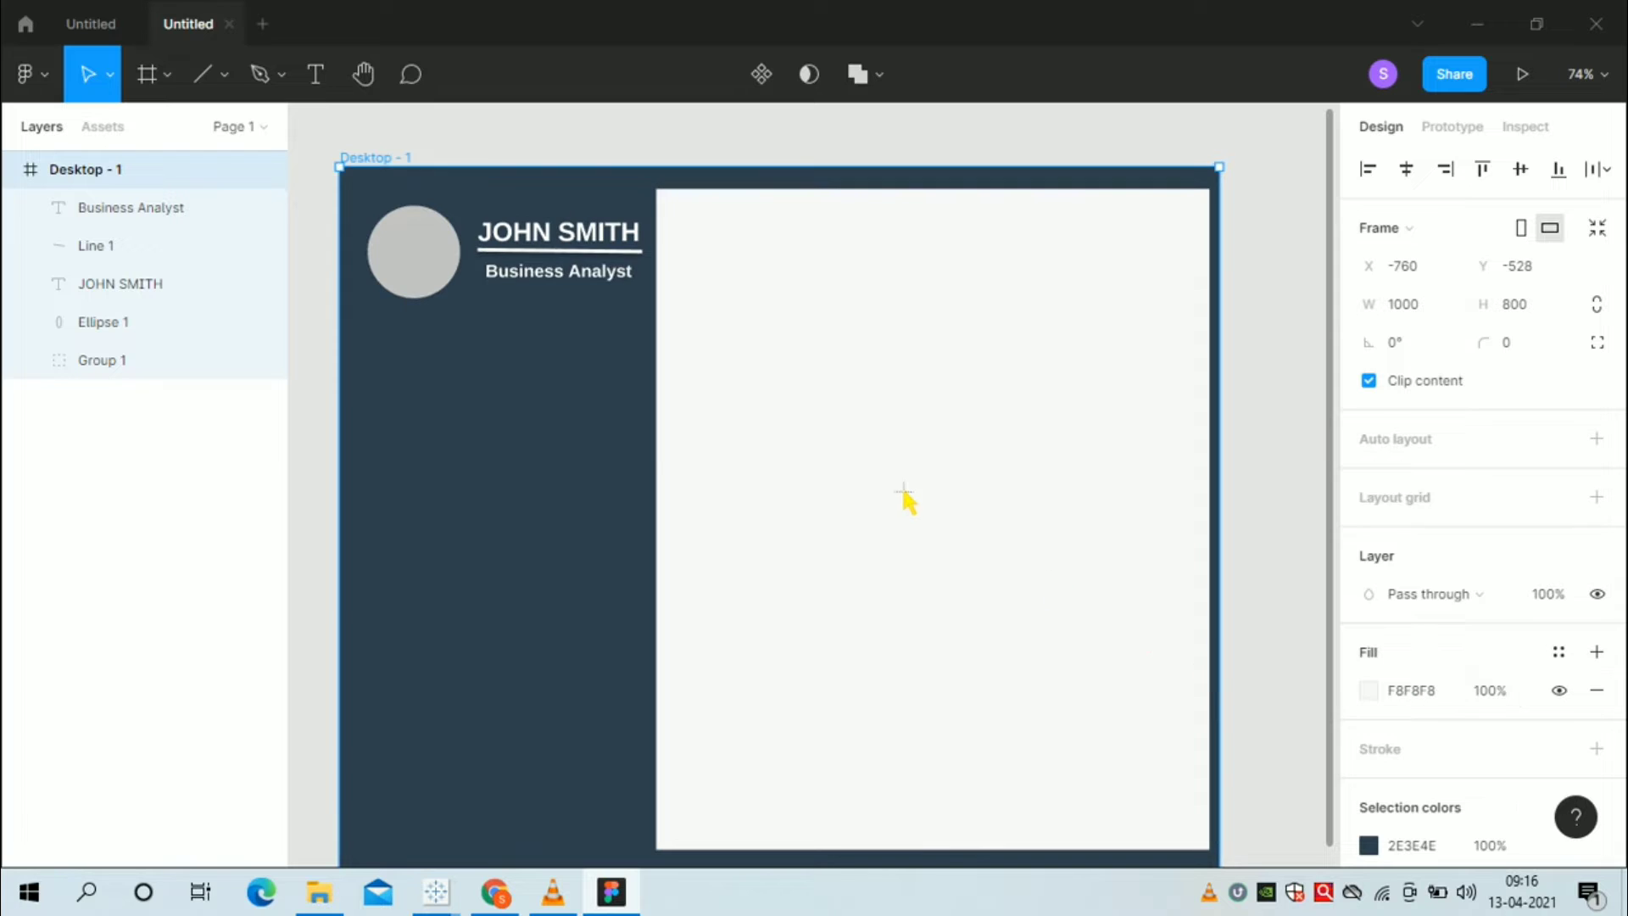
pyautogui.press('Escape')
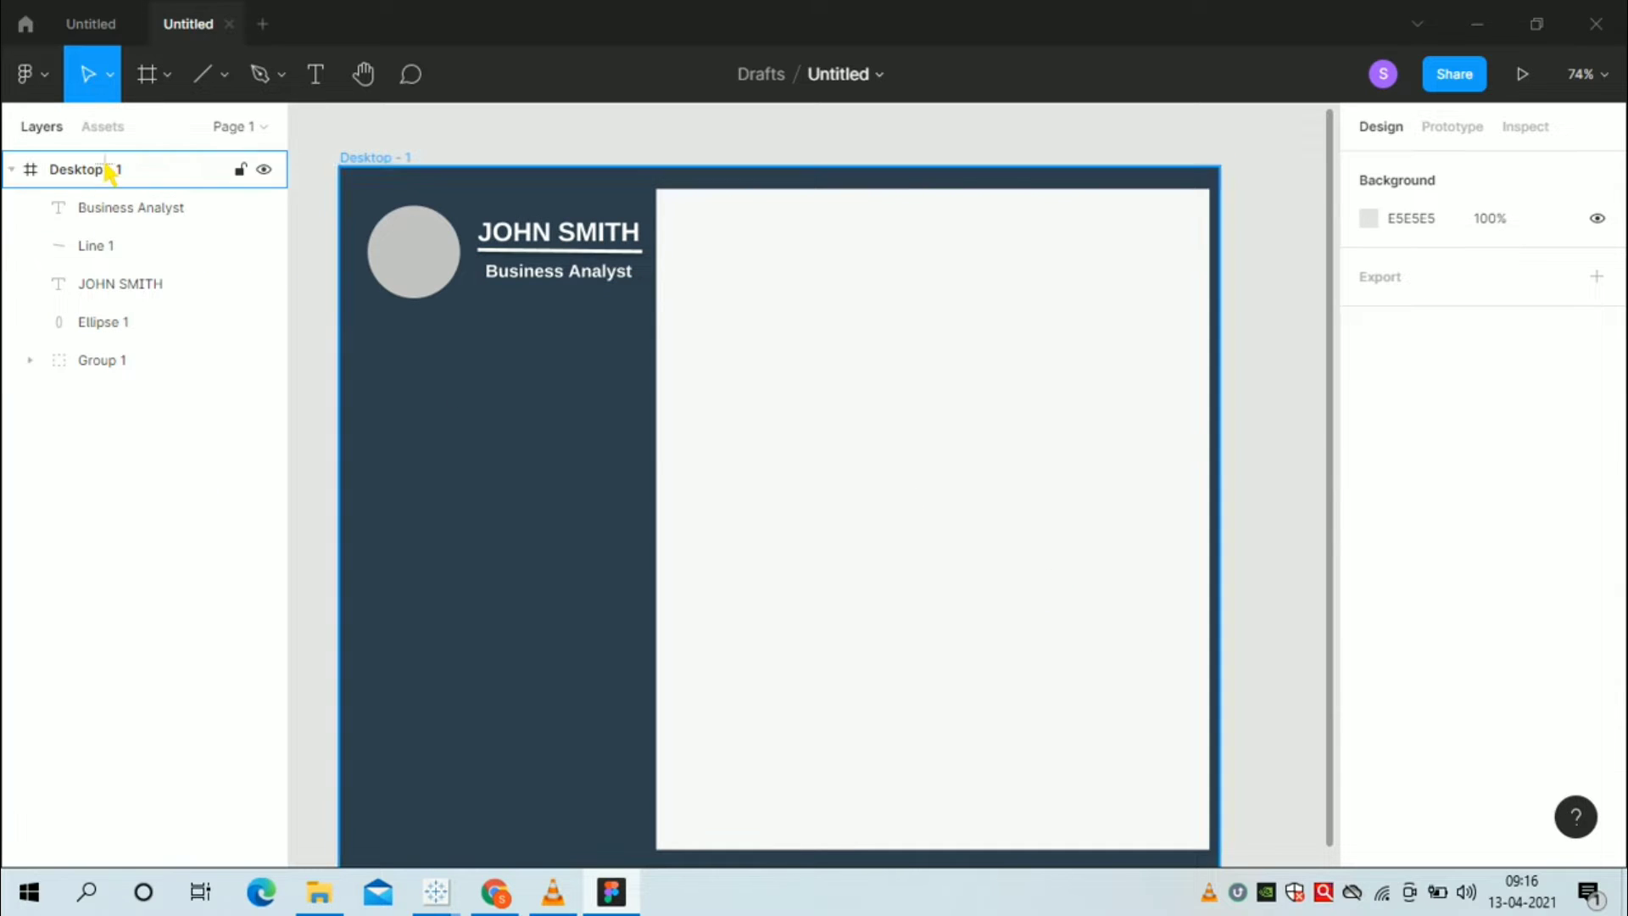
# - Draw a vertical line about 196 long in the sidebar below the profile circle, near its outer edge, and set its rotation to 90°
pyautogui.click(224, 76)
pyautogui.click(217, 165)
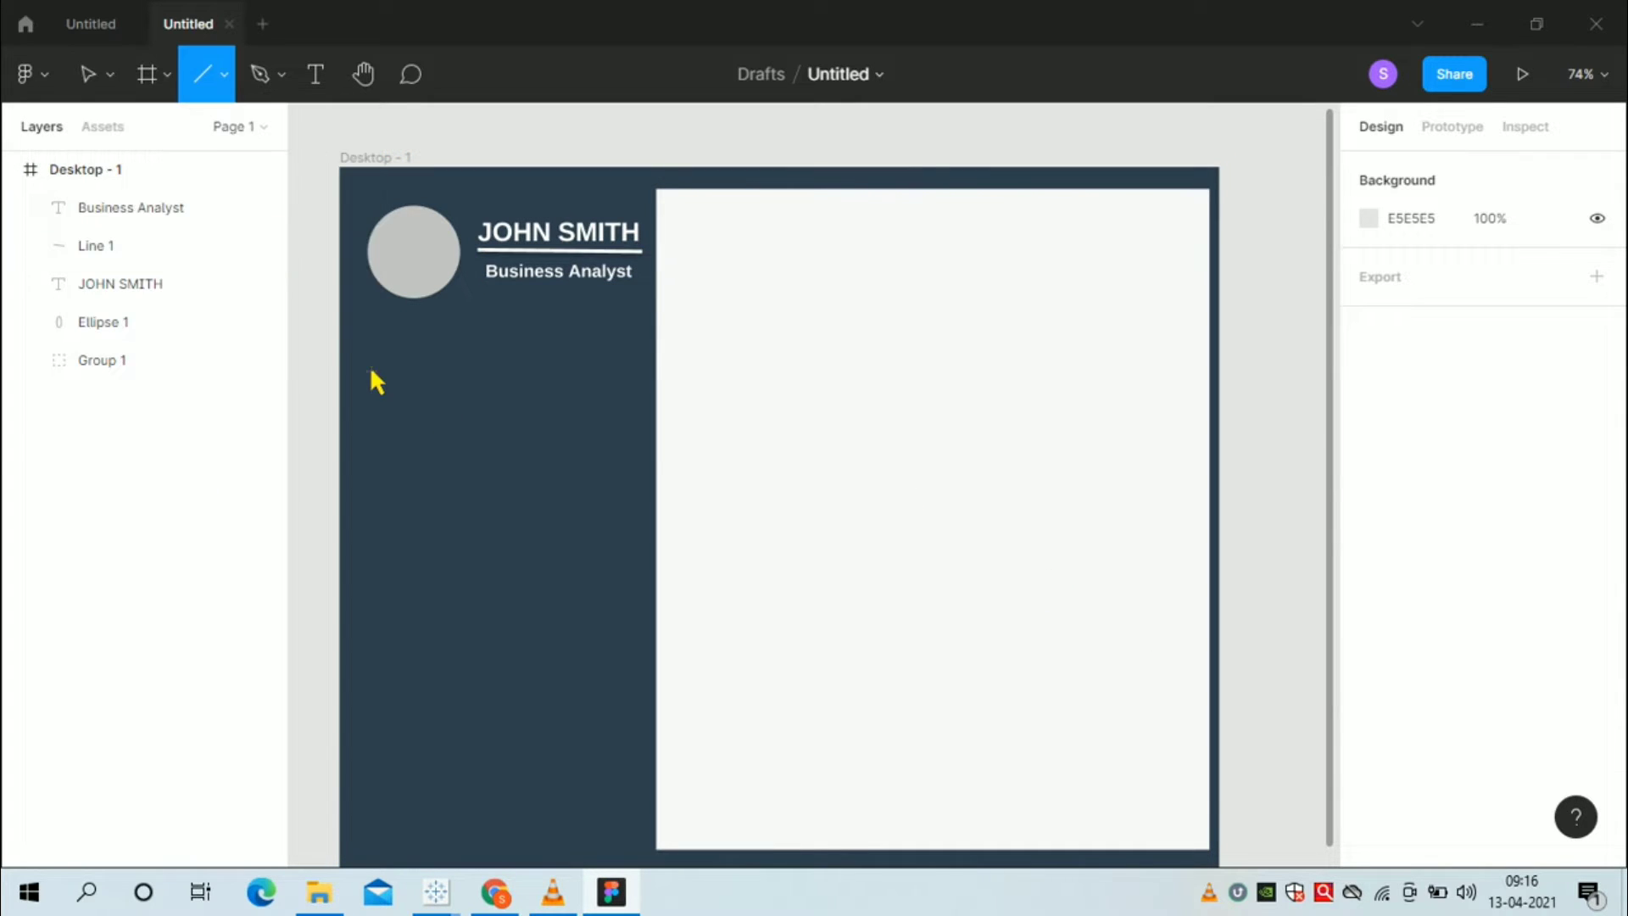
pyautogui.moveTo(365, 340); pyautogui.dragTo(363, 517)
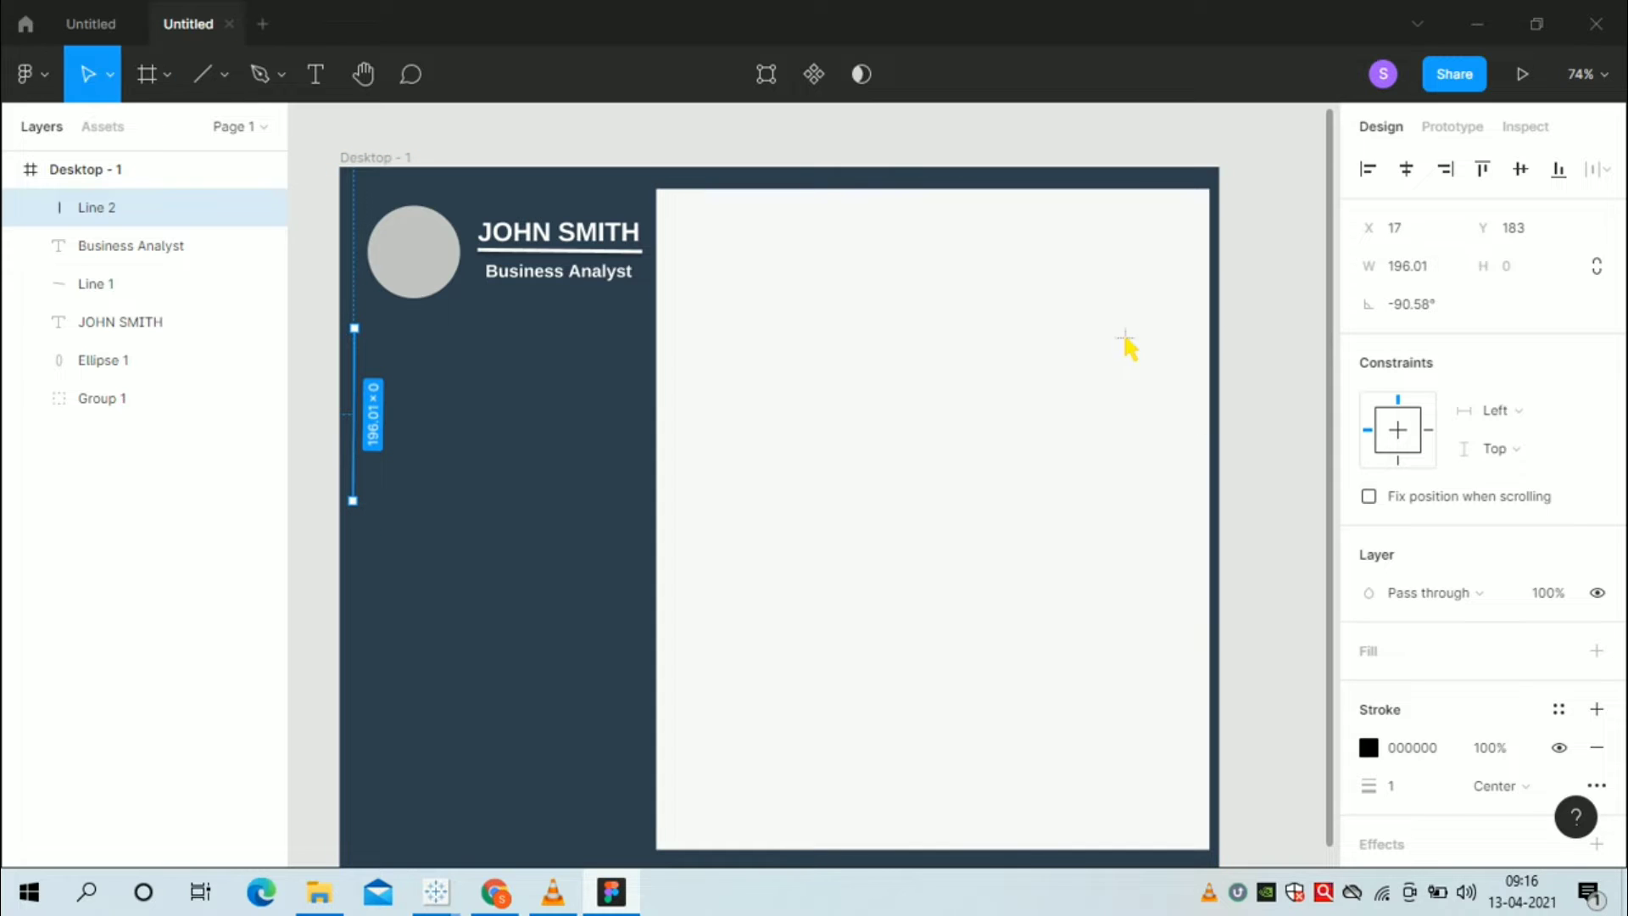
pyautogui.click(1447, 320)
pyautogui.write('90')
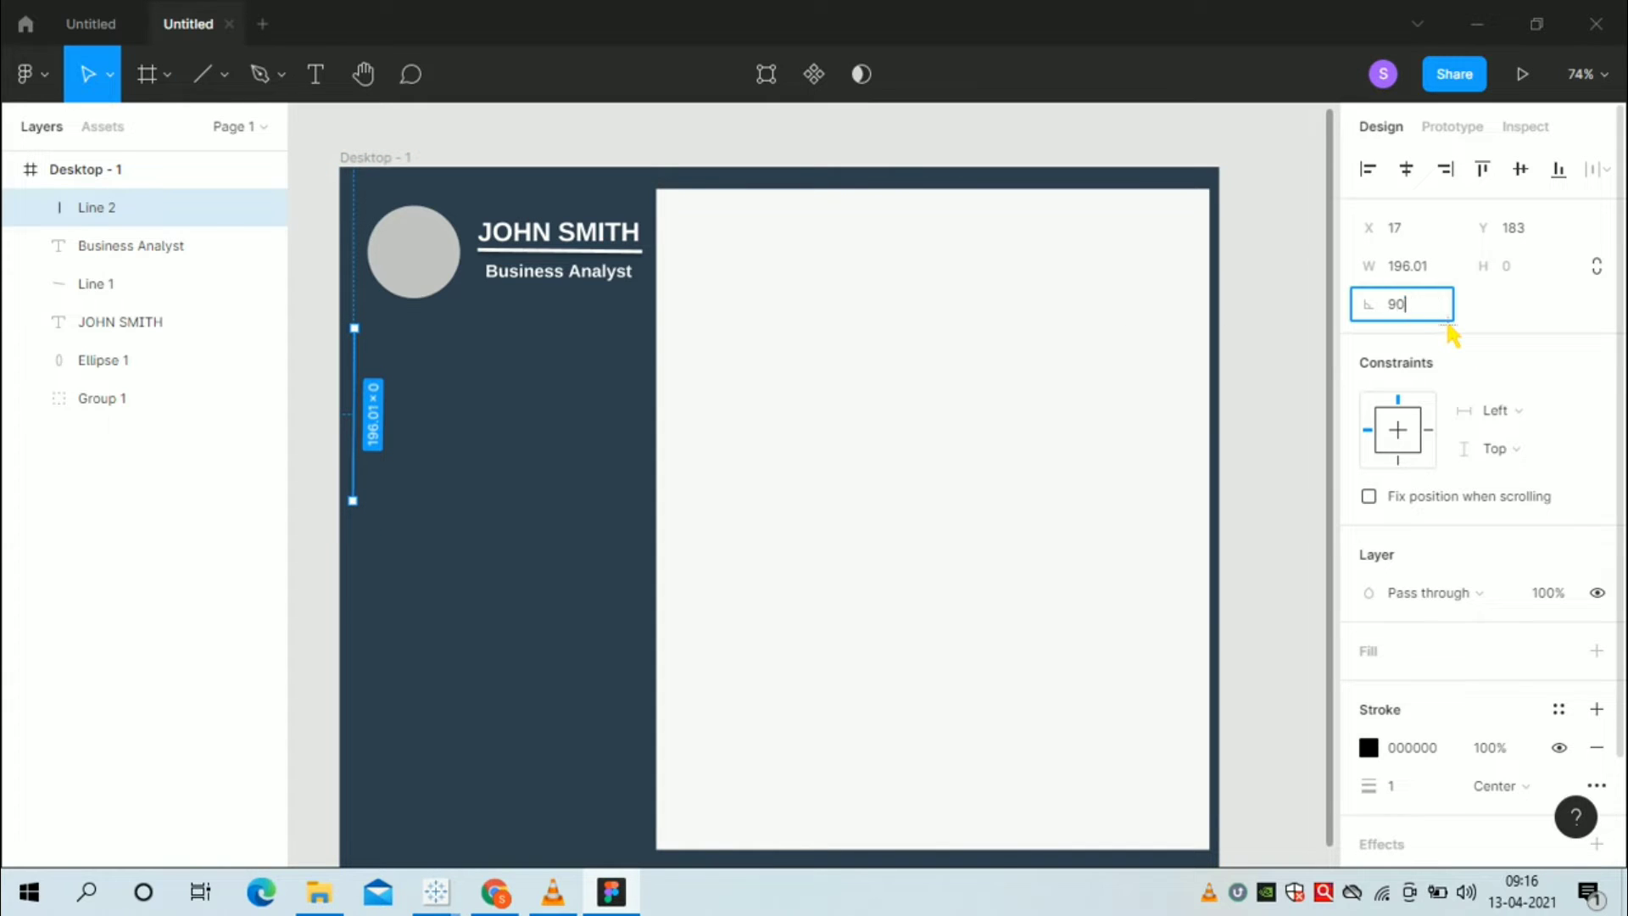
pyautogui.press('Return')
# - Set the stroke of the vertical sidebar line to thickness 5 and color 000000
pyautogui.click(1432, 797)
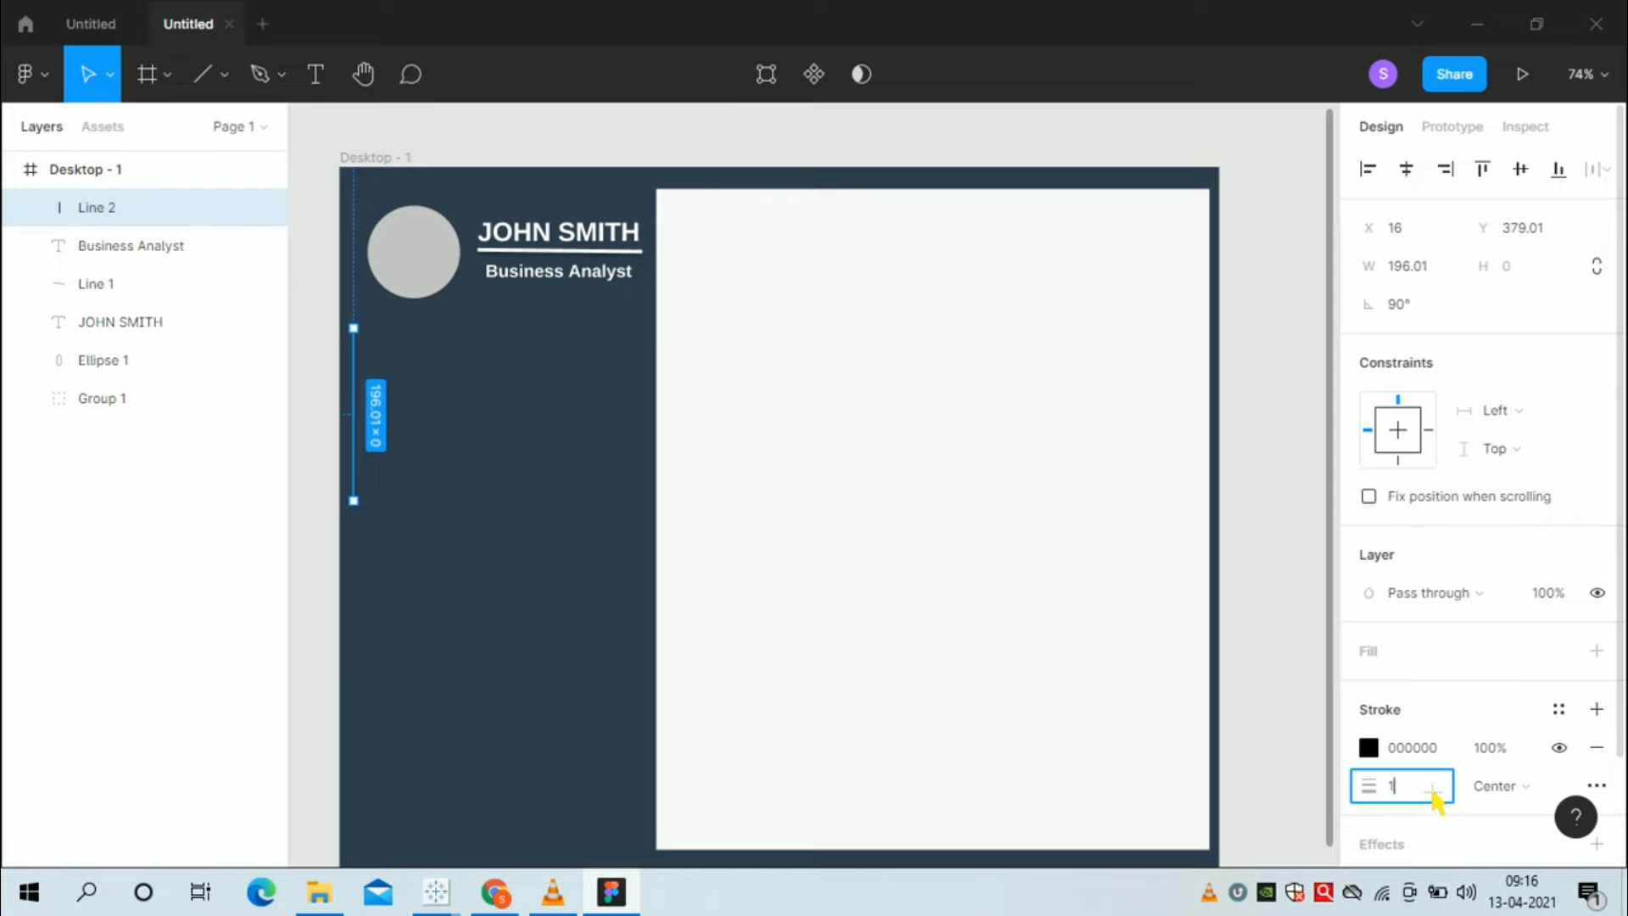
pyautogui.write('5')
pyautogui.press('Return')
pyautogui.click(1408, 748)
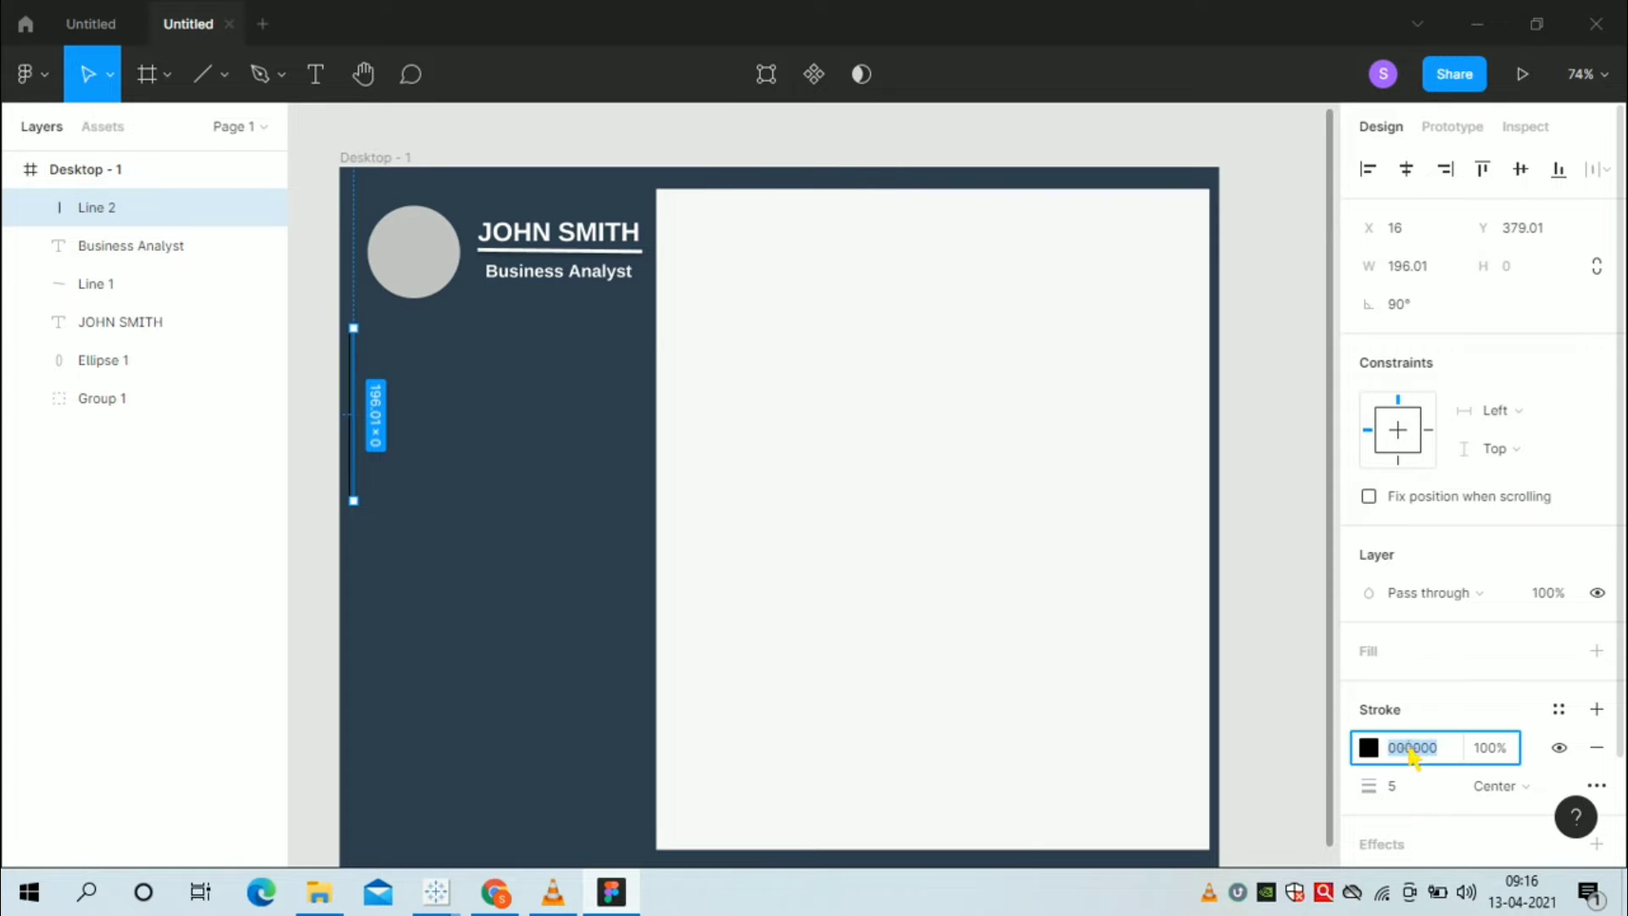
pyautogui.write('0')
pyautogui.press('Return')
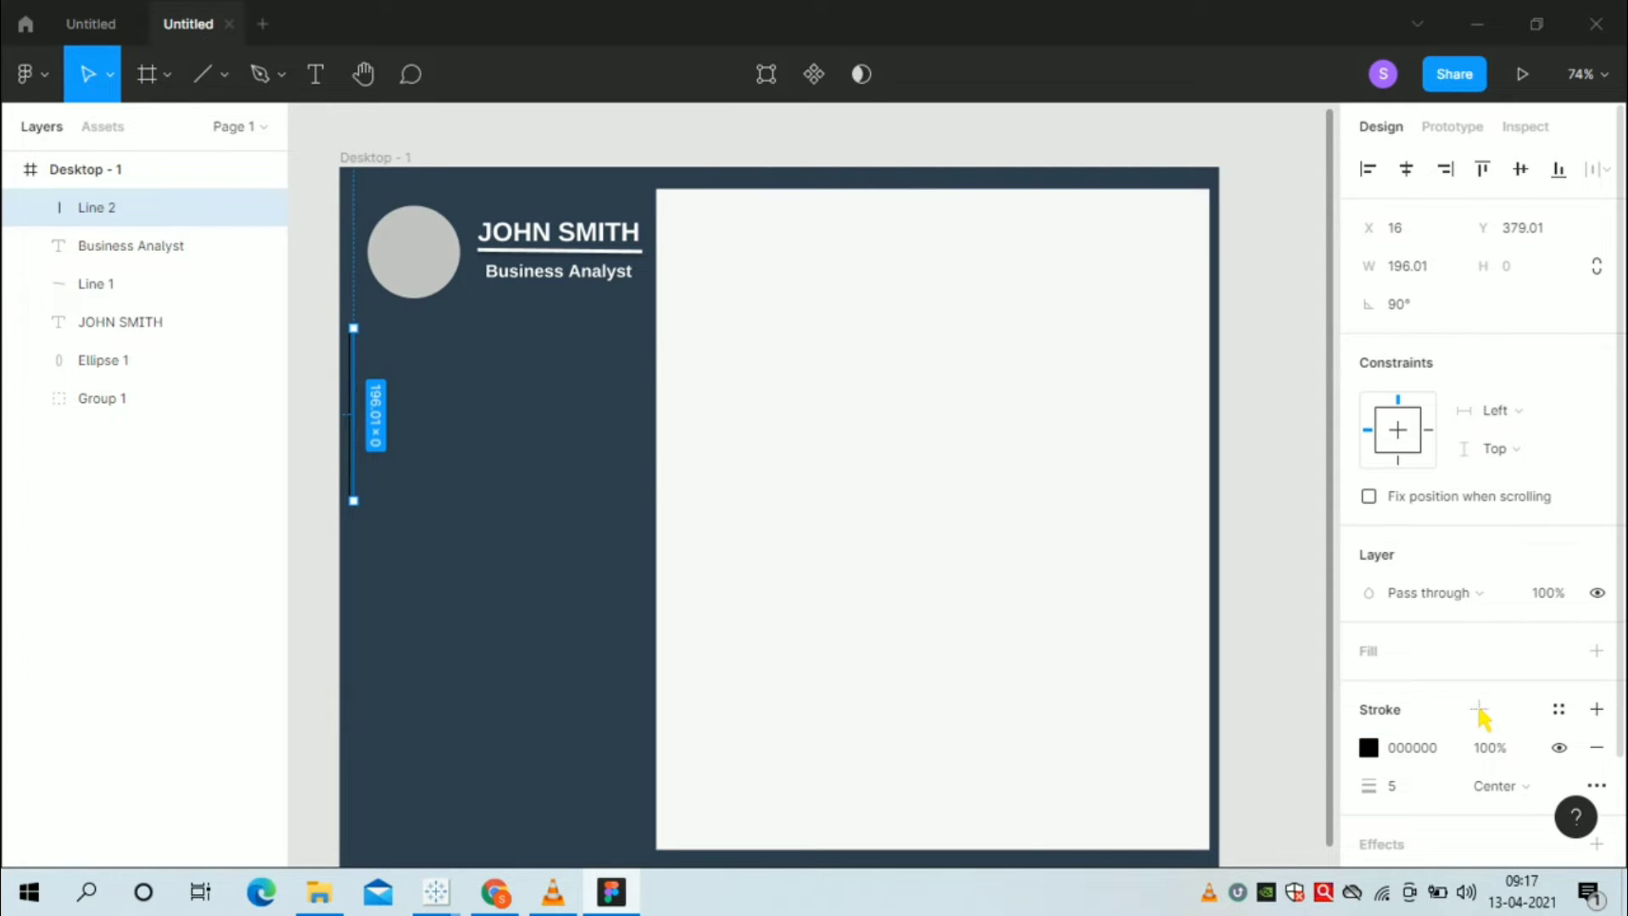
# - Set the stroke color of the vertical sidebar line to FFFFFF and add an Inner shadow effect
pyautogui.click(1440, 752)
pyautogui.write('ffffff')
pyautogui.press('Return')
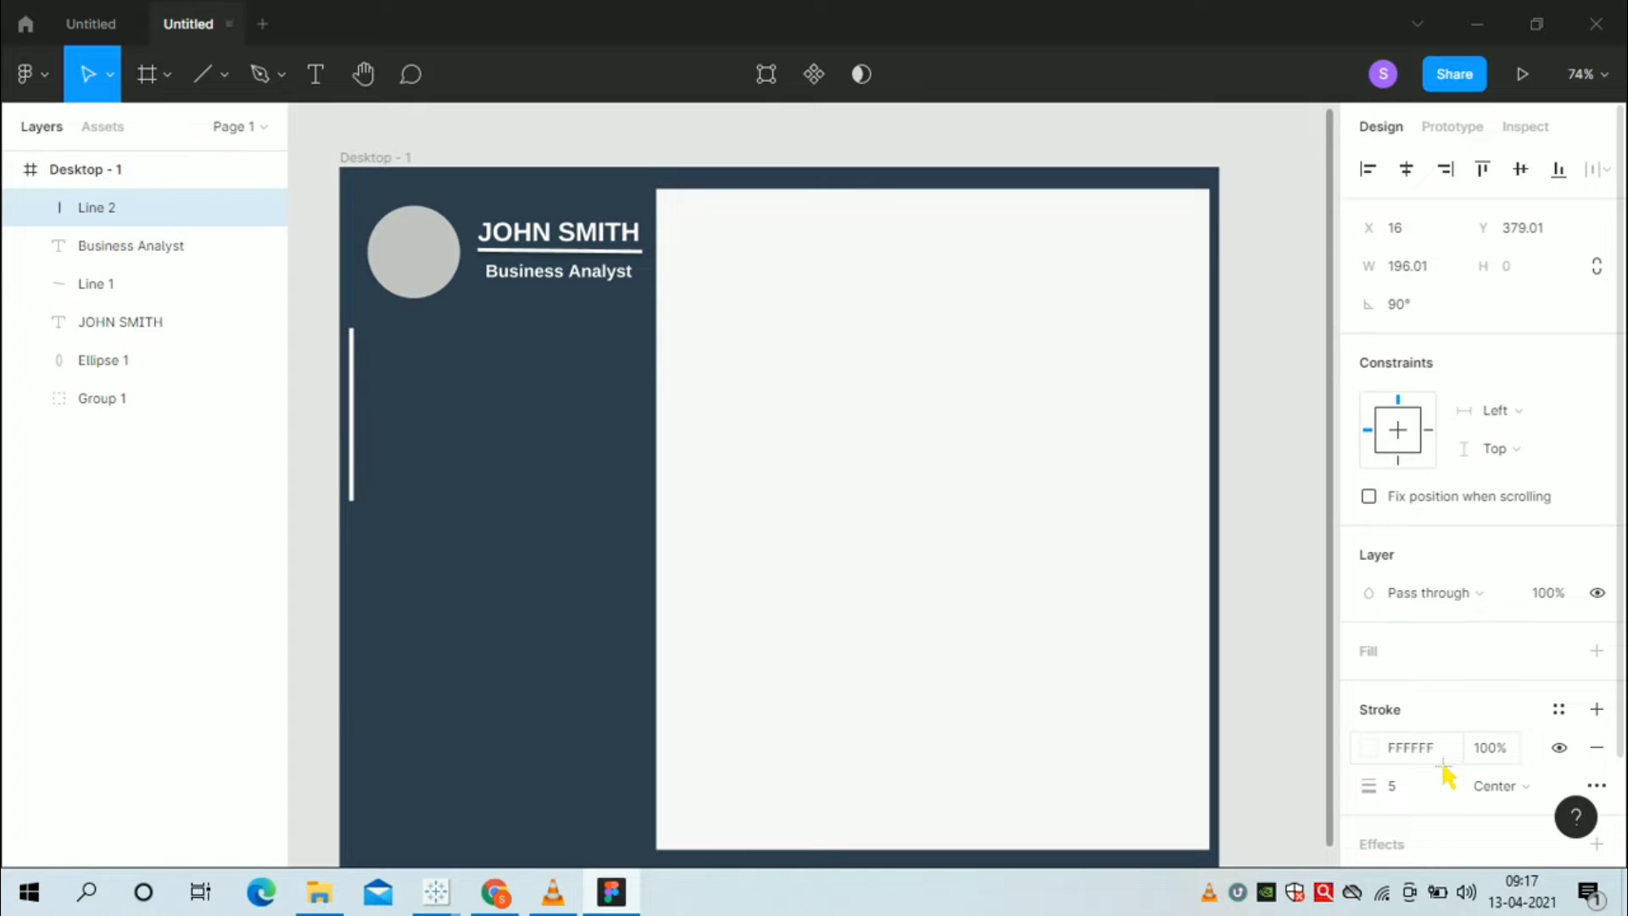
pyautogui.scroll(-2, 1484, 755)
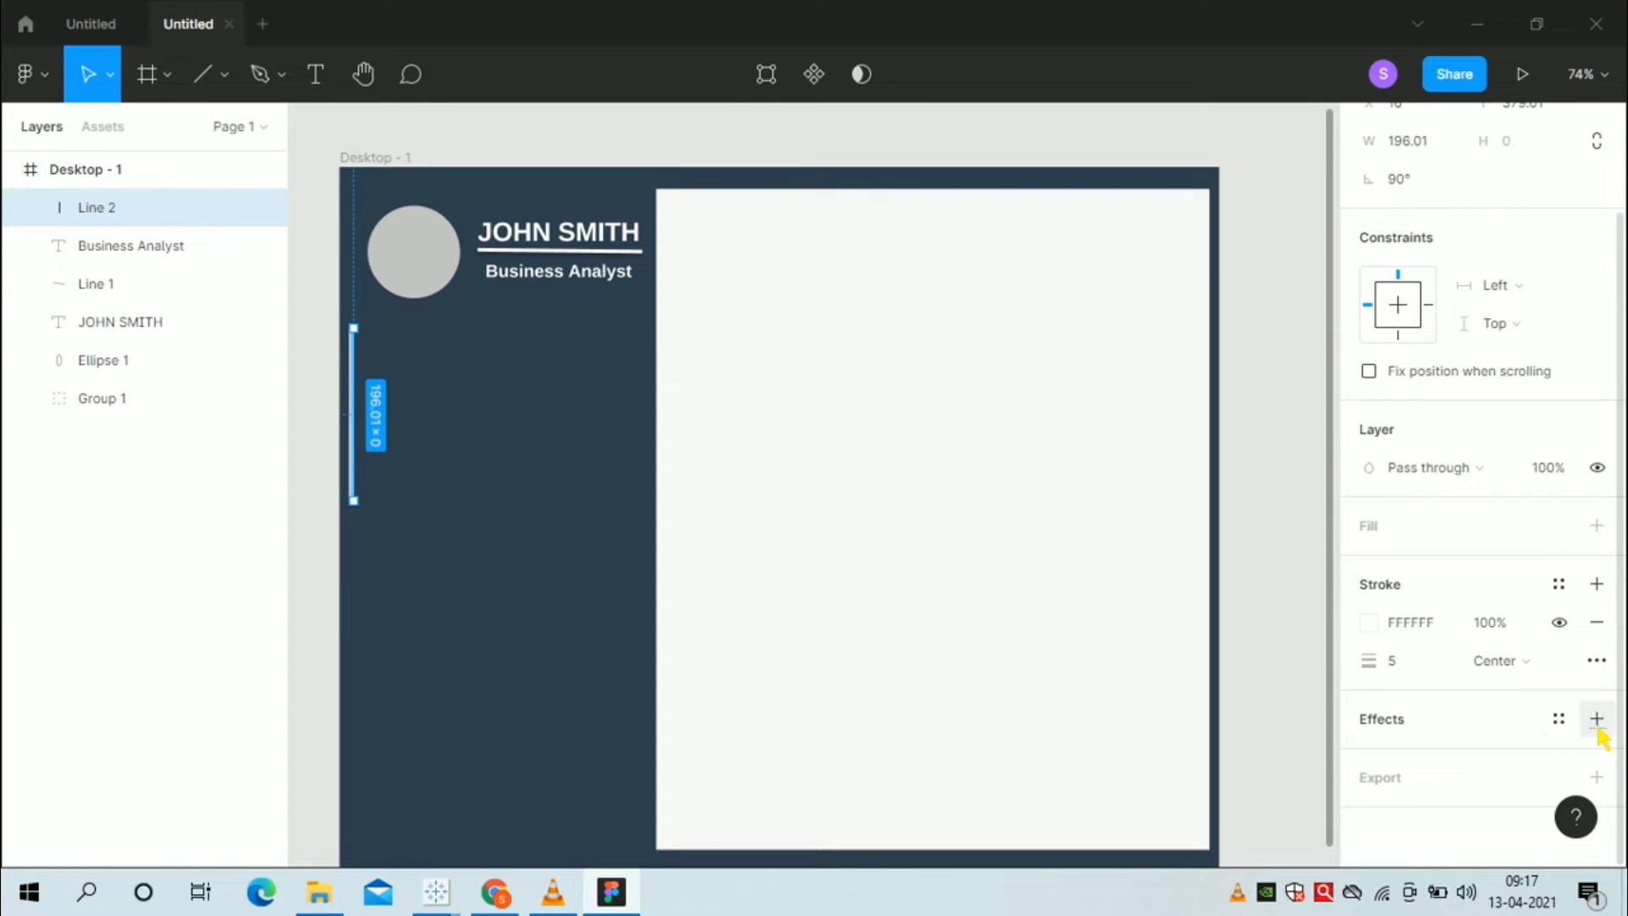
pyautogui.click(1598, 720)
pyautogui.click(1519, 757)
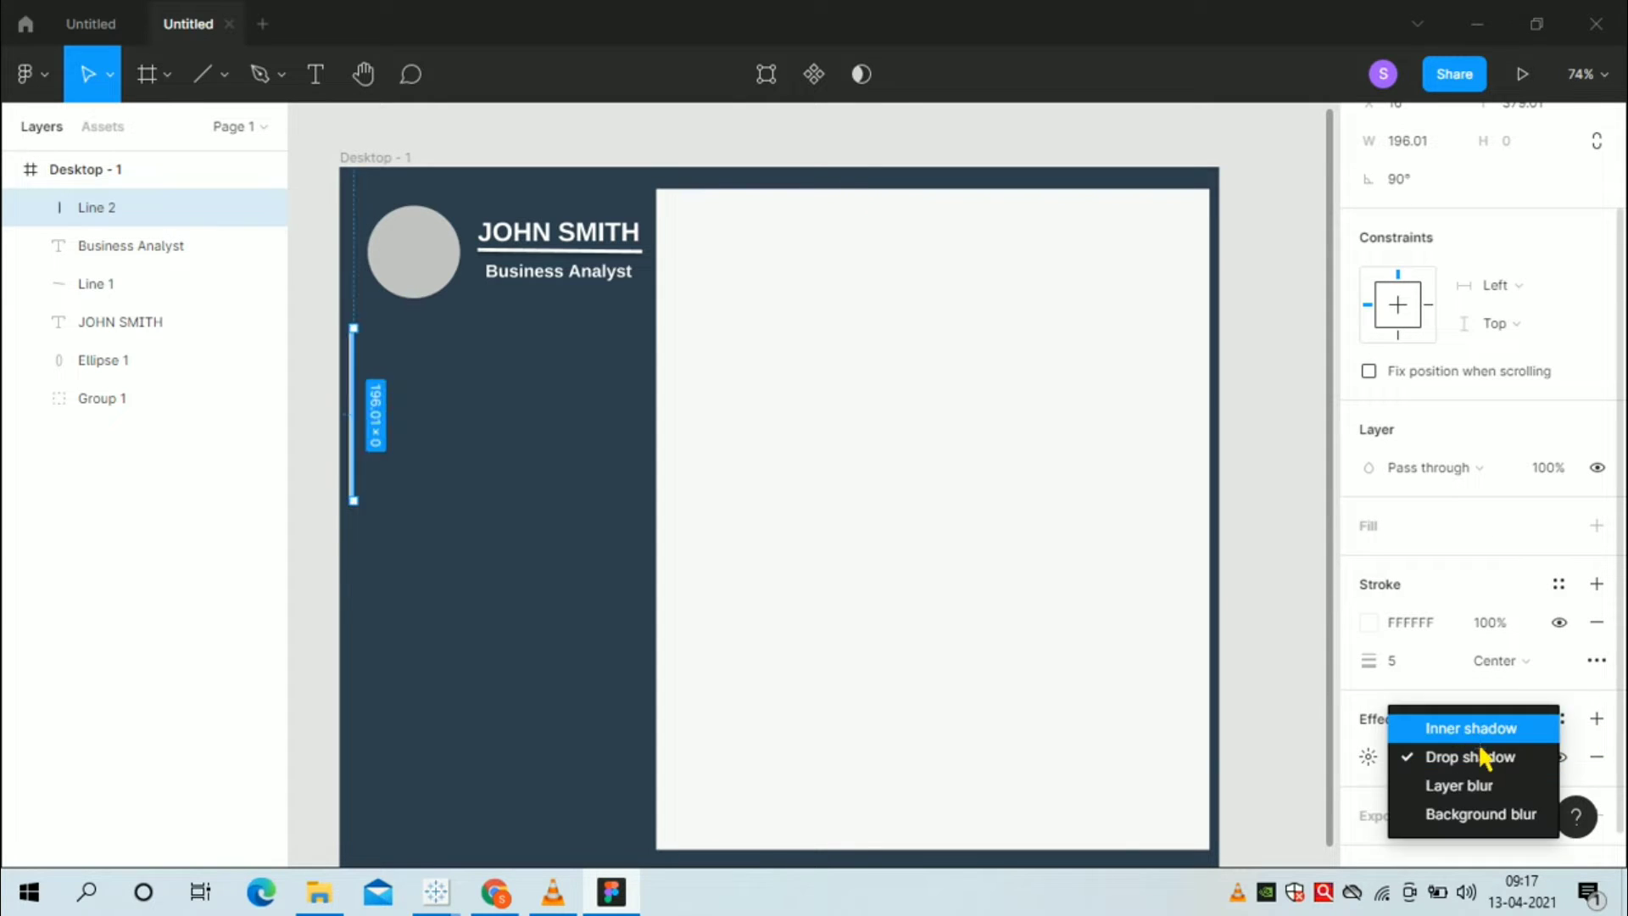
pyautogui.click(1482, 726)
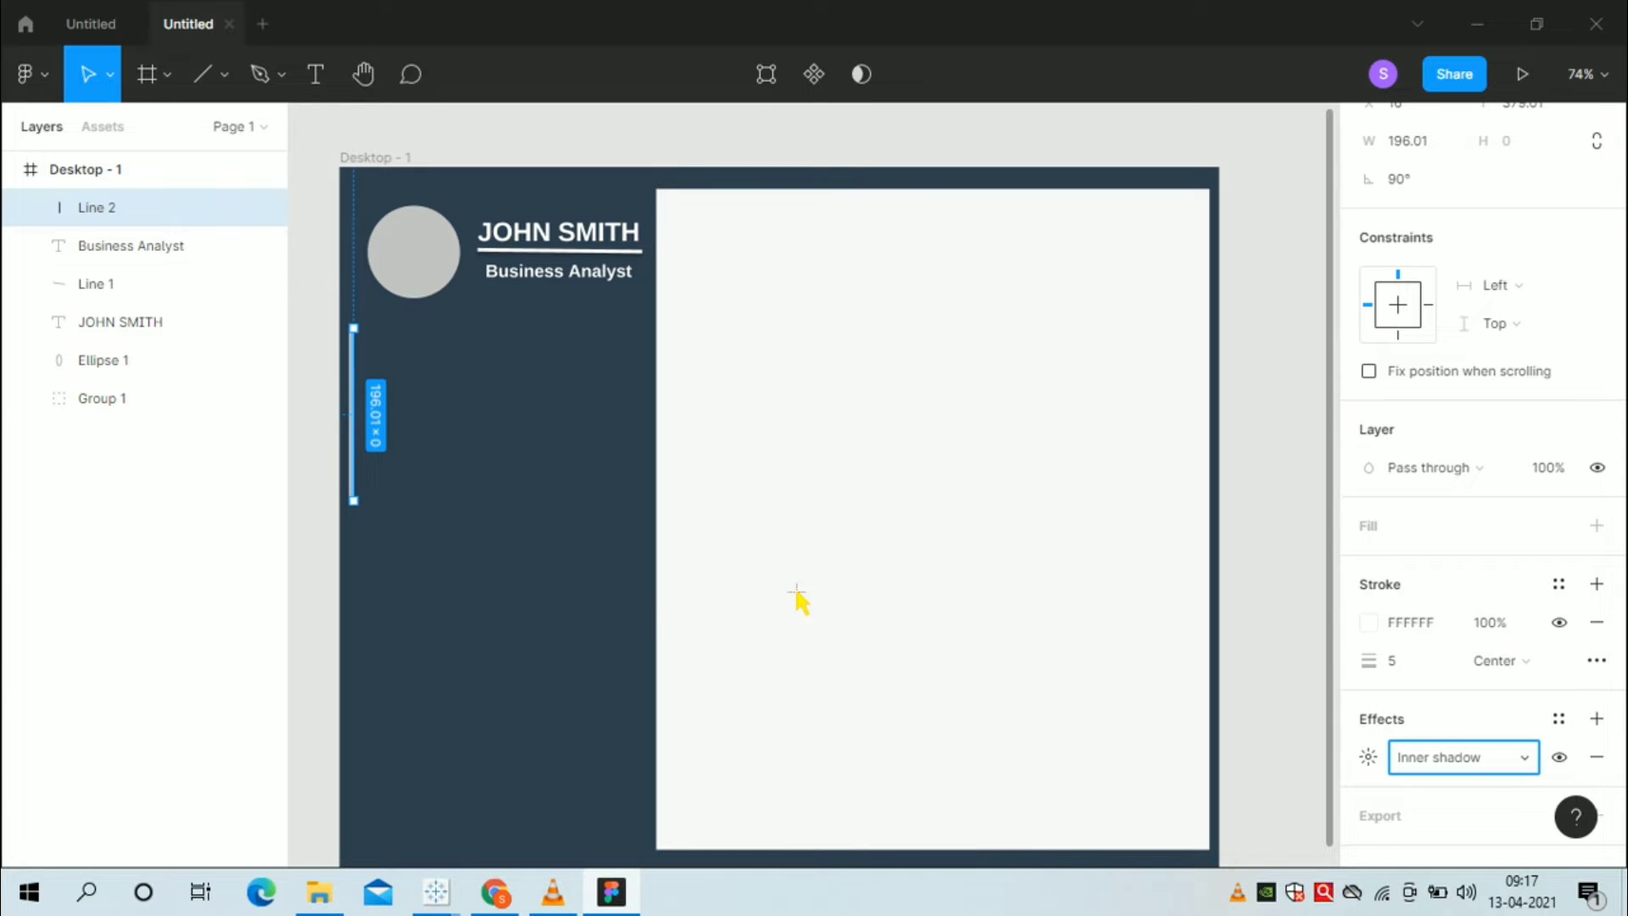
pyautogui.click(851, 598)
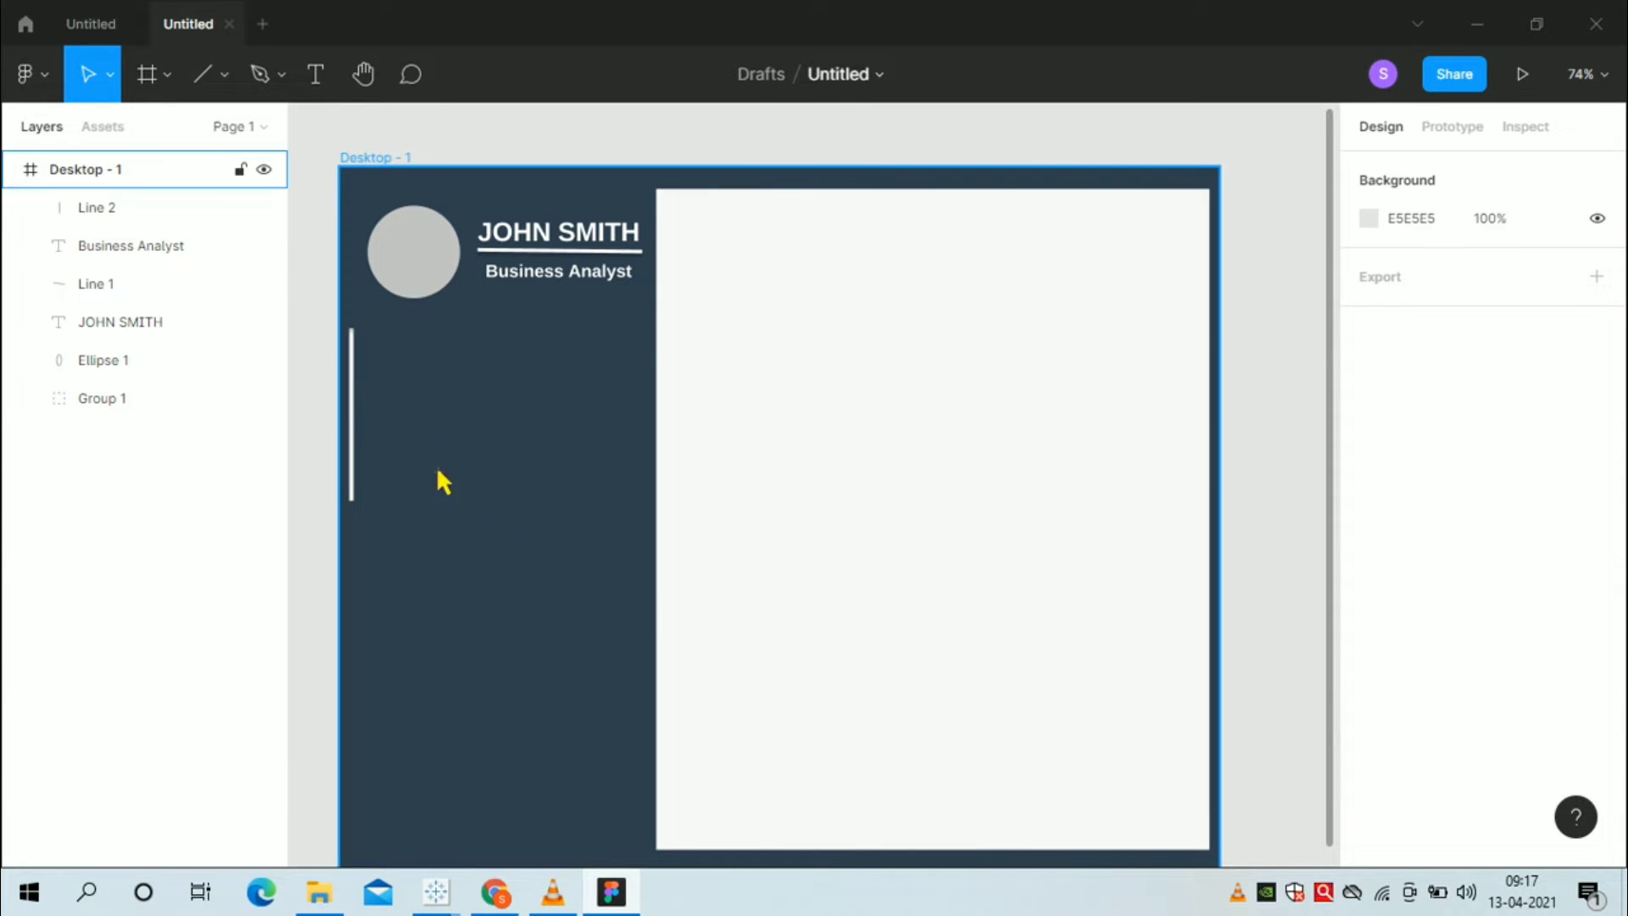
# - Move the vertical sidebar line slightly inward and down to X 24, Y 398.01 and set its stroke thickness to 6
pyautogui.click(364, 416)
pyautogui.moveTo(369, 424)
pyautogui.mouseDown()
pyautogui.moveTo(378, 440)
pyautogui.moveTo(370, 427)
pyautogui.mouseUp()
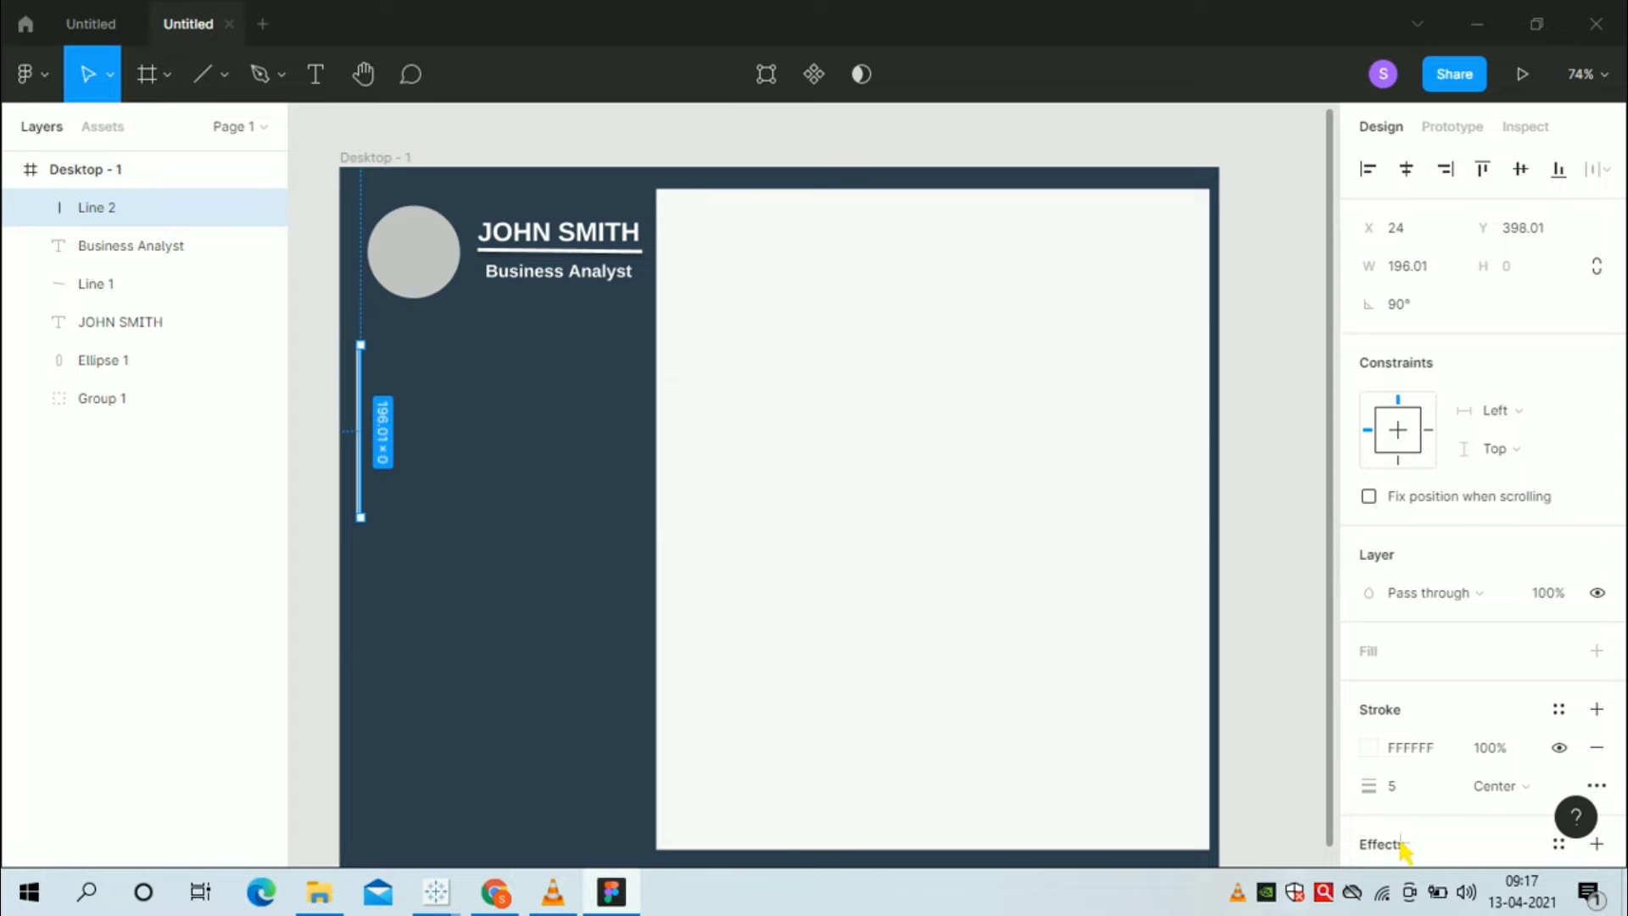
pyautogui.click(1426, 795)
pyautogui.write('6')
pyautogui.press('Return')
pyautogui.click(753, 585)
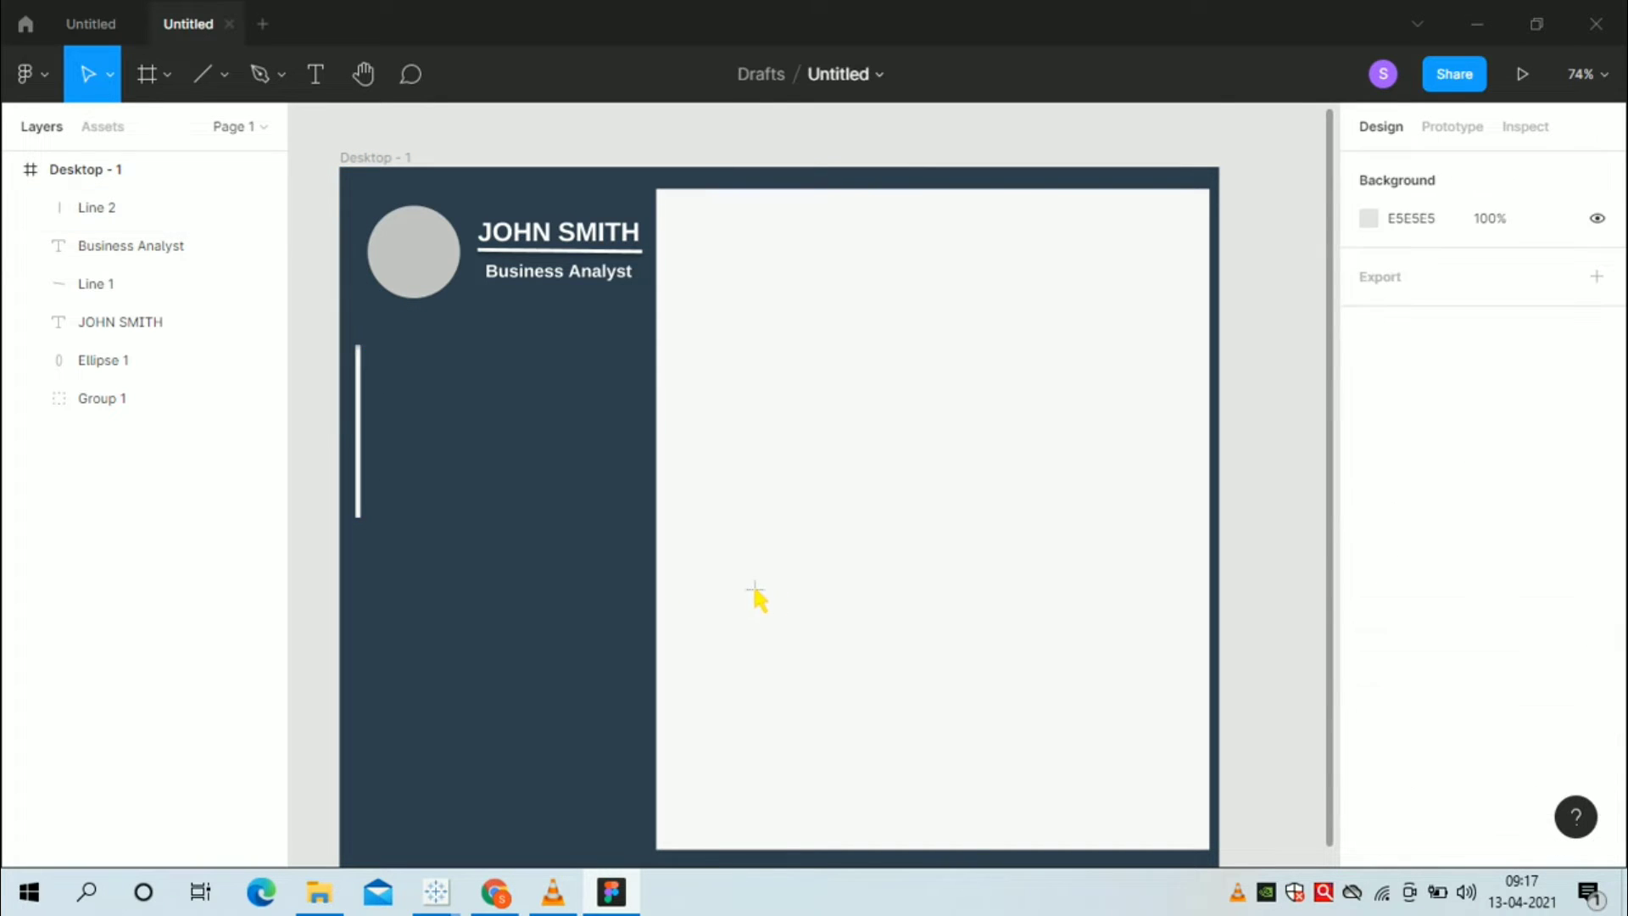
# - Add a text box about 253 × 57 beside the upper end of the vertical sidebar line, reading PROFILE
pyautogui.click(316, 74)
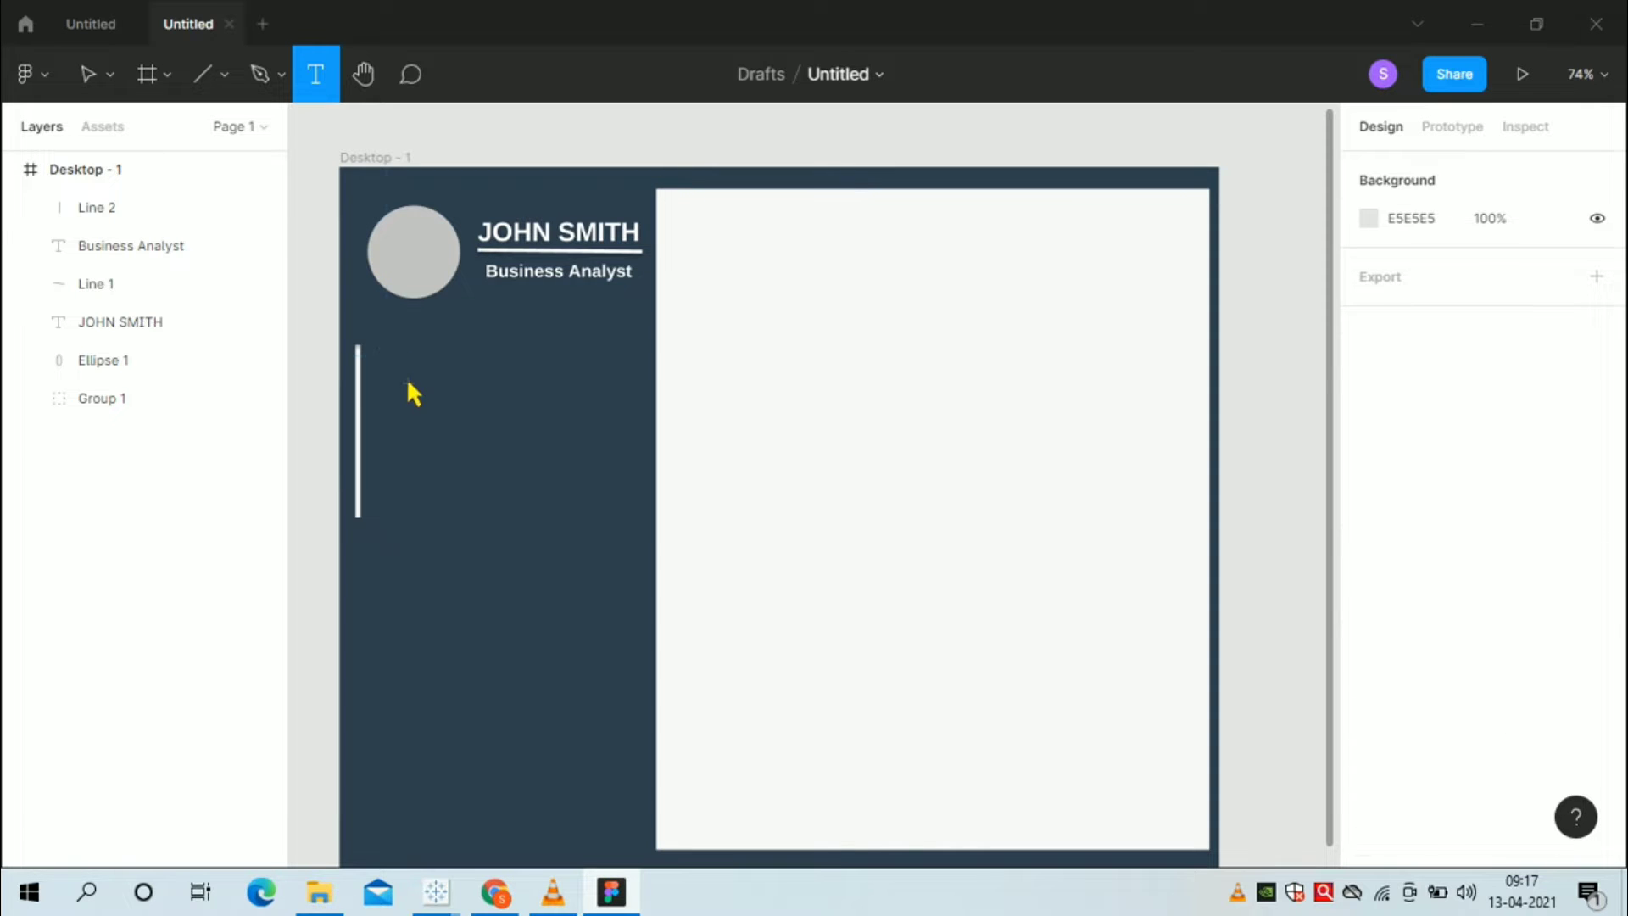
pyautogui.moveTo(375, 338); pyautogui.dragTo(606, 394)
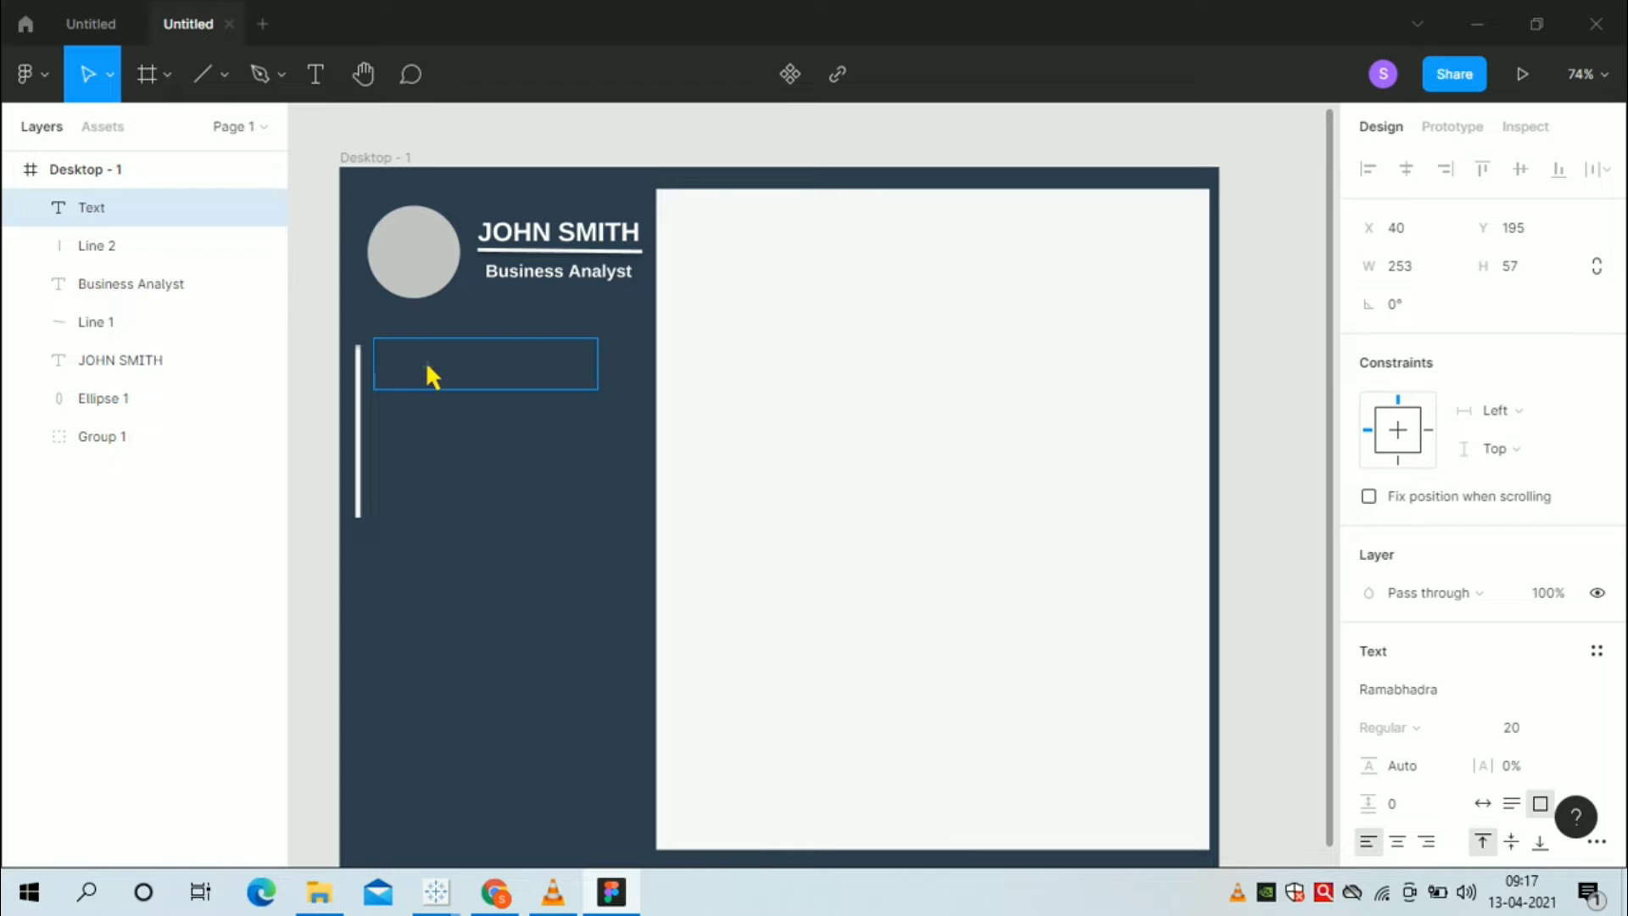
pyautogui.click(88, 24)
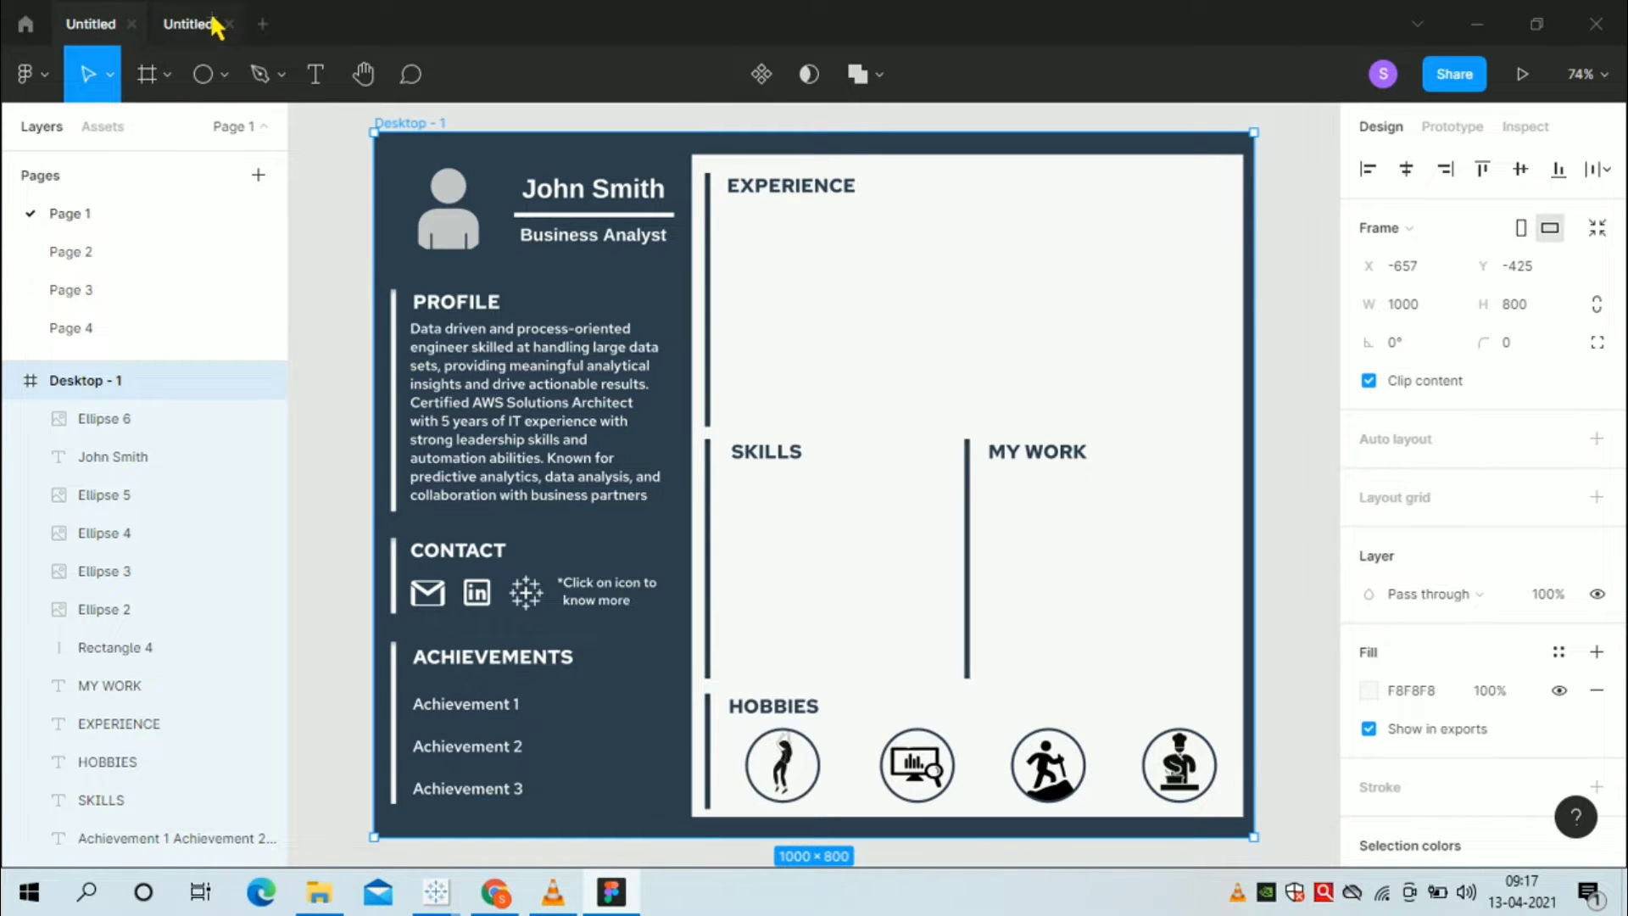
pyautogui.click(190, 24)
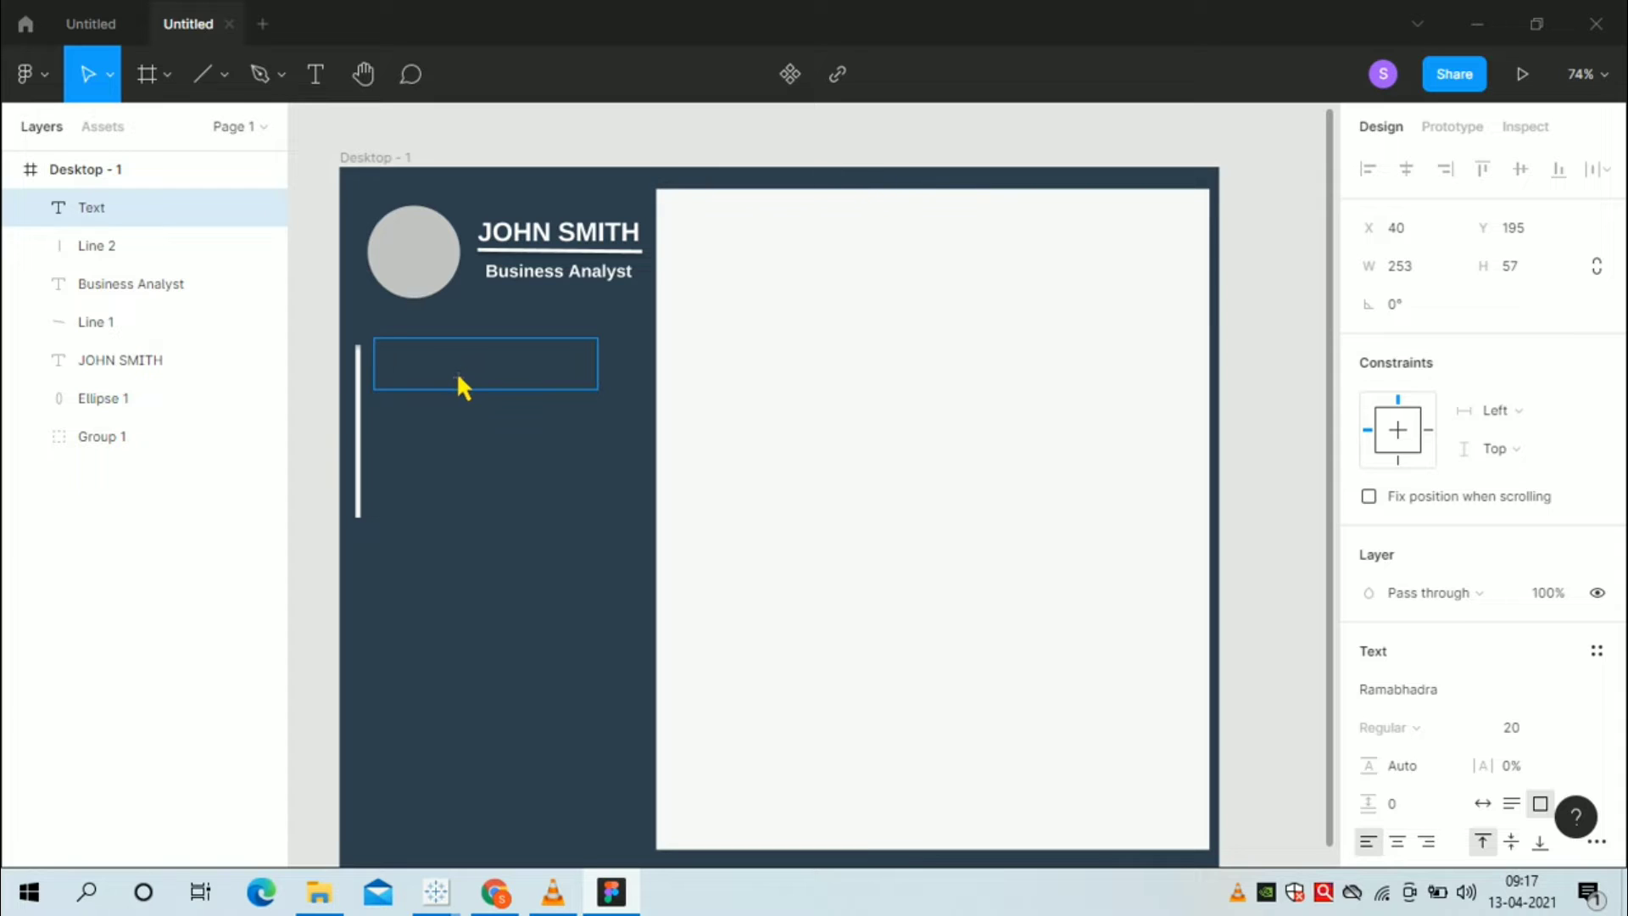
pyautogui.write('PROFILE')
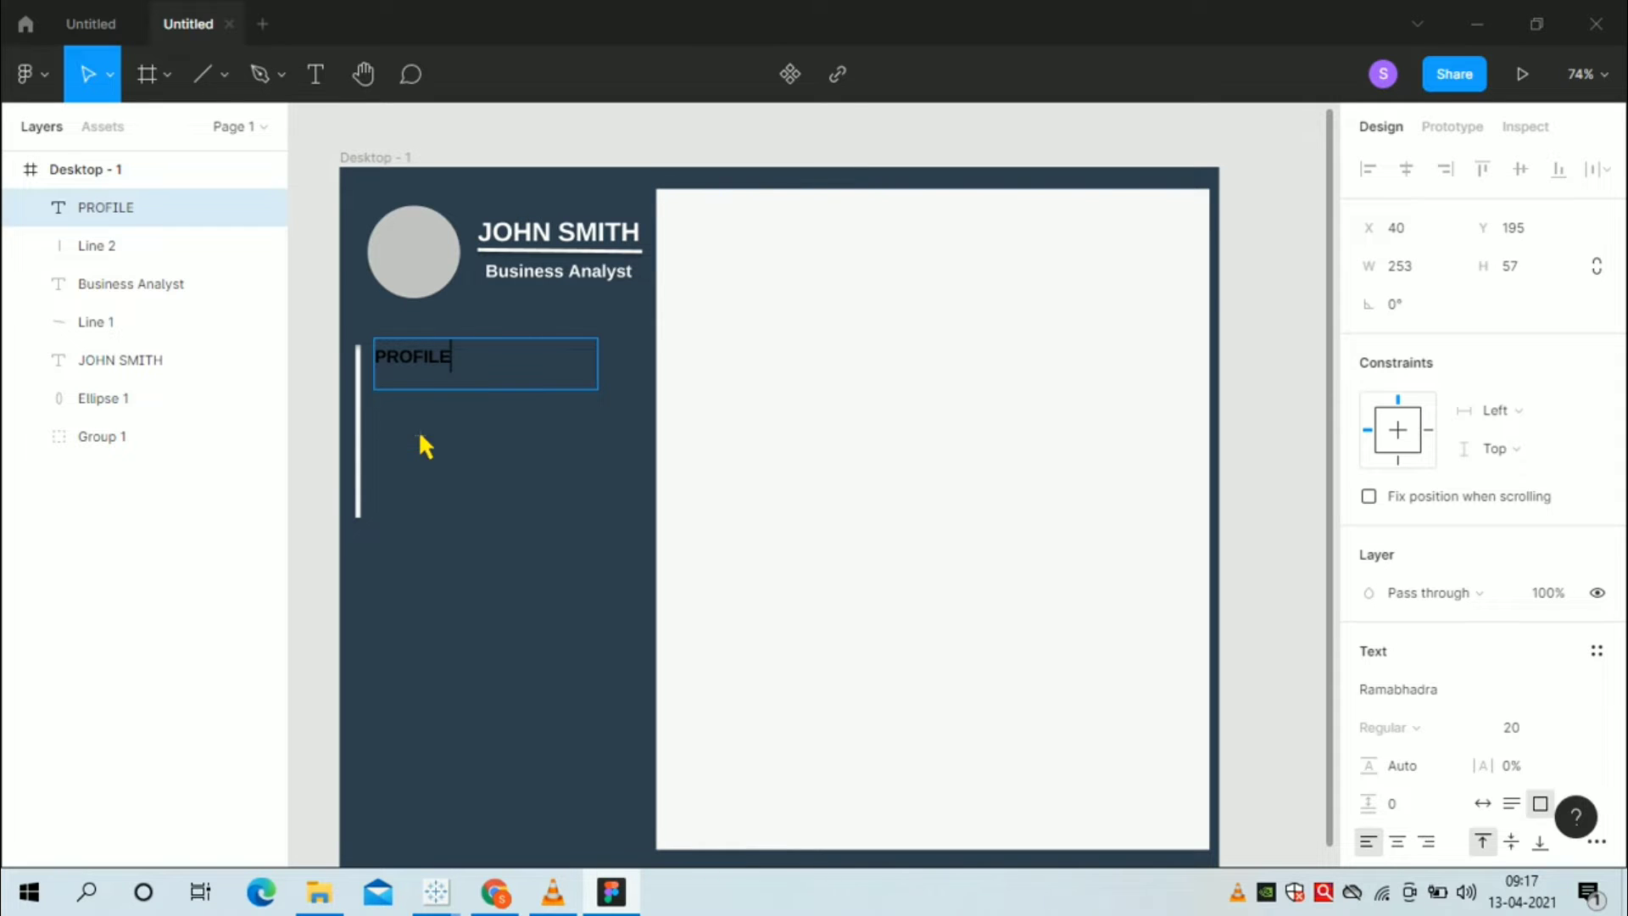
pyautogui.press('Escape')
# - Set the fill color of the PROFILE text to FFFFFF
pyautogui.doubleClick(440, 363)
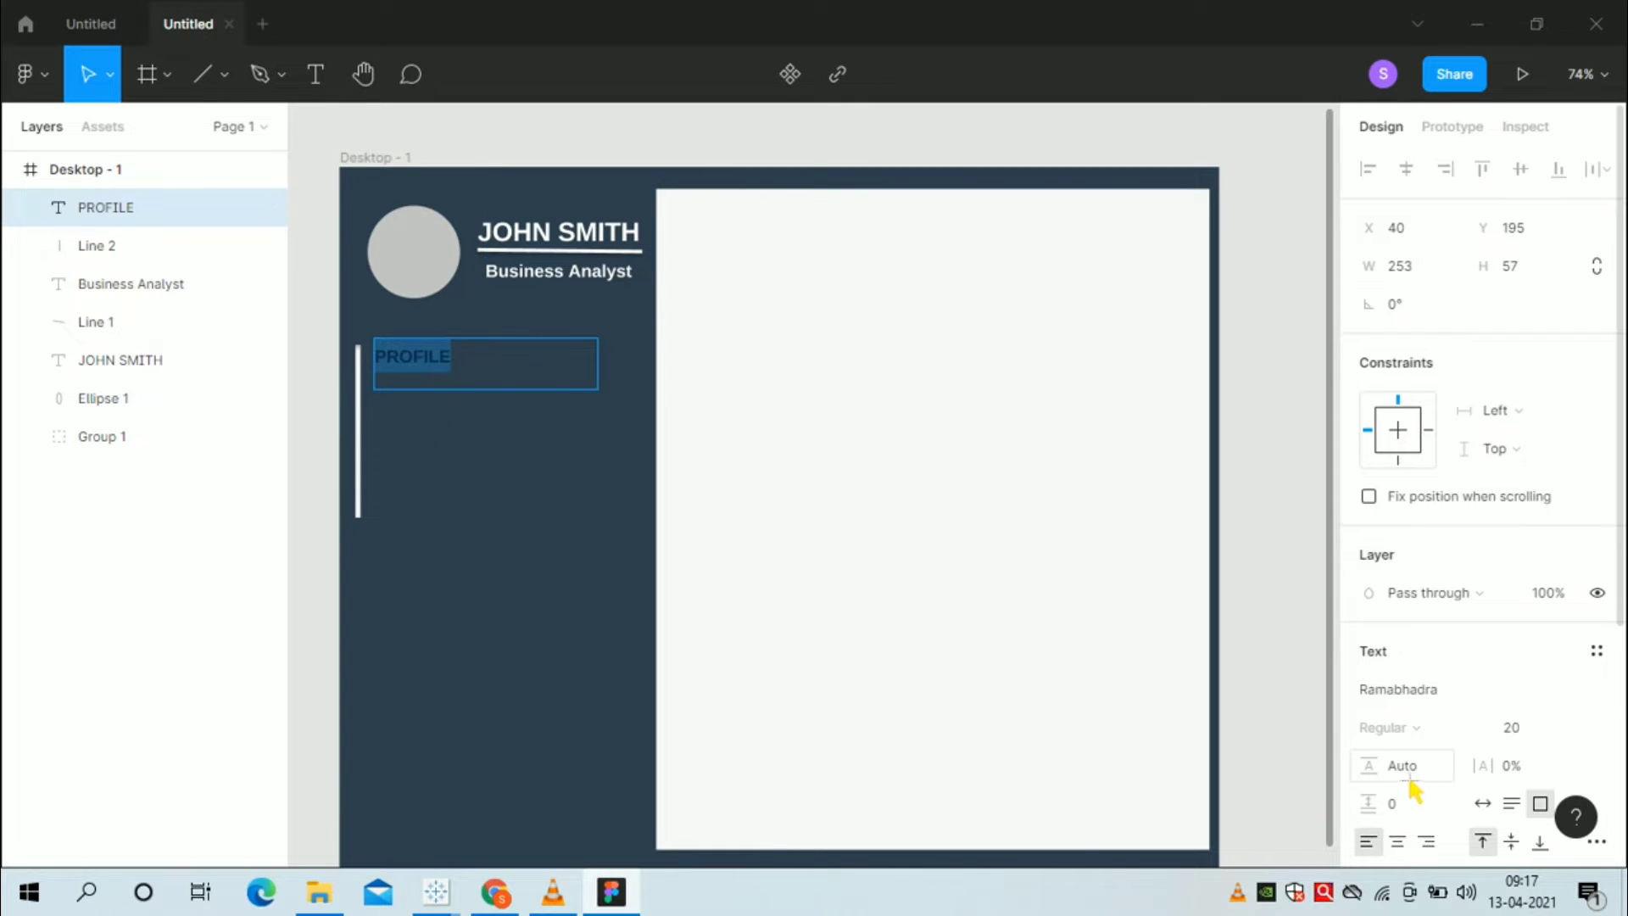
pyautogui.scroll(-3, 1407, 763)
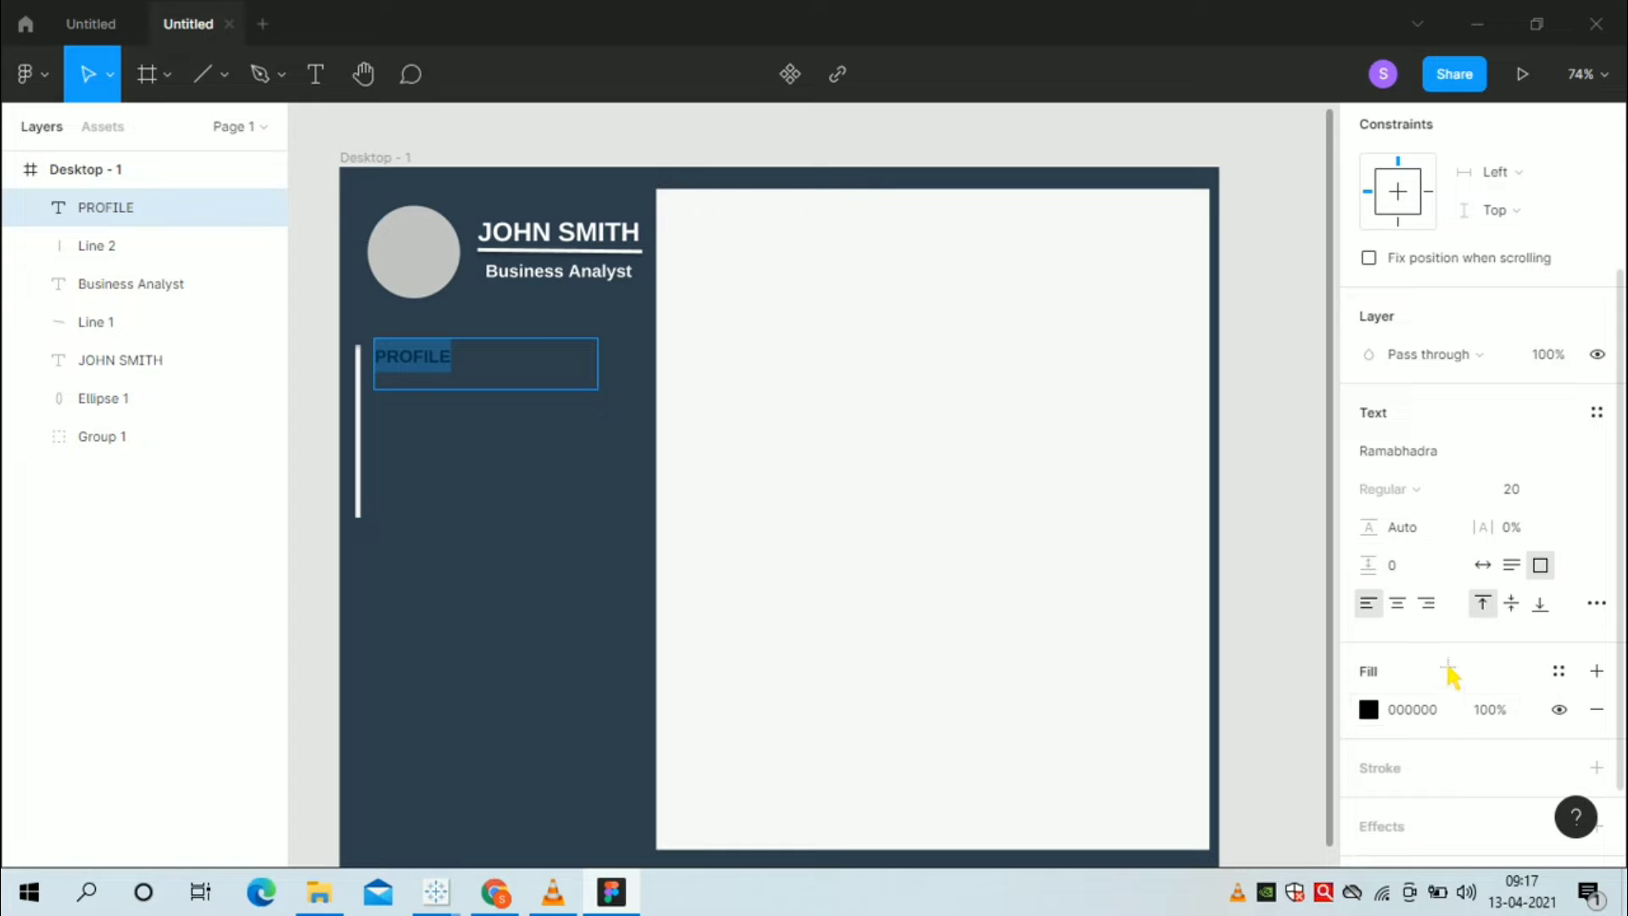
pyautogui.click(1442, 717)
pyautogui.write('ffffff')
pyautogui.press('Return')
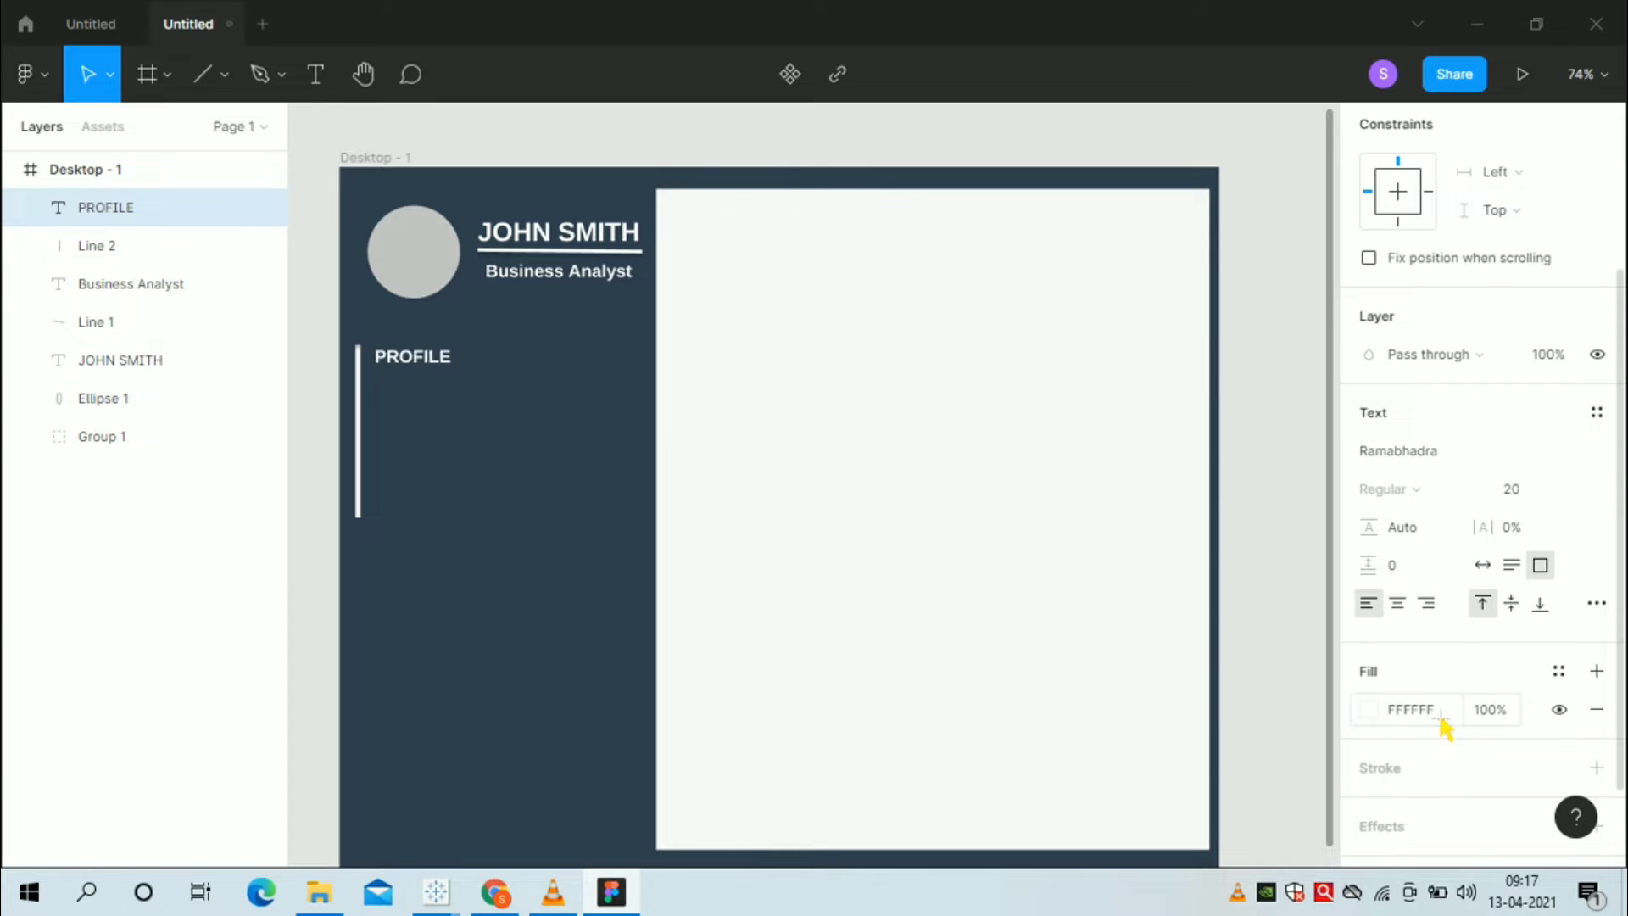
# - In the finished resume file, inspect the font settings of the PROFILE heading
pyautogui.doubleClick(464, 365)
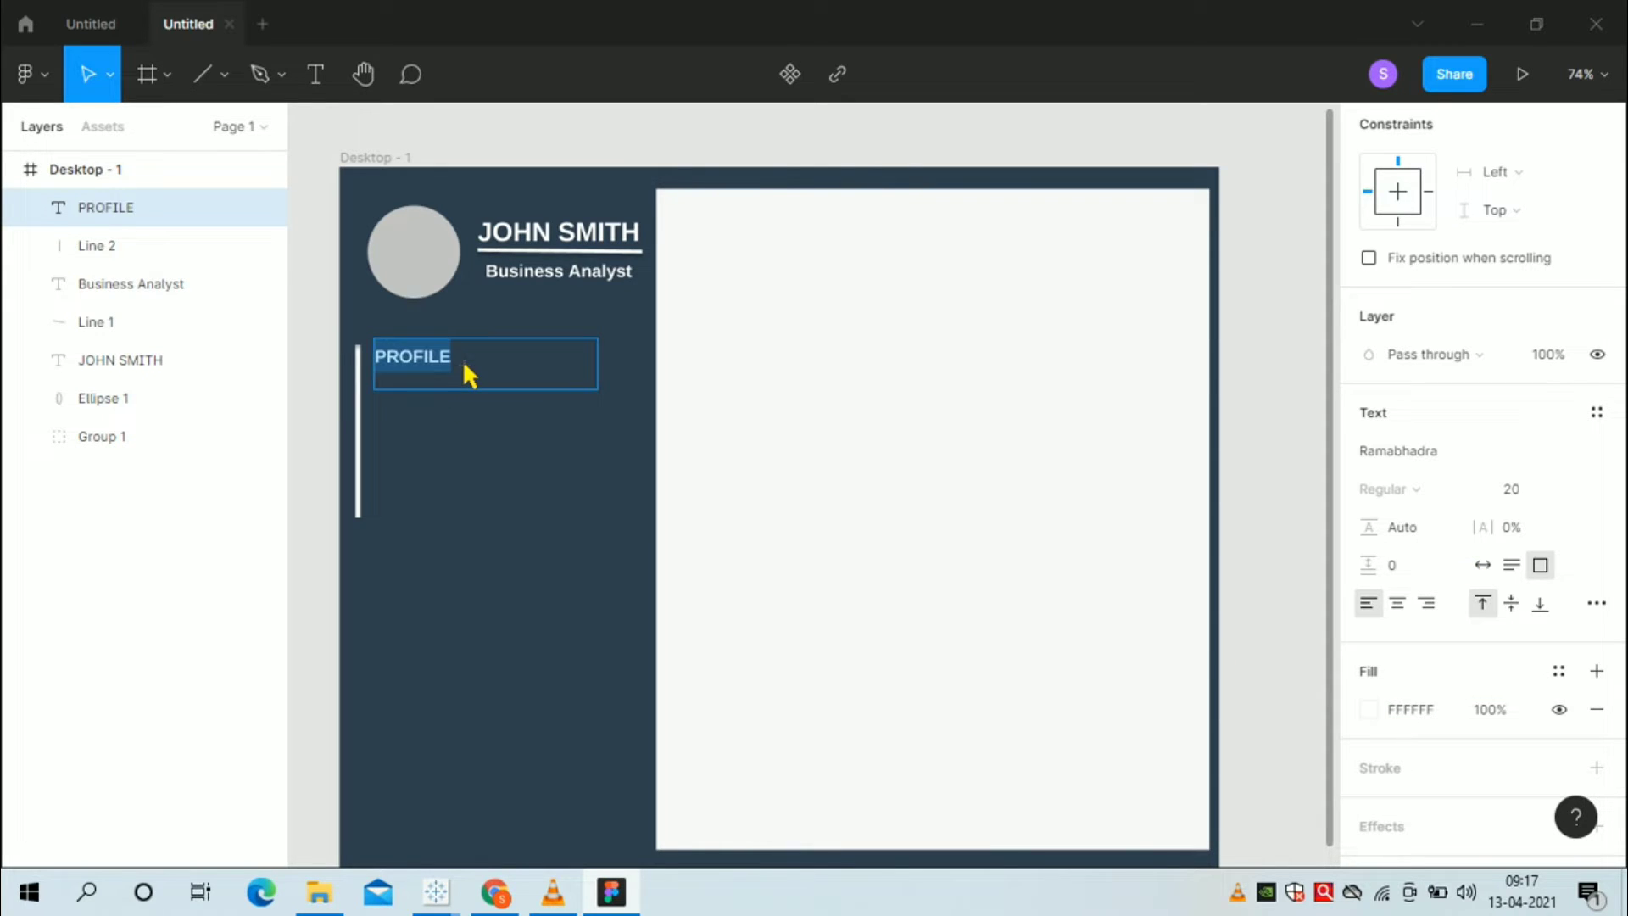
pyautogui.click(123, 22)
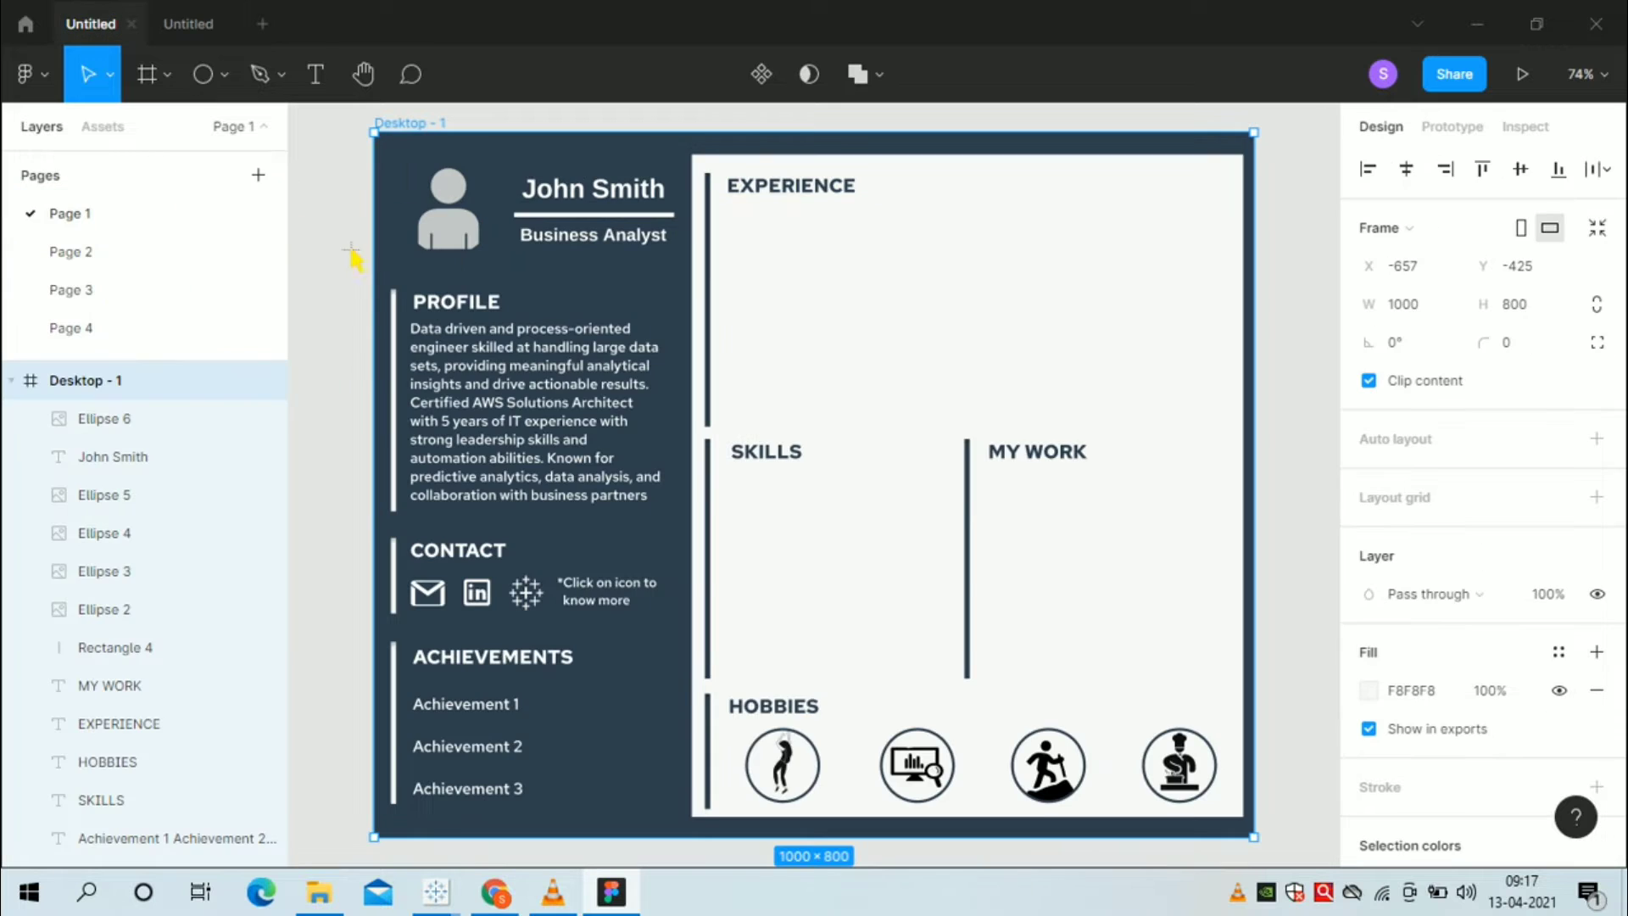
pyautogui.click(499, 315)
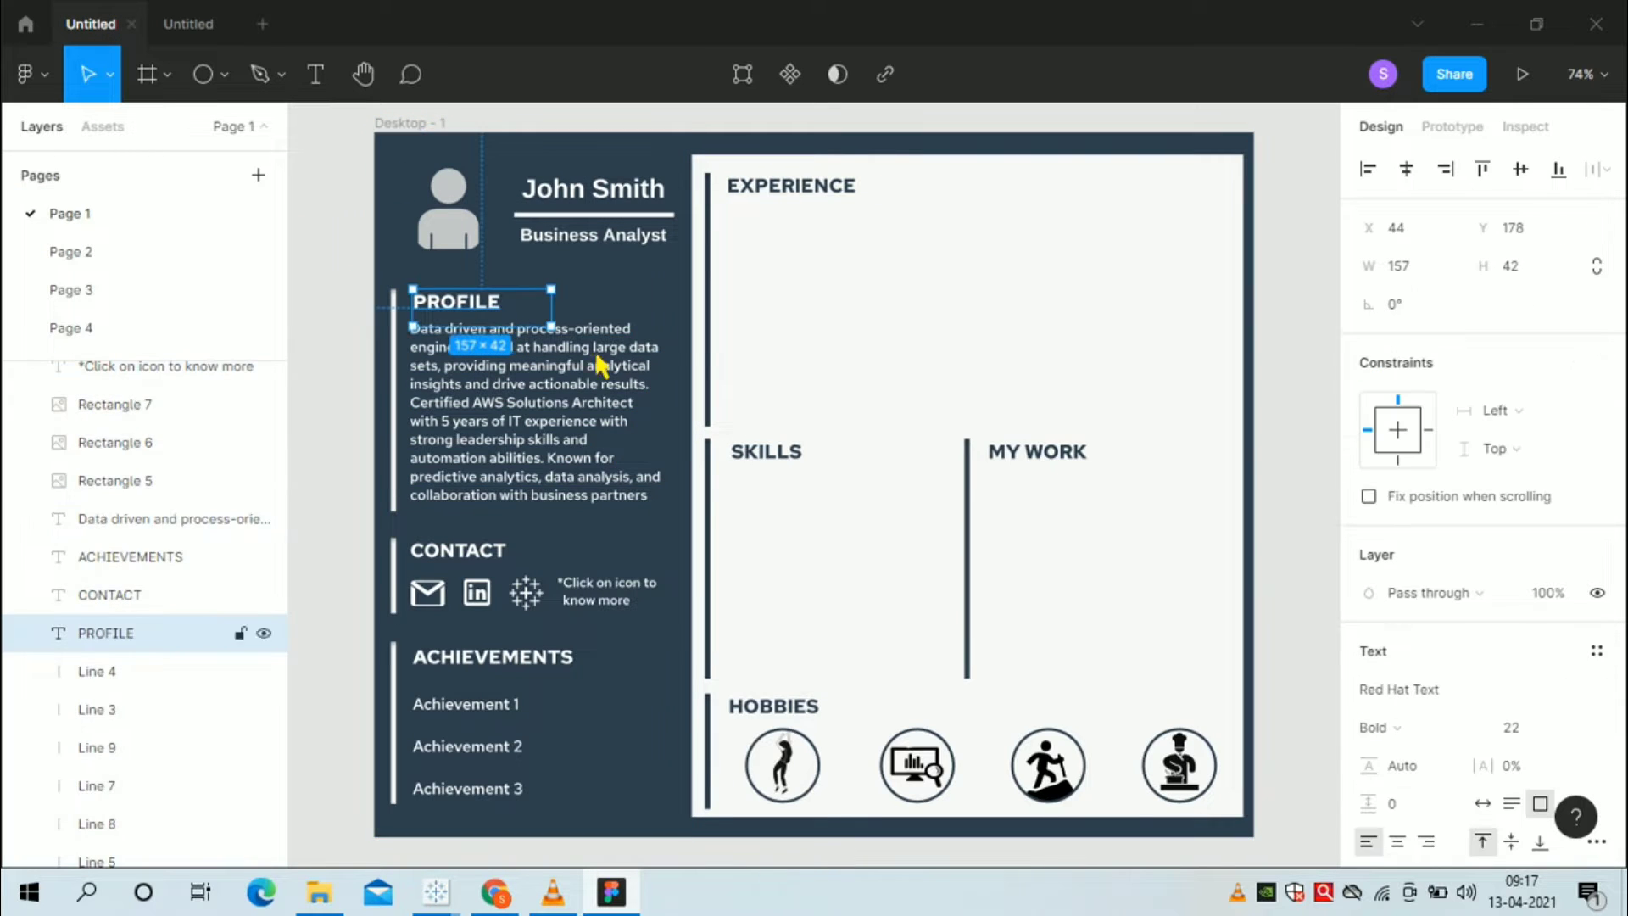
pyautogui.click(1404, 689)
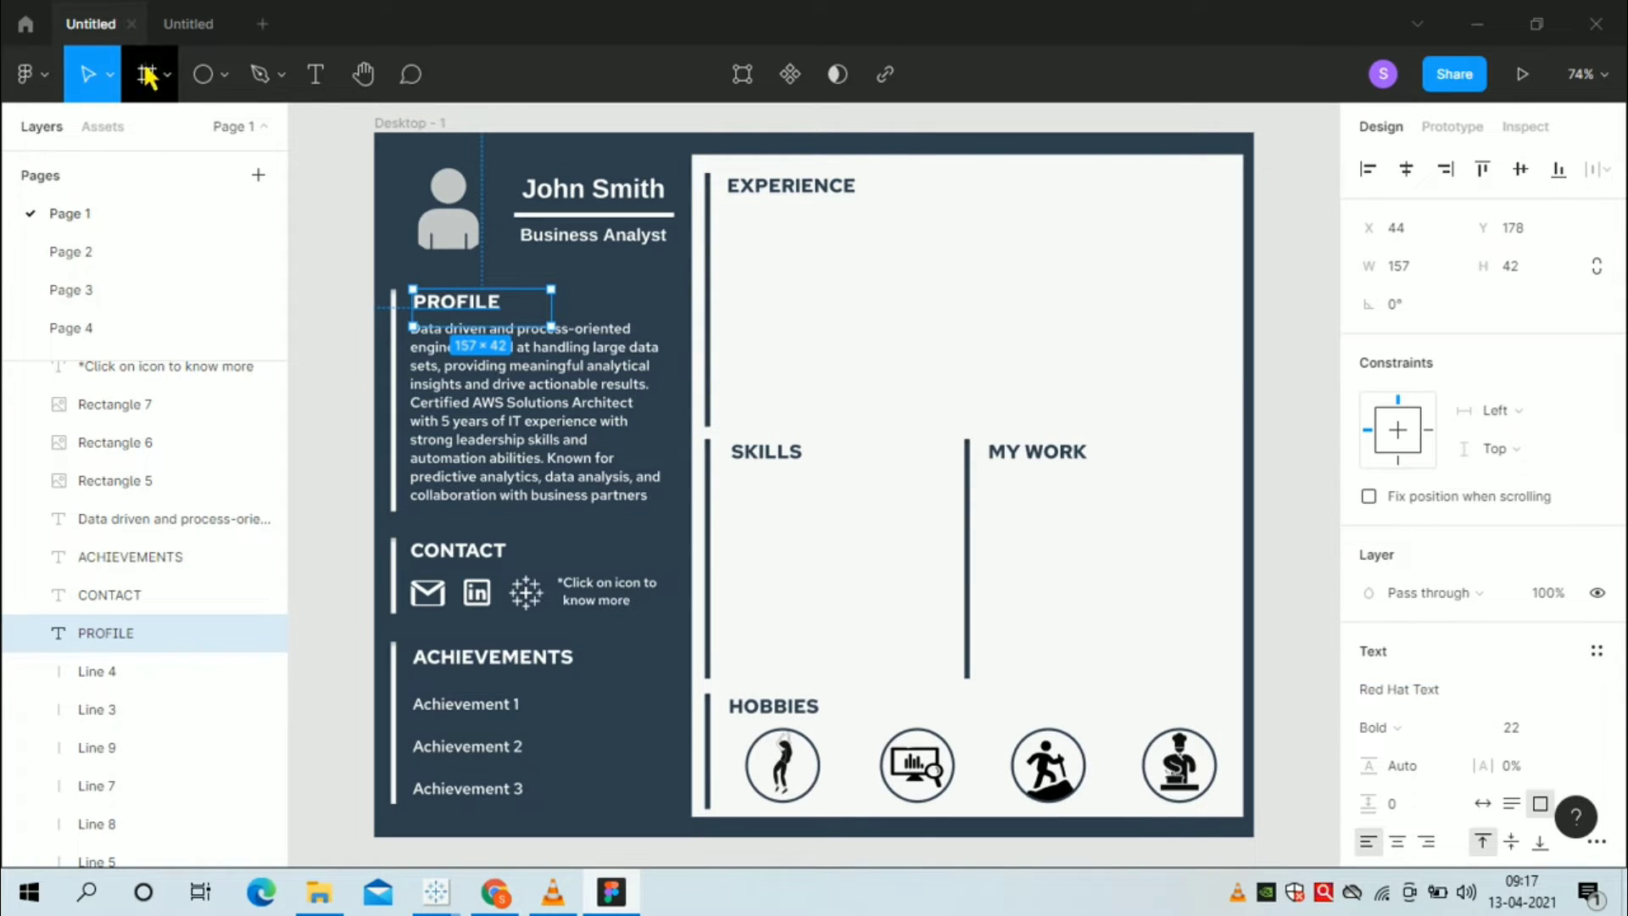
# - In the working file, set the PROFILE heading's font to Red Hat Text Bold and shift its text box slightly down
pyautogui.click(188, 23)
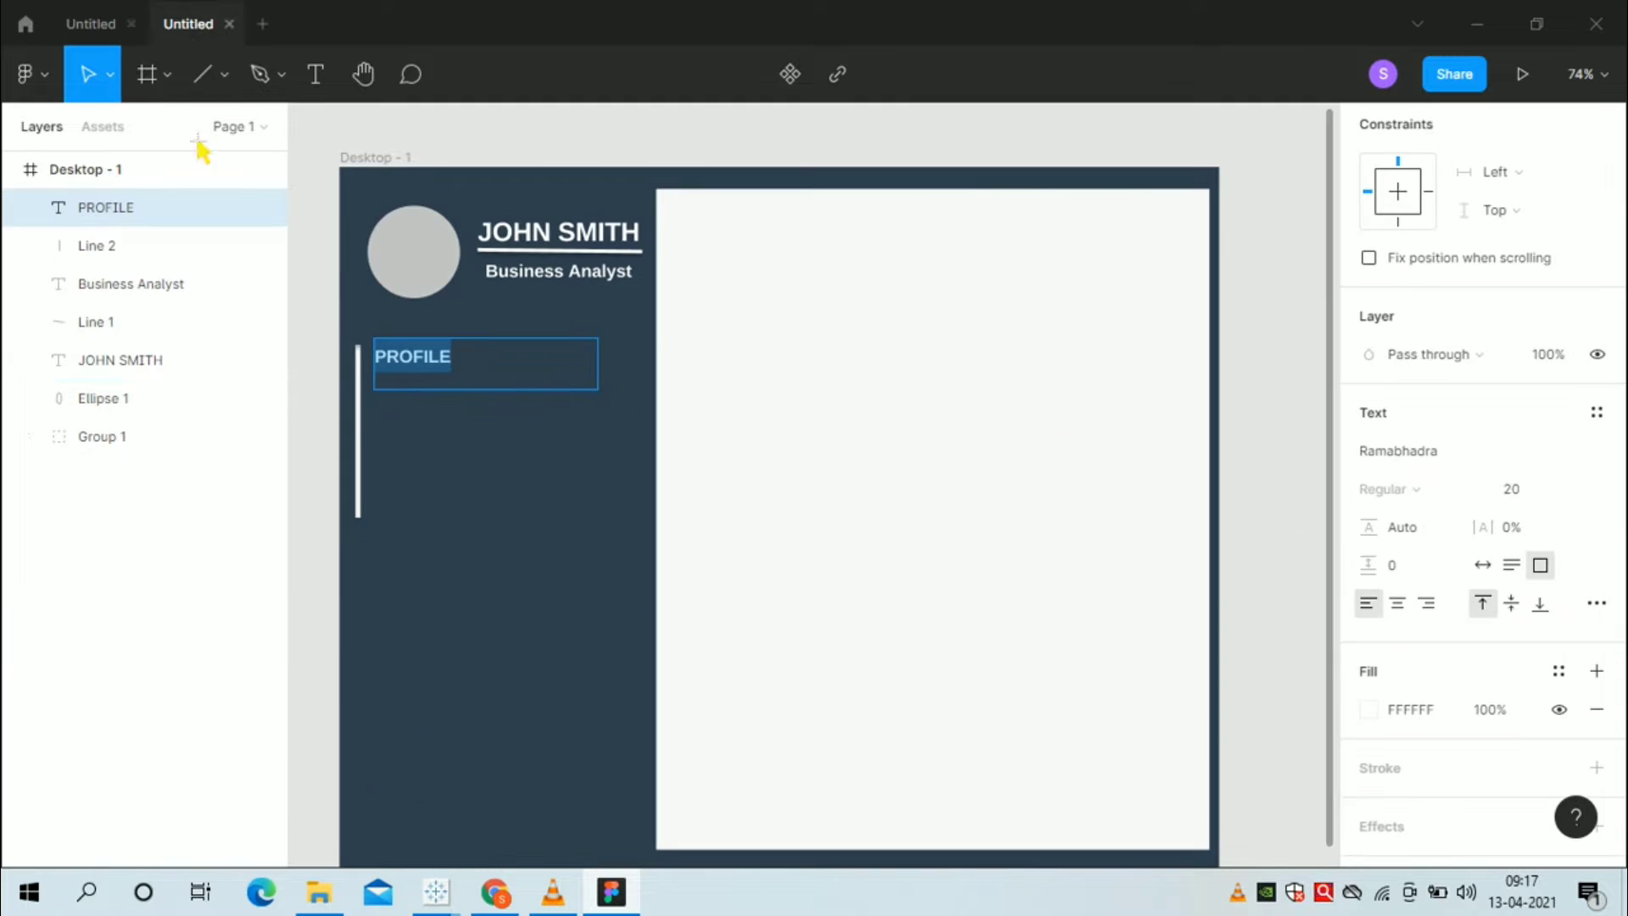
pyautogui.click(1465, 458)
pyautogui.write('Red')
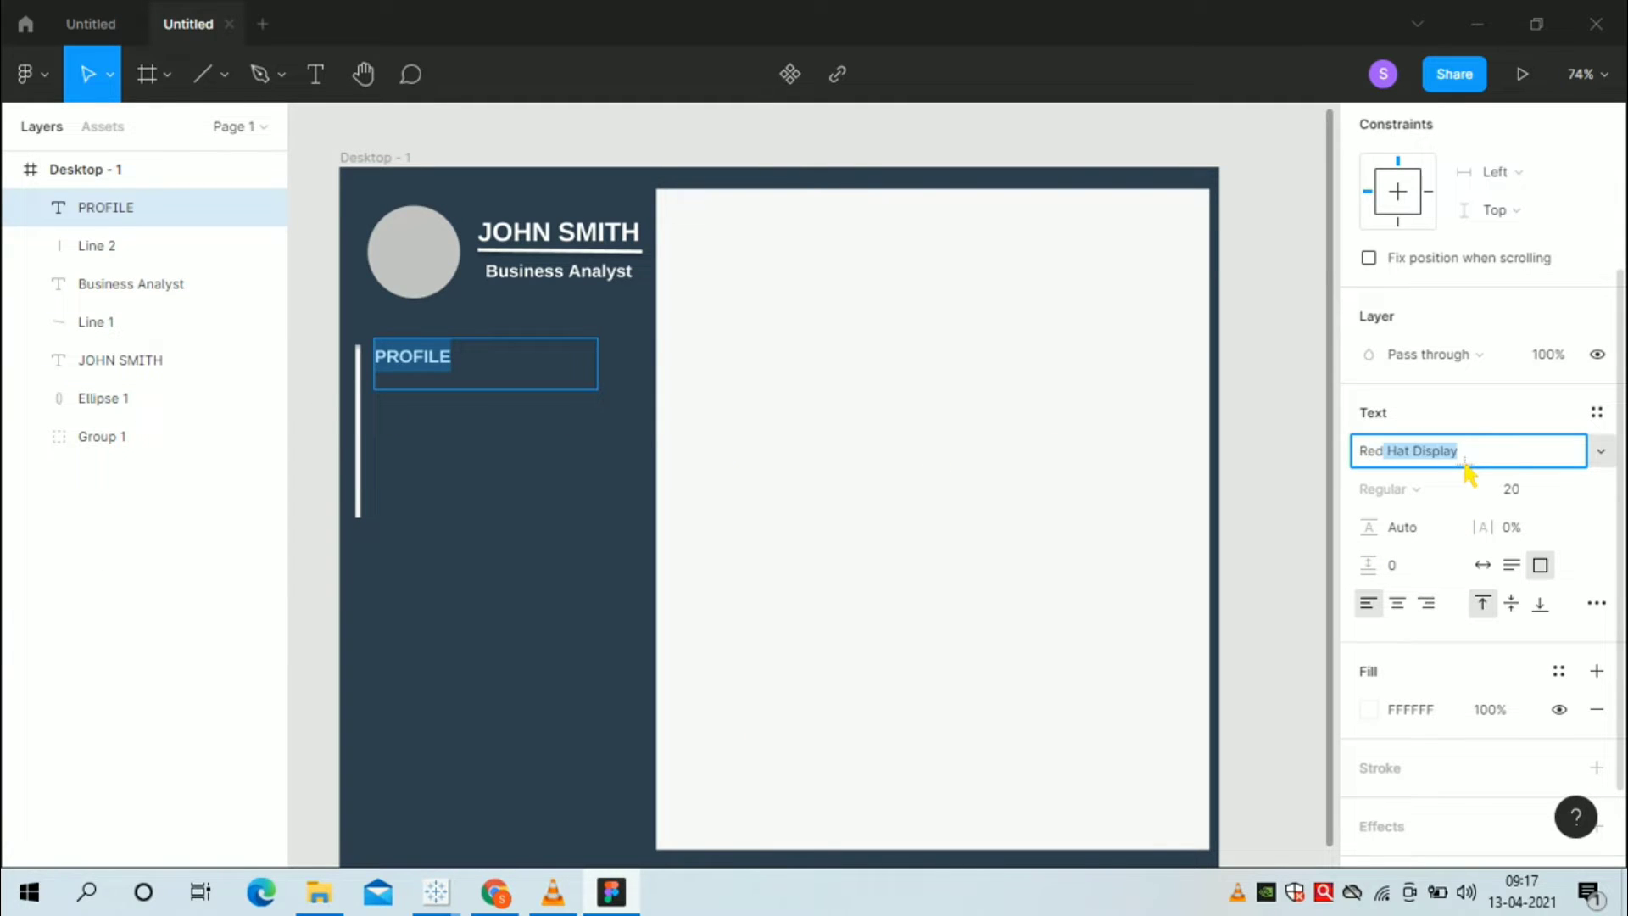
pyautogui.write(' Hat')
pyautogui.press('Return')
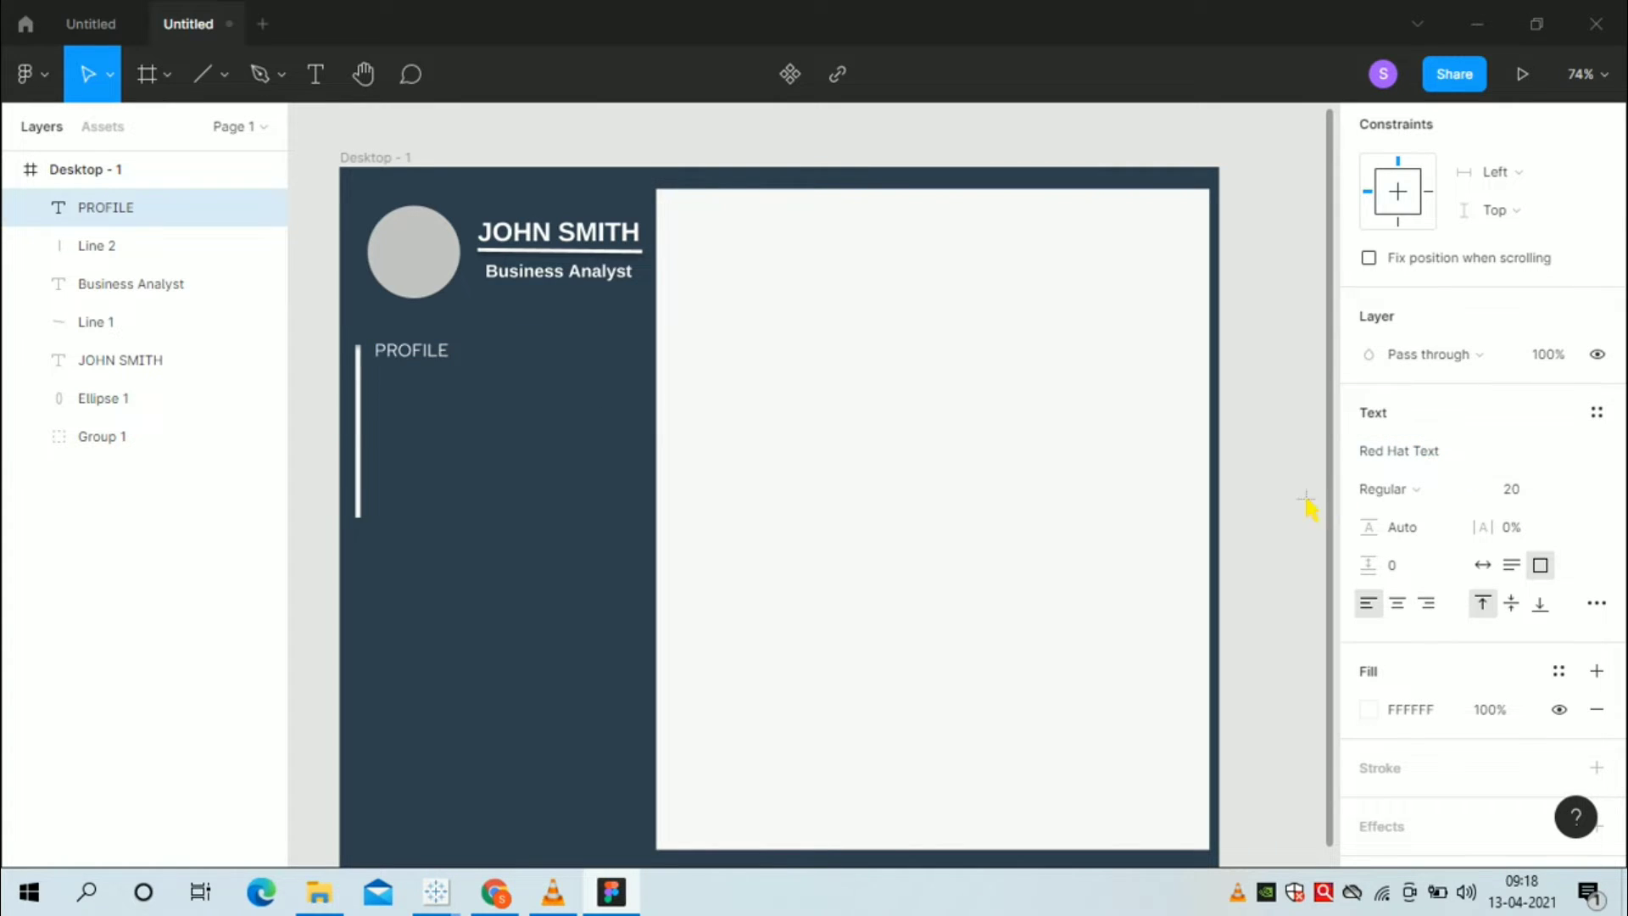
pyautogui.click(1427, 496)
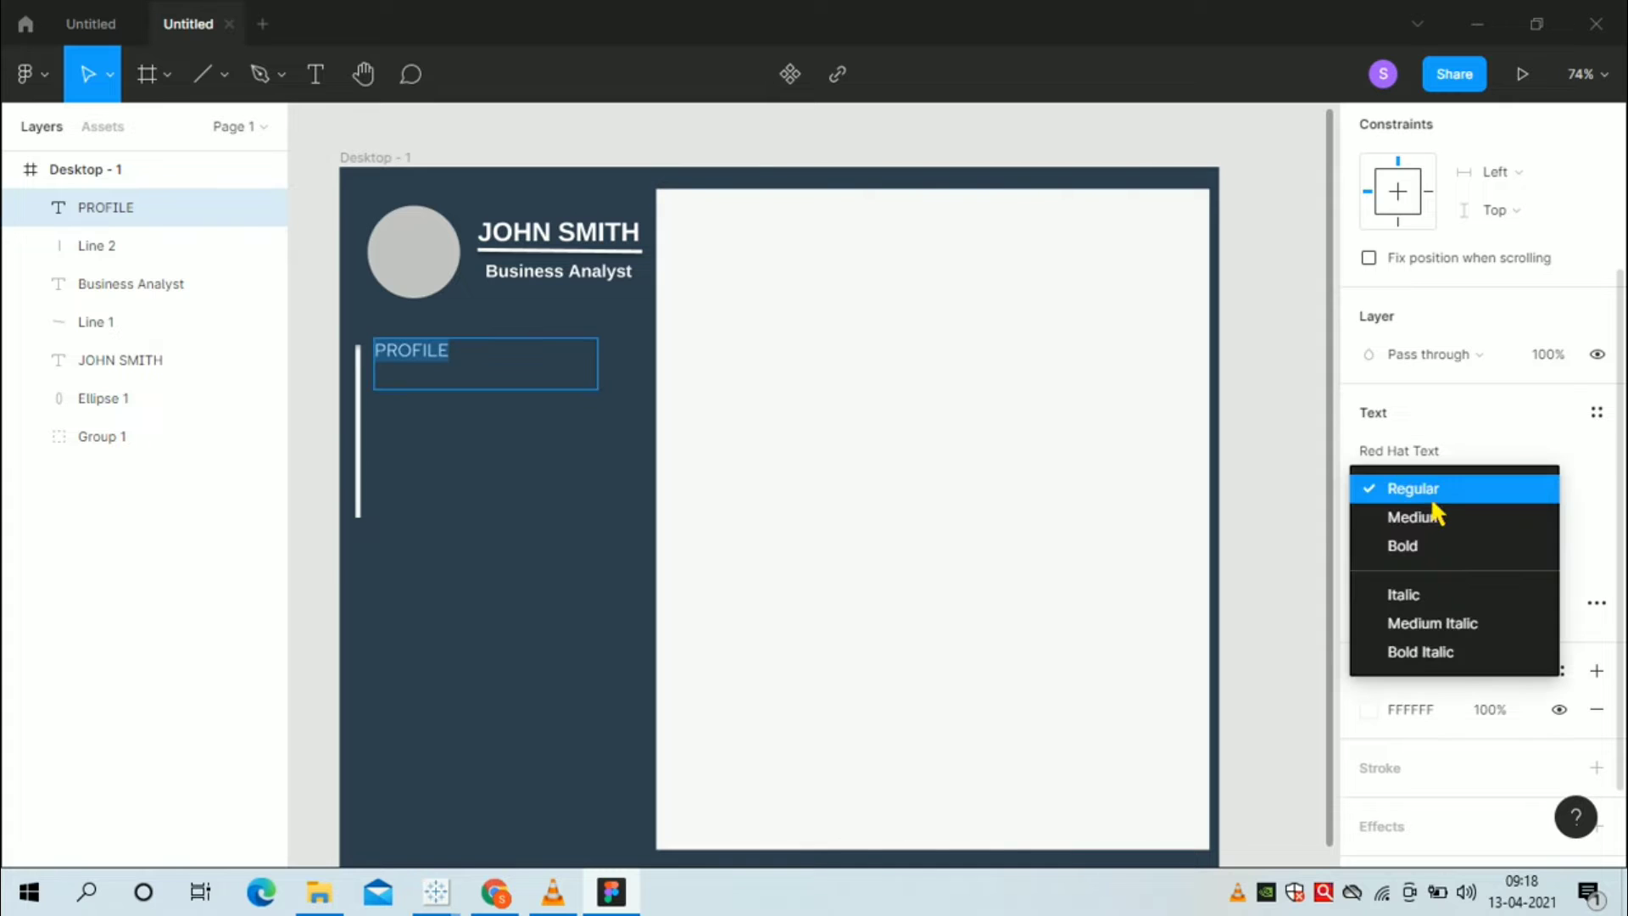
pyautogui.click(1439, 560)
pyautogui.press('Escape')
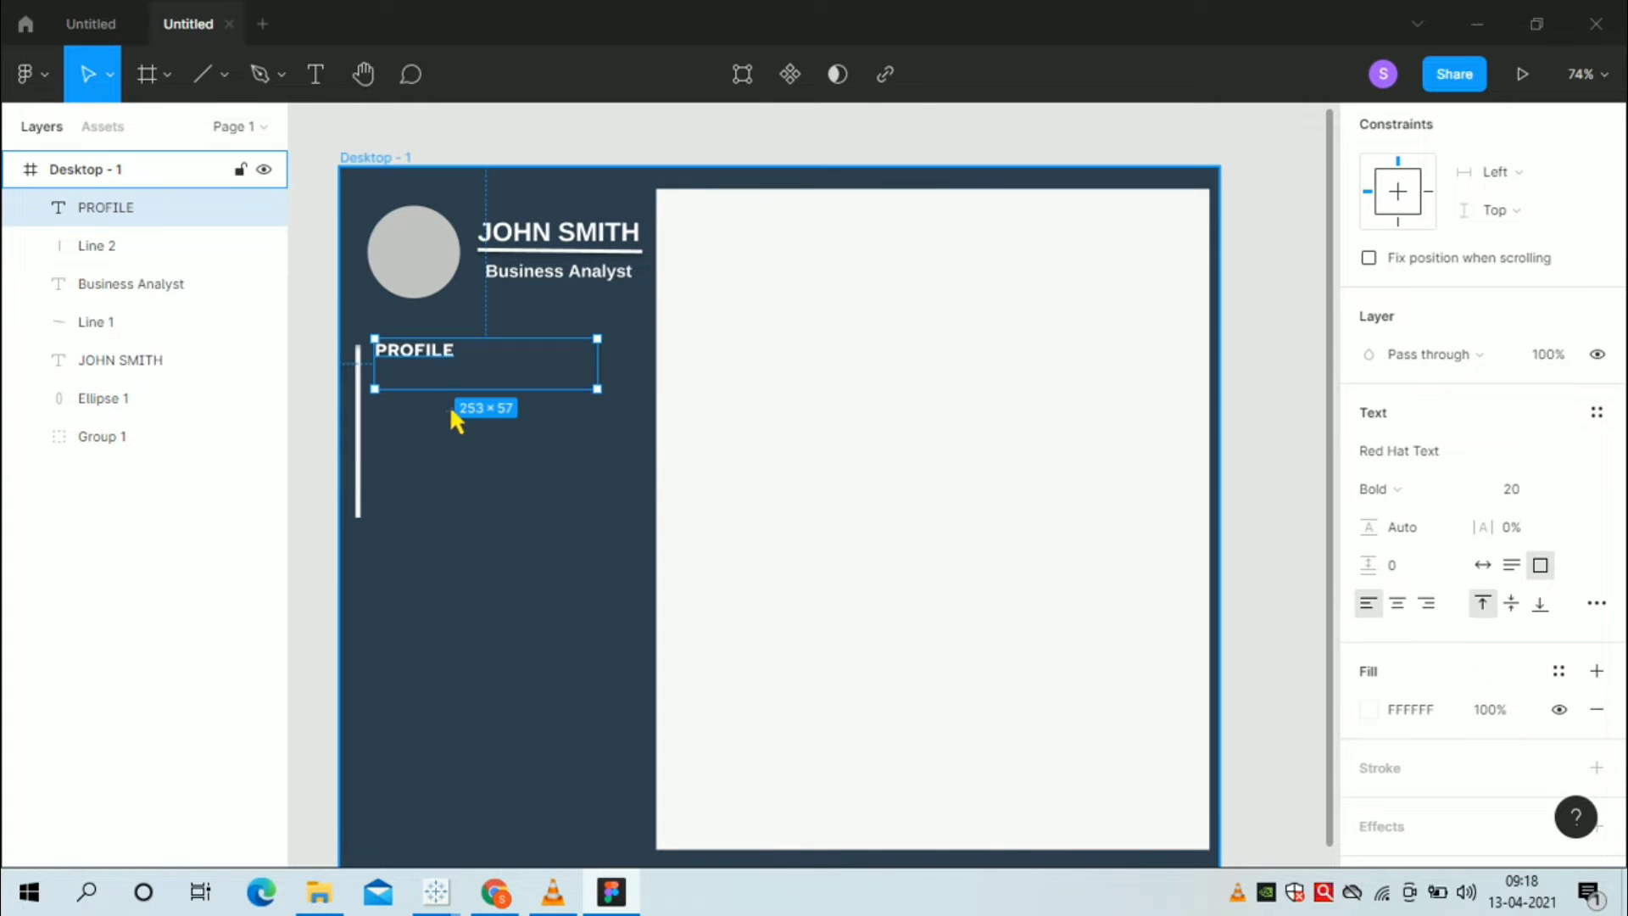
pyautogui.moveTo(426, 363); pyautogui.dragTo(428, 372)
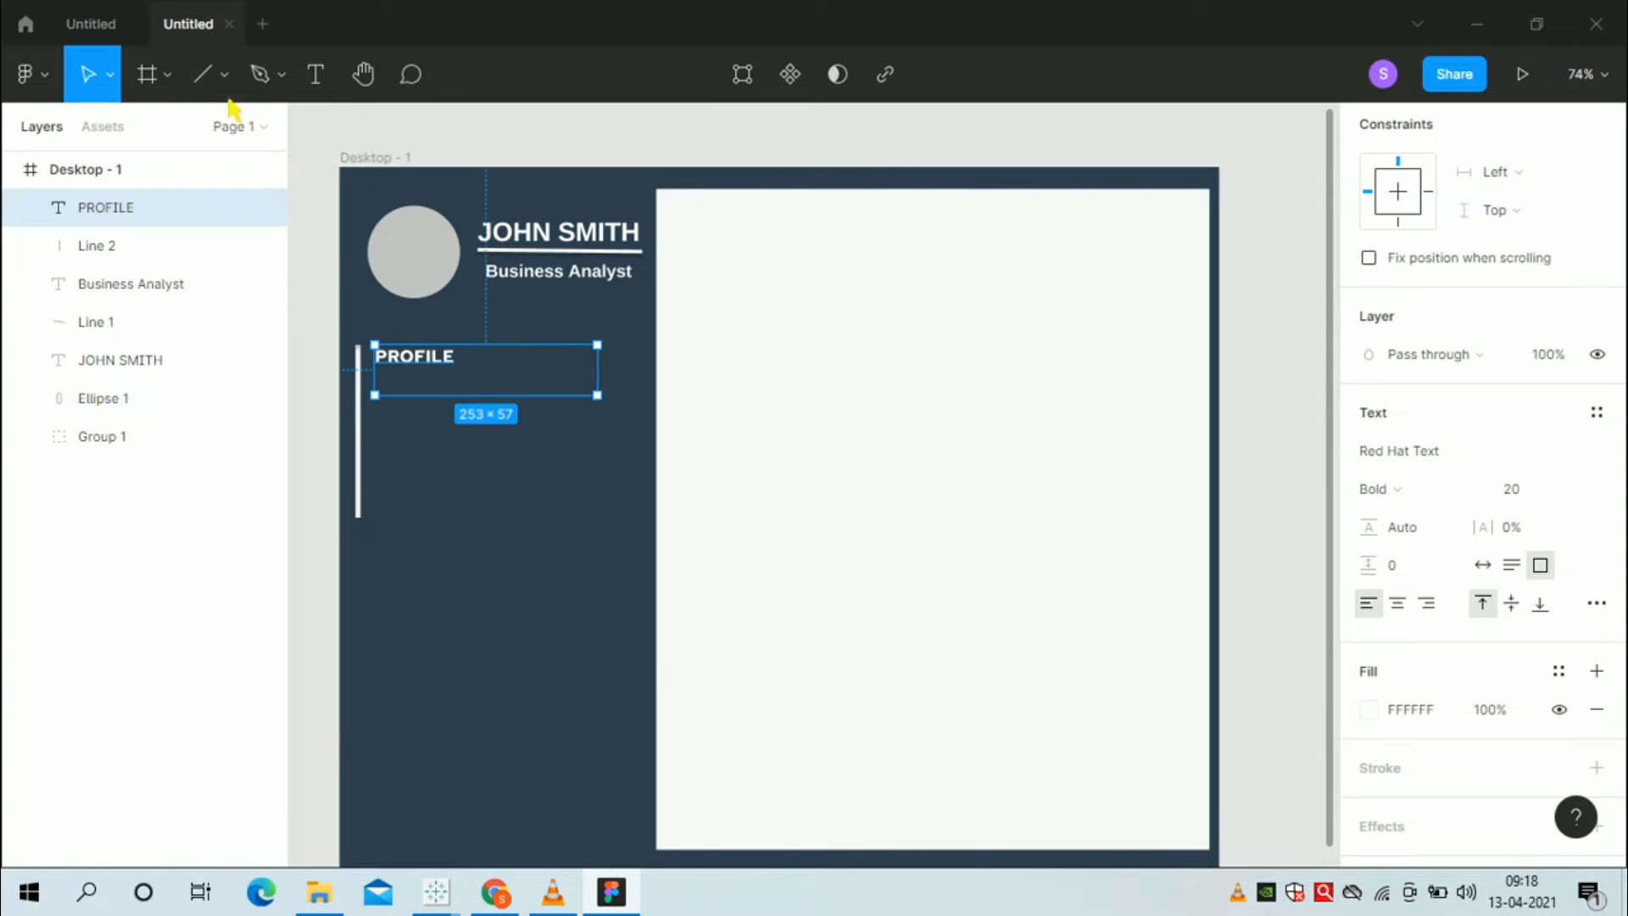
# - In the finished resume file, inspect the profile paragraph, the vertical line beside CONTACT and the ACHIEVEMENTS heading
pyautogui.click(91, 24)
pyautogui.click(530, 437)
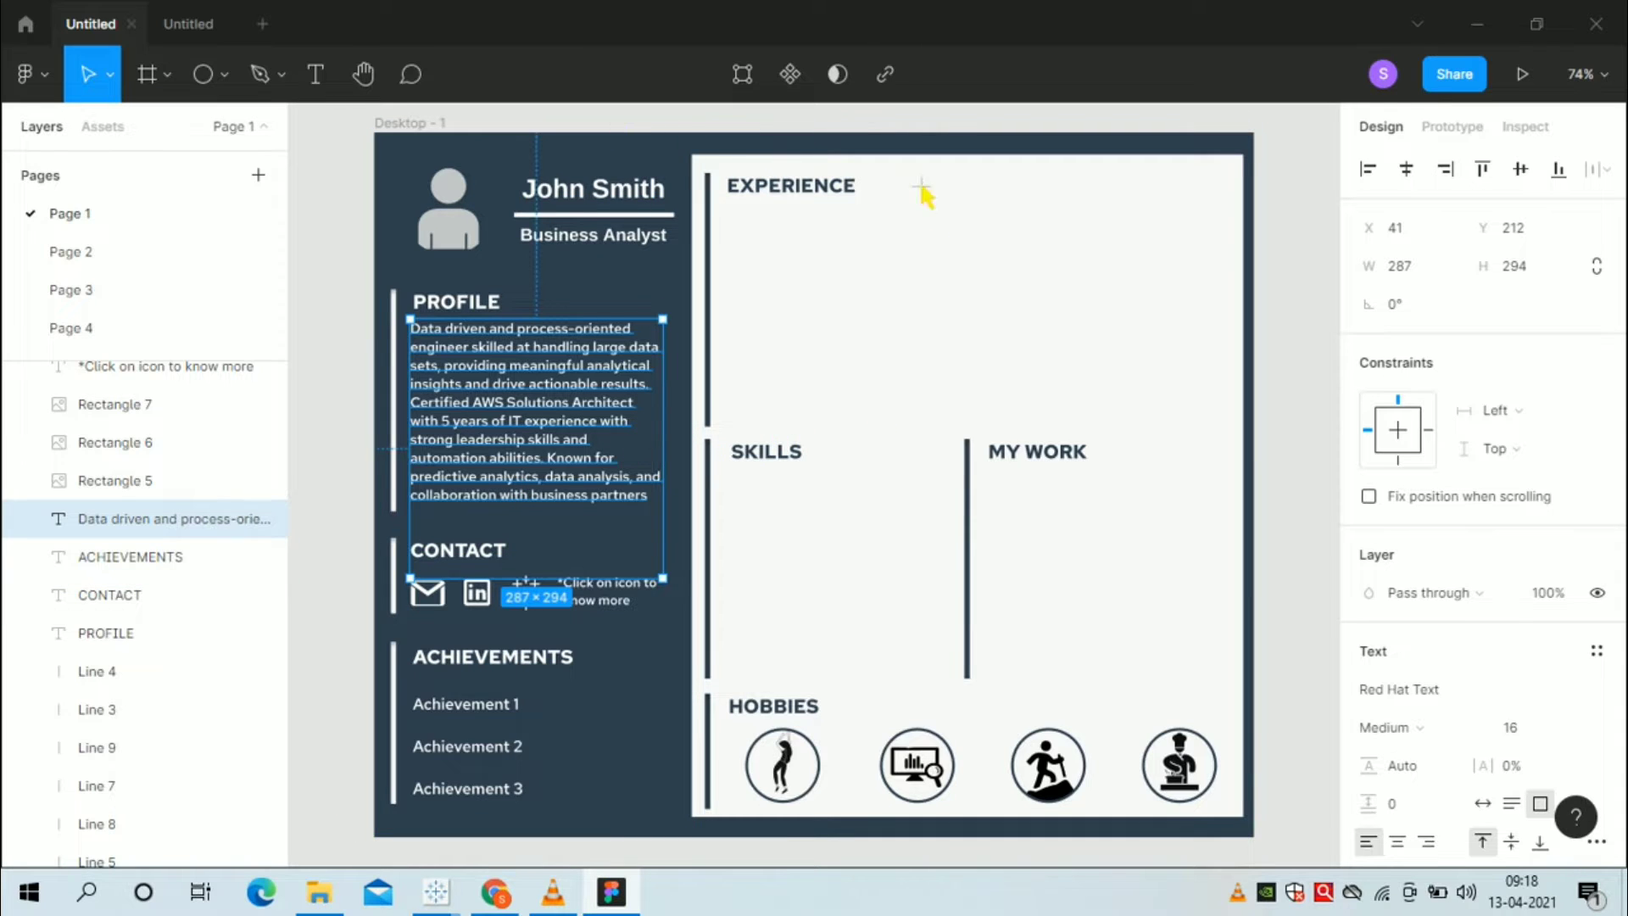
pyautogui.press('Escape')
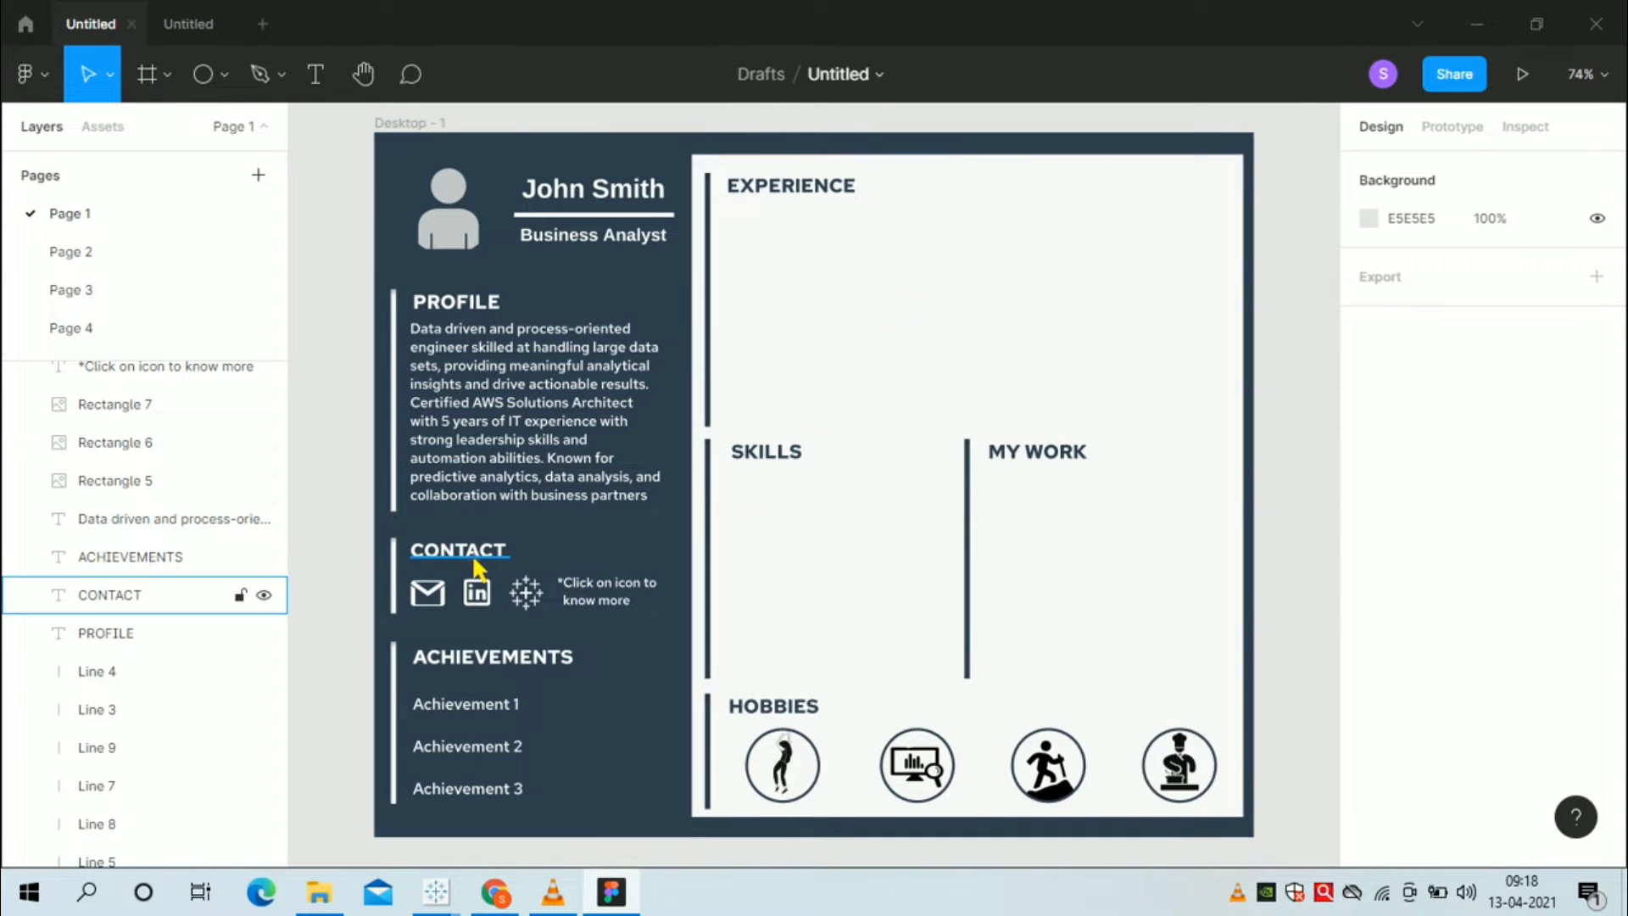
pyautogui.click(395, 583)
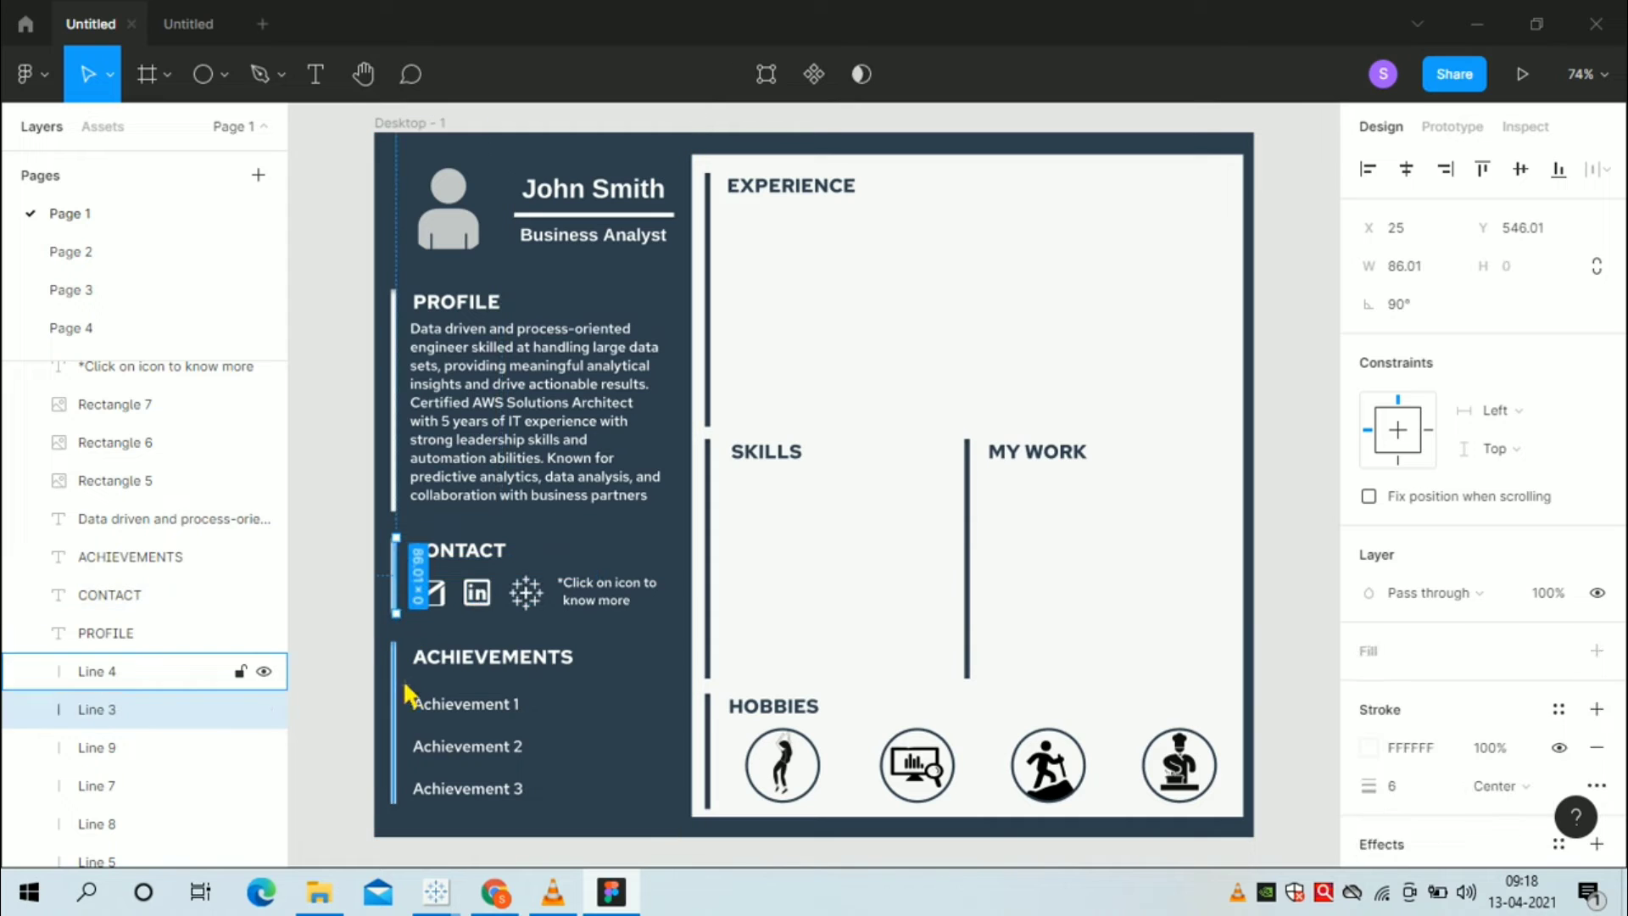
pyautogui.click(470, 670)
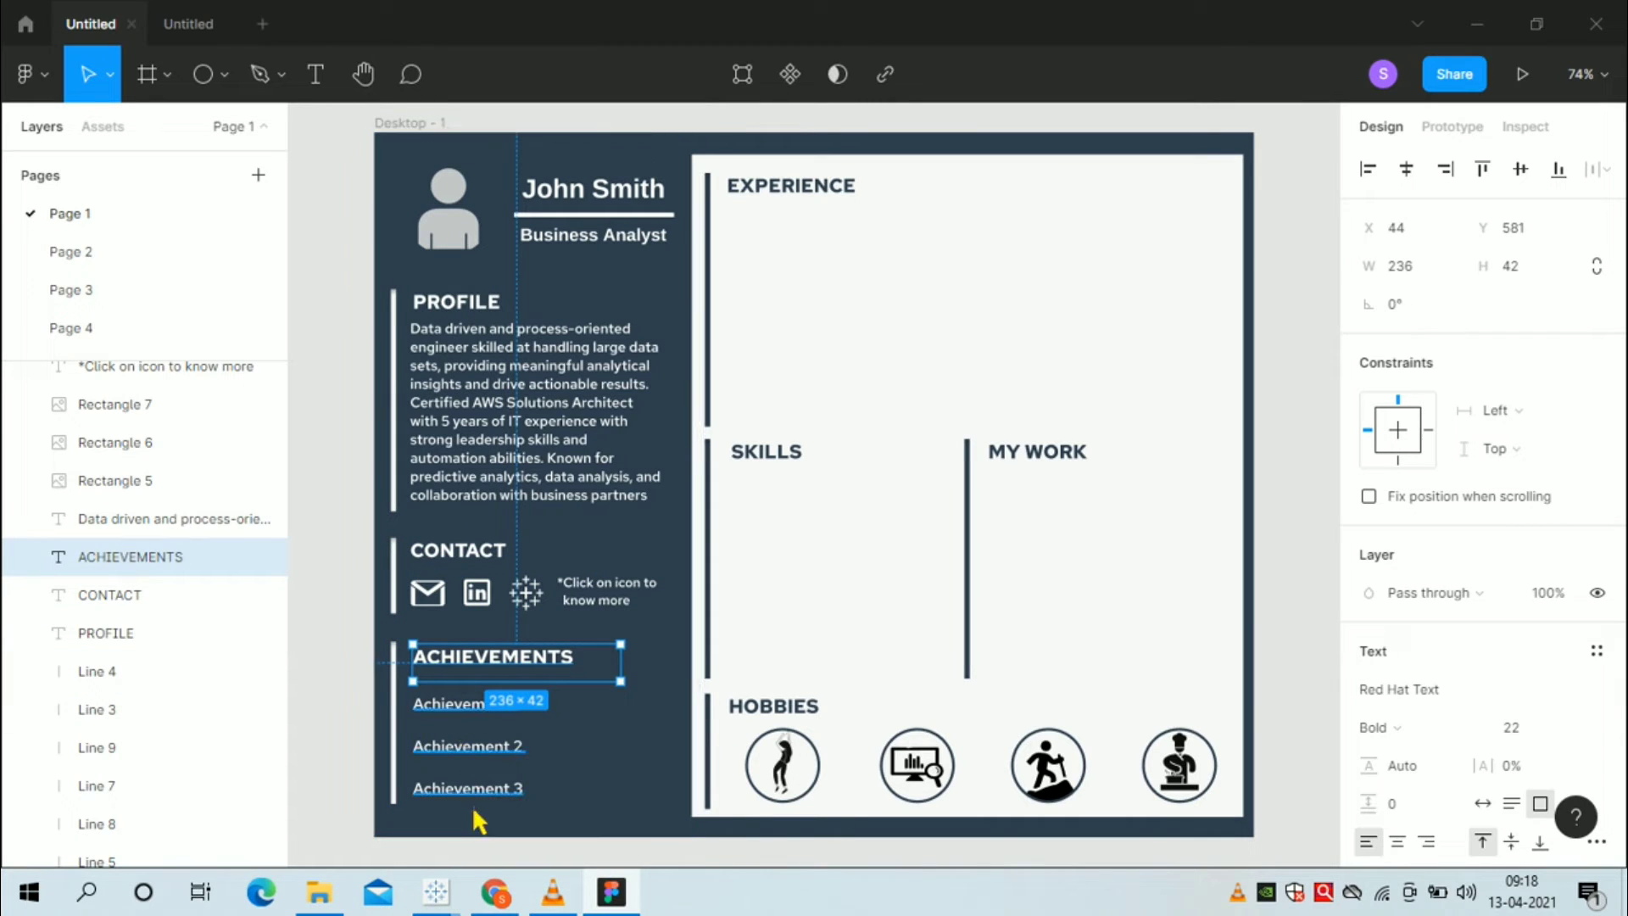
# - Inspect the vertical line beside SKILLS, the EXPERIENCE, MY WORK and HOBBIES headings, and the note beside the contact icons
pyautogui.click(720, 514)
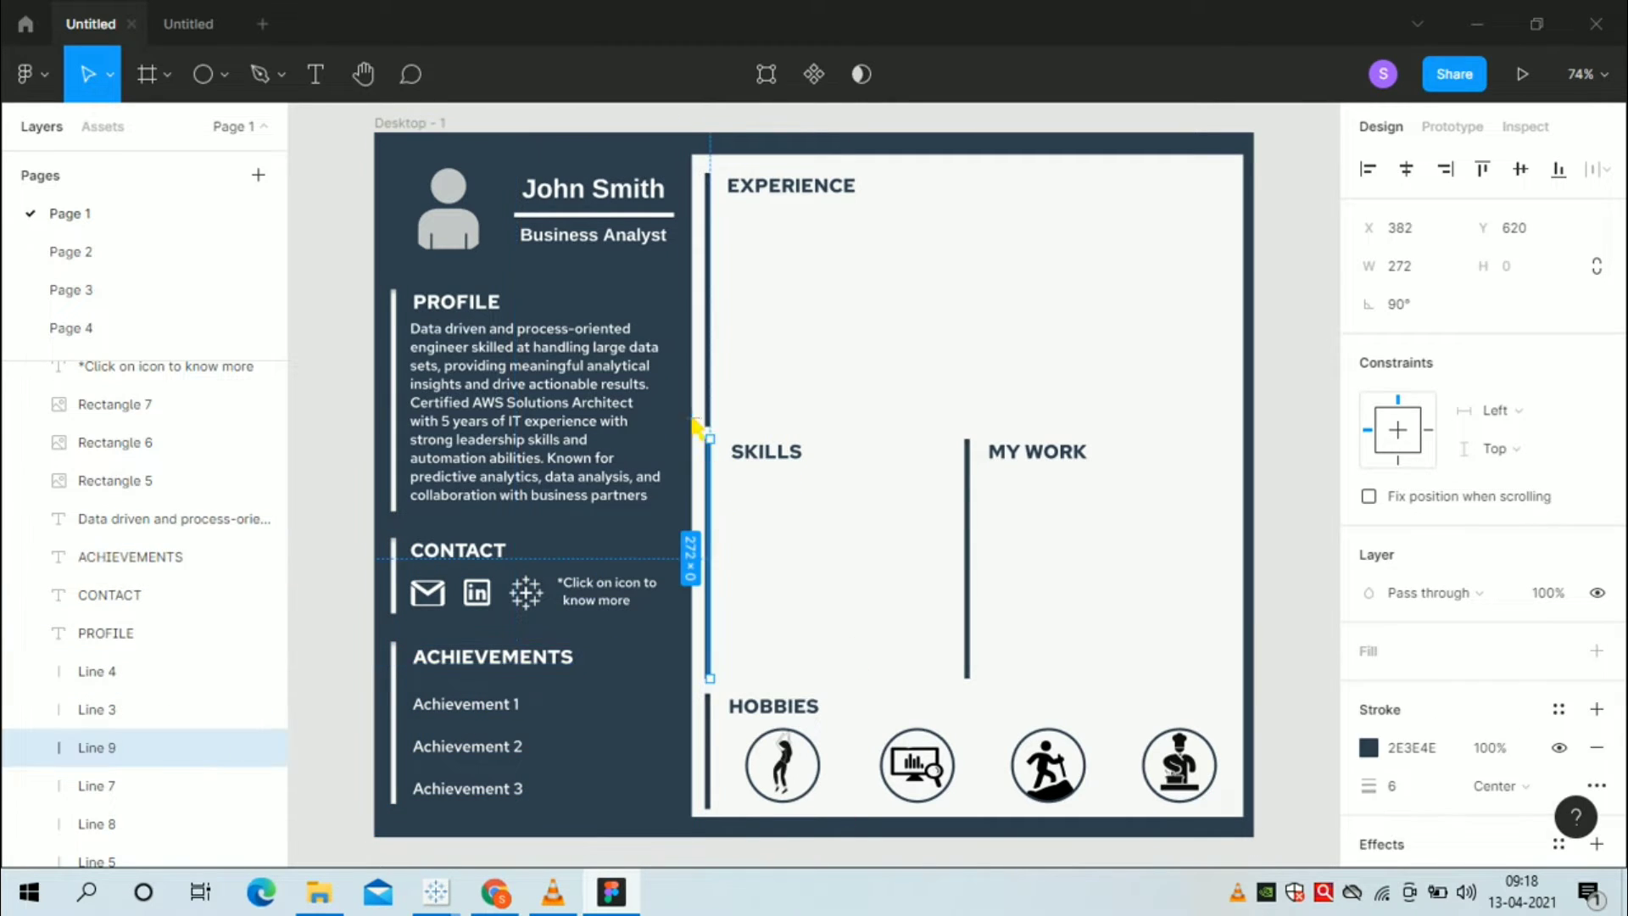
pyautogui.click(789, 191)
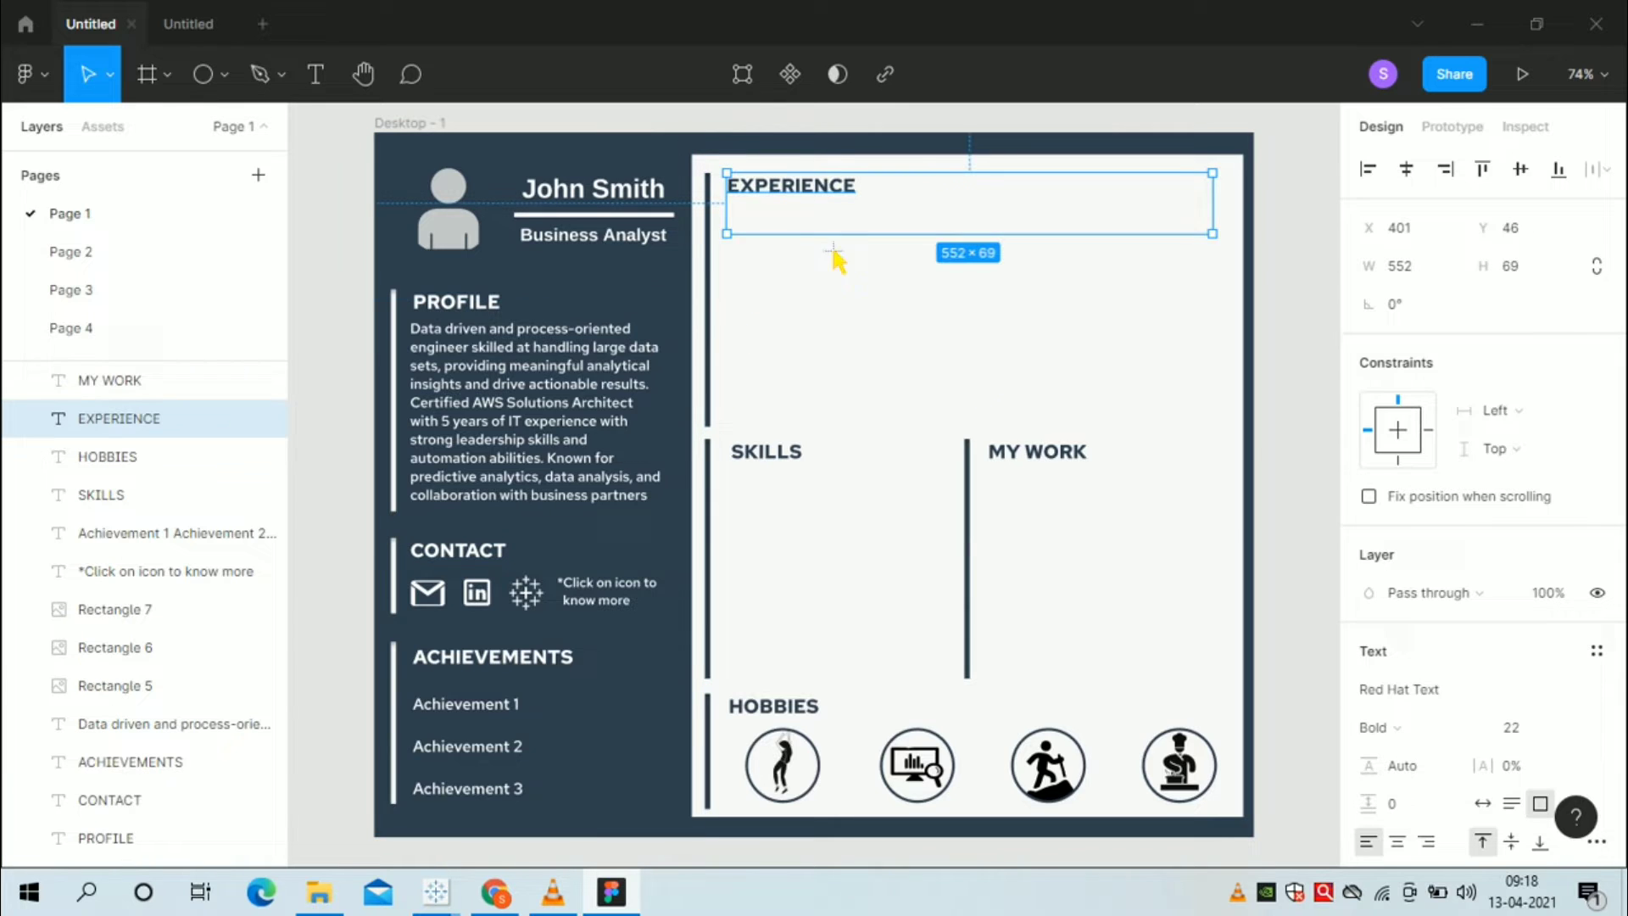
pyautogui.click(1064, 462)
pyautogui.click(774, 712)
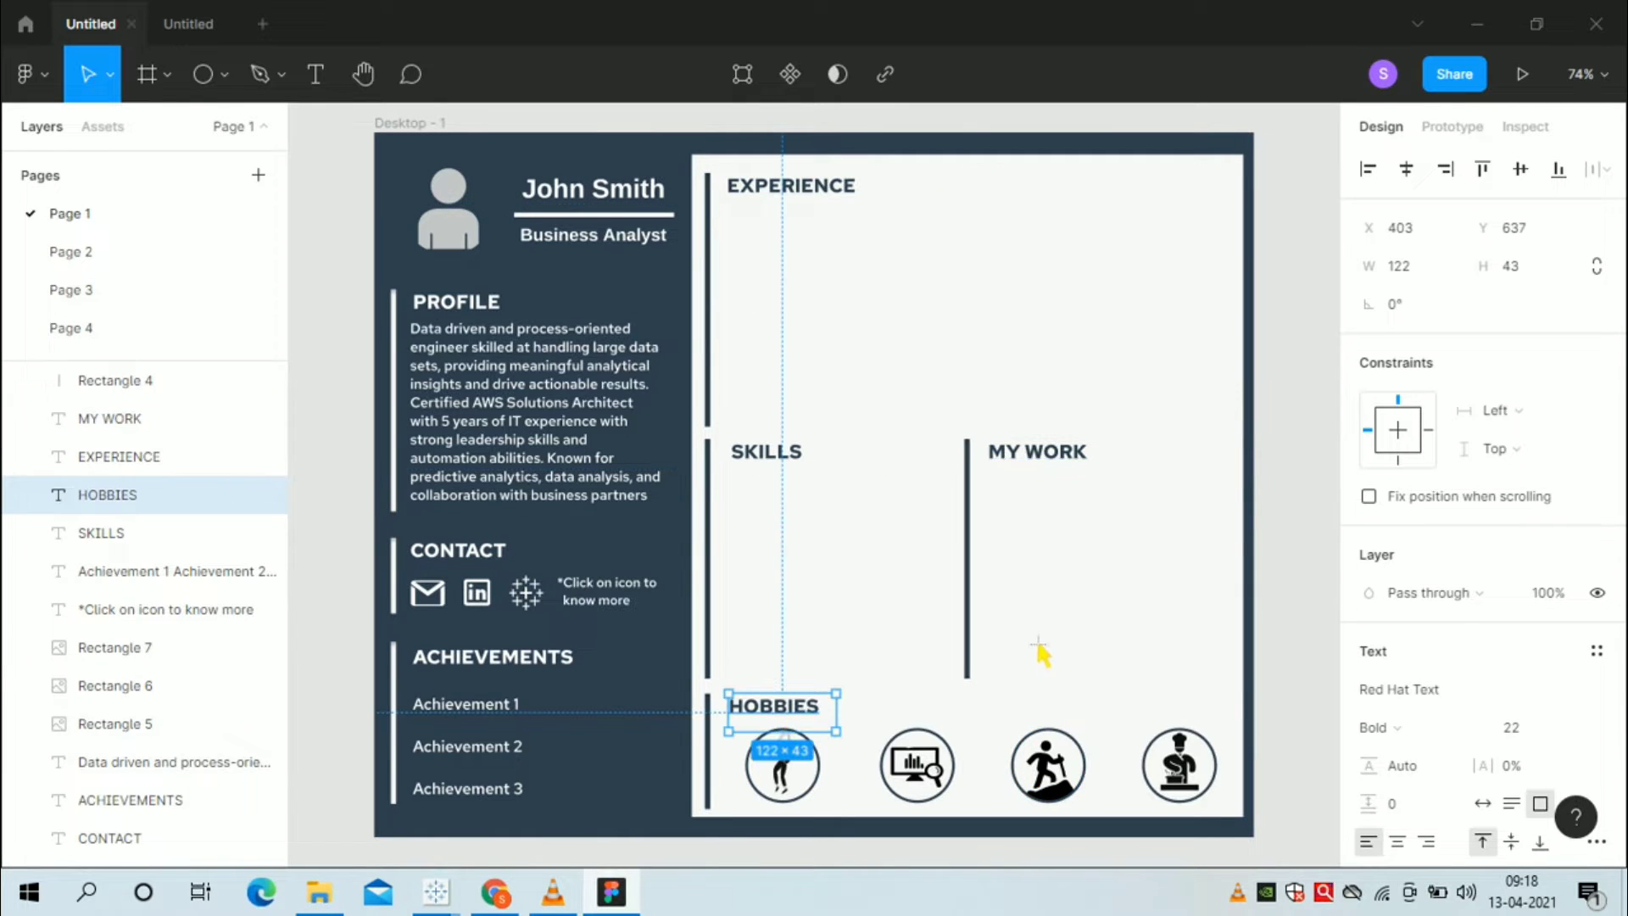
pyautogui.click(1045, 654)
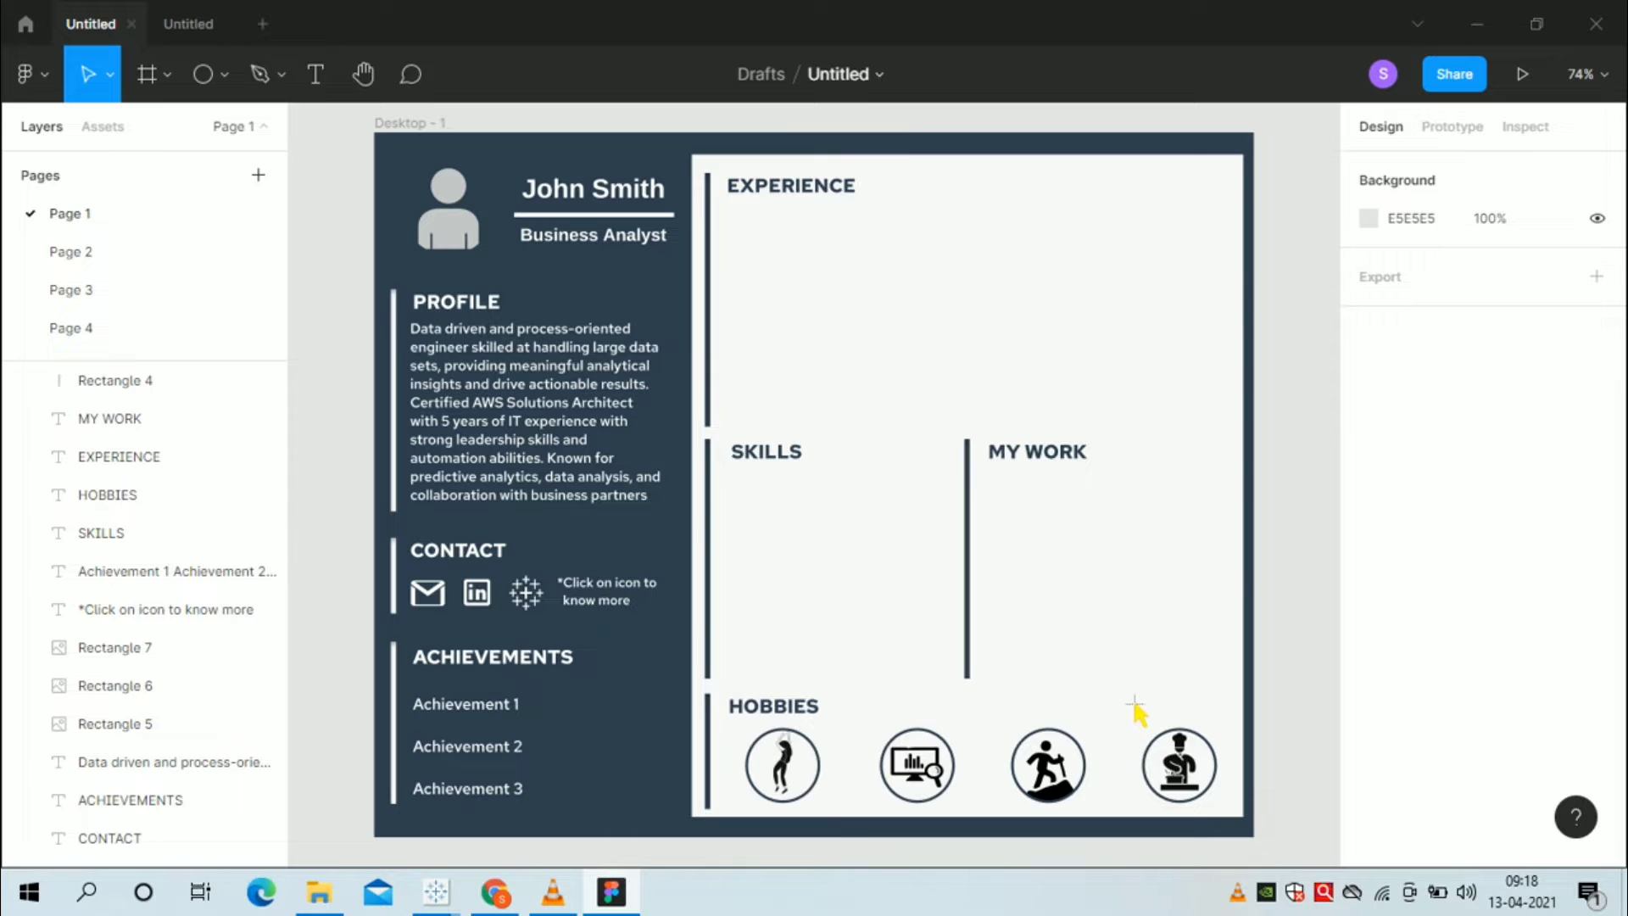
pyautogui.click(633, 610)
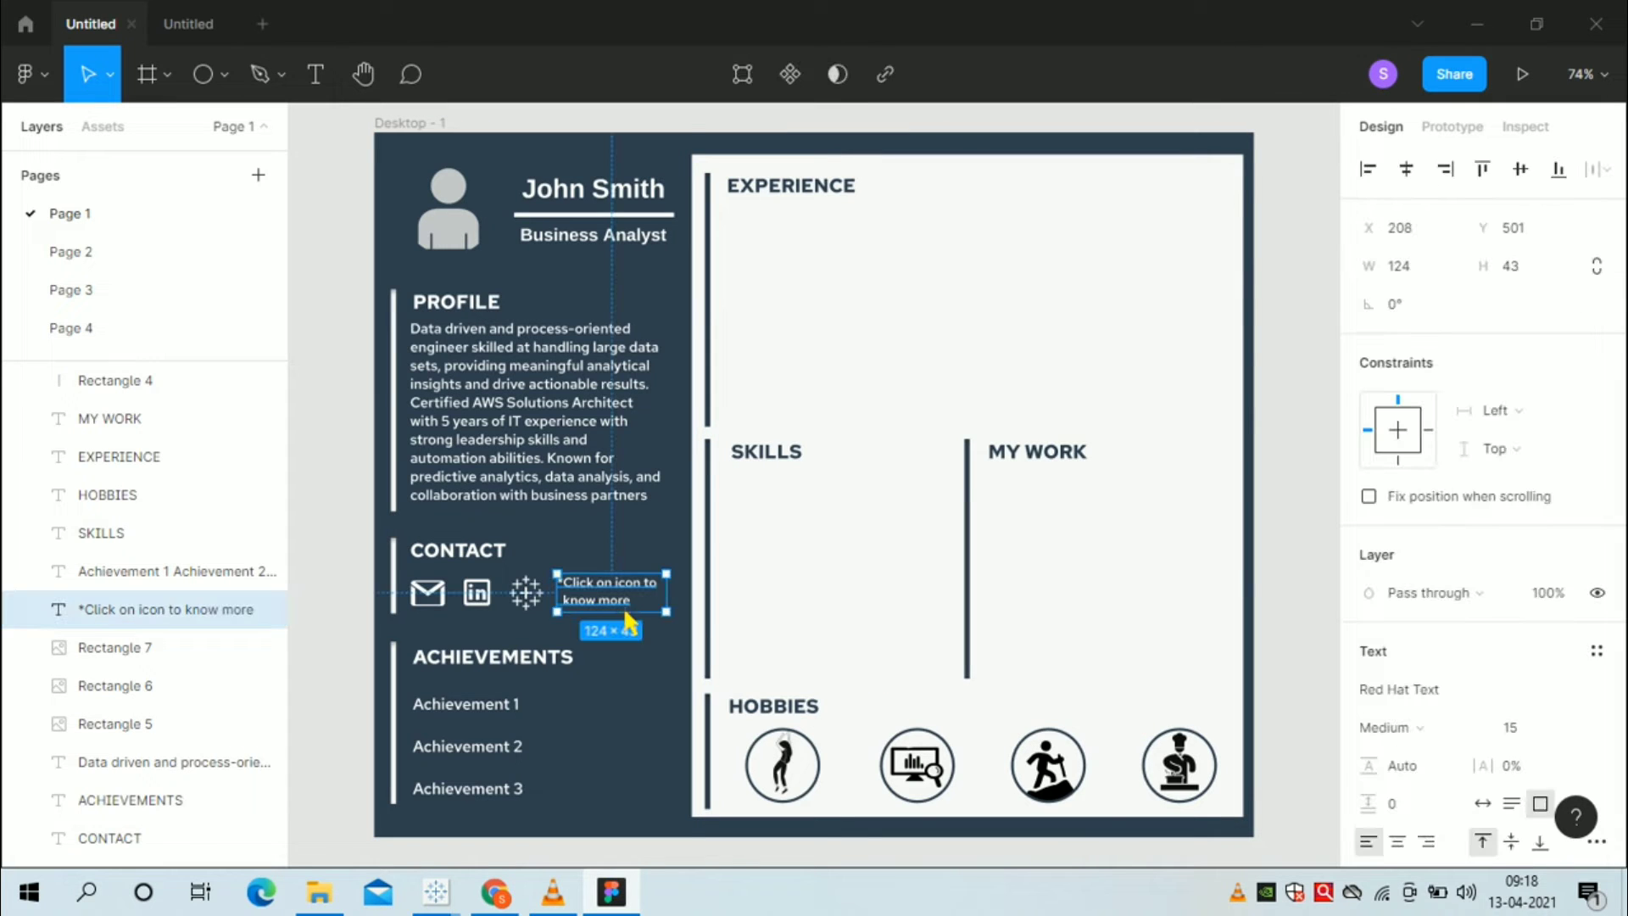
pyautogui.click(640, 697)
pyautogui.click(900, 609)
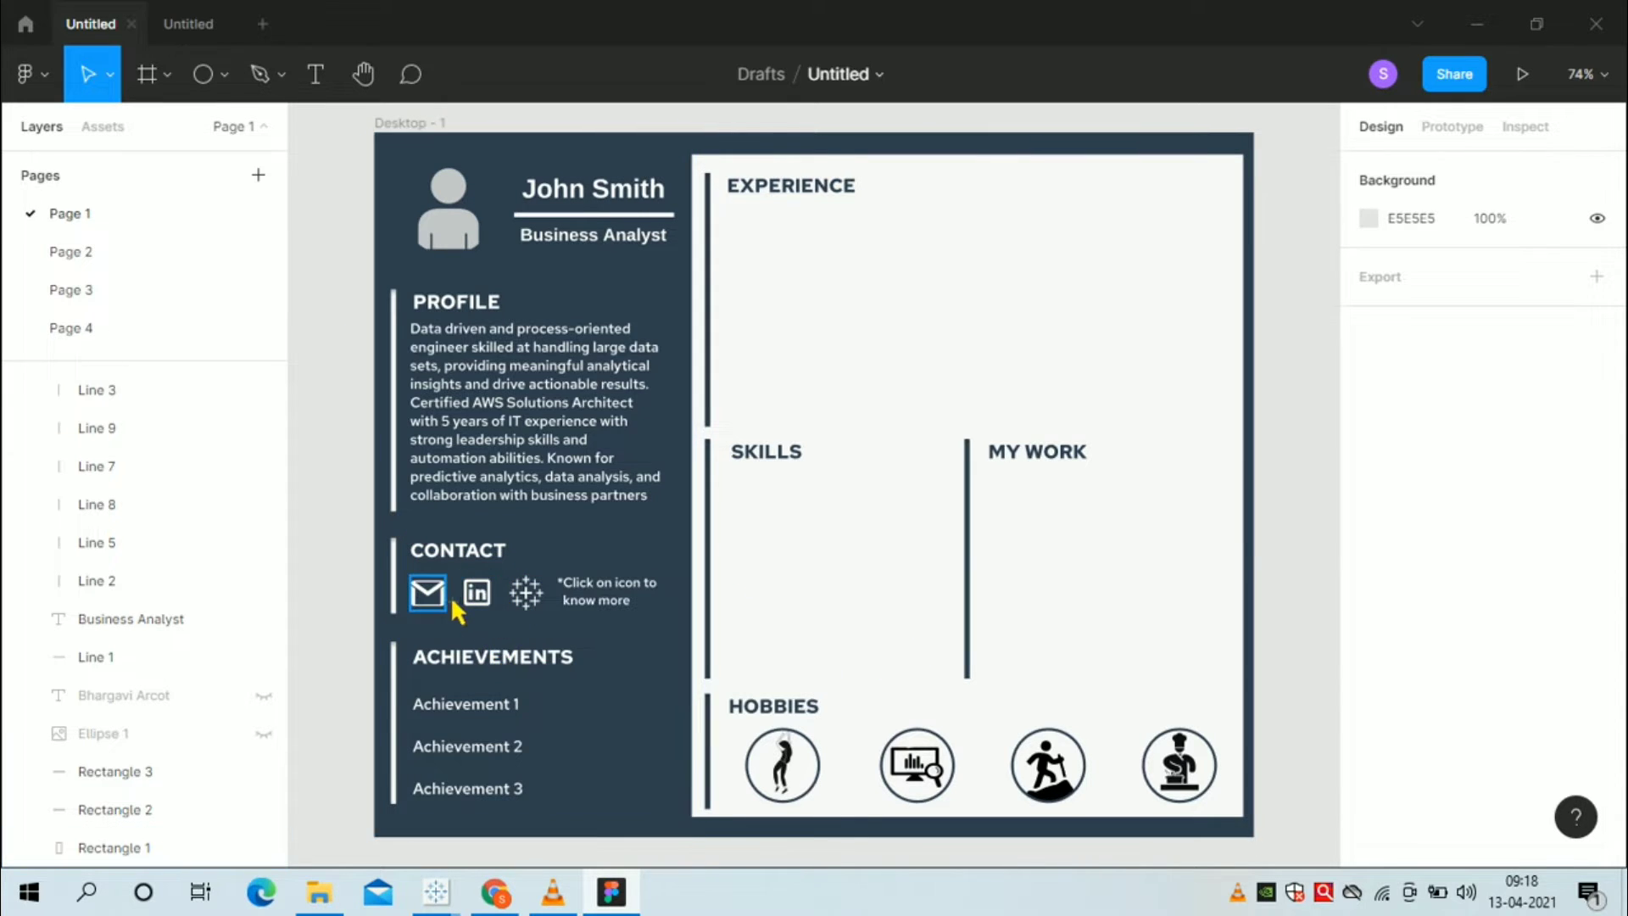
# - In the working file, draw a rectangle about 55 × 47 in the sidebar below the vertical line beside PROFILE
pyautogui.click(201, 32)
pyautogui.click(167, 78)
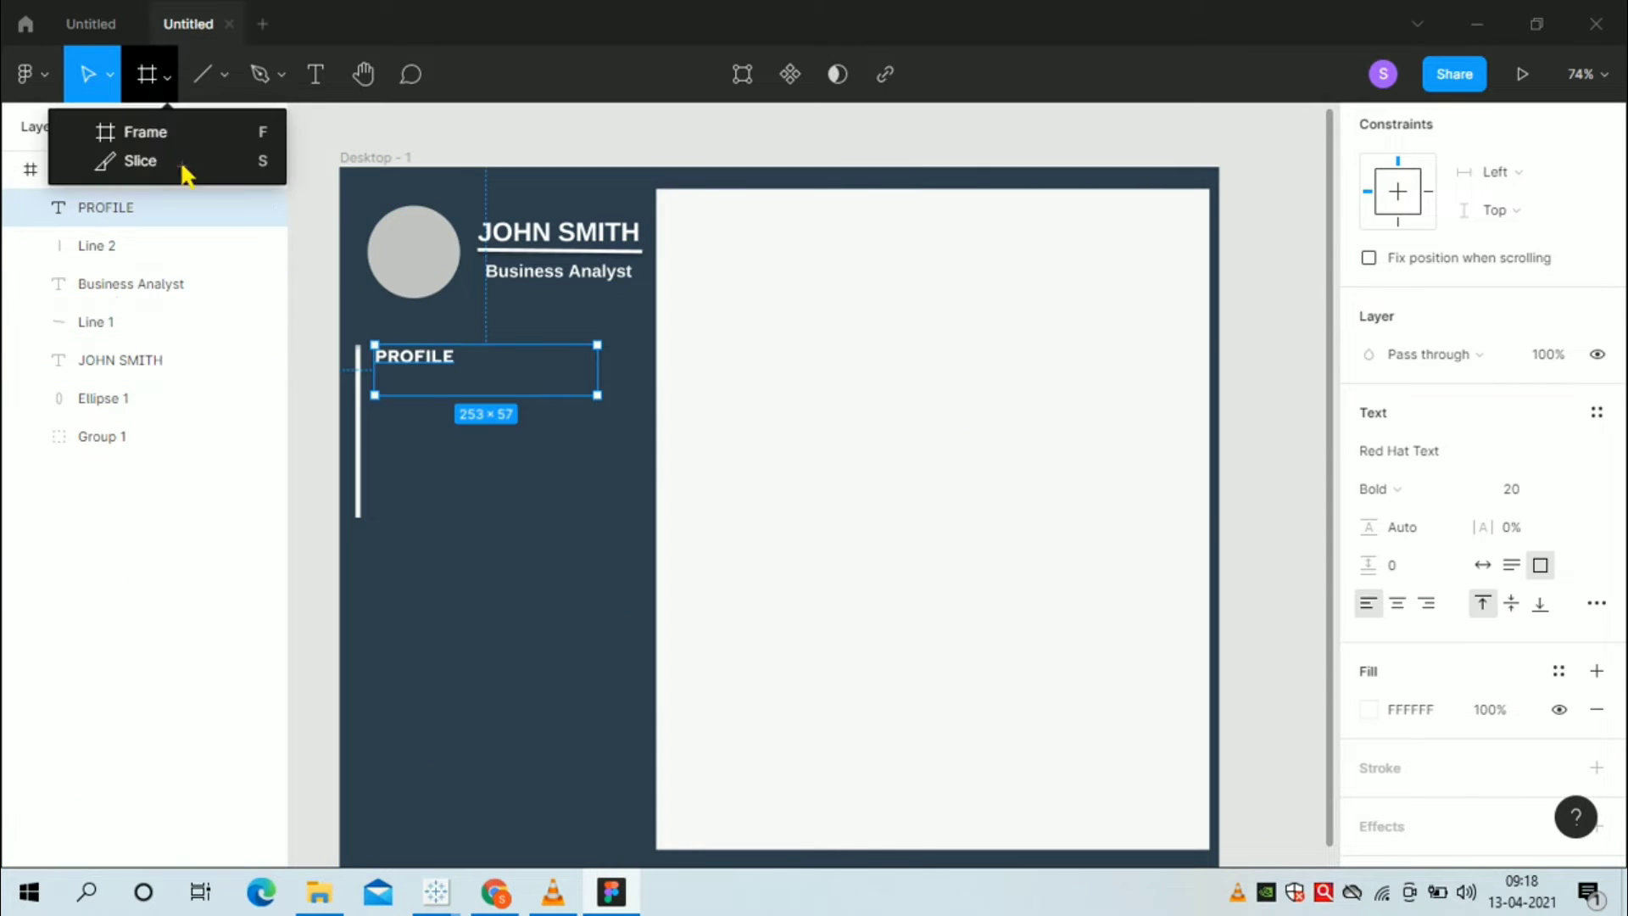
pyautogui.click(224, 76)
pyautogui.click(224, 76)
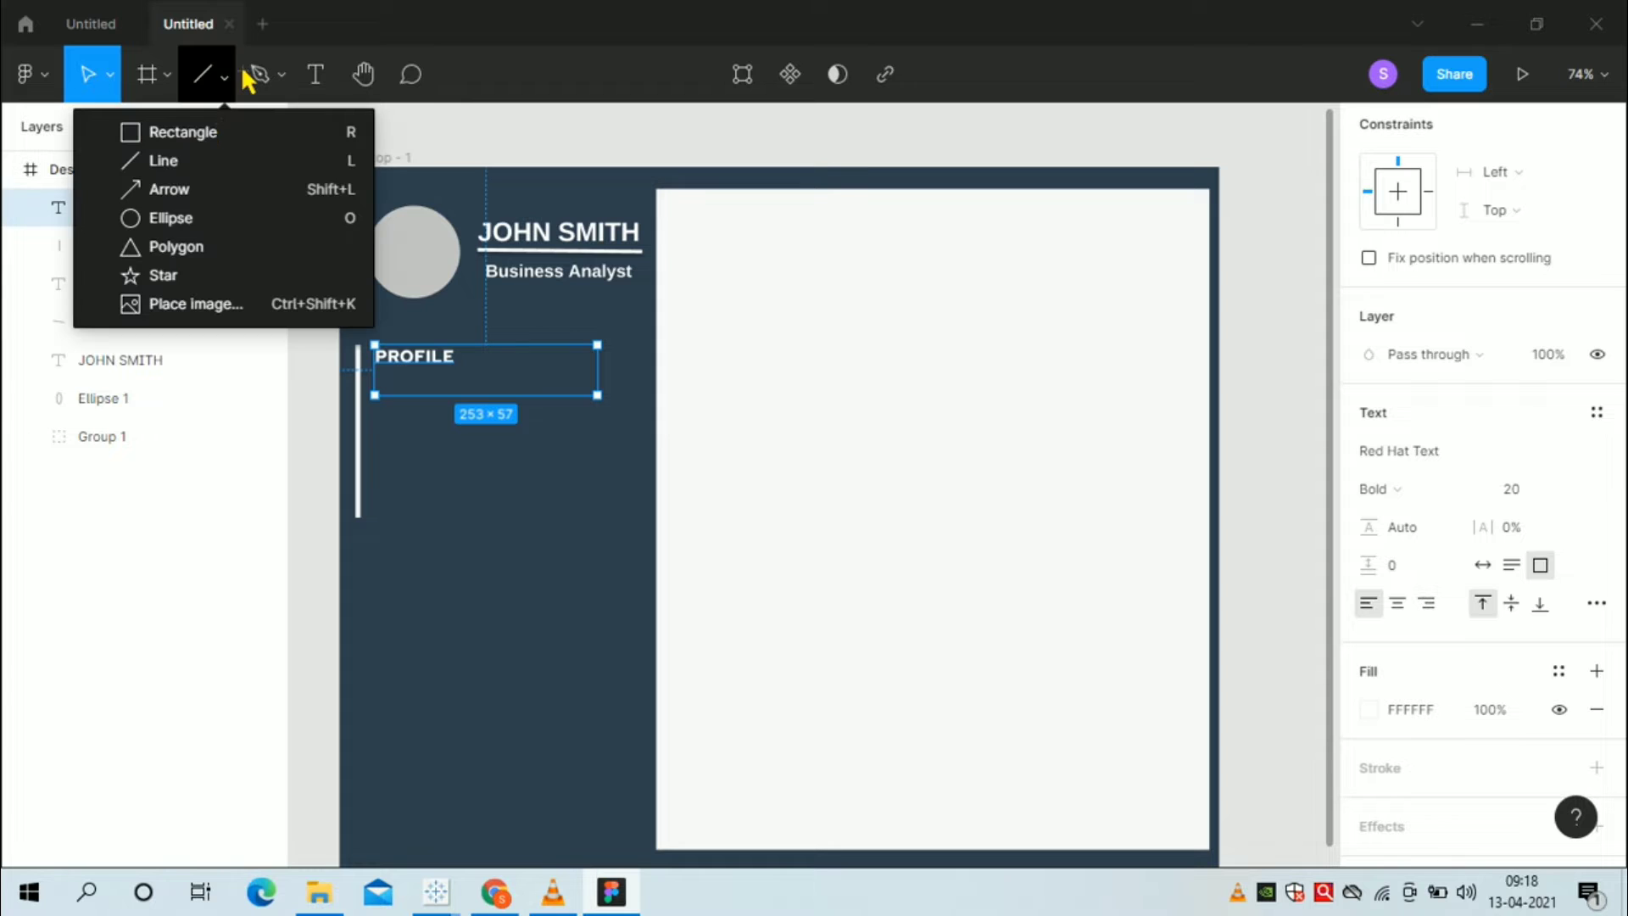
pyautogui.click(222, 133)
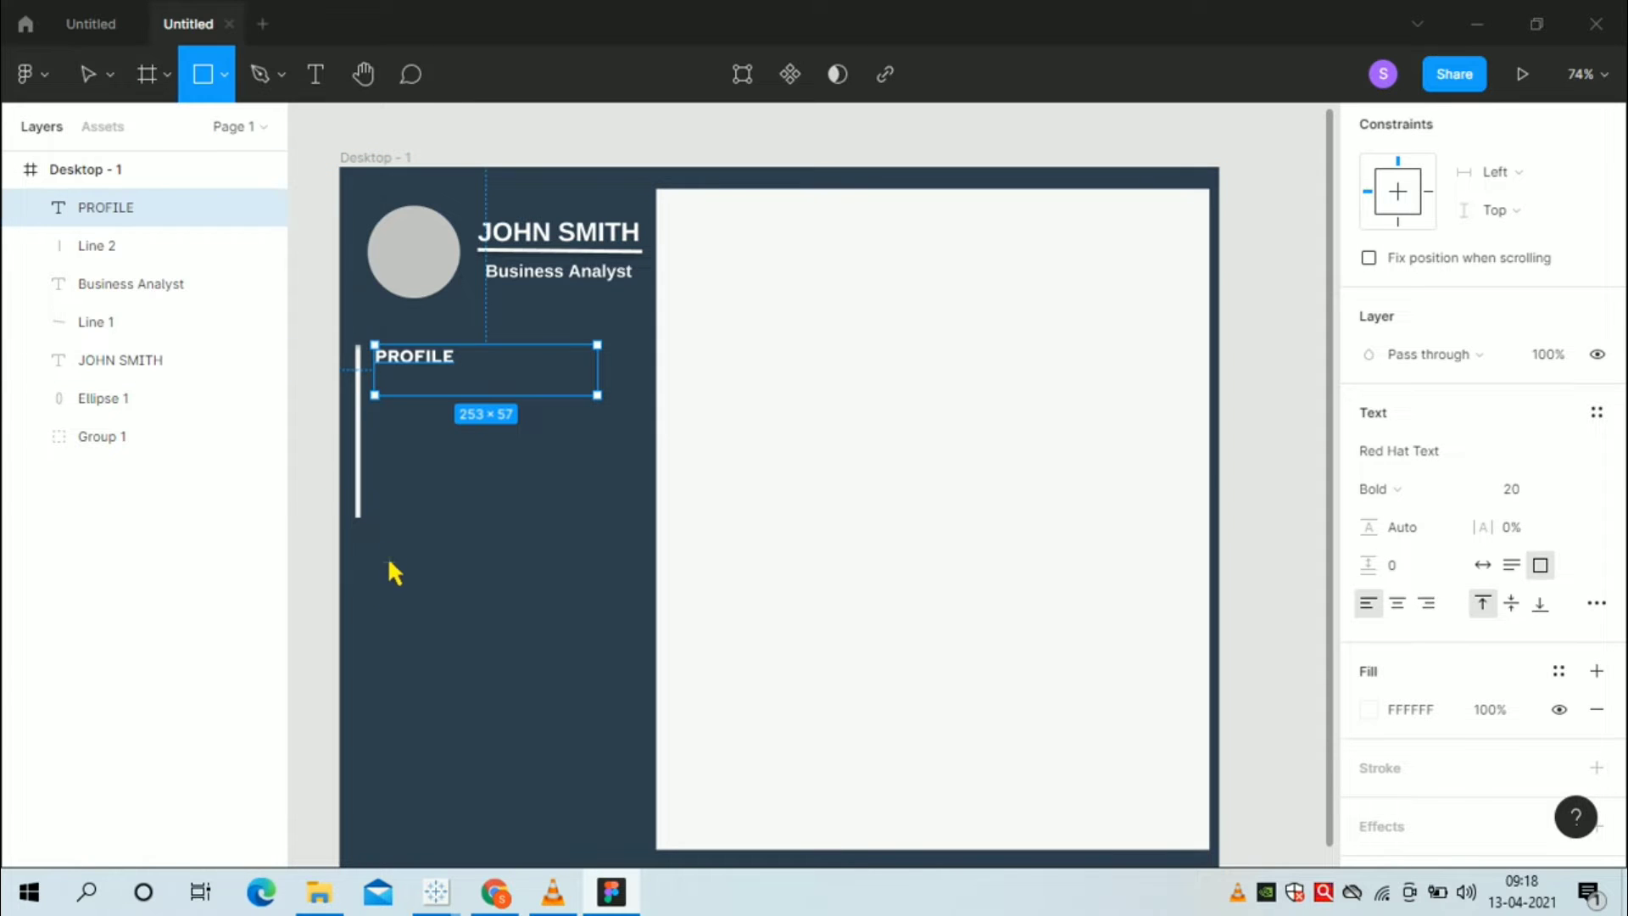
pyautogui.moveTo(380, 585)
pyautogui.mouseDown()
pyautogui.moveTo(449, 653)
pyautogui.moveTo(438, 629)
pyautogui.mouseUp()
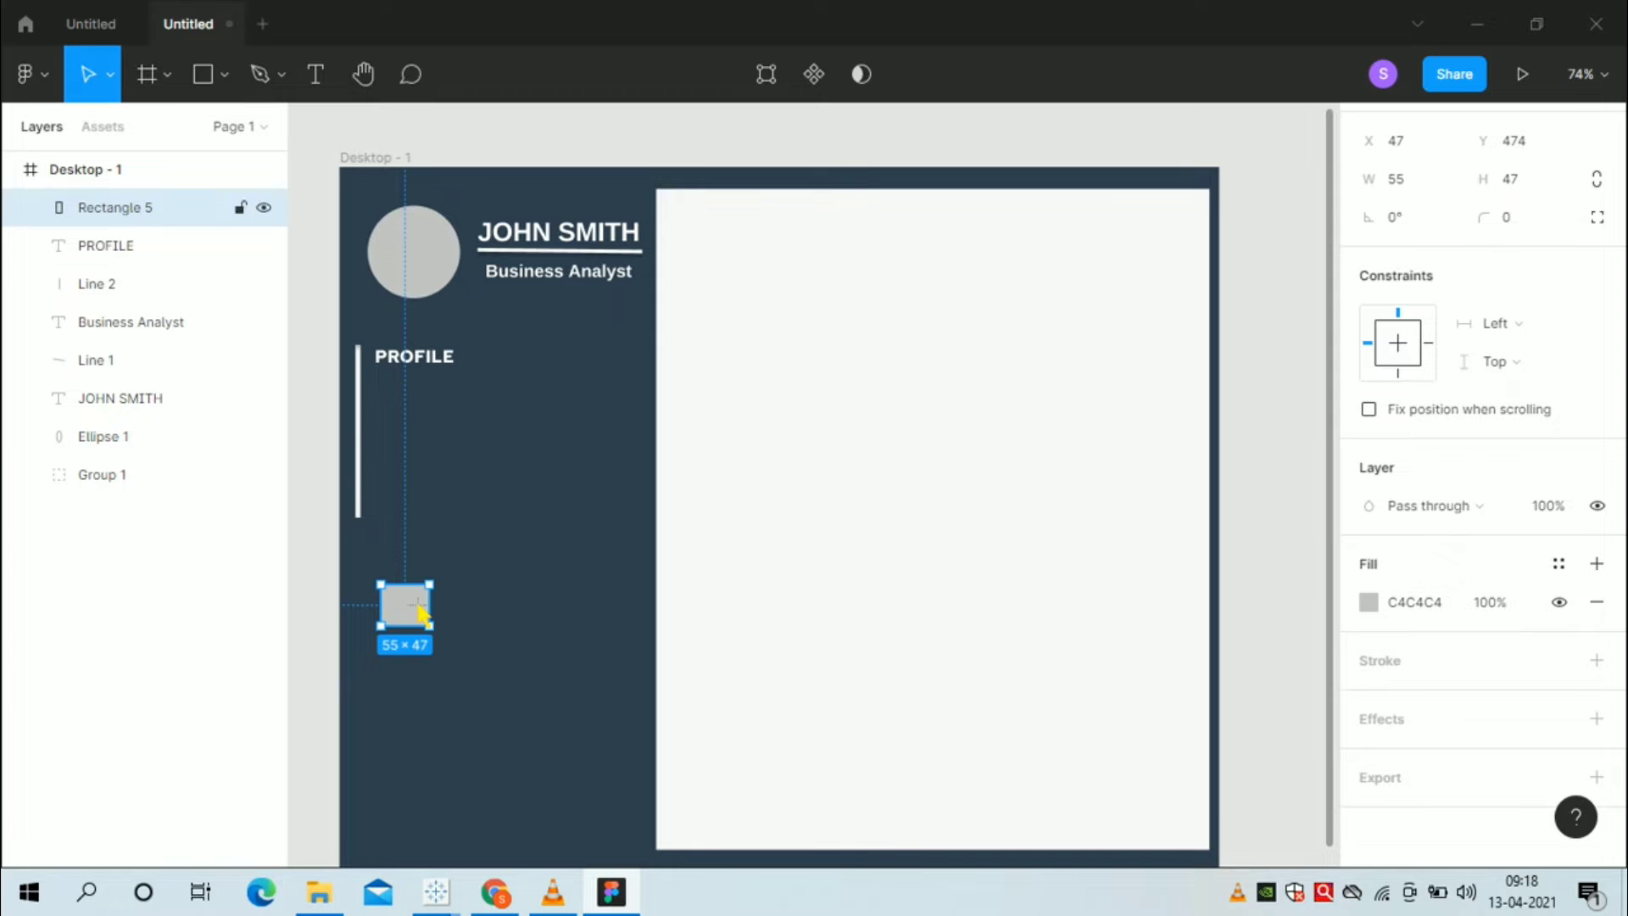
# - Change the small sidebar rectangle's fill from a solid colour to an image fill
pyautogui.click(1389, 609)
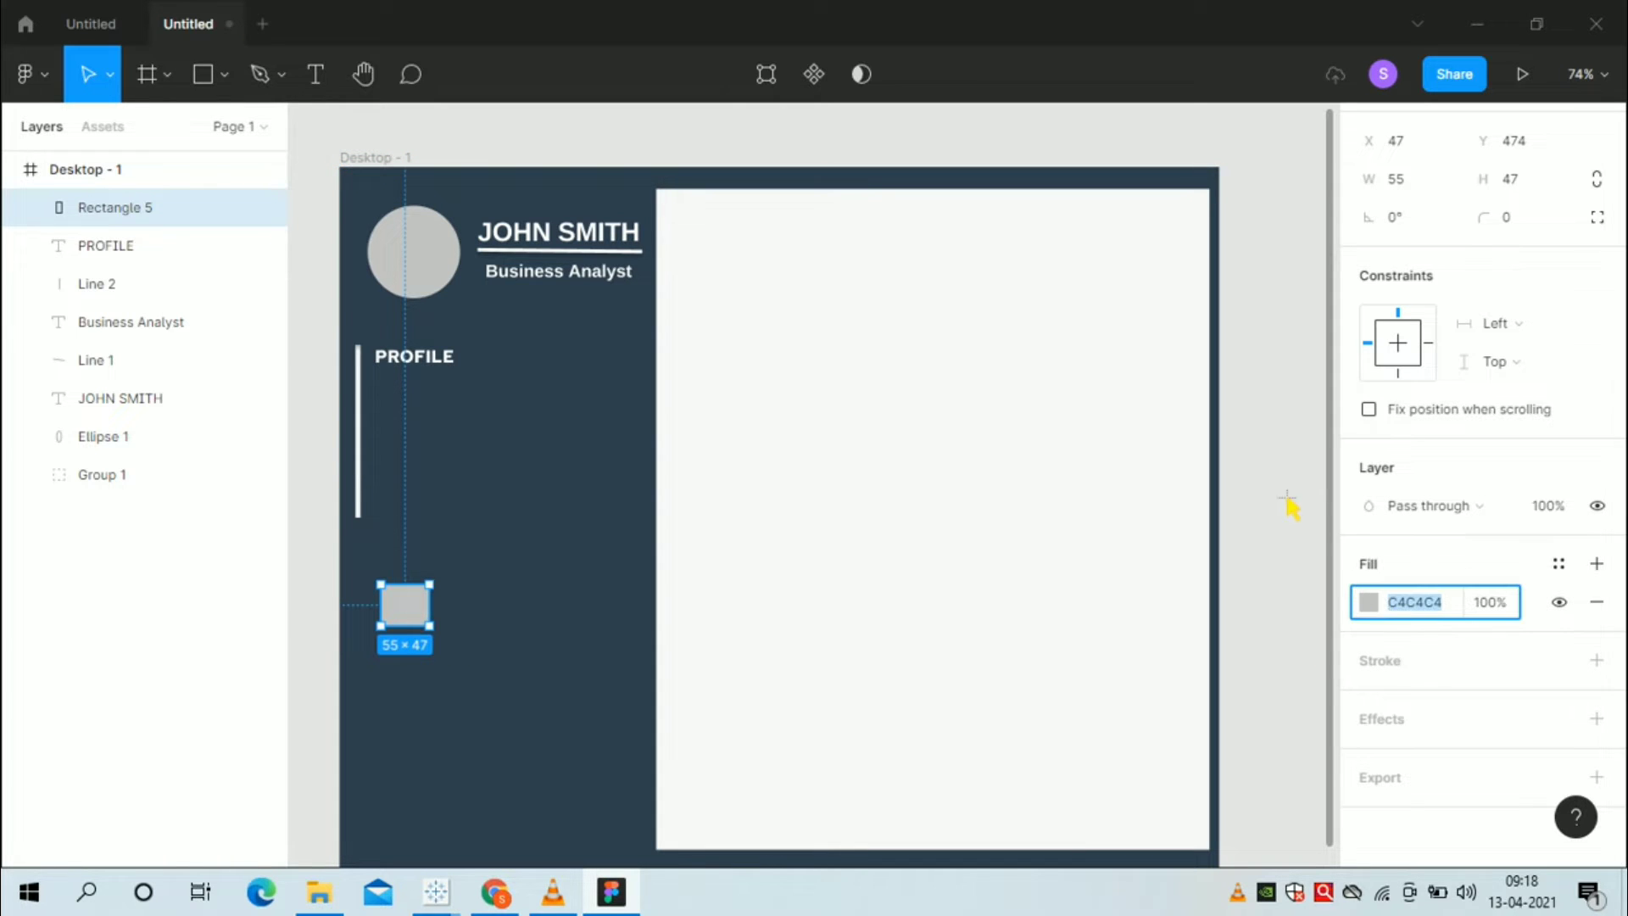
pyautogui.click(1367, 599)
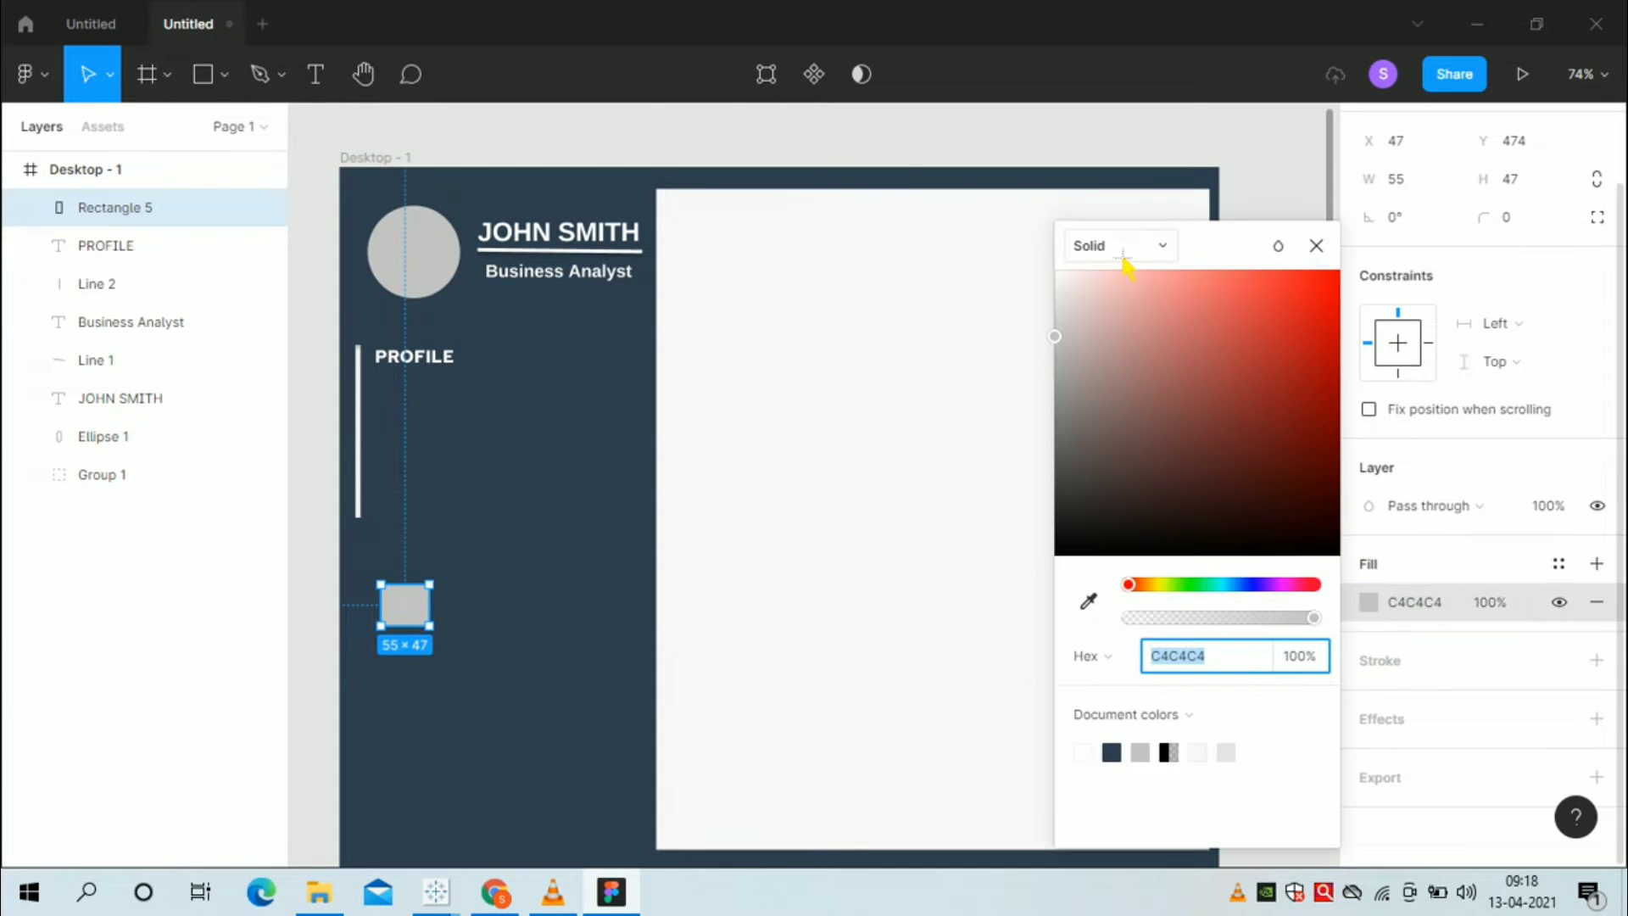
pyautogui.click(1103, 246)
pyautogui.click(1149, 392)
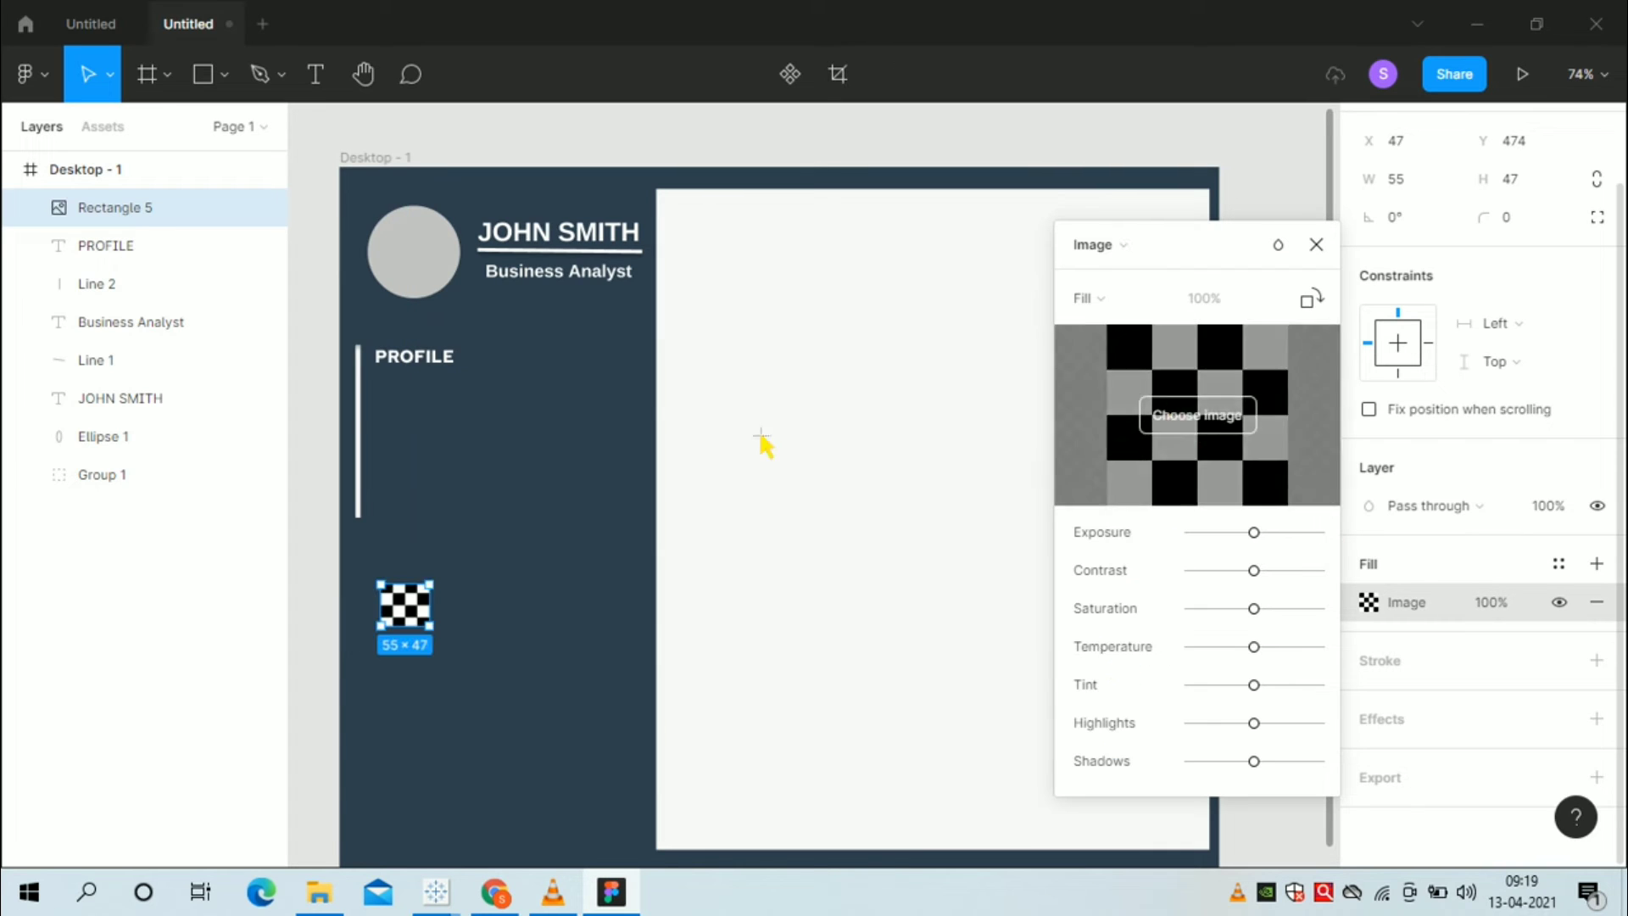
pyautogui.moveTo(1196, 429)
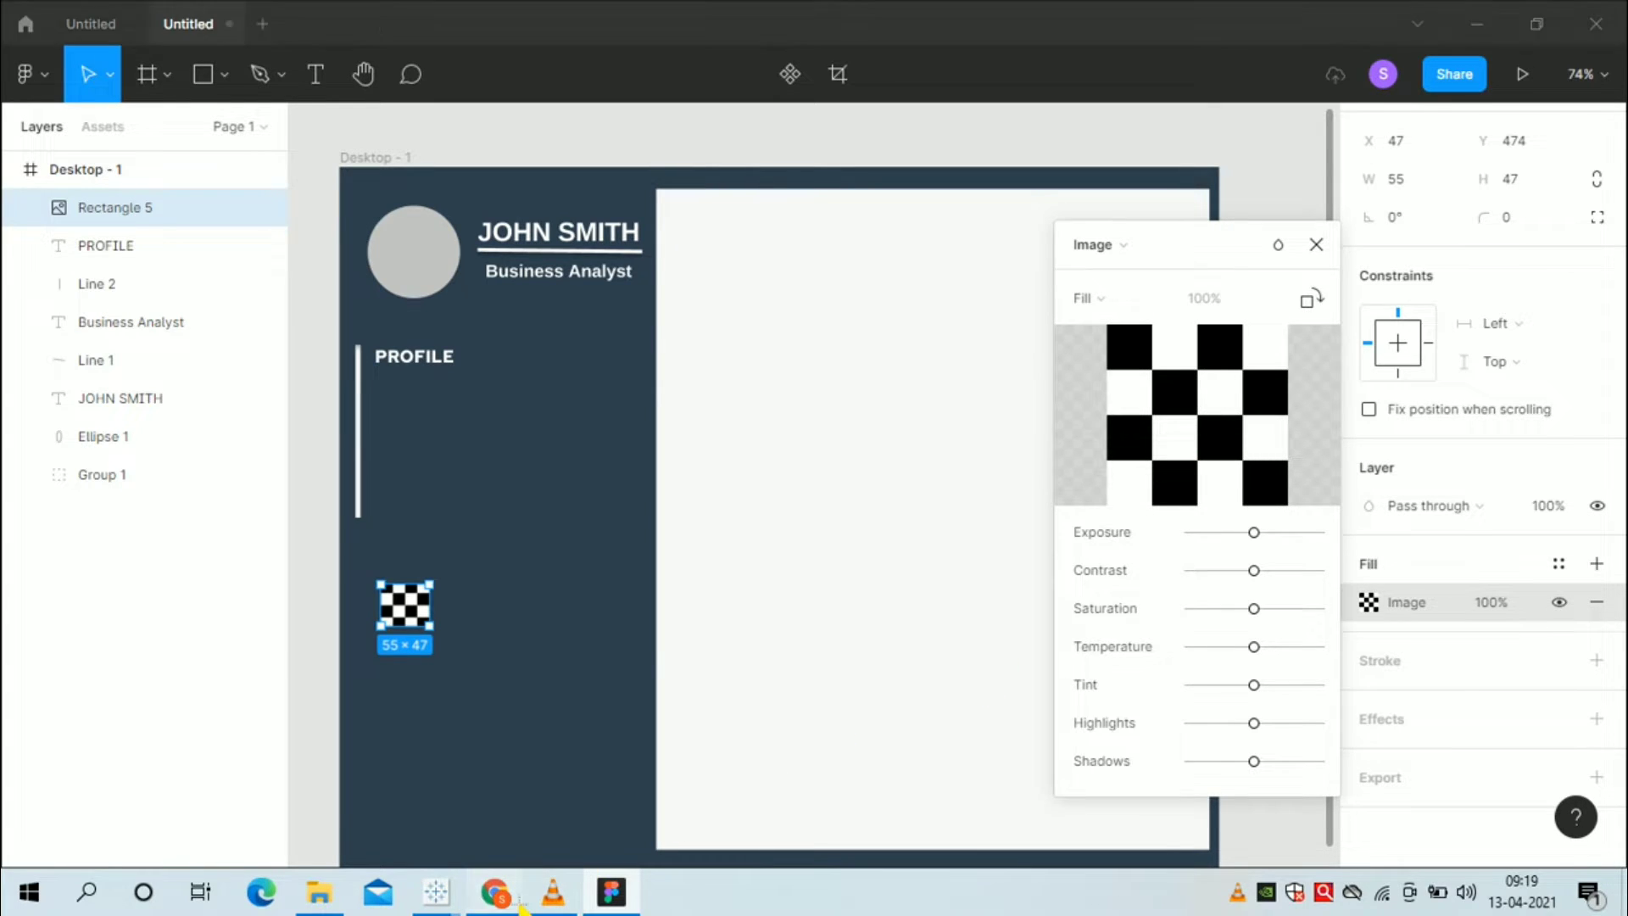
# - Switch to Chrome and search the Icons8 site for "linkedin" icons
pyautogui.click(494, 893)
pyautogui.moveTo(303, 64); pyautogui.dragTo(212, 66)
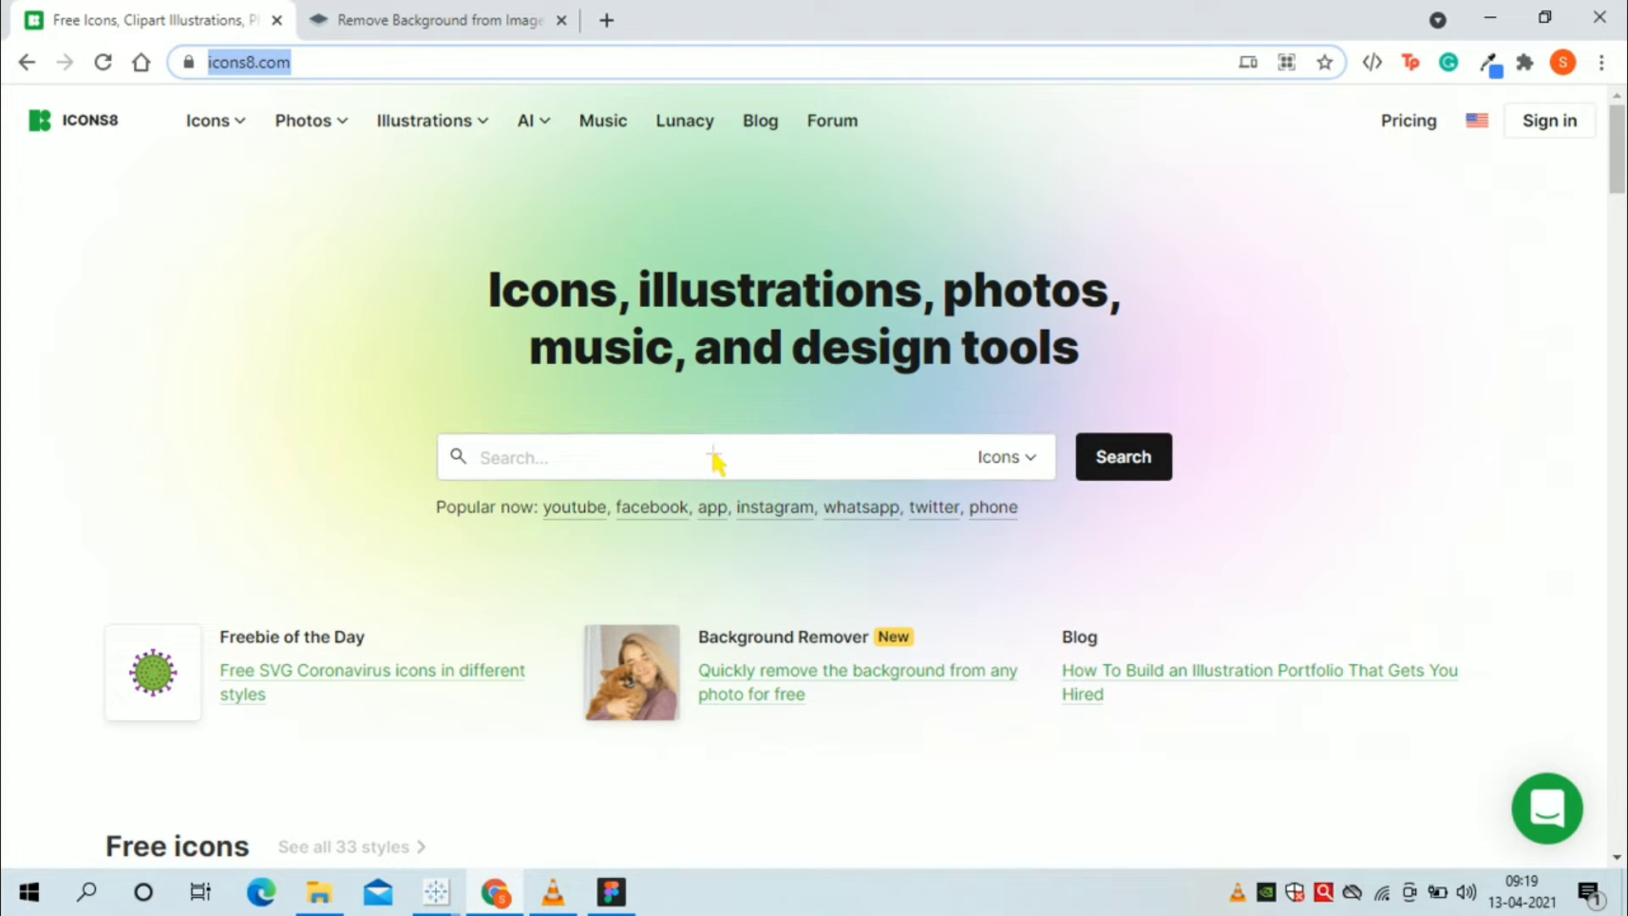
pyautogui.click(617, 468)
pyautogui.write('LINKED IN')
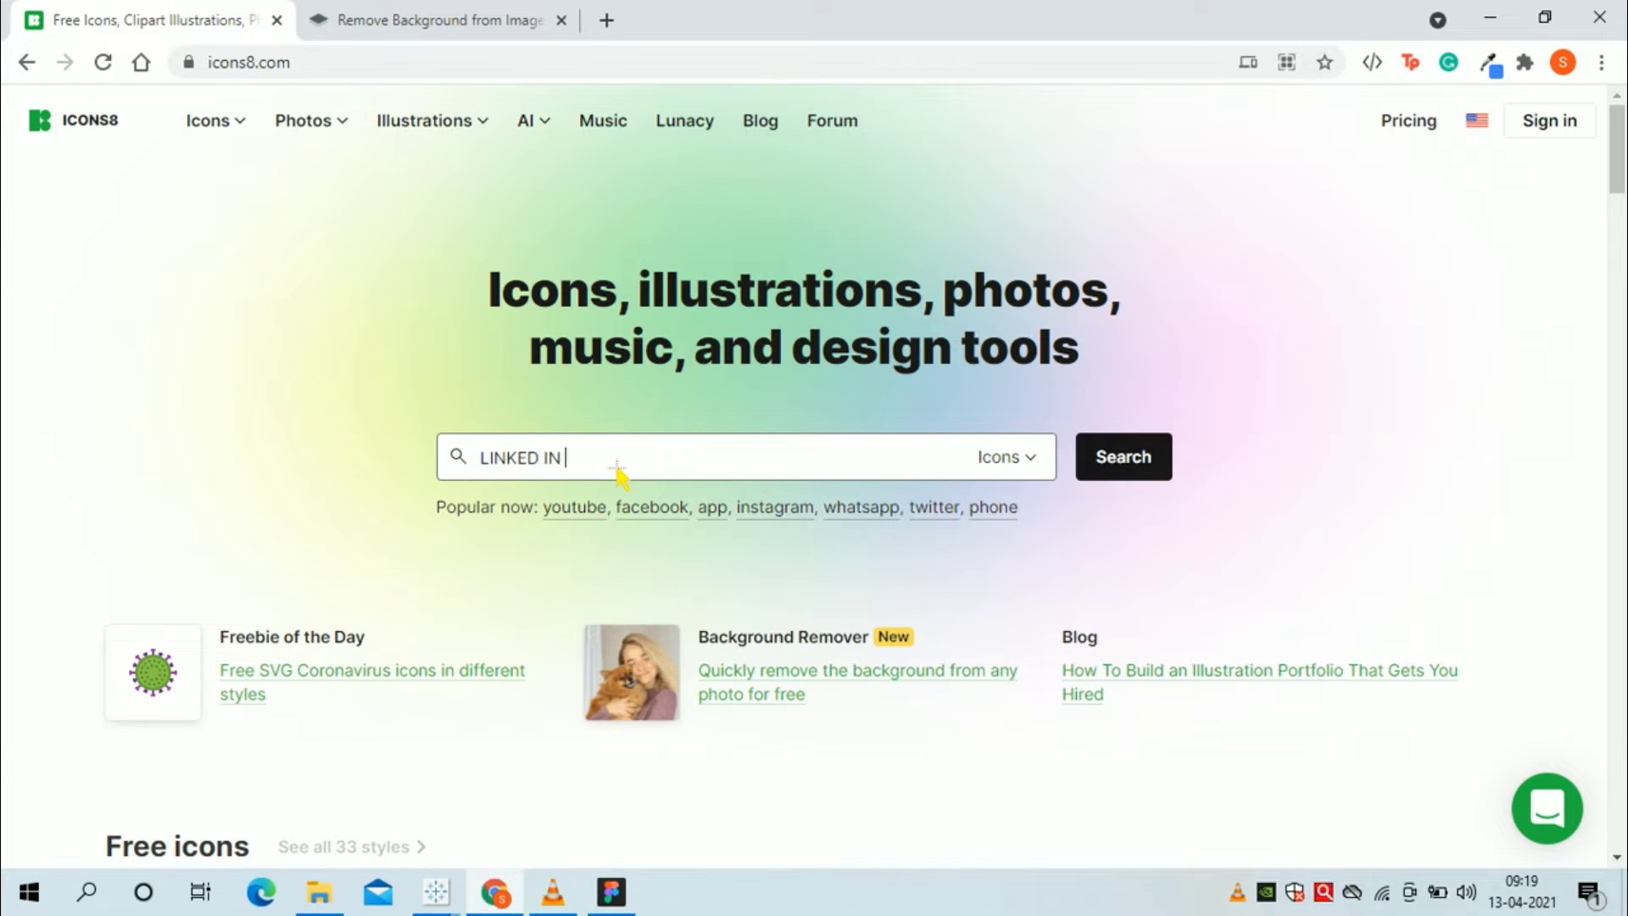
pyautogui.press('Return')
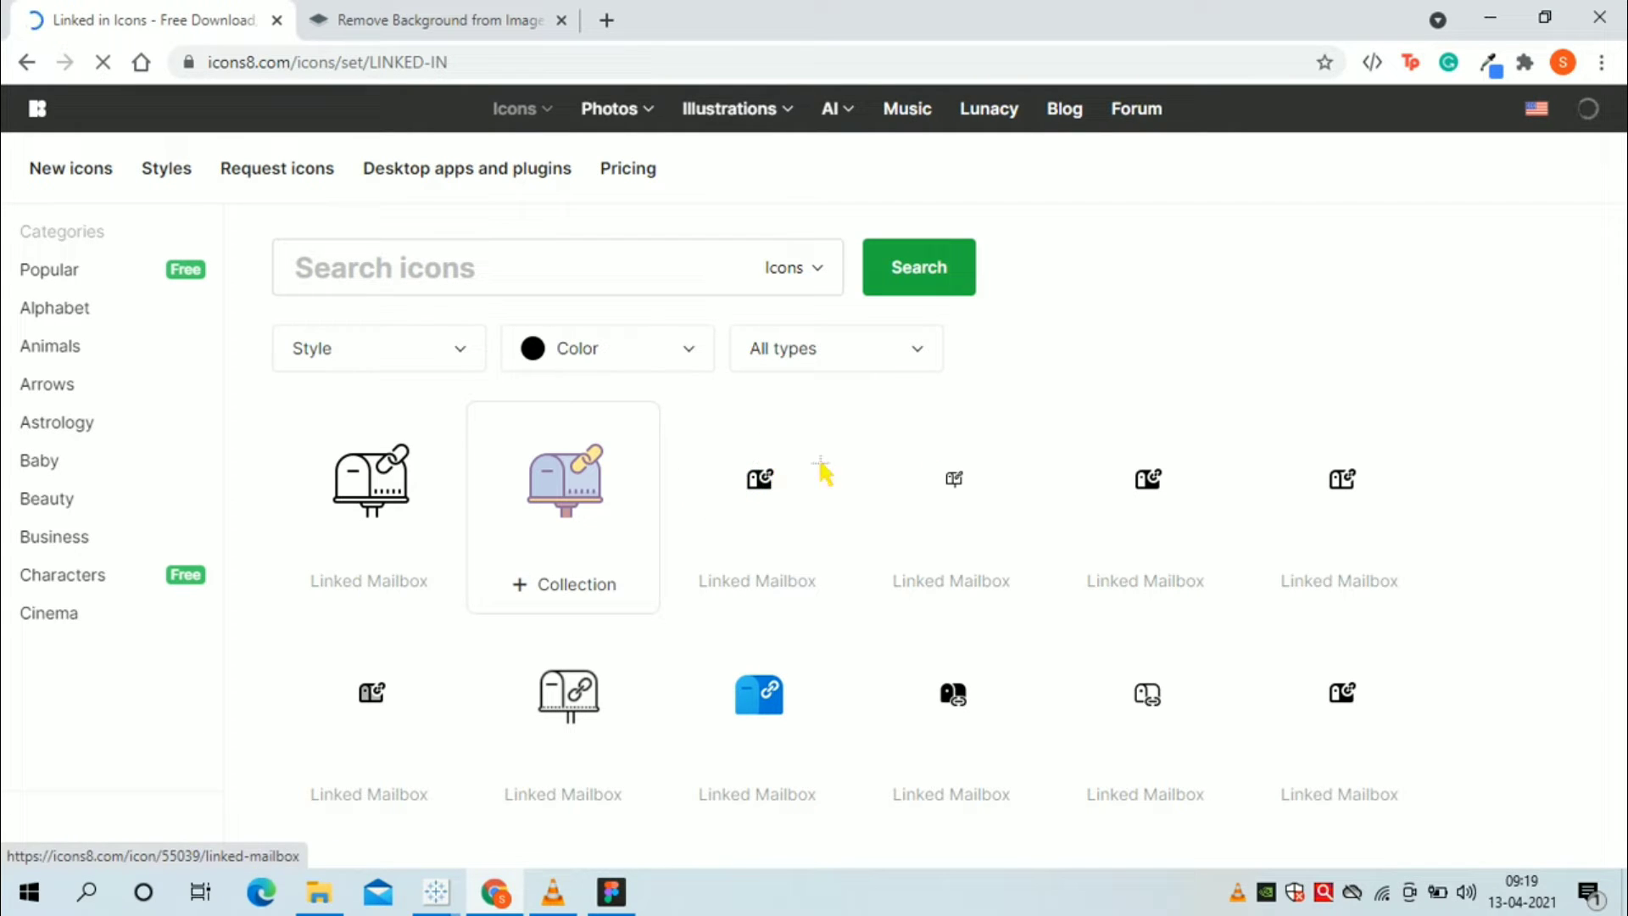
pyautogui.click(396, 270)
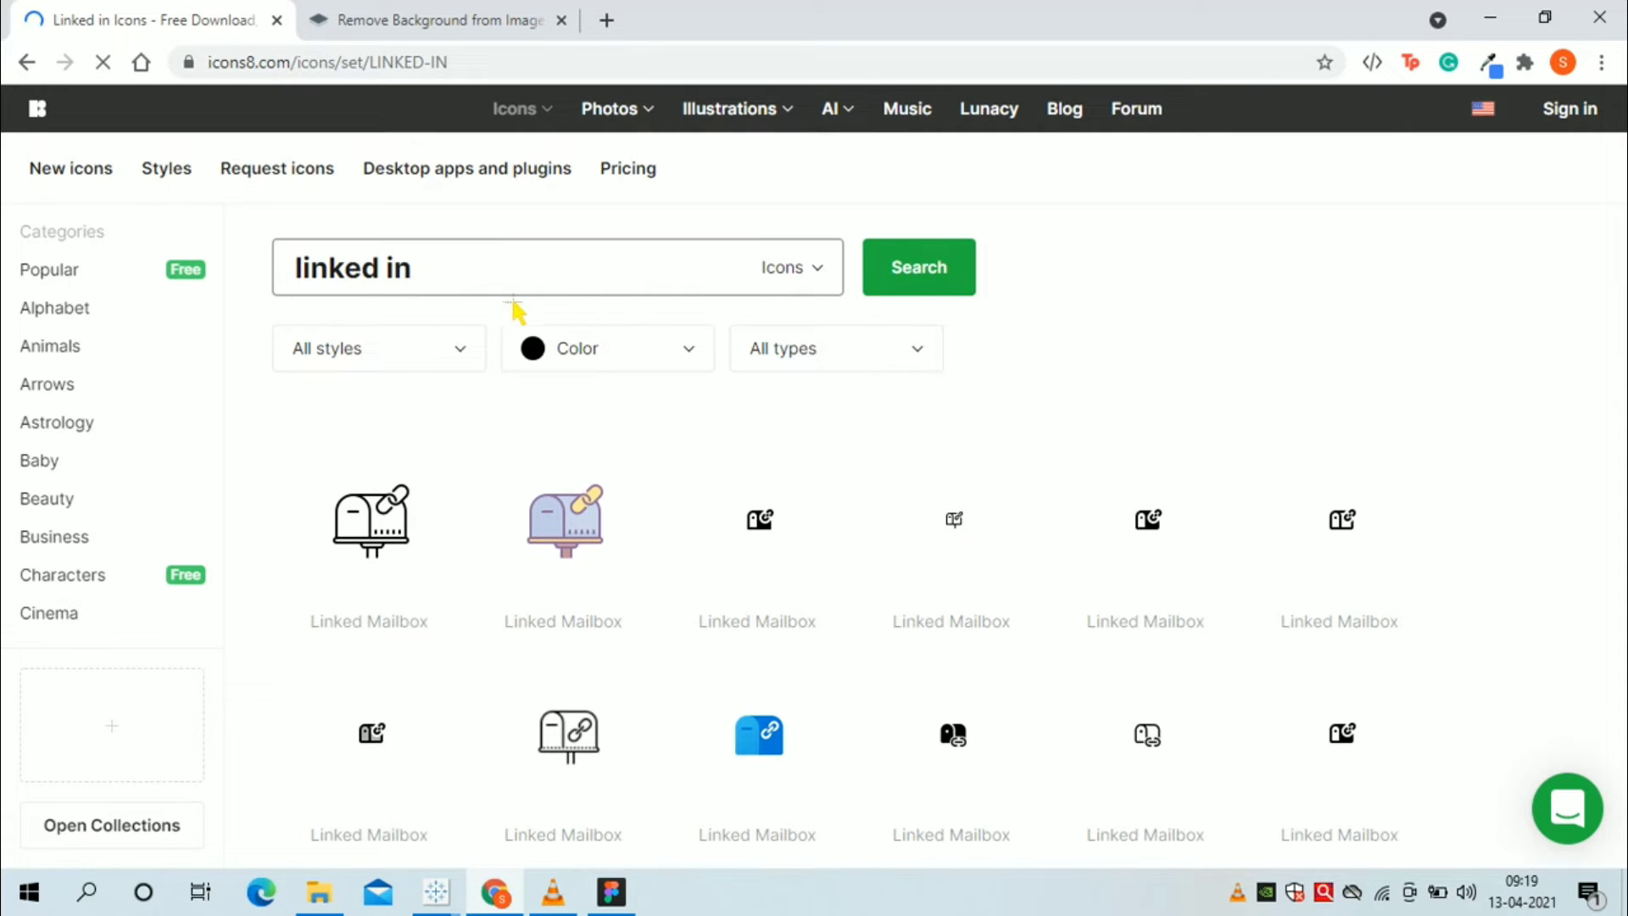
pyautogui.press('BackSpace')
pyautogui.press('Return')
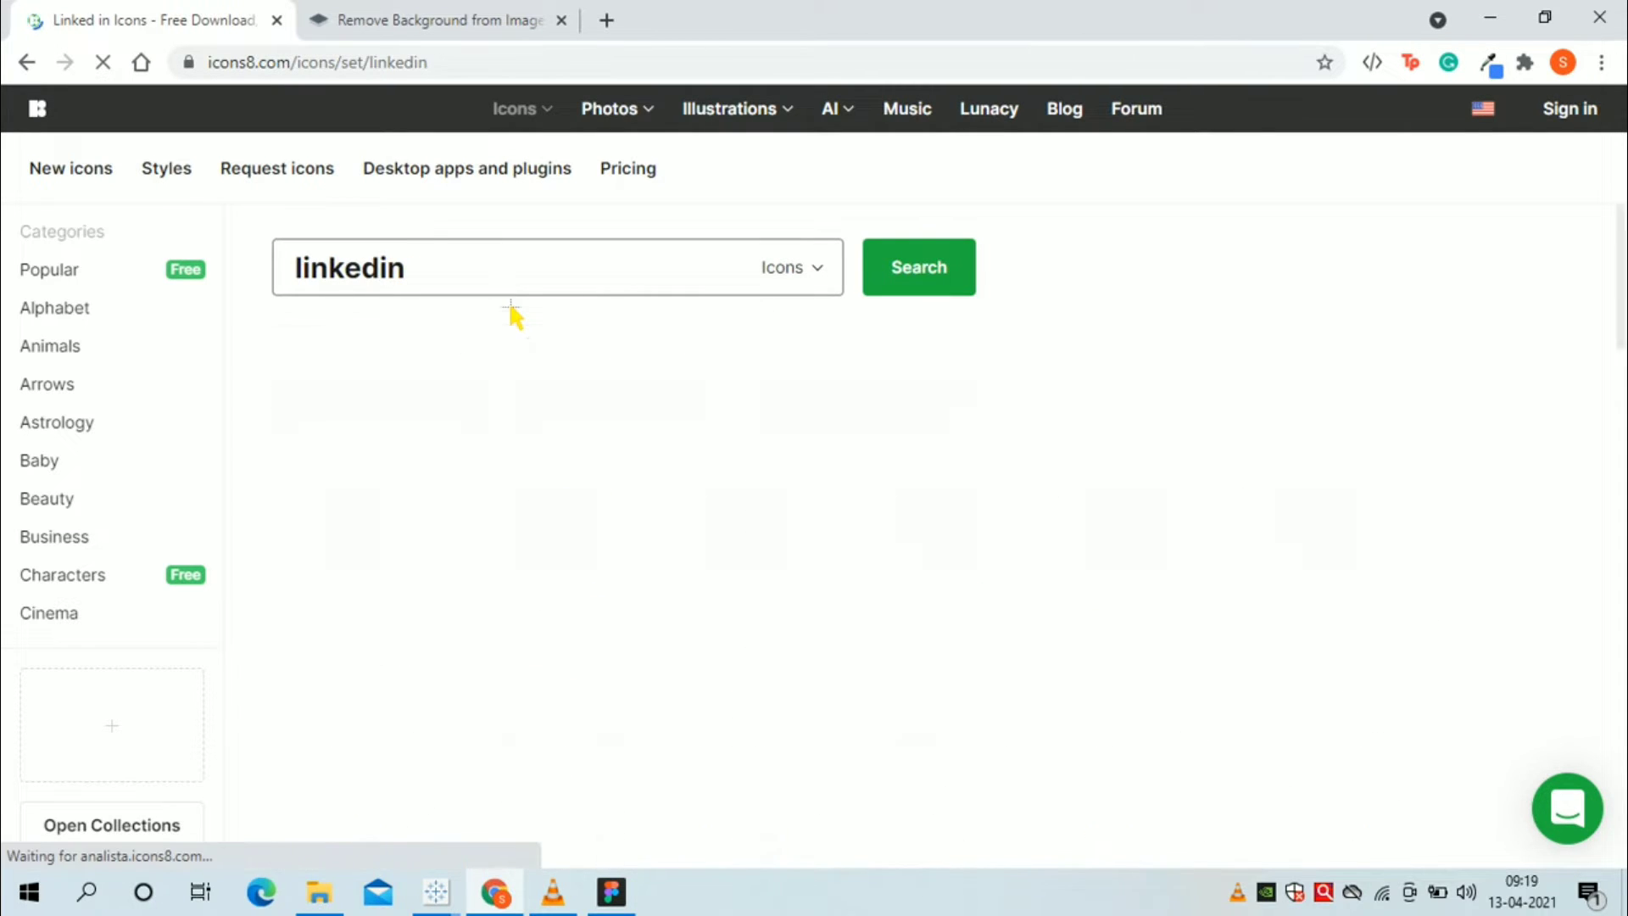
# - Look through the LinkedIn icon results on Icons8 and view the remove.bg background-removal page
pyautogui.scroll(-3, 724, 575)
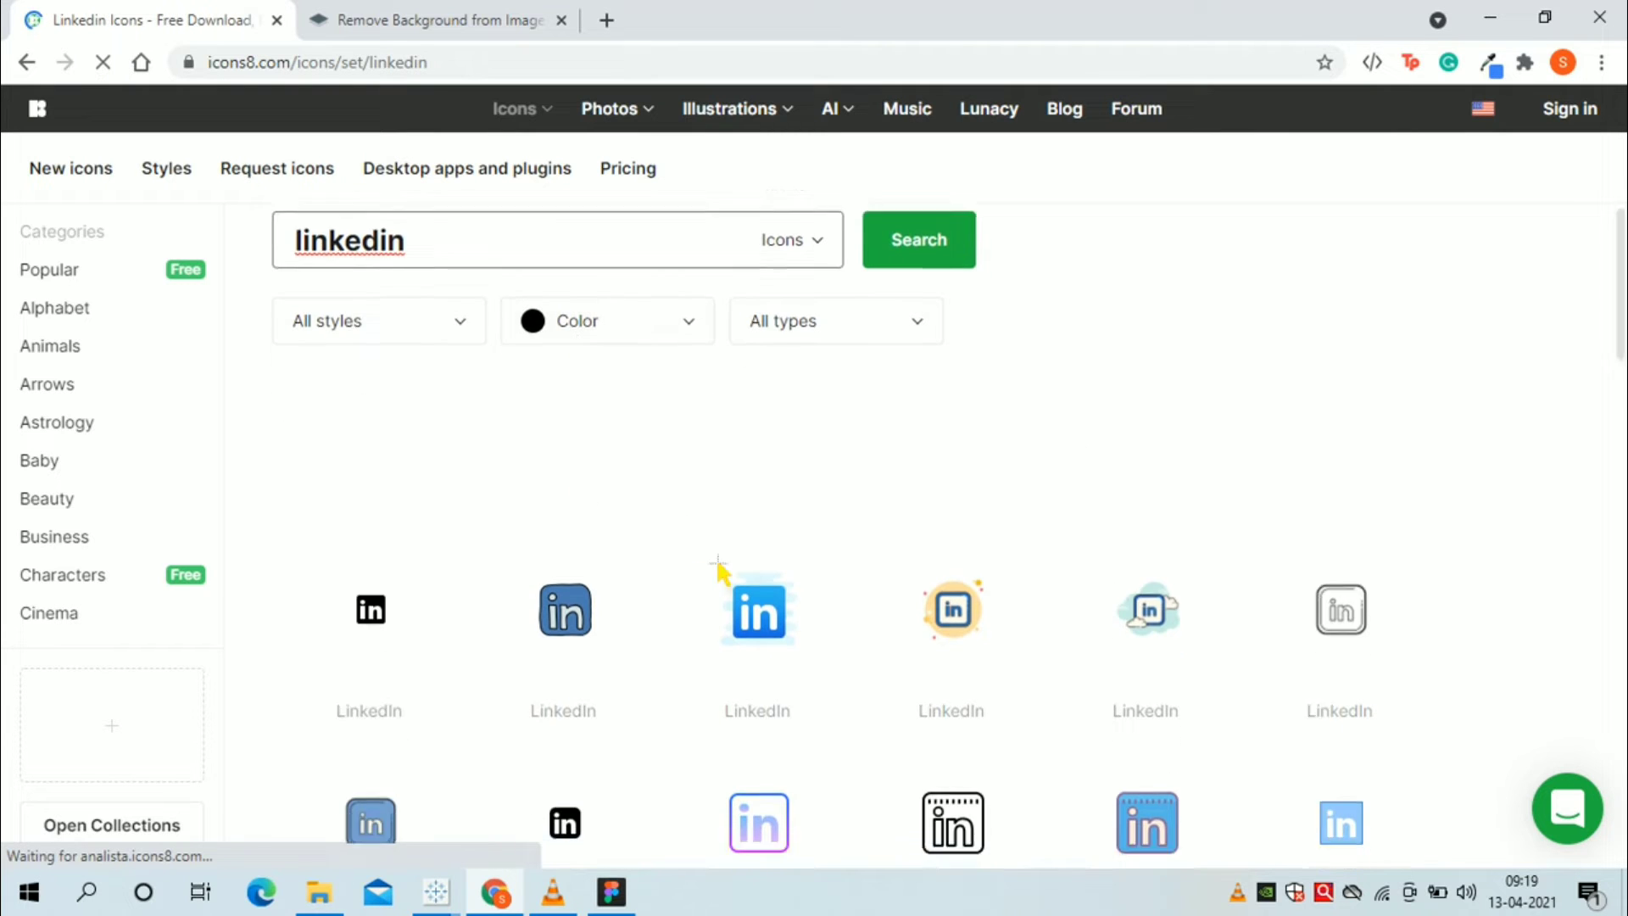
pyautogui.scroll(-10, 1357, 533)
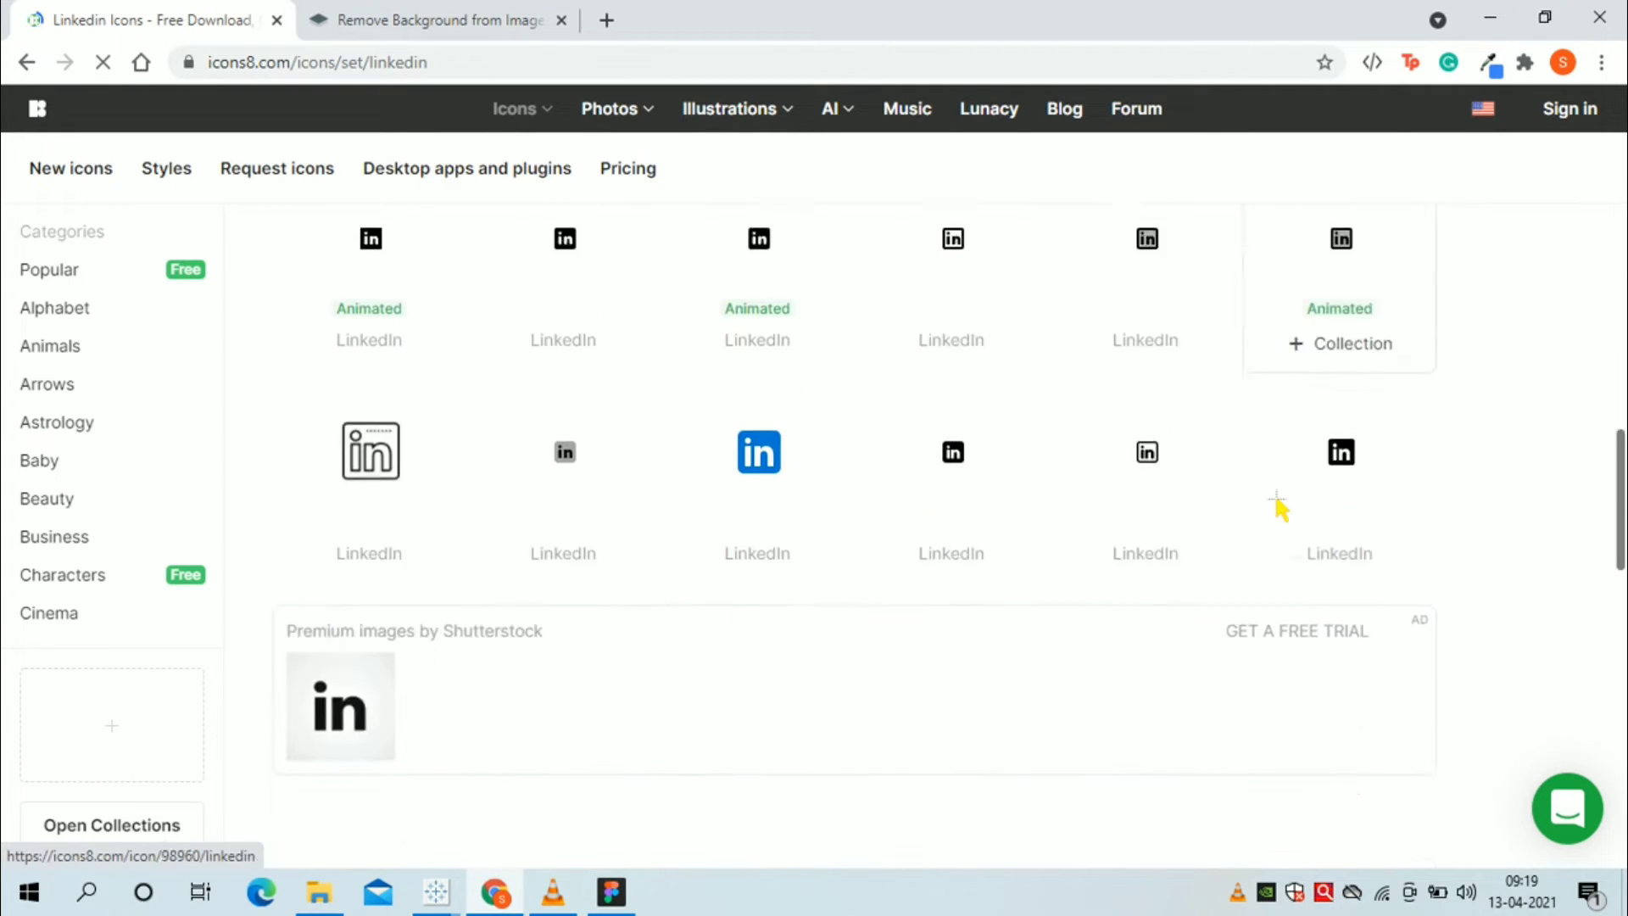
pyautogui.scroll(13, 1280, 507)
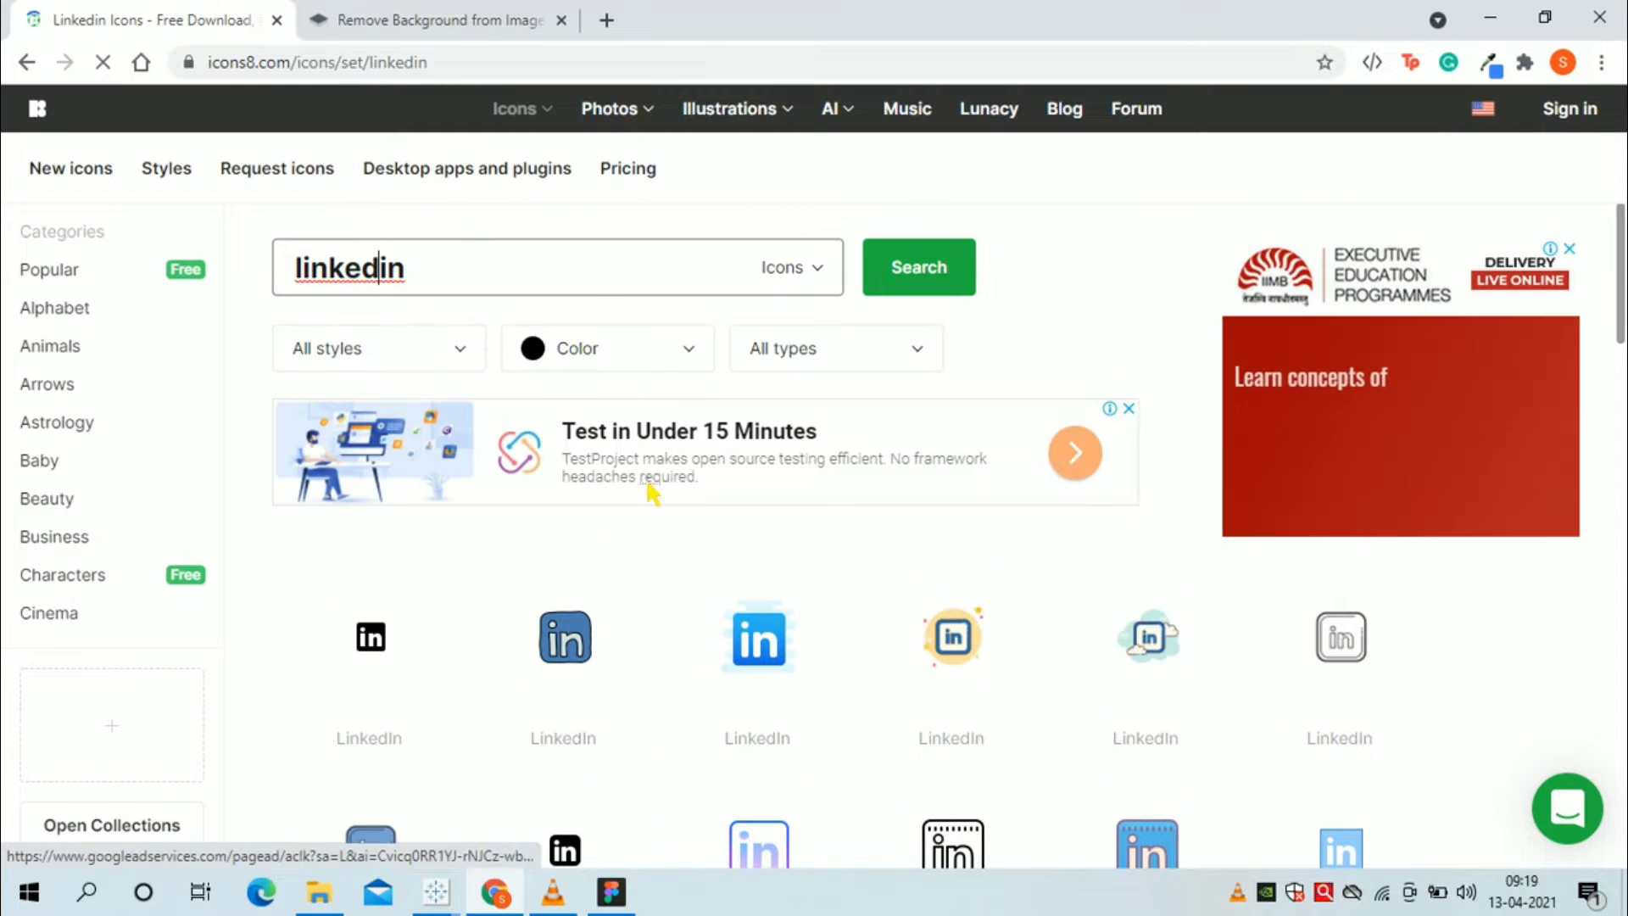
pyautogui.click(403, 22)
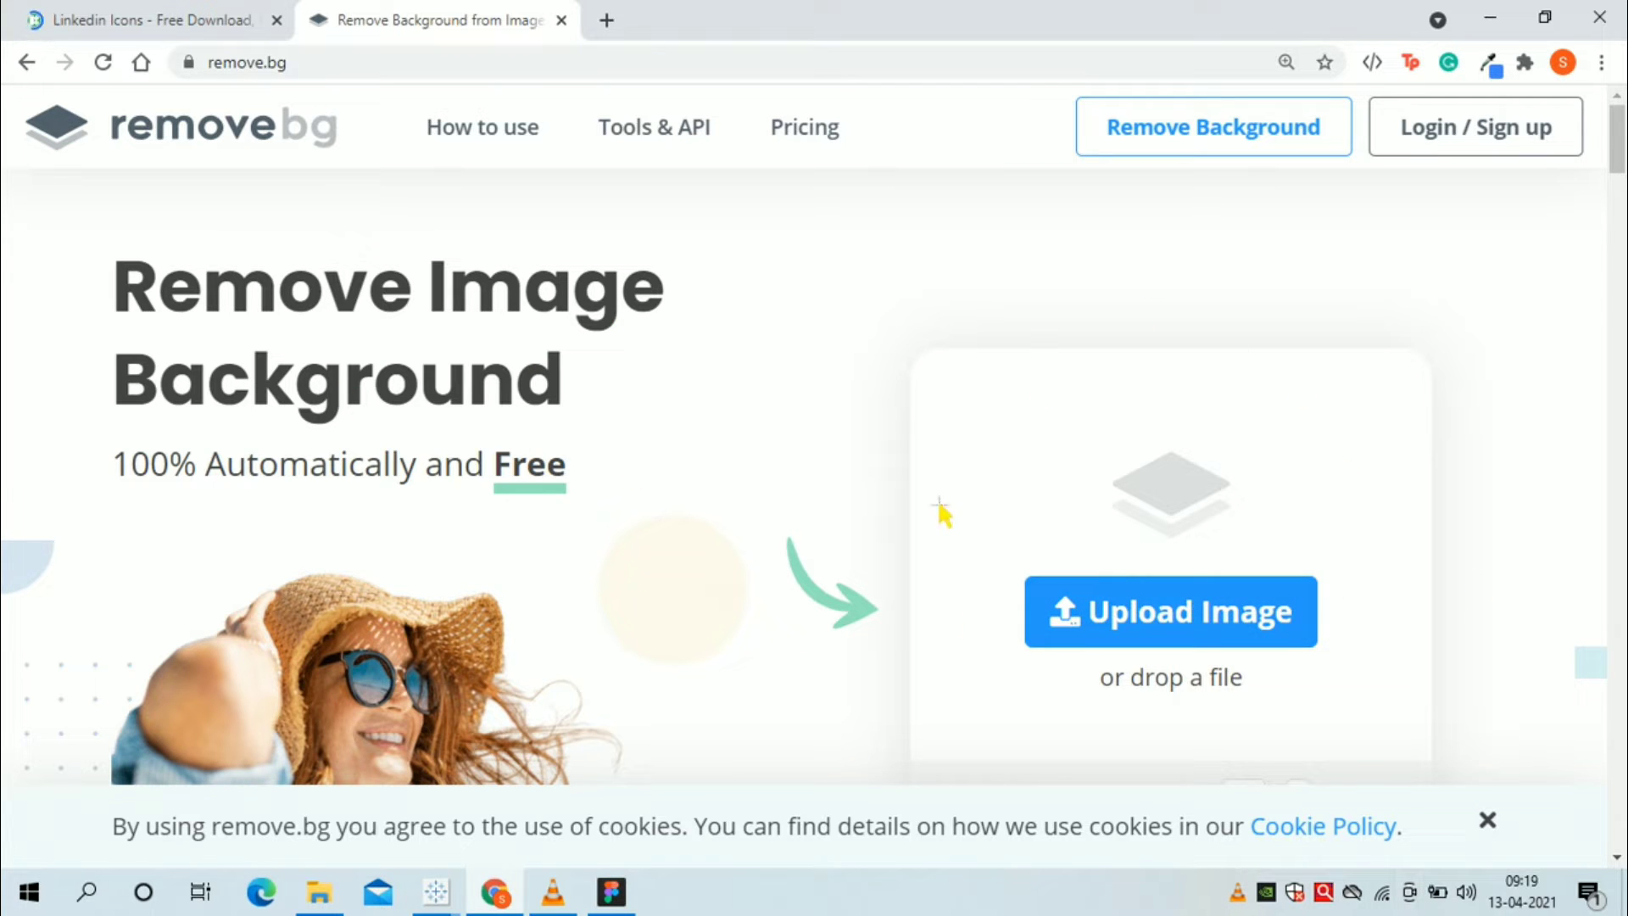
pyautogui.click(152, 20)
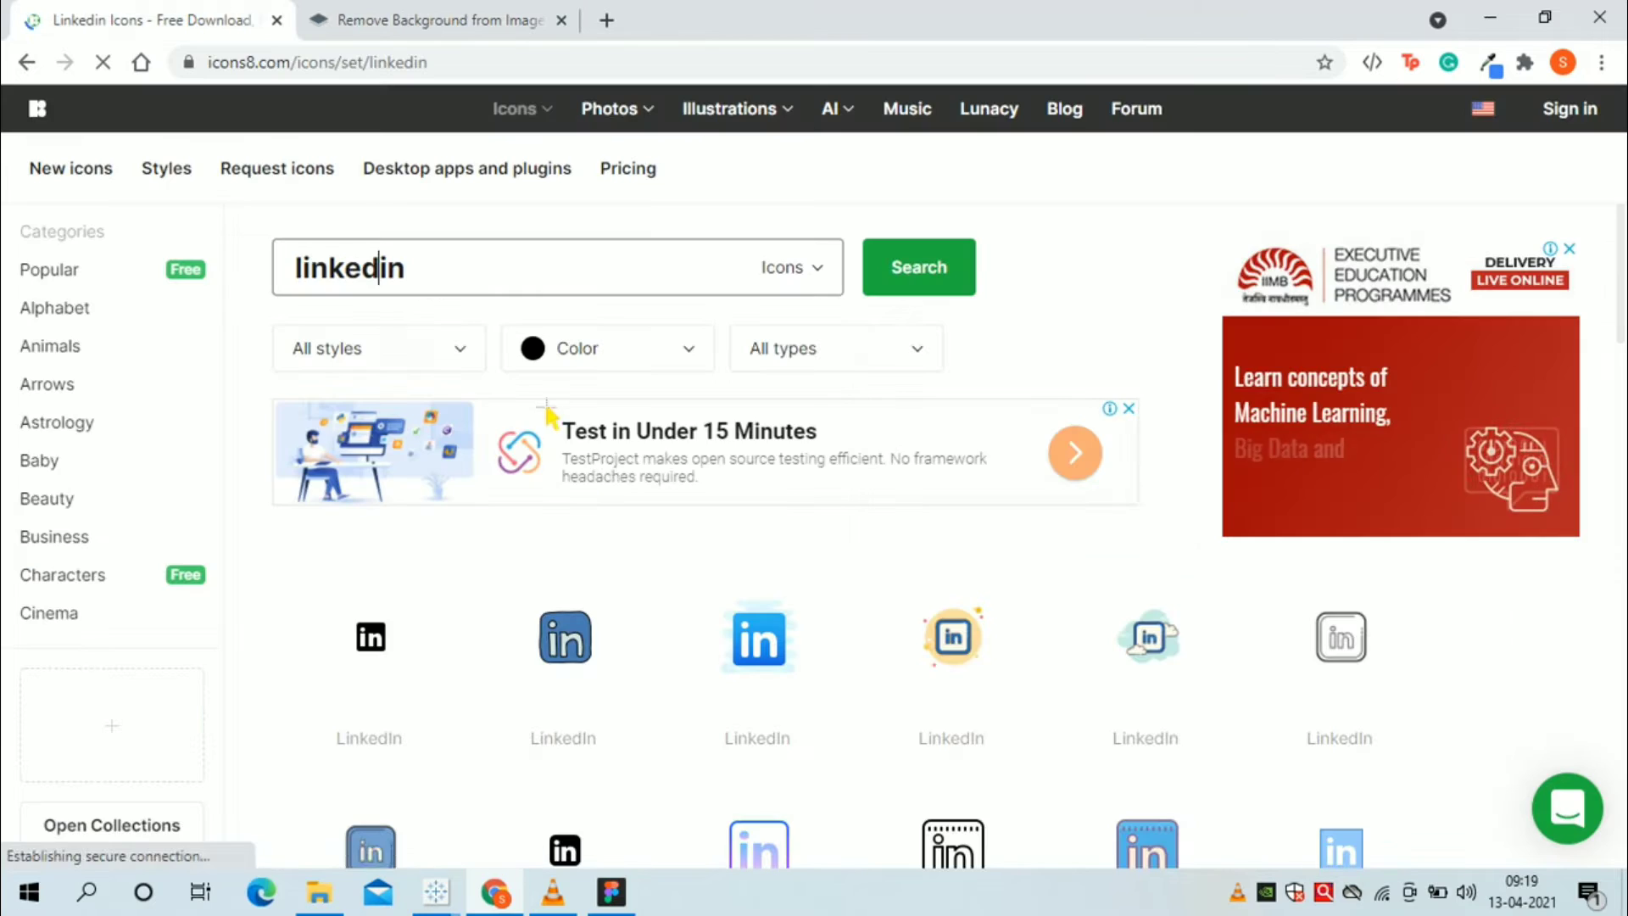
# - Switch back to Figma and, in the finished resume file, inspect the second and third contact icons
pyautogui.click(611, 892)
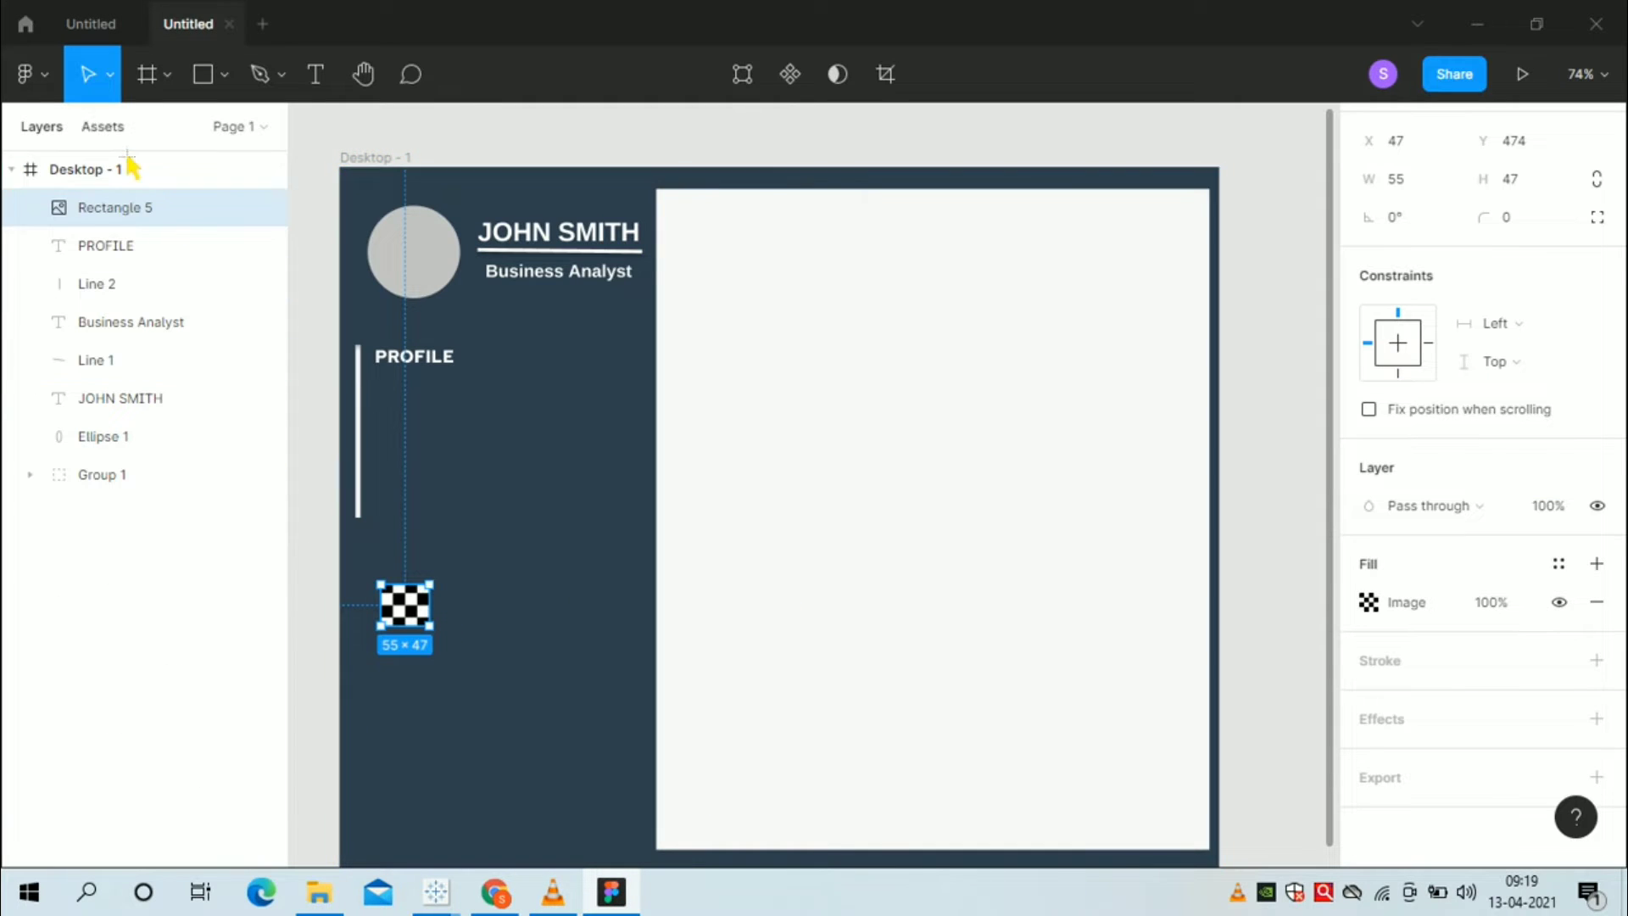
pyautogui.click(95, 28)
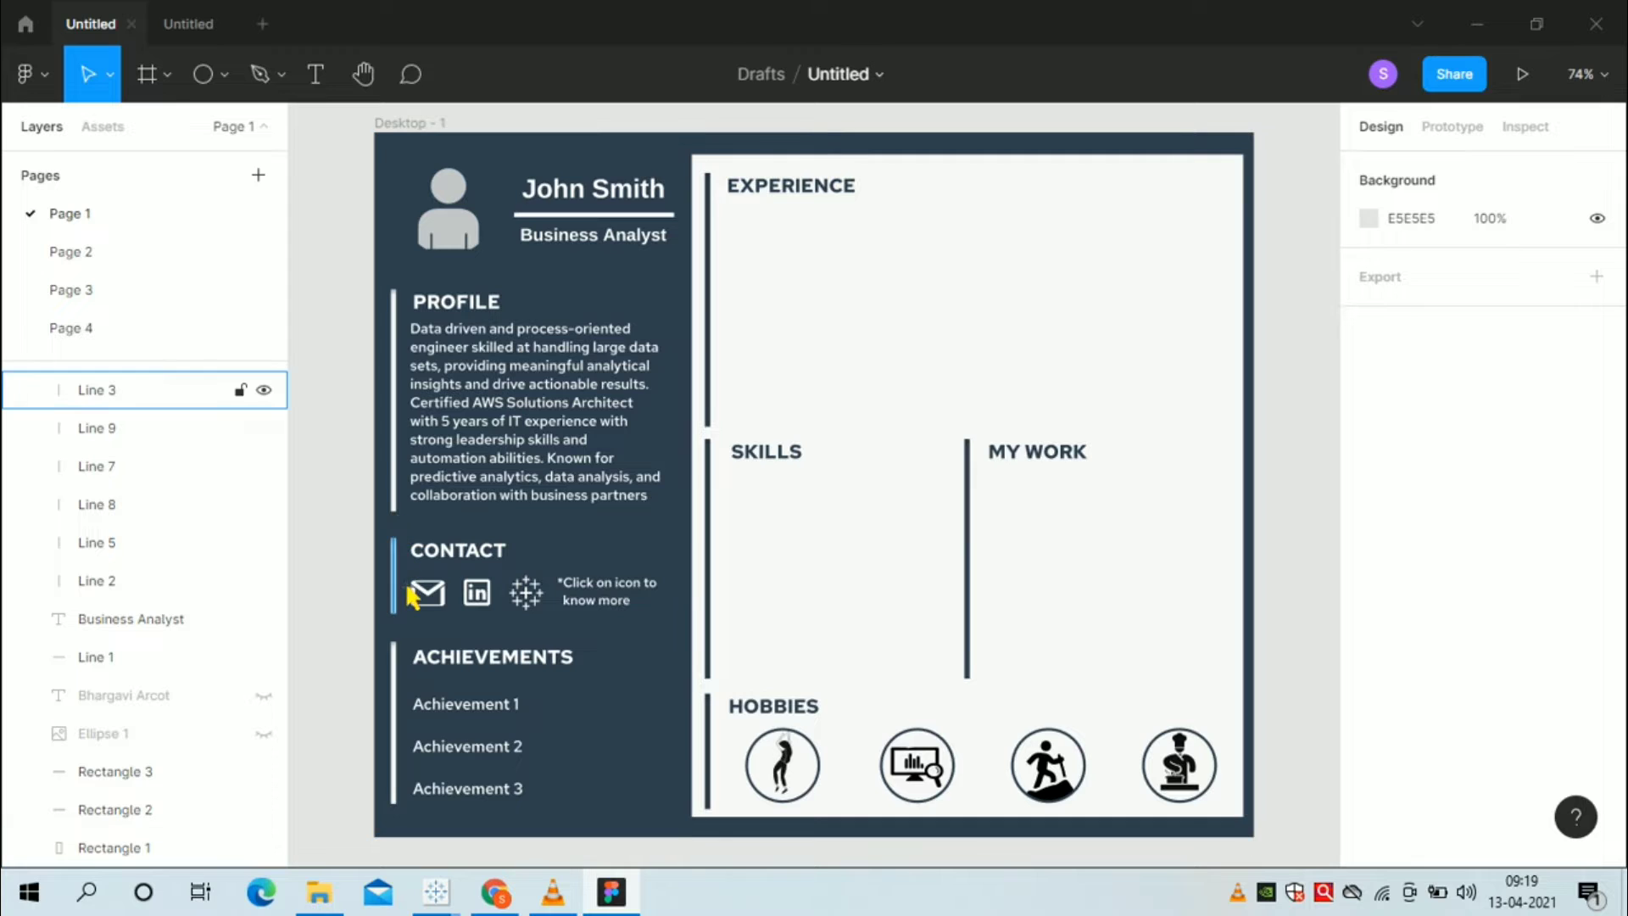
pyautogui.click(475, 592)
pyautogui.click(526, 600)
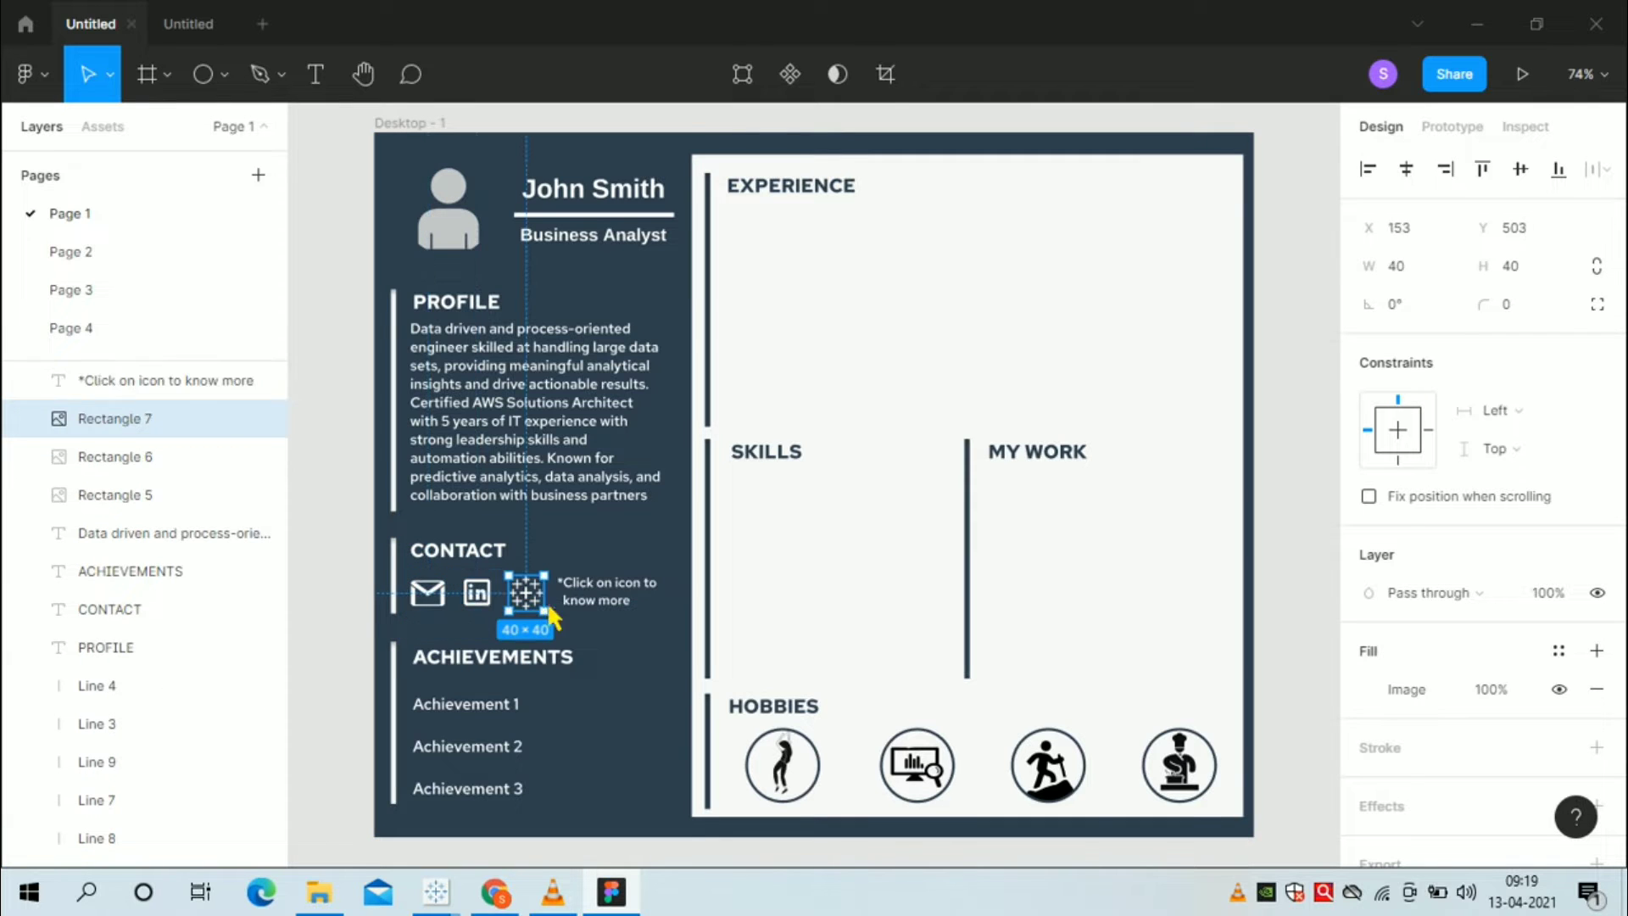
# - Inspect the image fill and stroke settings of the HOBBIES circles and the text settings of the EXPERIENCE heading
pyautogui.click(779, 768)
pyautogui.click(909, 763)
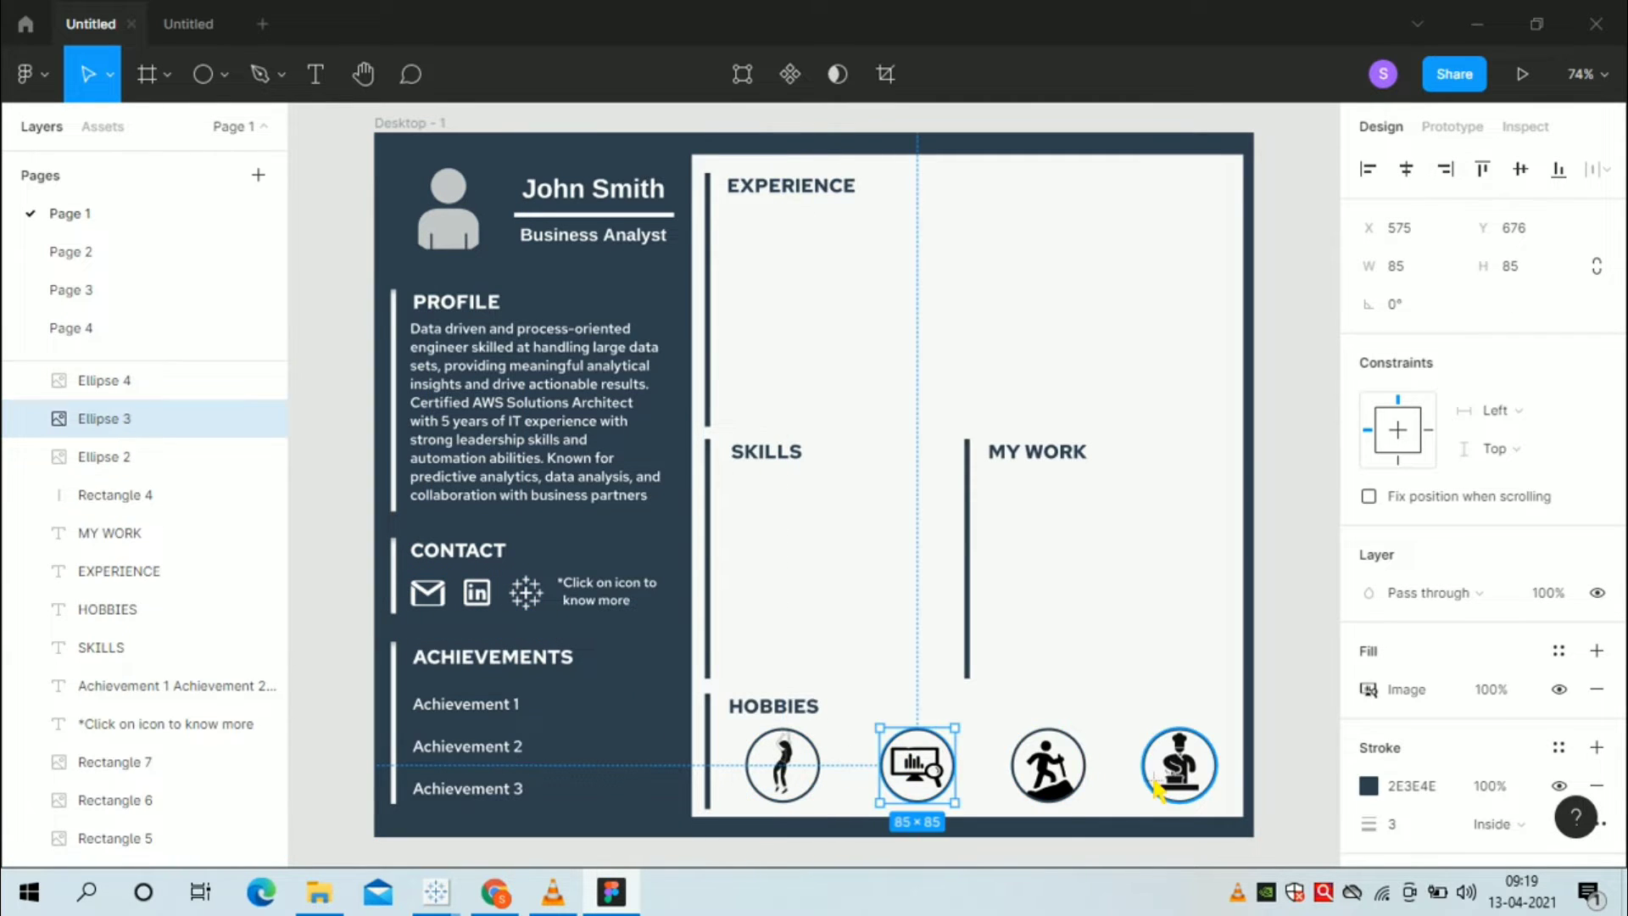
pyautogui.click(1037, 778)
pyautogui.click(797, 770)
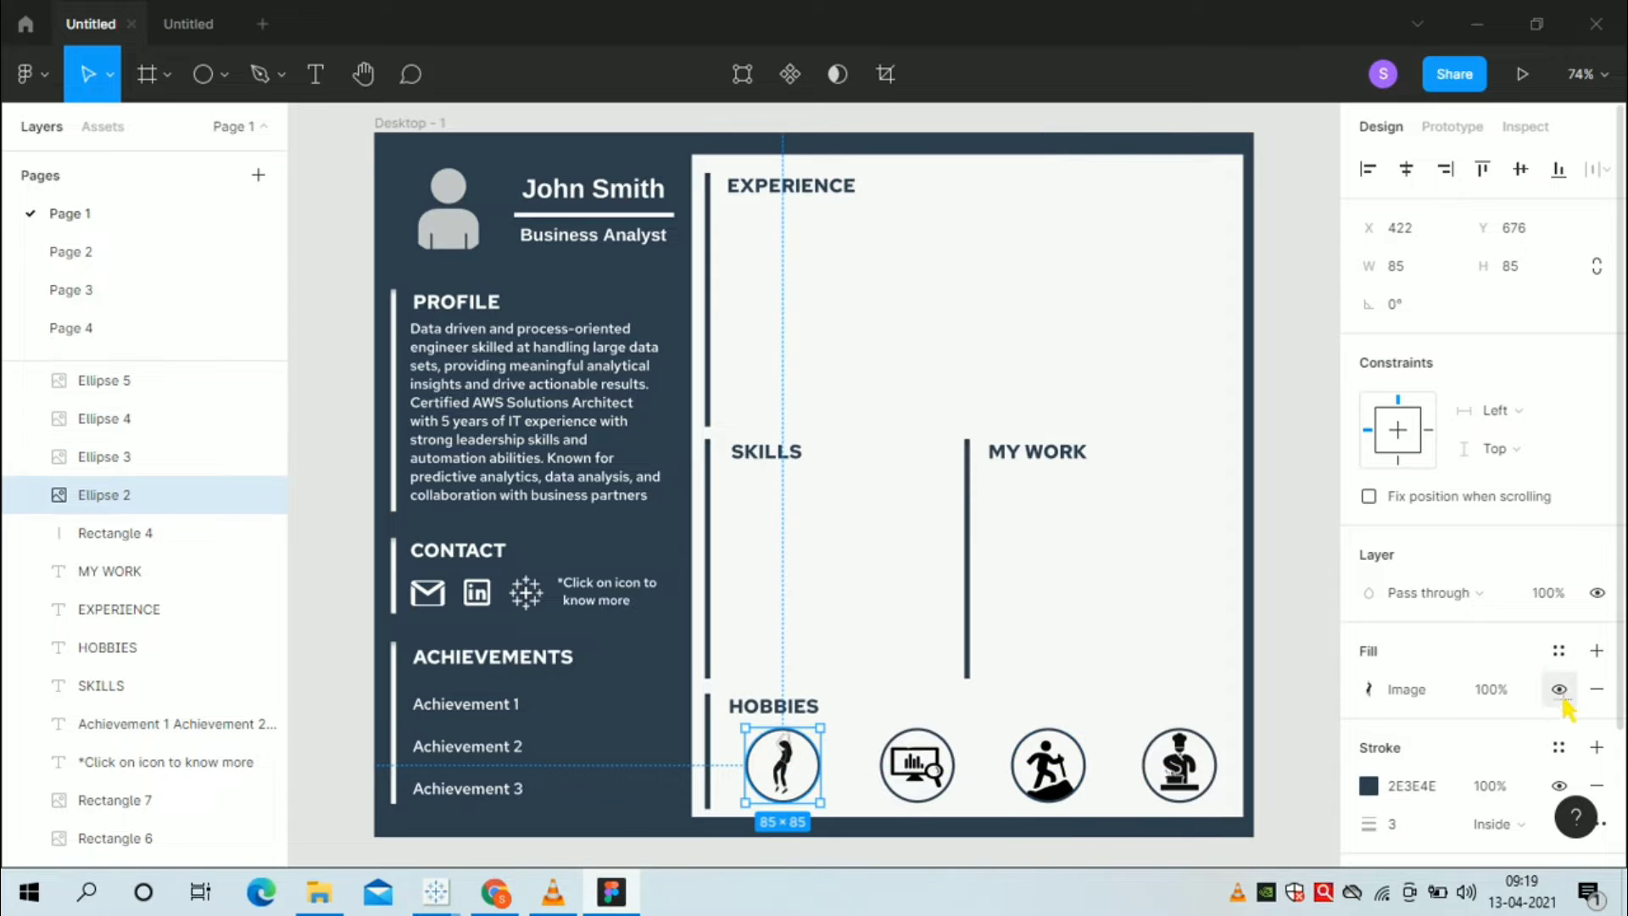
pyautogui.scroll(-4, 1563, 690)
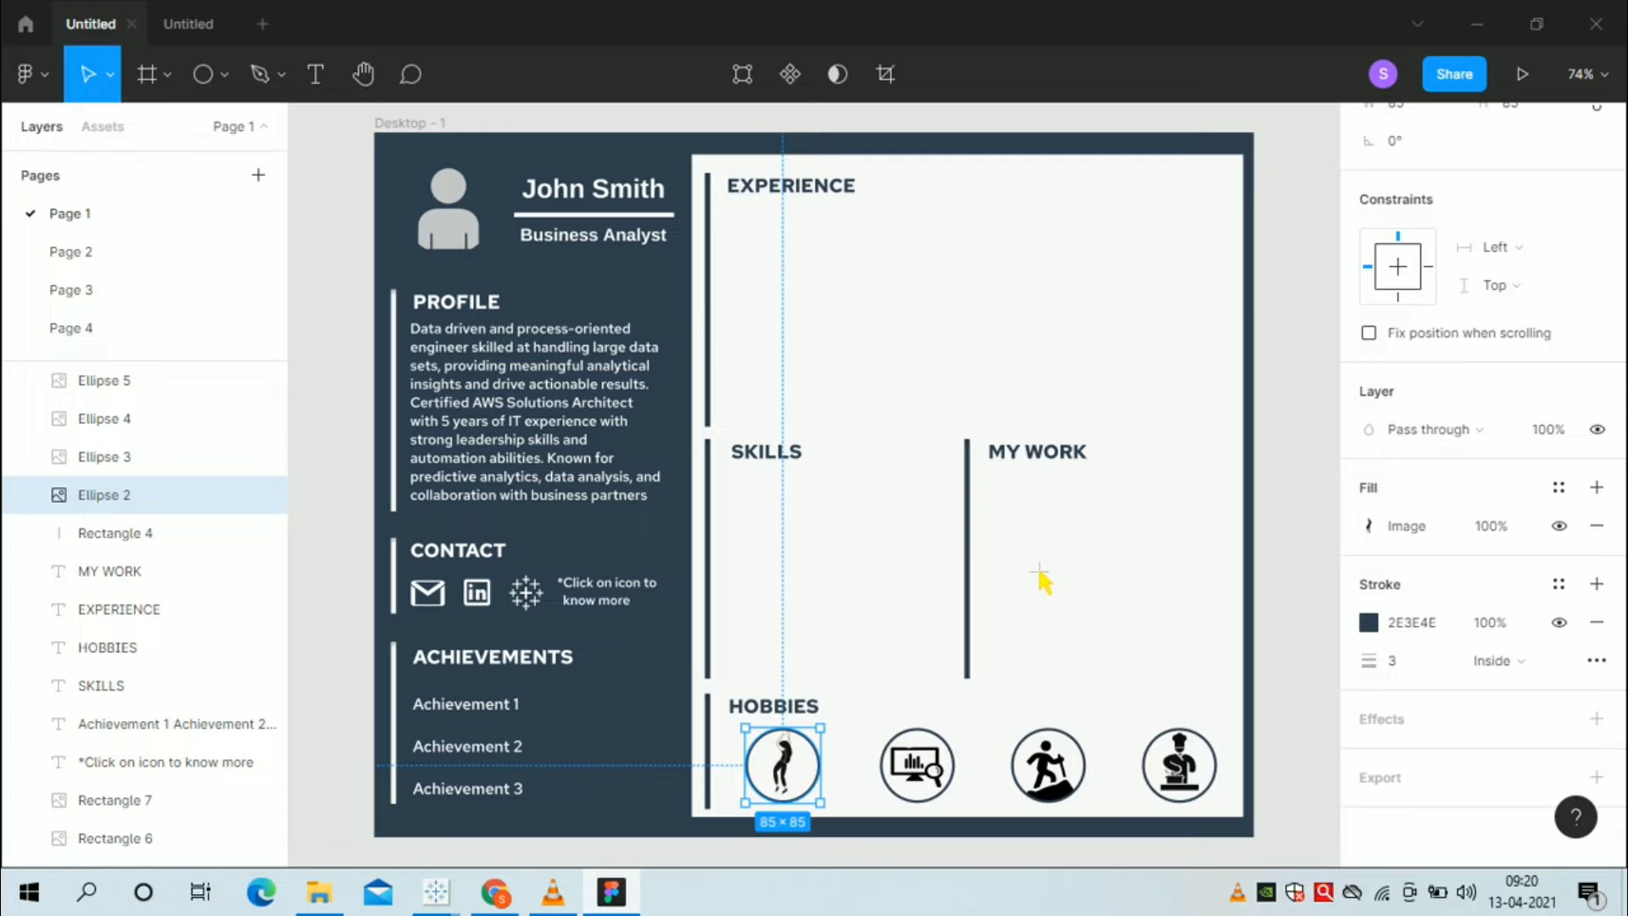
pyautogui.press('Escape')
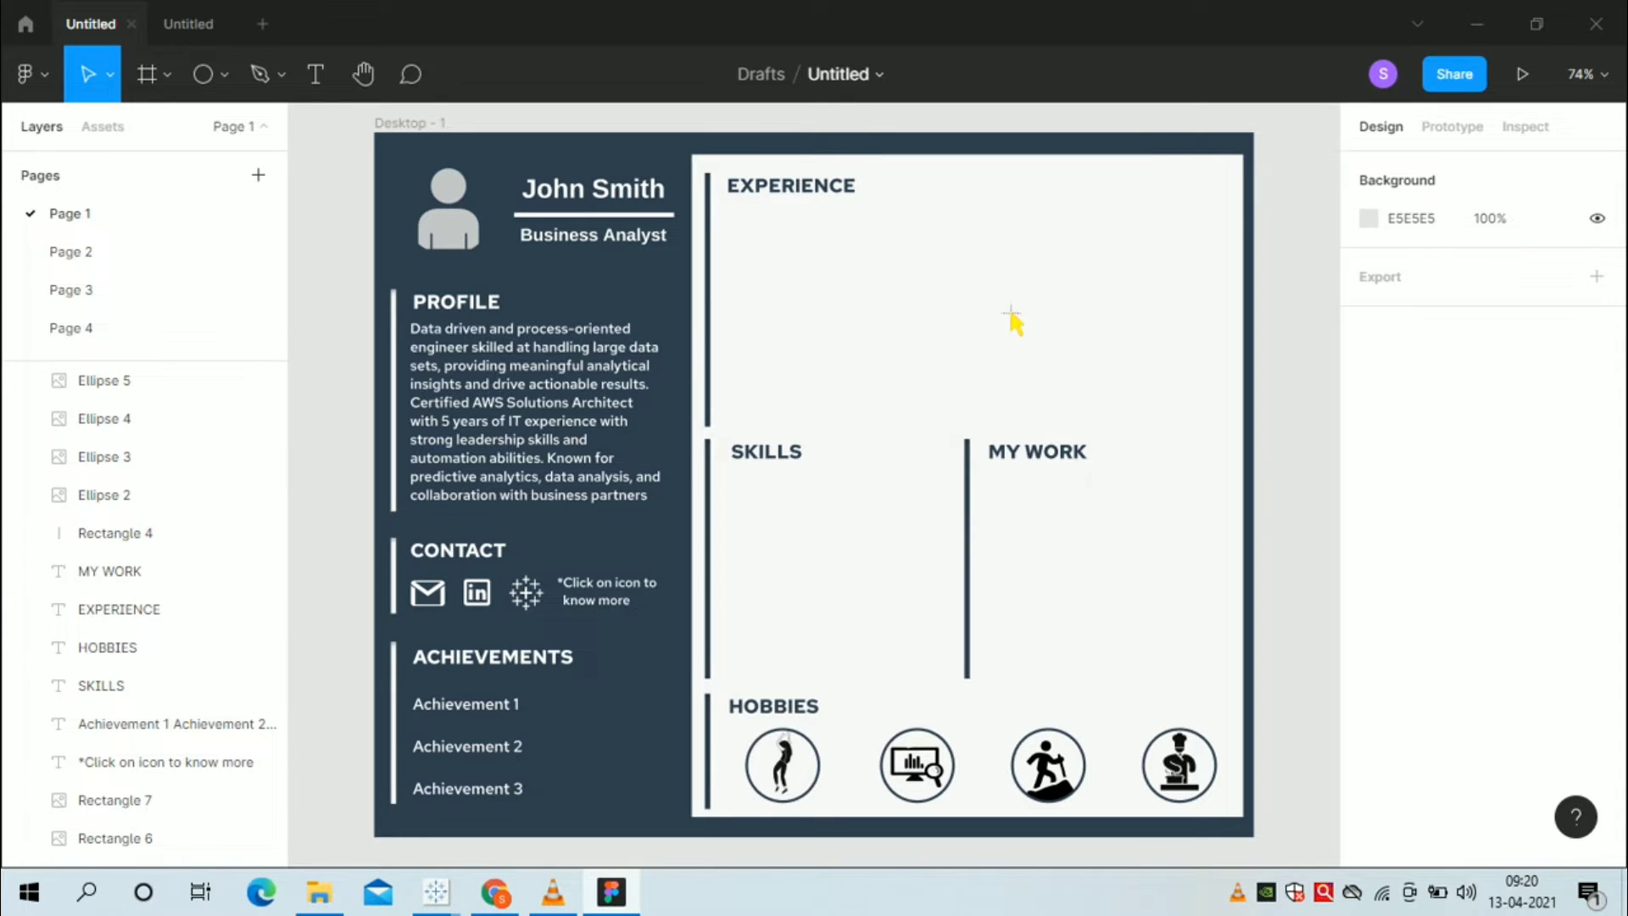
pyautogui.click(823, 192)
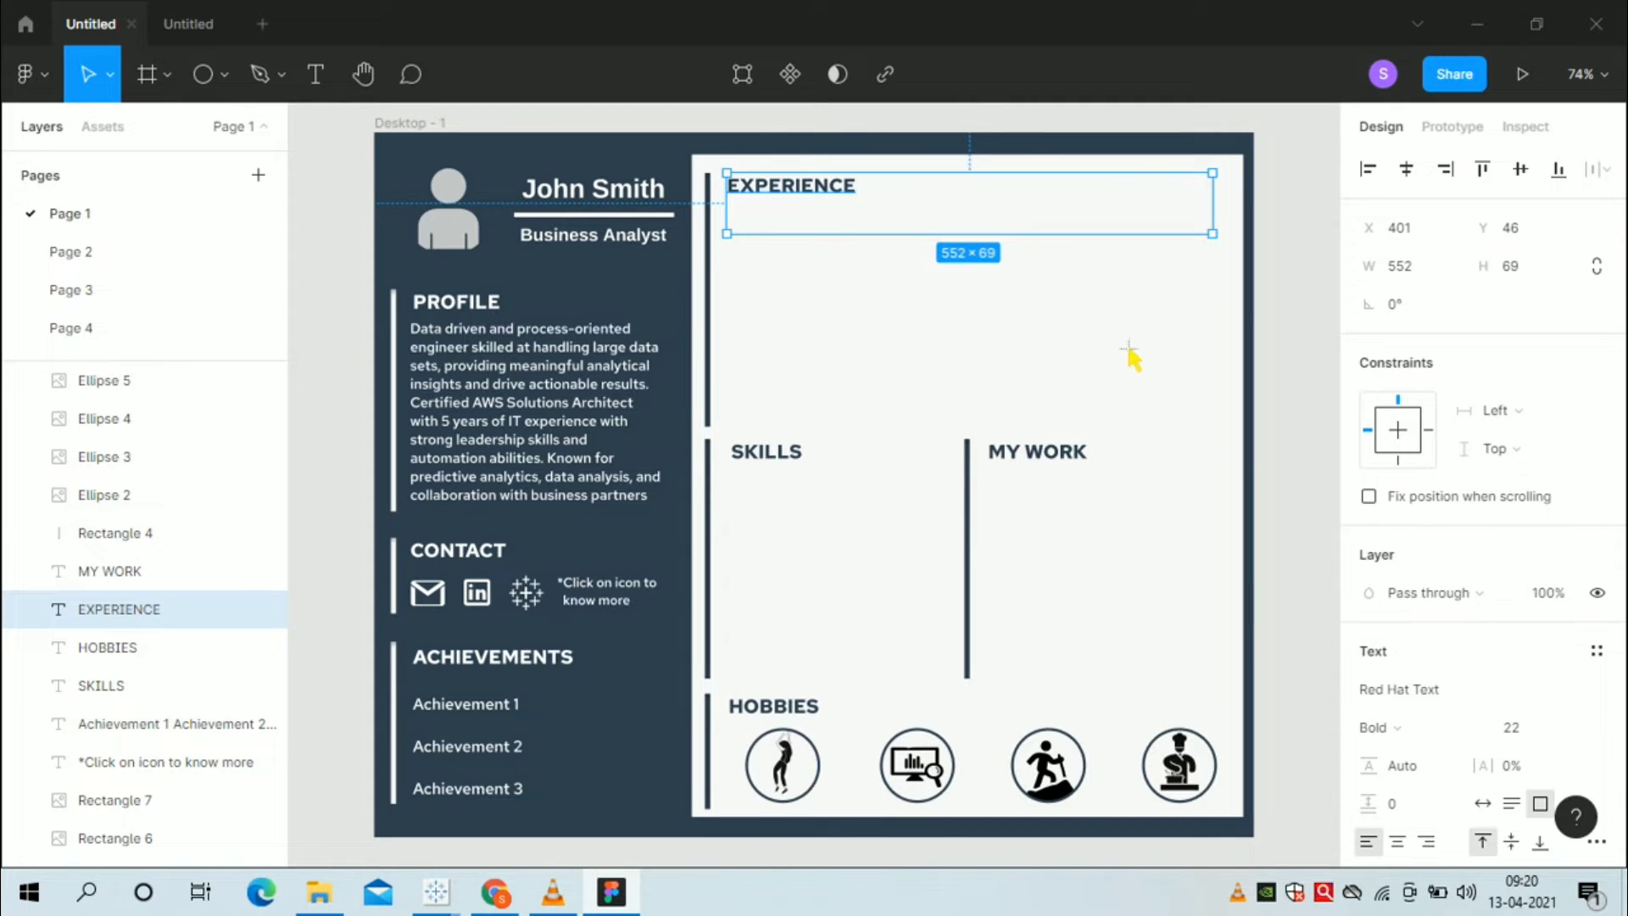
pyautogui.press('Escape')
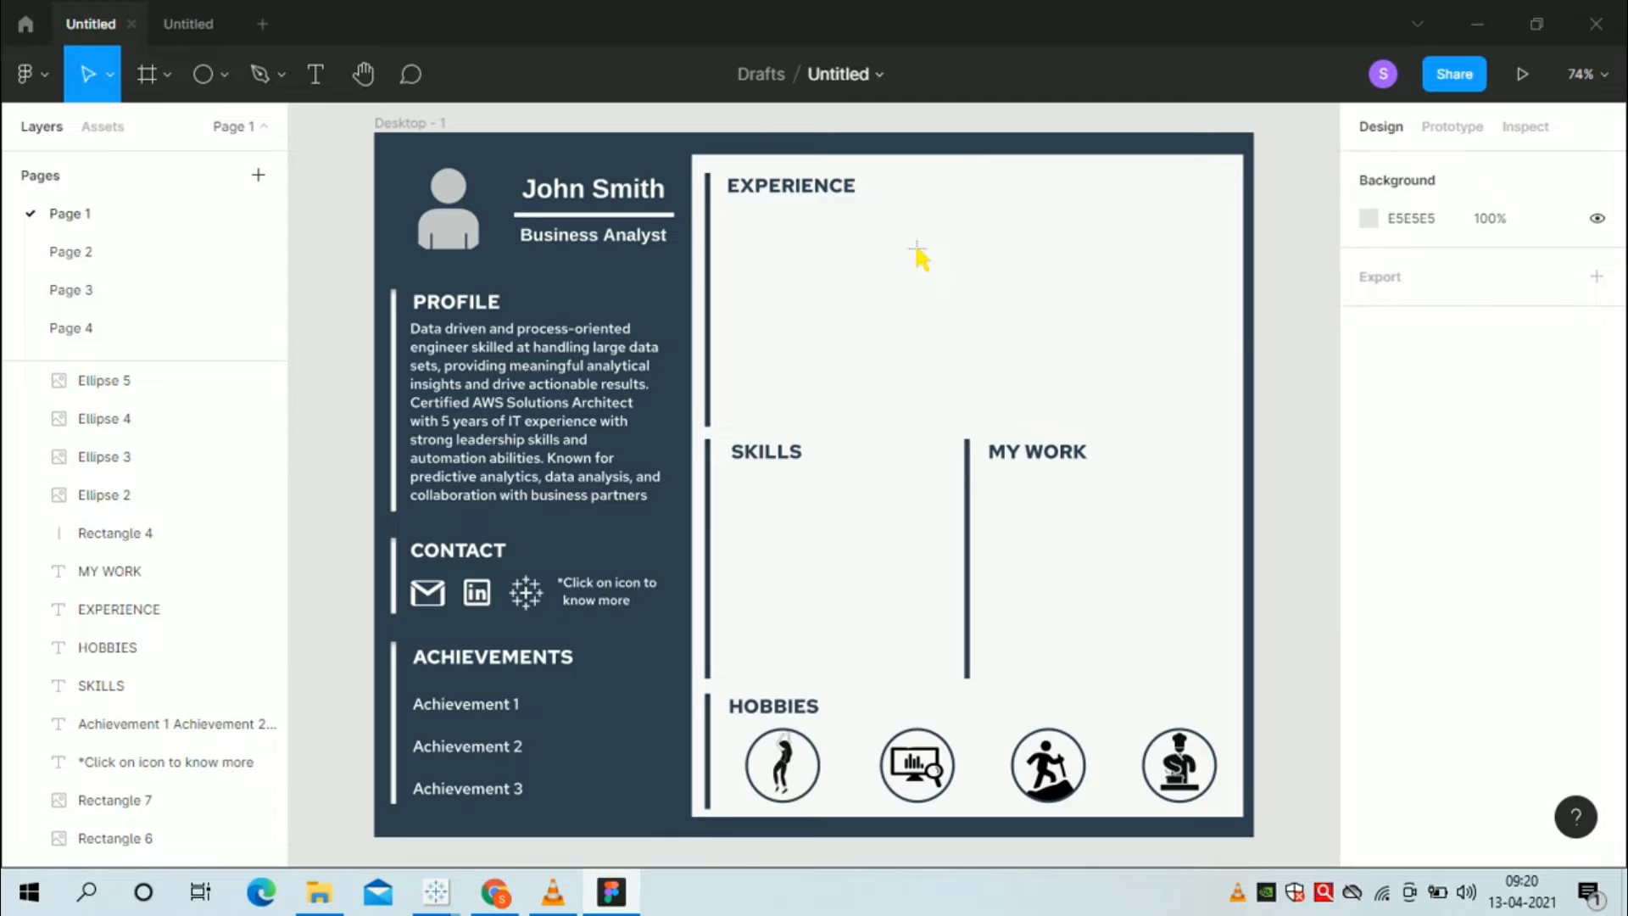
# - On Page 2, examine the frame's width and height and the Company 1 label, and open Page 3
pyautogui.click(241, 255)
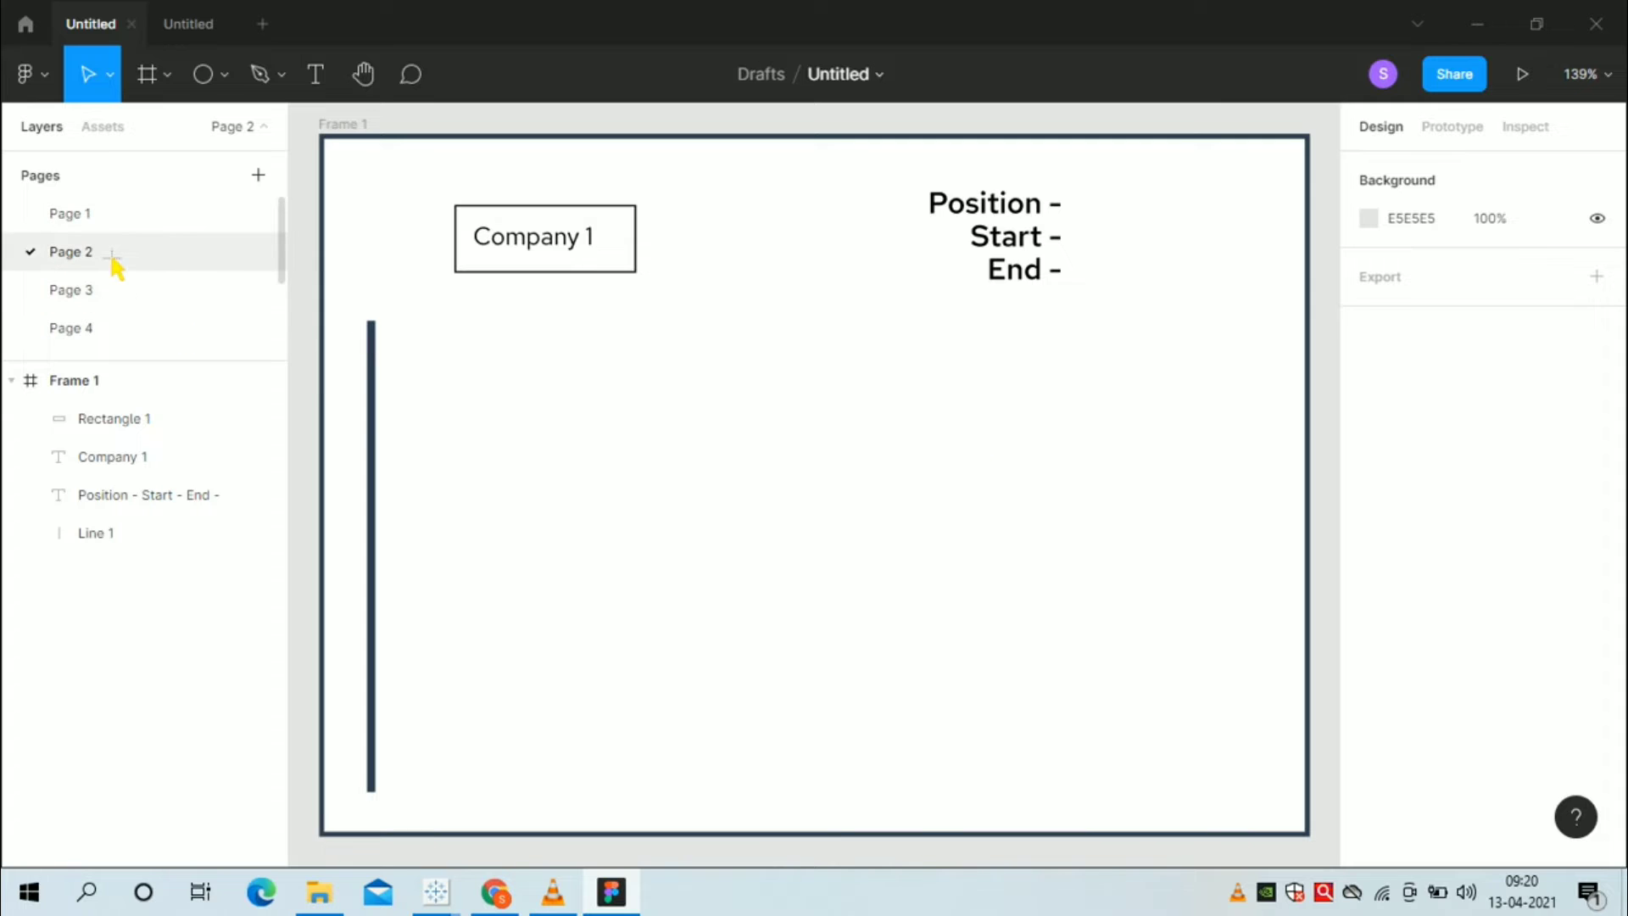
pyautogui.click(127, 384)
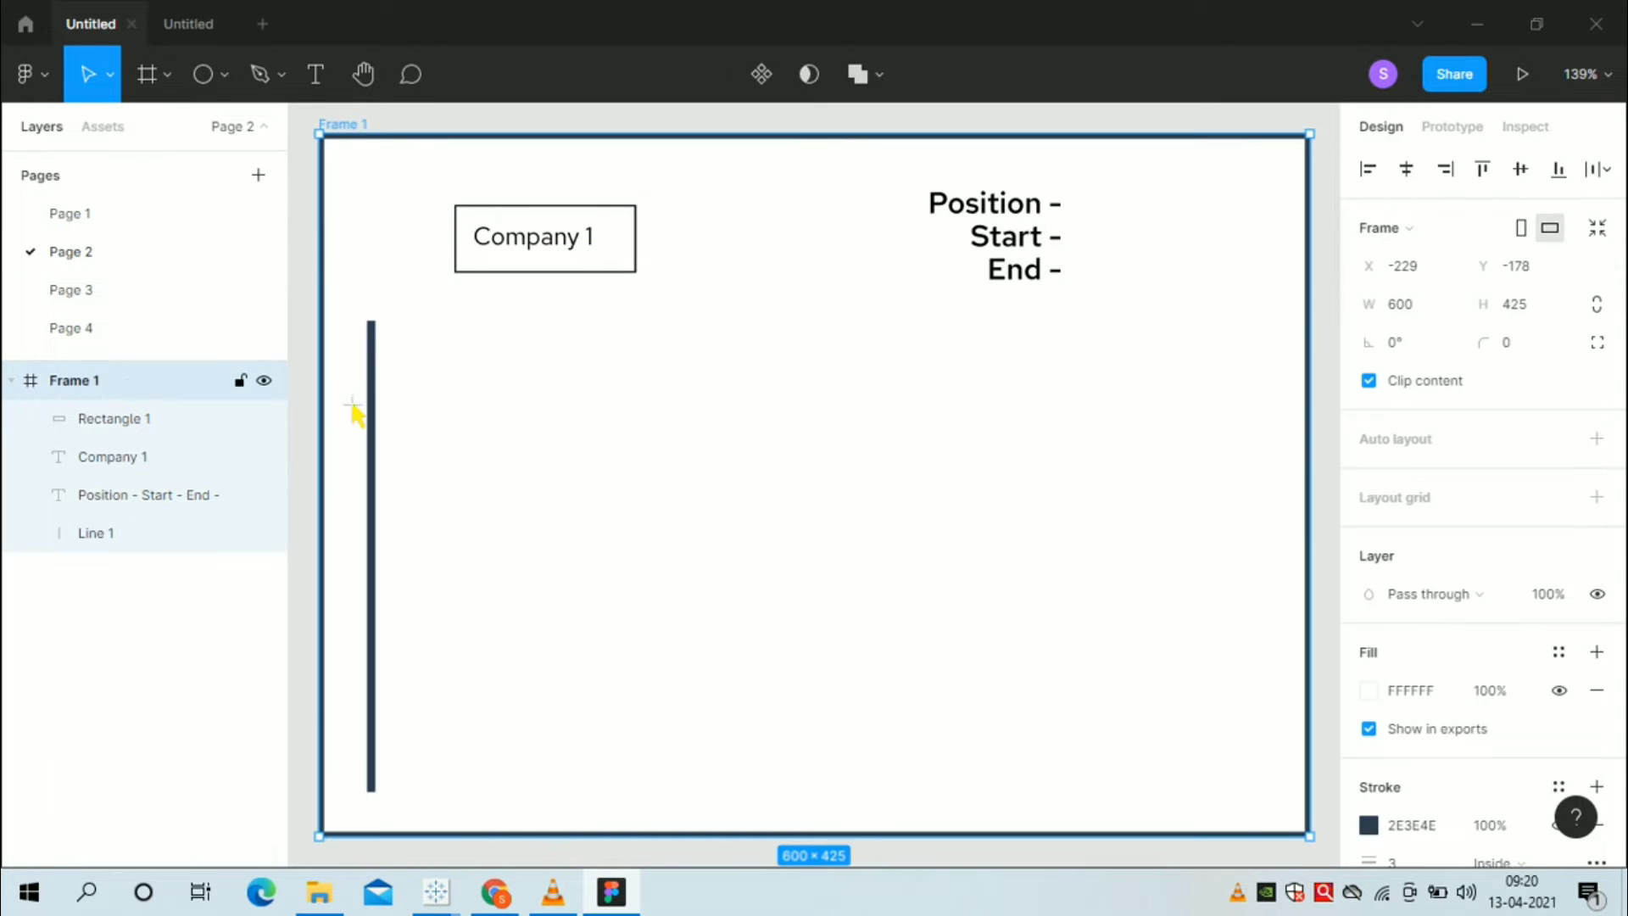
pyautogui.click(1408, 307)
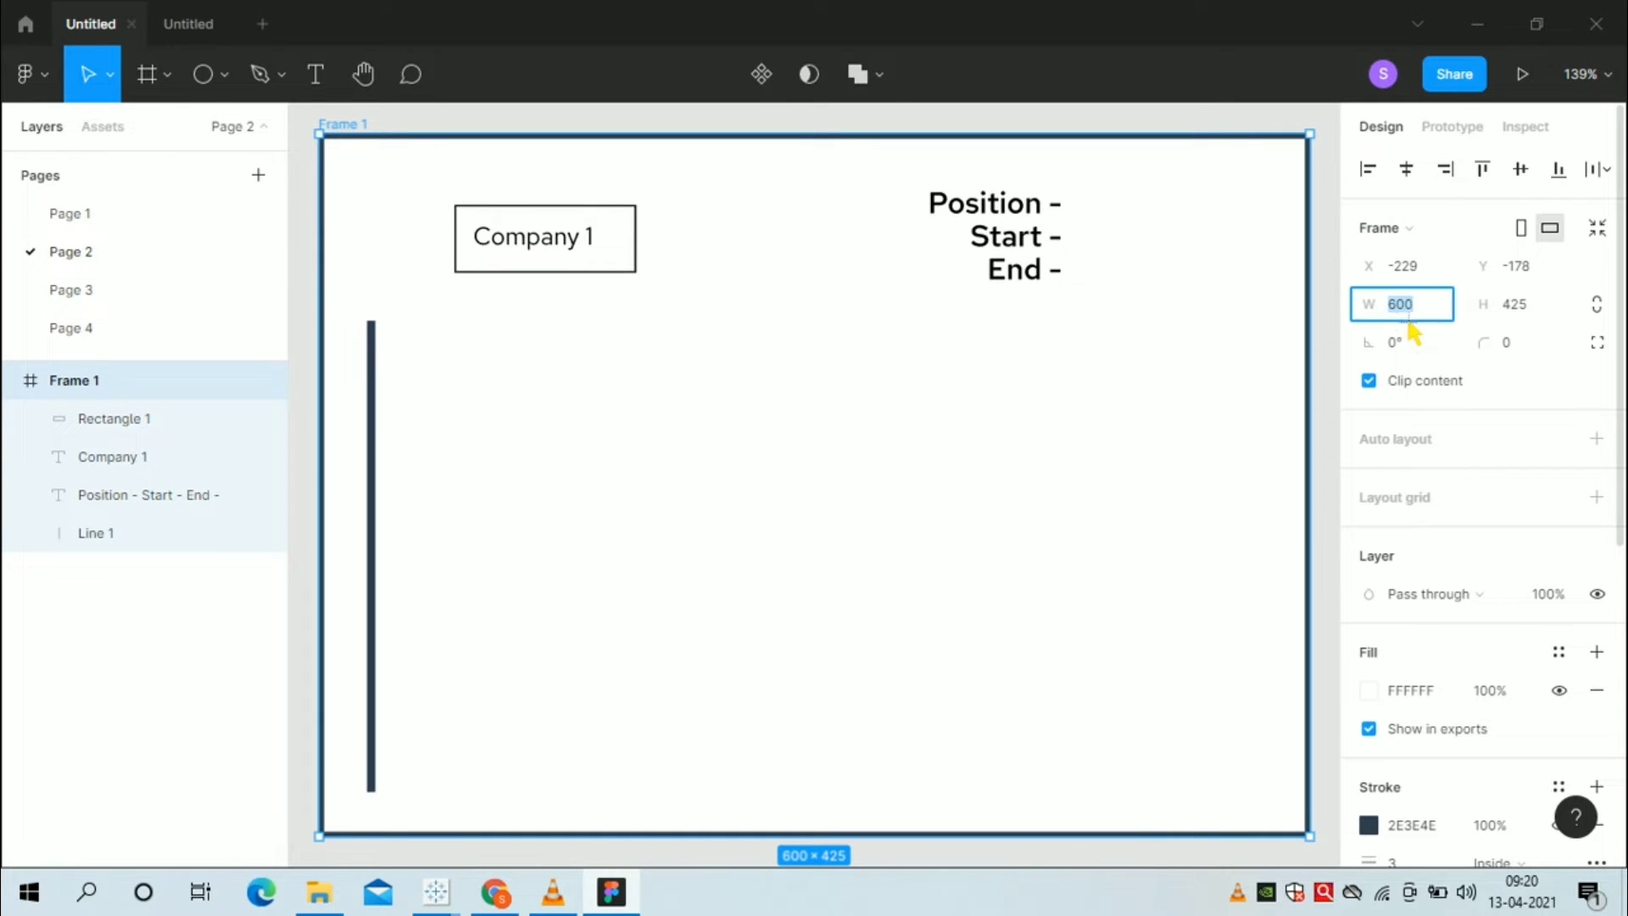
pyautogui.click(1532, 307)
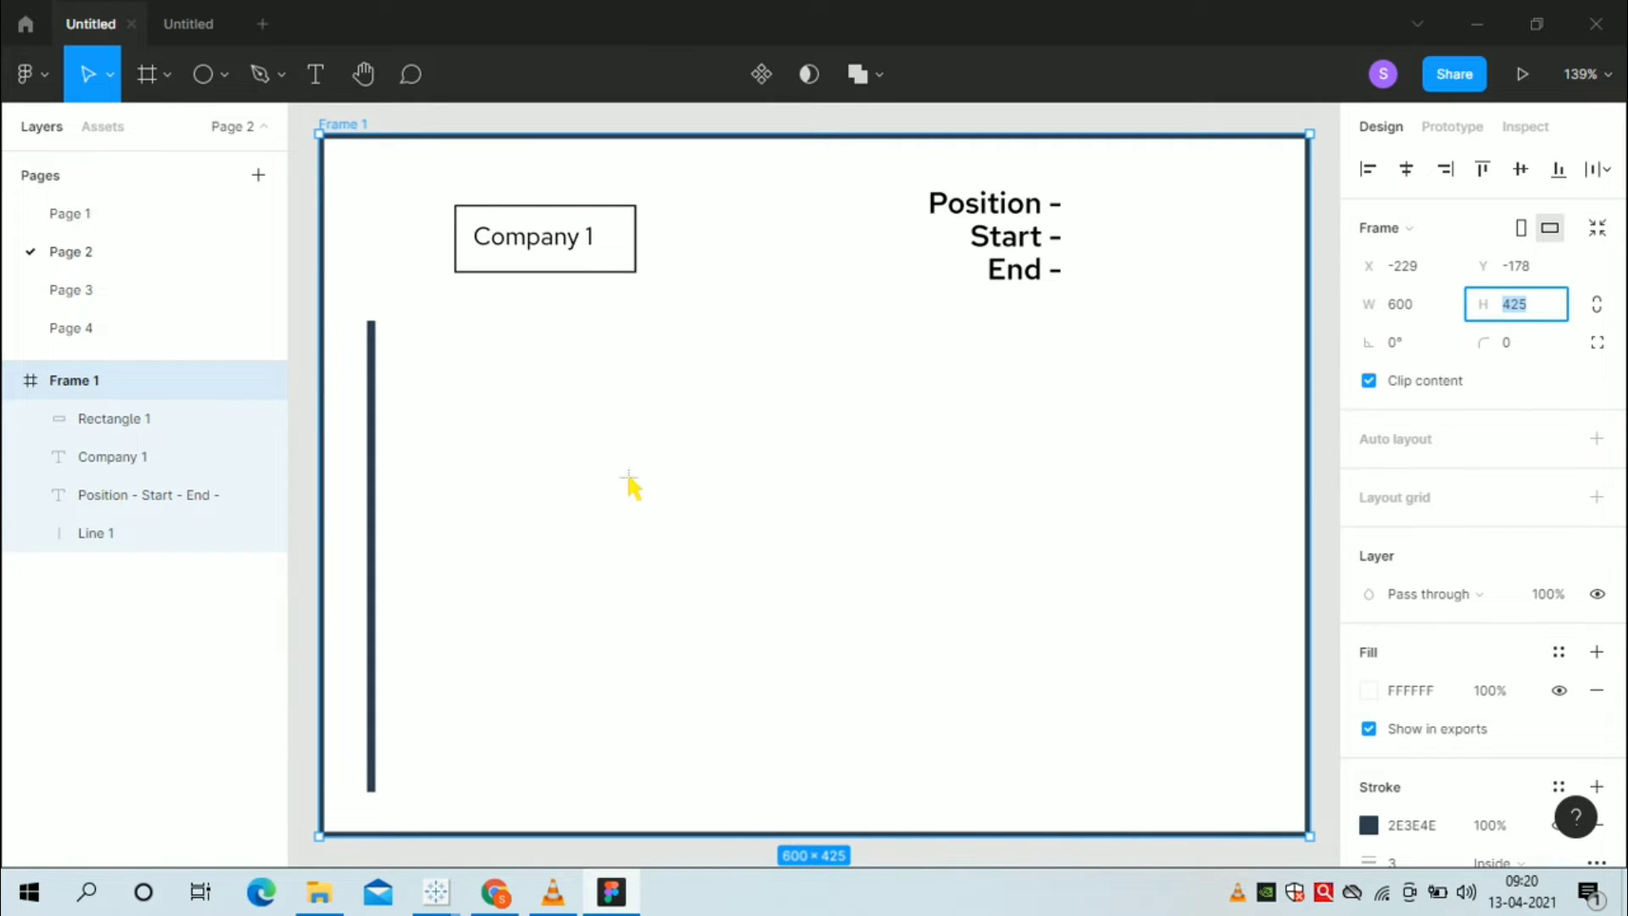
pyautogui.click(569, 265)
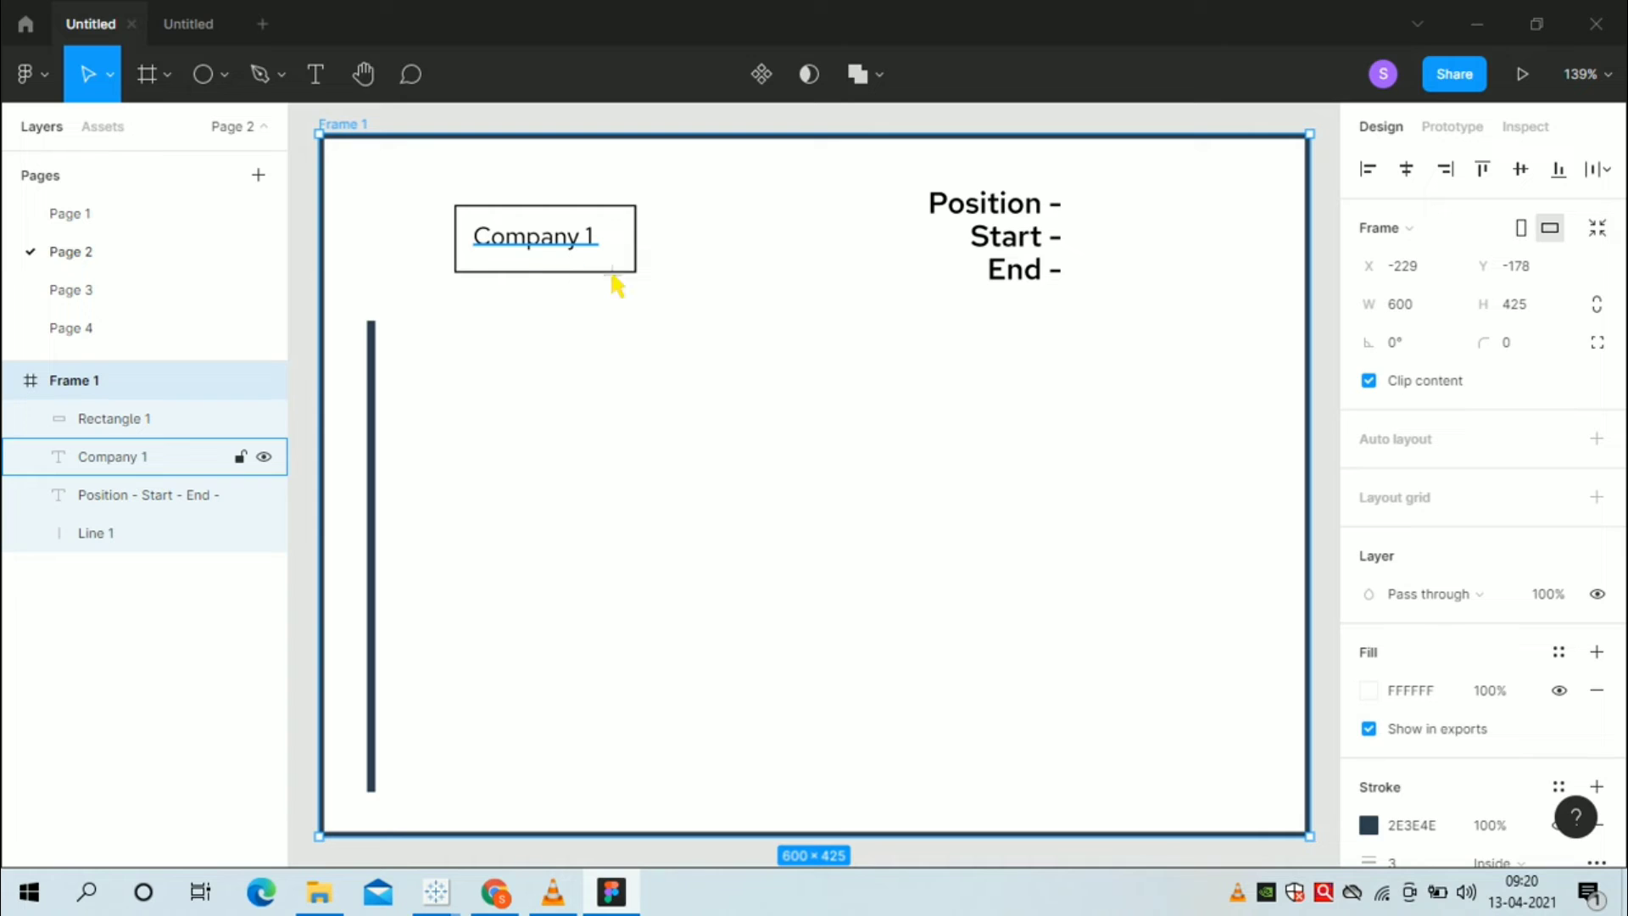
pyautogui.click(585, 247)
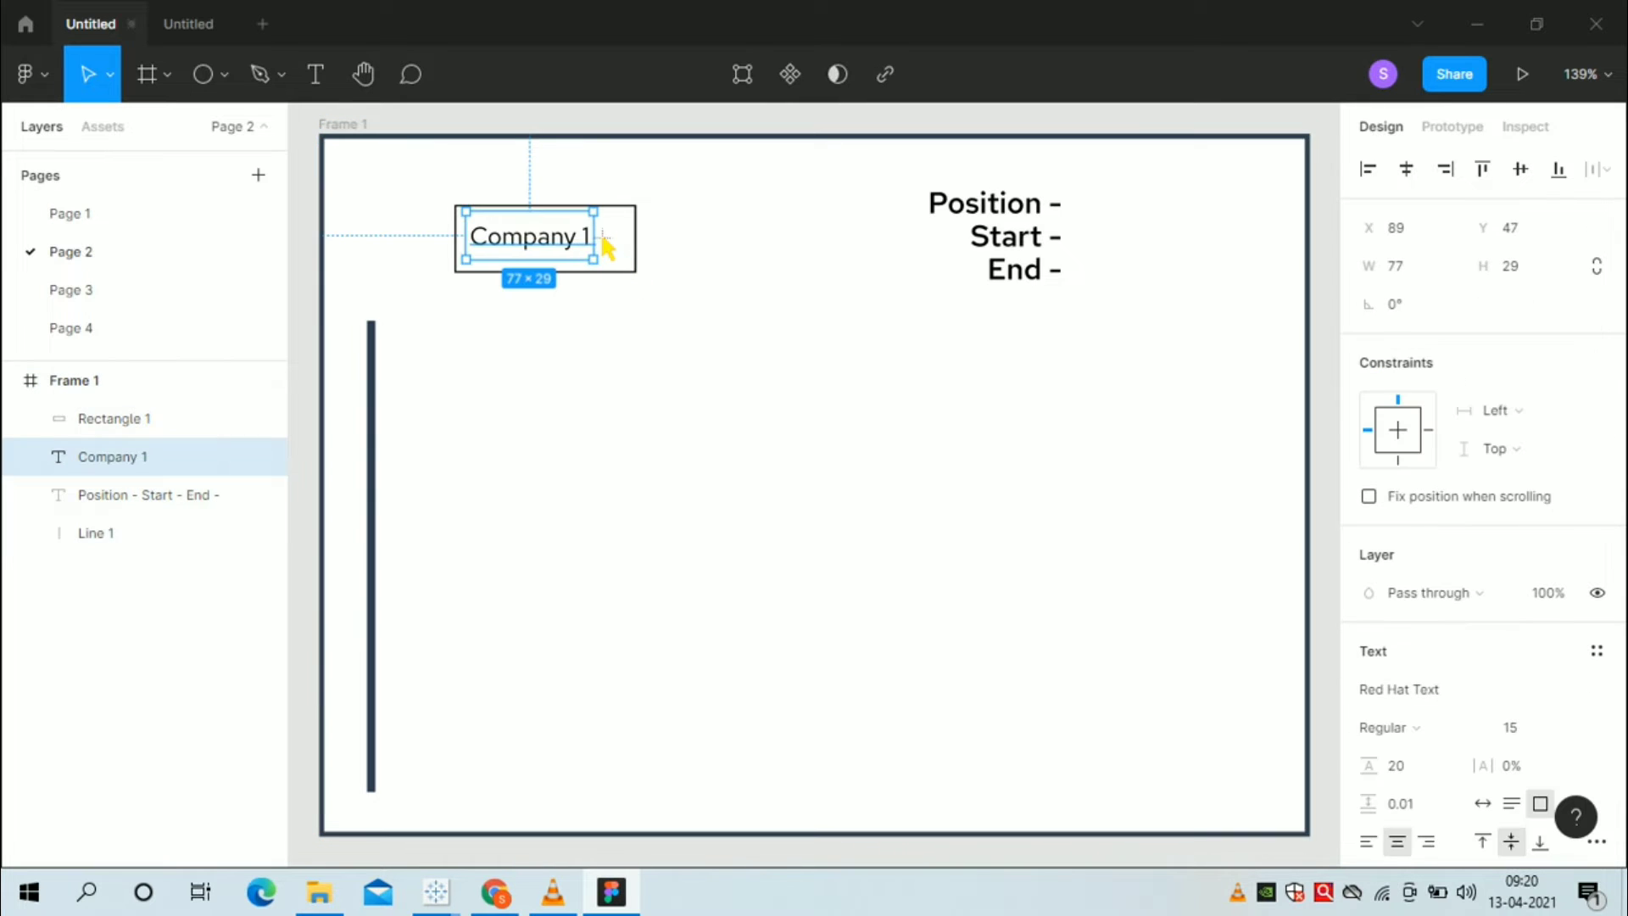
pyautogui.click(757, 262)
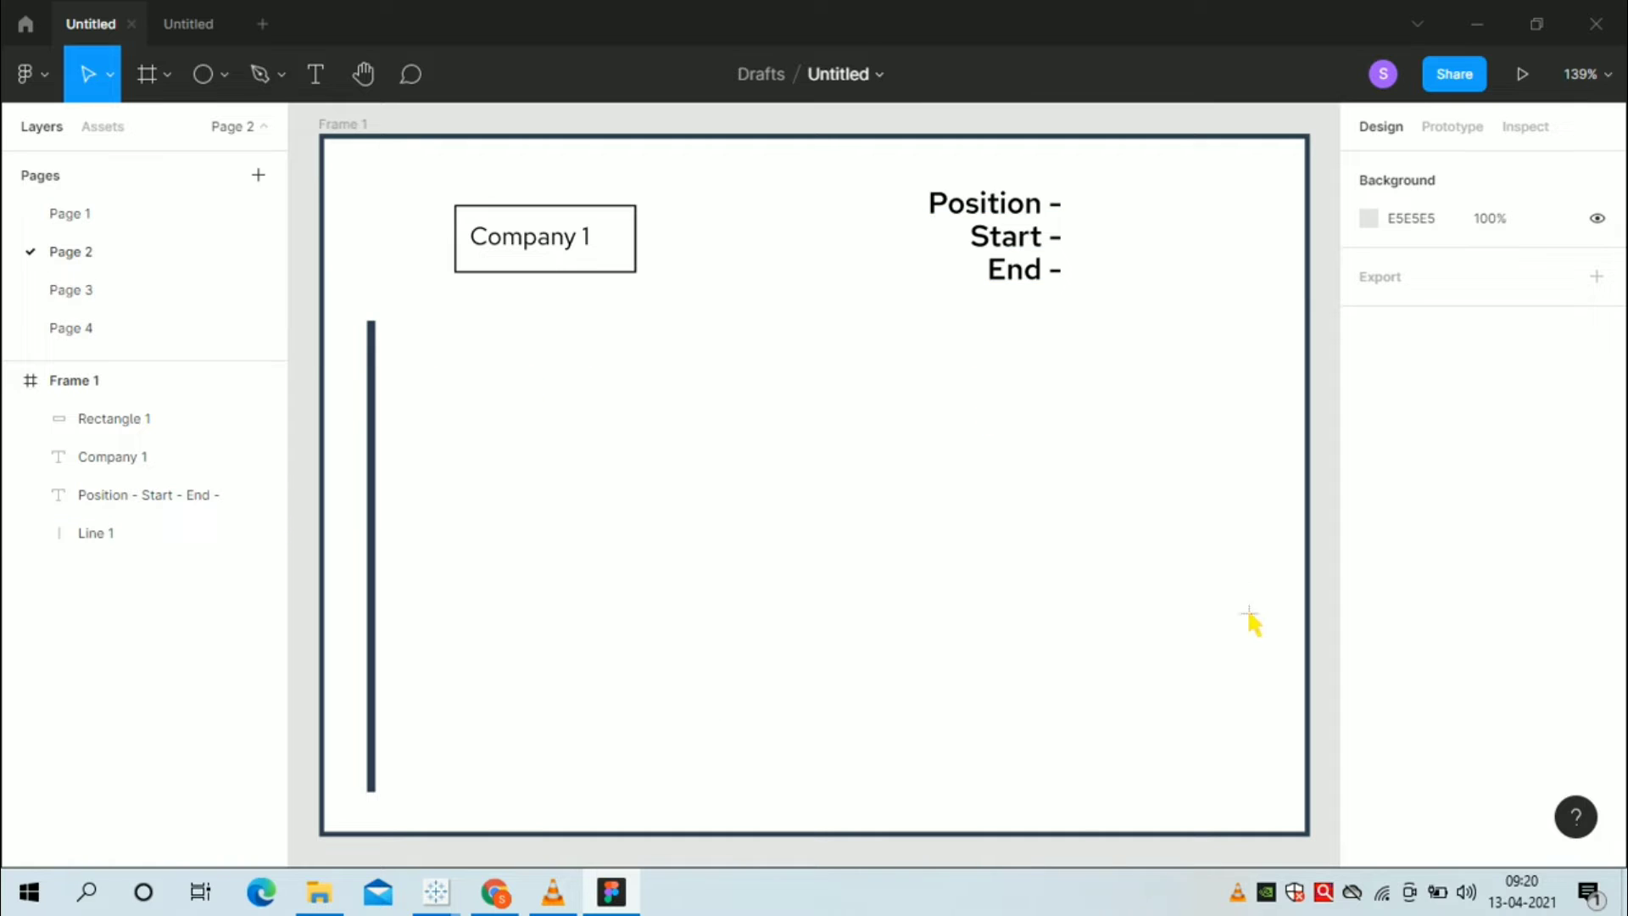
pyautogui.click(95, 290)
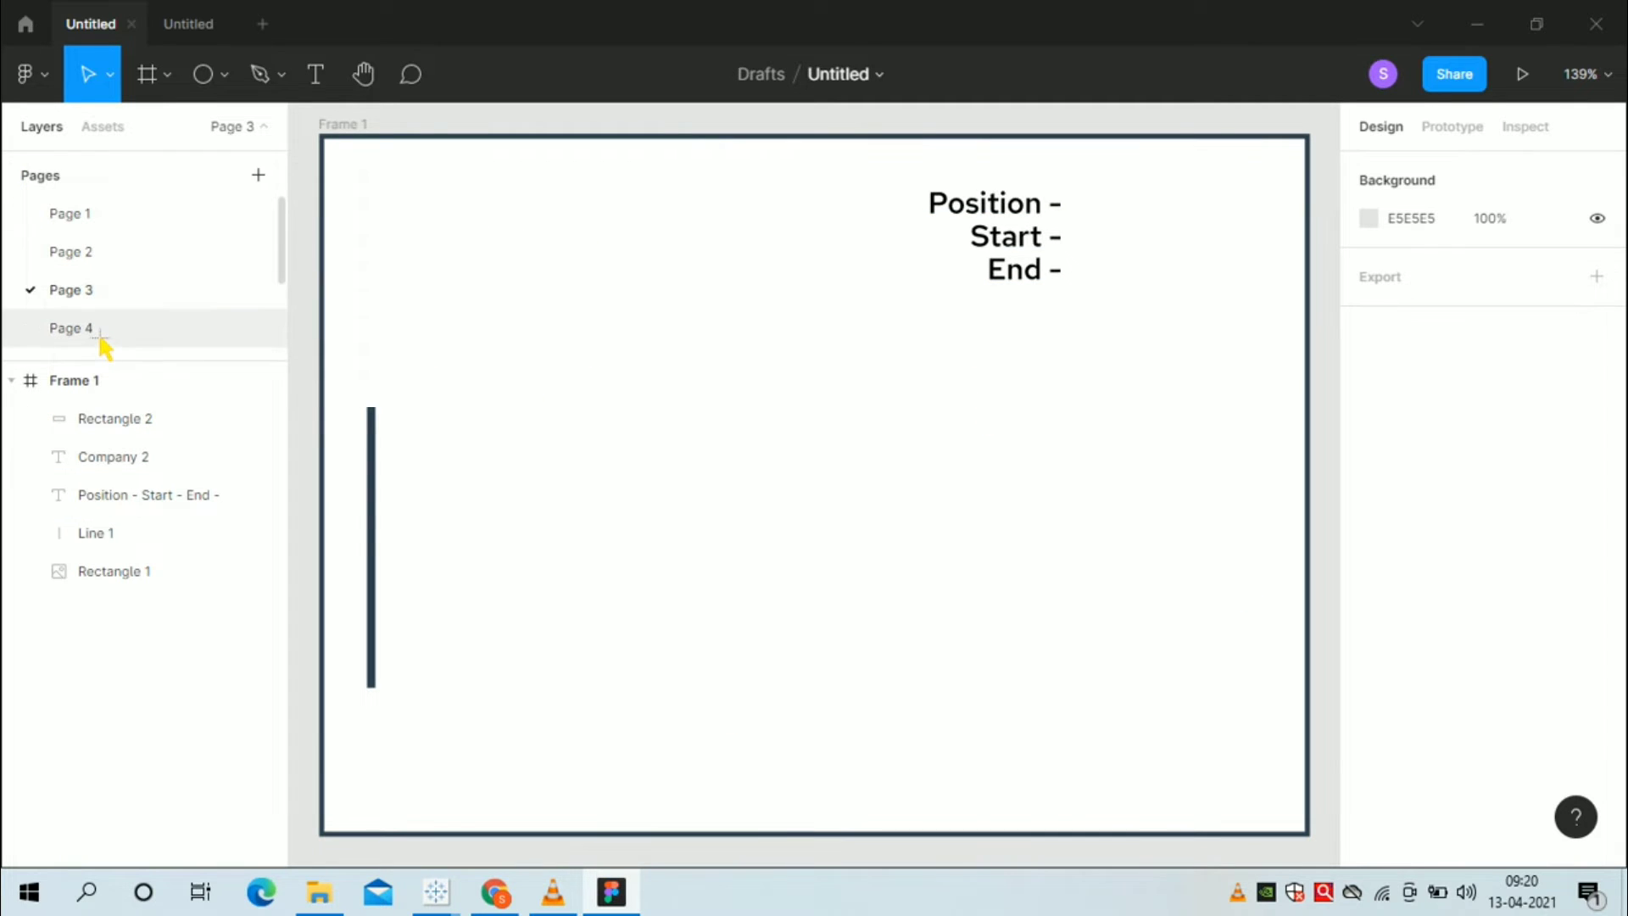
# - Look back through the company detail pages and return to Page 1 with the main resume
pyautogui.click(103, 332)
pyautogui.click(129, 296)
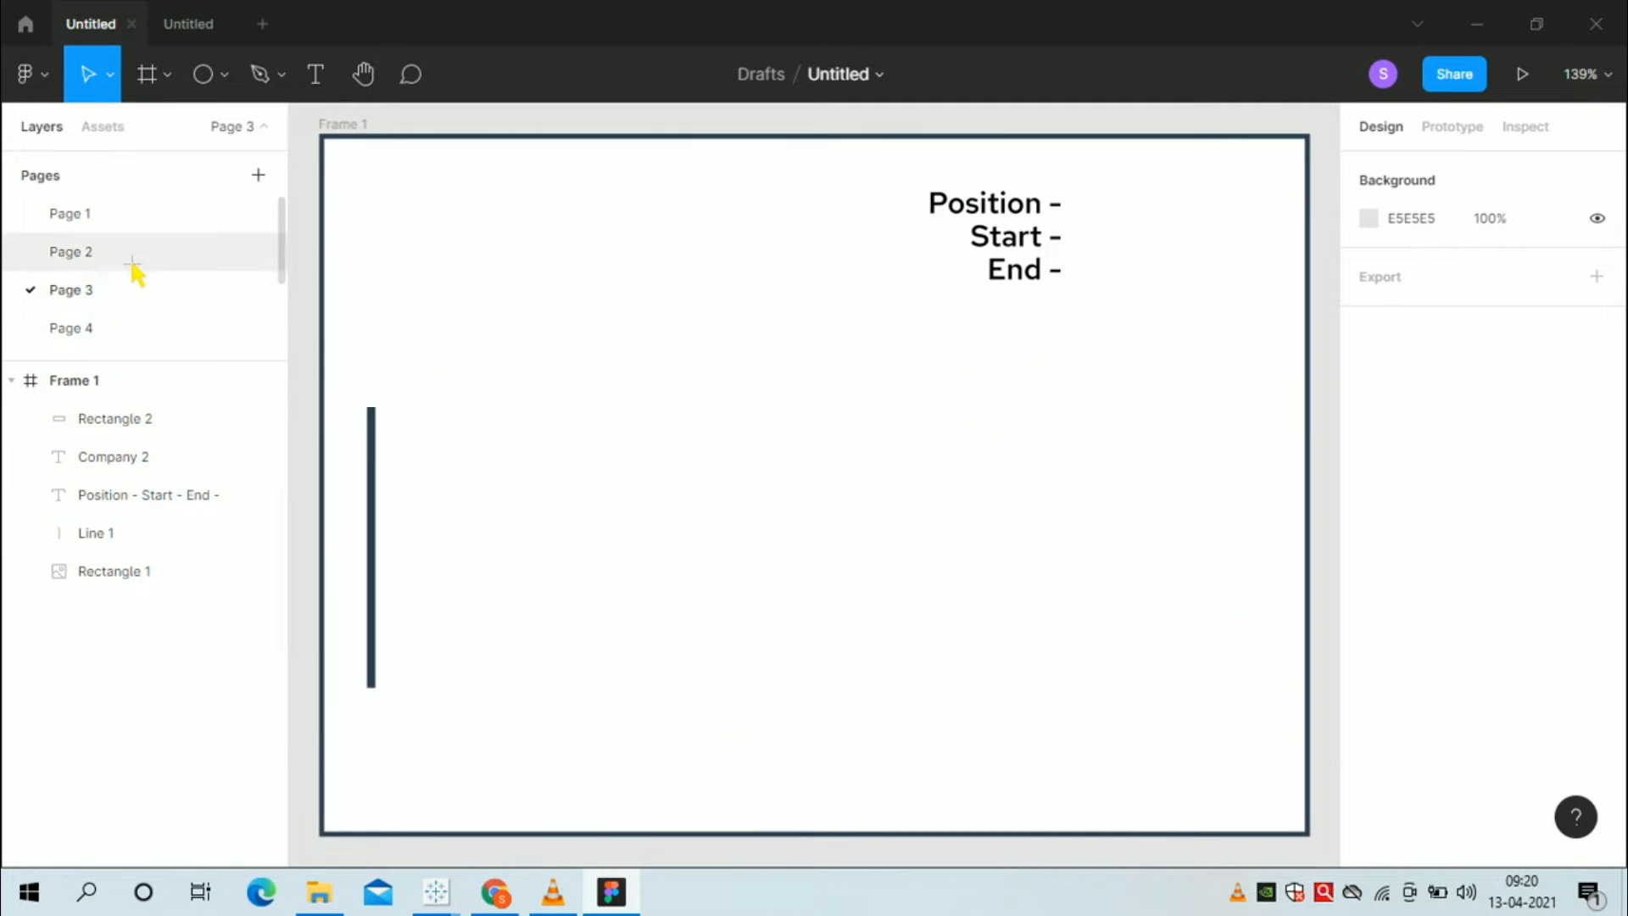
pyautogui.click(134, 254)
pyautogui.click(132, 218)
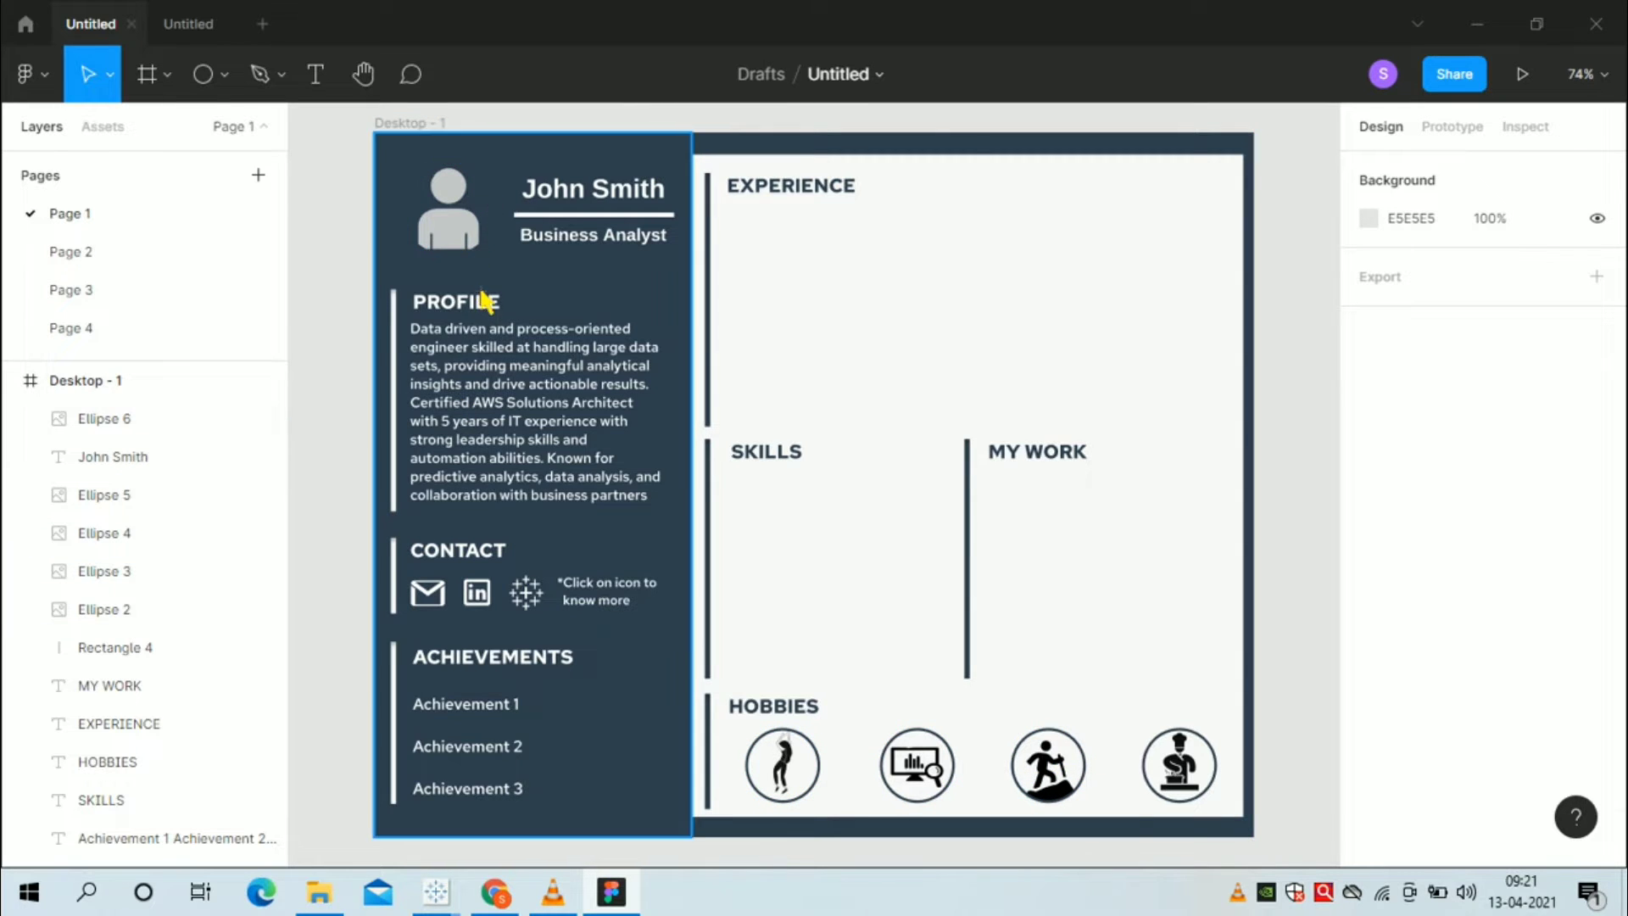
# - Hide the mail, LinkedIn and Tableau icon layers in the CONTACT section of the resume
pyautogui.click(428, 592)
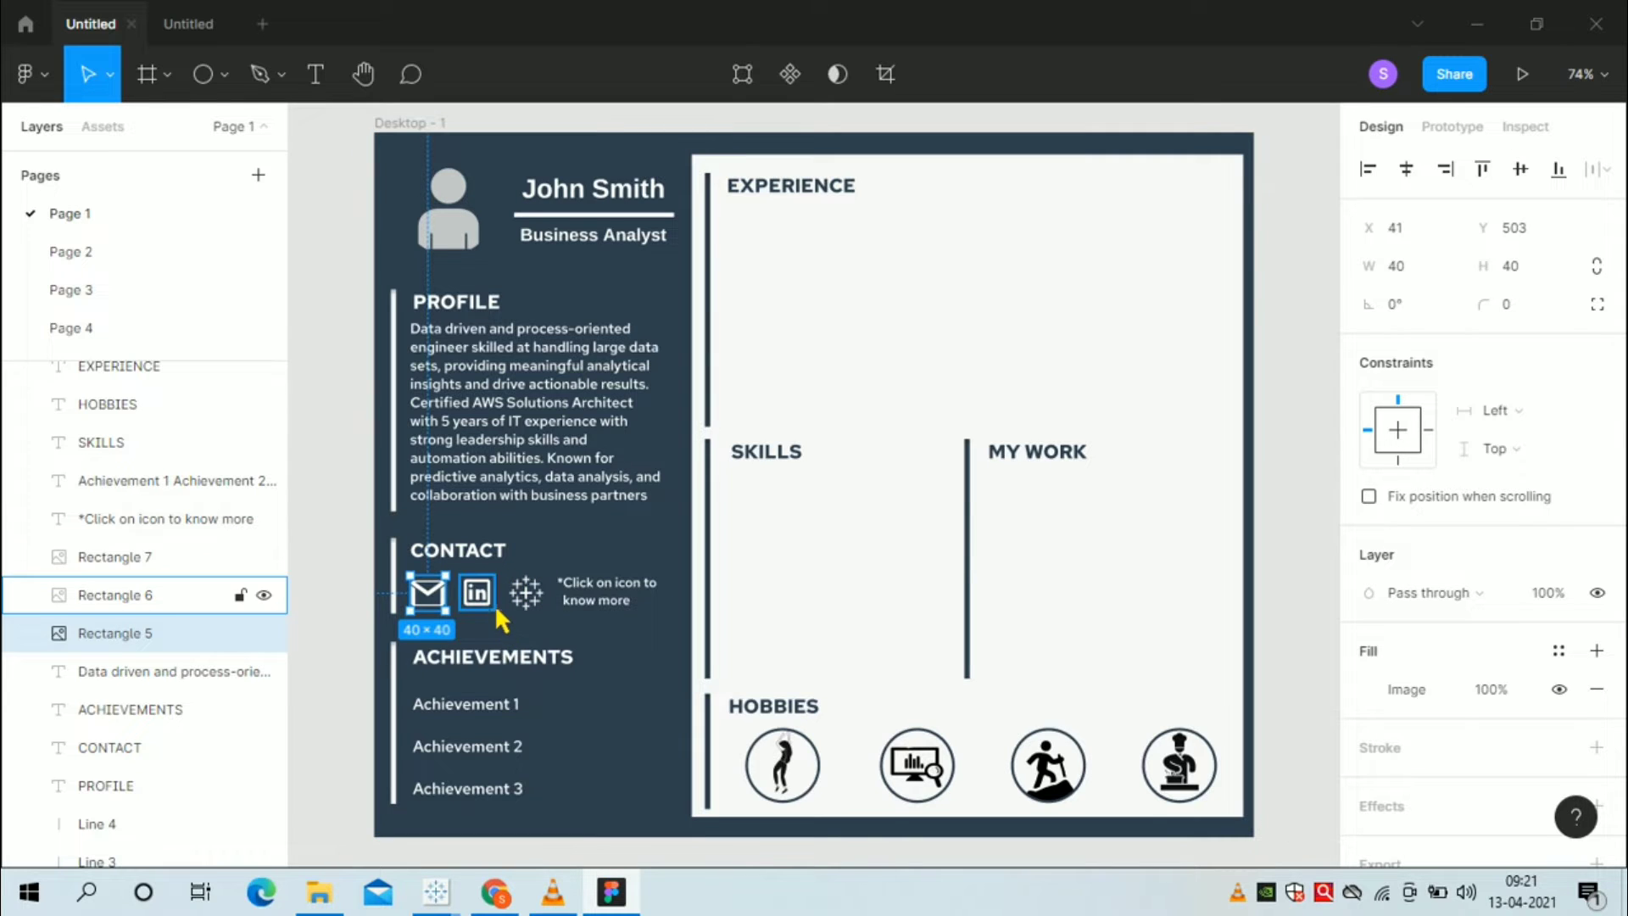
pyautogui.keyDown('shift'); pyautogui.click(477, 600); pyautogui.keyUp('shift')
pyautogui.keyDown('shift'); pyautogui.click(524, 604); pyautogui.keyUp('shift')
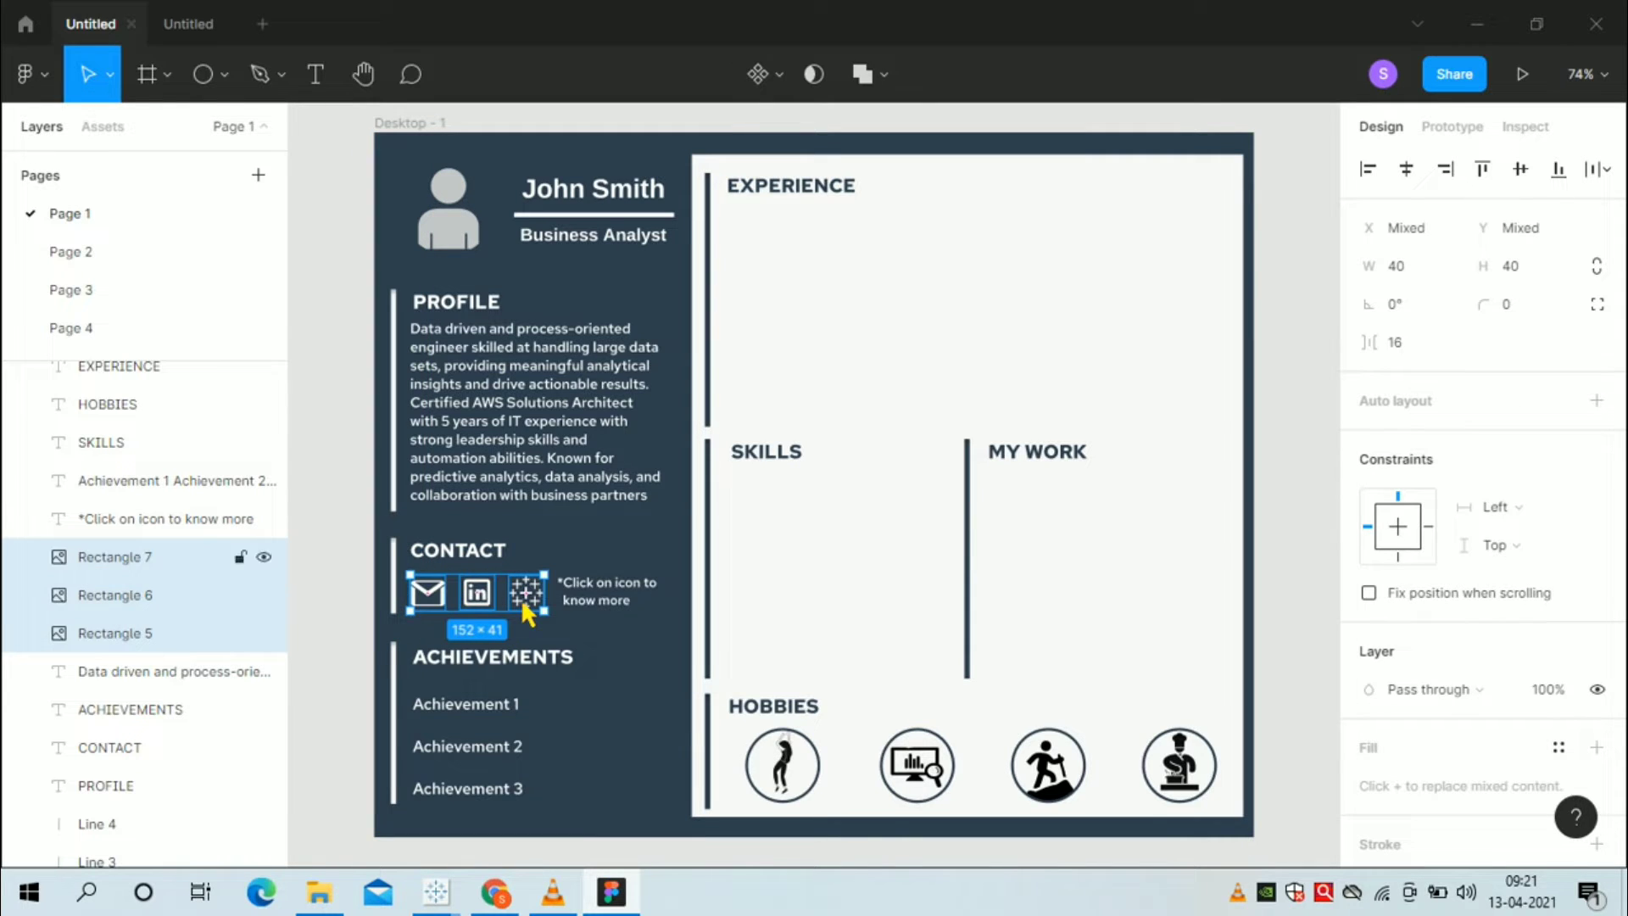
pyautogui.click(264, 556)
pyautogui.click(264, 595)
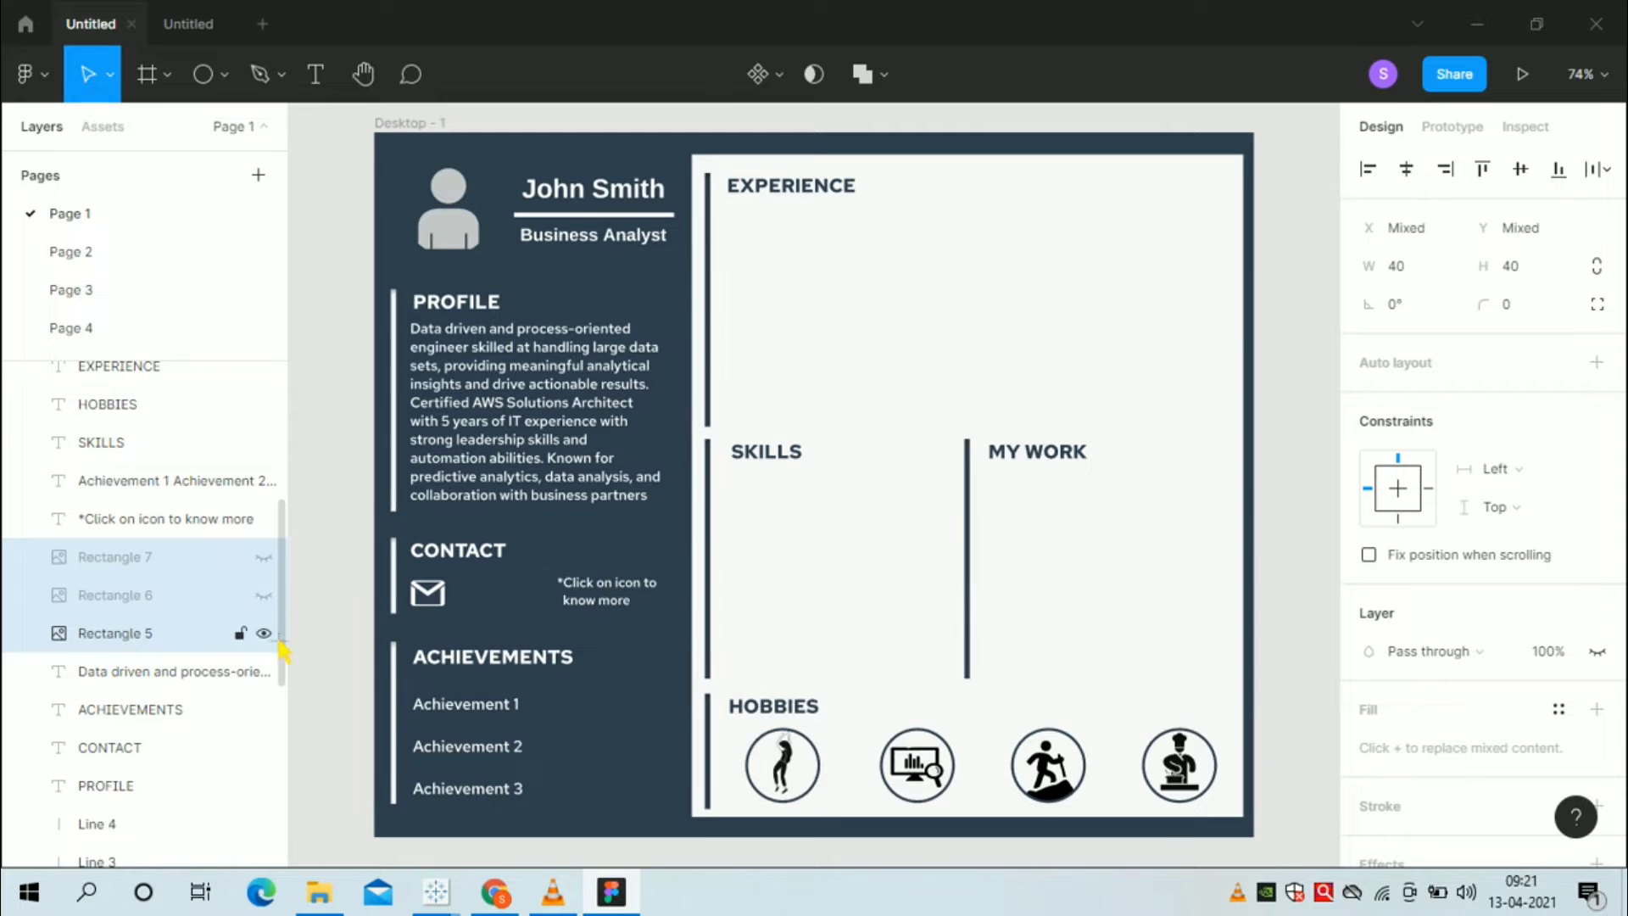
pyautogui.click(264, 633)
pyautogui.click(650, 712)
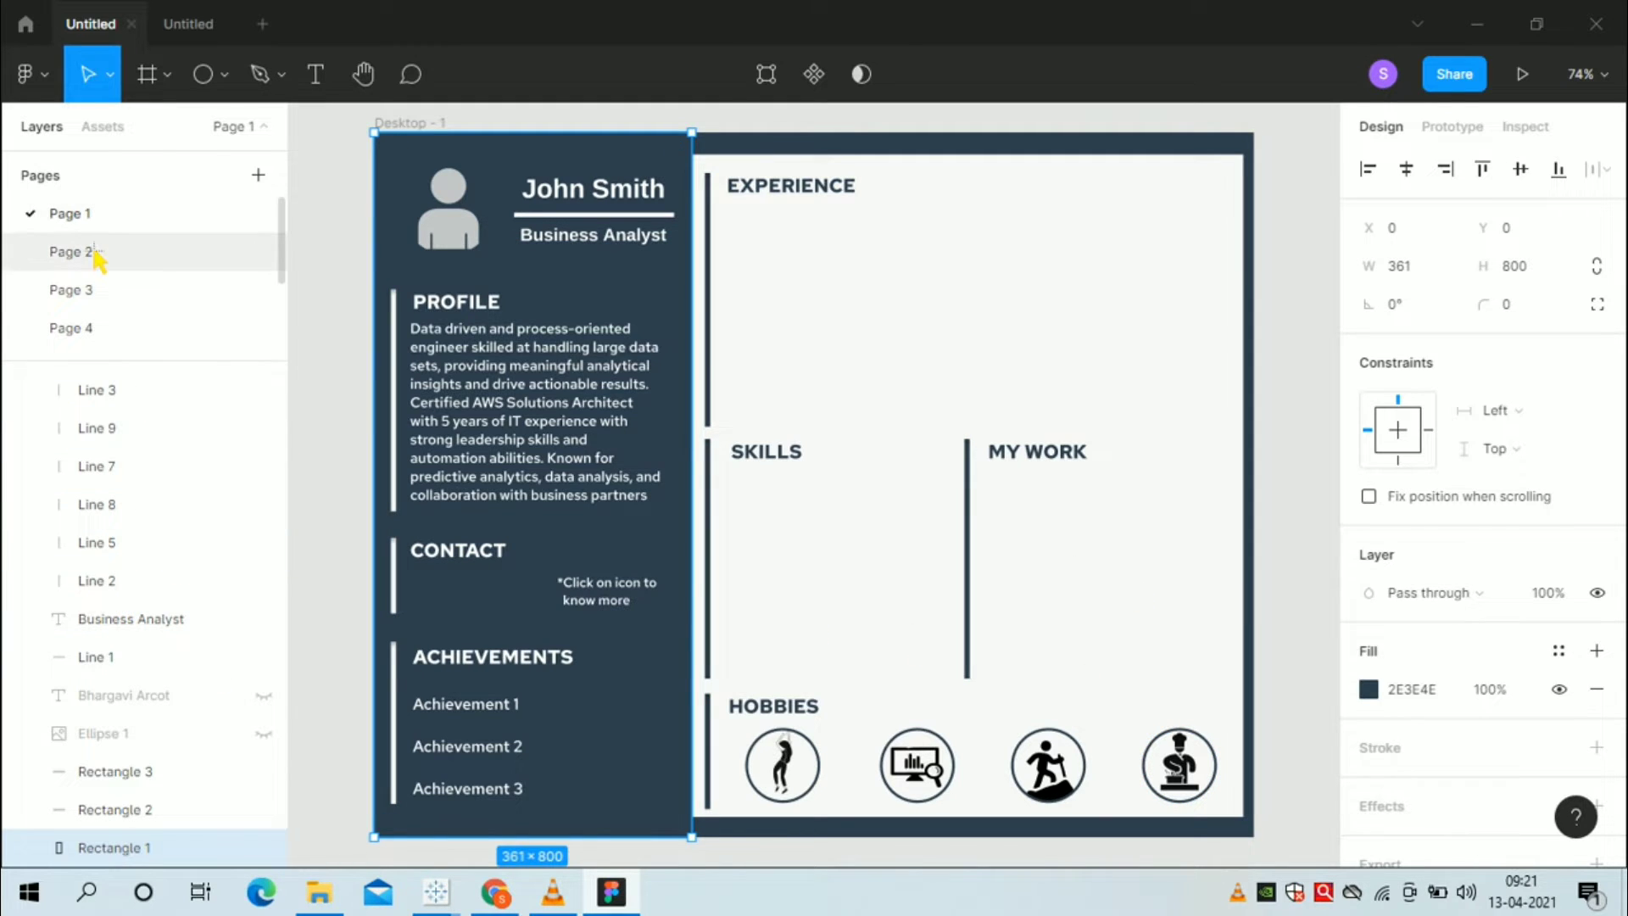
# - Export the Desktop - 1 frame as a 1x PNG to the Downloads folder under the name RESUME 2
pyautogui.scroll(10, 153, 424)
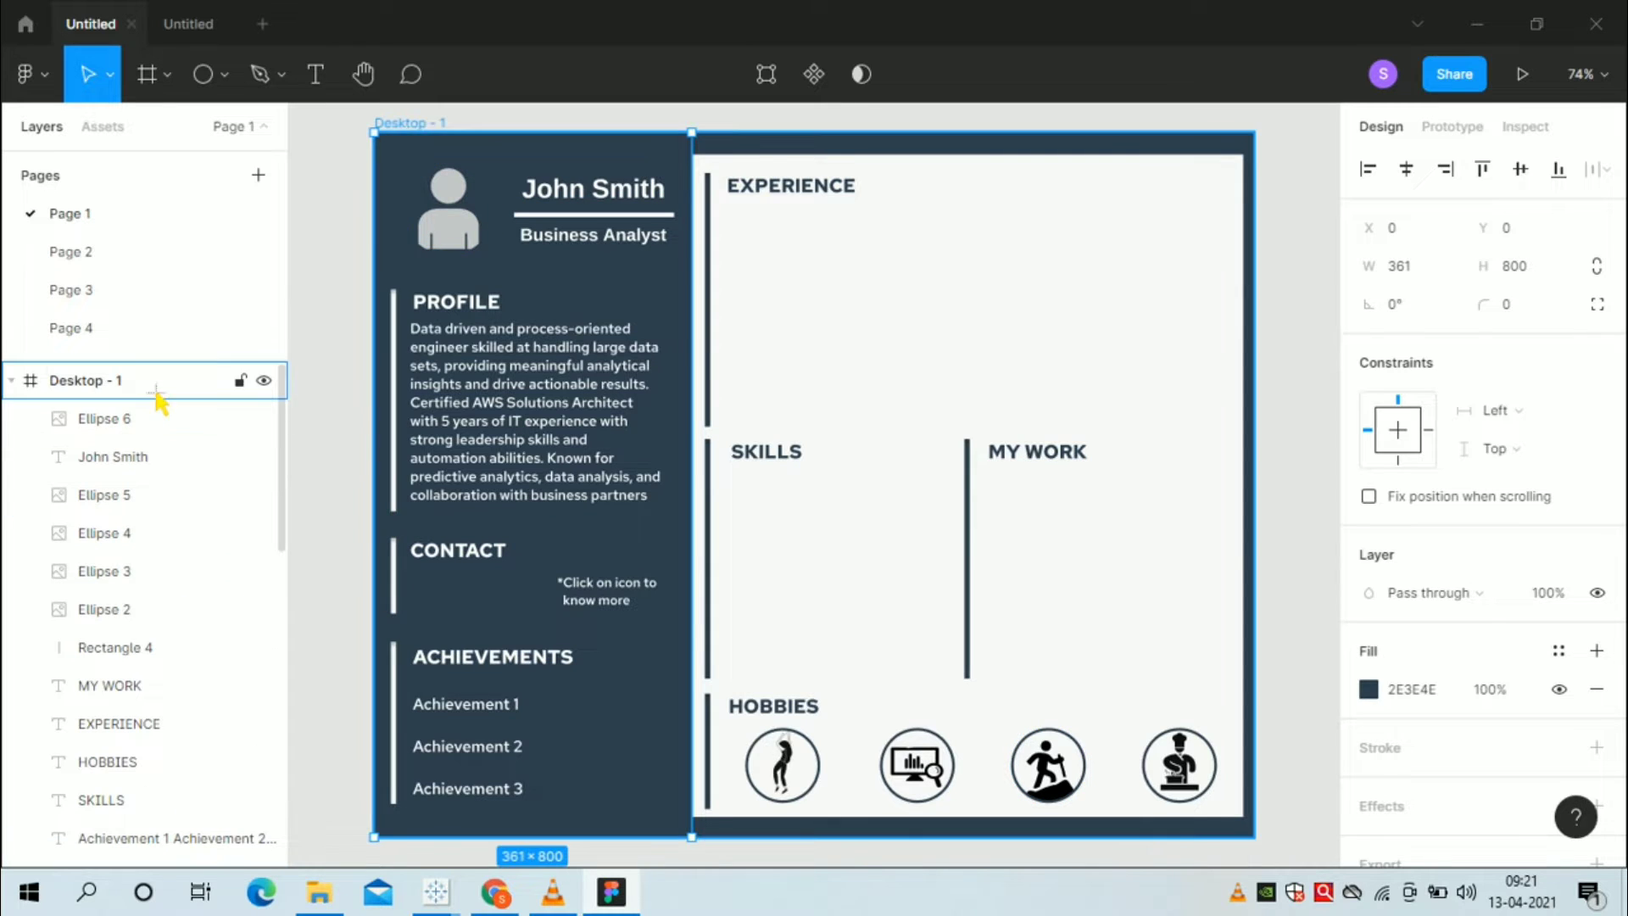
pyautogui.click(157, 392)
pyautogui.scroll(-5, 1595, 670)
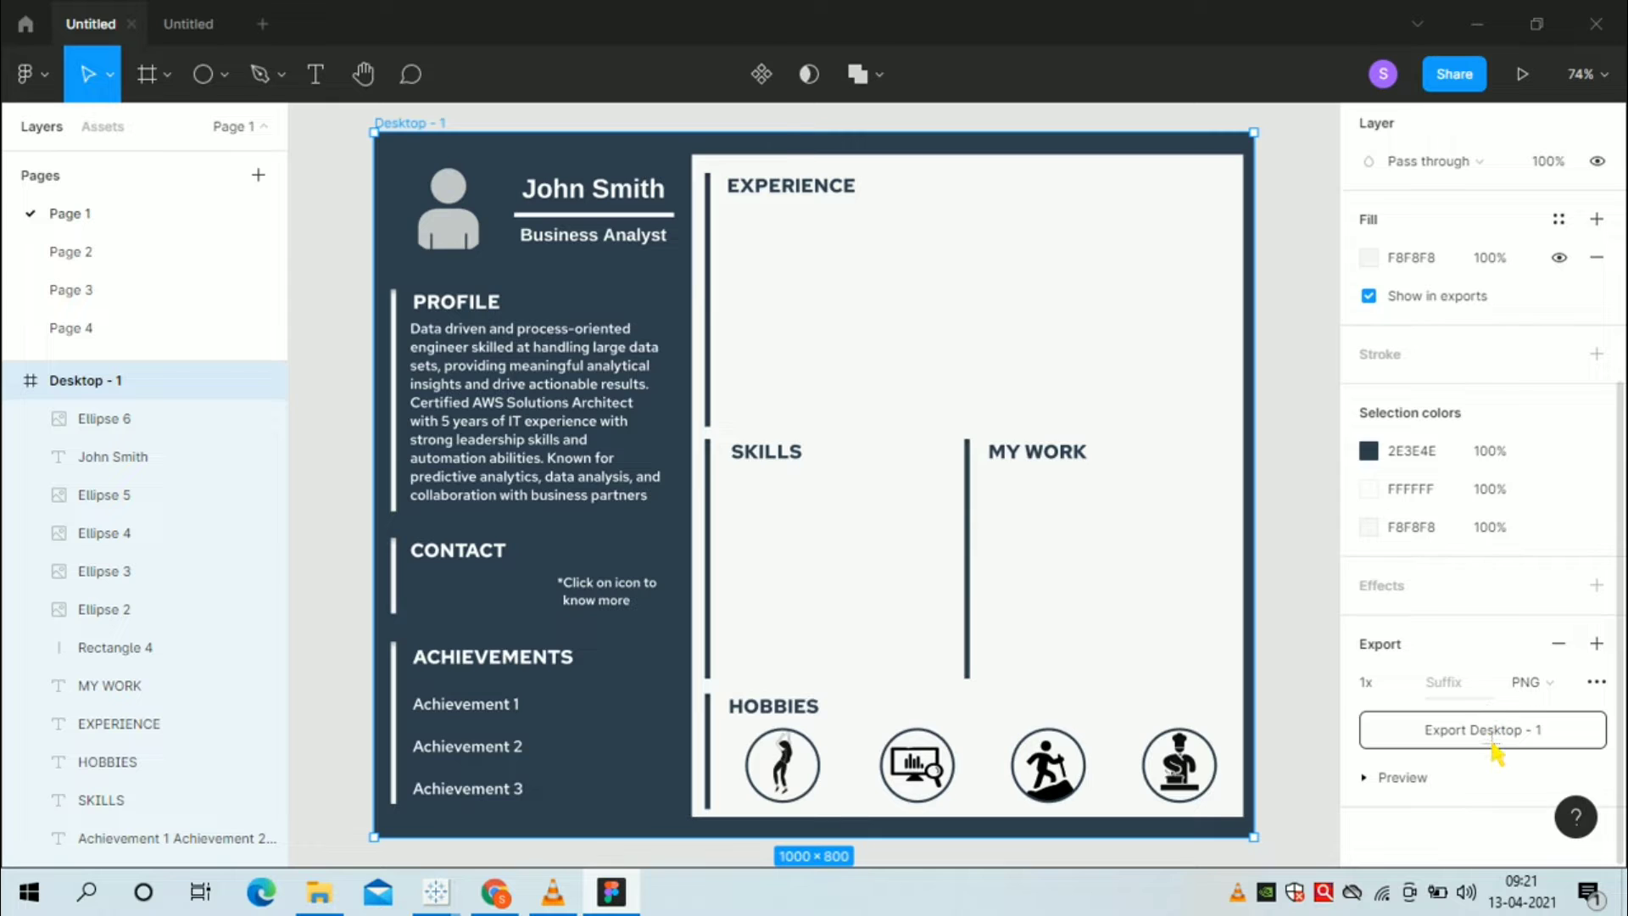
pyautogui.click(1494, 742)
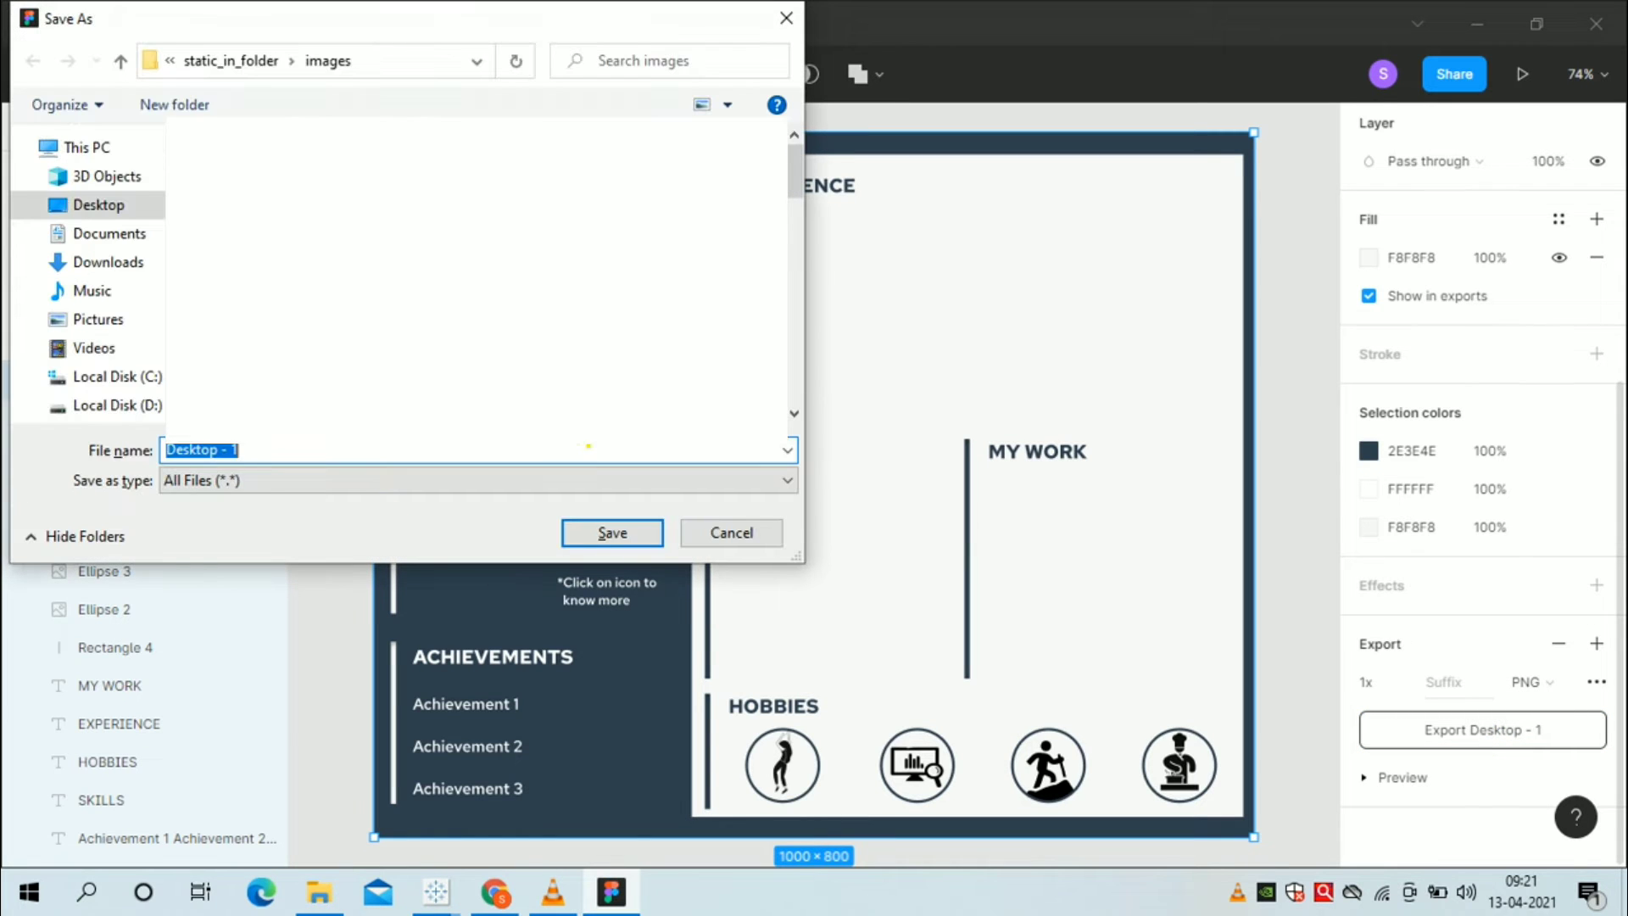
pyautogui.click(119, 262)
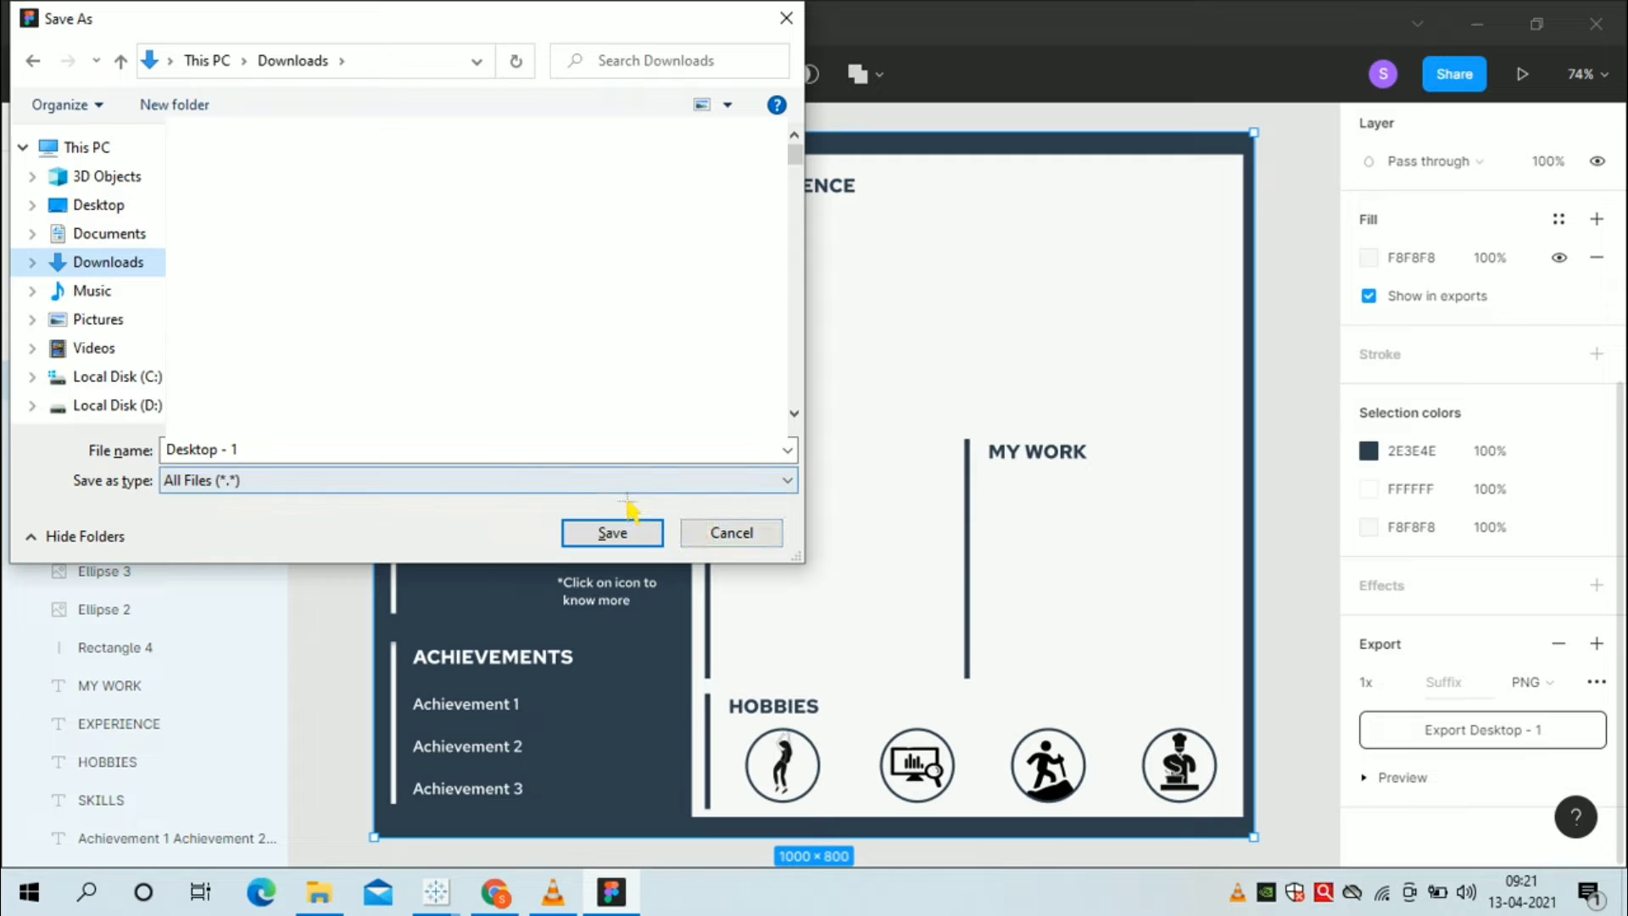
pyautogui.click(623, 531)
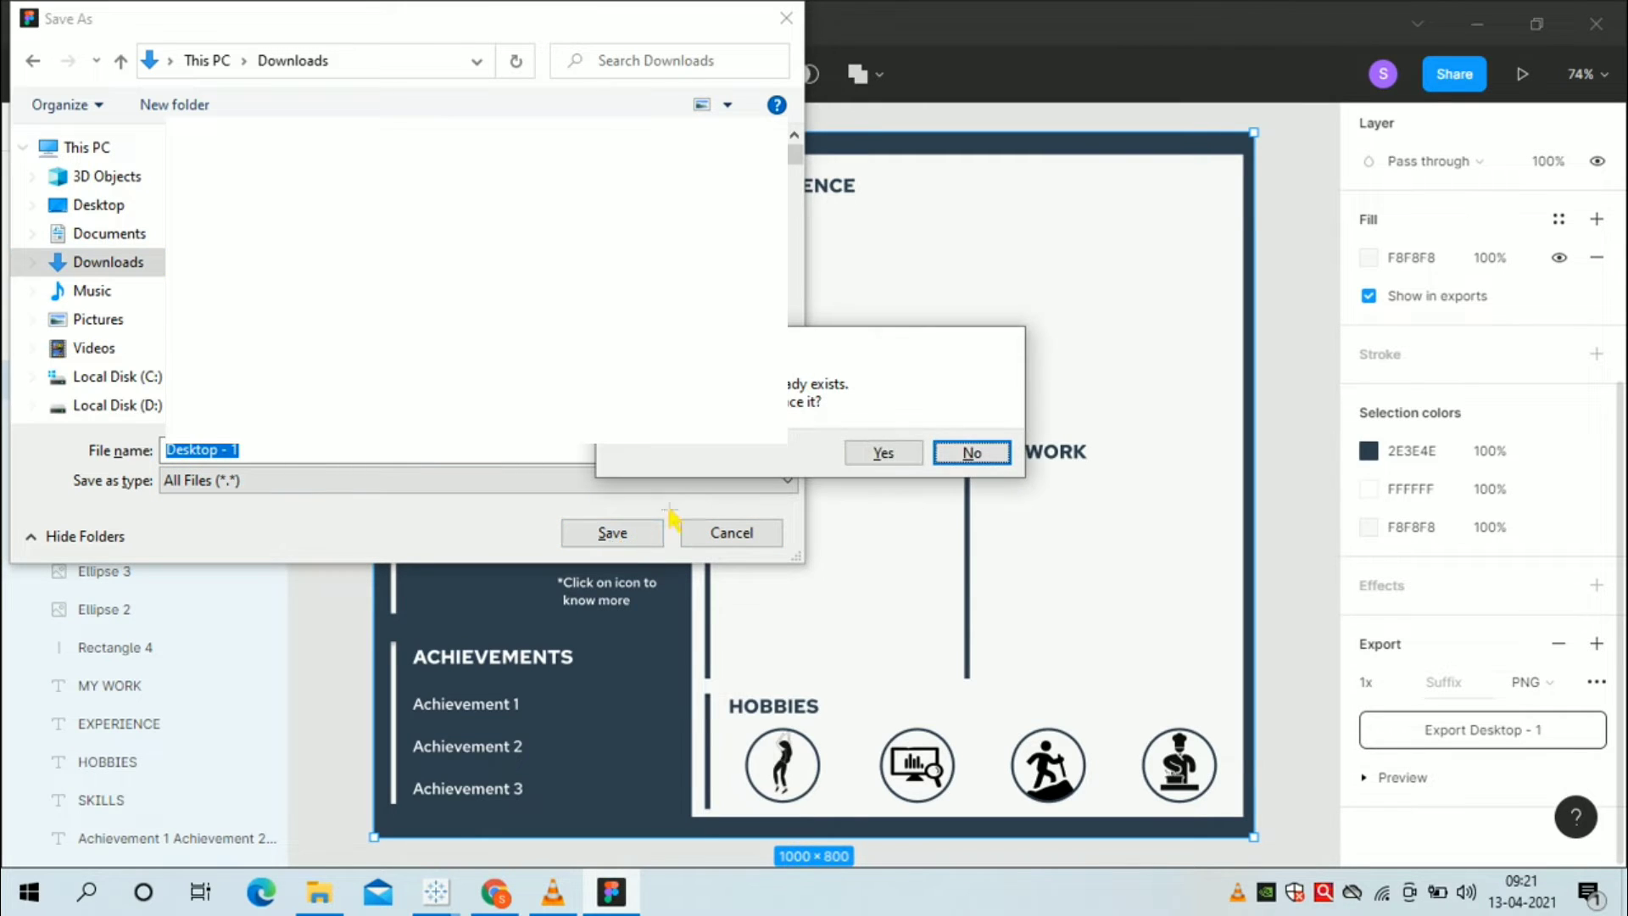
pyautogui.click(984, 458)
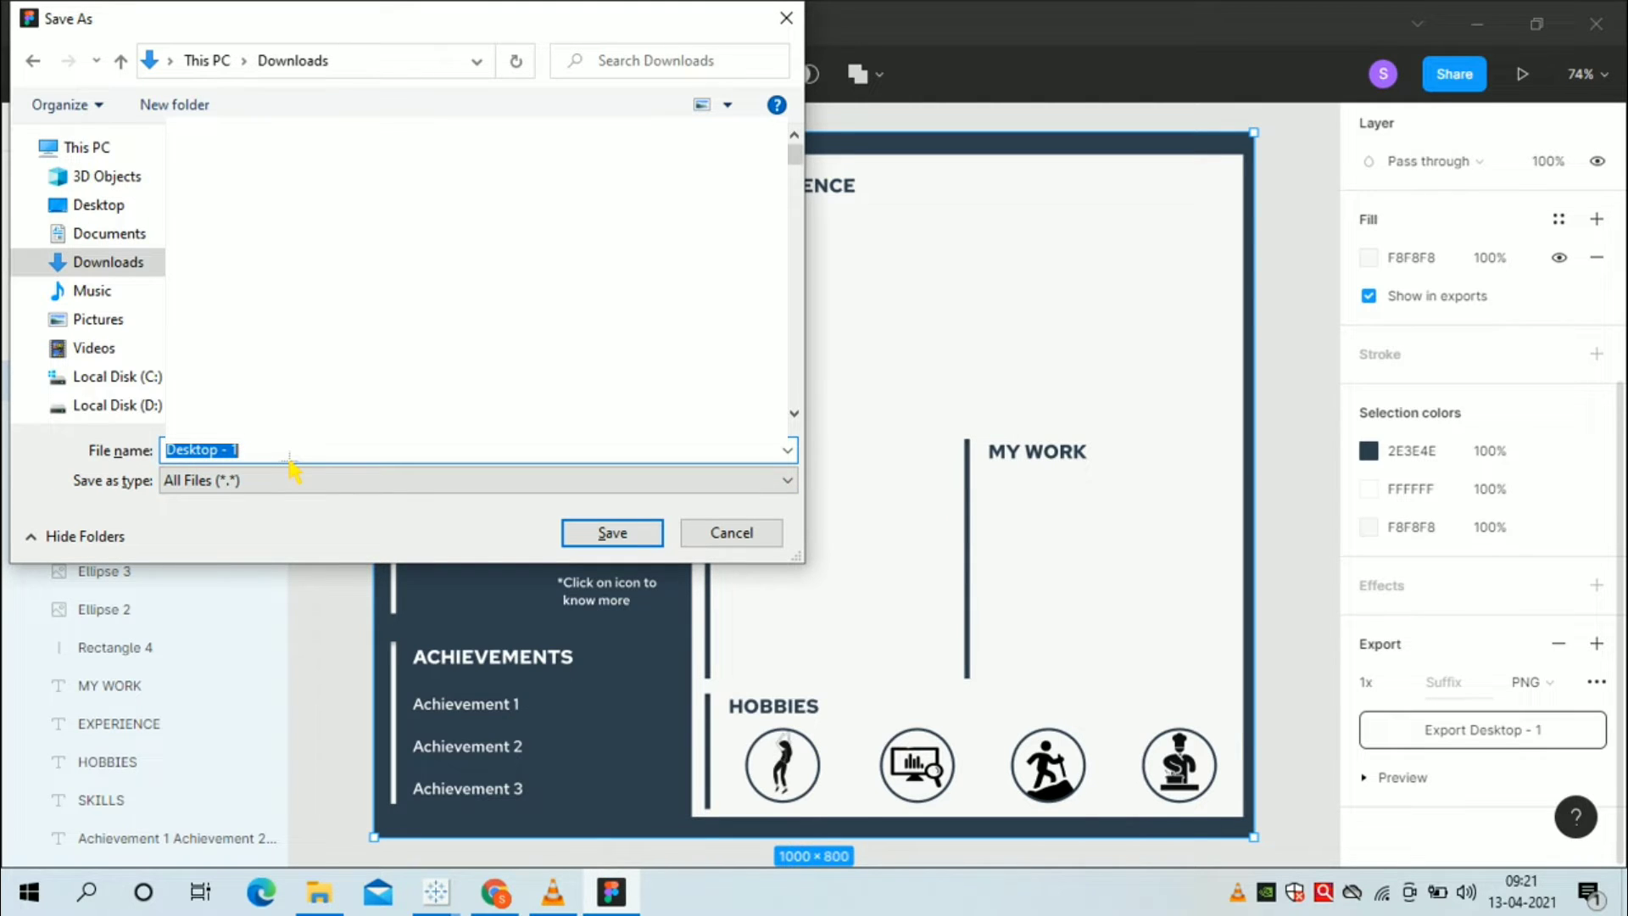
pyautogui.write('Re')
pyautogui.press('BackSpace')
pyautogui.press('BackSpace')
pyautogui.write('RESUME 2')
pyautogui.click(641, 524)
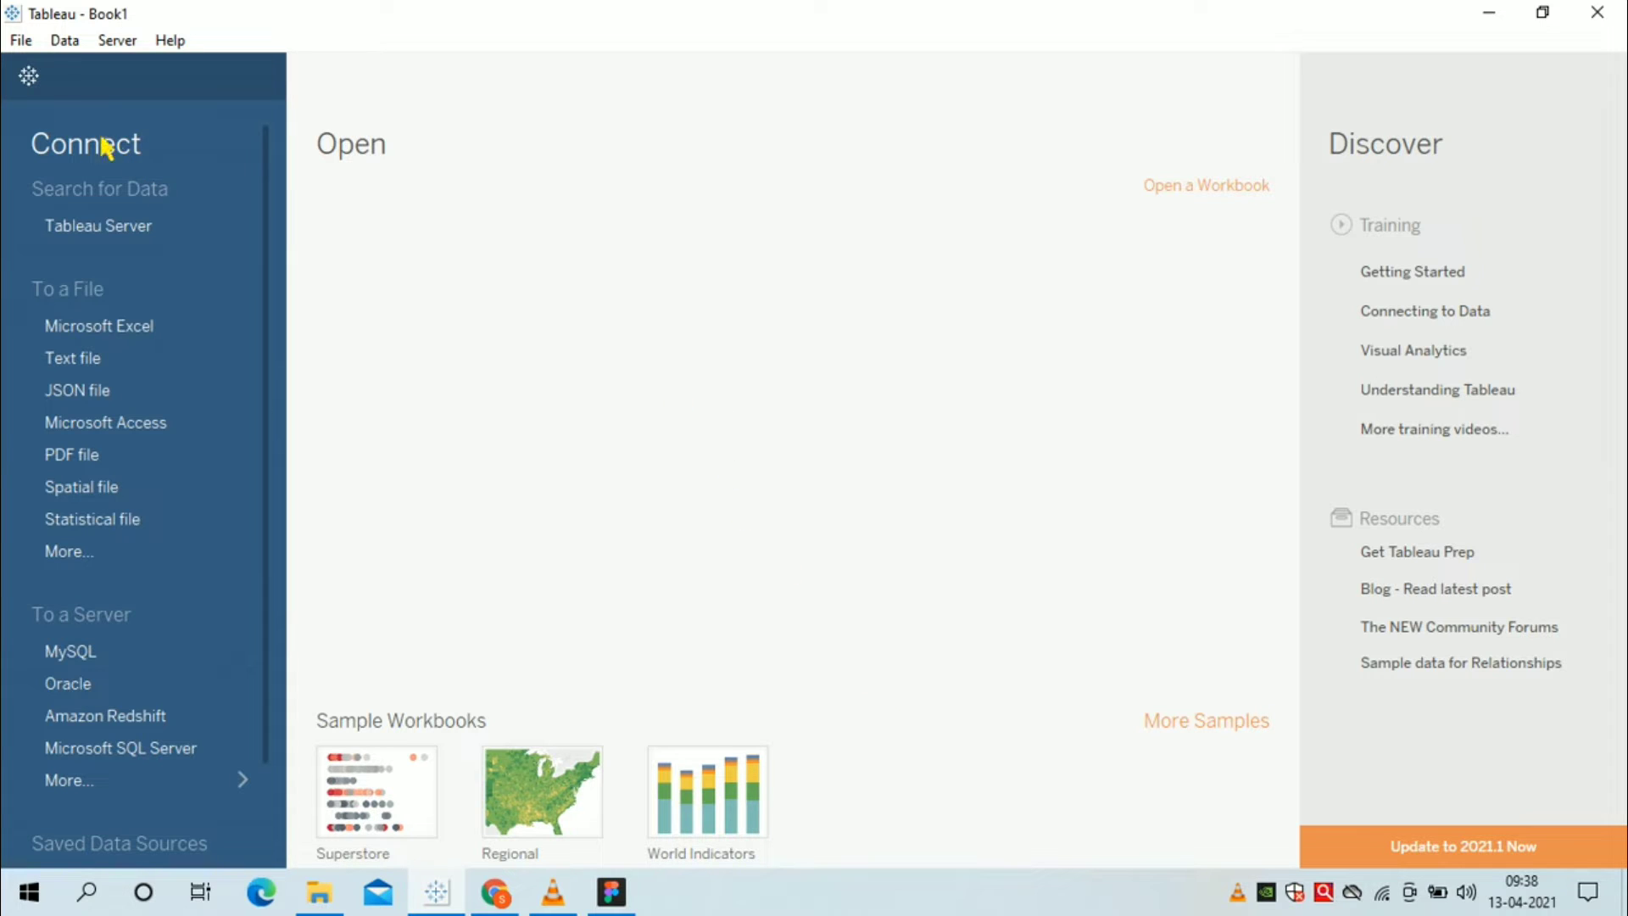
# - Switch to Tableau, bring up Dashboard 1 in the workbook and check its fixed size settings
pyautogui.click(34, 83)
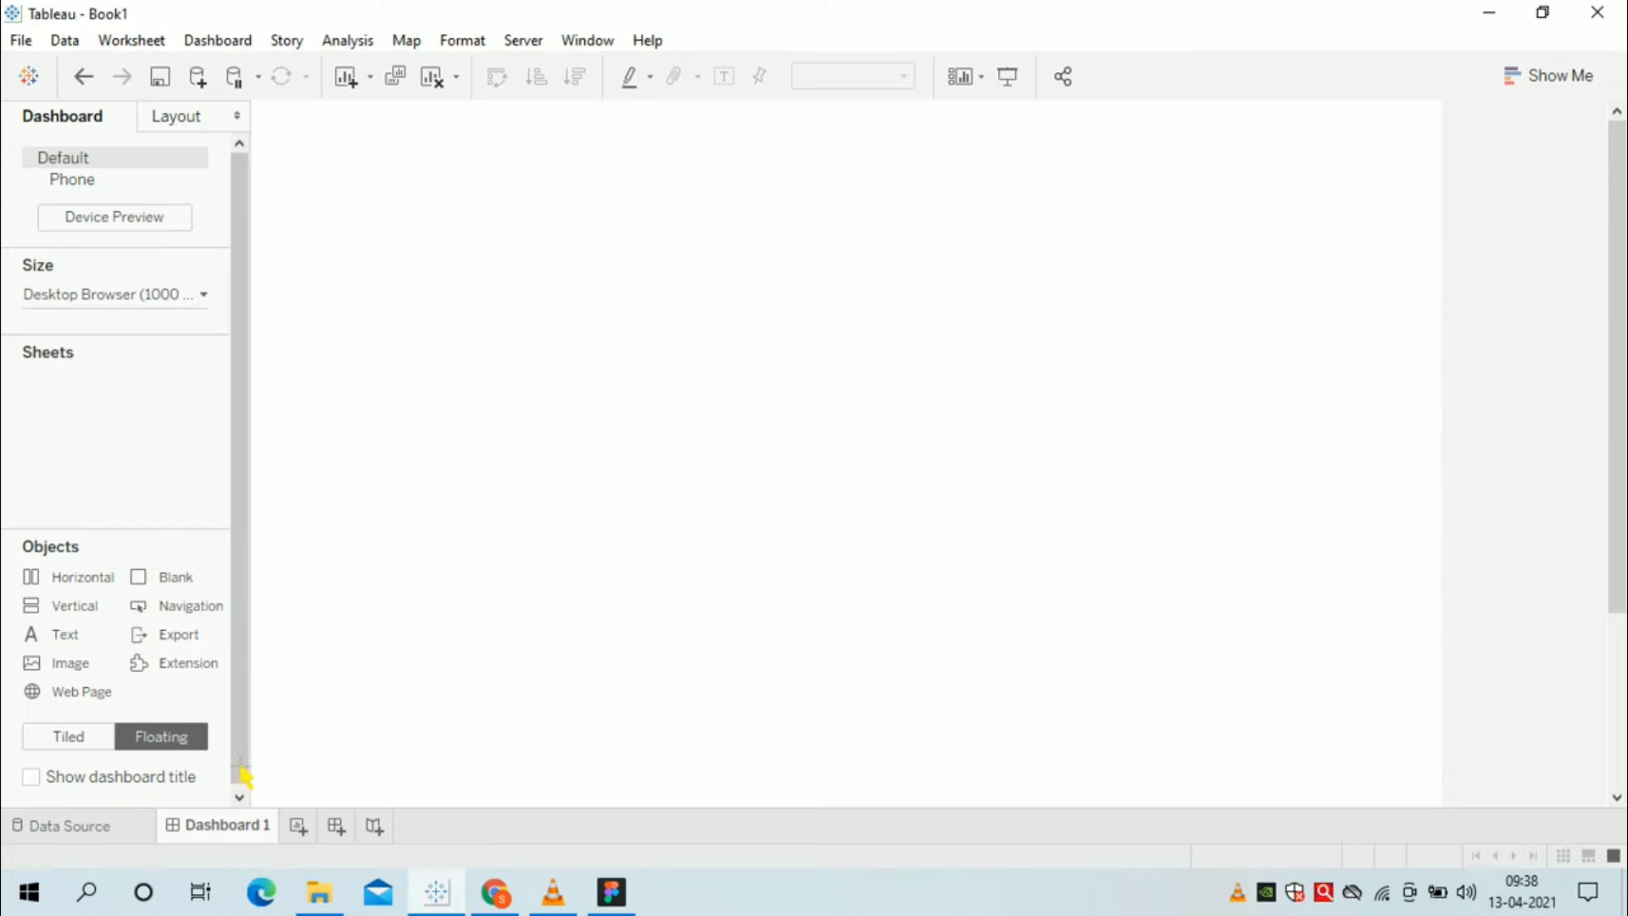
pyautogui.click(136, 295)
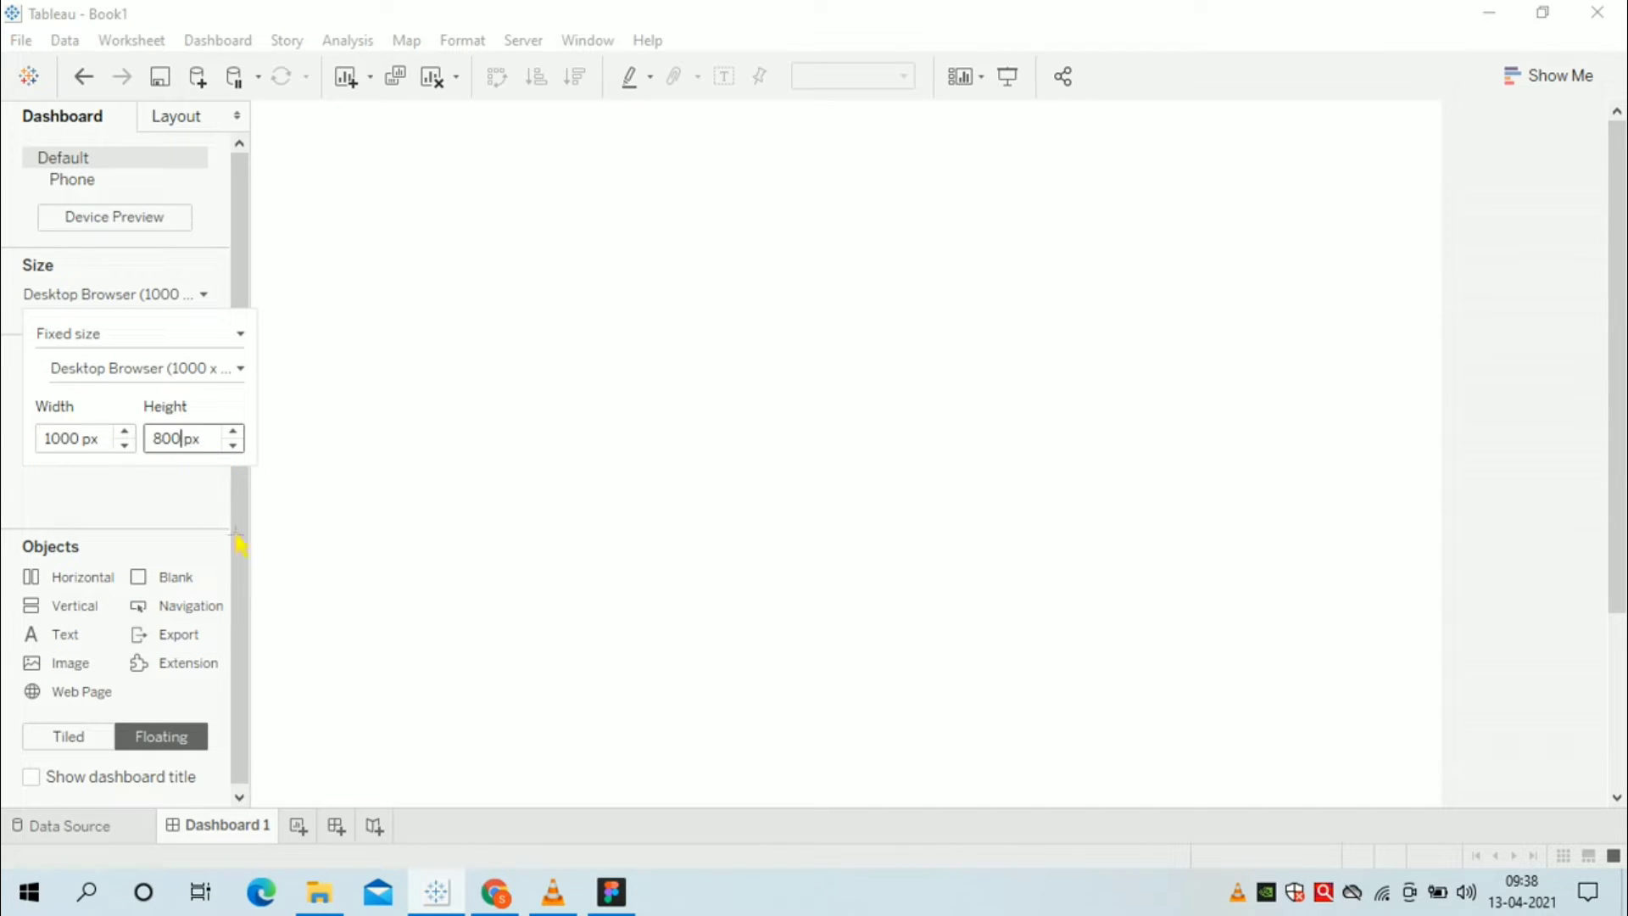
pyautogui.click(365, 556)
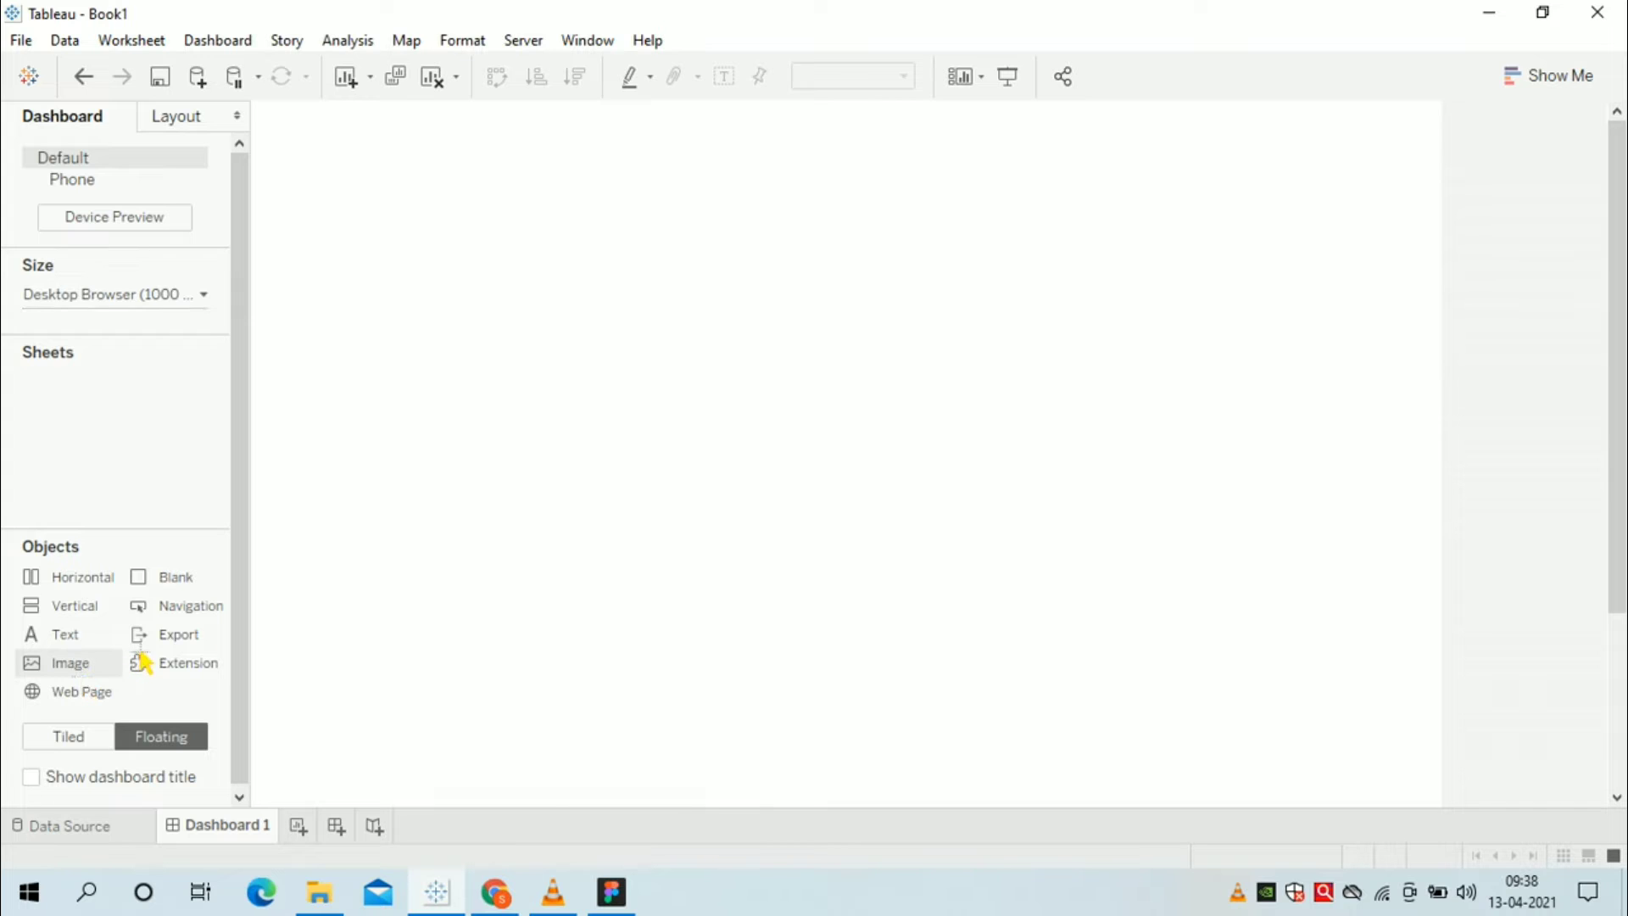
# - Add a tiled image object to the dashboard showing the RESUME 2 image, fitted to the object
pyautogui.moveTo(140, 660); pyautogui.dragTo(753, 473)
pyautogui.click(68, 737)
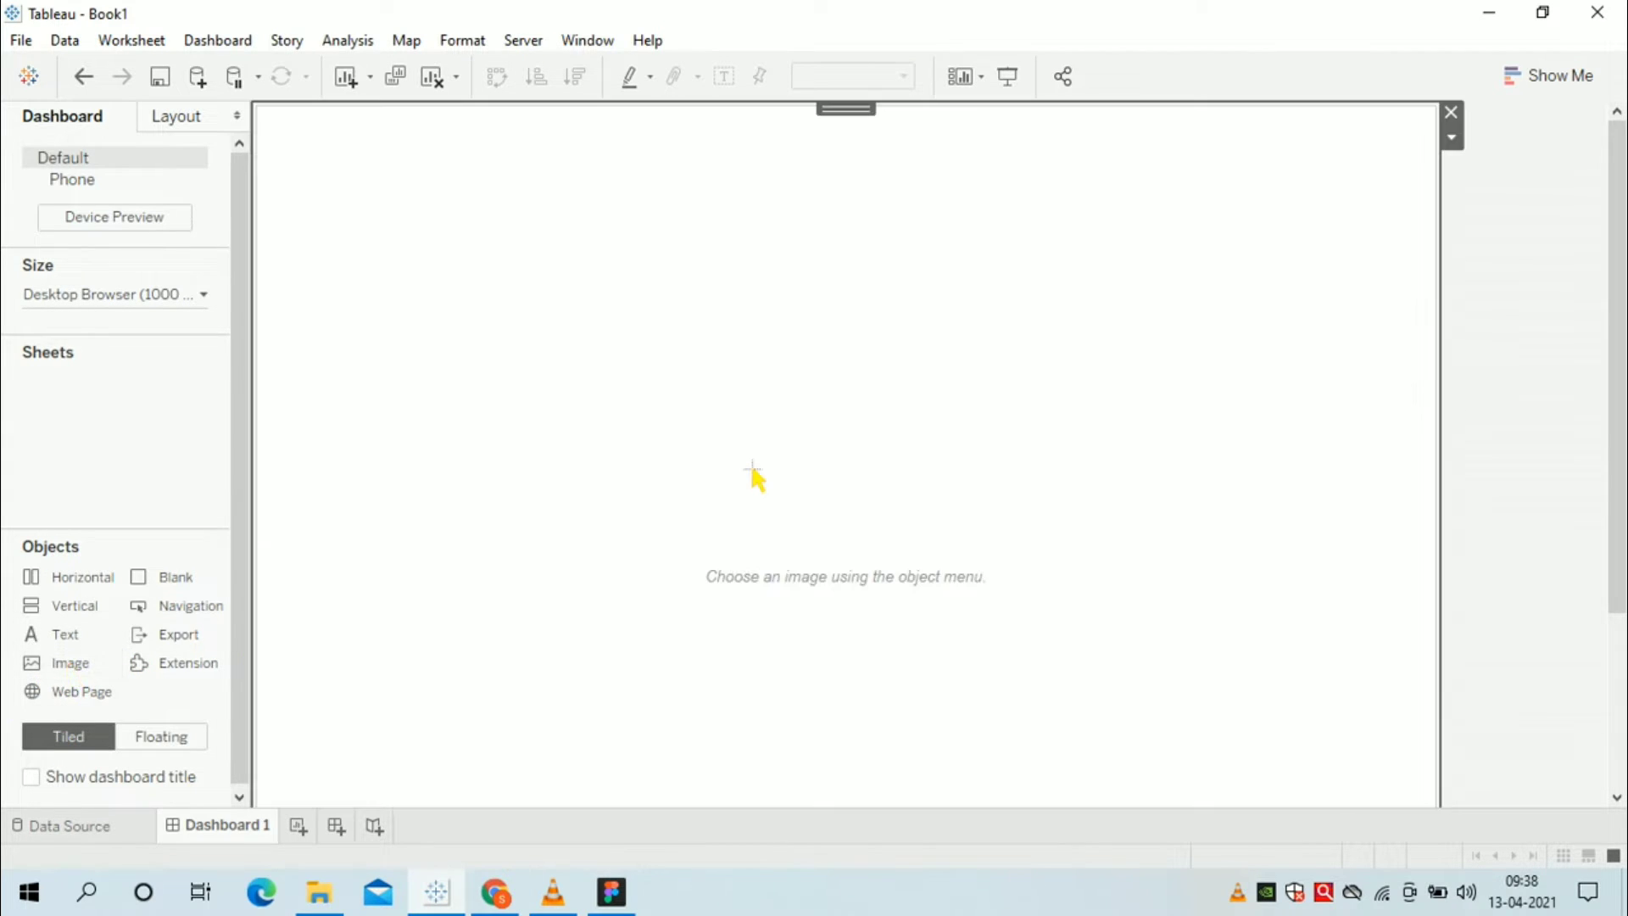
pyautogui.click(641, 372)
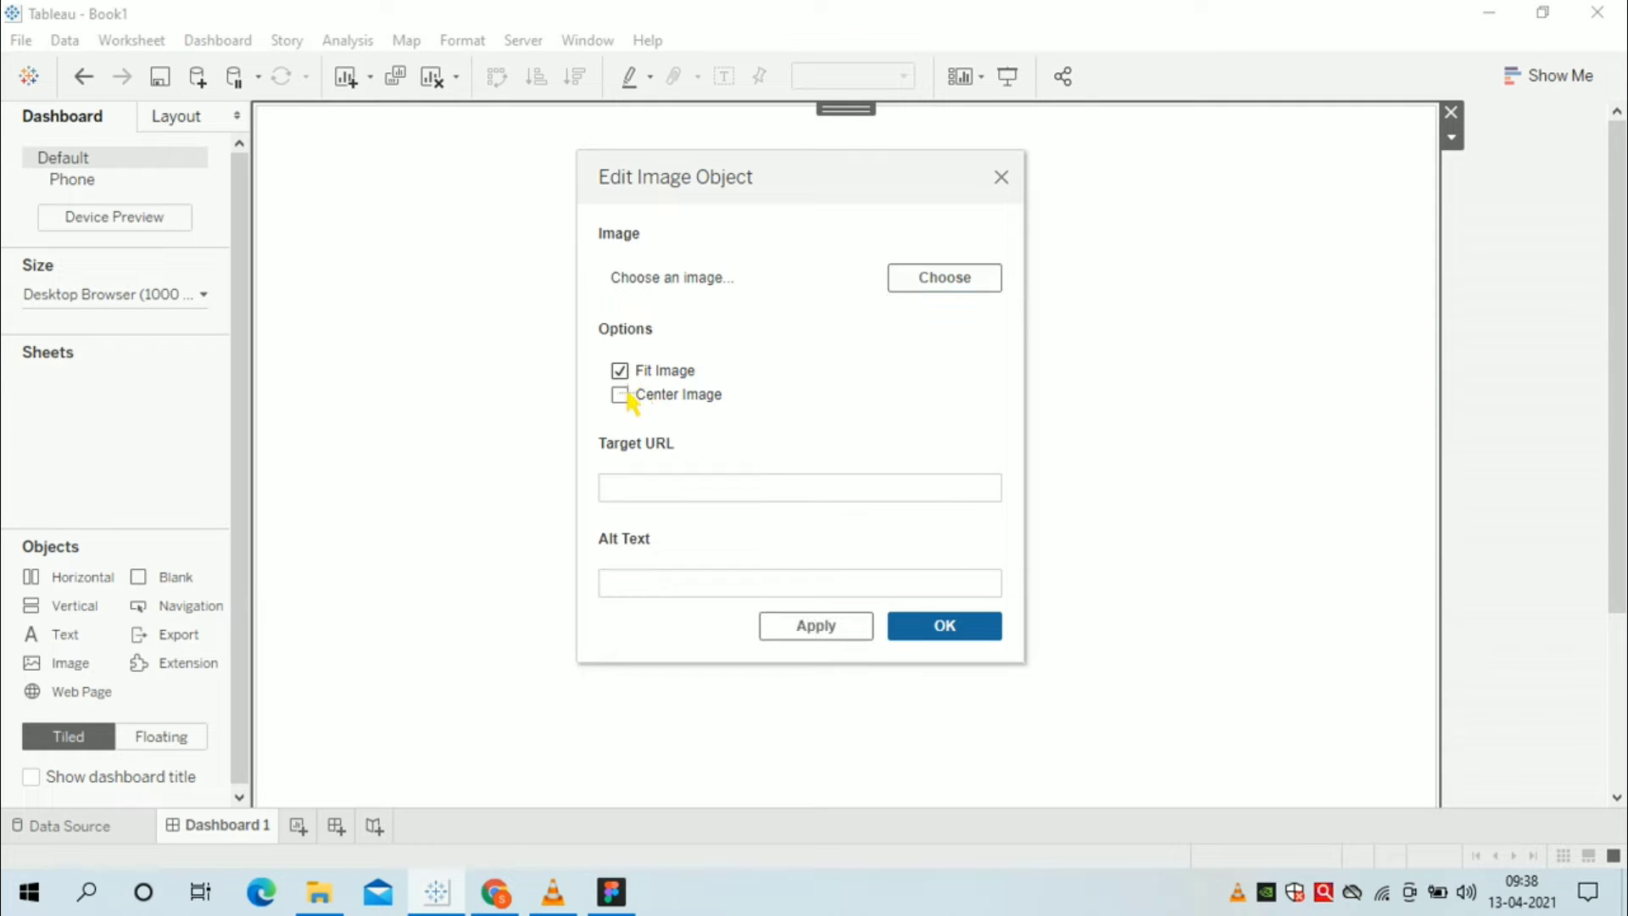
pyautogui.click(933, 280)
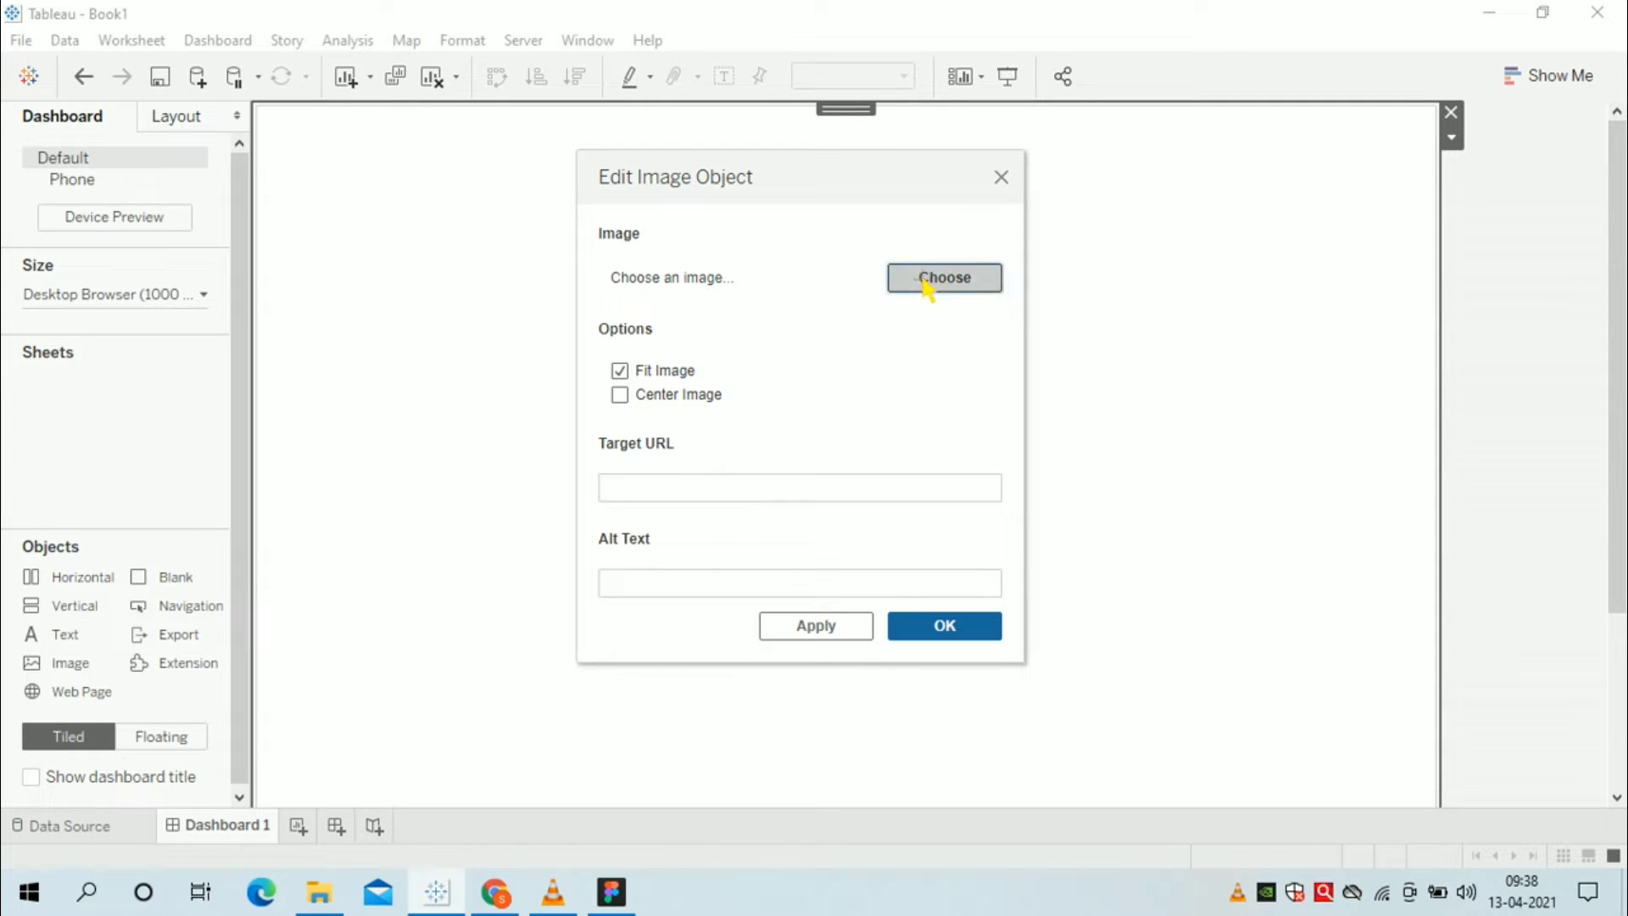
pyautogui.doubleClick(856, 518)
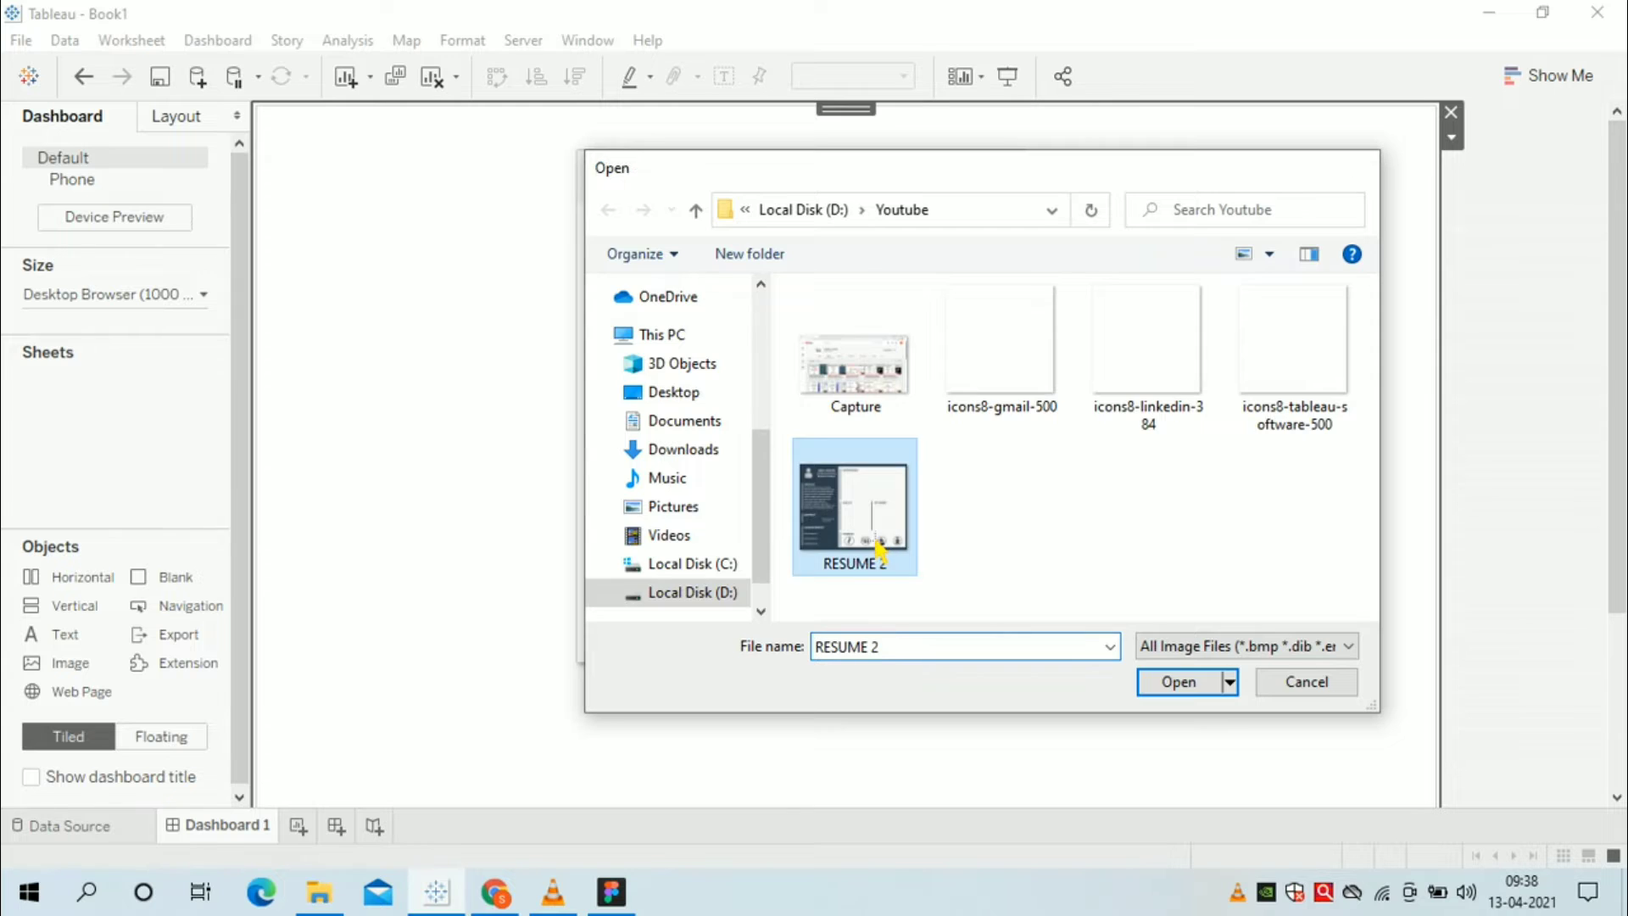
pyautogui.click(902, 631)
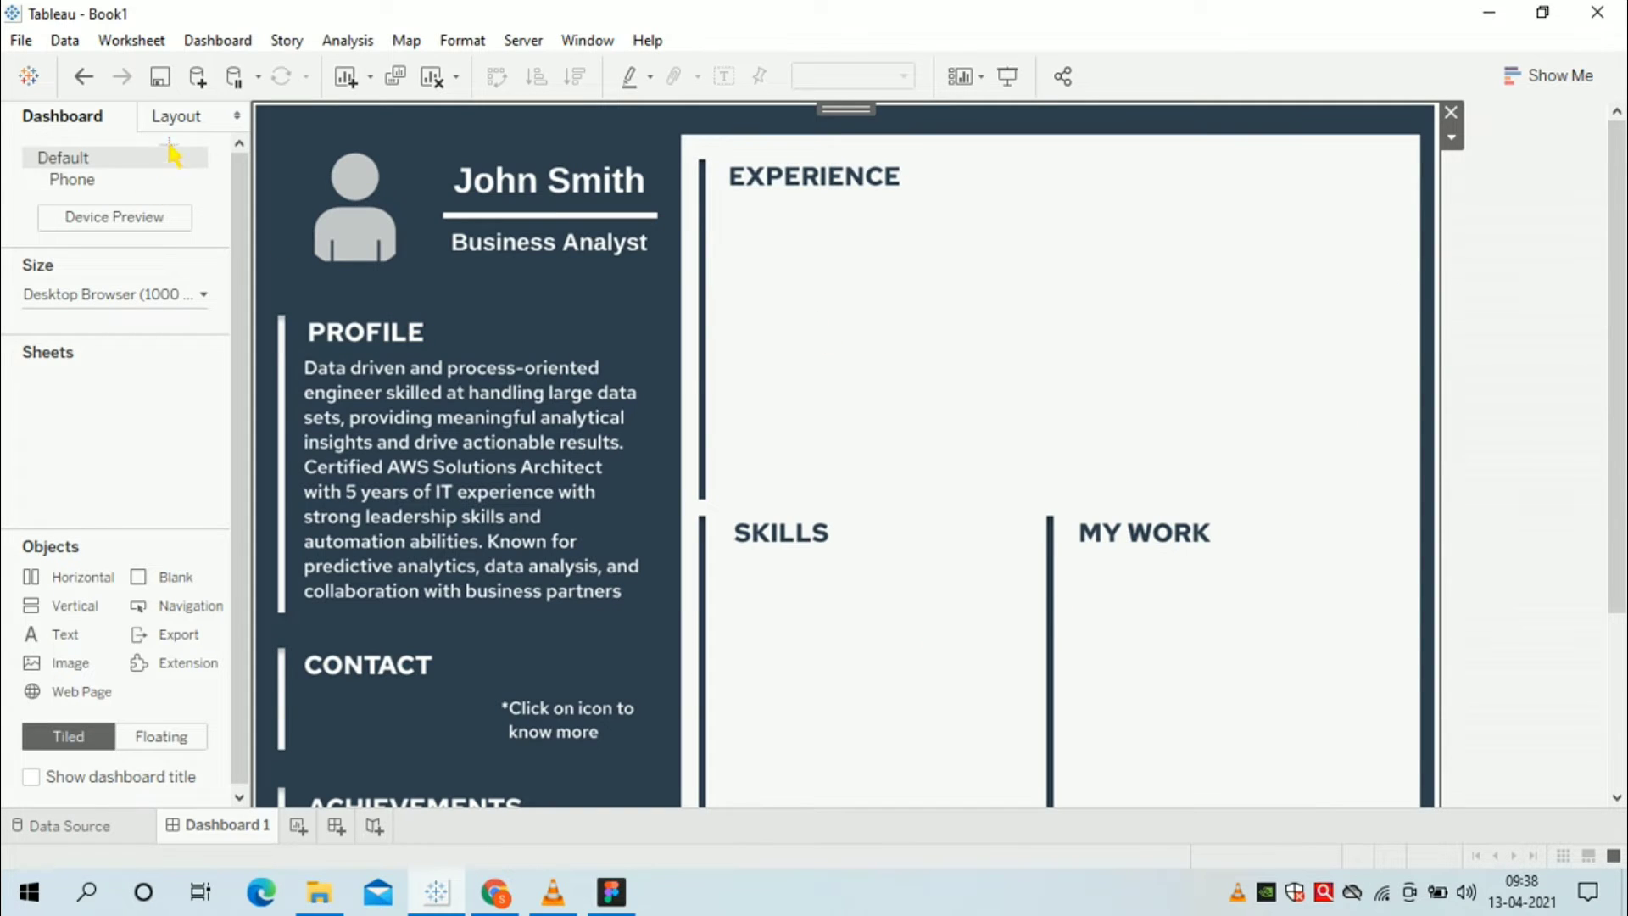
# - Set the outer padding of the resume image to 0 on all sides
pyautogui.click(174, 119)
pyautogui.click(155, 428)
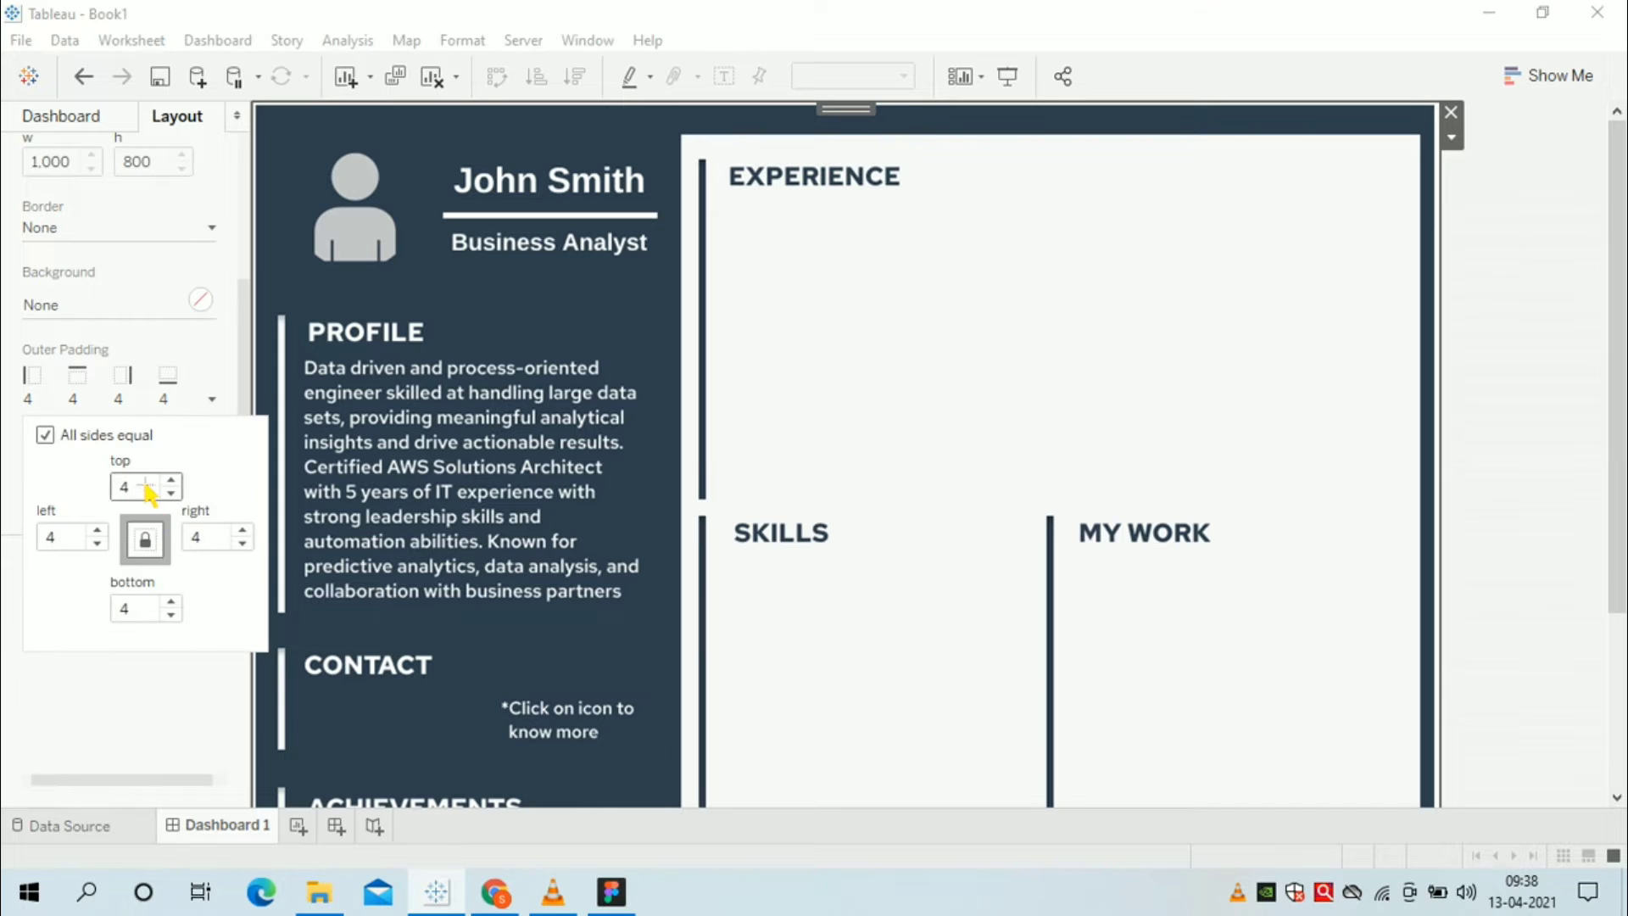
pyautogui.write('0')
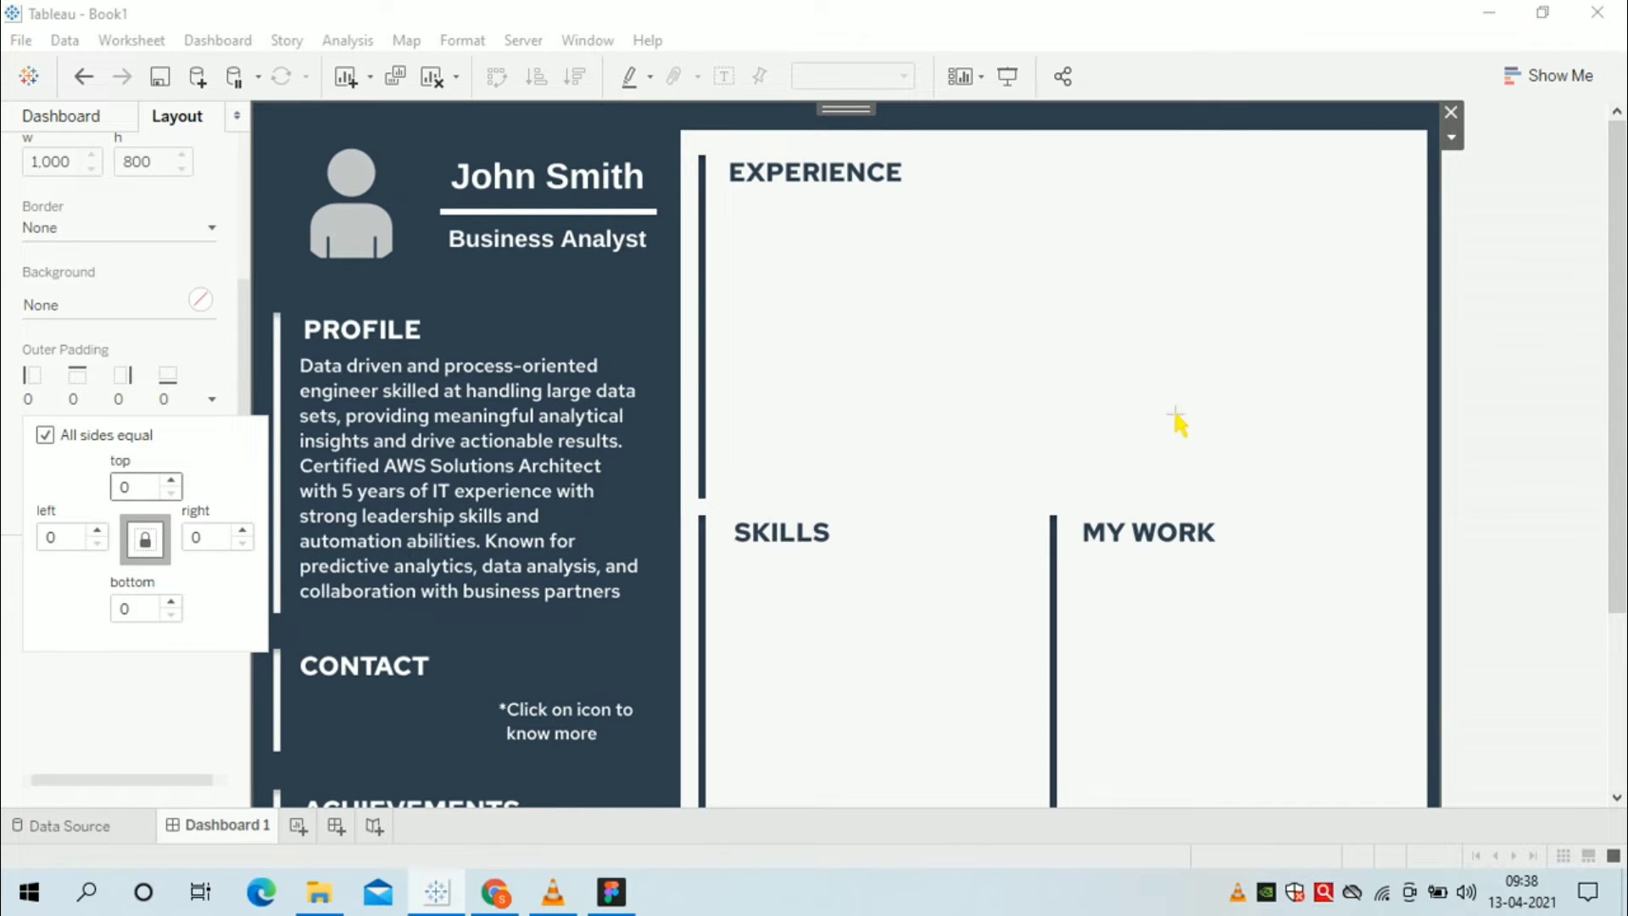
pyautogui.click(1391, 307)
pyautogui.click(1535, 279)
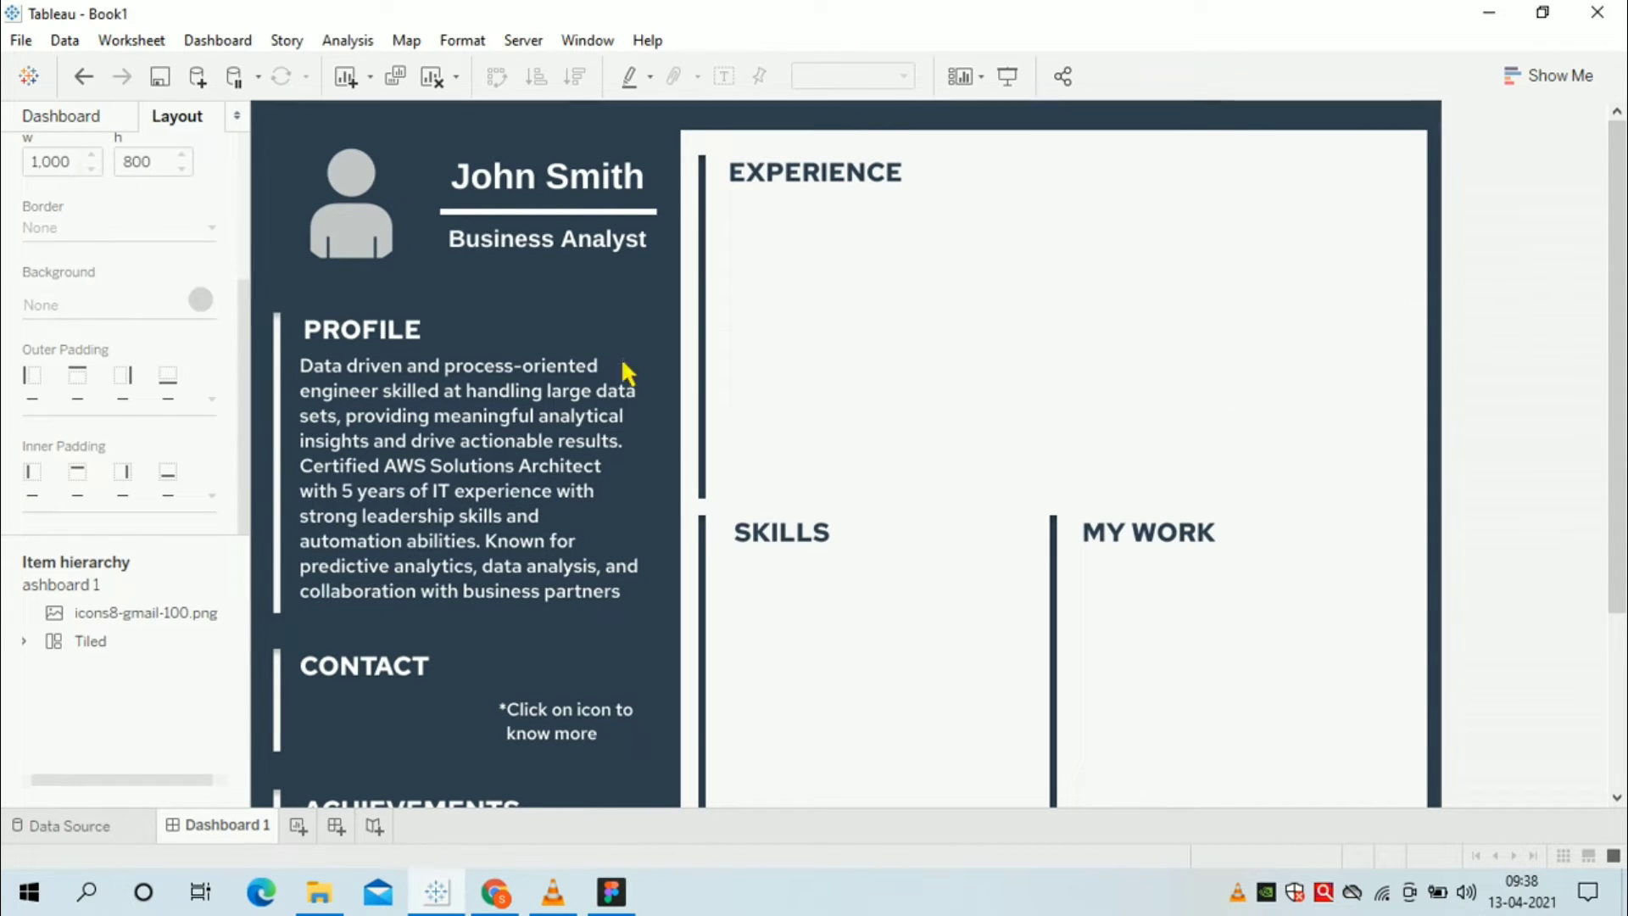
# - Preview the dashboard in presentation mode down to the HOBBIES section, then return to the editing view
pyautogui.click(99, 129)
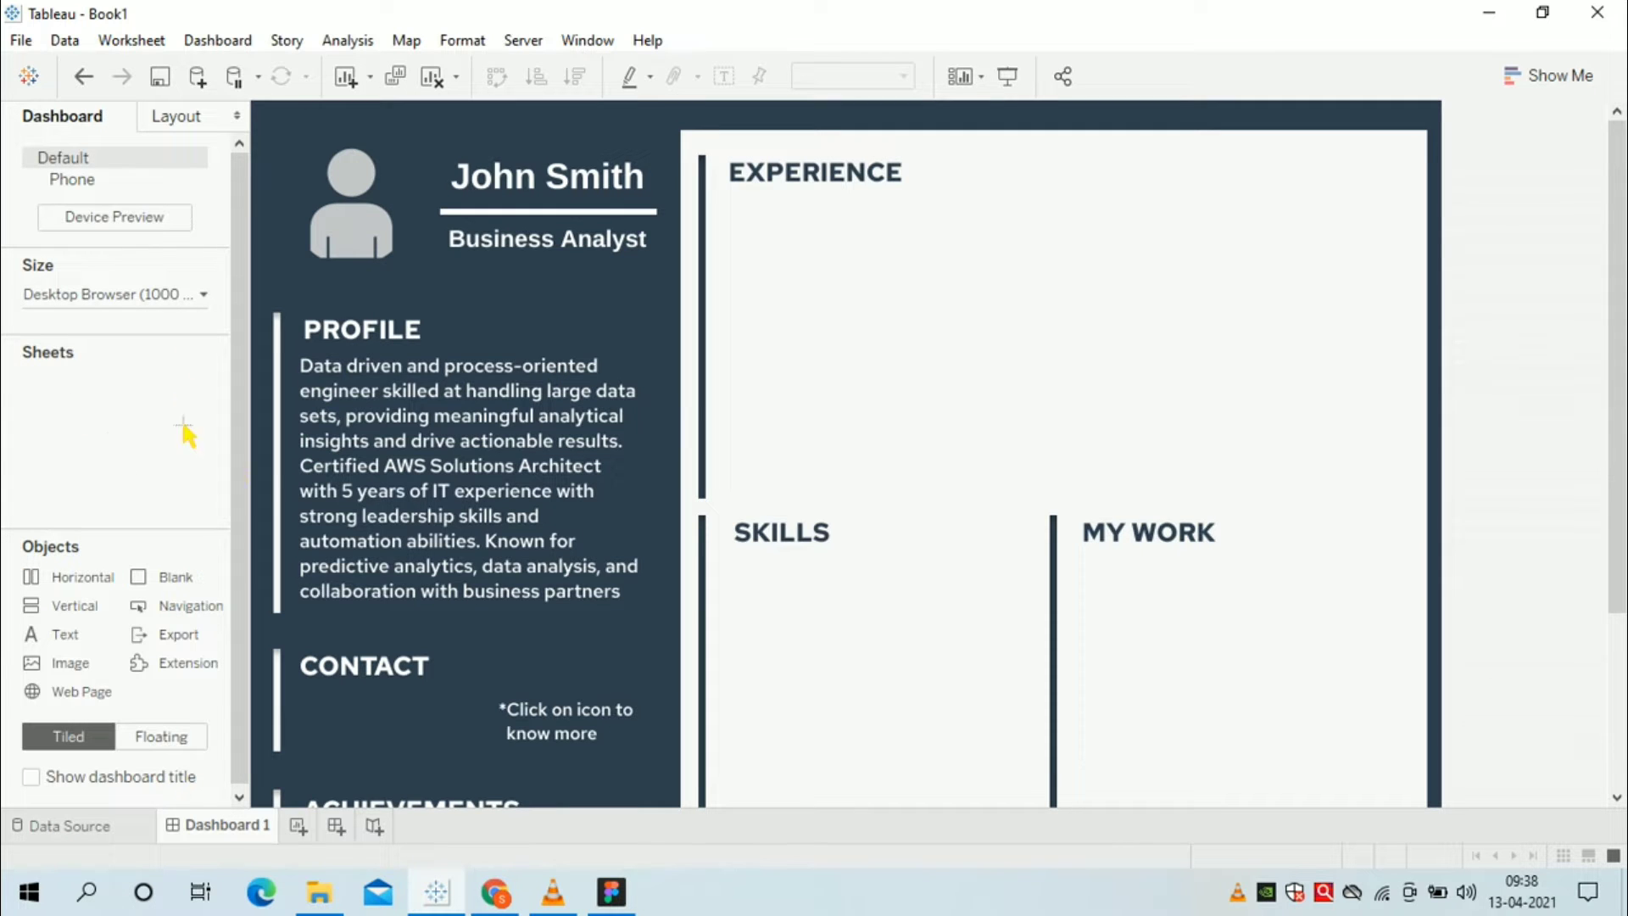
pyautogui.click(1025, 84)
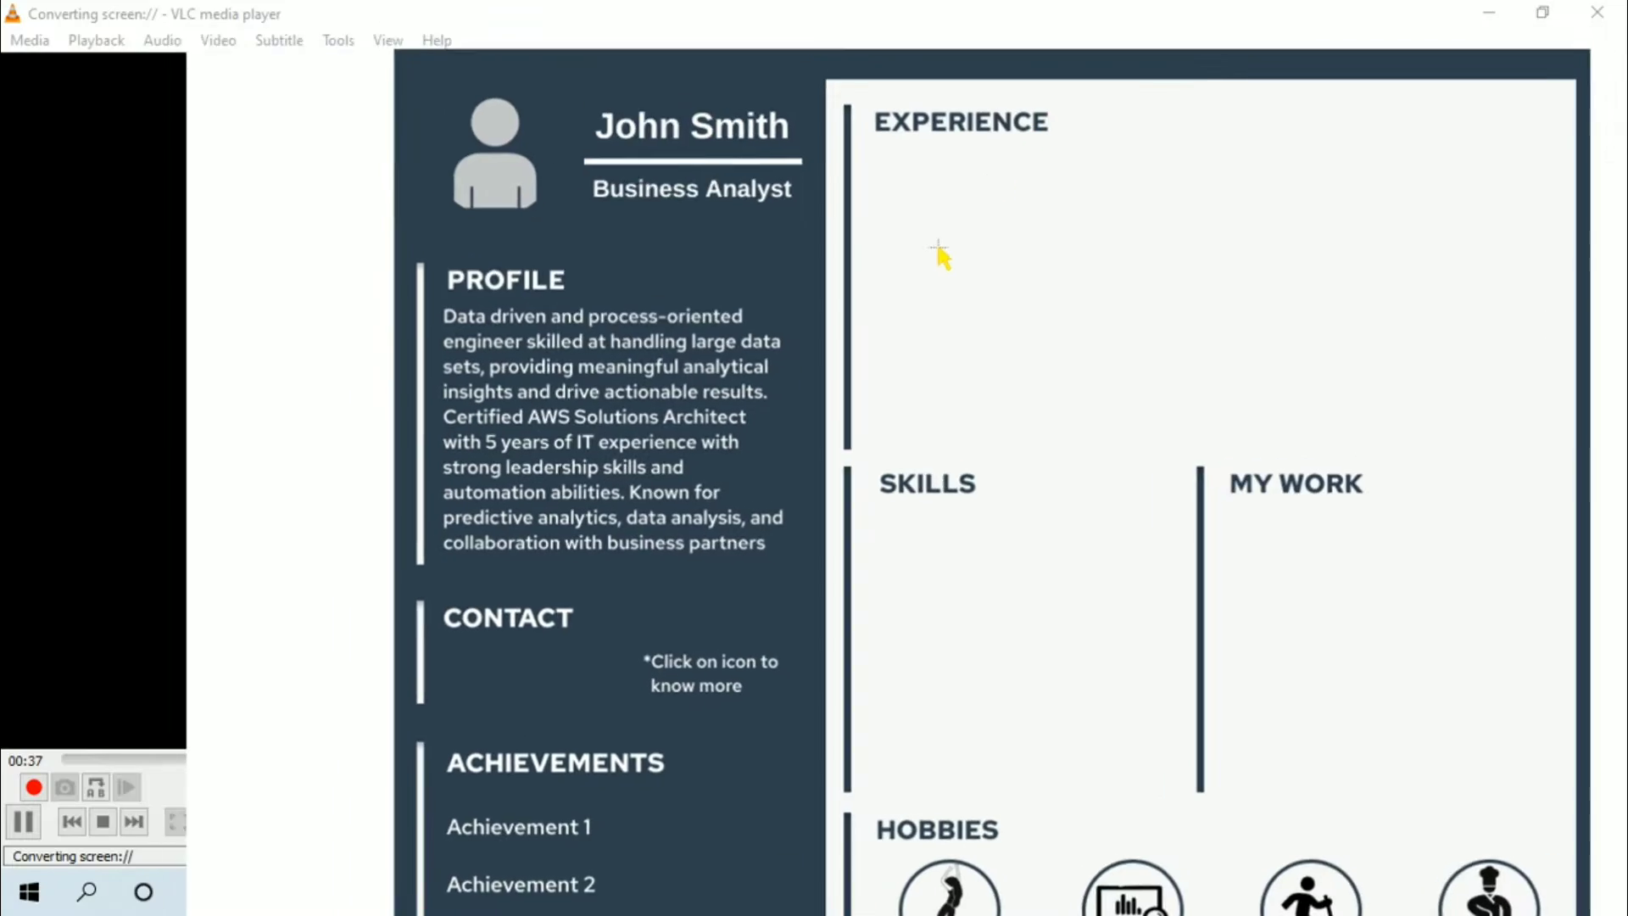
pyautogui.scroll(-2, 838, 352)
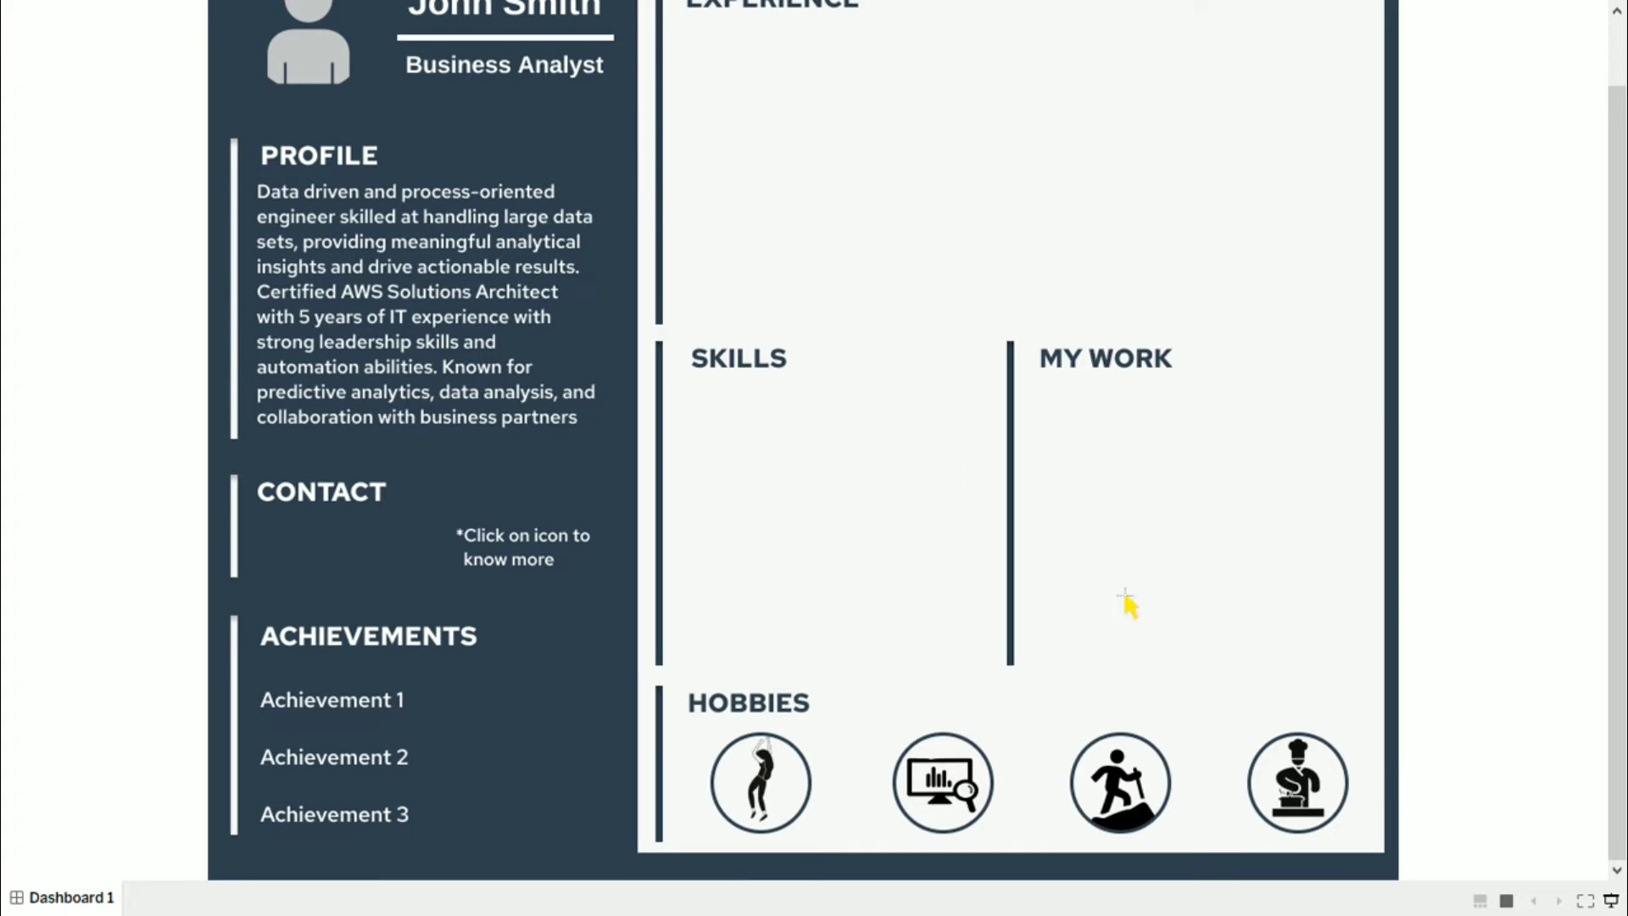
pyautogui.click(1611, 900)
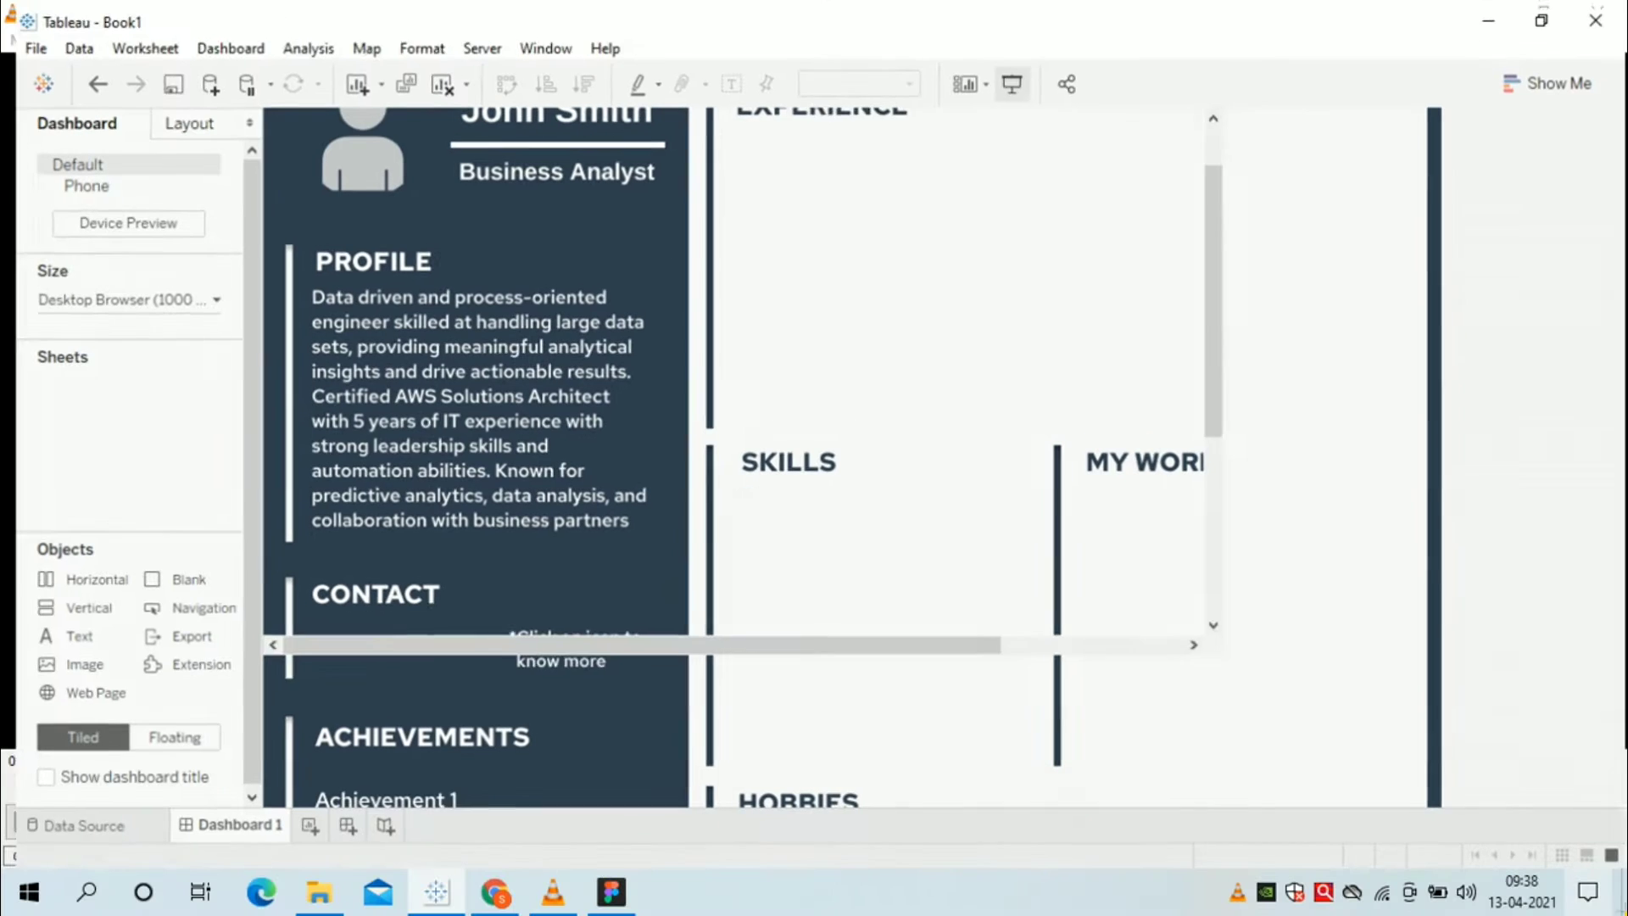
# - Add a floating image object over the CONTACT section using icons8-gmail-500.png, fitted, with a mailto link to the contact's e-mail as target URL
pyautogui.scroll(-1, 411, 642)
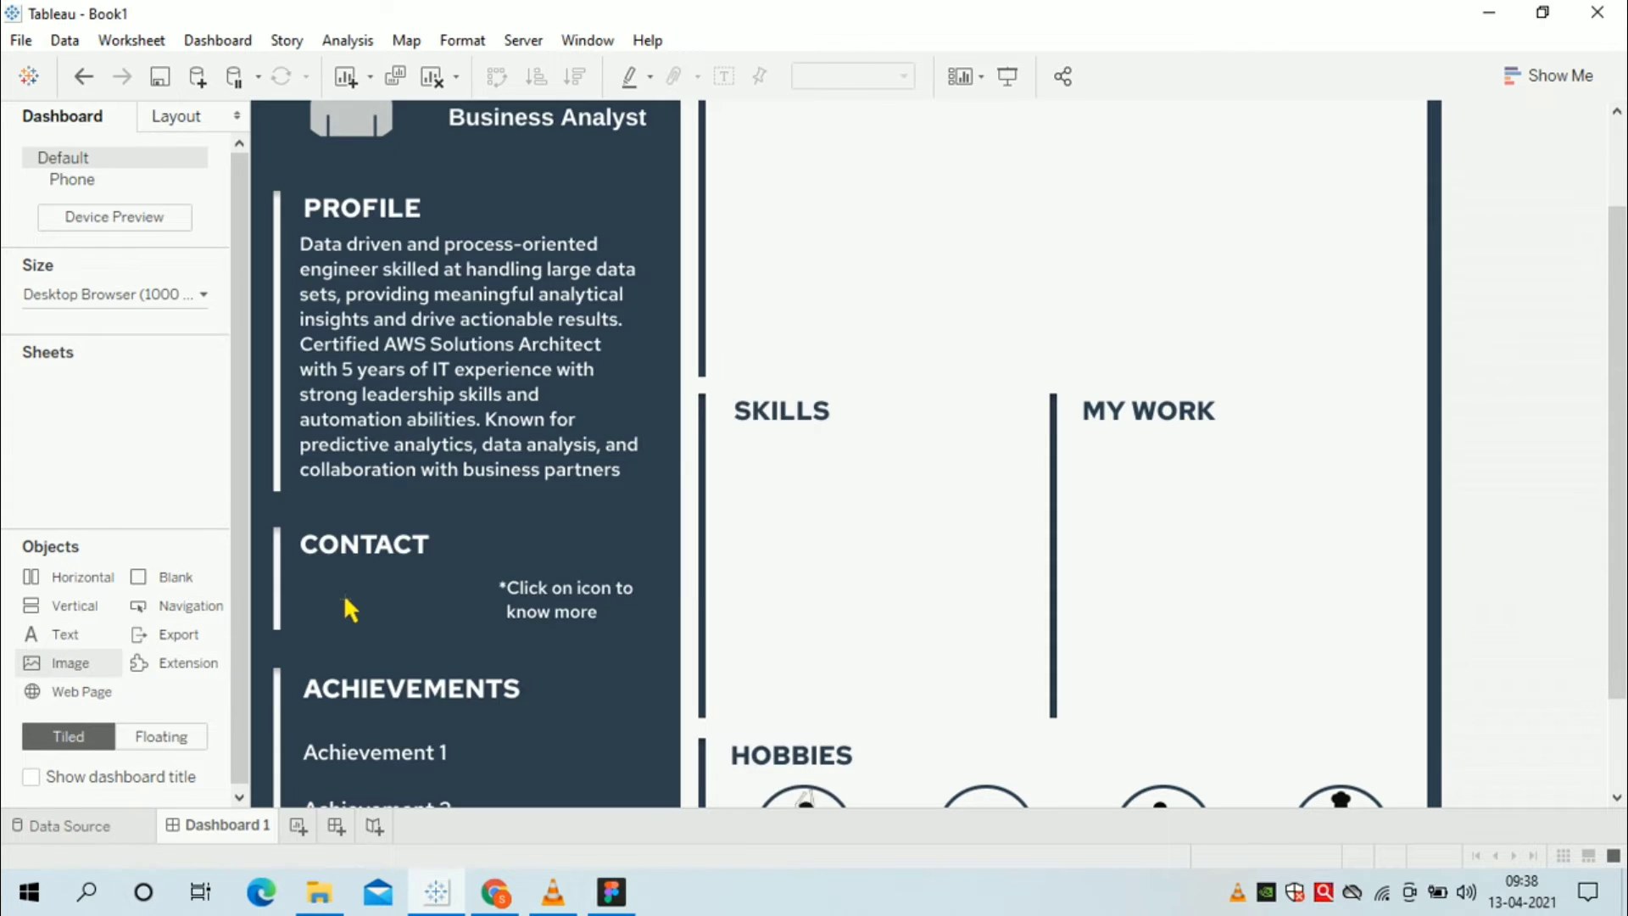
pyautogui.click(161, 736)
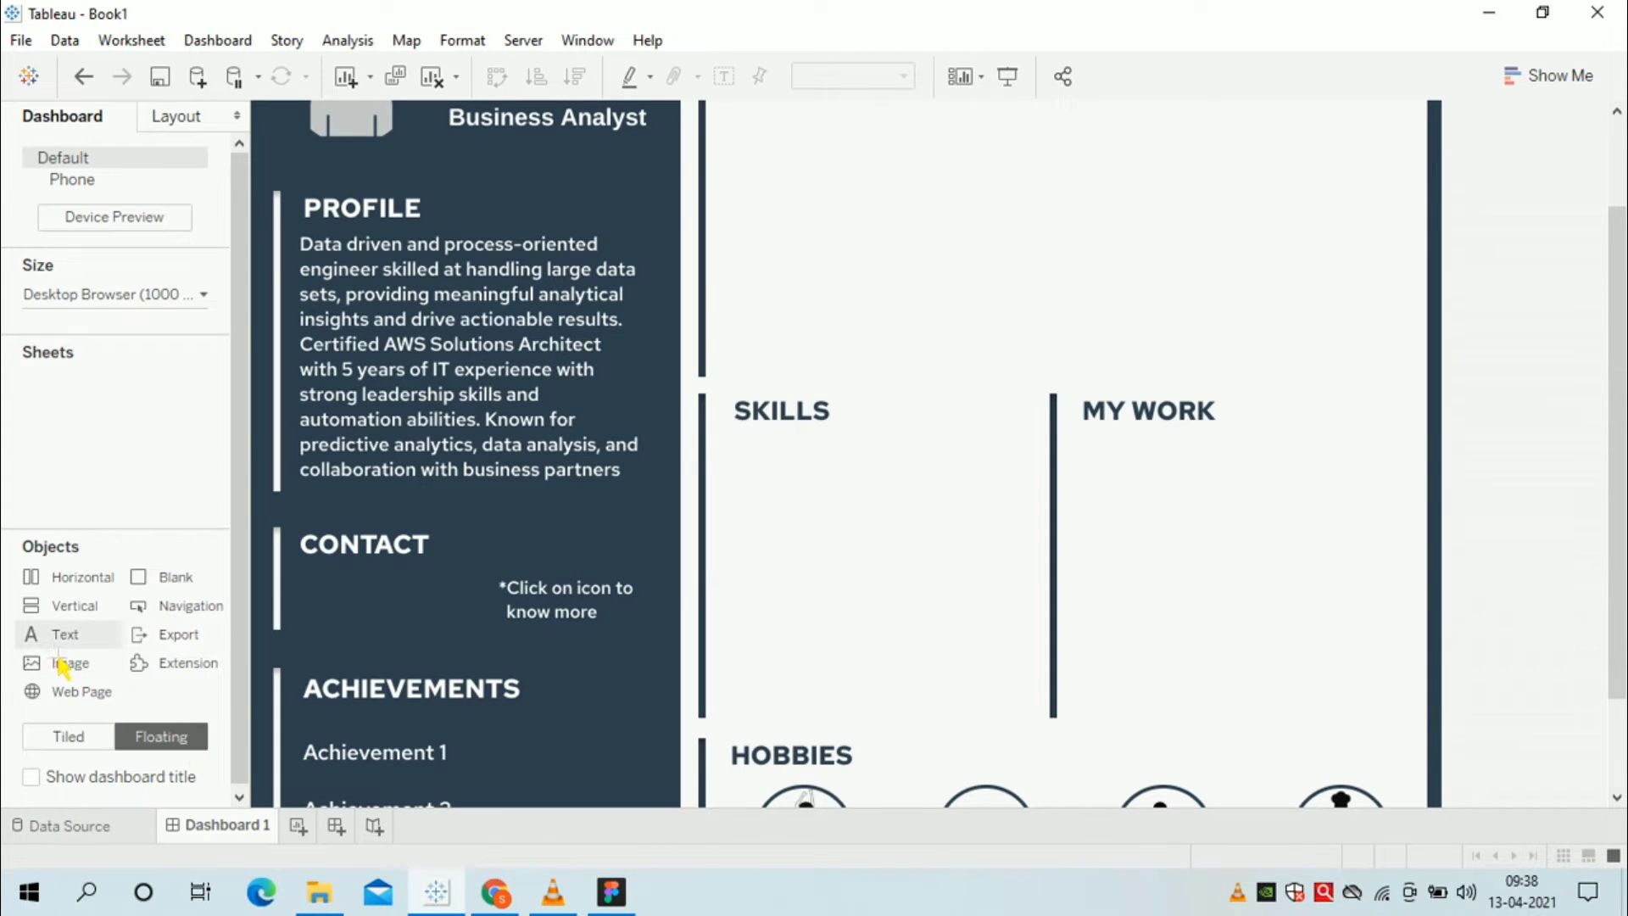
pyautogui.moveTo(61, 666); pyautogui.dragTo(339, 547)
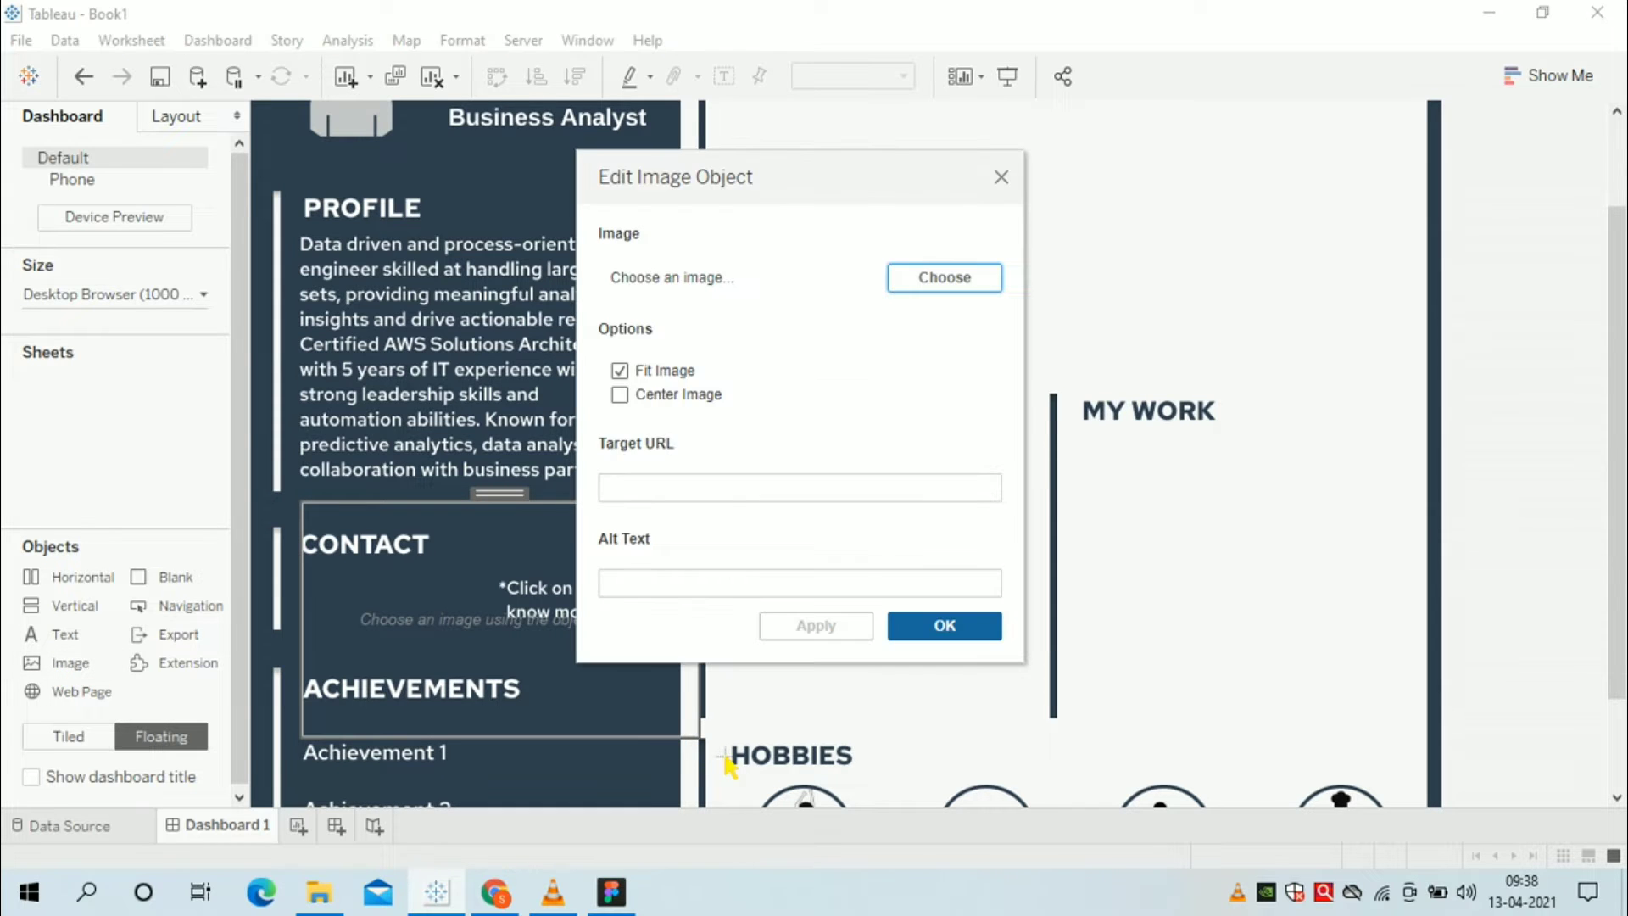
pyautogui.click(926, 285)
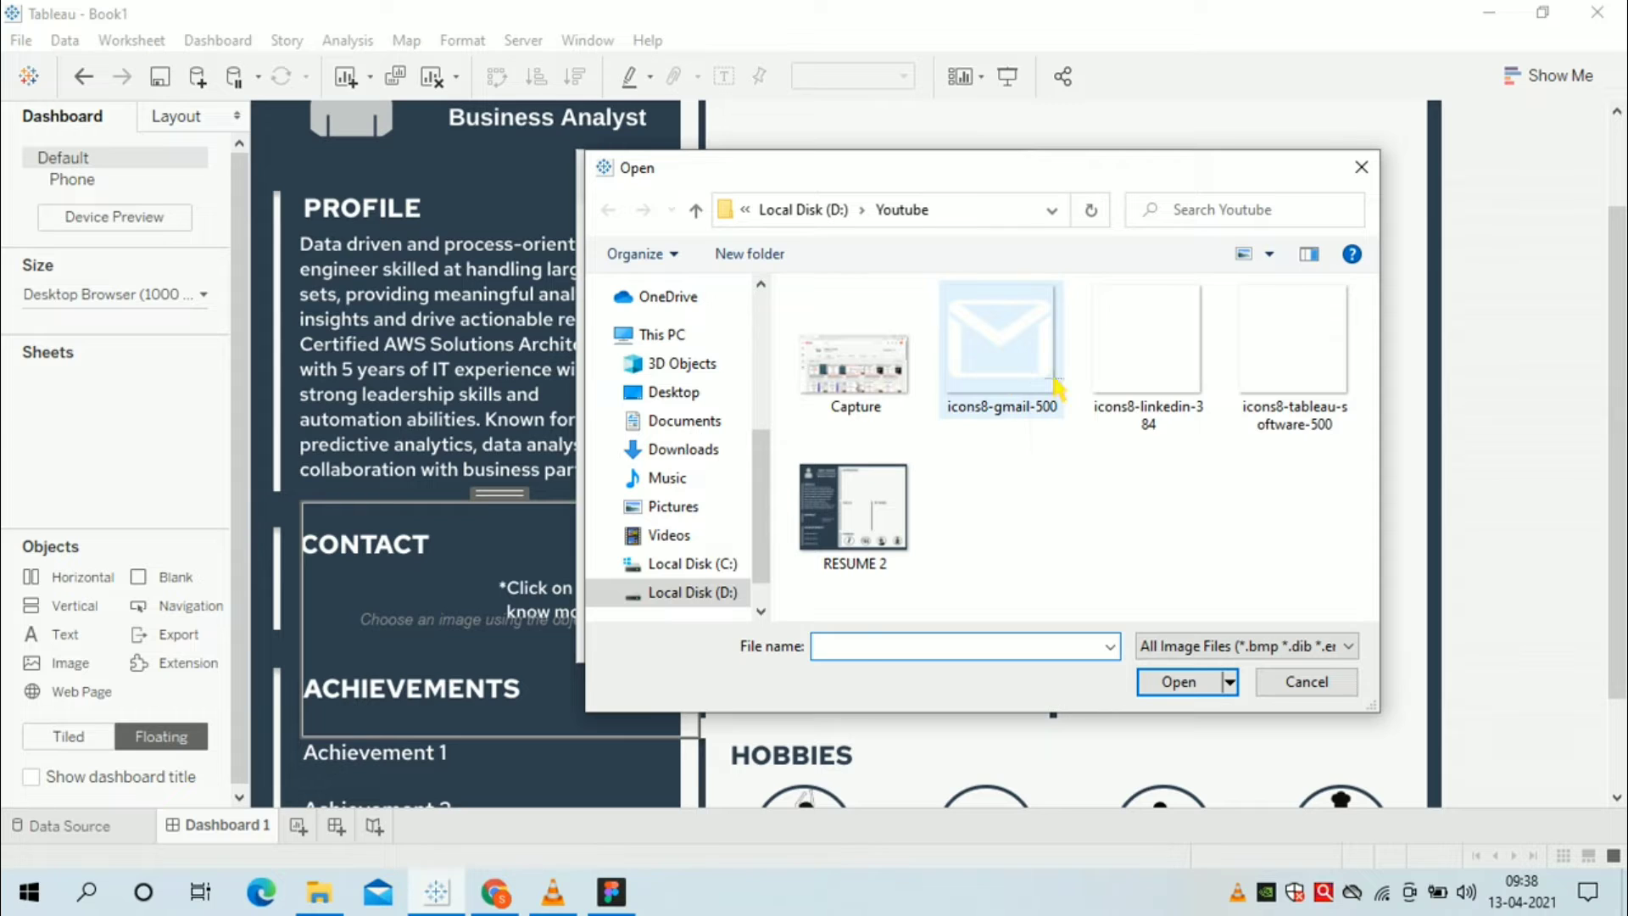
pyautogui.click(1044, 392)
pyautogui.click(1180, 683)
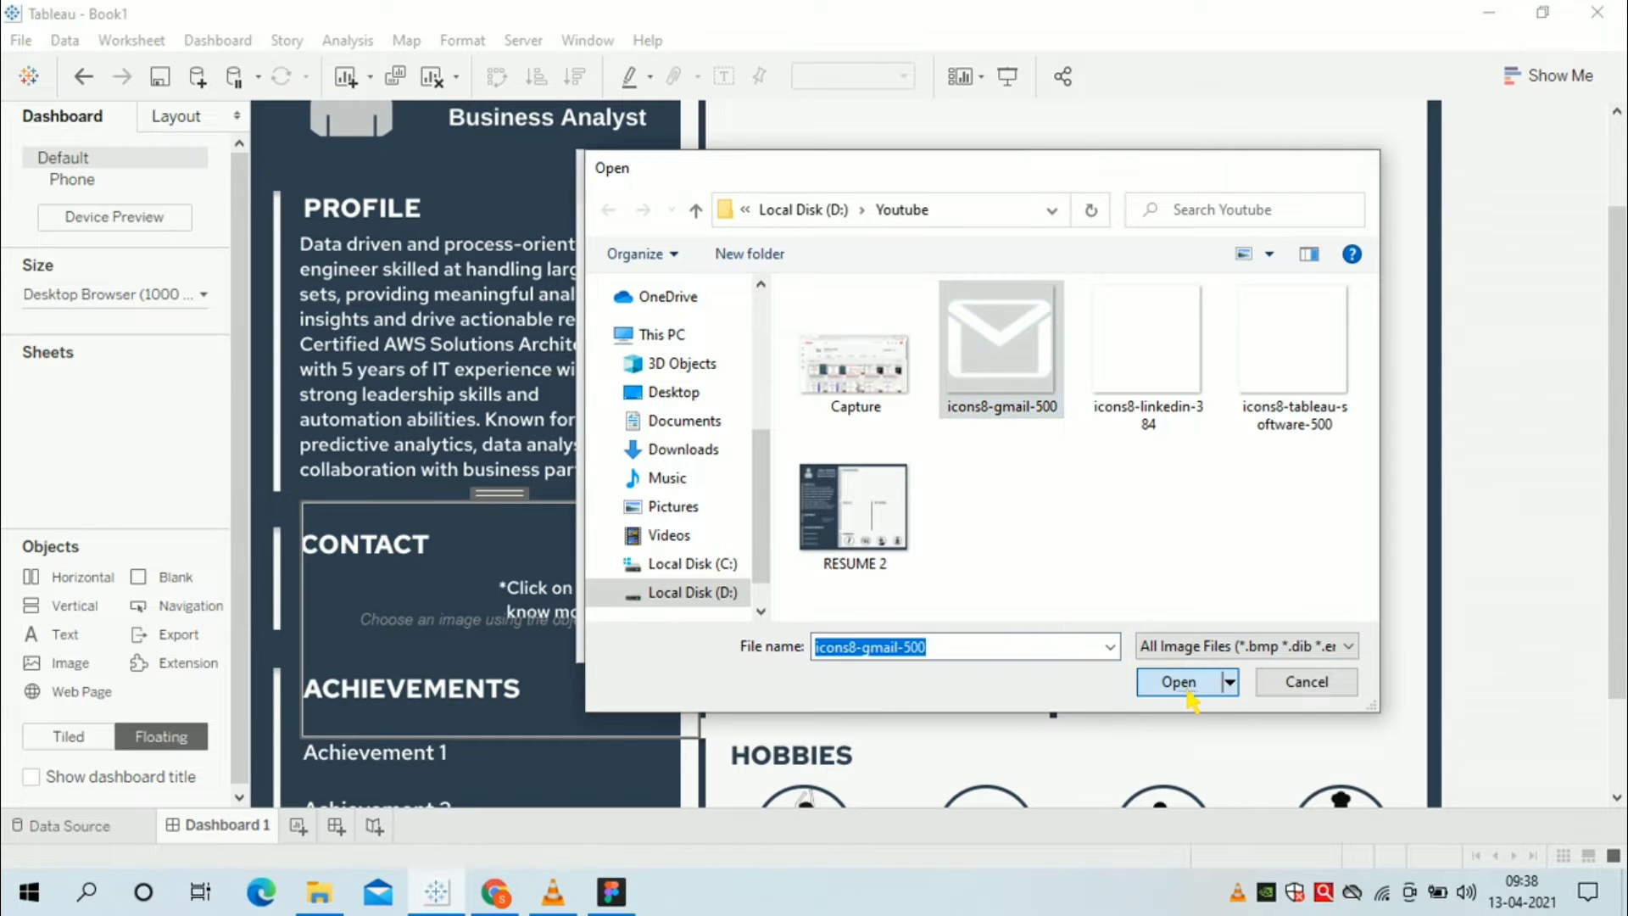
pyautogui.click(722, 491)
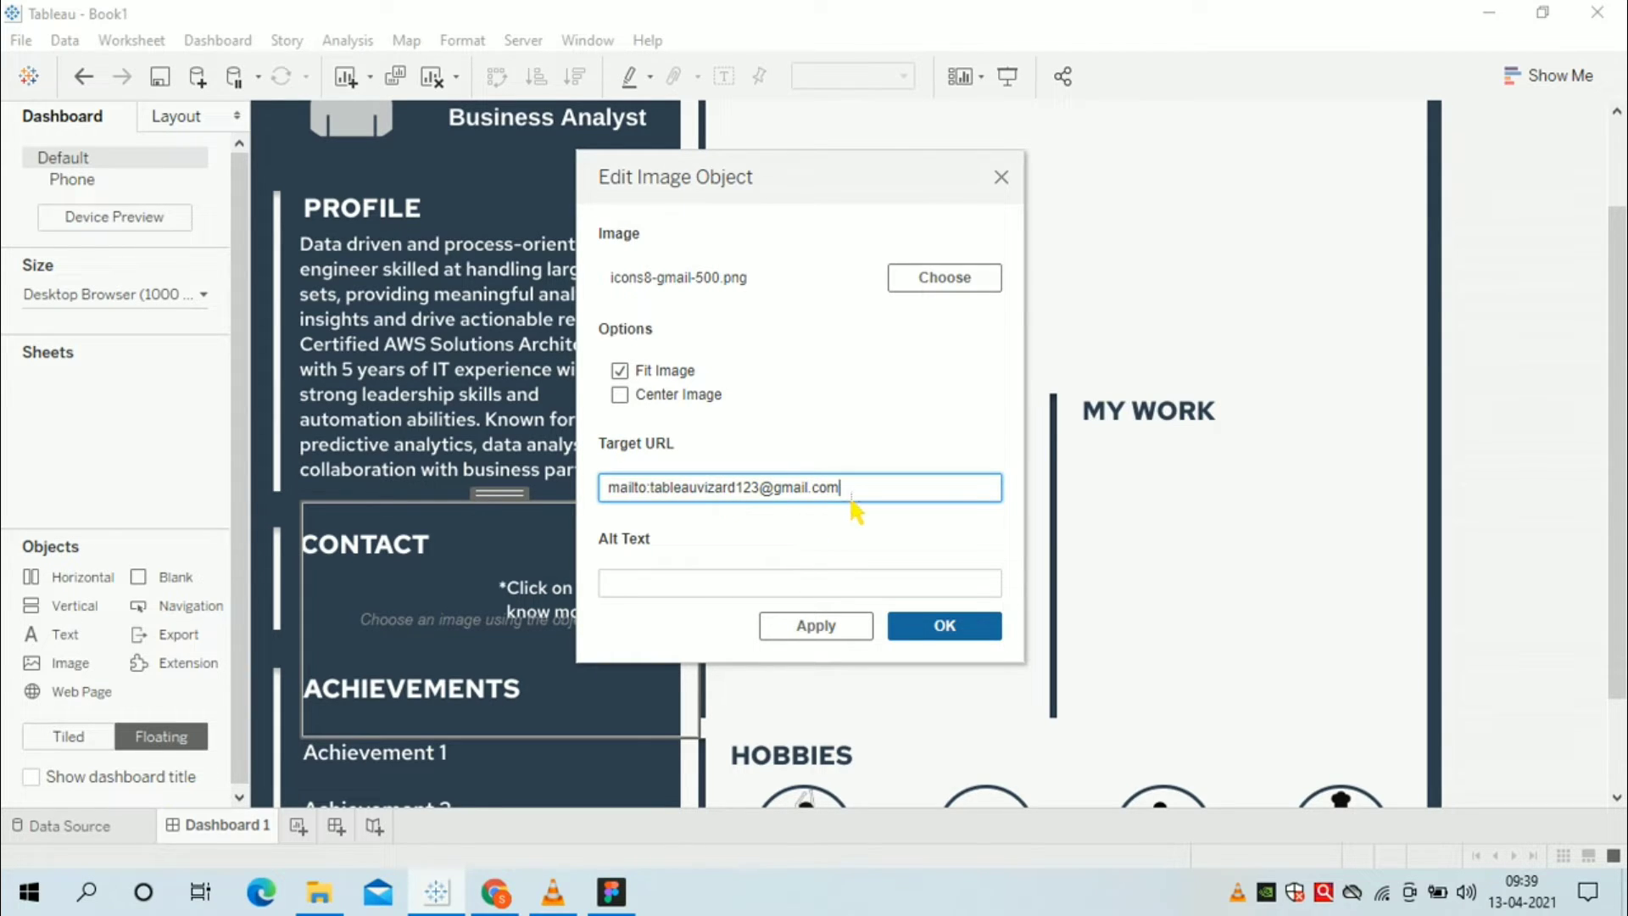
pyautogui.click(815, 627)
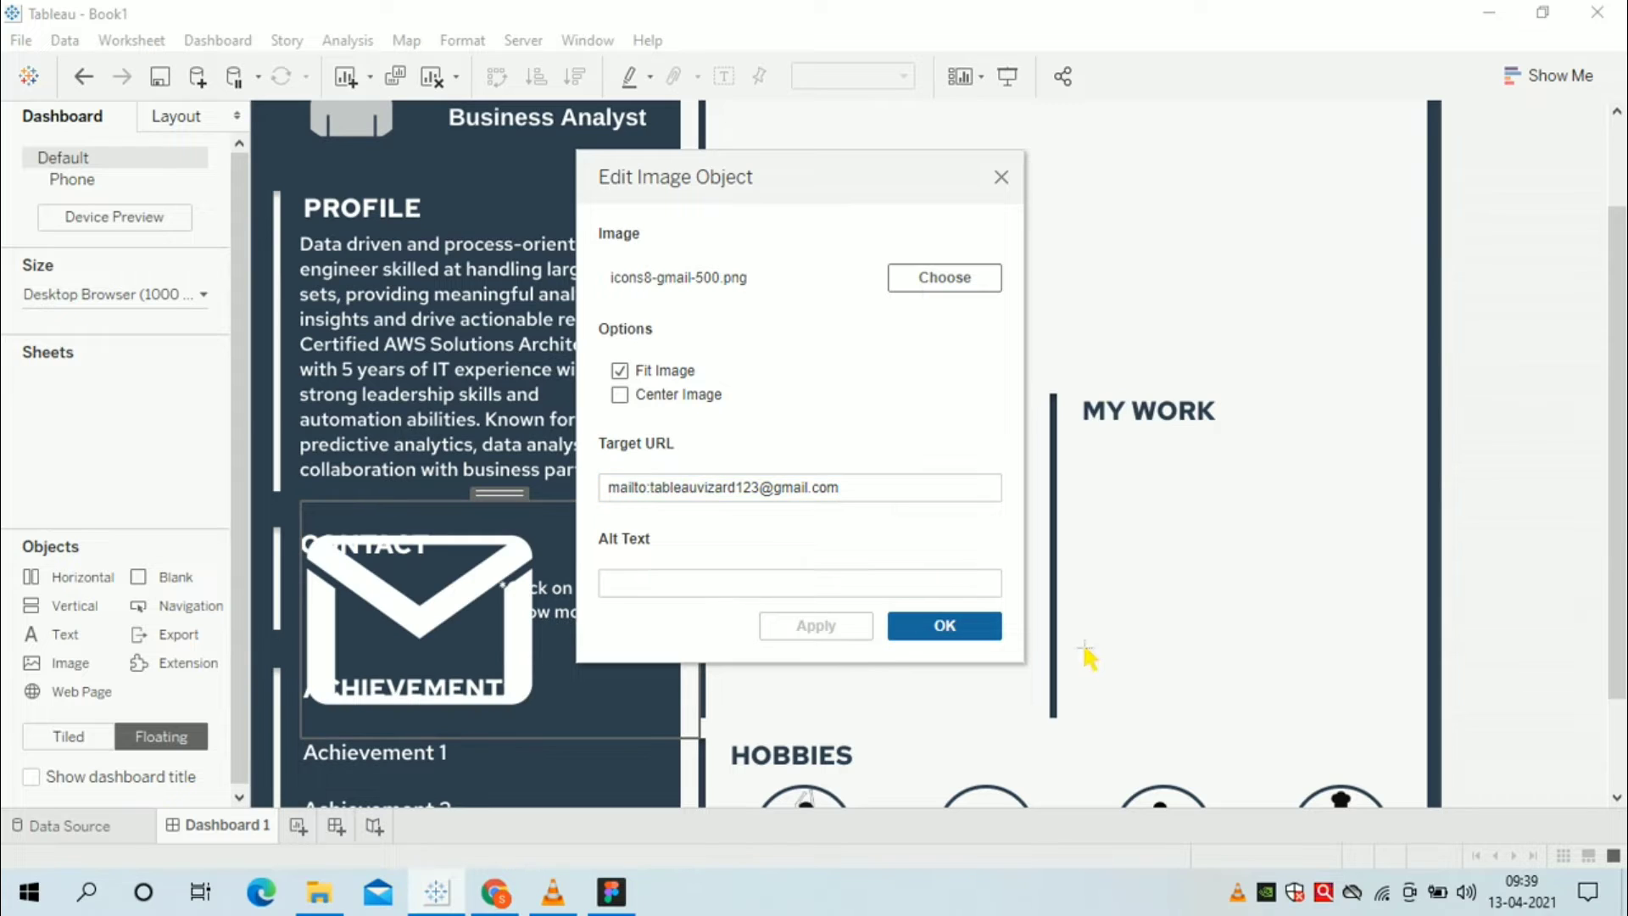
pyautogui.click(976, 632)
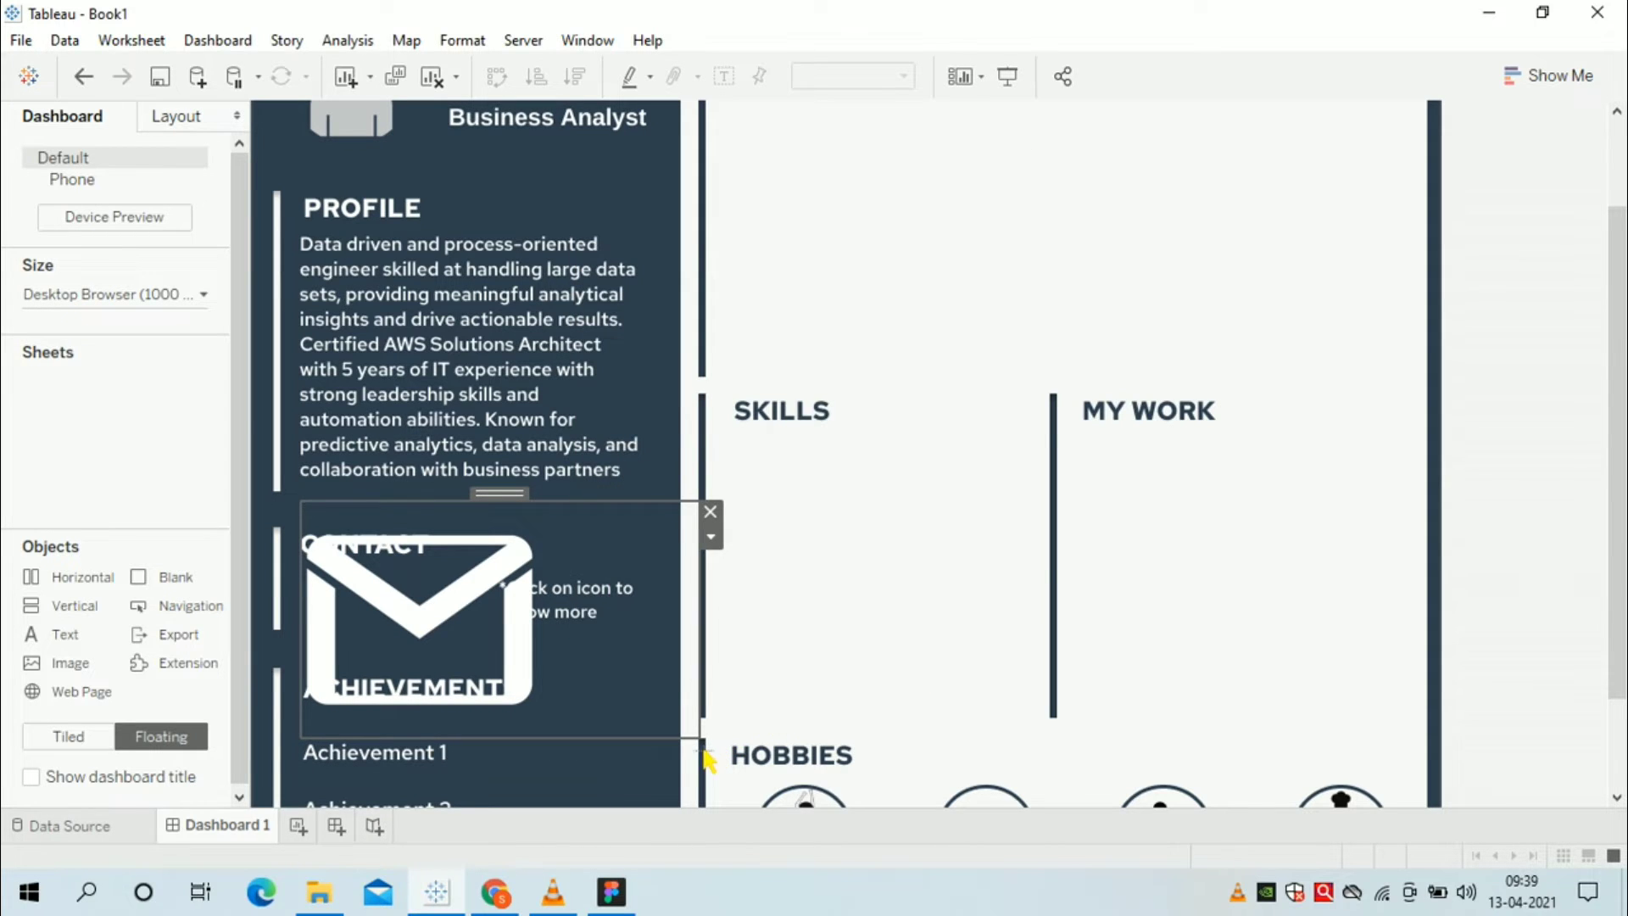
# - Shrink the floating envelope image to icon size and place it just below the CONTACT heading
pyautogui.moveTo(689, 744); pyautogui.dragTo(384, 573)
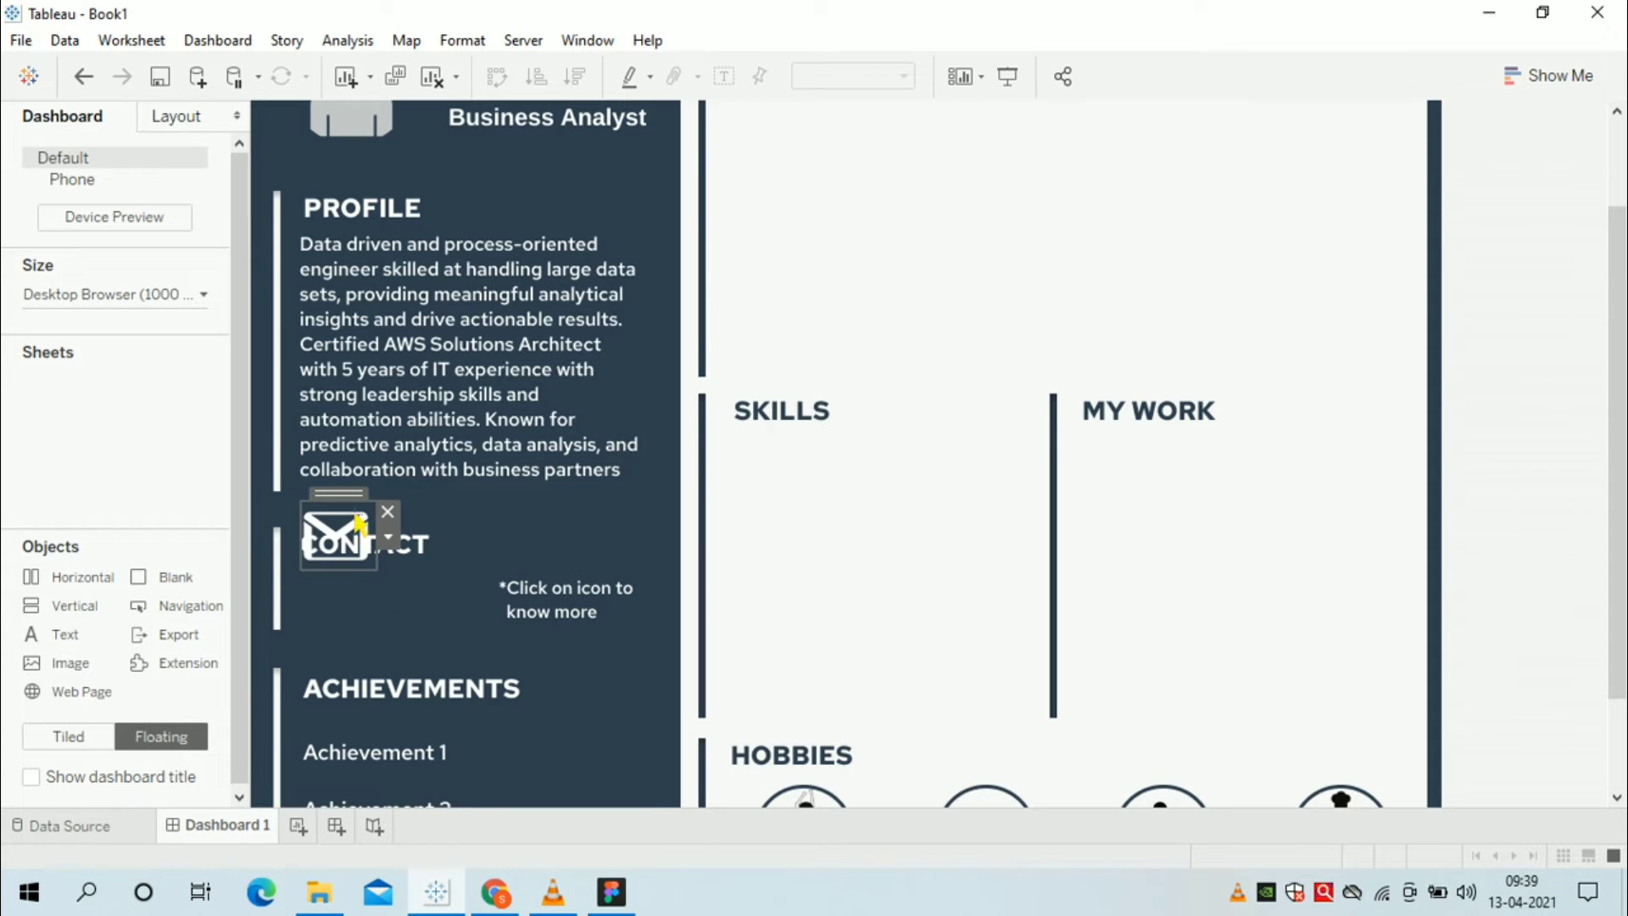
pyautogui.moveTo(357, 509); pyautogui.dragTo(348, 572)
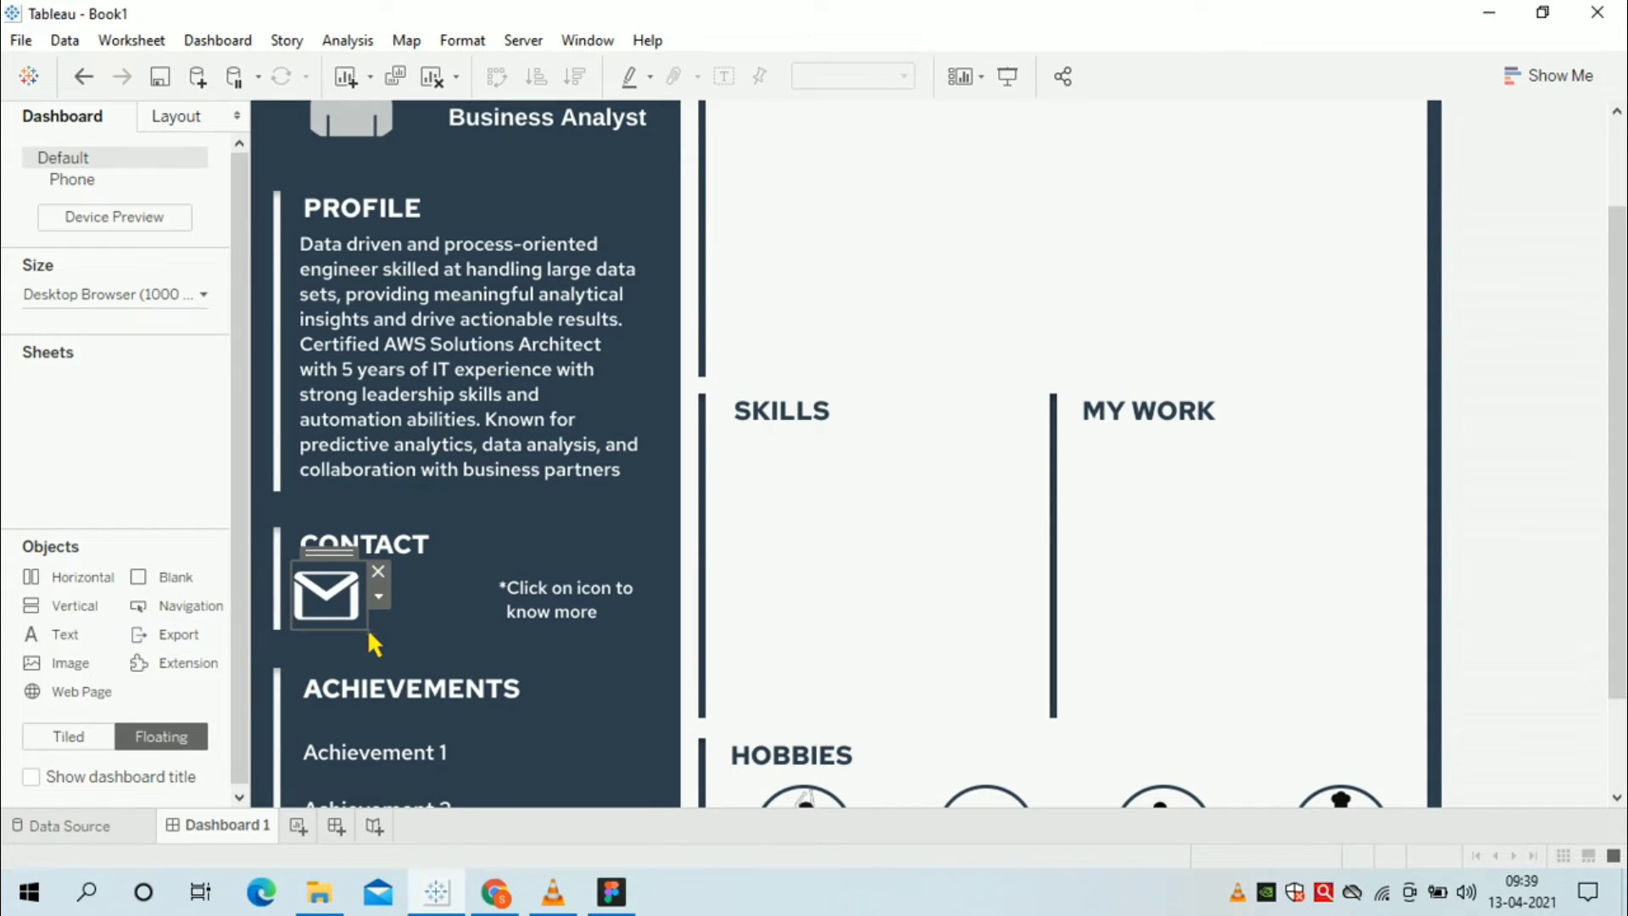
pyautogui.moveTo(370, 633); pyautogui.dragTo(361, 614)
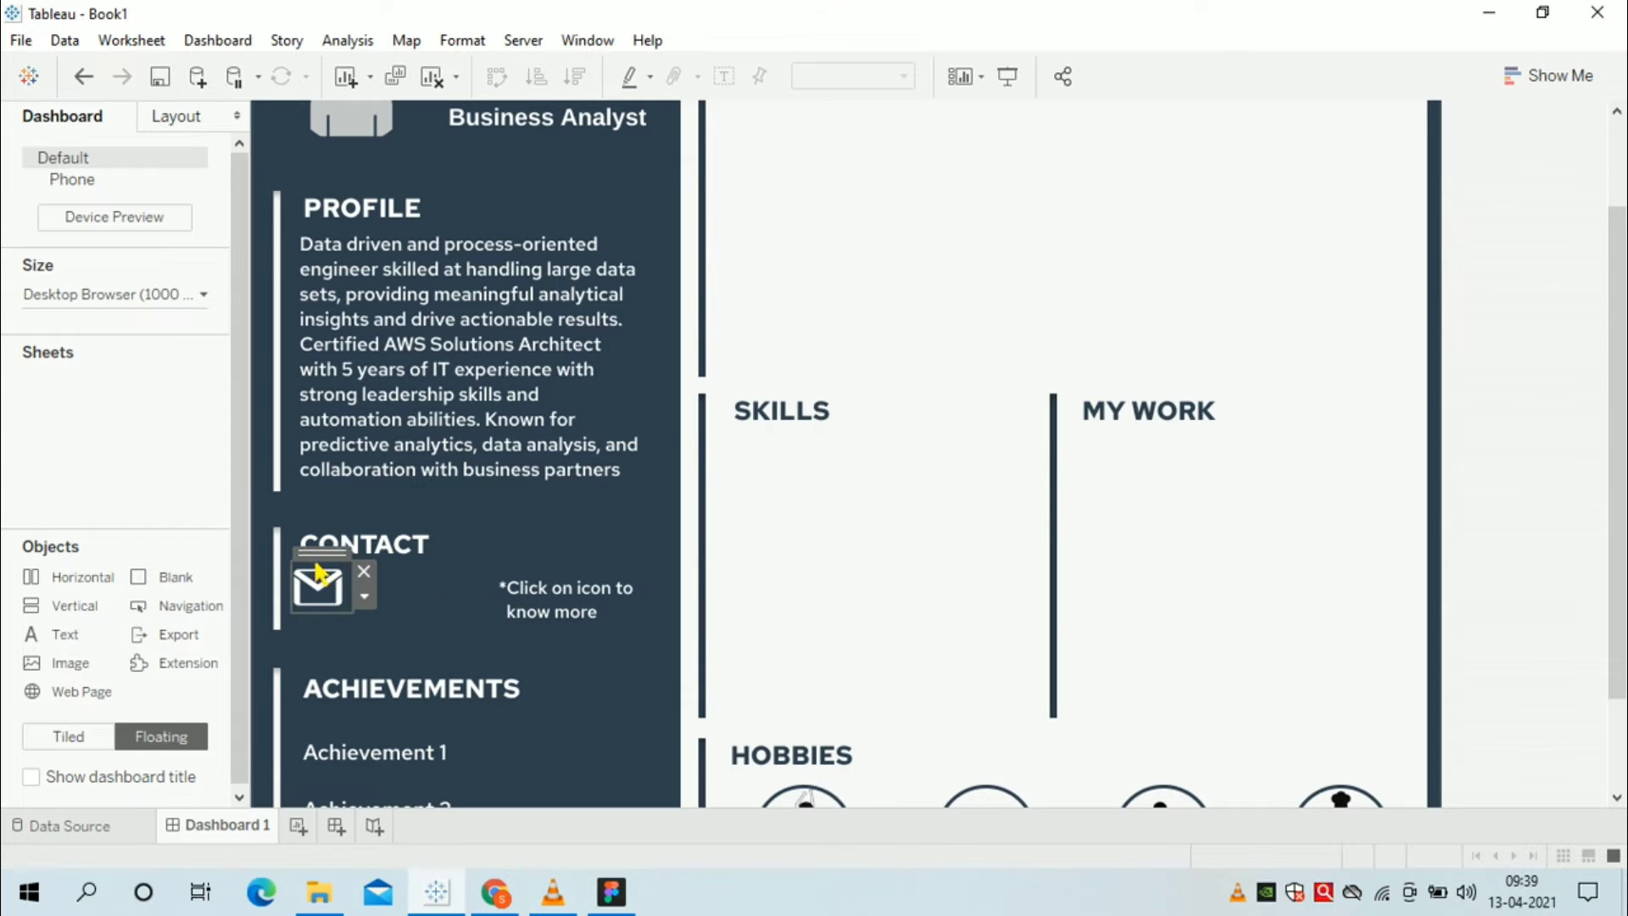
# - Test the mail icon's link under CONTACT in presentation mode, dismissing the mail account setup and returning to editing
pyautogui.click(377, 629)
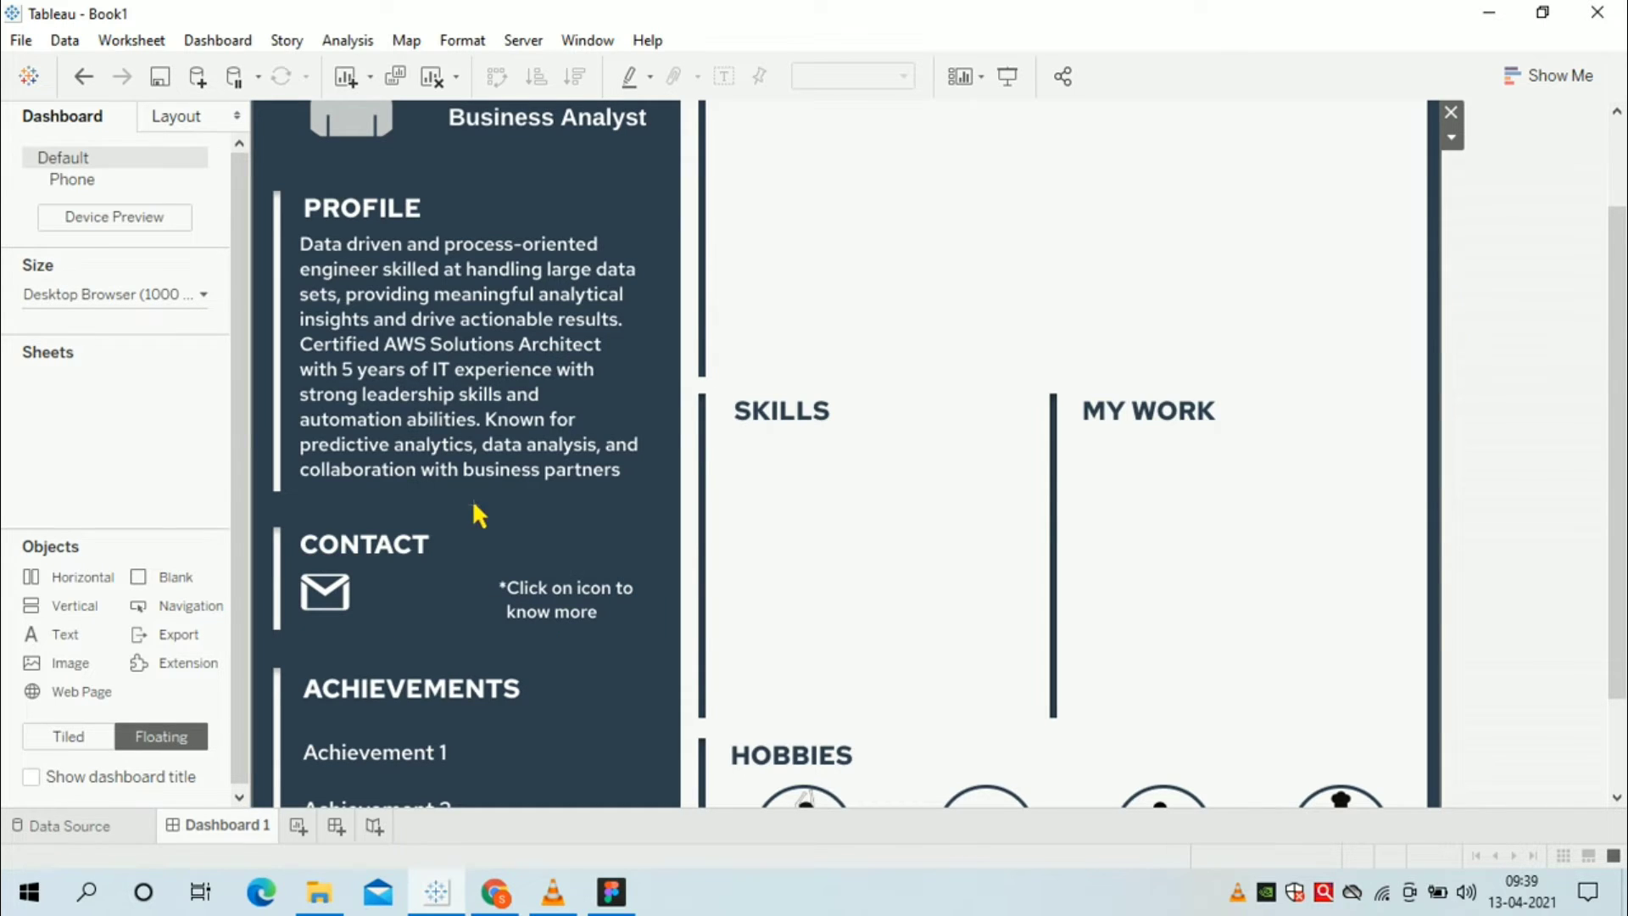
pyautogui.click(1007, 75)
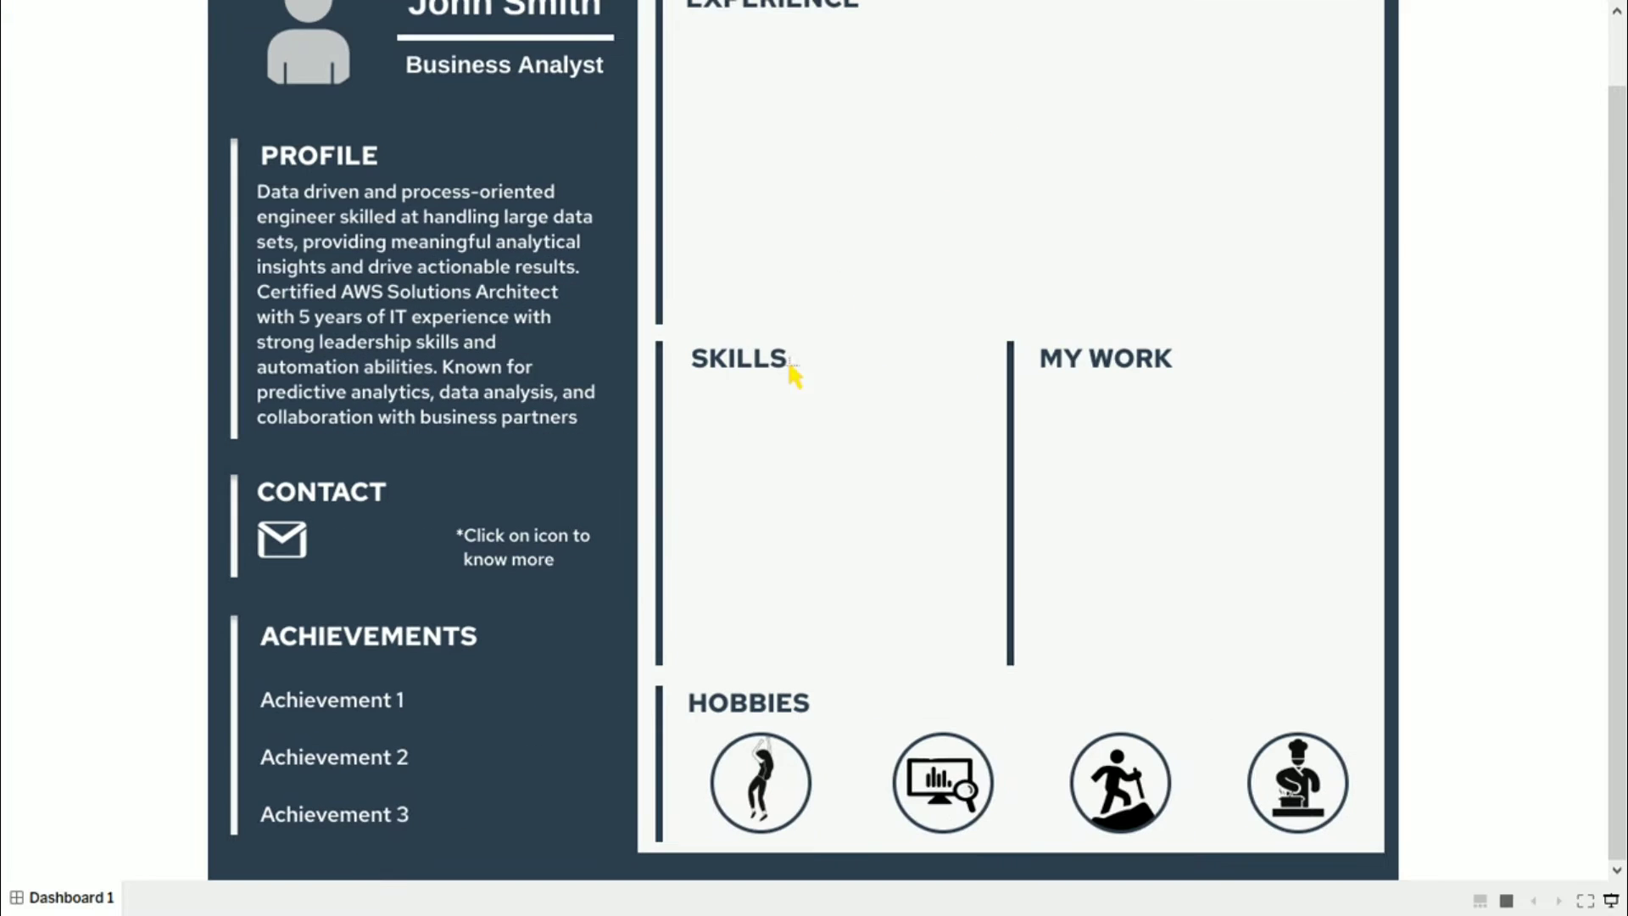
pyautogui.click(305, 543)
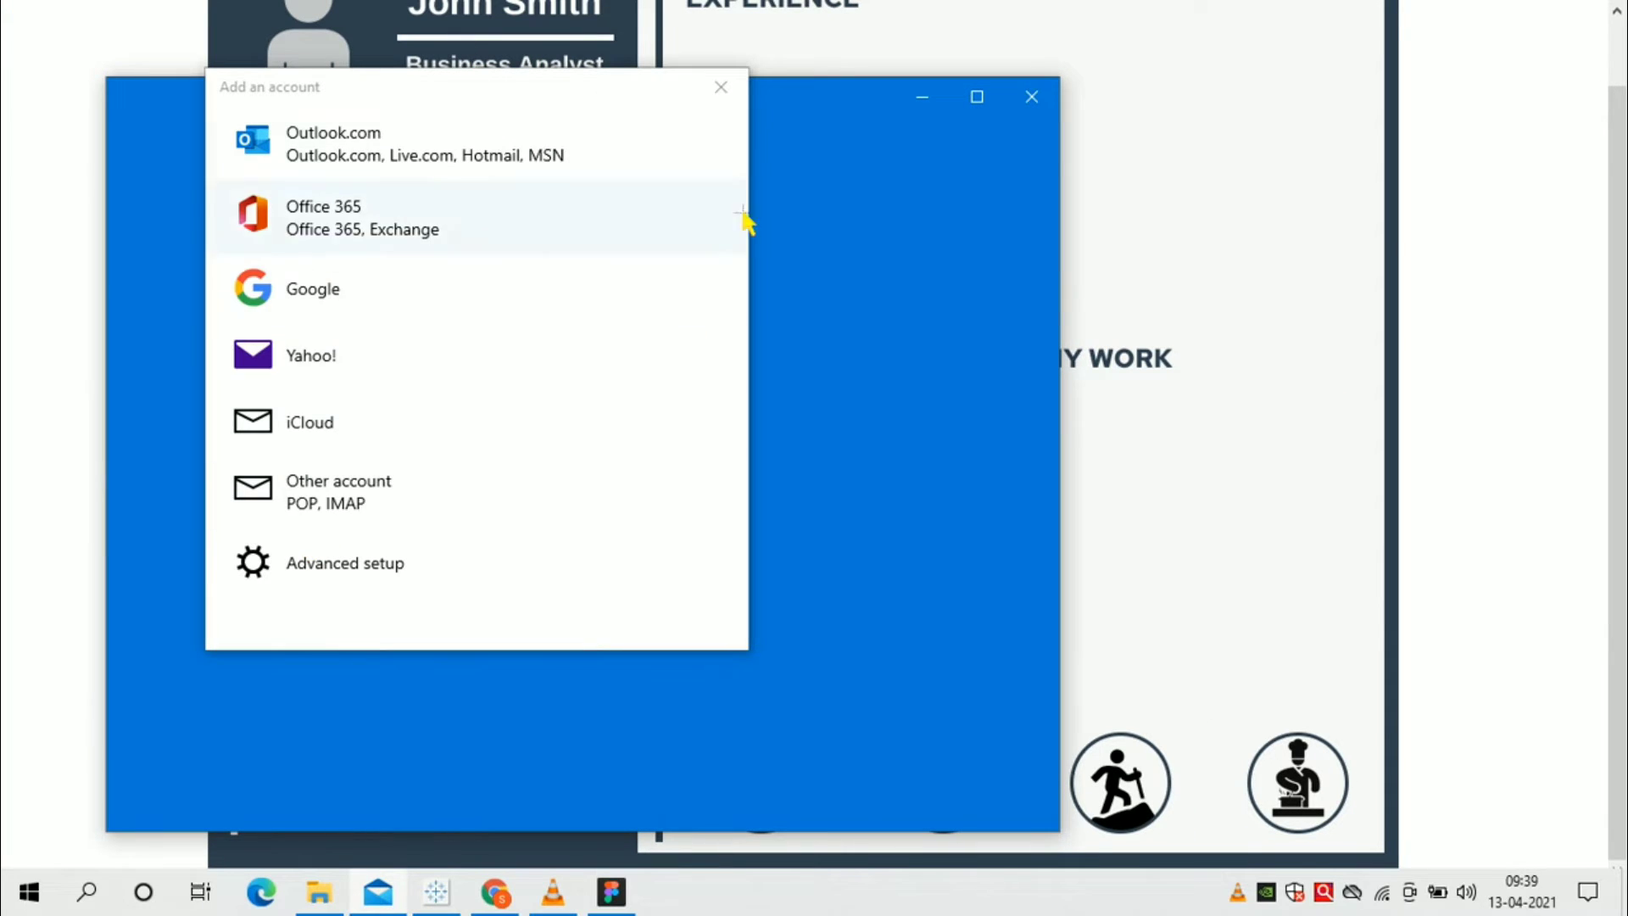
pyautogui.click(721, 86)
pyautogui.click(1032, 99)
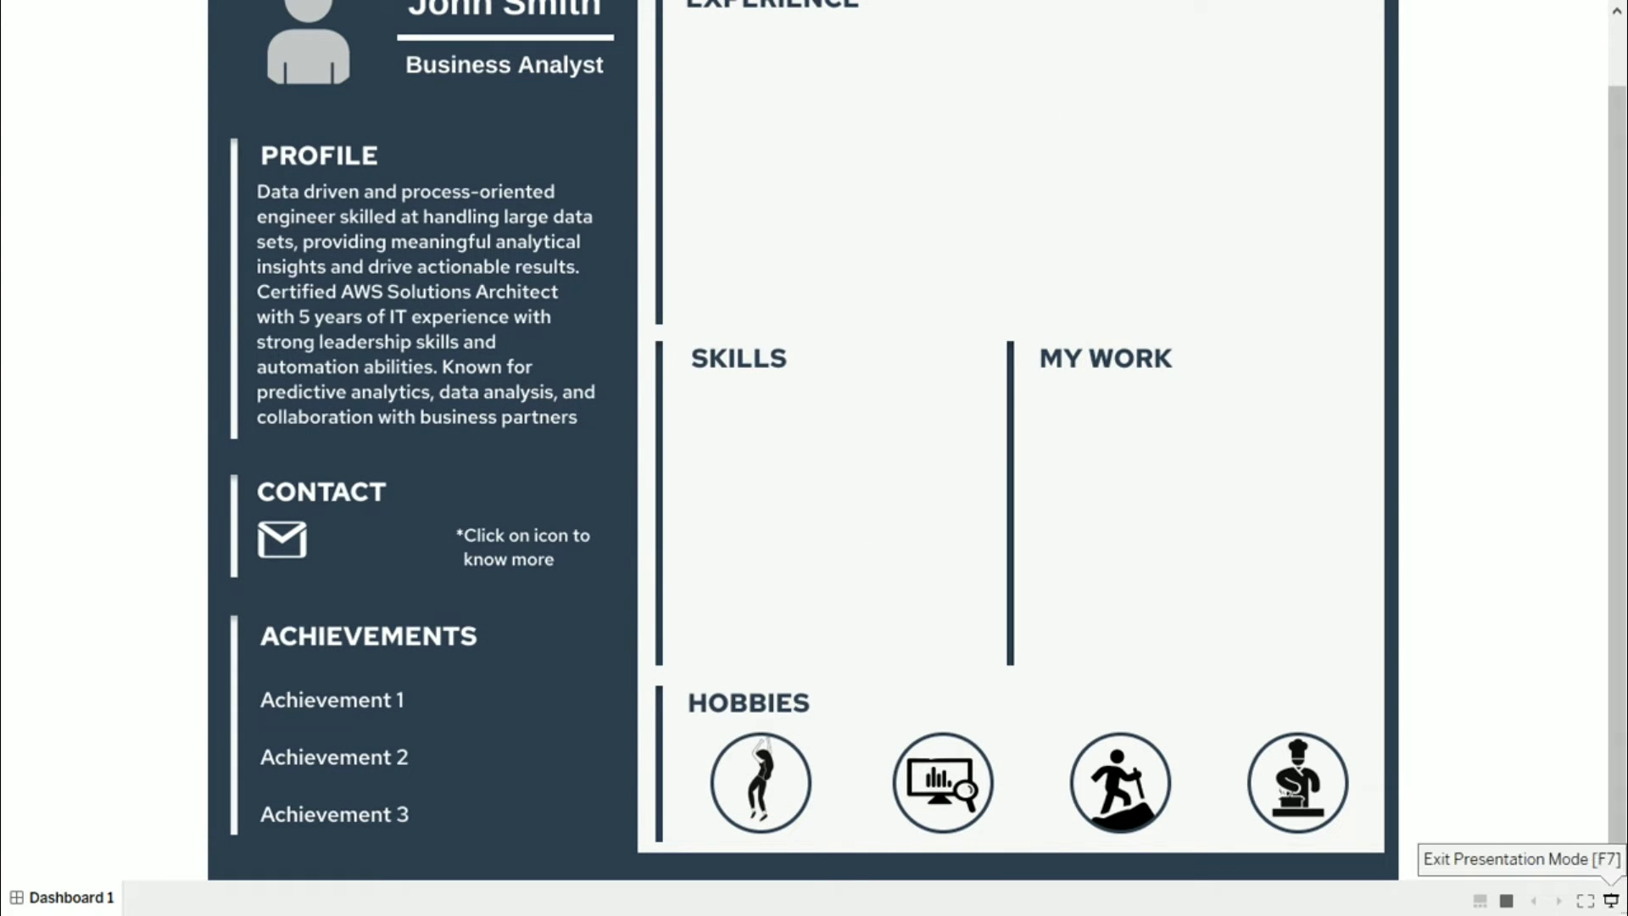
pyautogui.click(1611, 901)
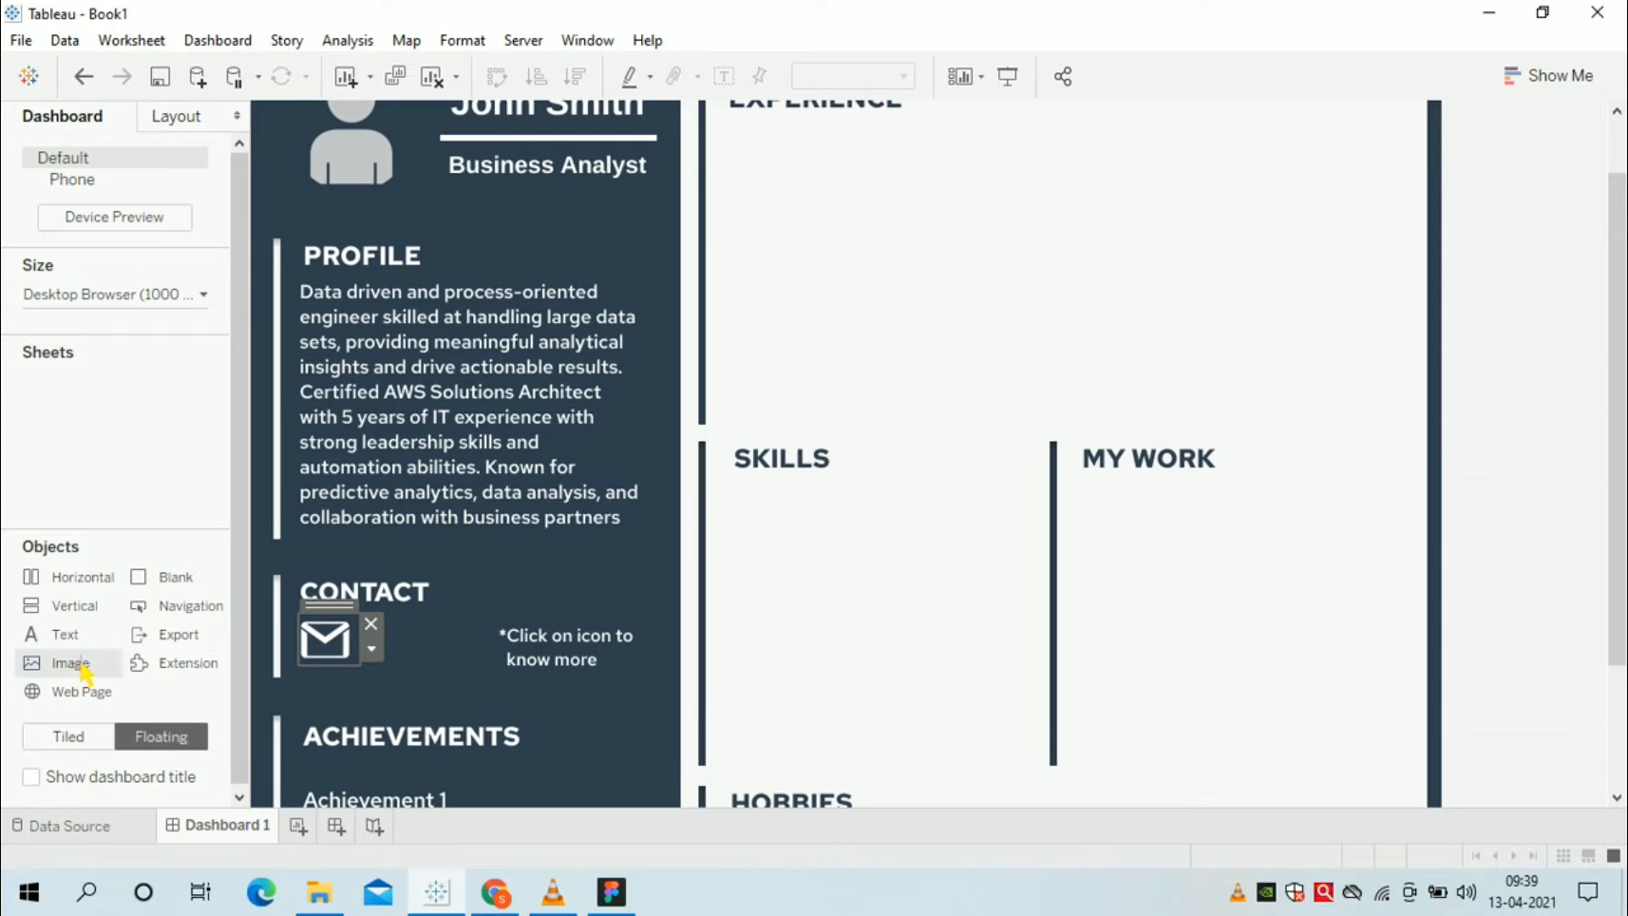
# - Add a floating image object to the dashboard using the file icons8-linkedin-384
pyautogui.moveTo(68, 663); pyautogui.dragTo(428, 458)
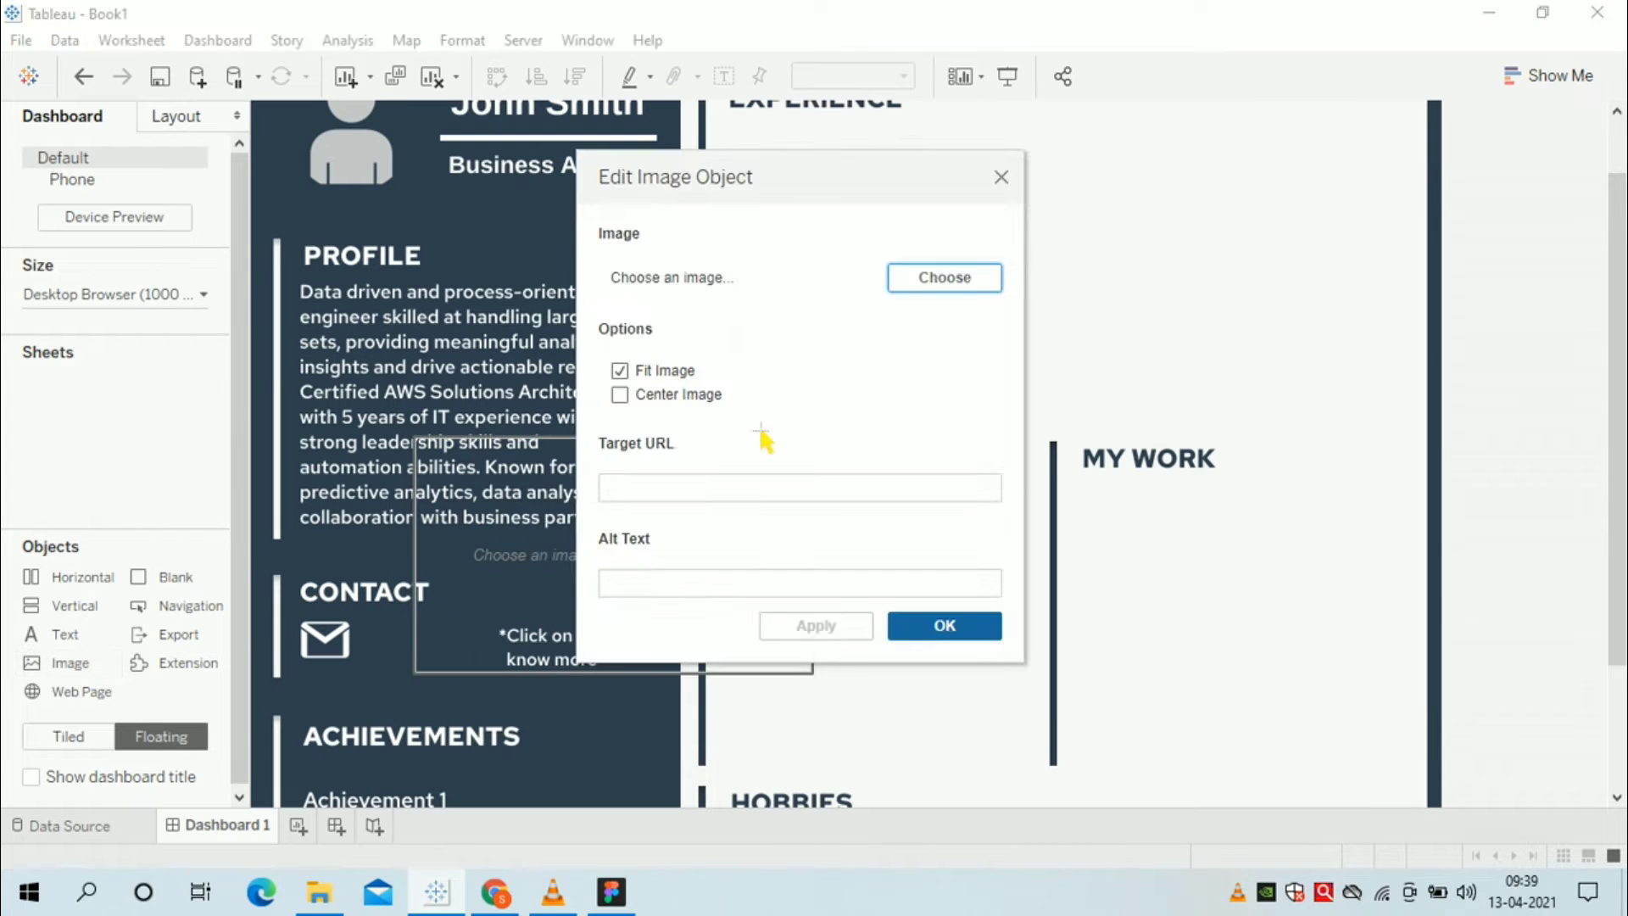
pyautogui.click(960, 284)
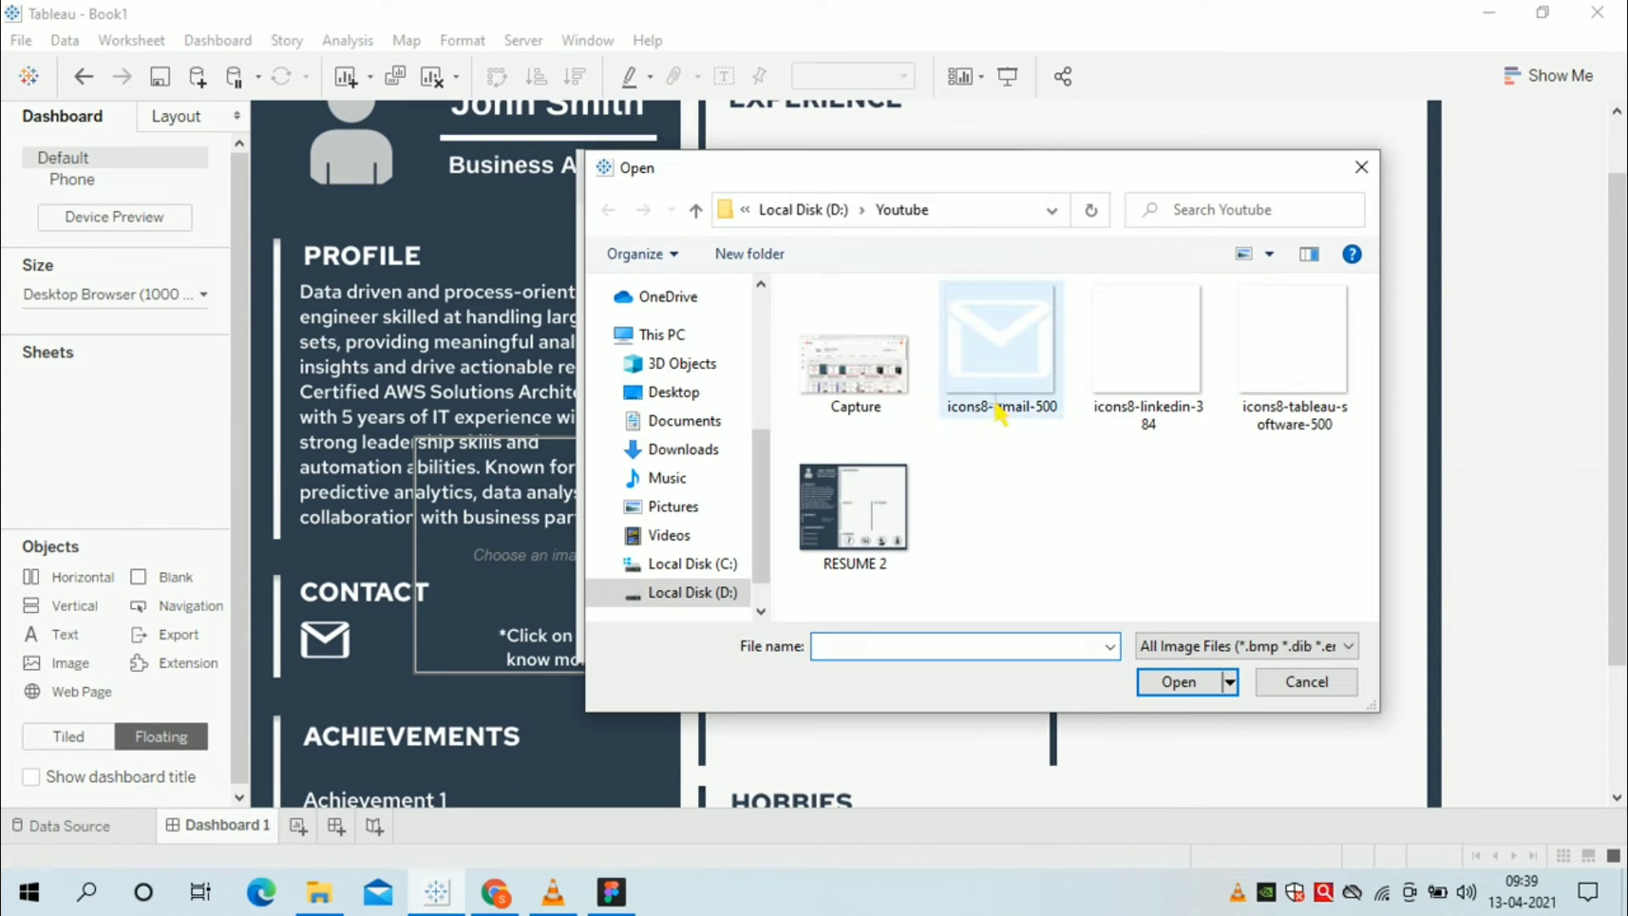
pyautogui.doubleClick(1179, 409)
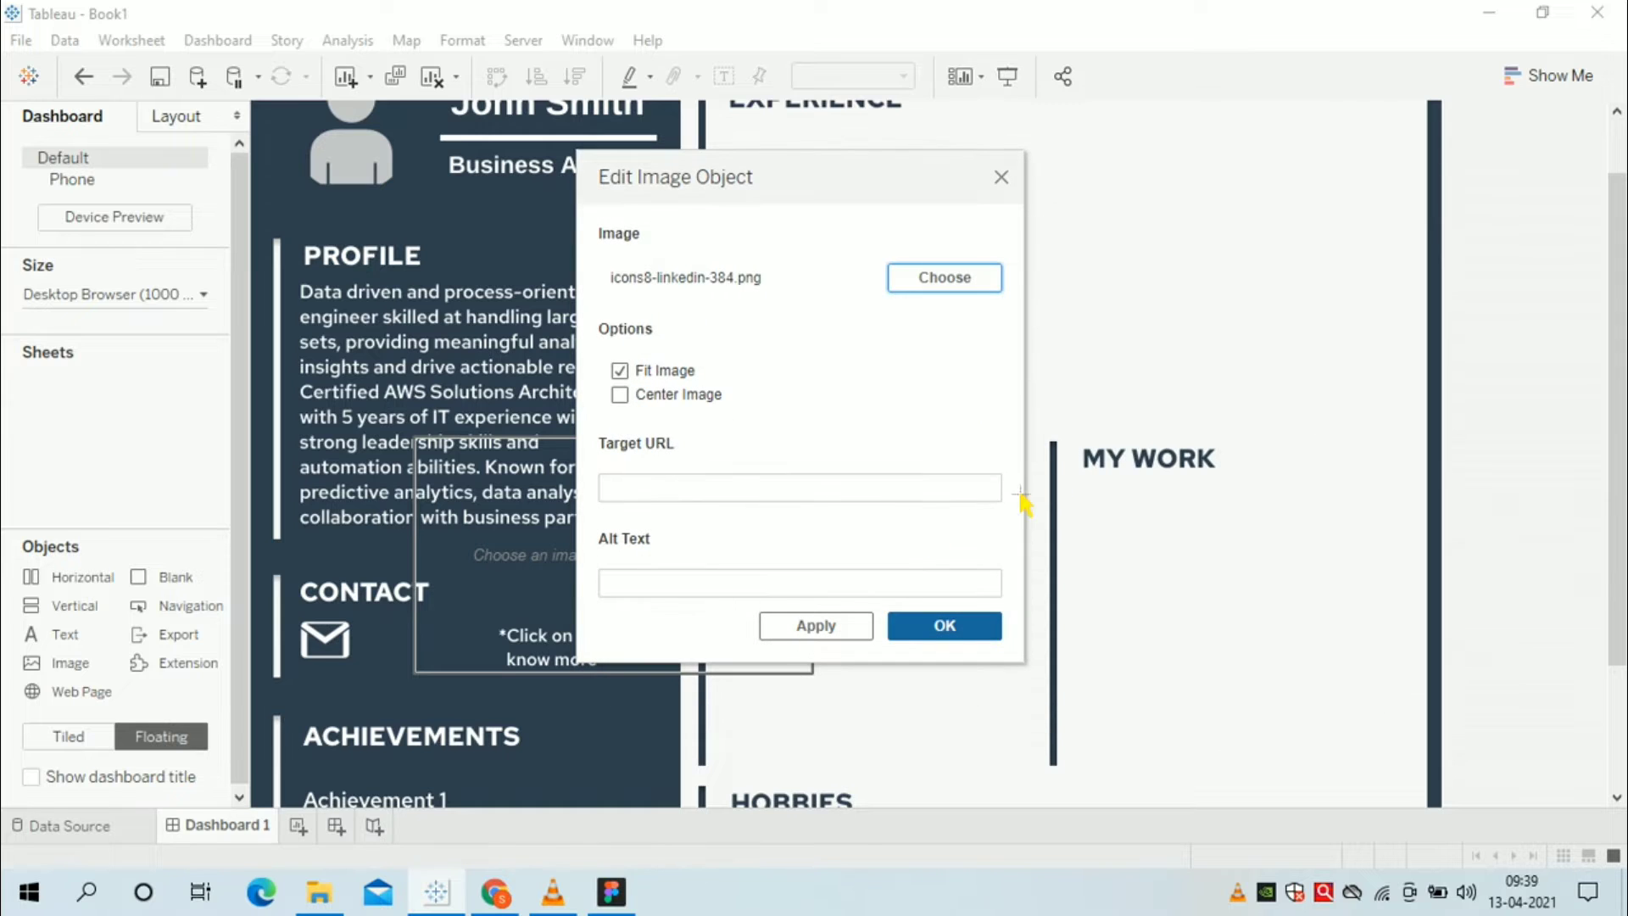
# - Copy the Tableau Public profile address from the browser and apply it as the LinkedIn image's target URL
pyautogui.click(494, 892)
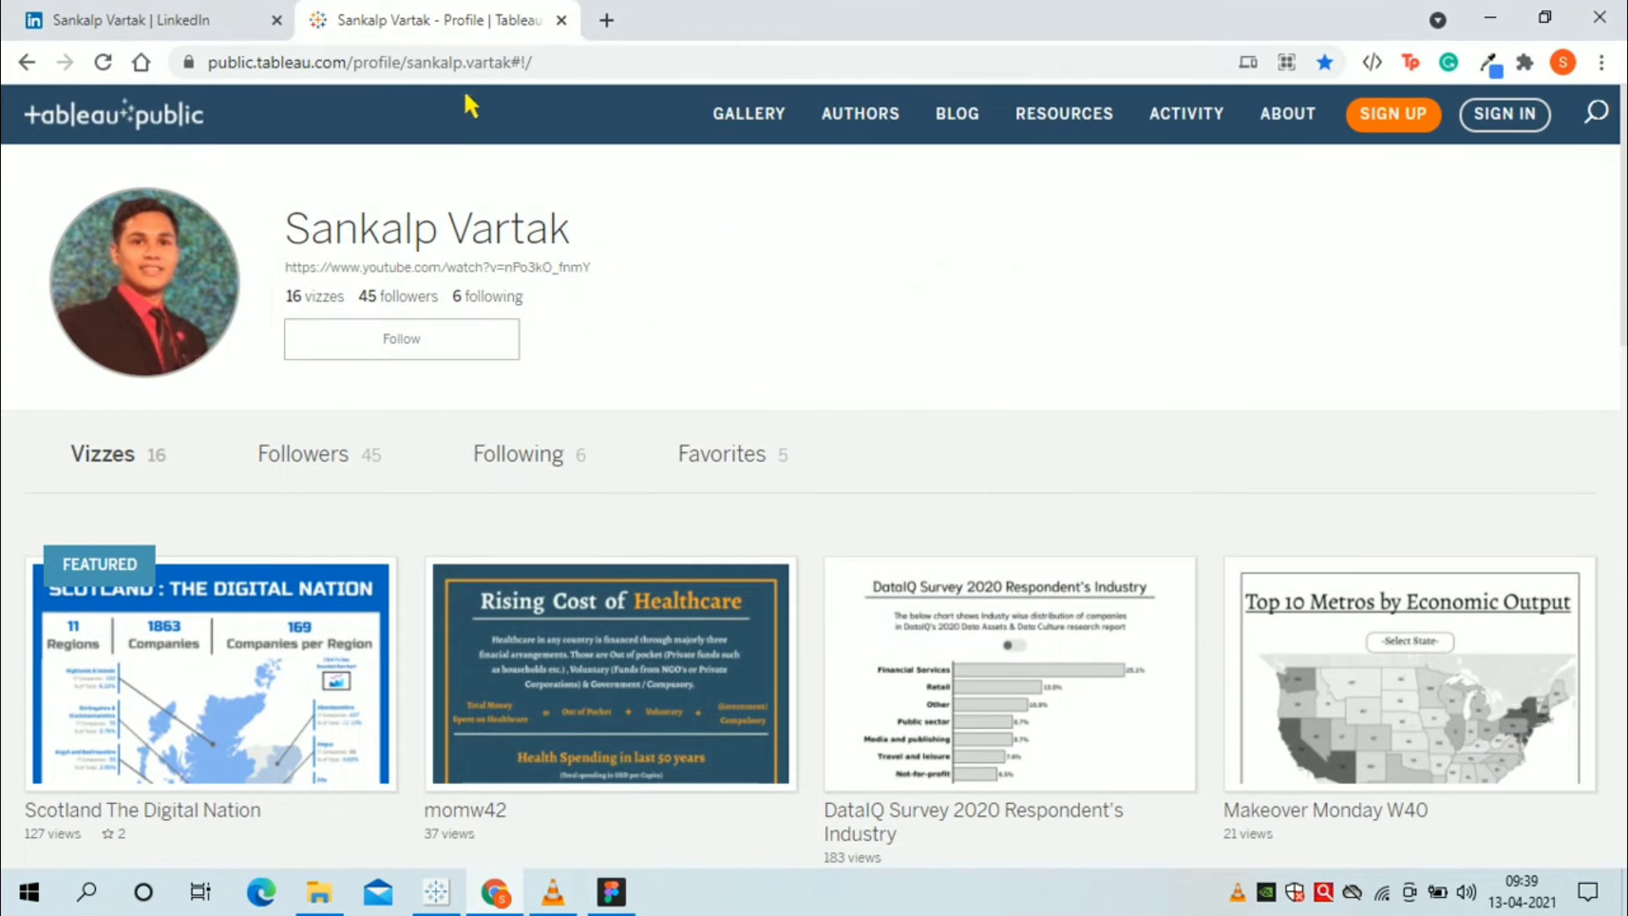
pyautogui.click(475, 72)
pyautogui.hotkey('ctrl', 'c')
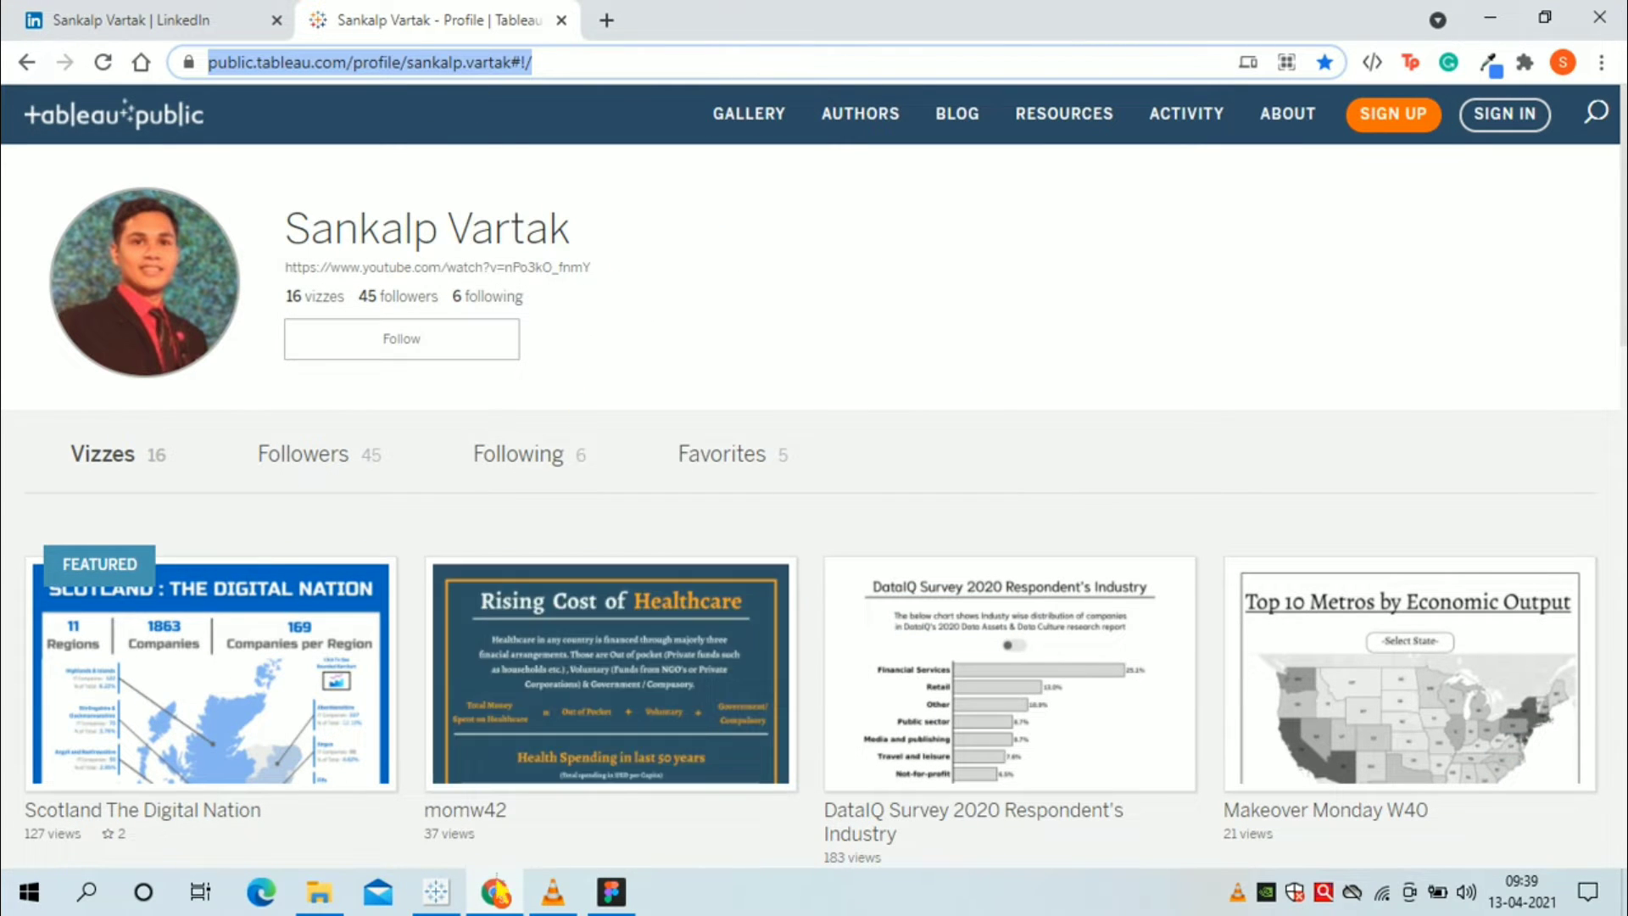
pyautogui.click(437, 892)
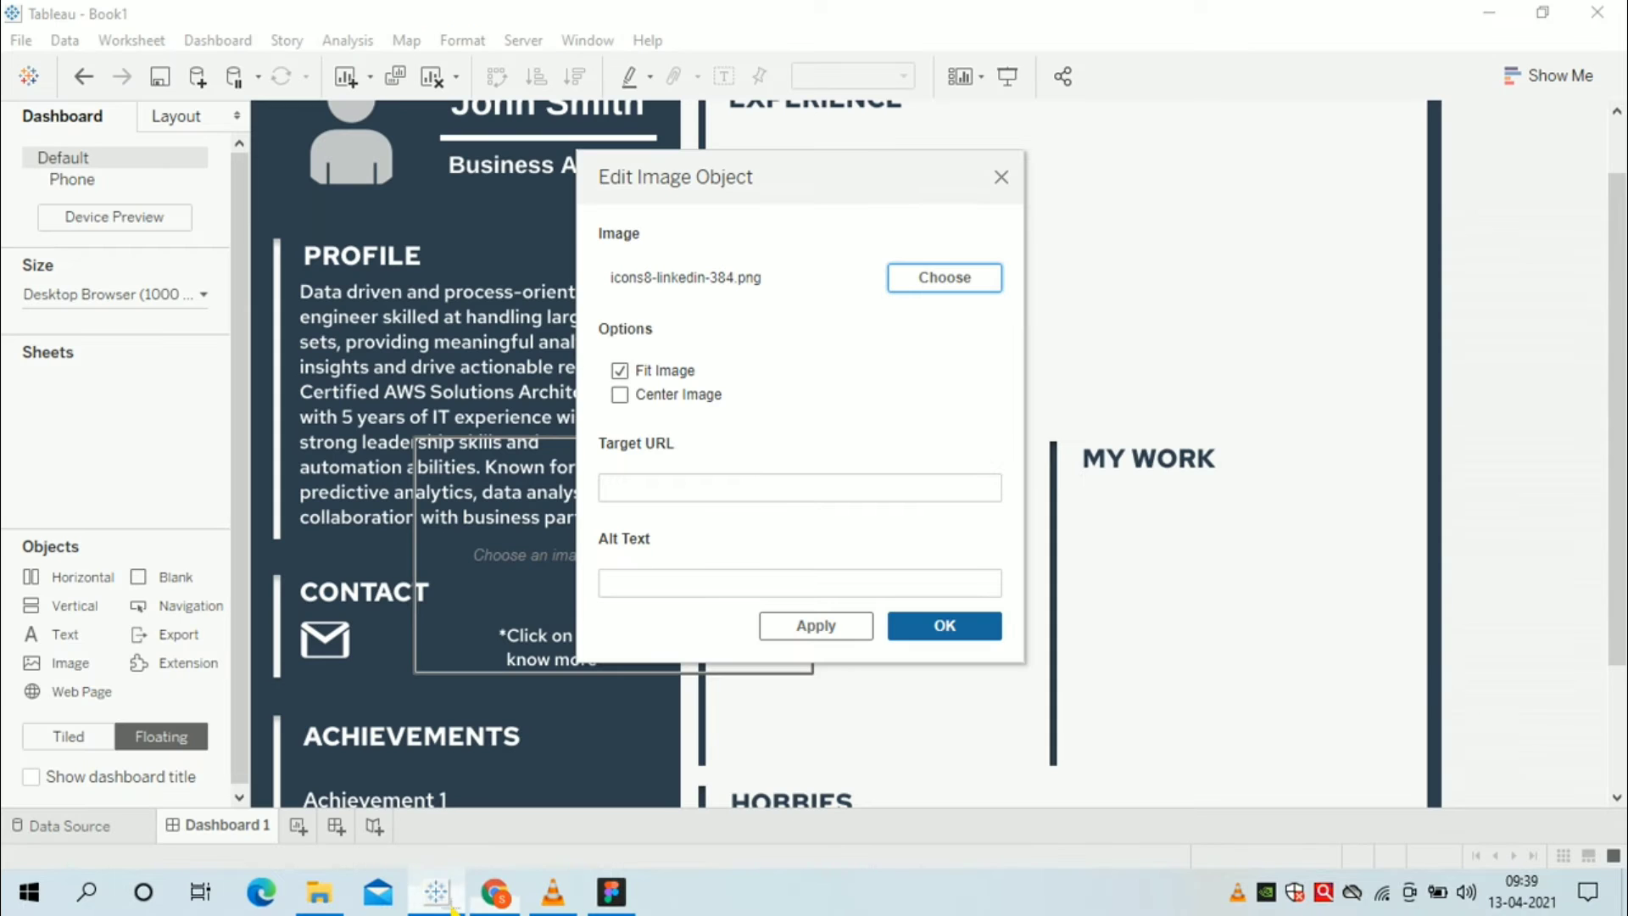
pyautogui.click(755, 509)
pyautogui.hotkey('ctrl', 'v')
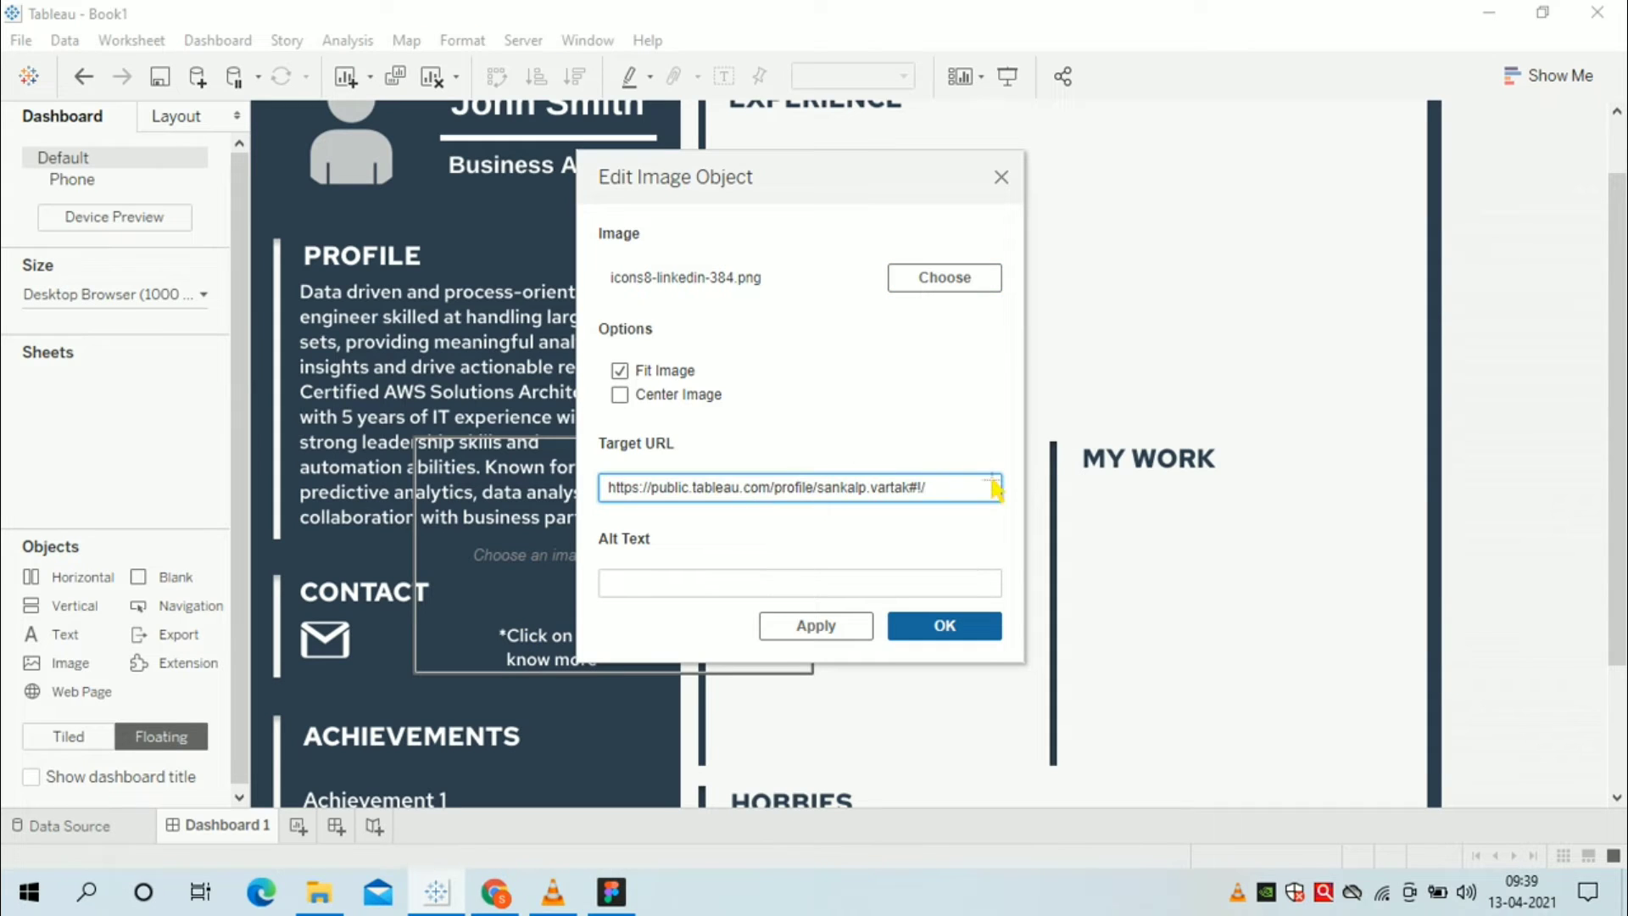
pyautogui.click(818, 626)
pyautogui.click(963, 629)
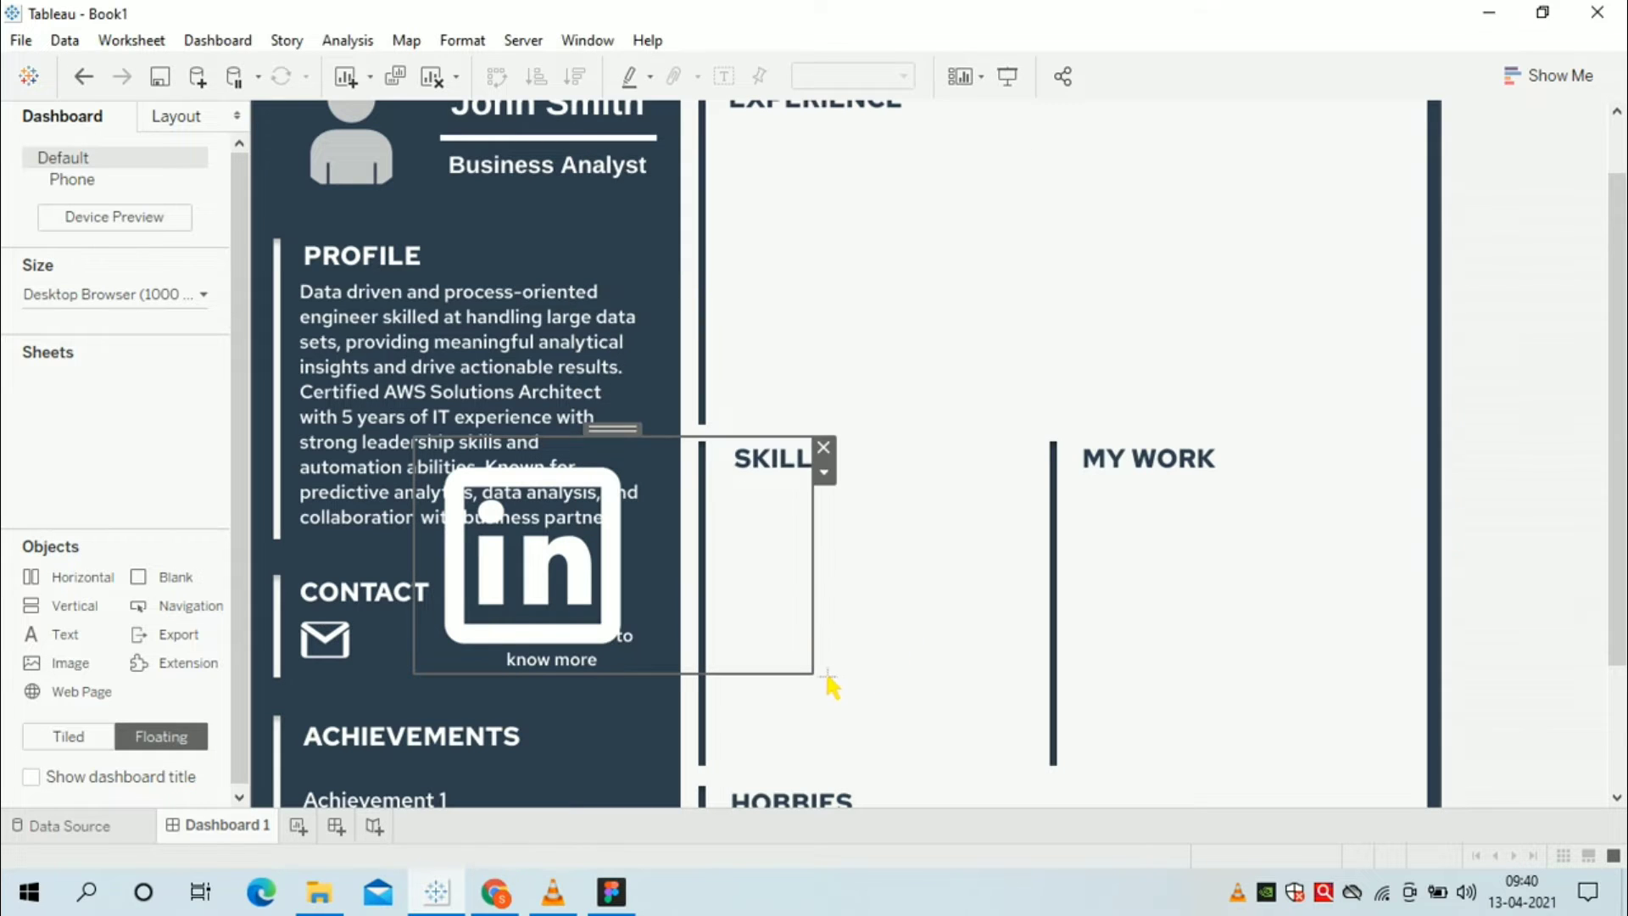
# - Shrink the LinkedIn image to icon size and place it beside the mail icon under CONTACT
pyautogui.moveTo(828, 677); pyautogui.dragTo(495, 519)
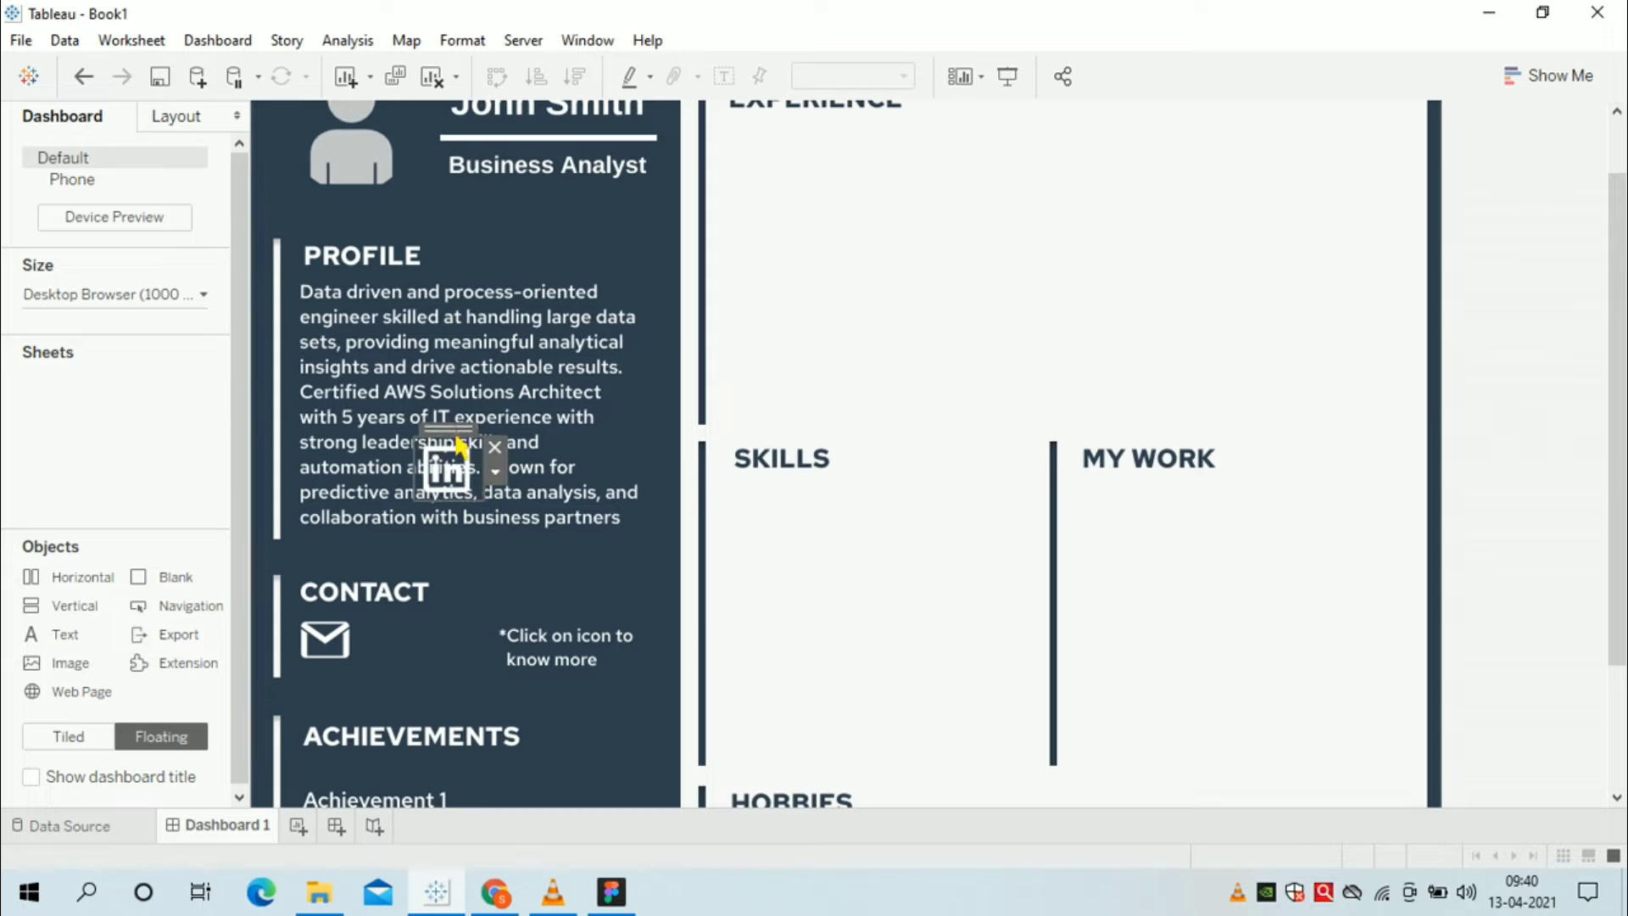
pyautogui.moveTo(458, 441); pyautogui.dragTo(408, 612)
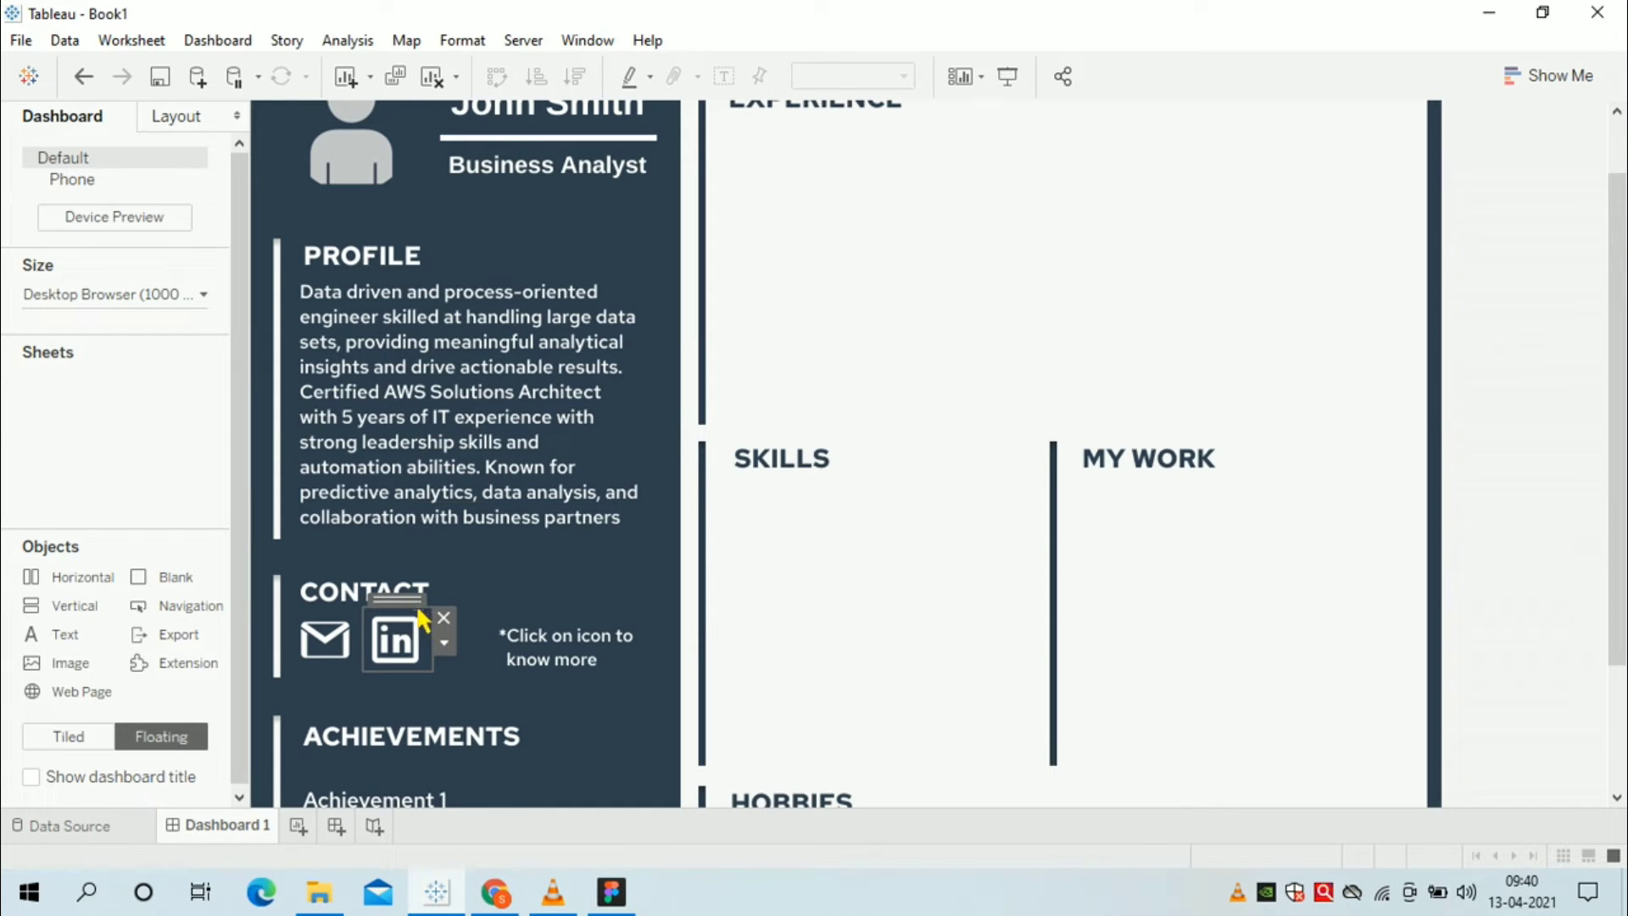
pyautogui.click(500, 669)
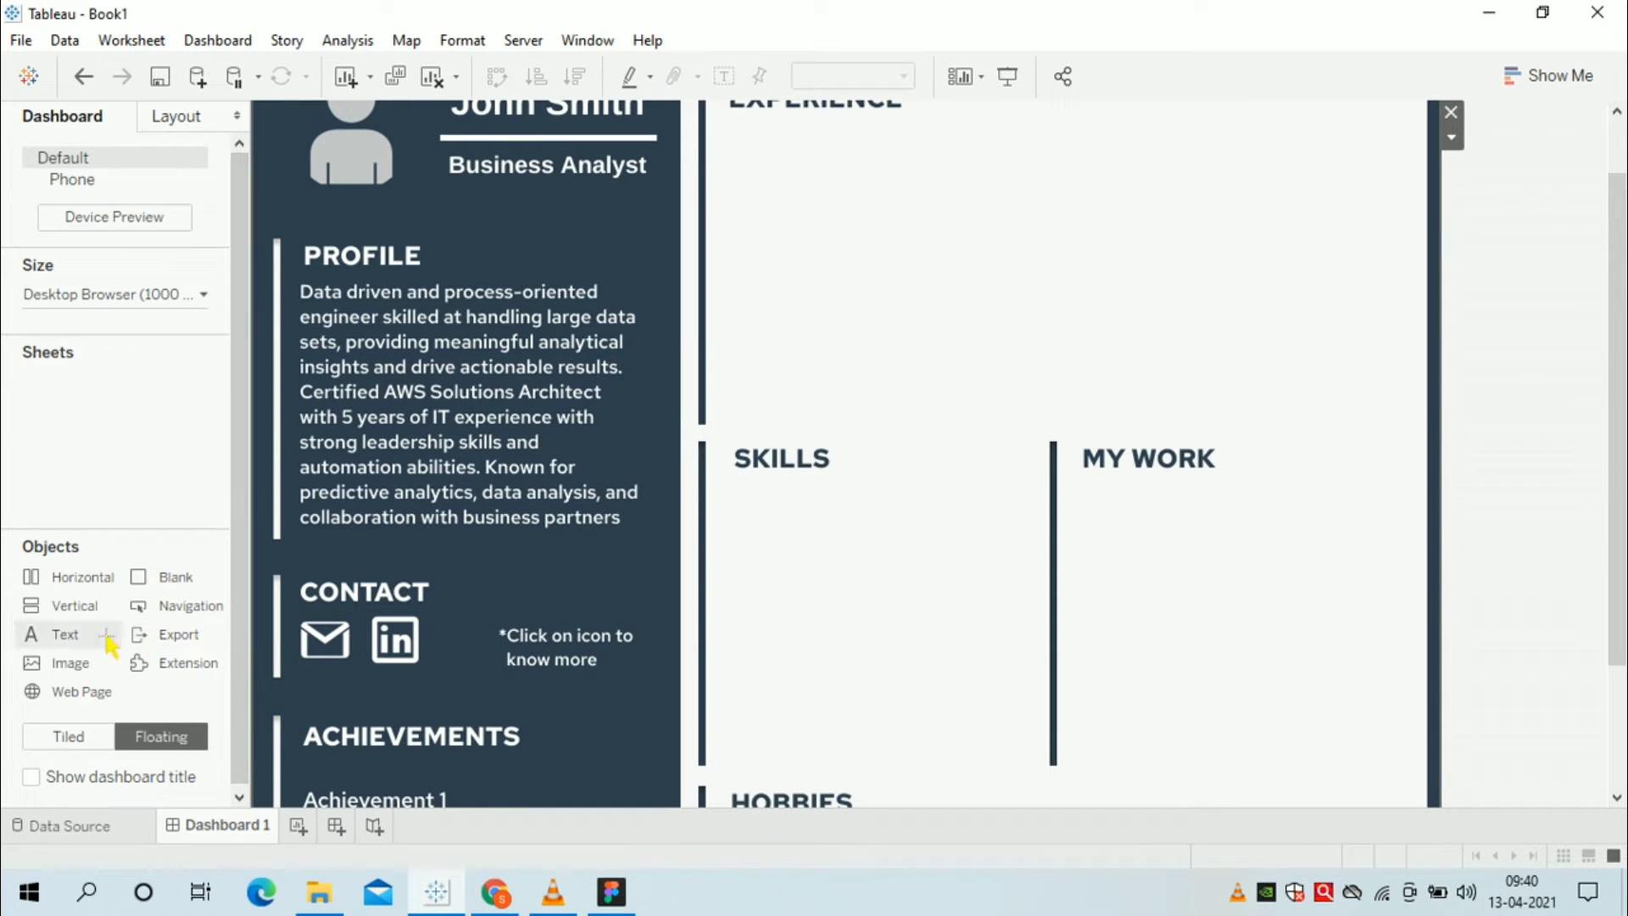
# - Add another floating image object using the file icons8-tableau-software-500
pyautogui.moveTo(95, 674); pyautogui.dragTo(429, 320)
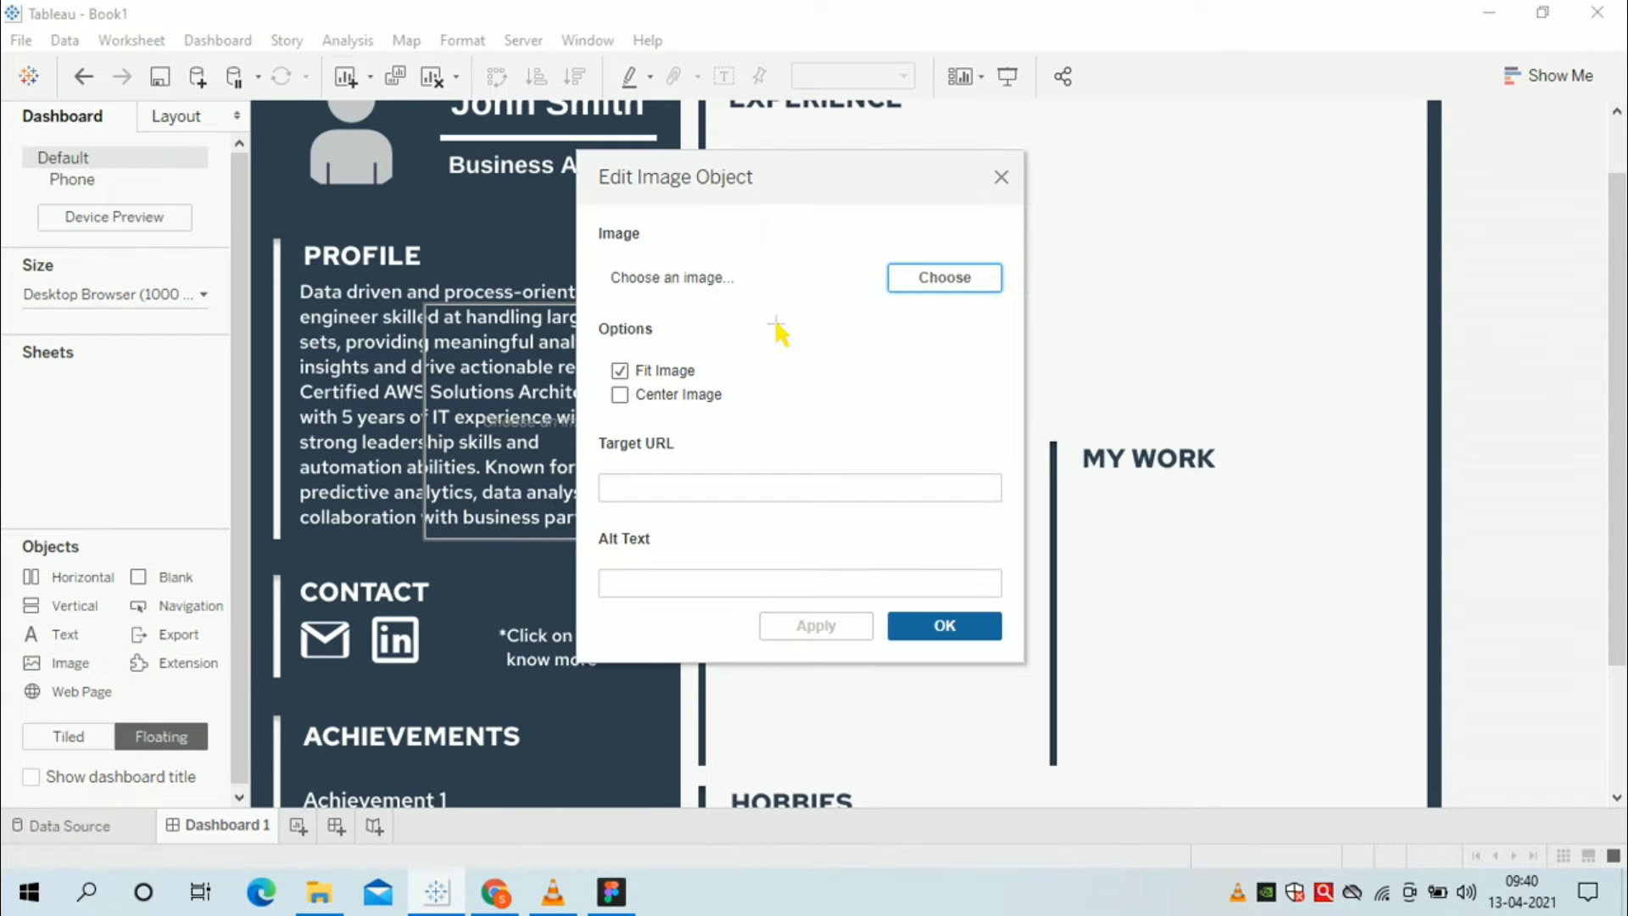
pyautogui.click(933, 280)
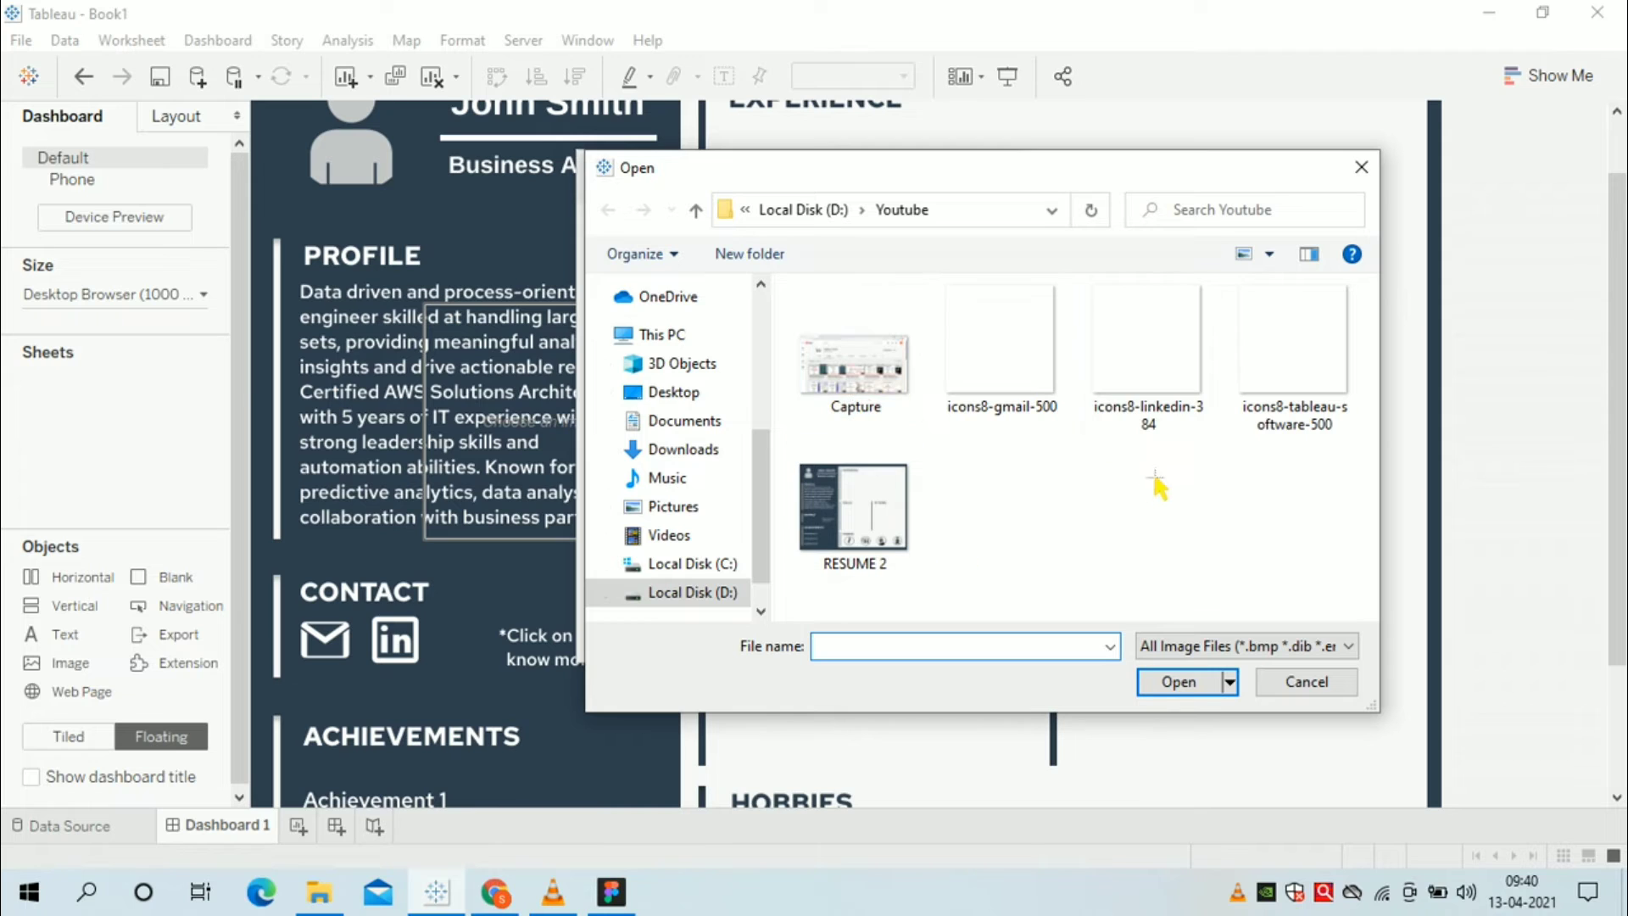
pyautogui.click(1318, 412)
pyautogui.doubleClick(1318, 412)
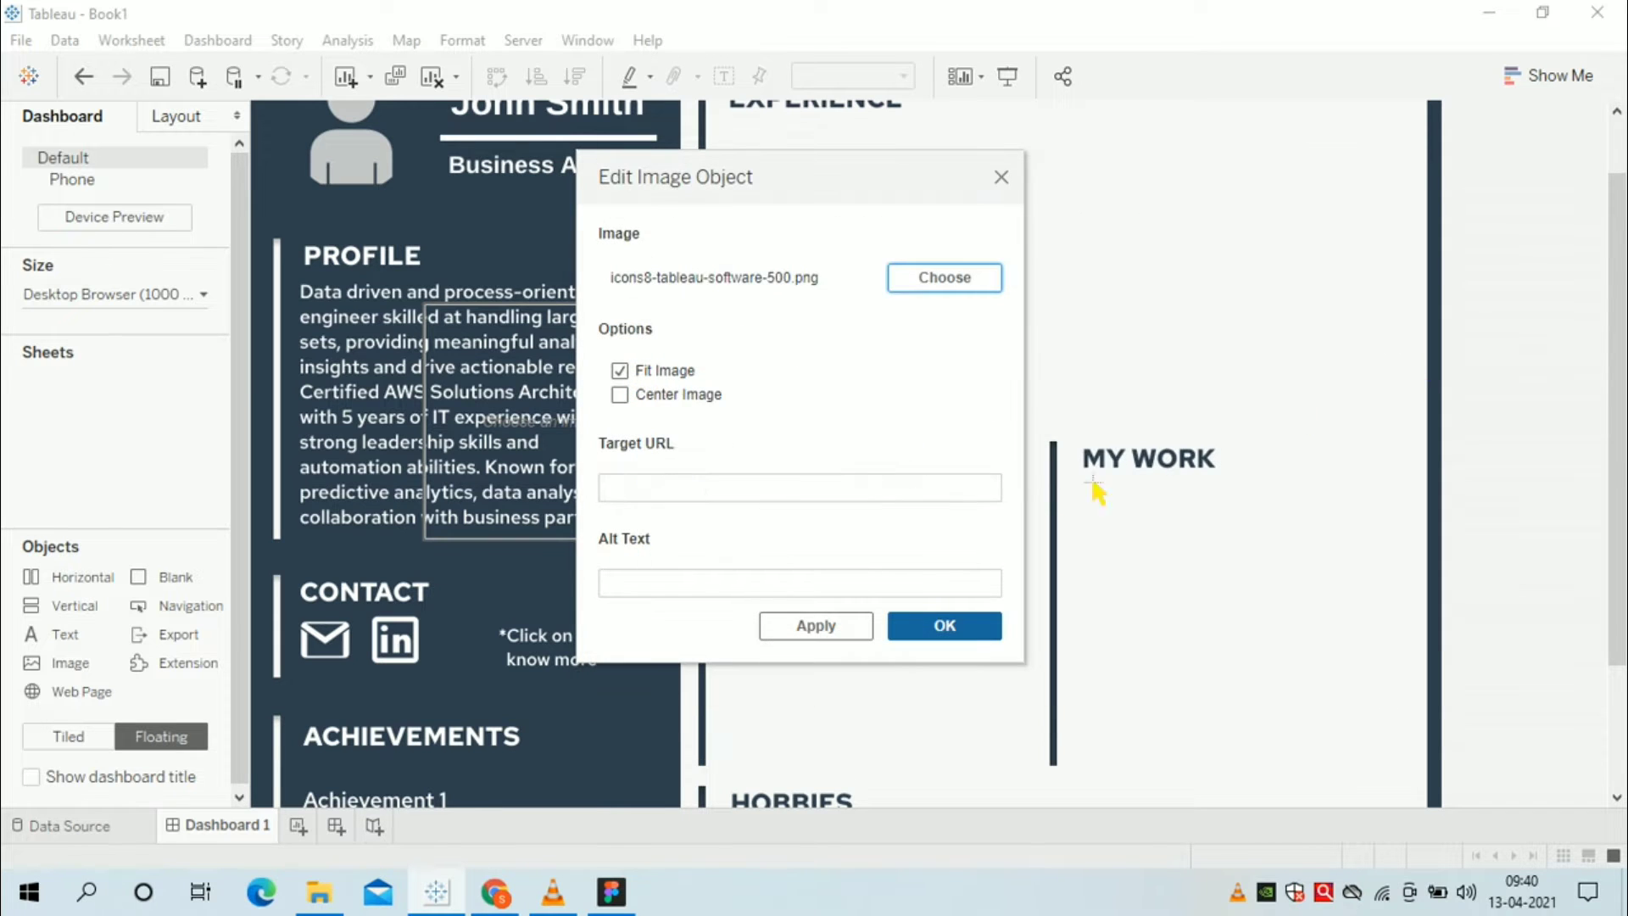
# - Set the Tableau image's target URL to the copied Tableau Public profile address and apply it
pyautogui.click(516, 906)
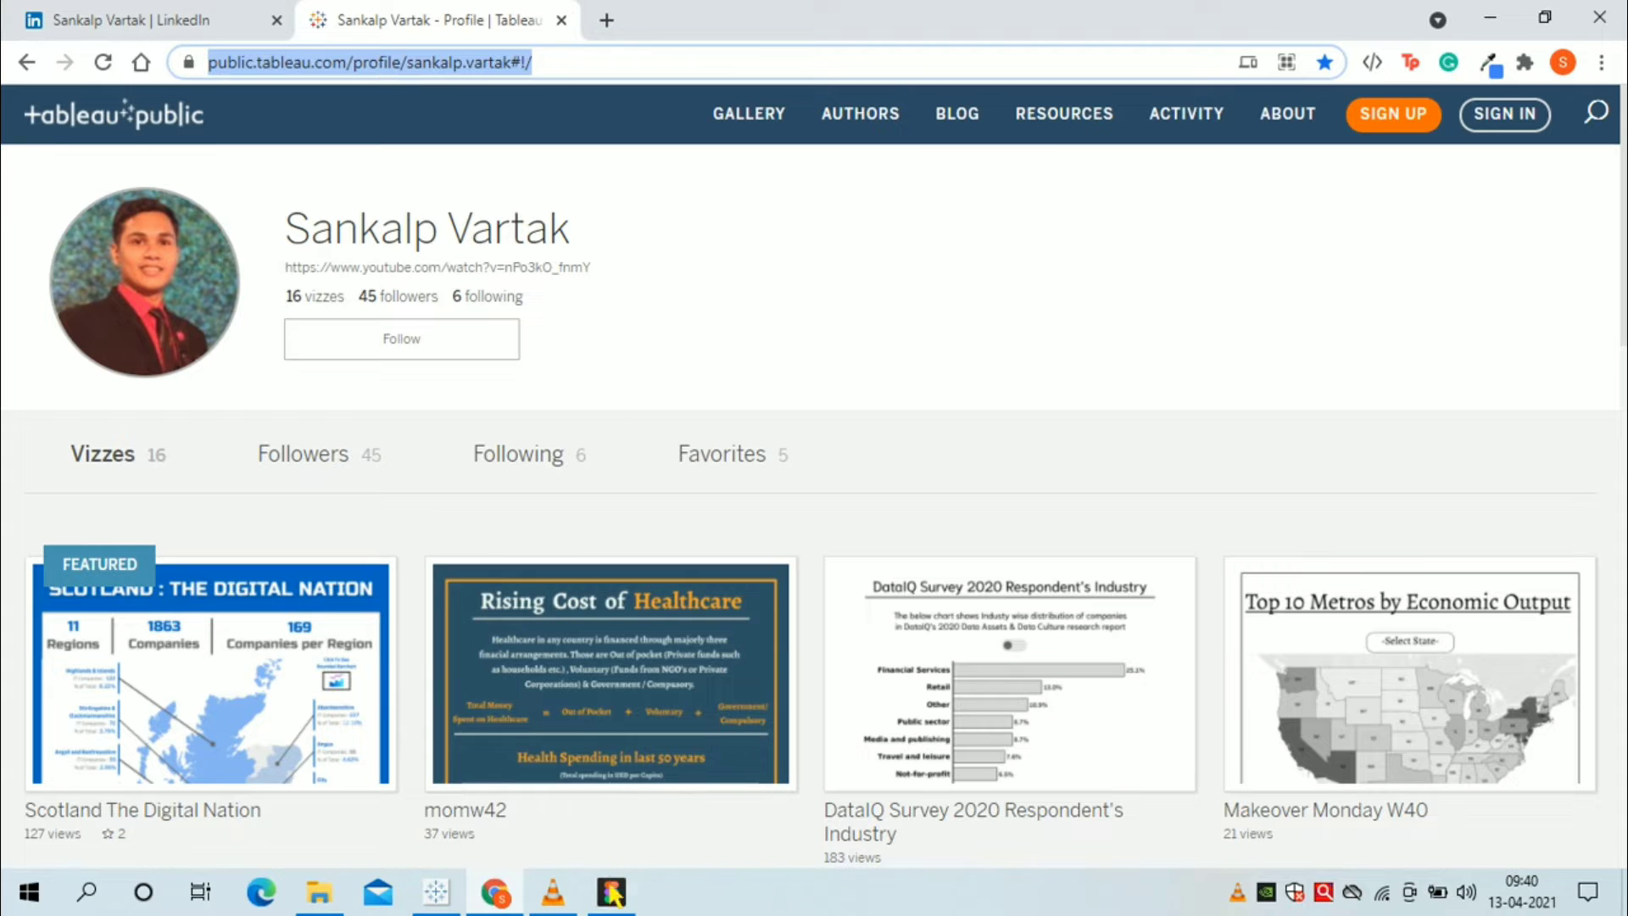
pyautogui.click(497, 911)
pyautogui.click(801, 498)
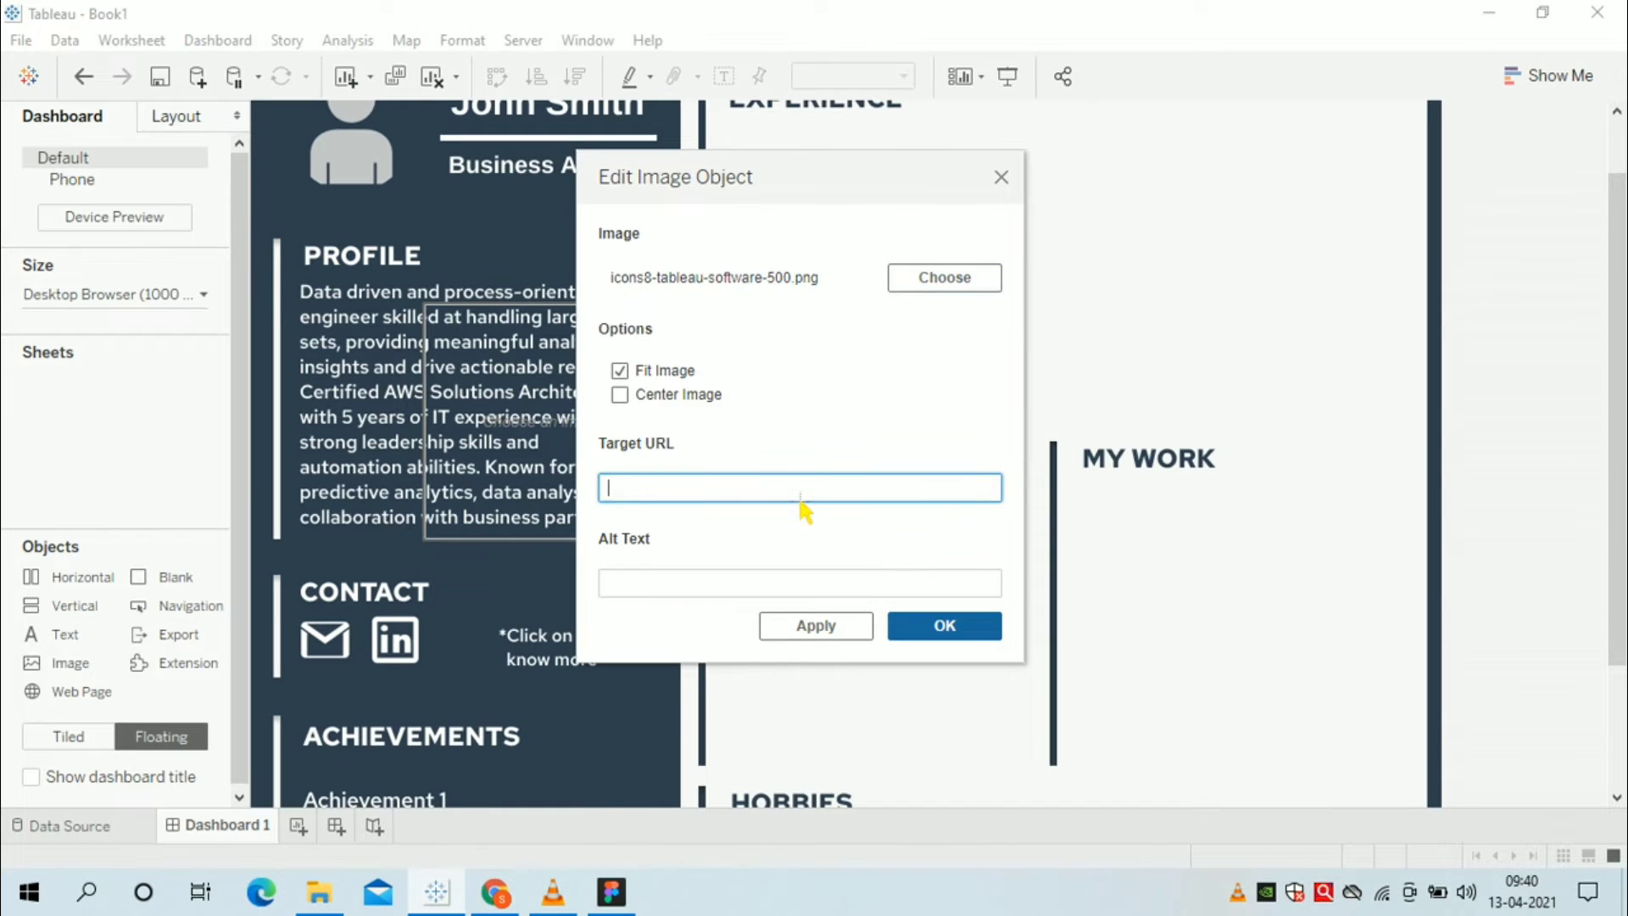
pyautogui.hotkey('ctrl', 'v')
pyautogui.click(842, 628)
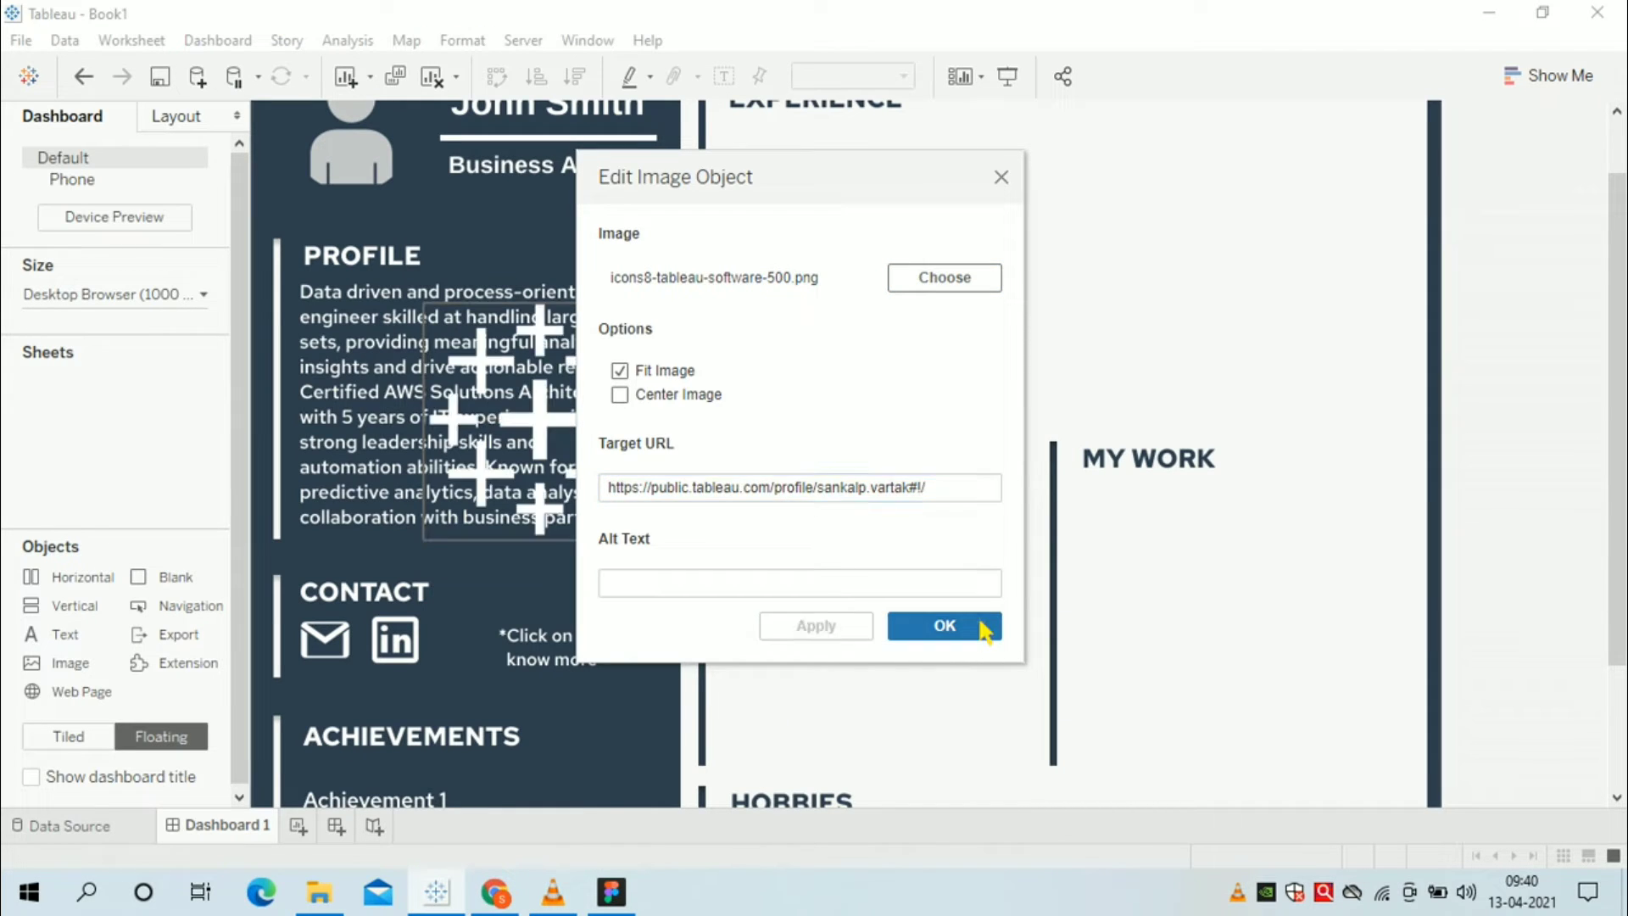
pyautogui.click(986, 642)
# - Shrink the Tableau image to icon size and place it between the LinkedIn icon and the note under CONTACT
pyautogui.moveTo(821, 551); pyautogui.dragTo(494, 379)
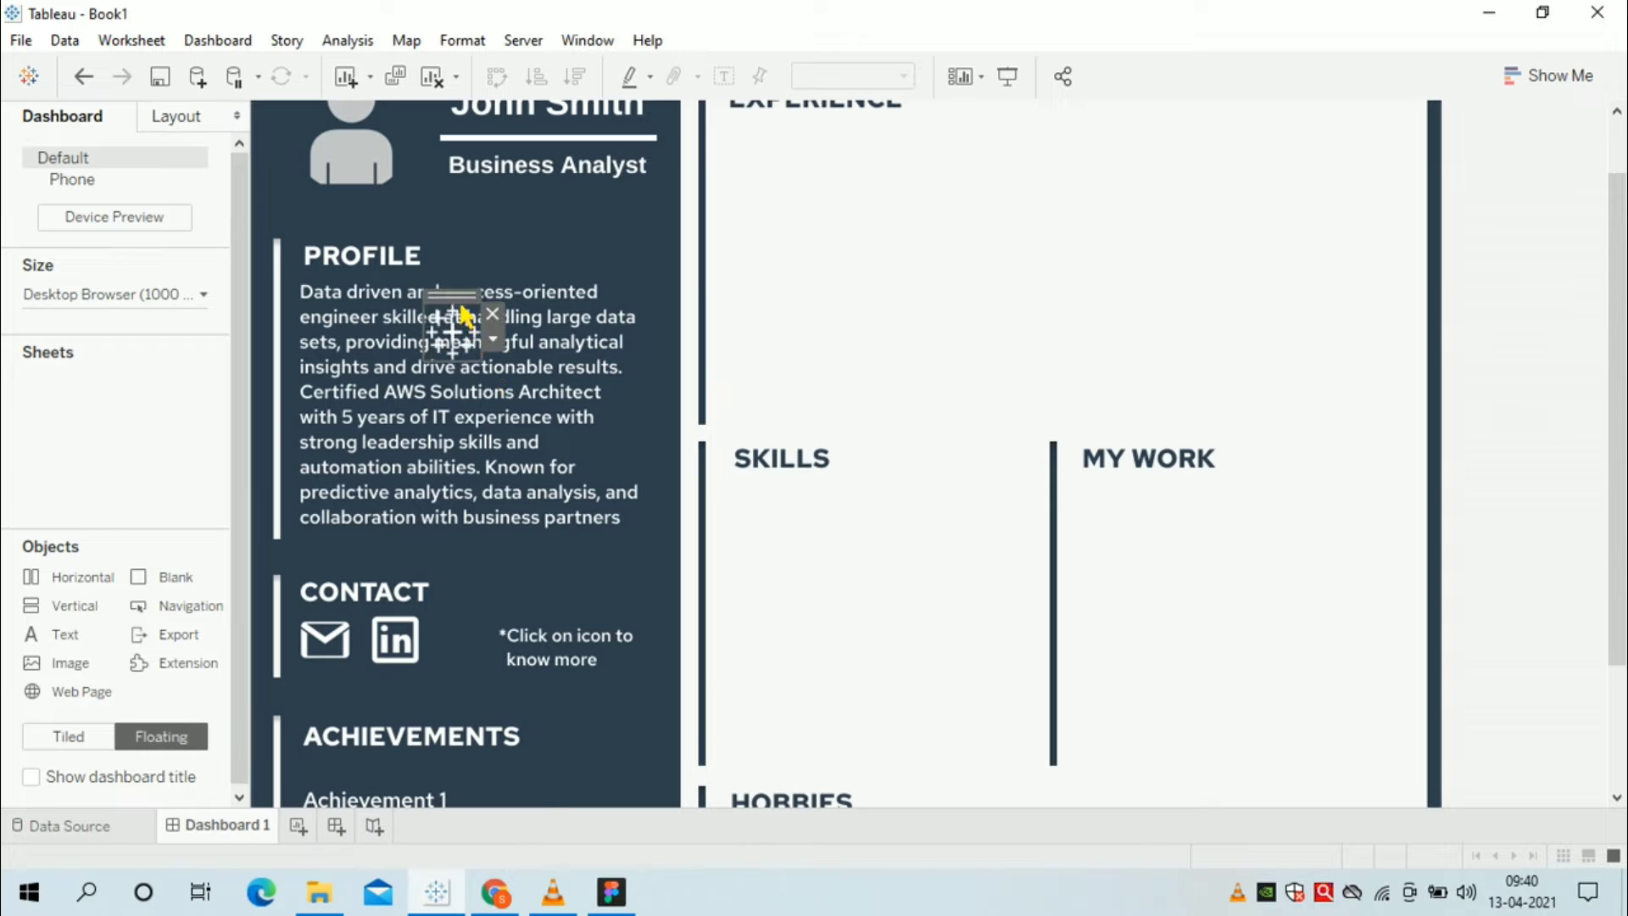
pyautogui.moveTo(455, 320); pyautogui.dragTo(474, 628)
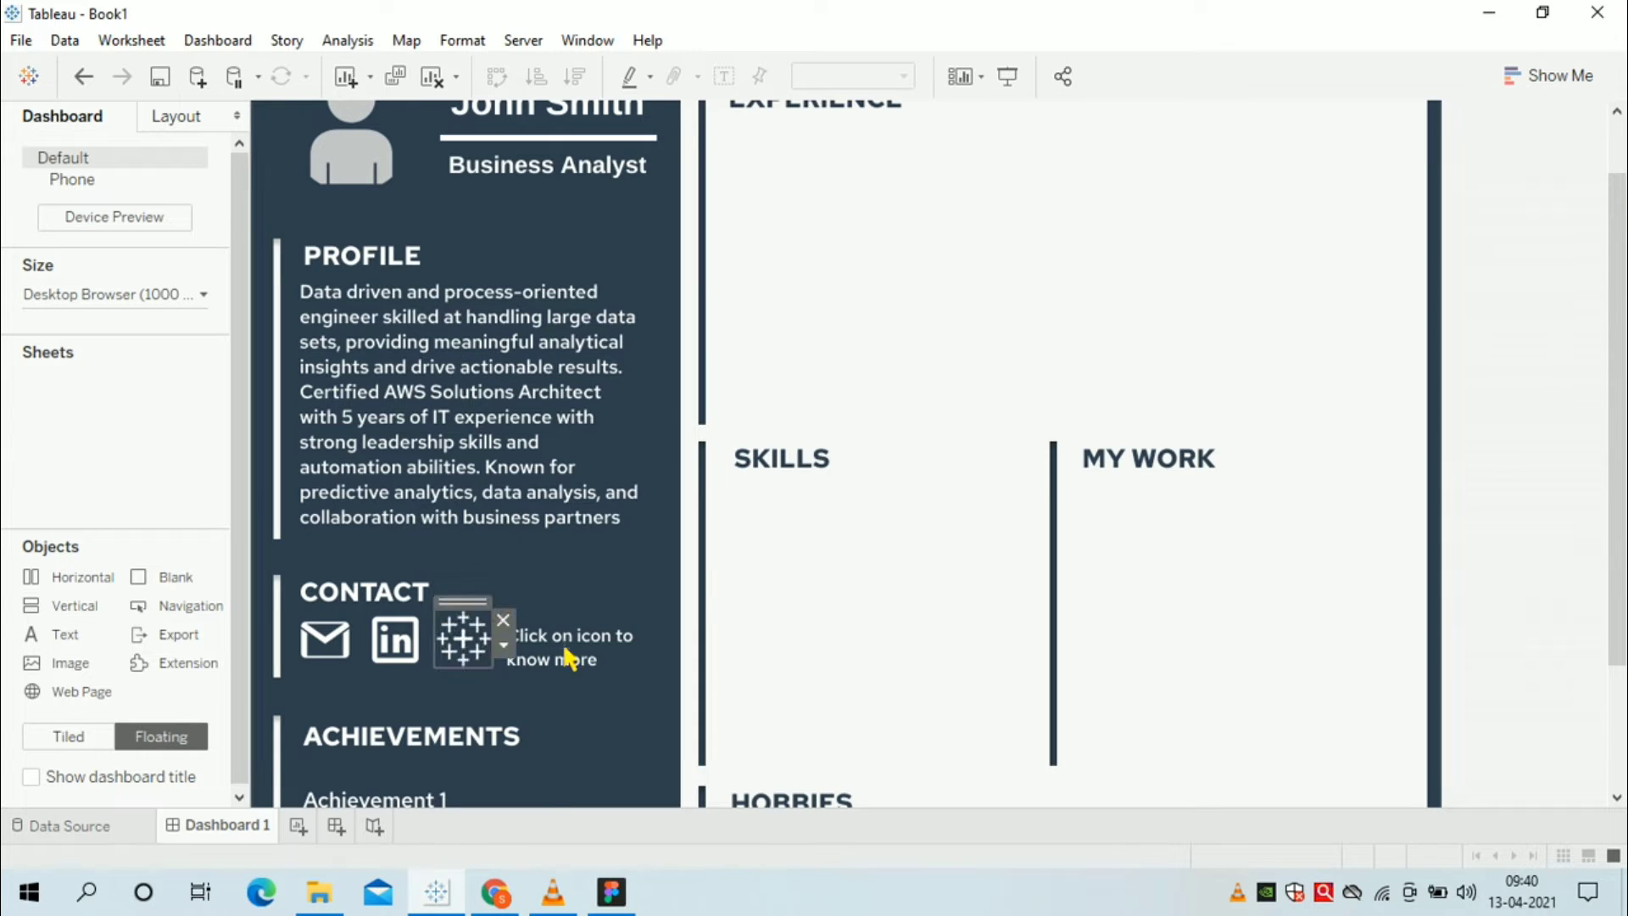
pyautogui.click(614, 528)
# - Review the resume dashboard's layout, including the EXPERIENCE, SKILLS, MY WORK and HOBBIES sections
pyautogui.scroll(-2, 989, 542)
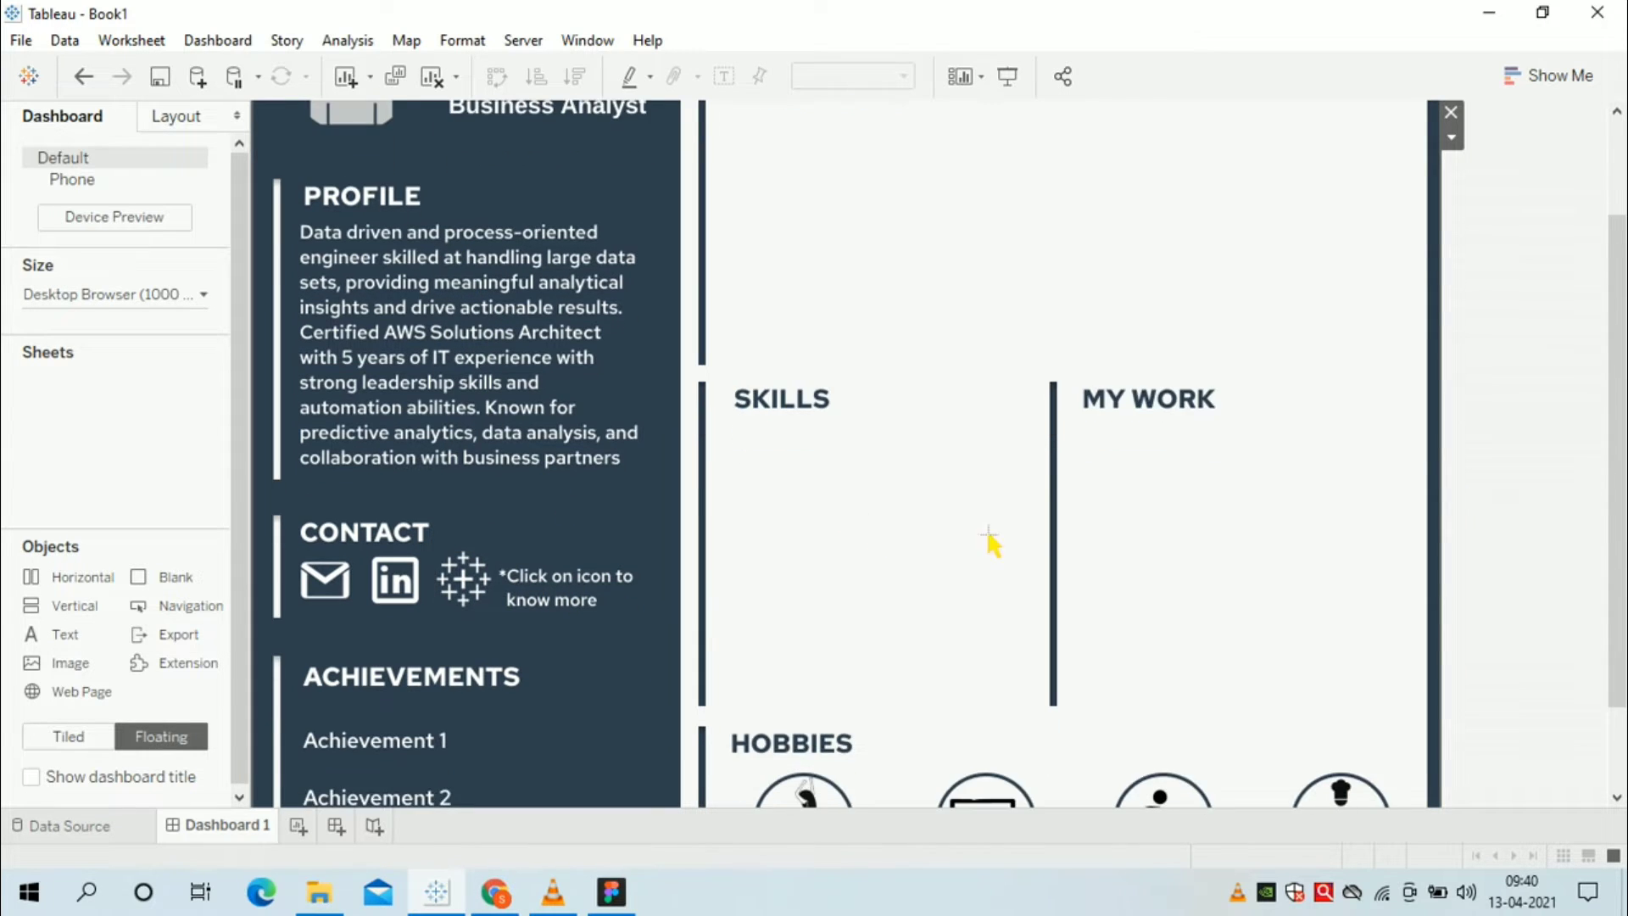
pyautogui.scroll(-1, 1030, 543)
pyautogui.scroll(5, 466, 642)
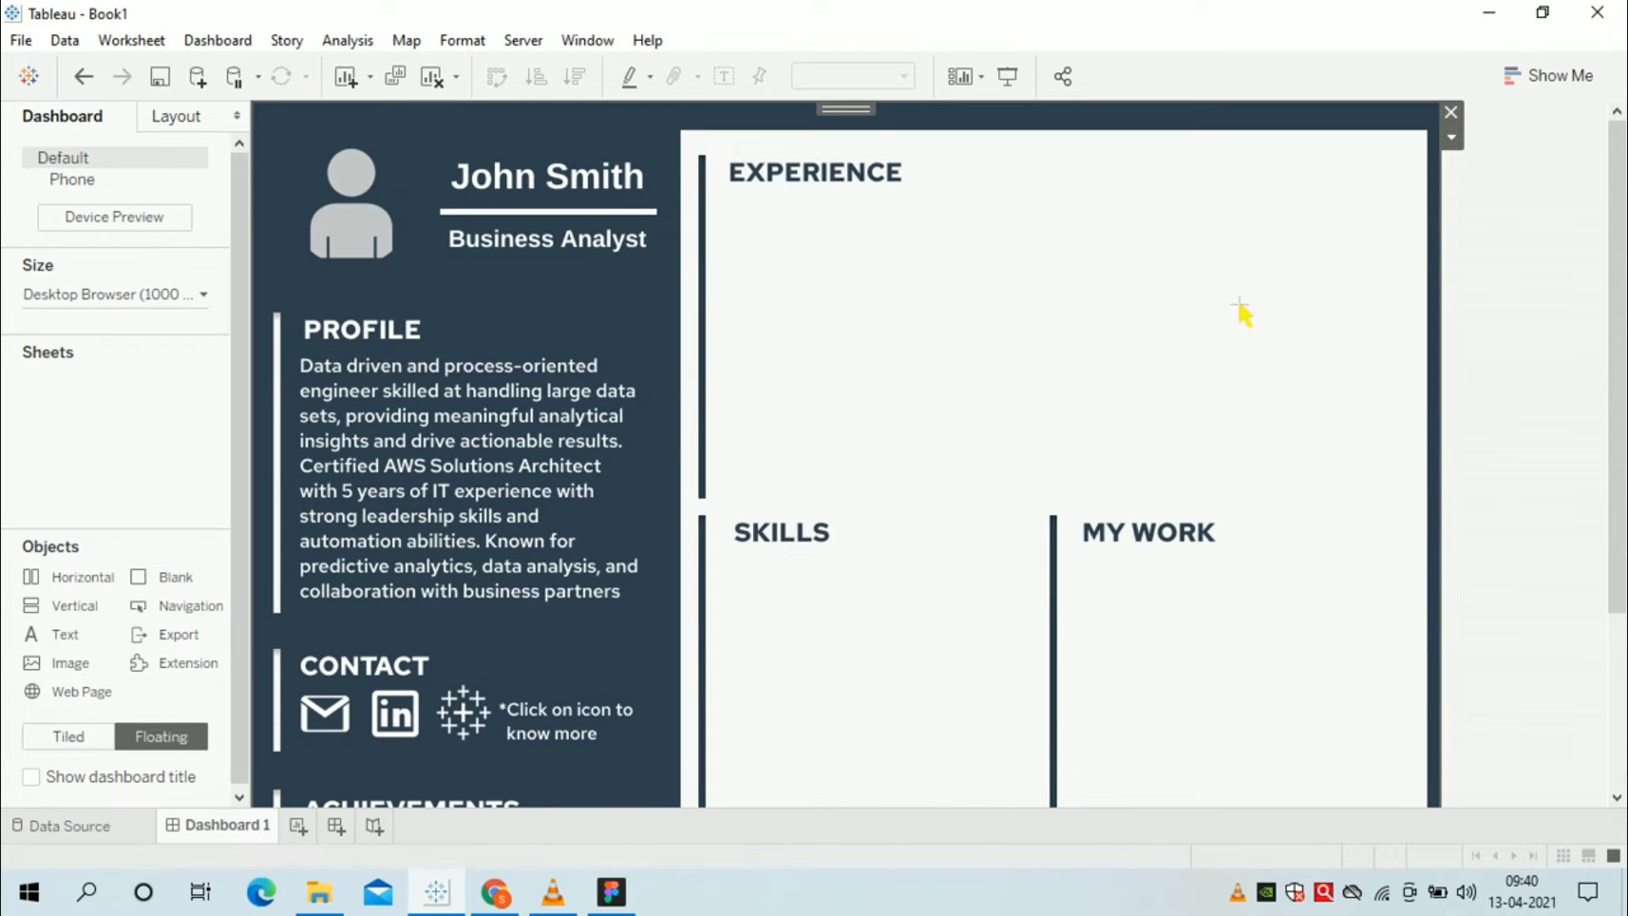
pyautogui.scroll(-1, 874, 471)
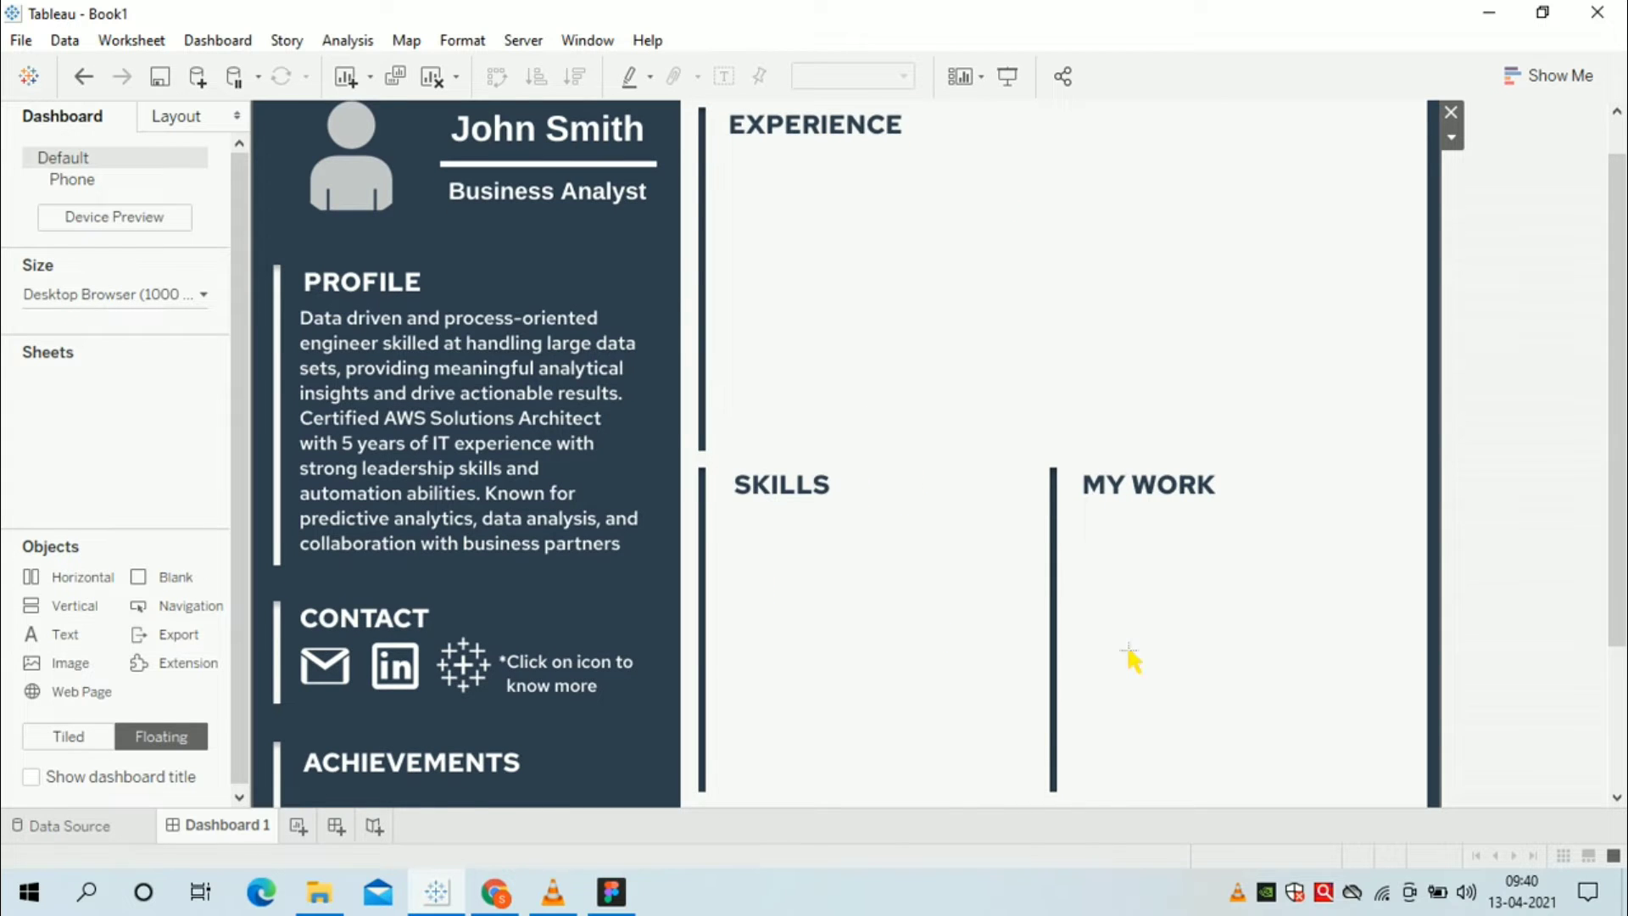
pyautogui.scroll(-3, 1132, 657)
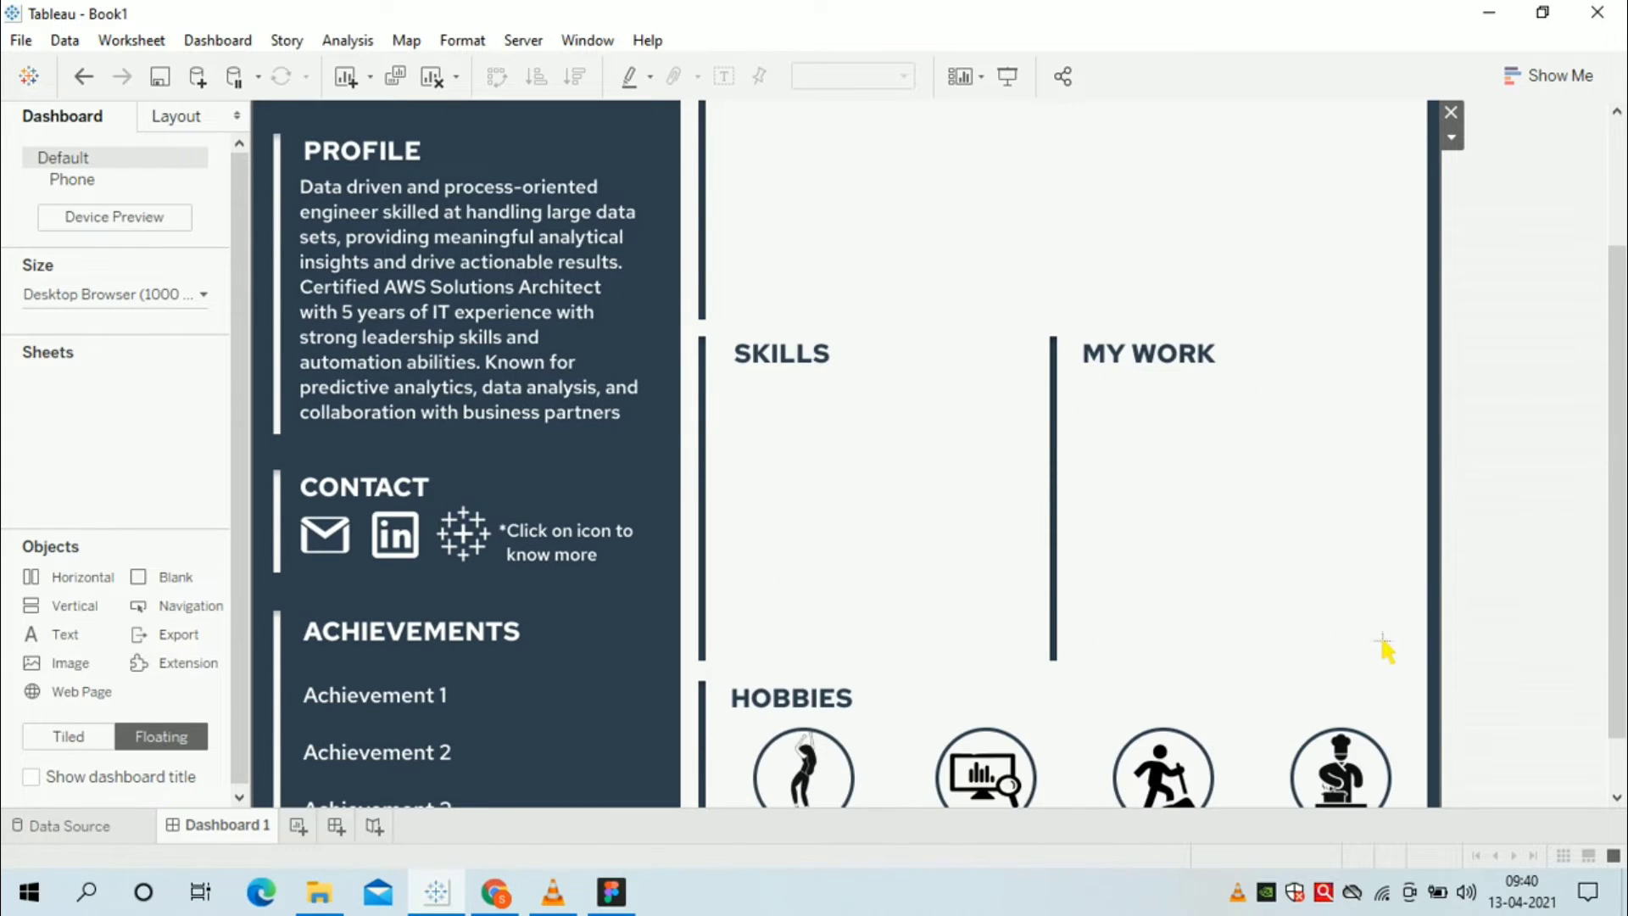
pyautogui.scroll(2, 1329, 480)
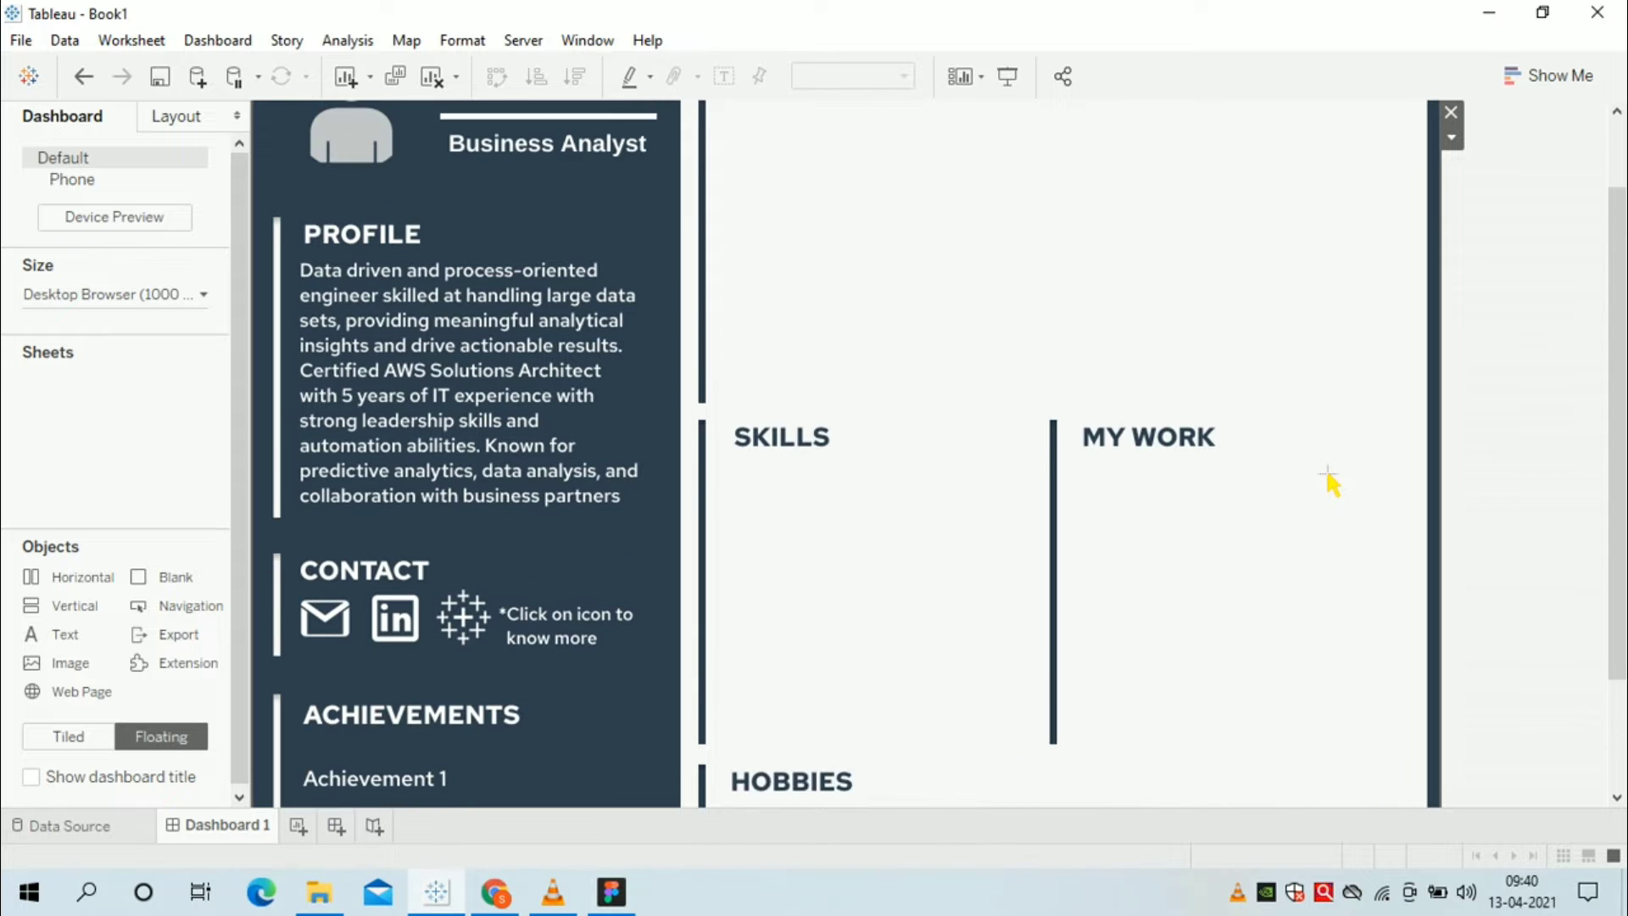
pyautogui.scroll(1, 1329, 480)
pyautogui.scroll(1, 1329, 480)
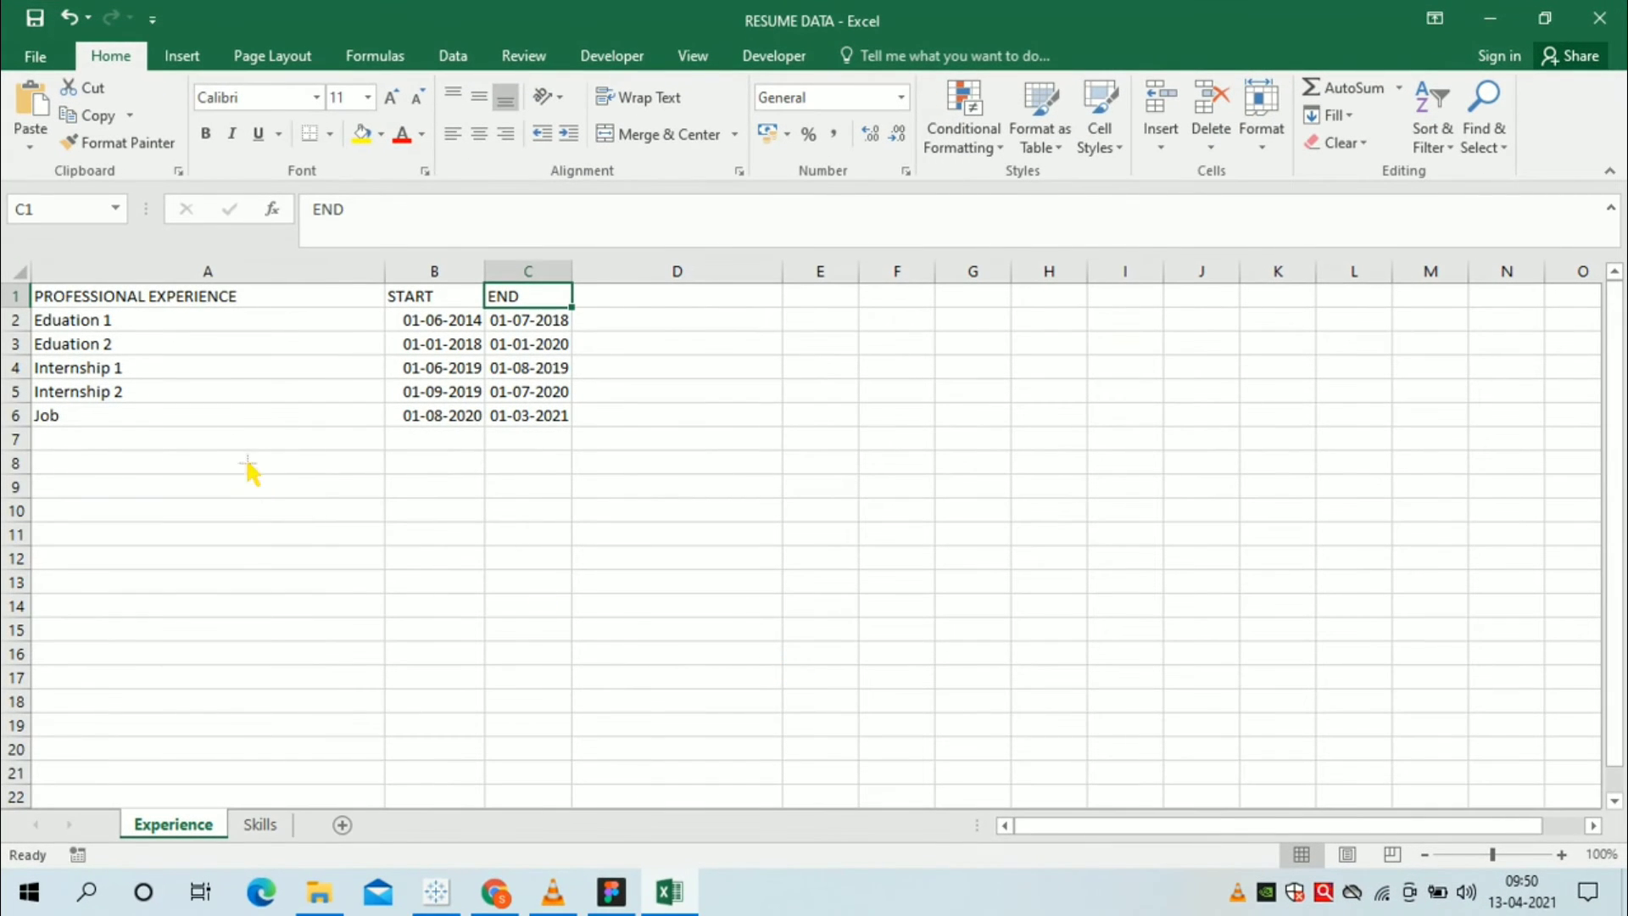
# - Examine the professional experience entries with their start and end dates on the Experience sheet of RESUME DATA in Excel
pyautogui.click(230, 443)
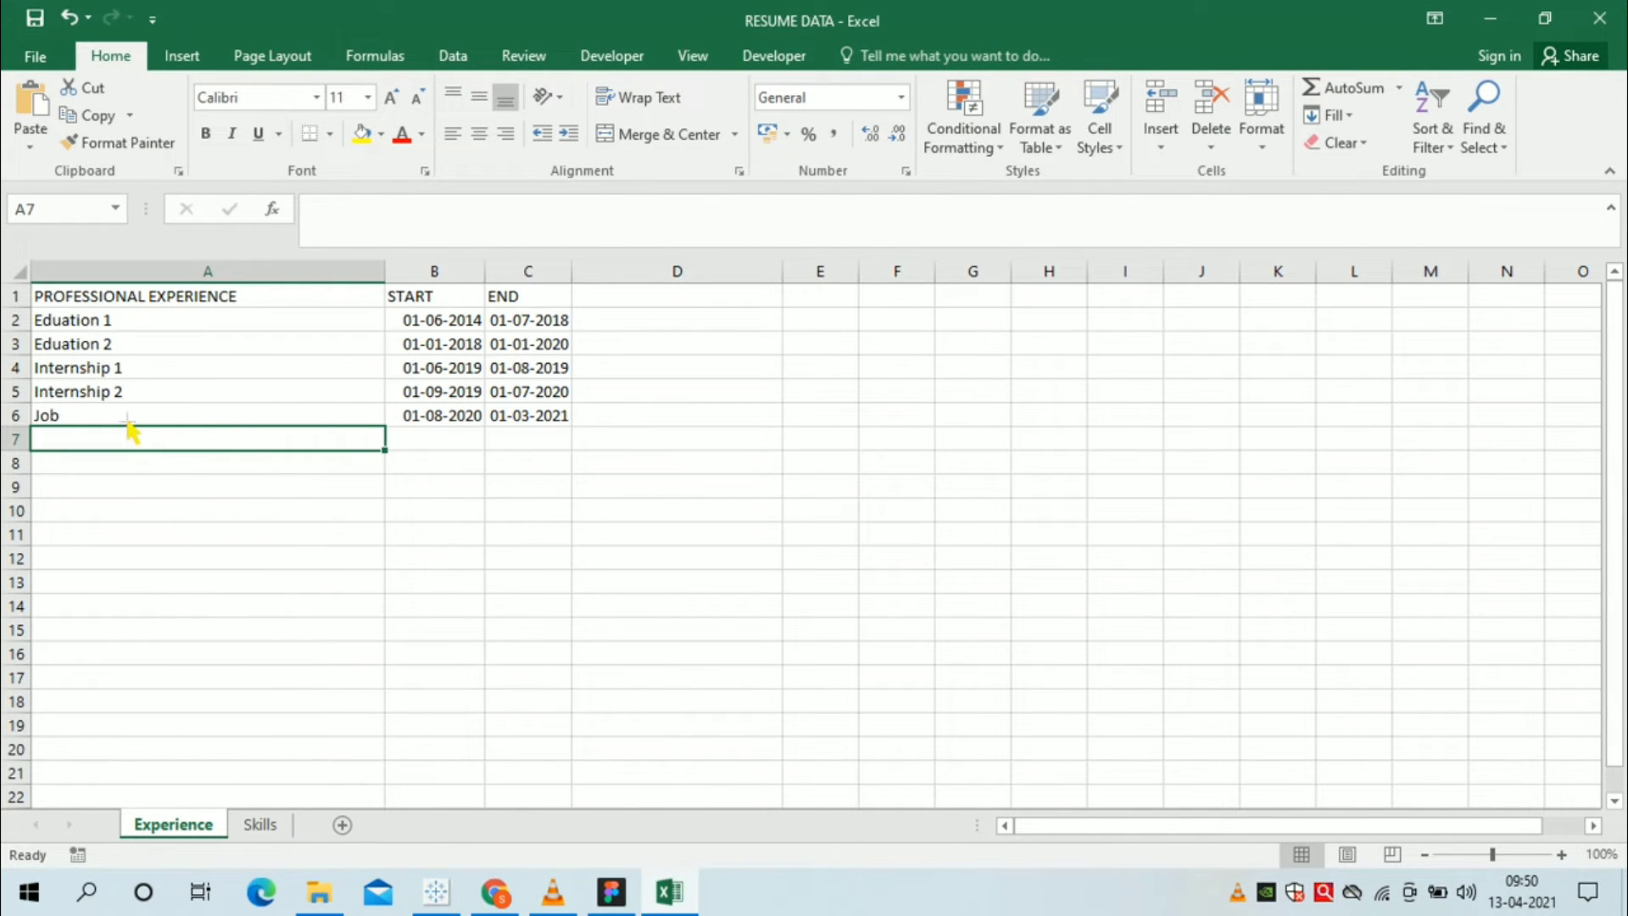
pyautogui.moveTo(156, 369); pyautogui.dragTo(152, 354)
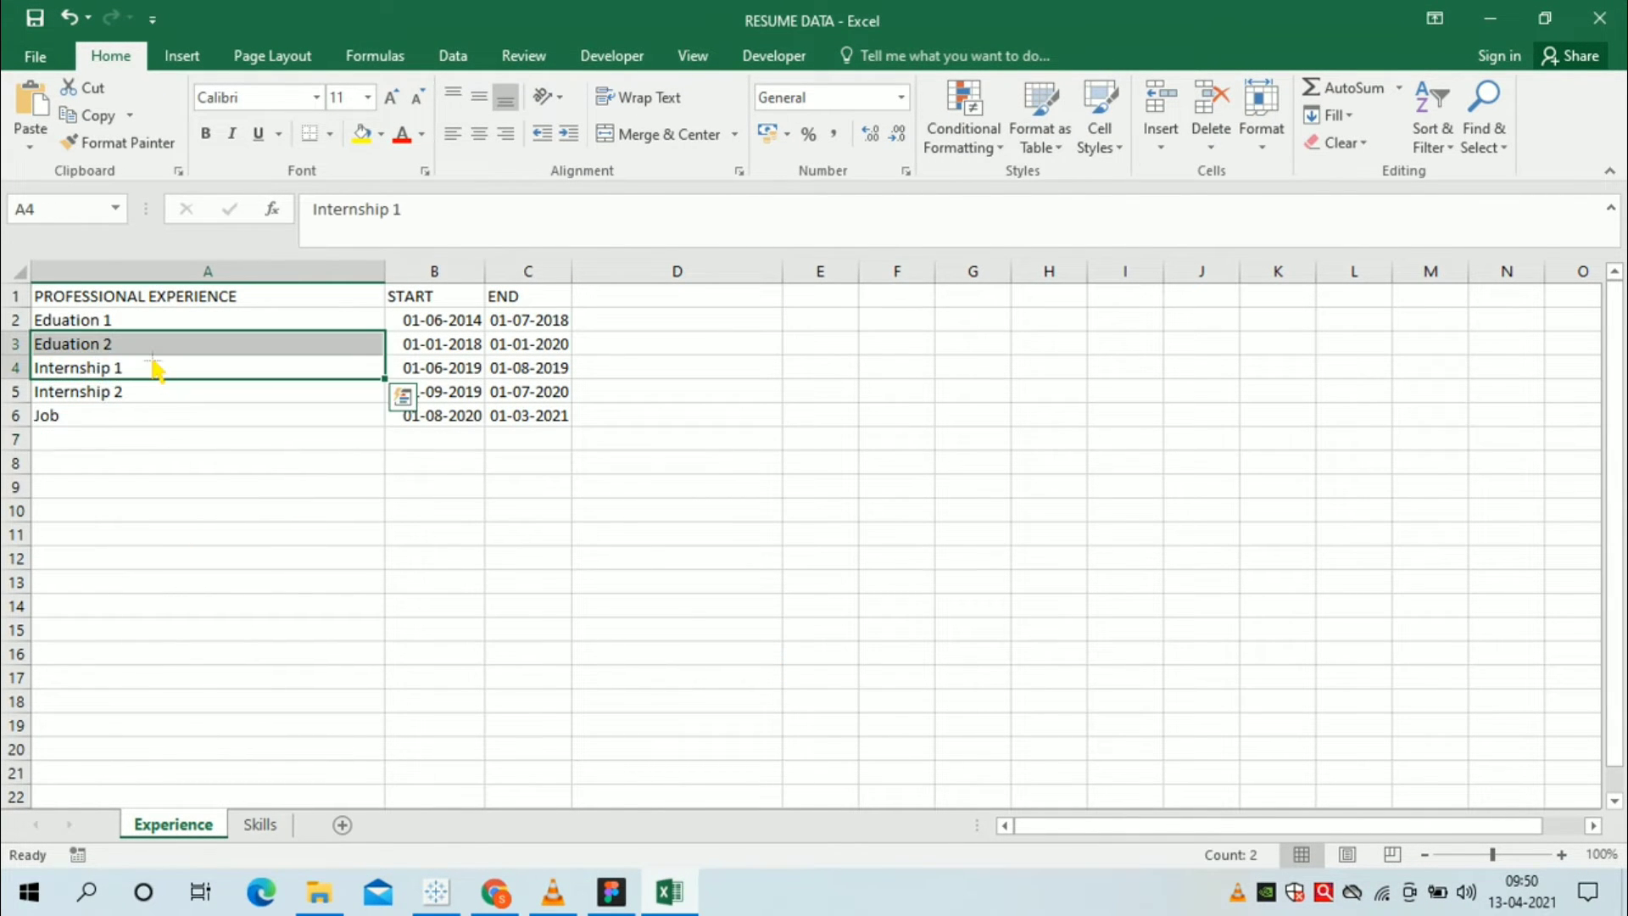
pyautogui.click(153, 354)
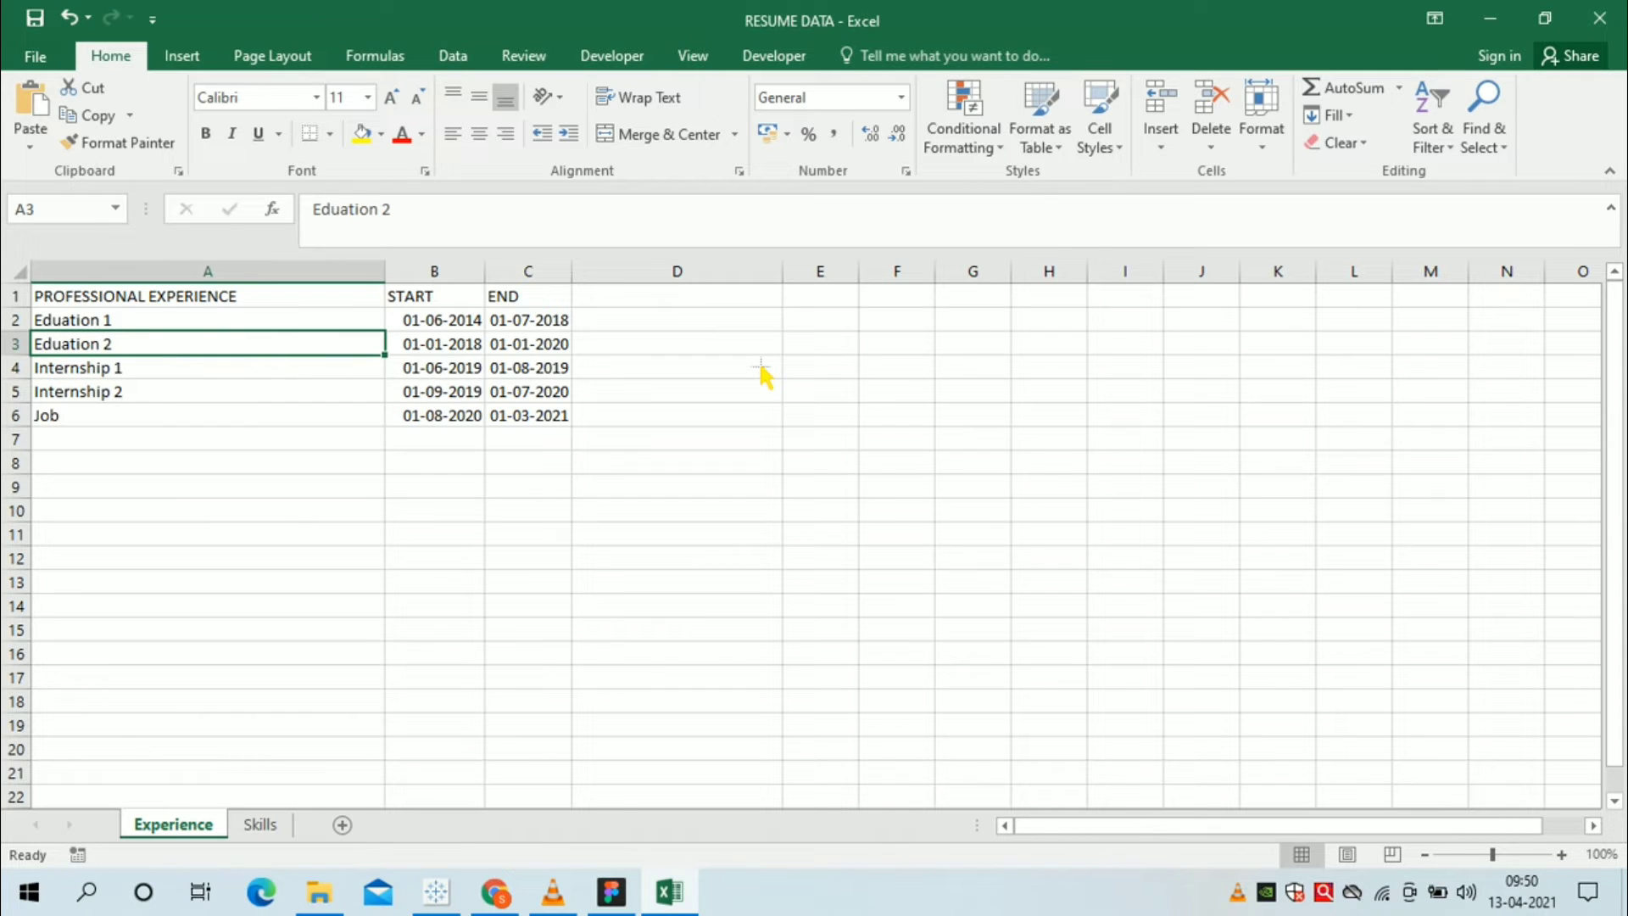
pyautogui.press('Right')
pyautogui.hotkey('shift', 'Right')
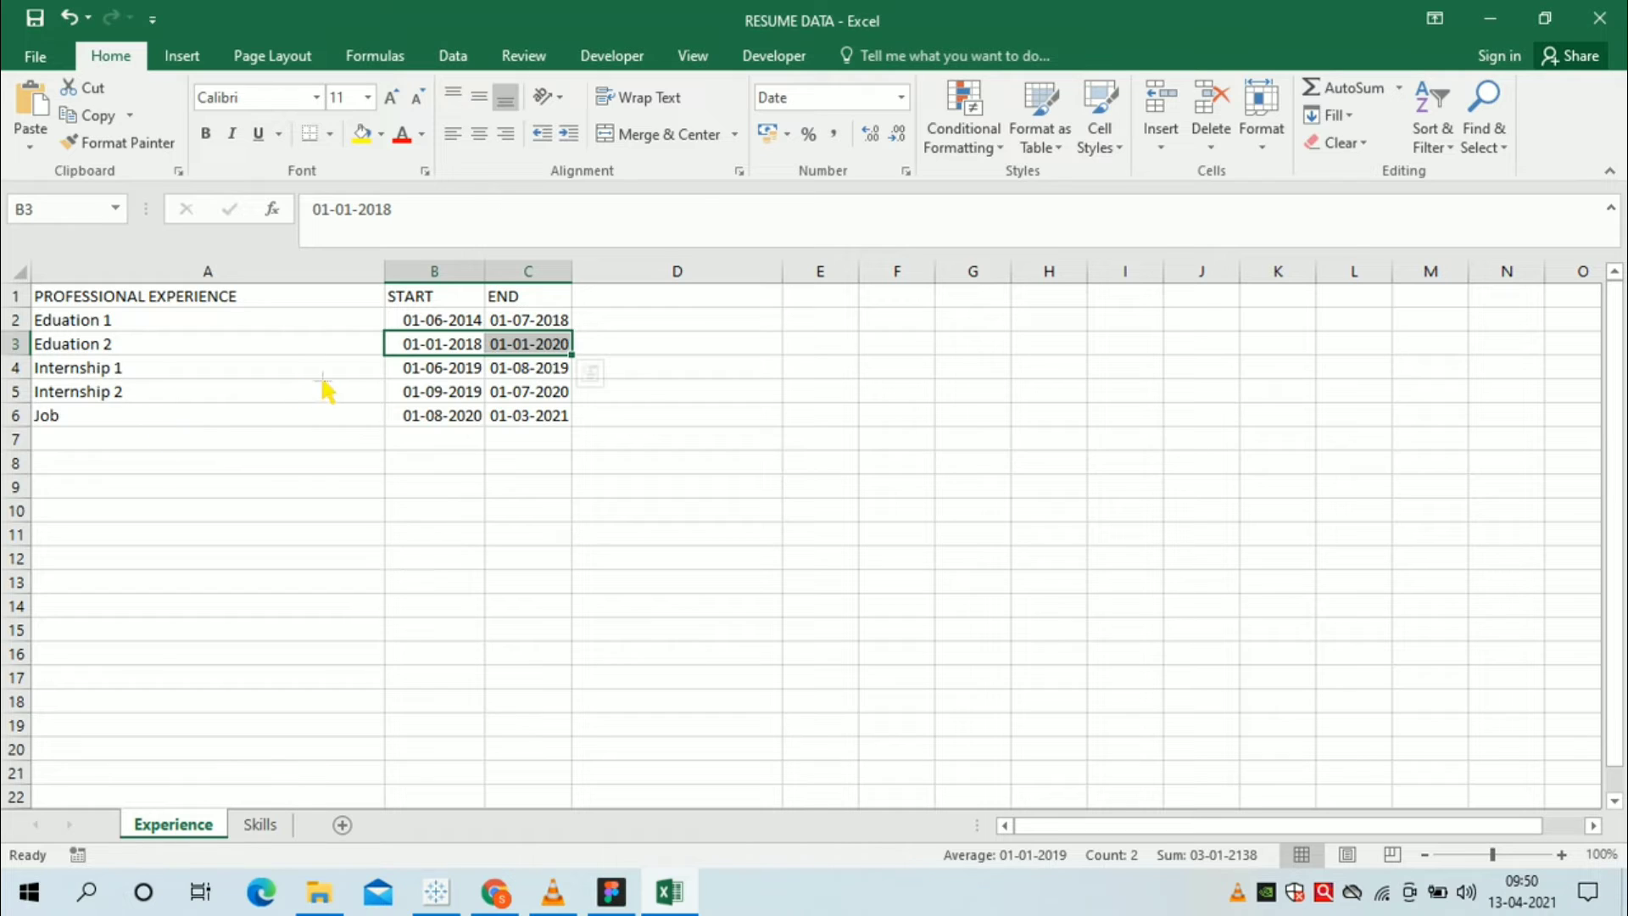
pyautogui.click(267, 424)
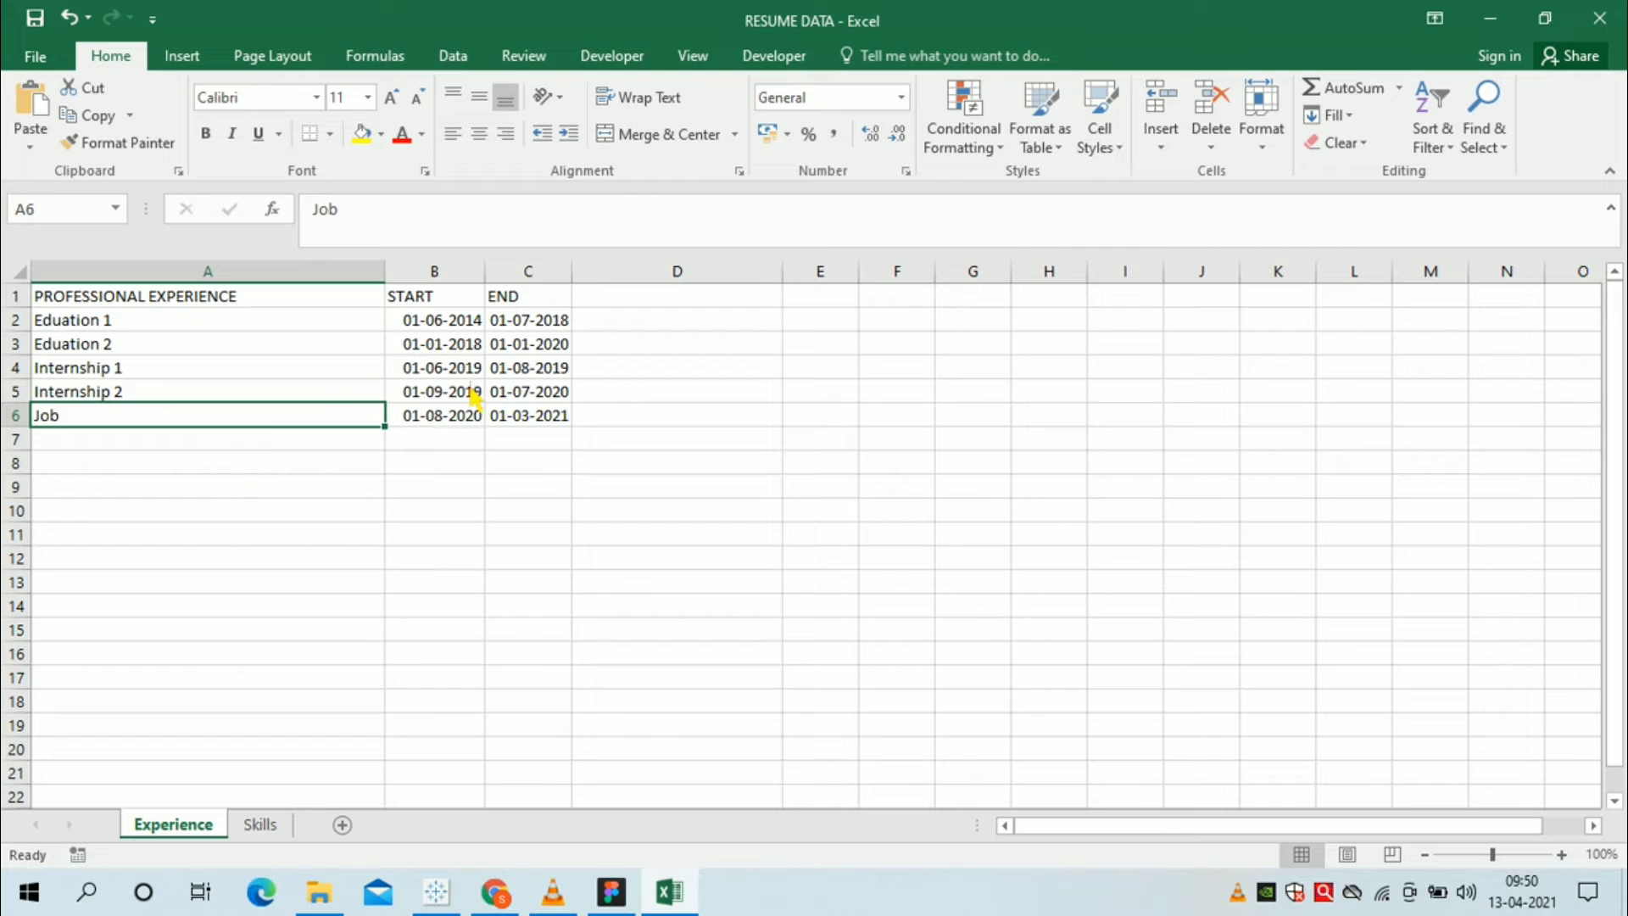
# - Check the PROFESSIONAL EXPERIENCE, START and END column headings on the Experience sheet
pyautogui.click(275, 305)
pyautogui.click(427, 306)
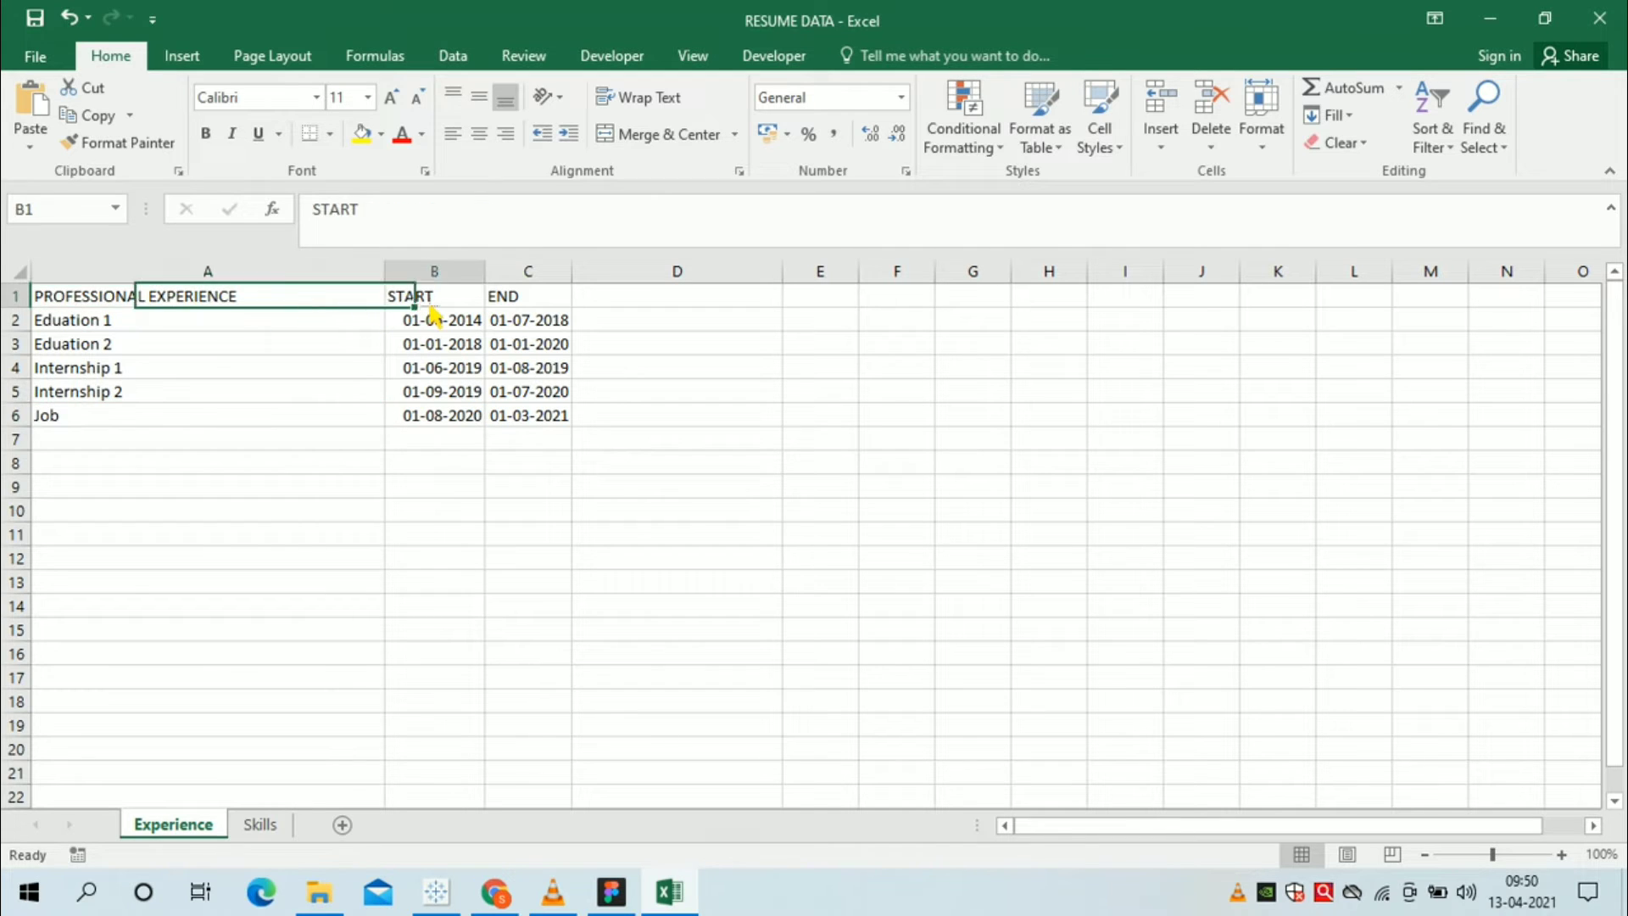
pyautogui.click(583, 306)
pyautogui.click(560, 302)
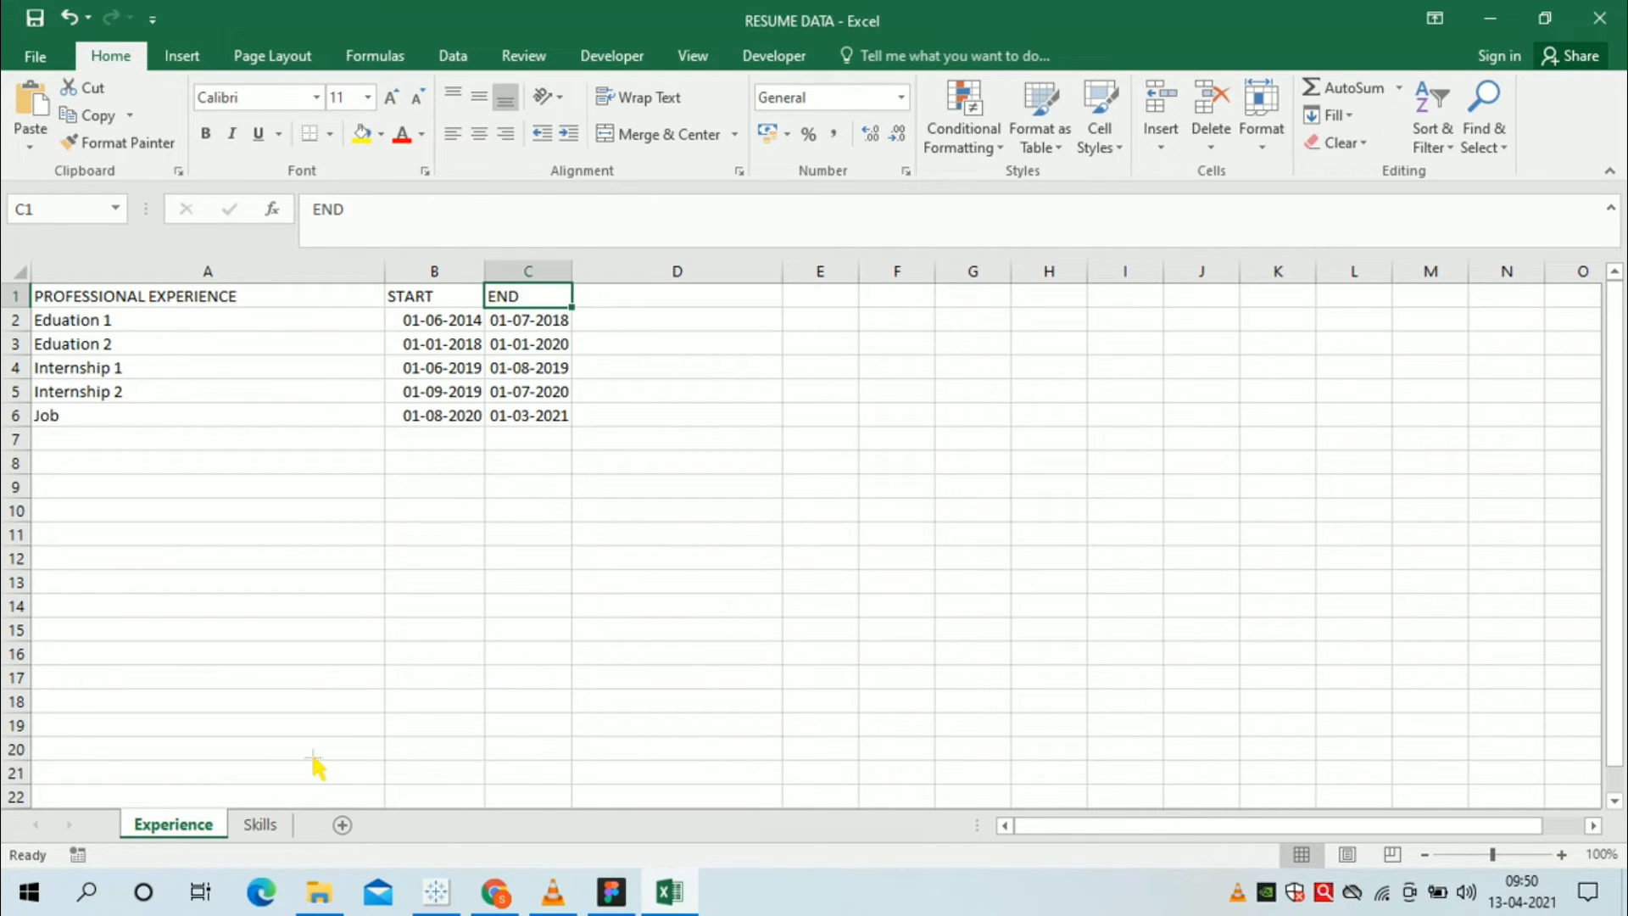
# - Examine the listed skills and their scores on the Skills sheet of the workbook
pyautogui.click(263, 826)
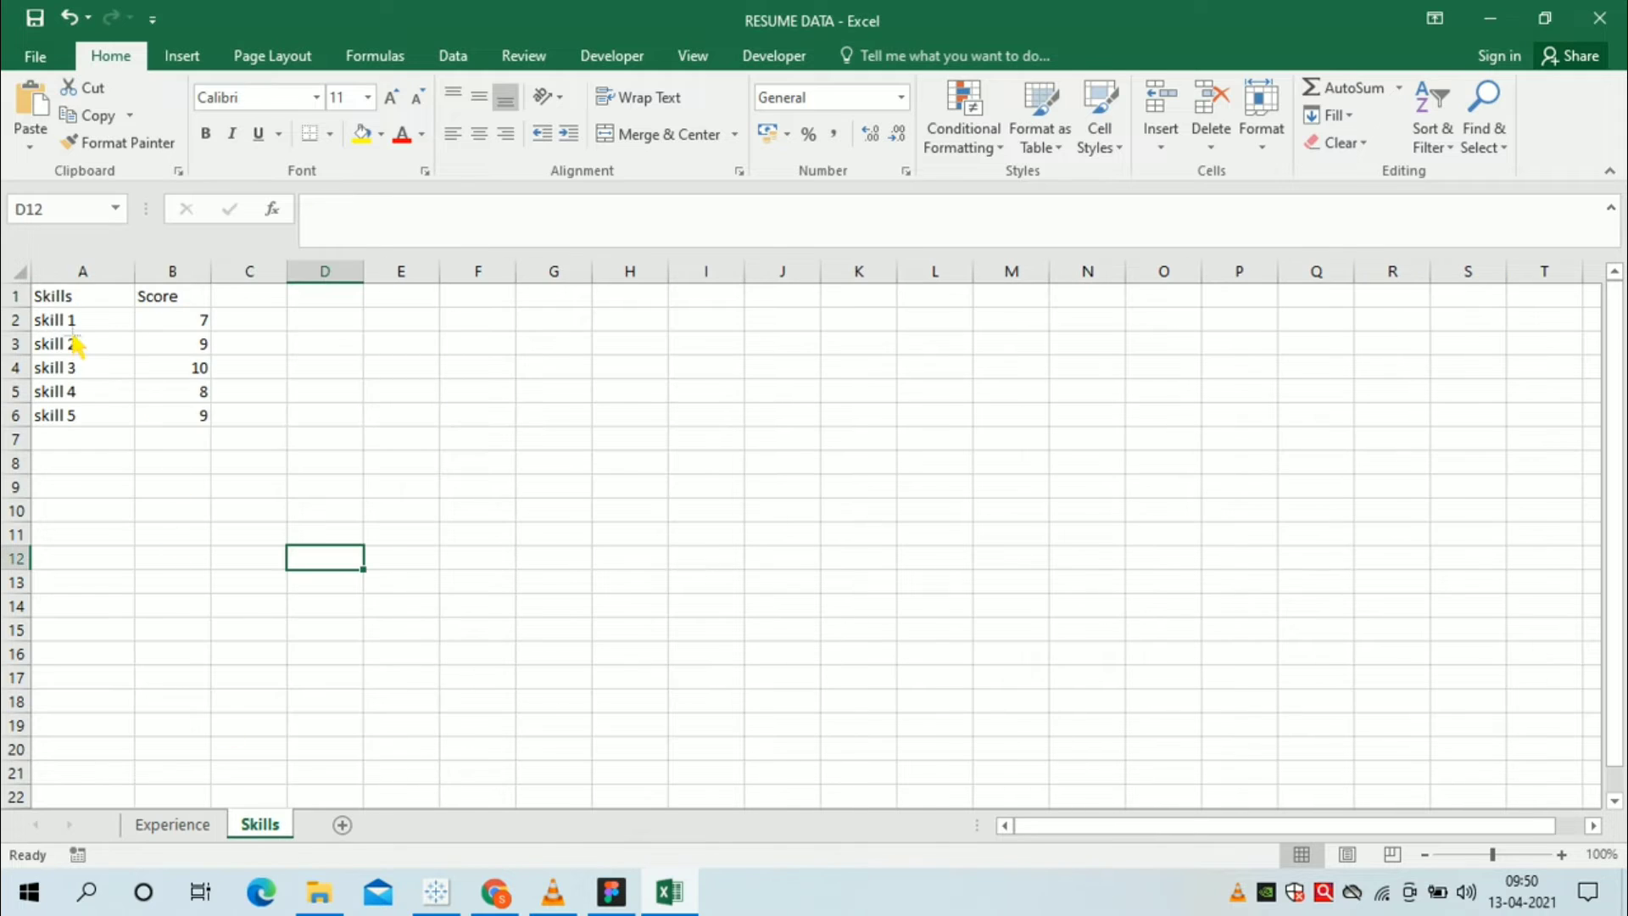
pyautogui.click(112, 305)
pyautogui.click(113, 324)
pyautogui.moveTo(115, 352); pyautogui.dragTo(121, 371)
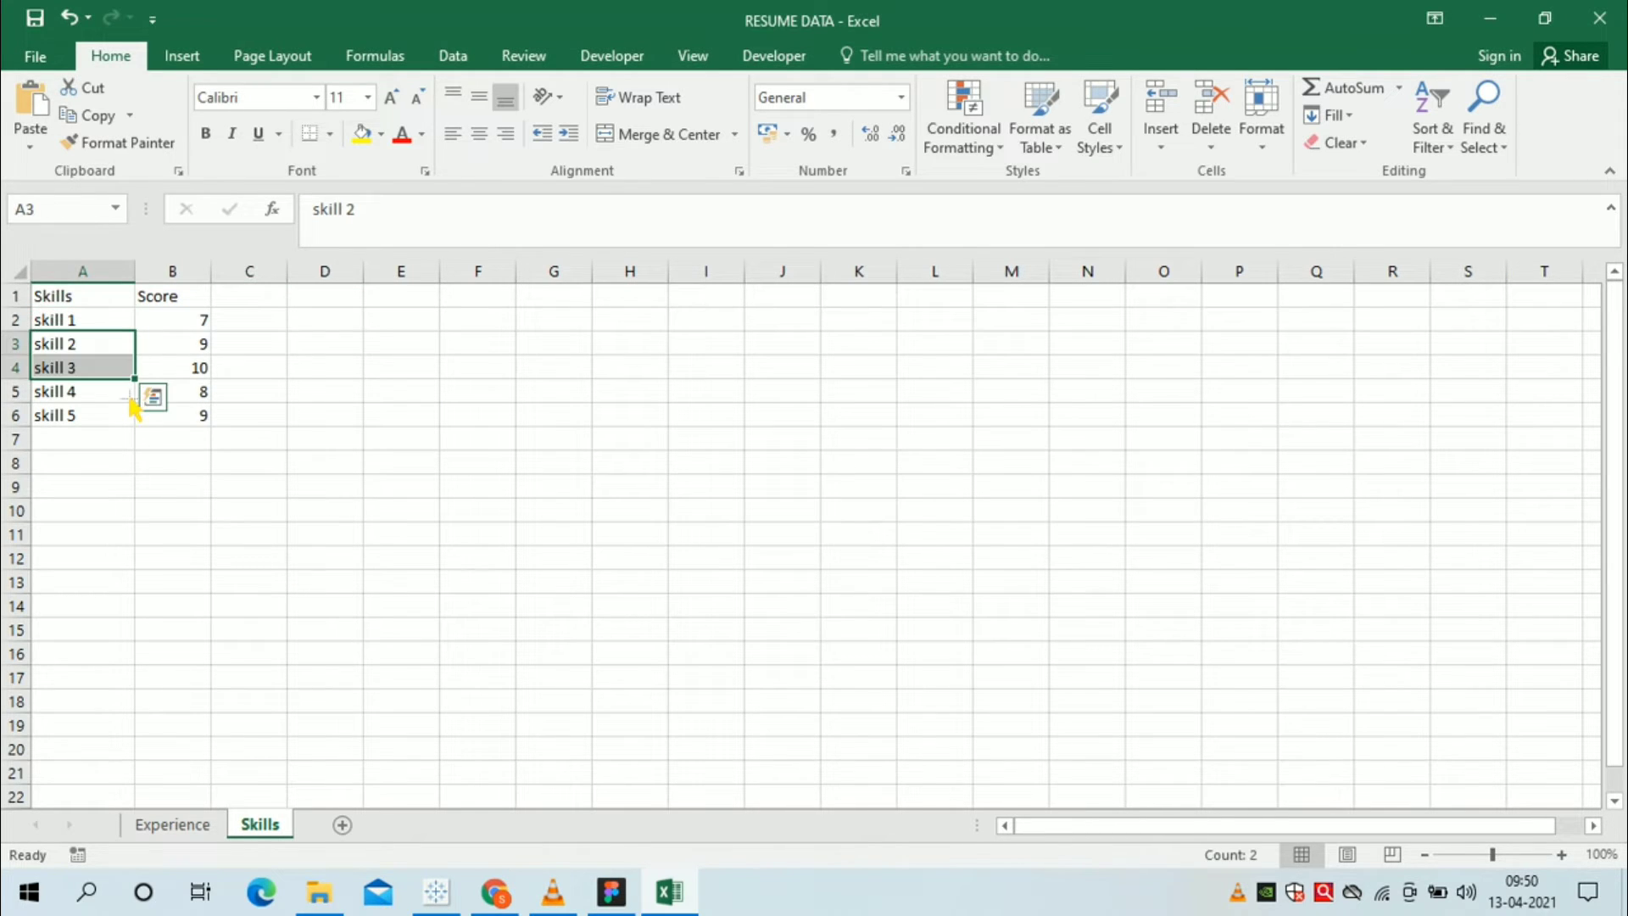
pyautogui.click(130, 420)
pyautogui.click(122, 392)
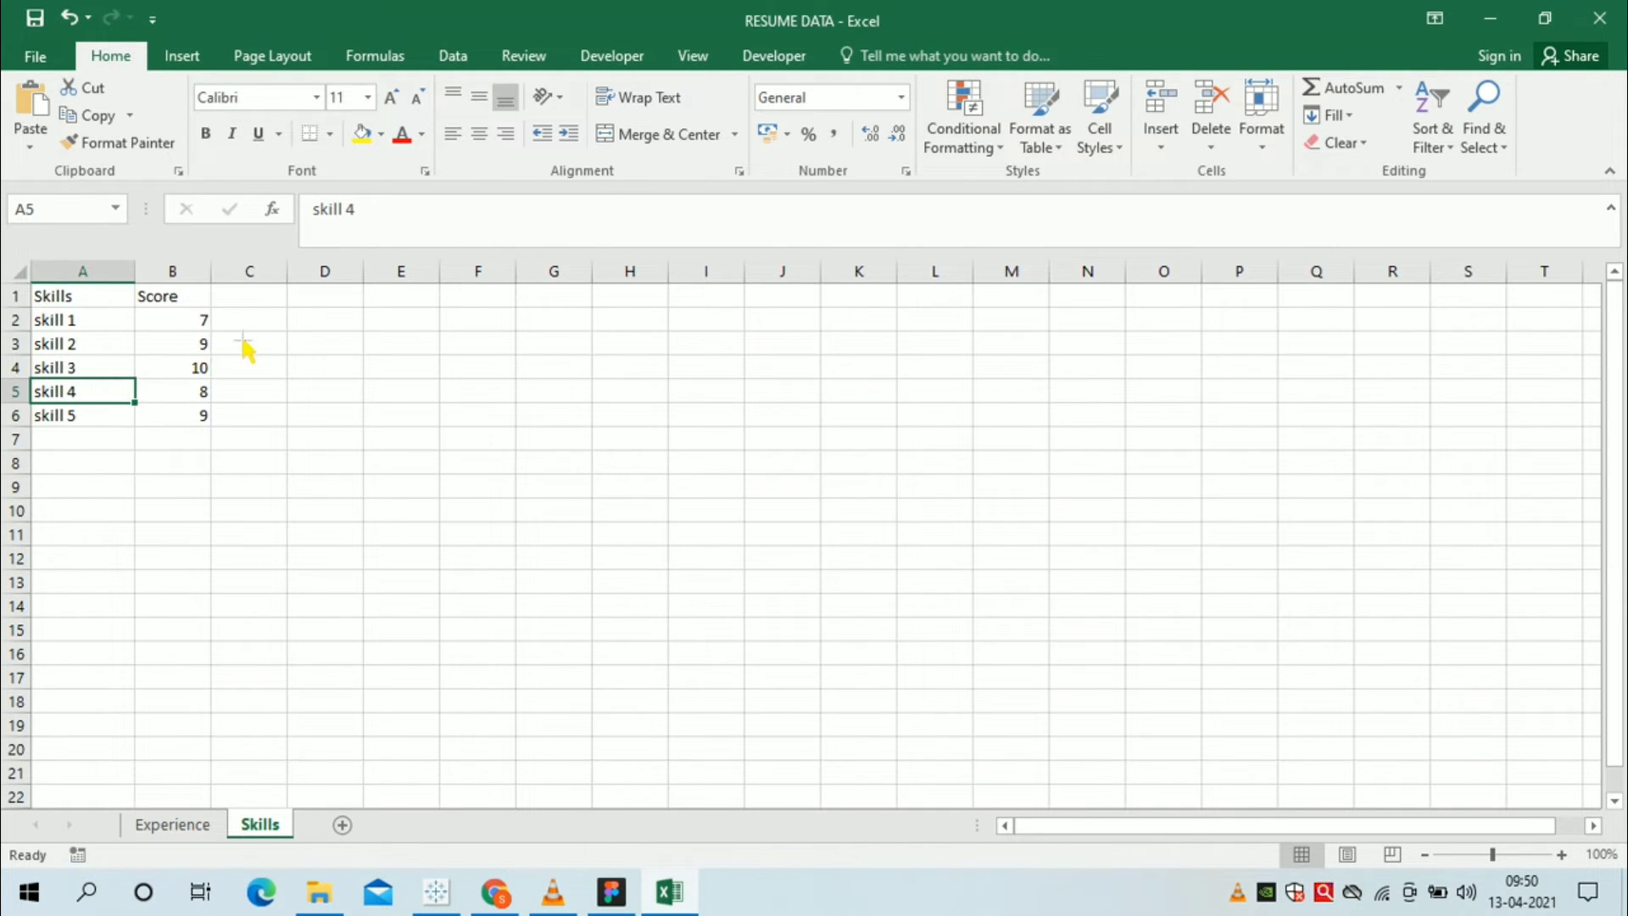
pyautogui.click(189, 304)
pyautogui.click(188, 326)
pyautogui.click(193, 347)
pyautogui.click(200, 371)
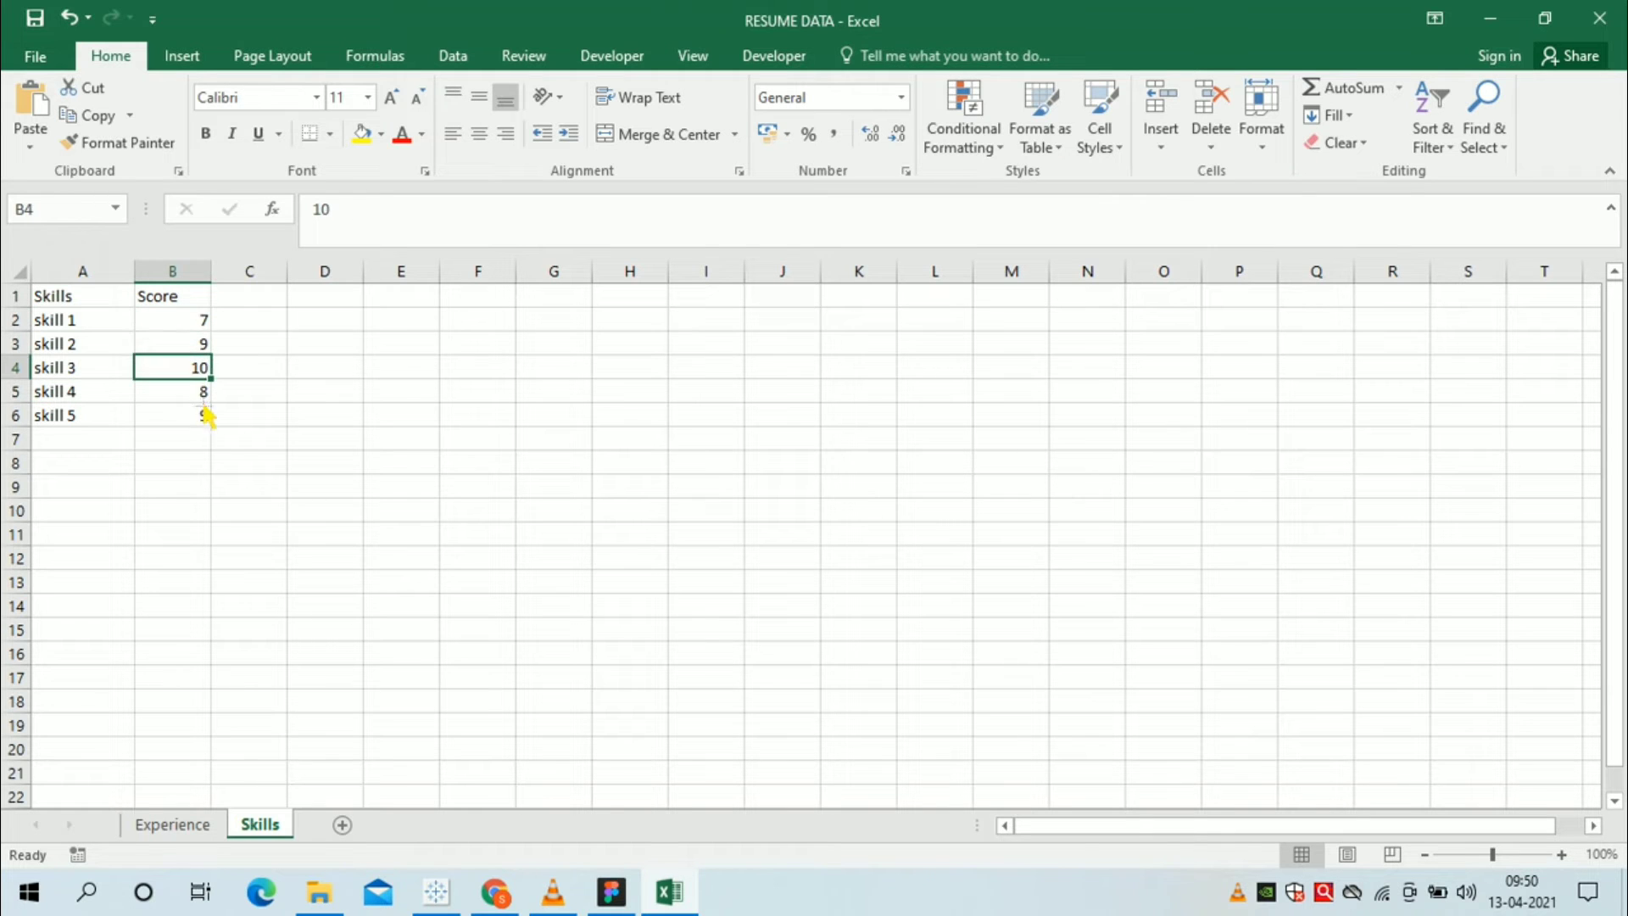
pyautogui.moveTo(204, 397); pyautogui.dragTo(207, 420)
pyautogui.click(208, 422)
pyautogui.moveTo(339, 441); pyautogui.dragTo(408, 467)
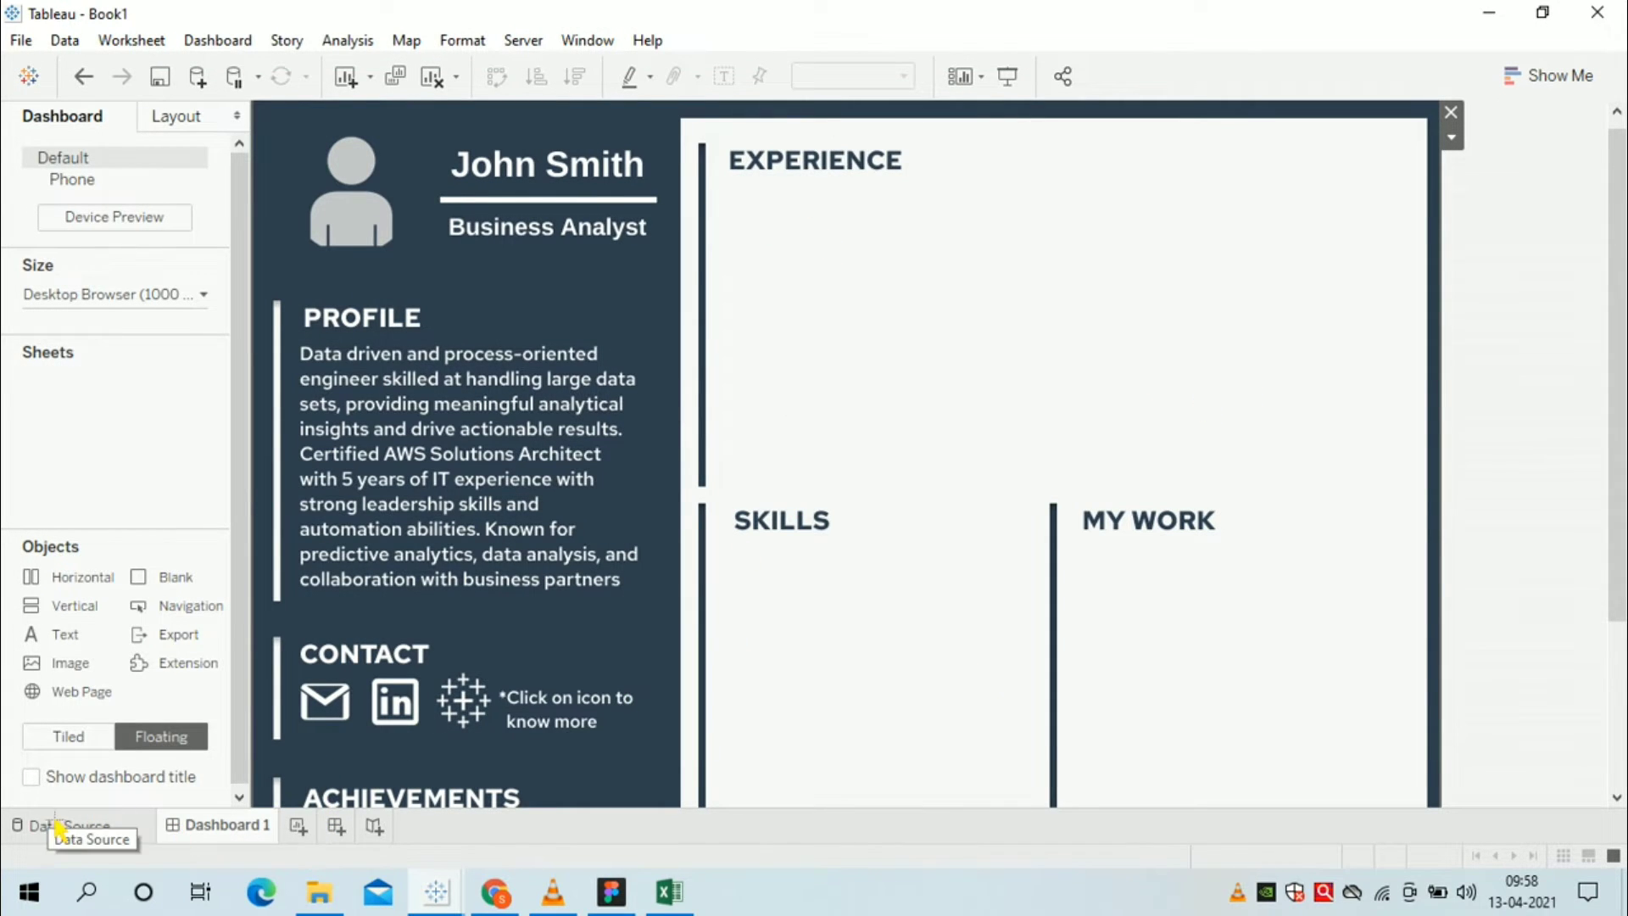
# - In Tableau, connect to the RESUME DATA Excel workbook and add its Experience sheet to the data source
pyautogui.click(84, 831)
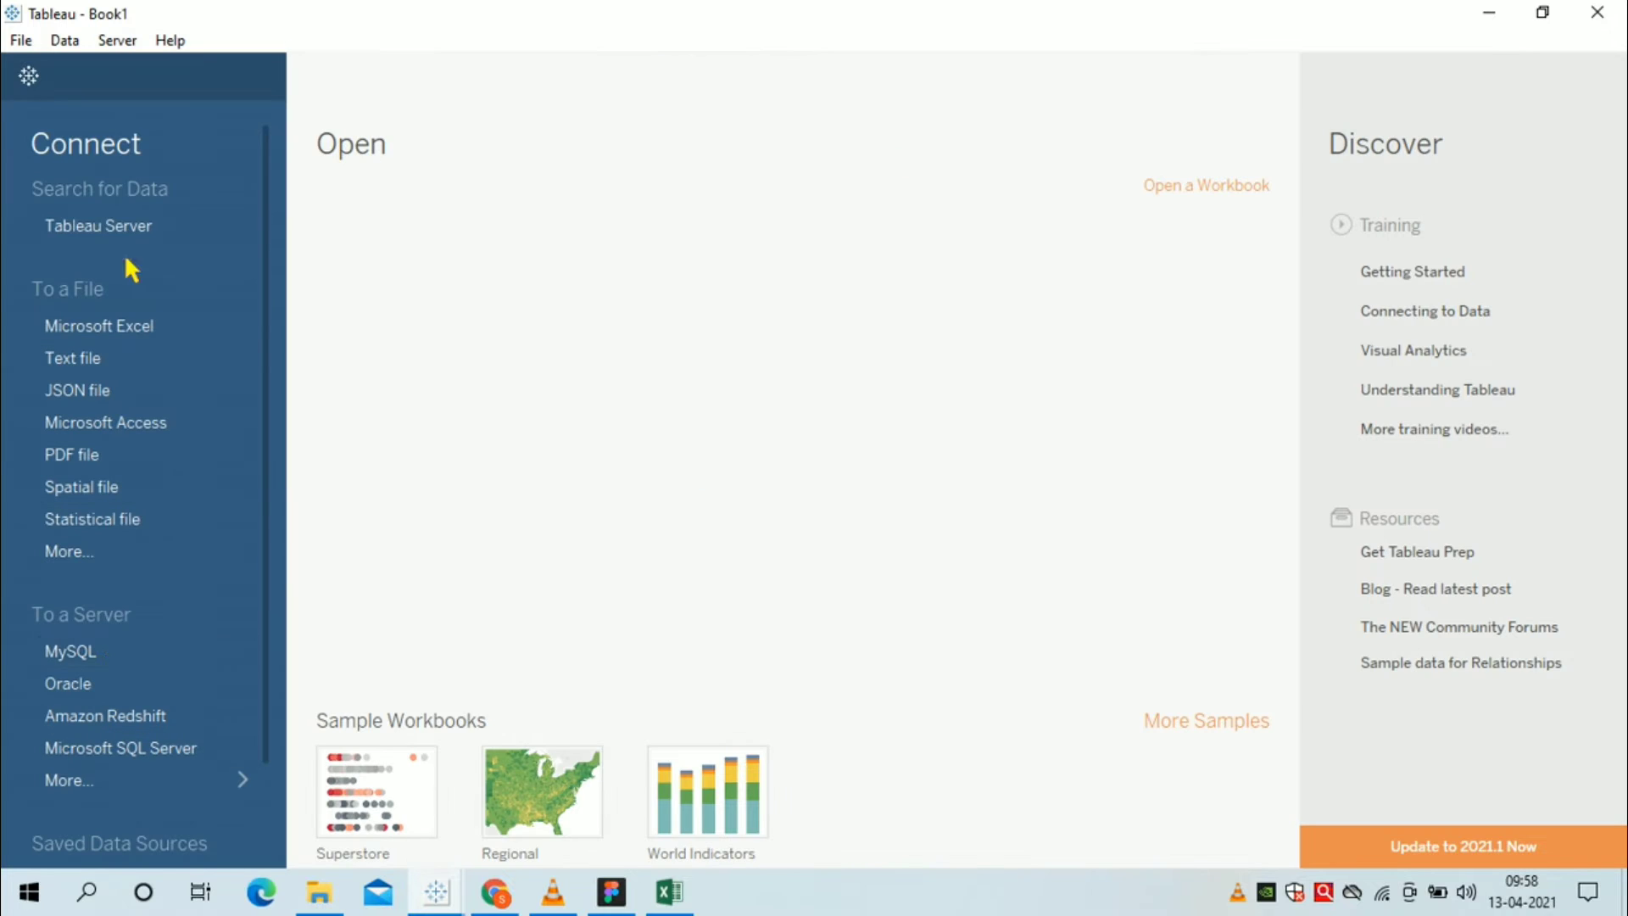
pyautogui.click(125, 330)
pyautogui.doubleClick(370, 214)
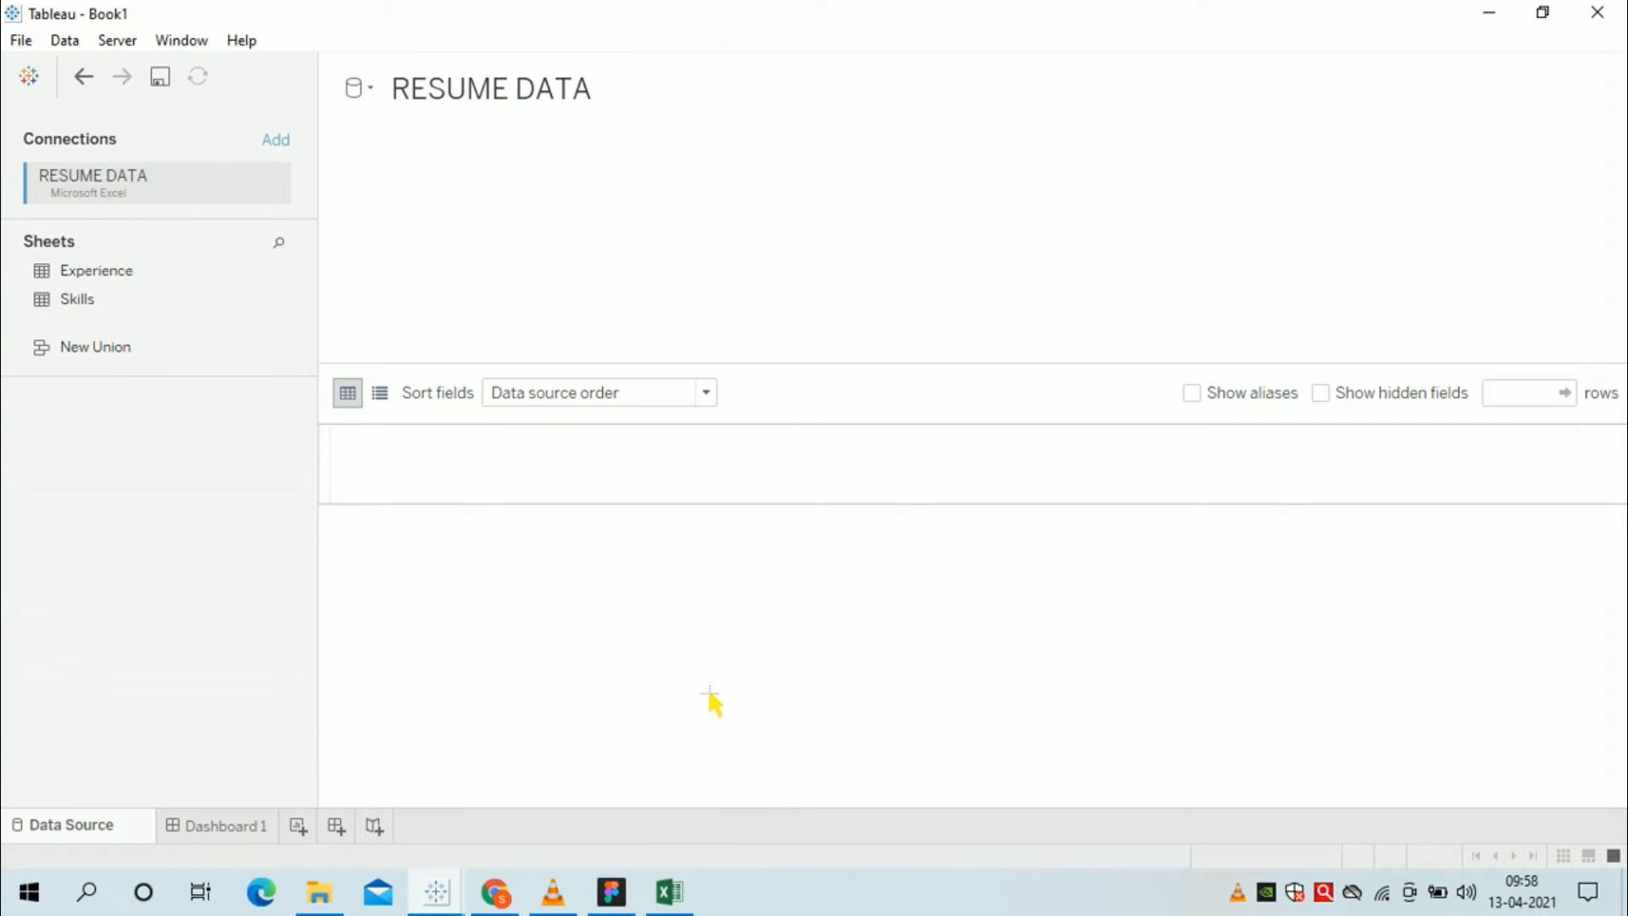
pyautogui.moveTo(159, 273); pyautogui.dragTo(487, 233)
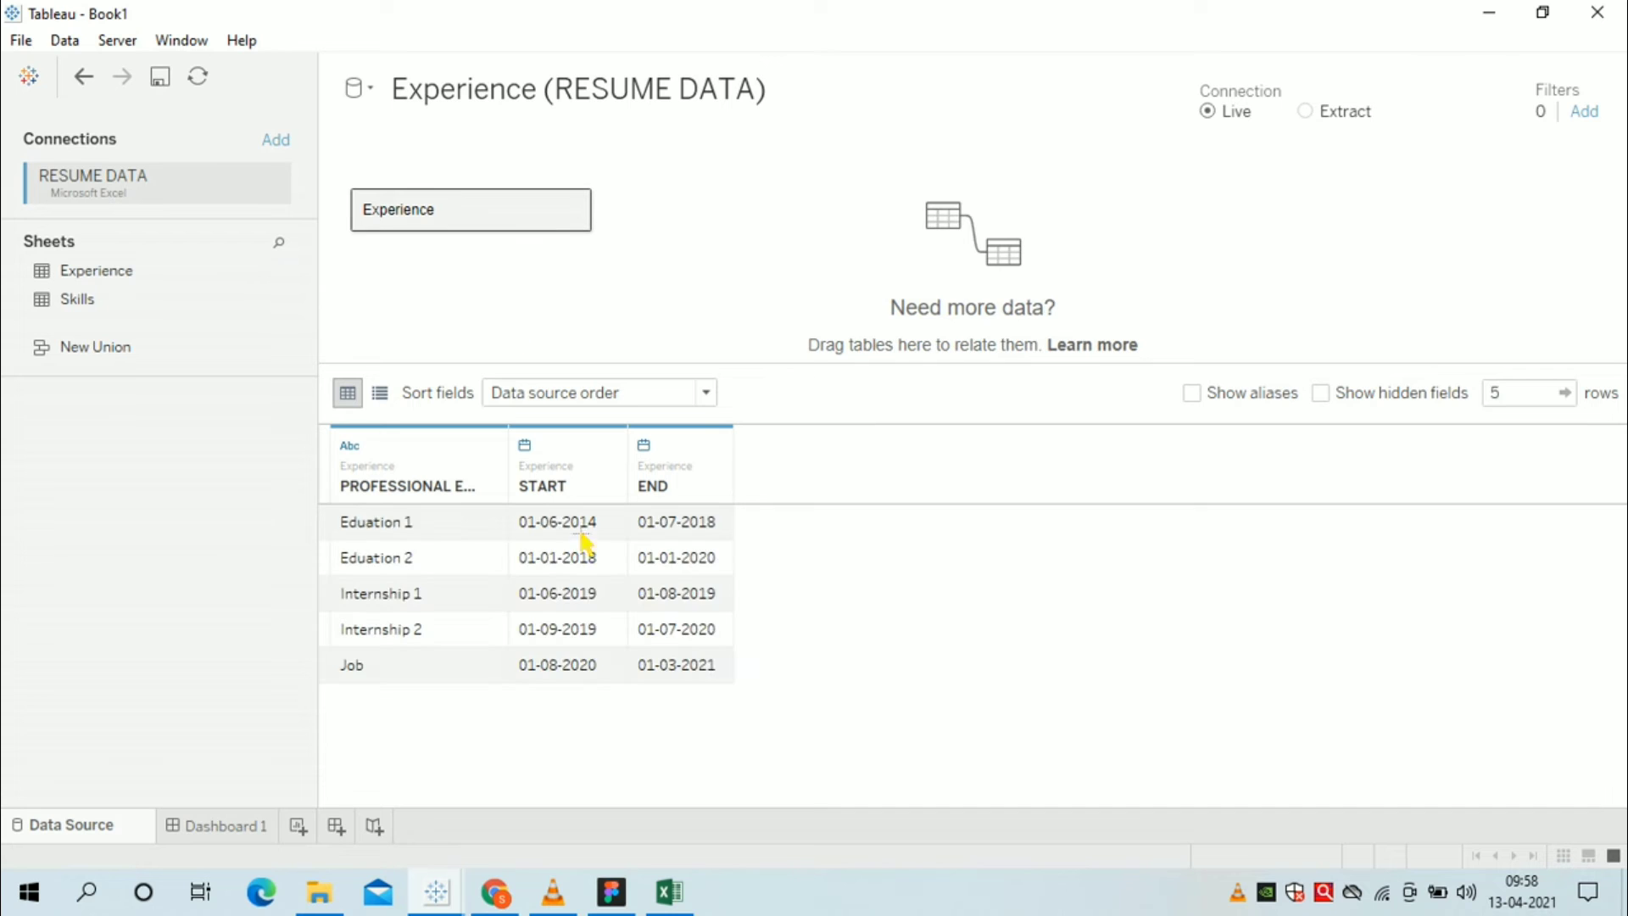
# - Add a new worksheet and start a calculated field named DURATION
pyautogui.click(246, 829)
pyautogui.click(297, 827)
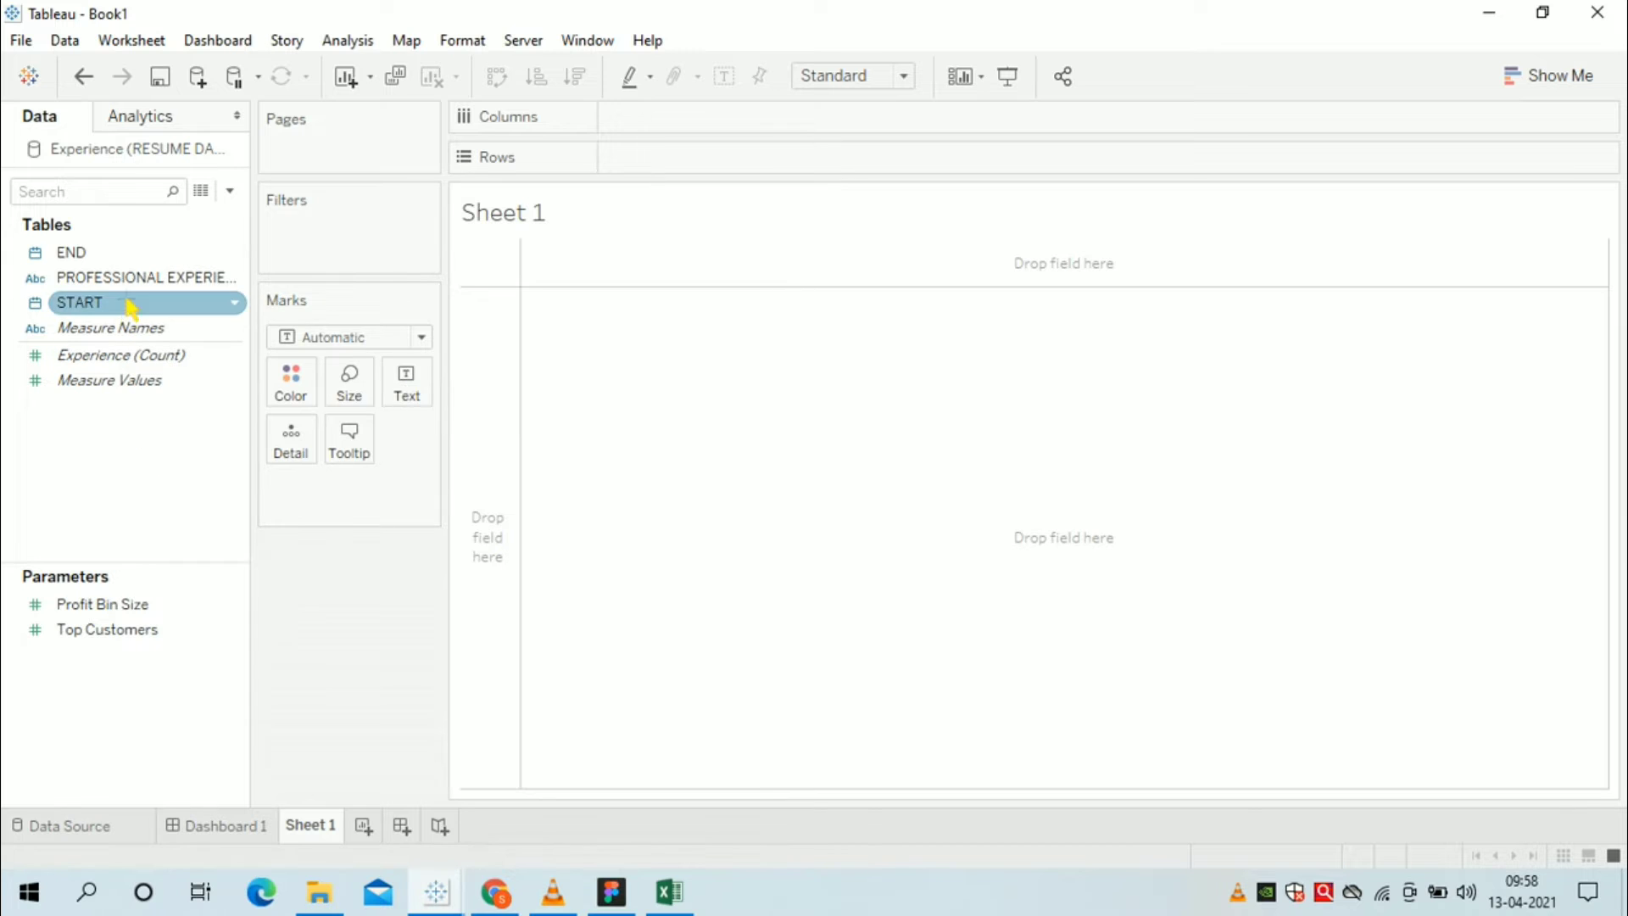
pyautogui.click(230, 191)
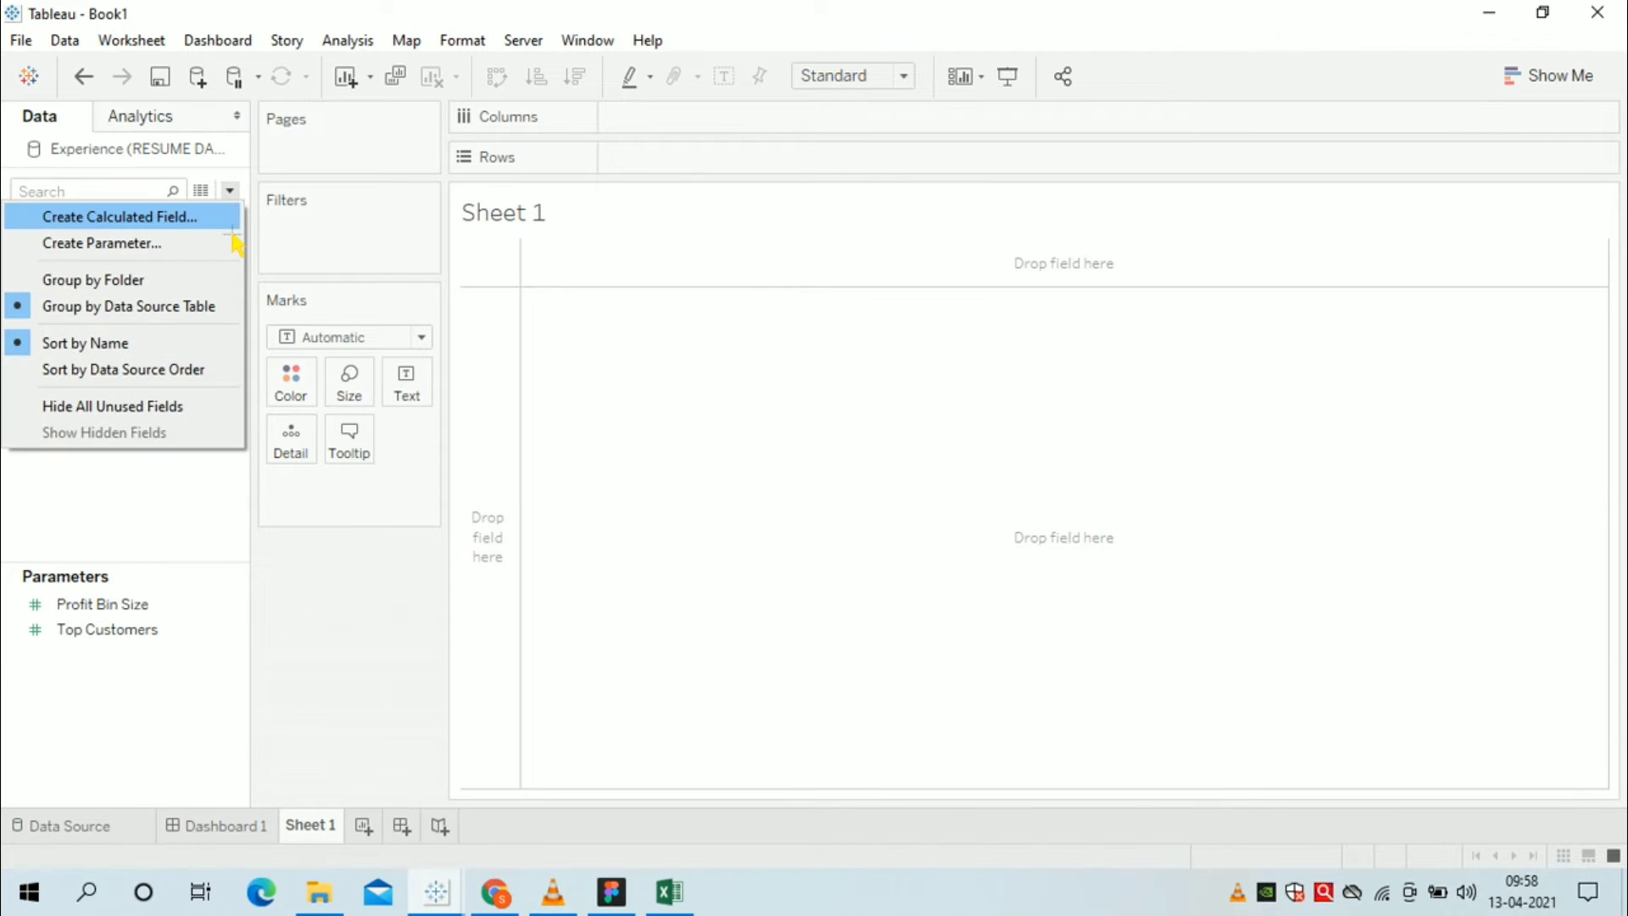
pyautogui.click(236, 241)
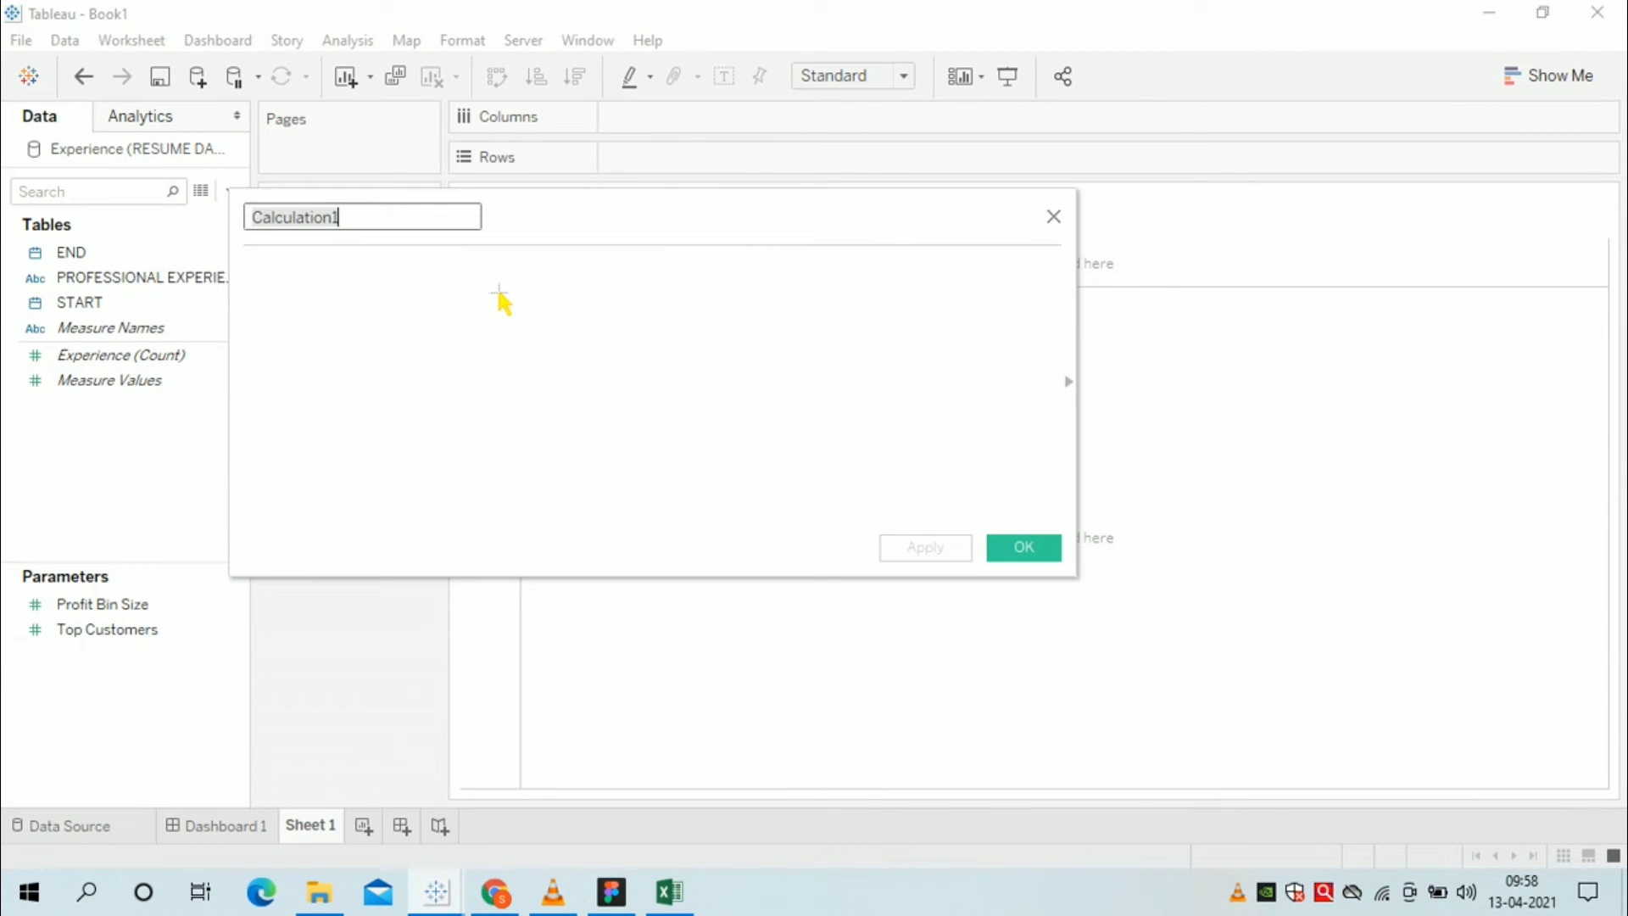
pyautogui.write('DURATION')
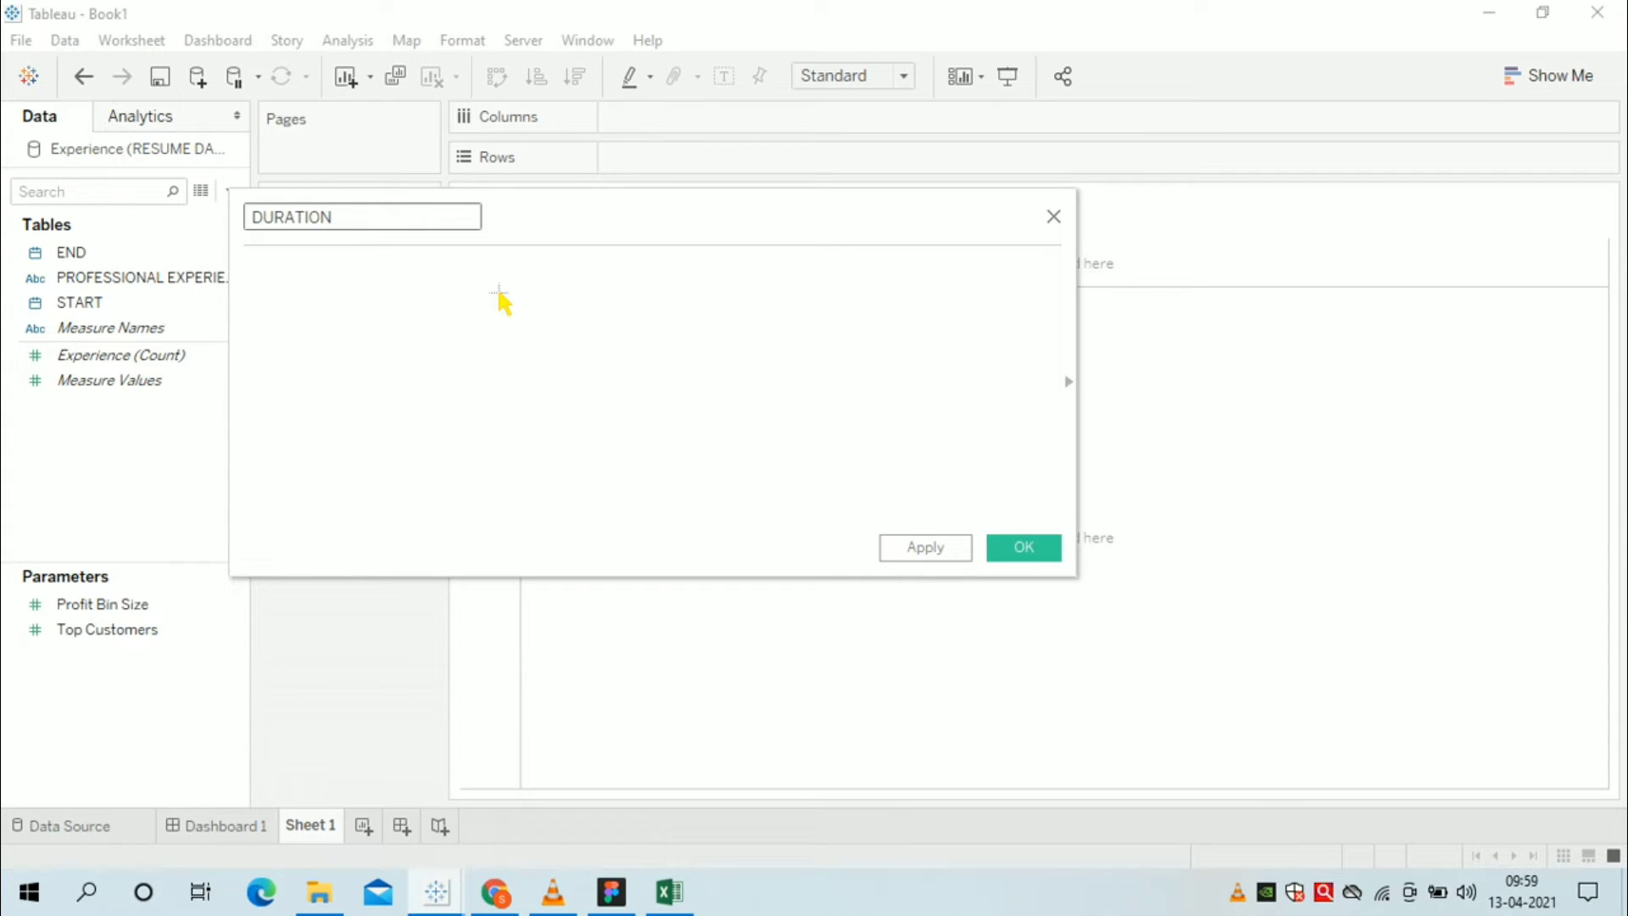
# - Define the DURATION field with the formula [END]-[START] and save it
pyautogui.click(500, 297)
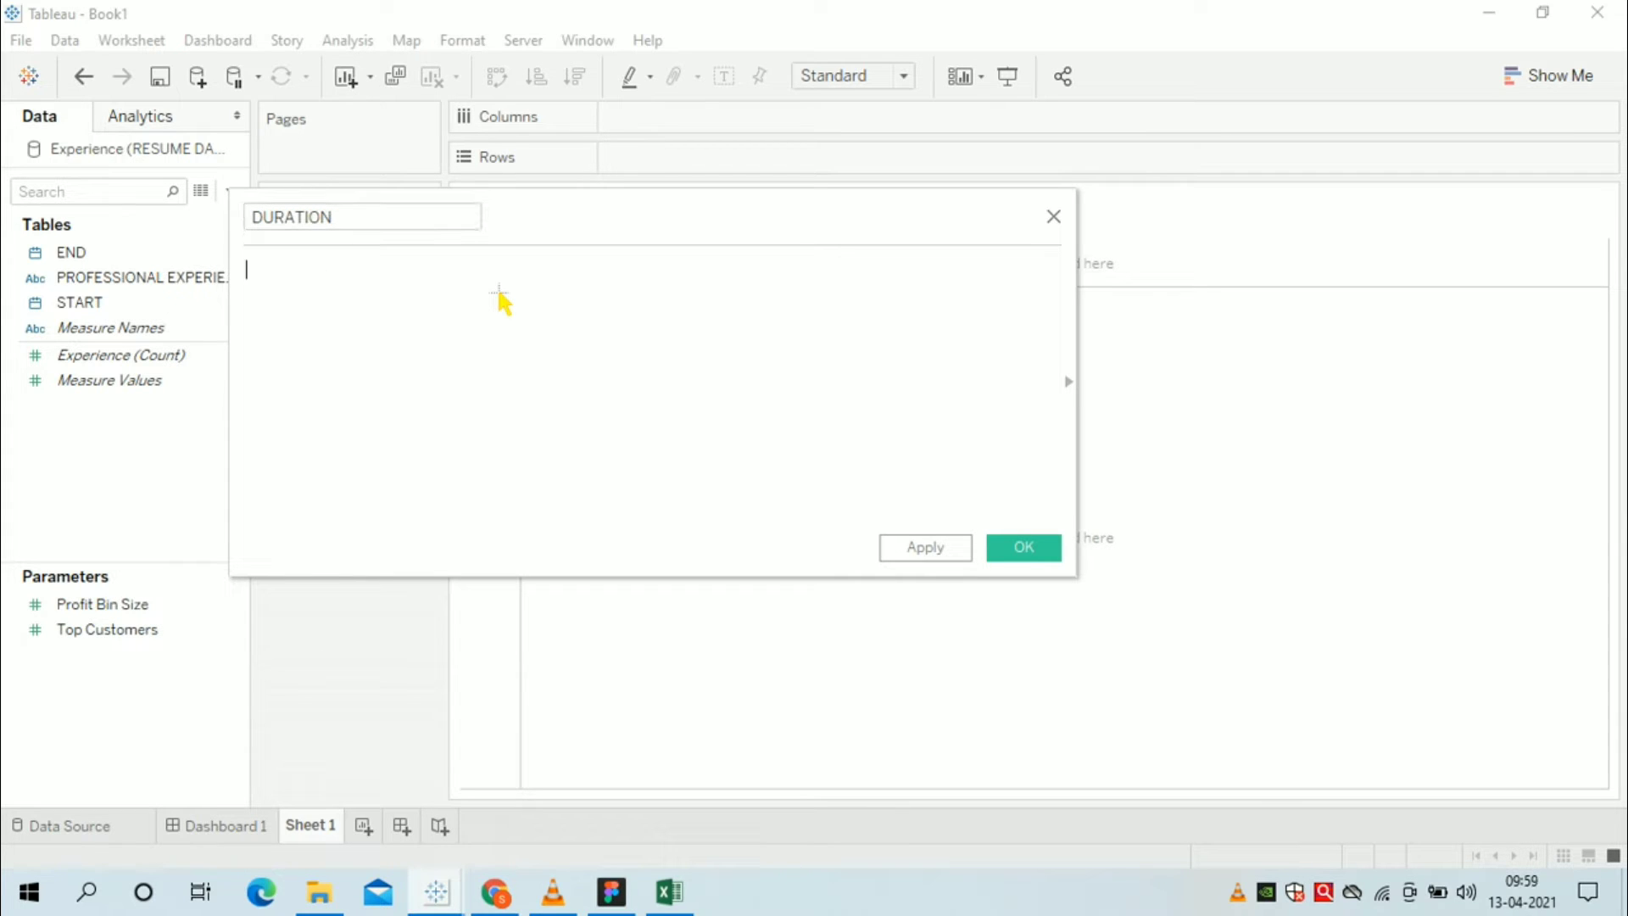
pyautogui.write('E')
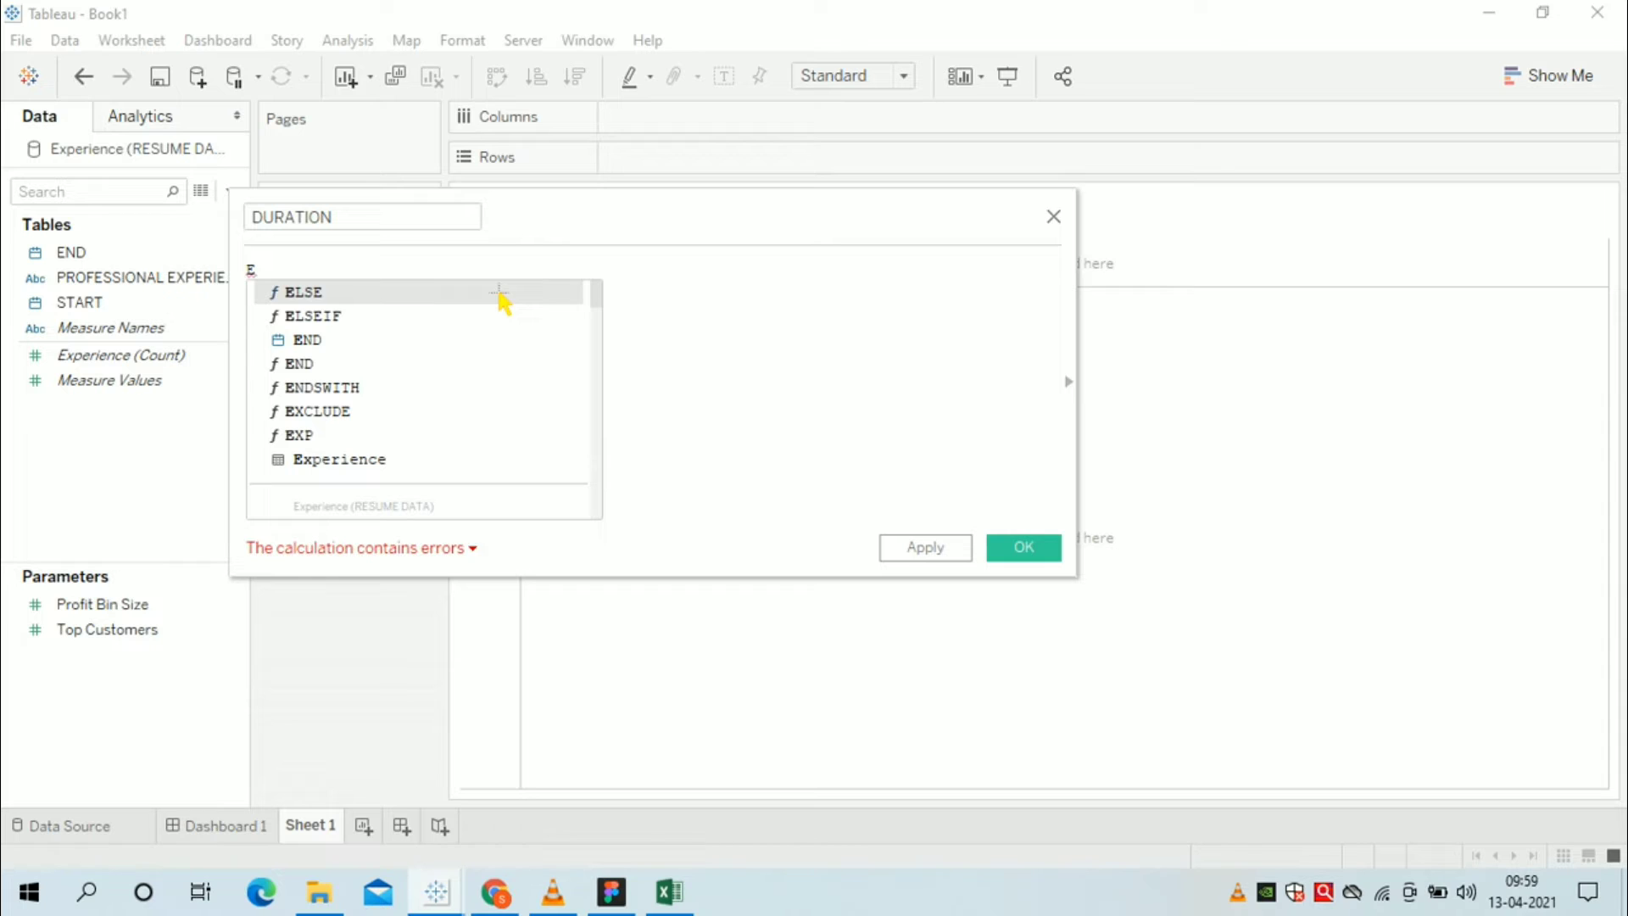
pyautogui.press('Down')
pyautogui.press('Down')
pyautogui.press('Return')
pyautogui.write('-')
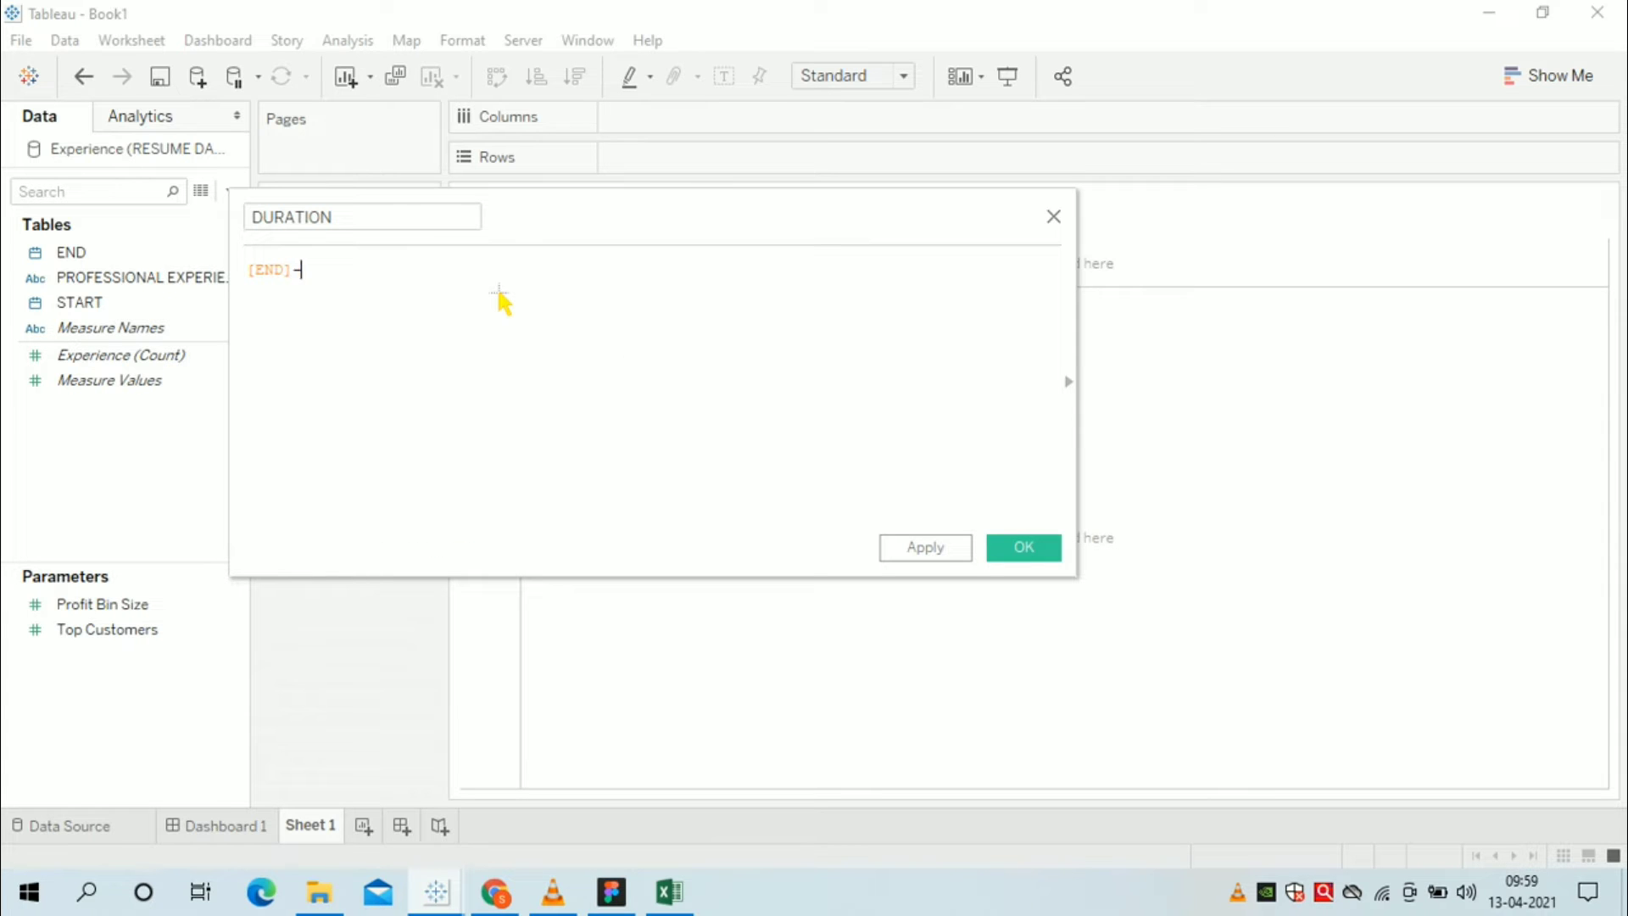
pyautogui.write('[START')
pyautogui.press('Return')
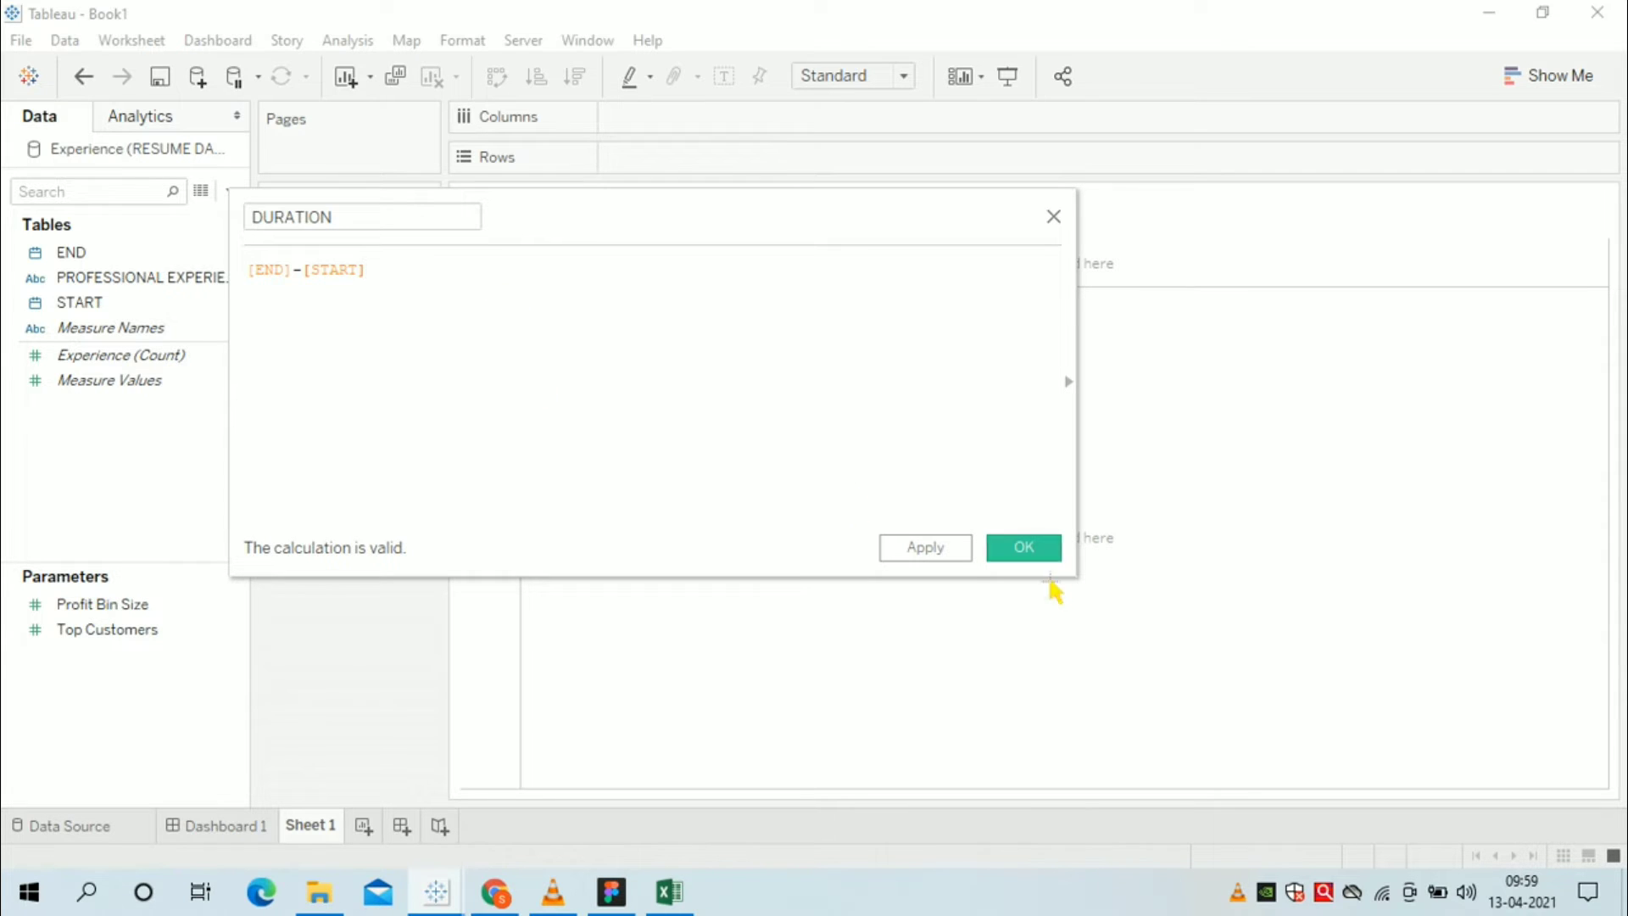
pyautogui.click(946, 558)
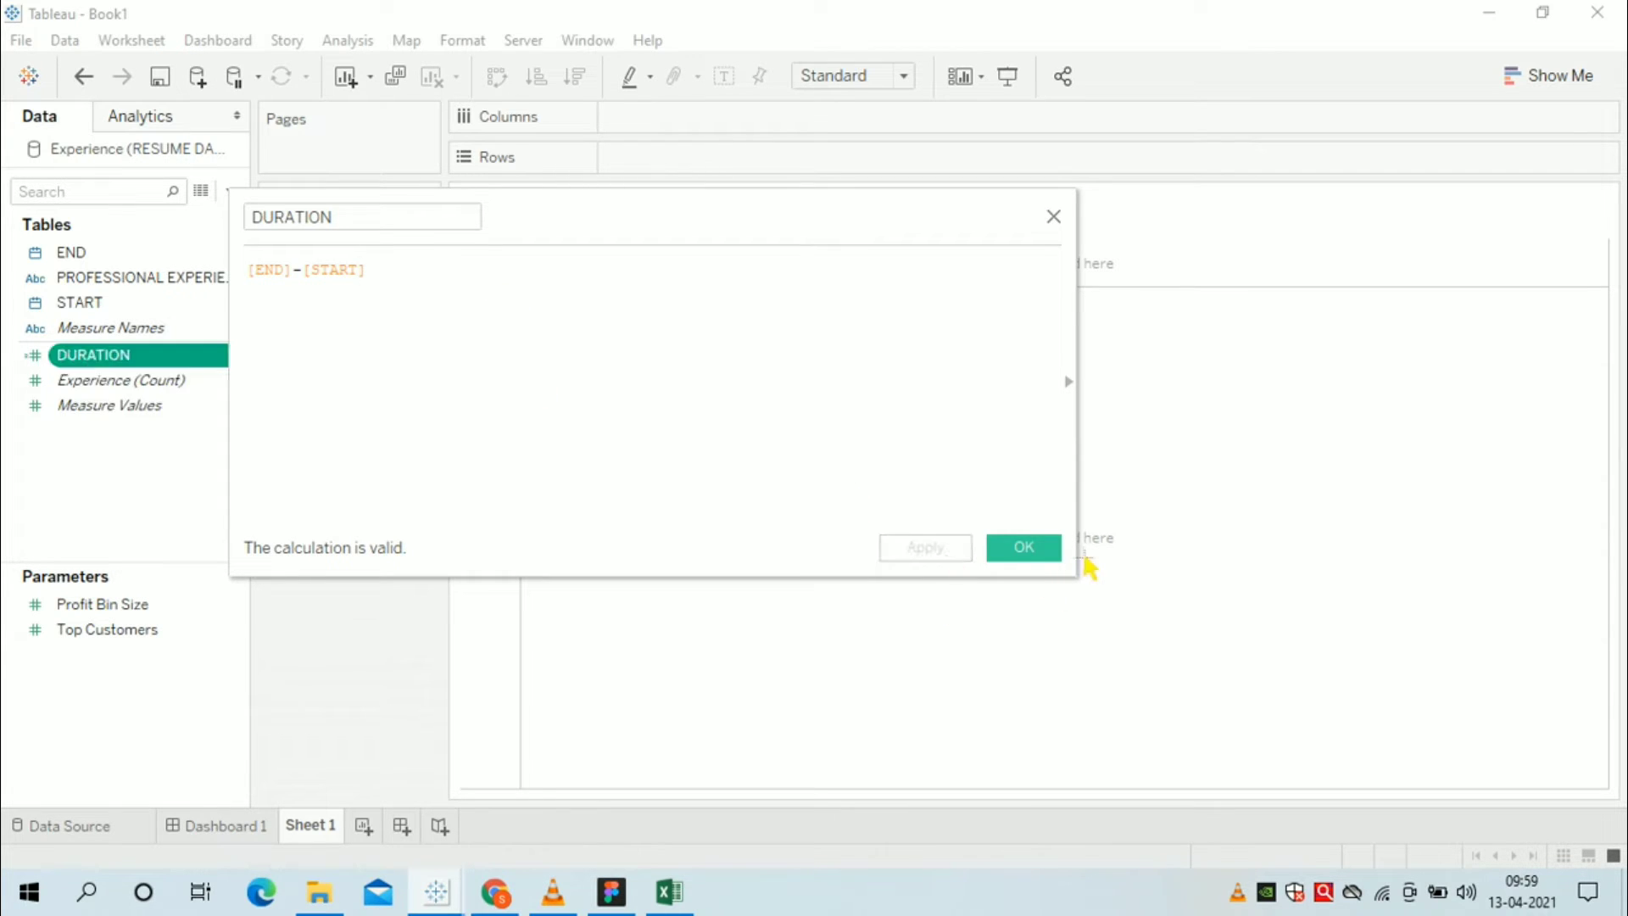
pyautogui.click(1025, 547)
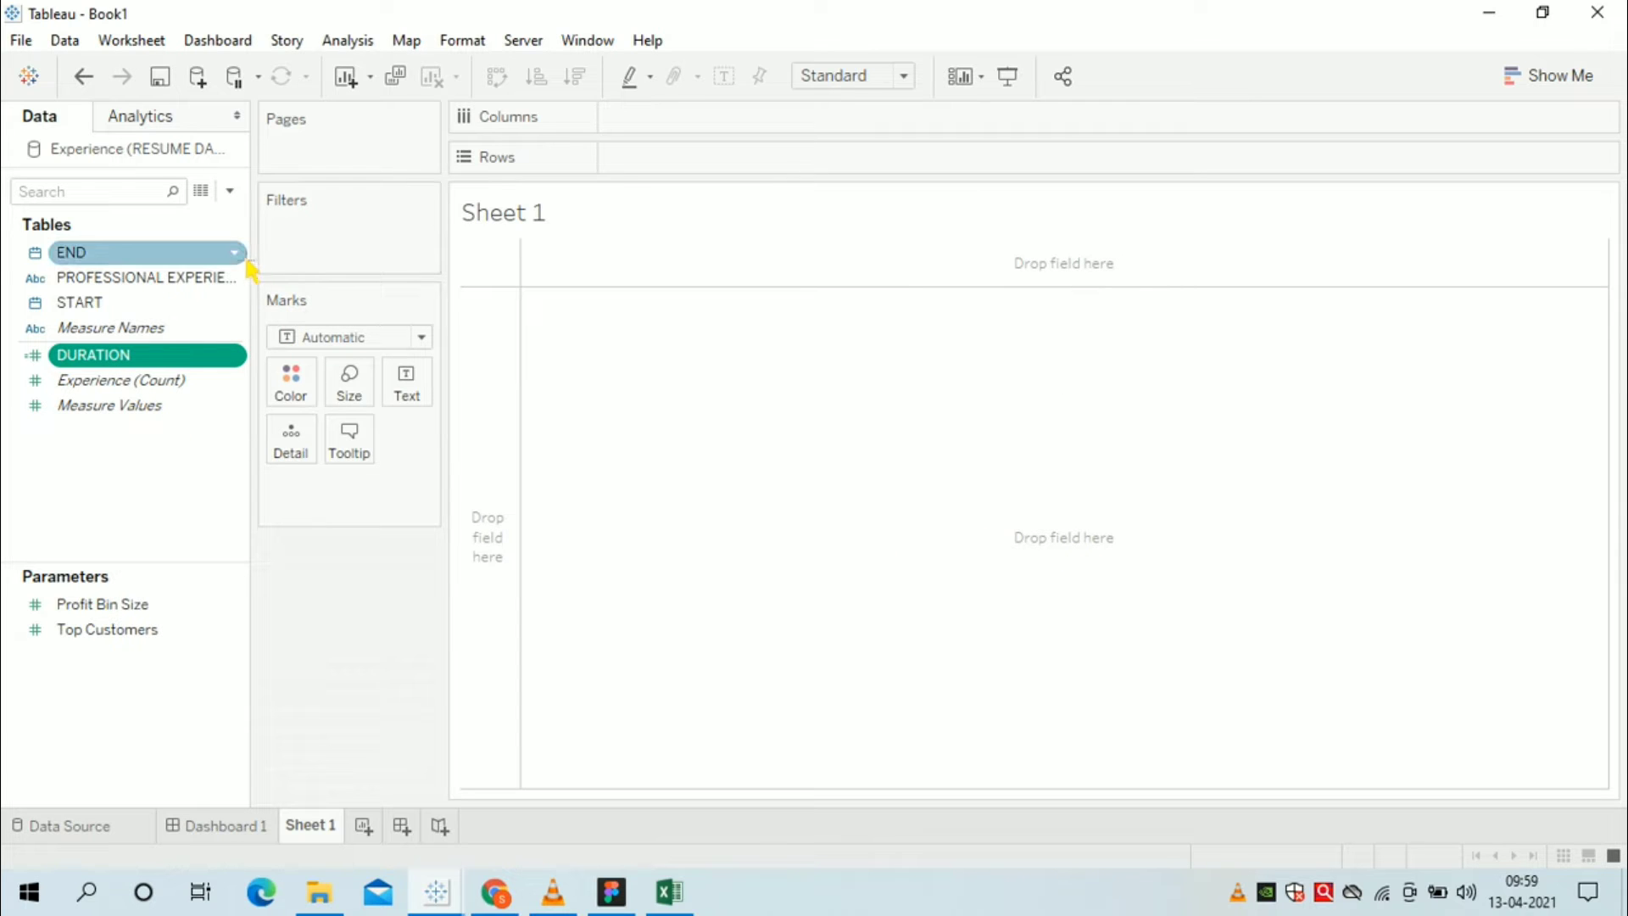
# - Place PROFESSIONAL EXPERIENCE on Rows and START on Columns as a continuous month with year
pyautogui.moveTo(179, 292); pyautogui.dragTo(733, 173)
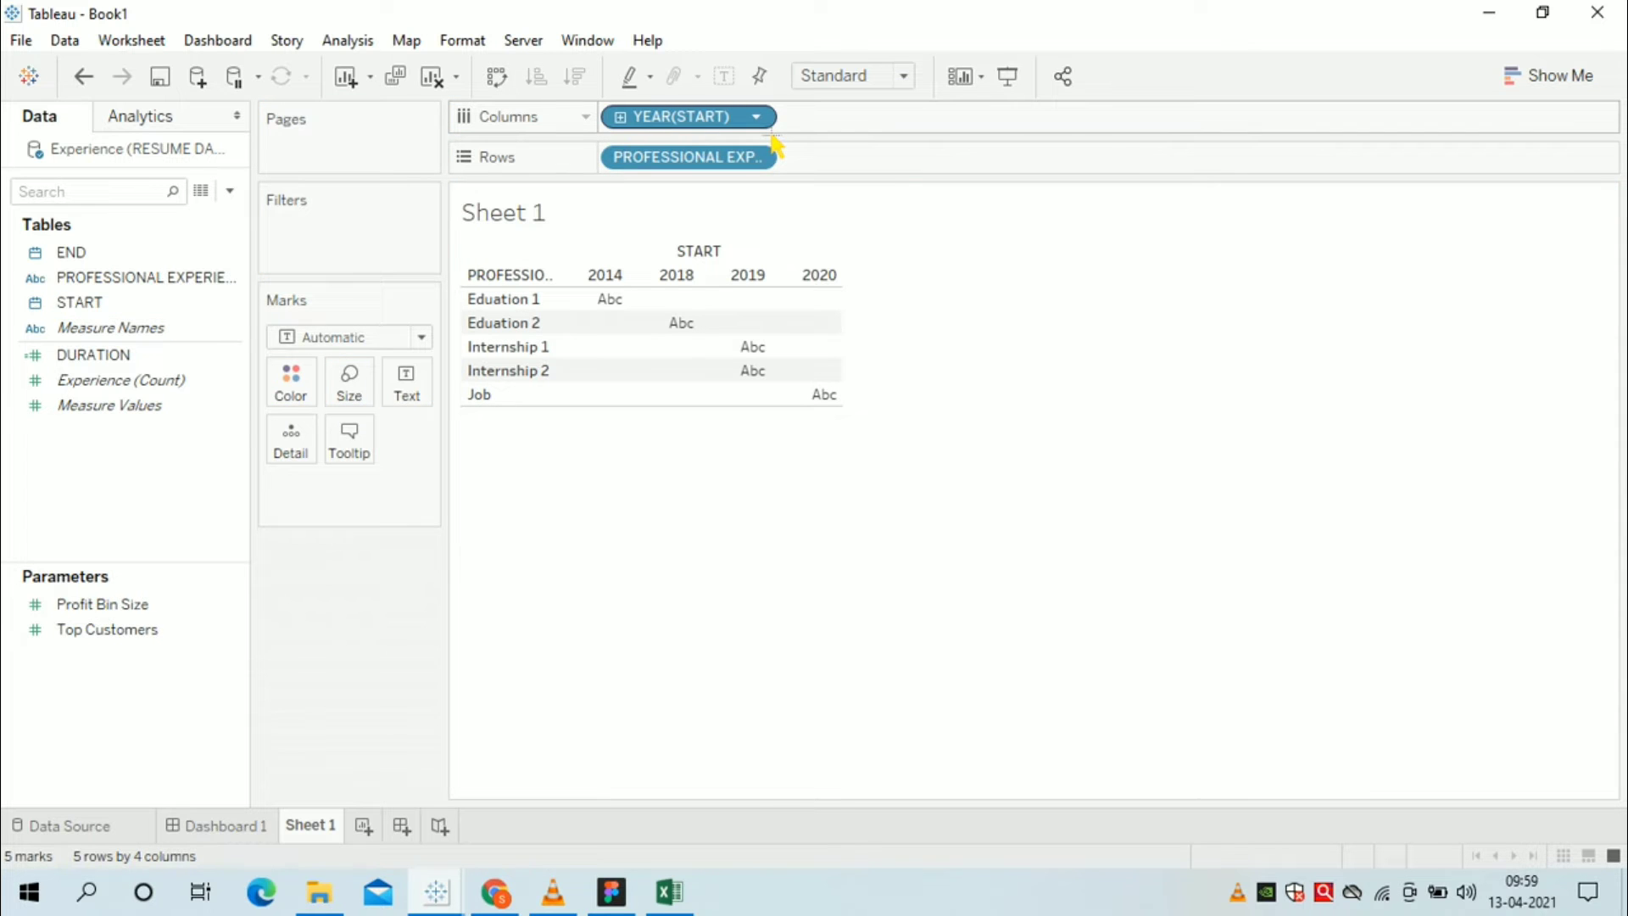
pyautogui.click(754, 116)
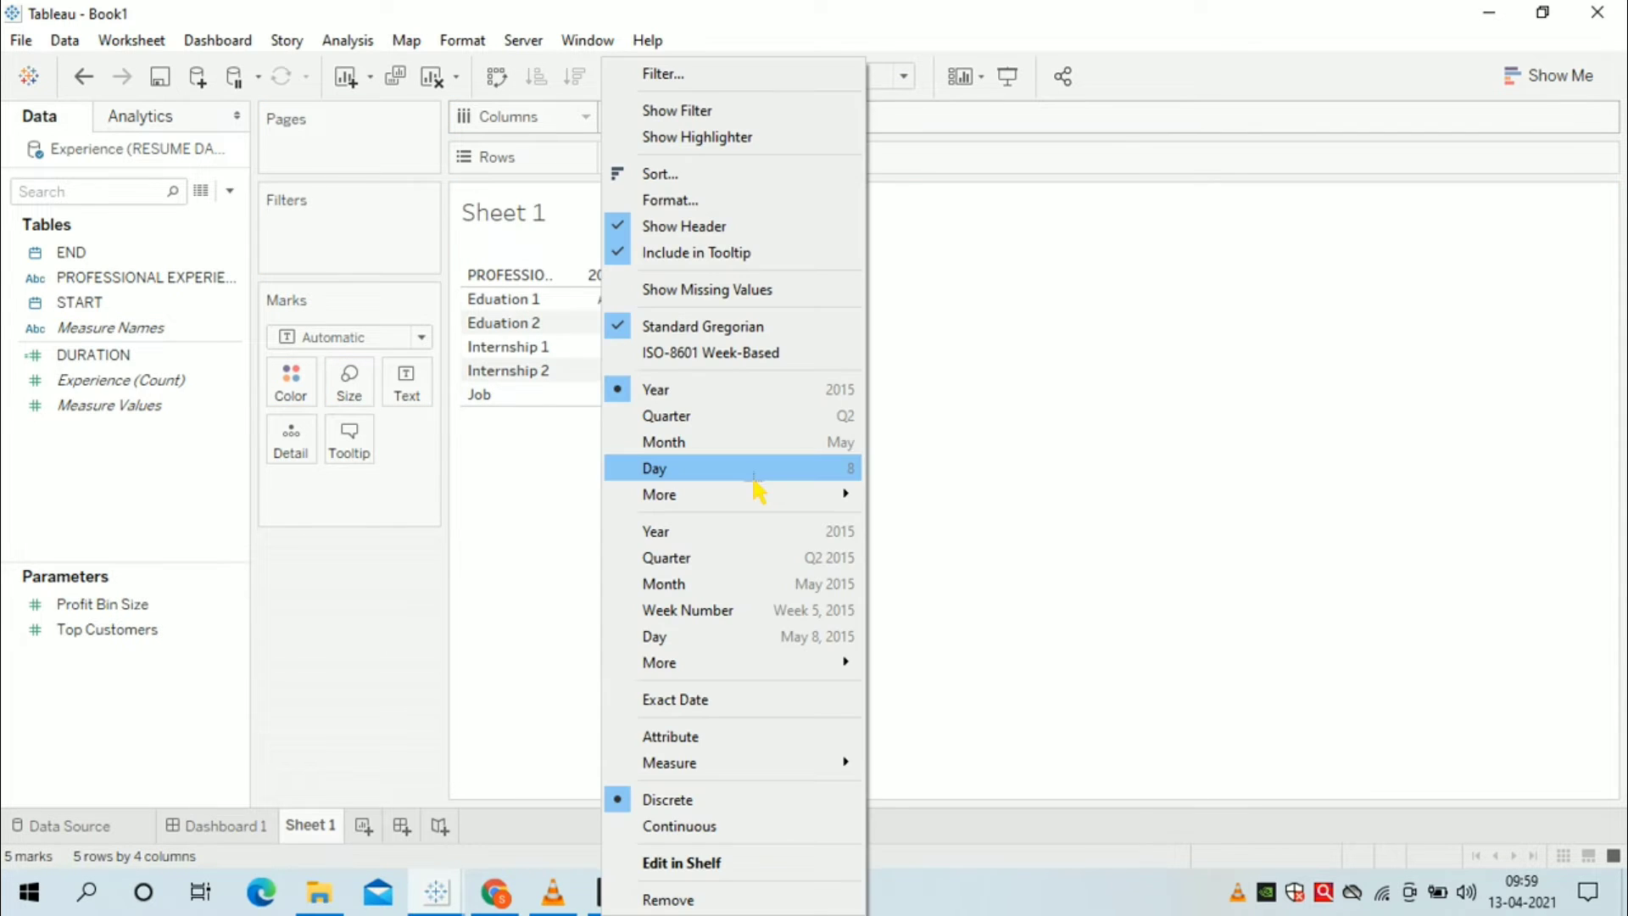
pyautogui.click(714, 589)
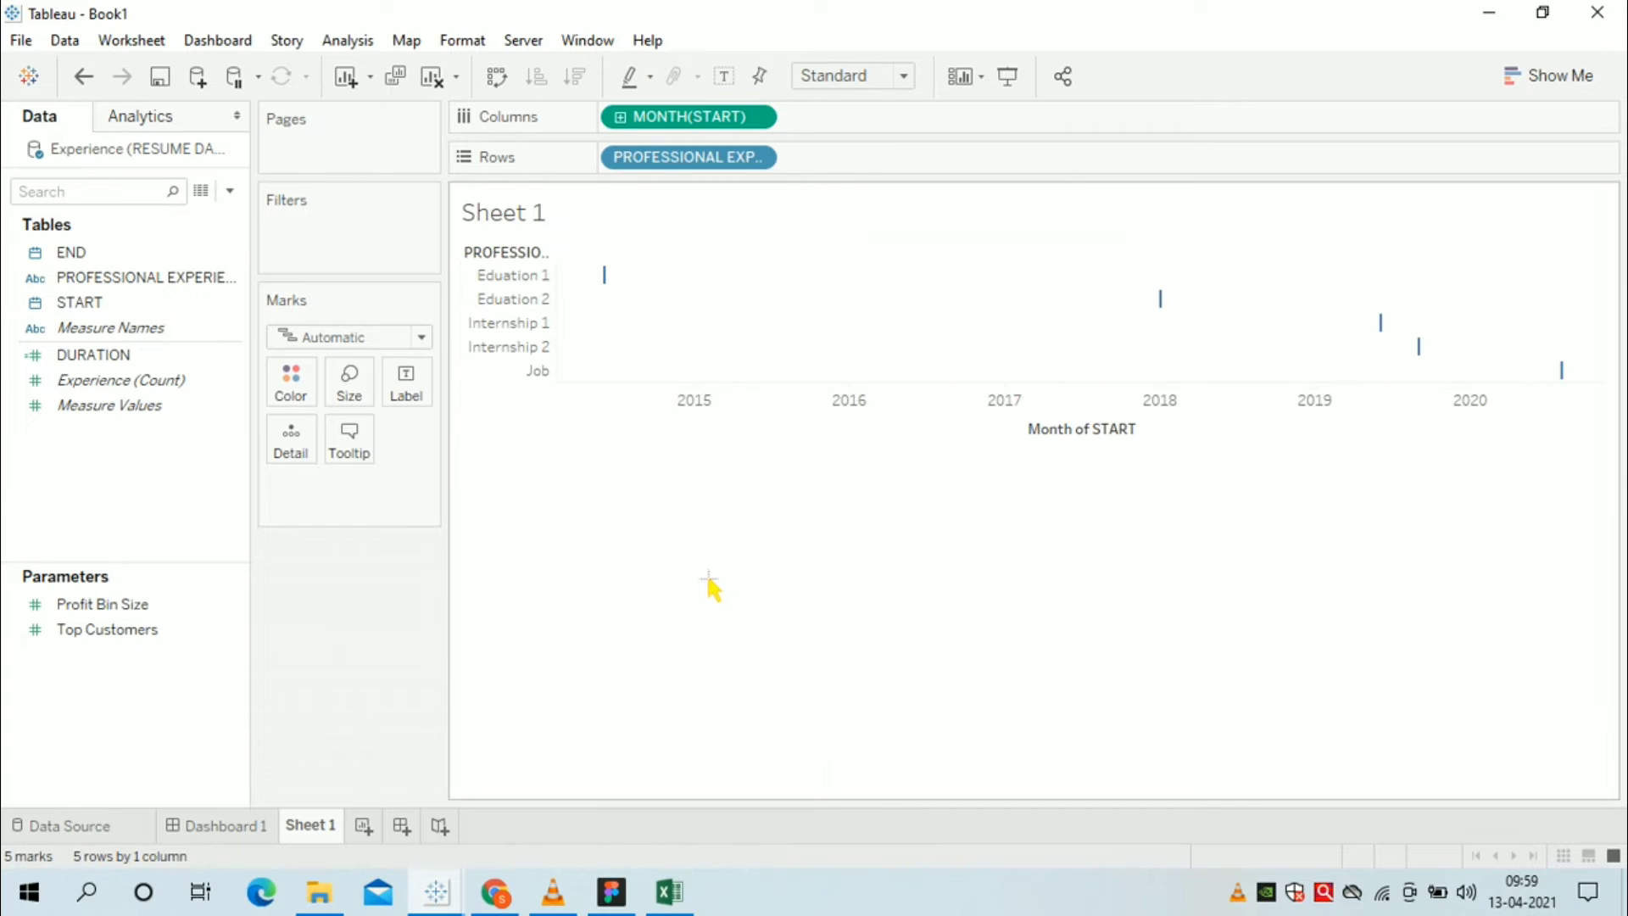
# - Size the timeline marks by DURATION and fit the chart to Entire View
pyautogui.moveTo(613, 281)
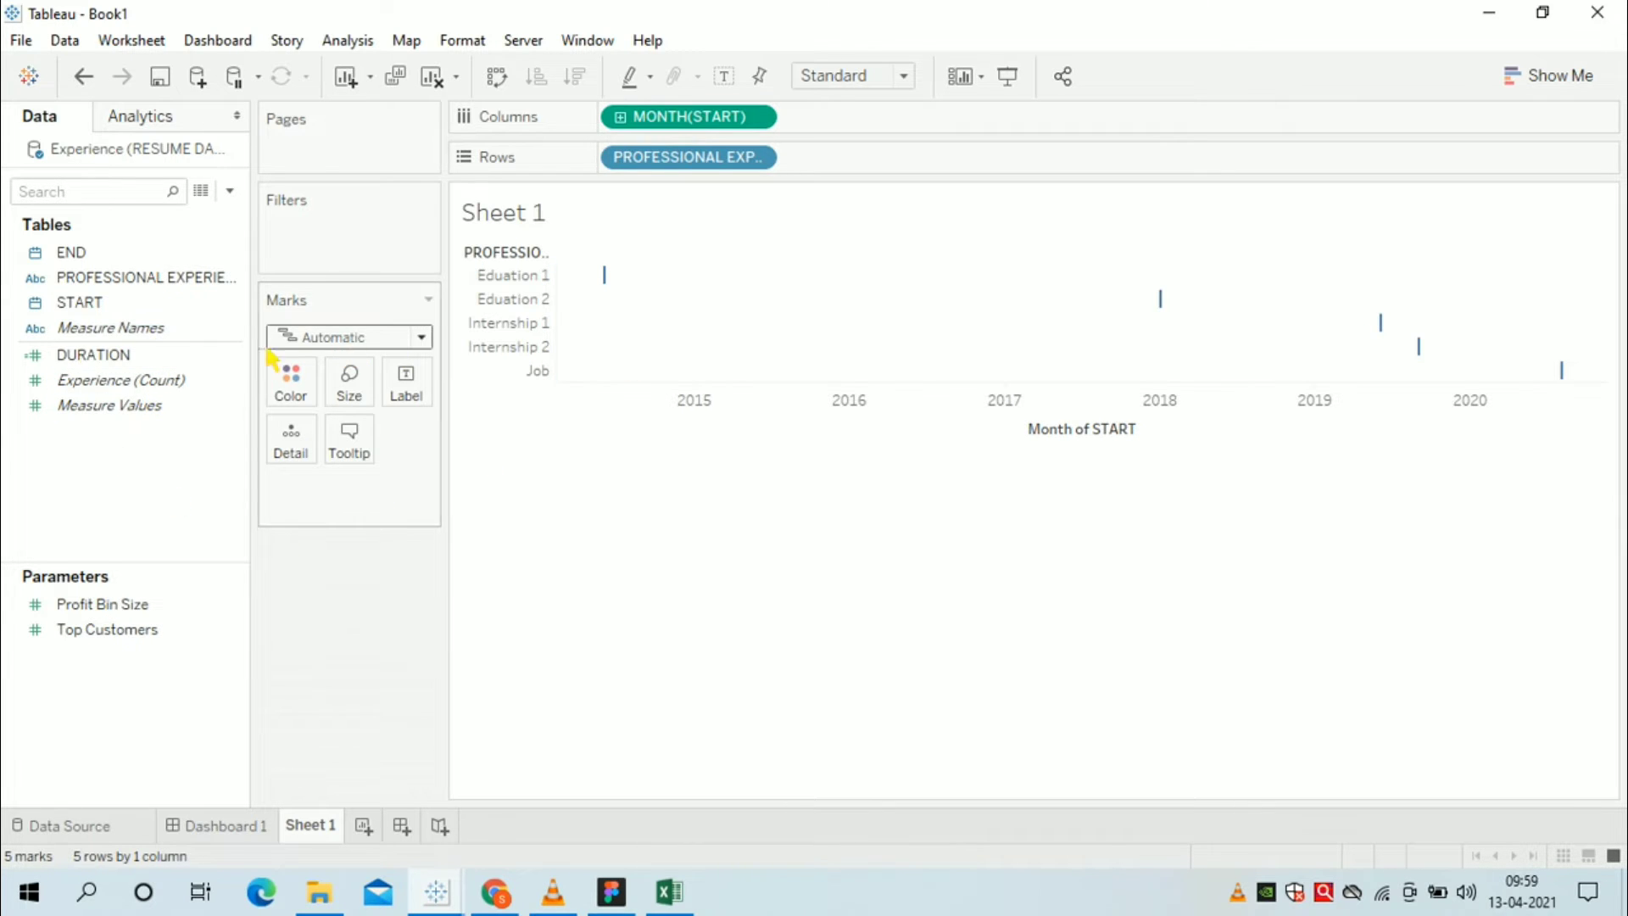
pyautogui.moveTo(76, 373); pyautogui.dragTo(344, 381)
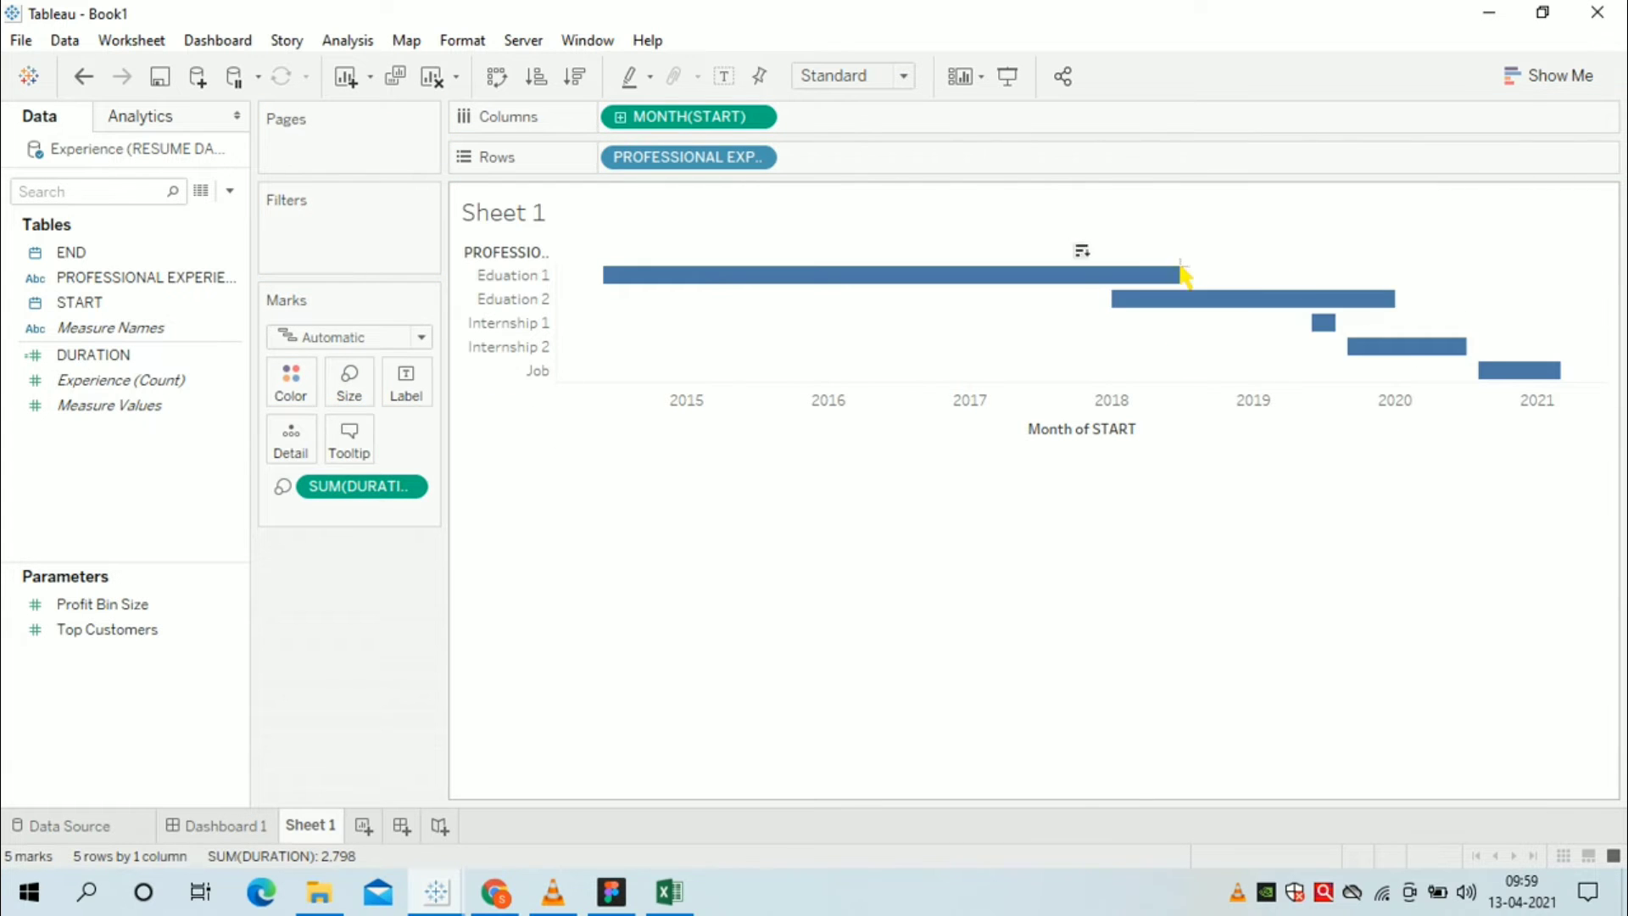
pyautogui.click(878, 77)
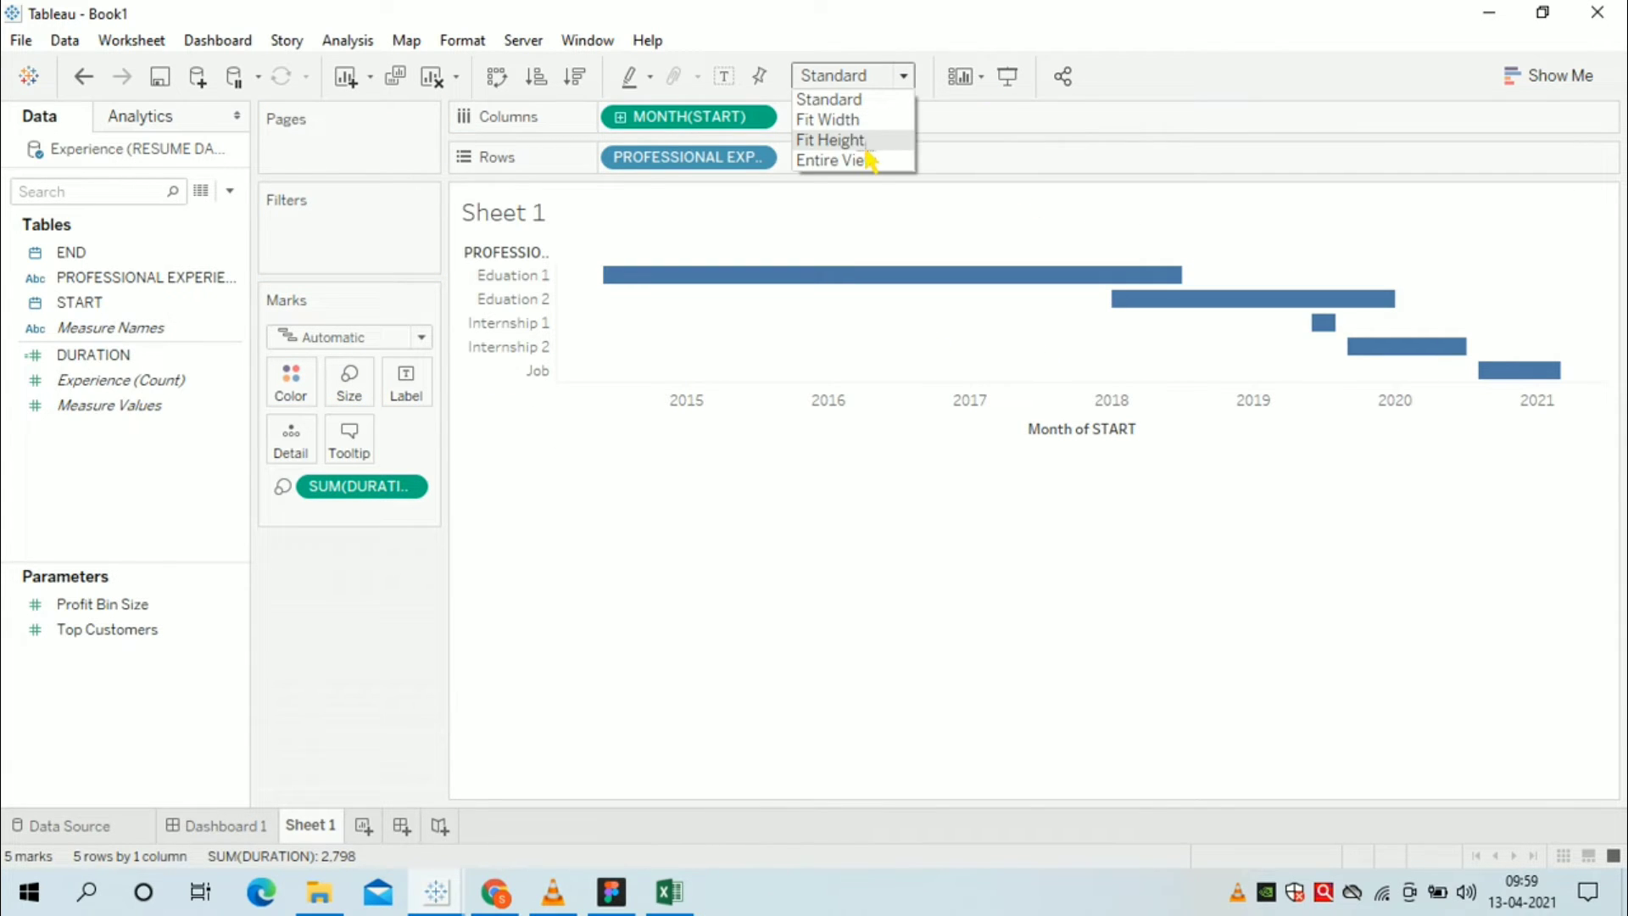
pyautogui.click(856, 160)
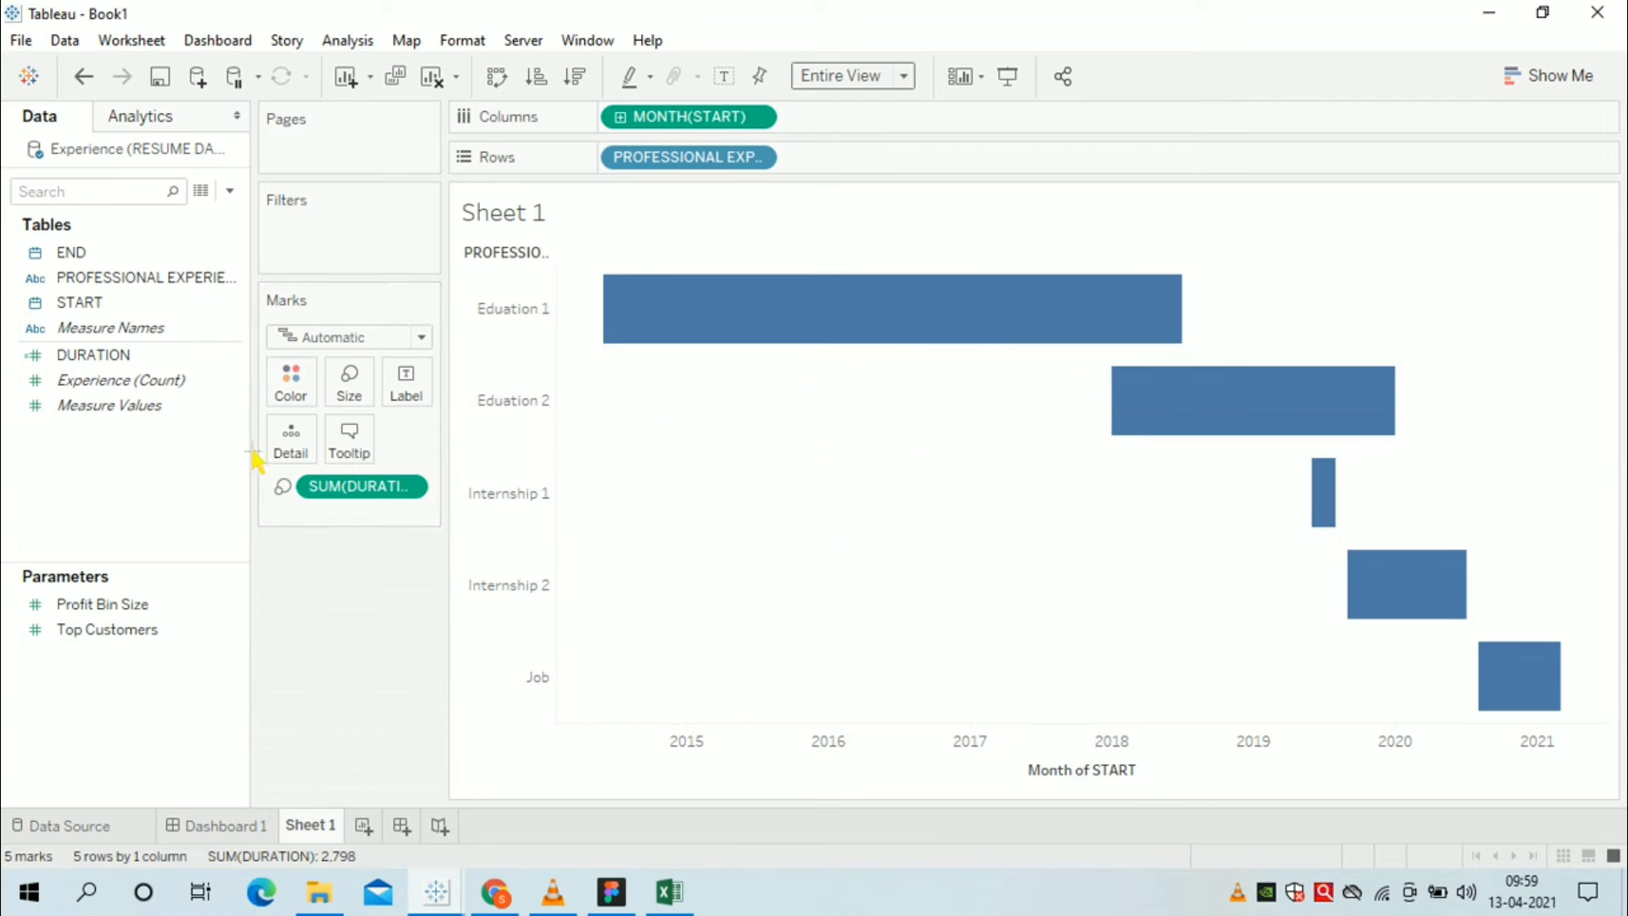
# - Colour the timeline bars with the custom HTML colour #2E3E4E and check the tooltips of the bars
pyautogui.click(290, 384)
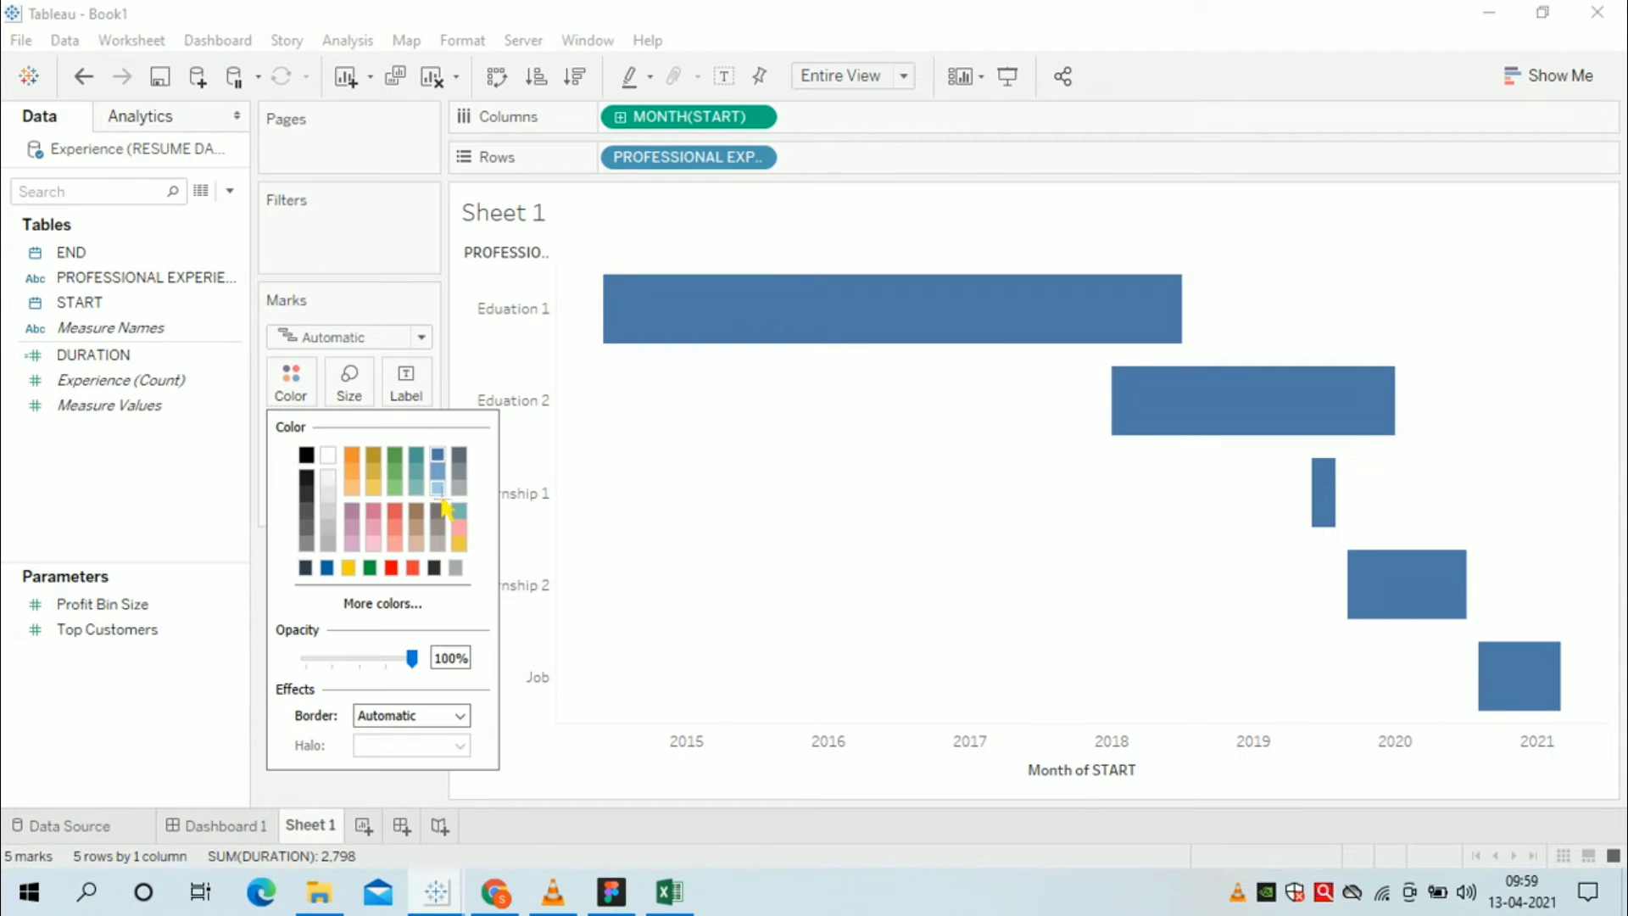
pyautogui.click(407, 601)
pyautogui.moveTo(1029, 616); pyautogui.dragTo(956, 620)
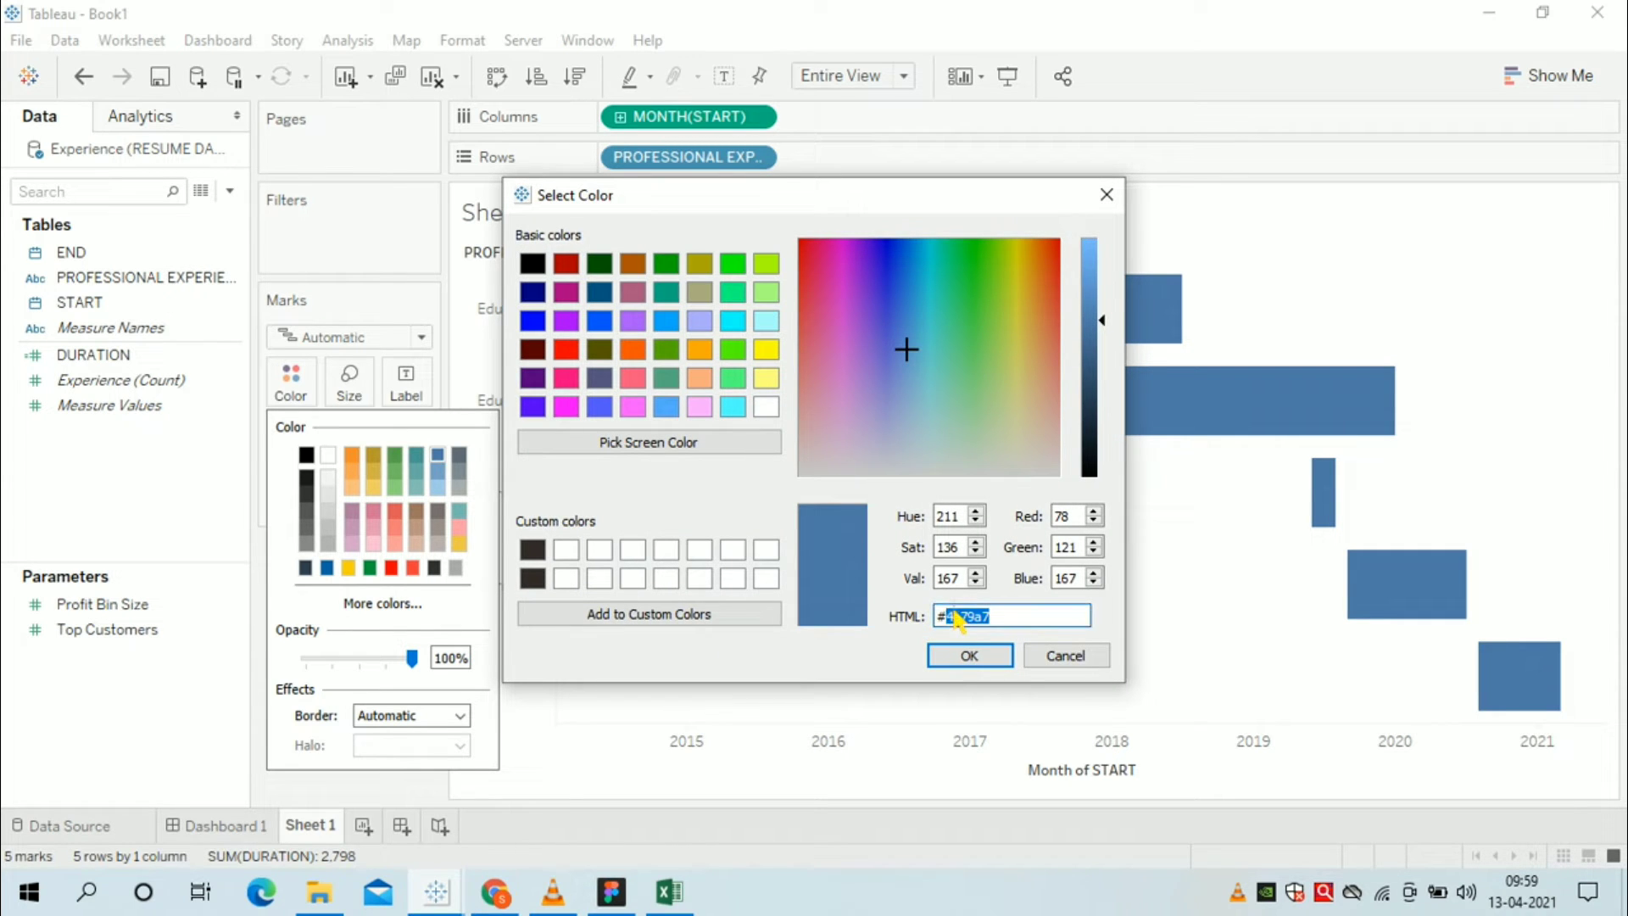
pyautogui.write('2E3E4E')
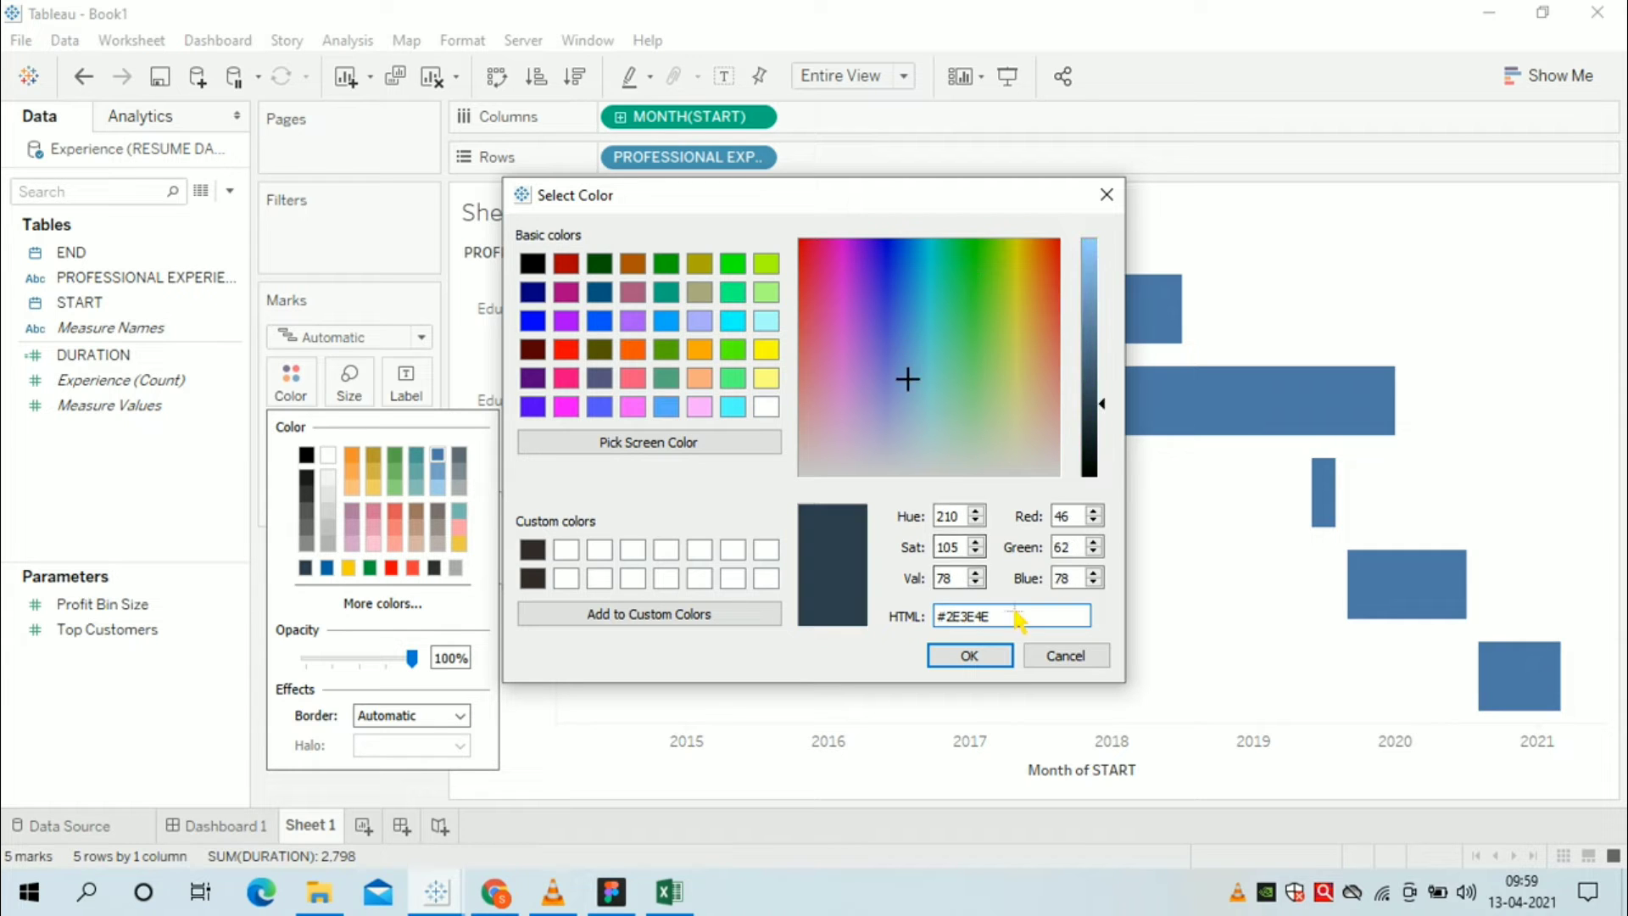
pyautogui.click(1008, 655)
pyautogui.moveTo(1188, 378)
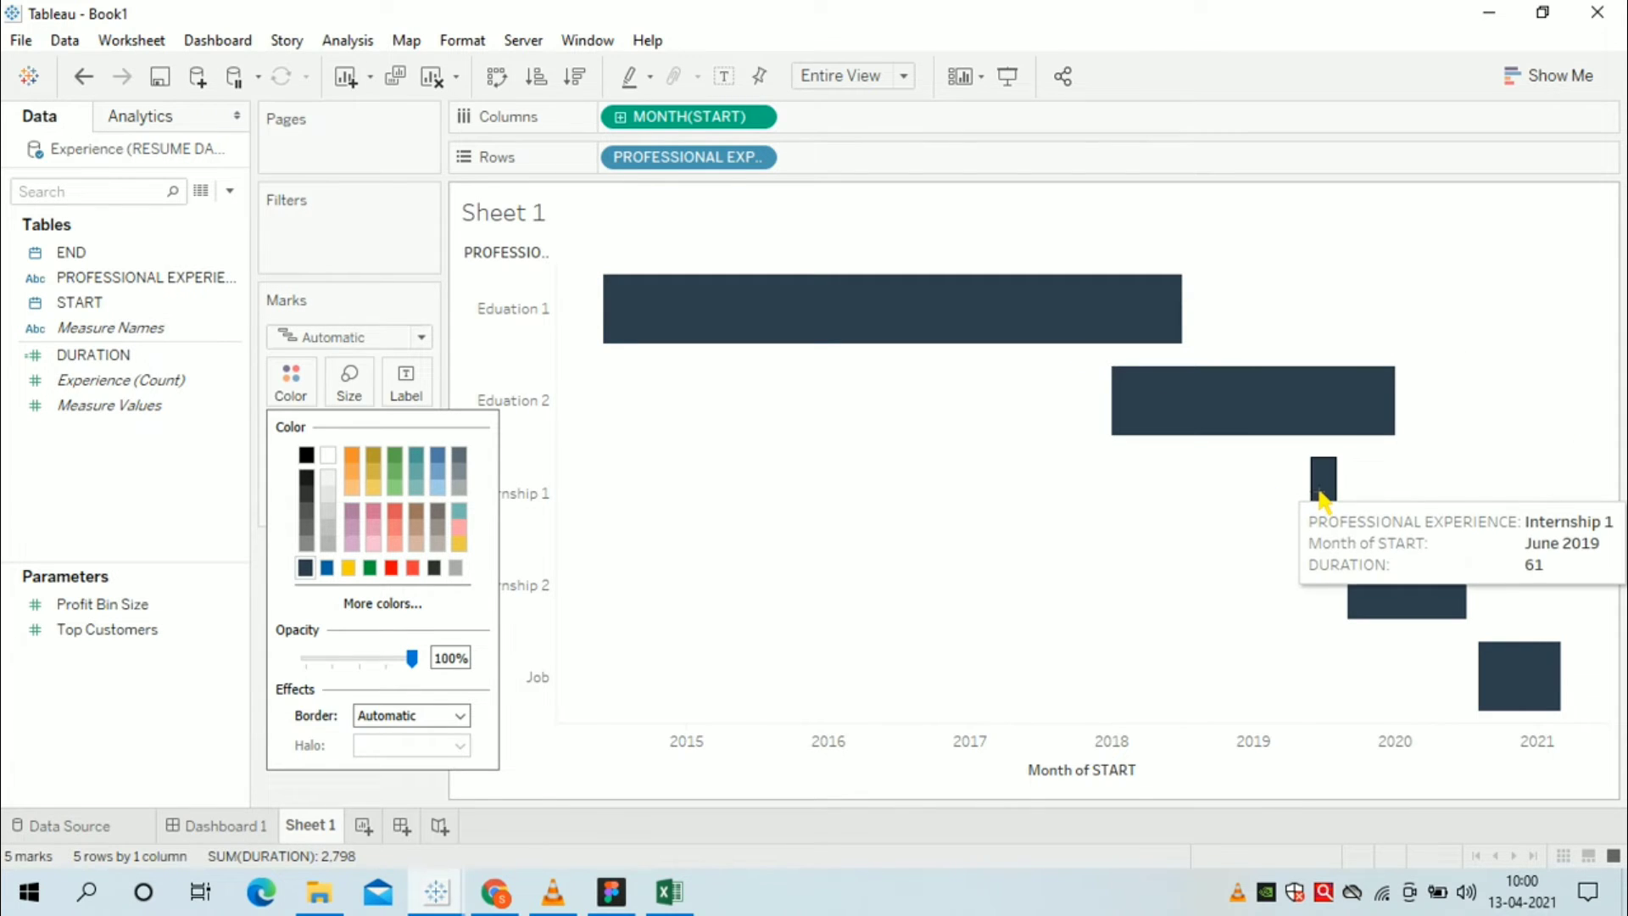
pyautogui.moveTo(1399, 592)
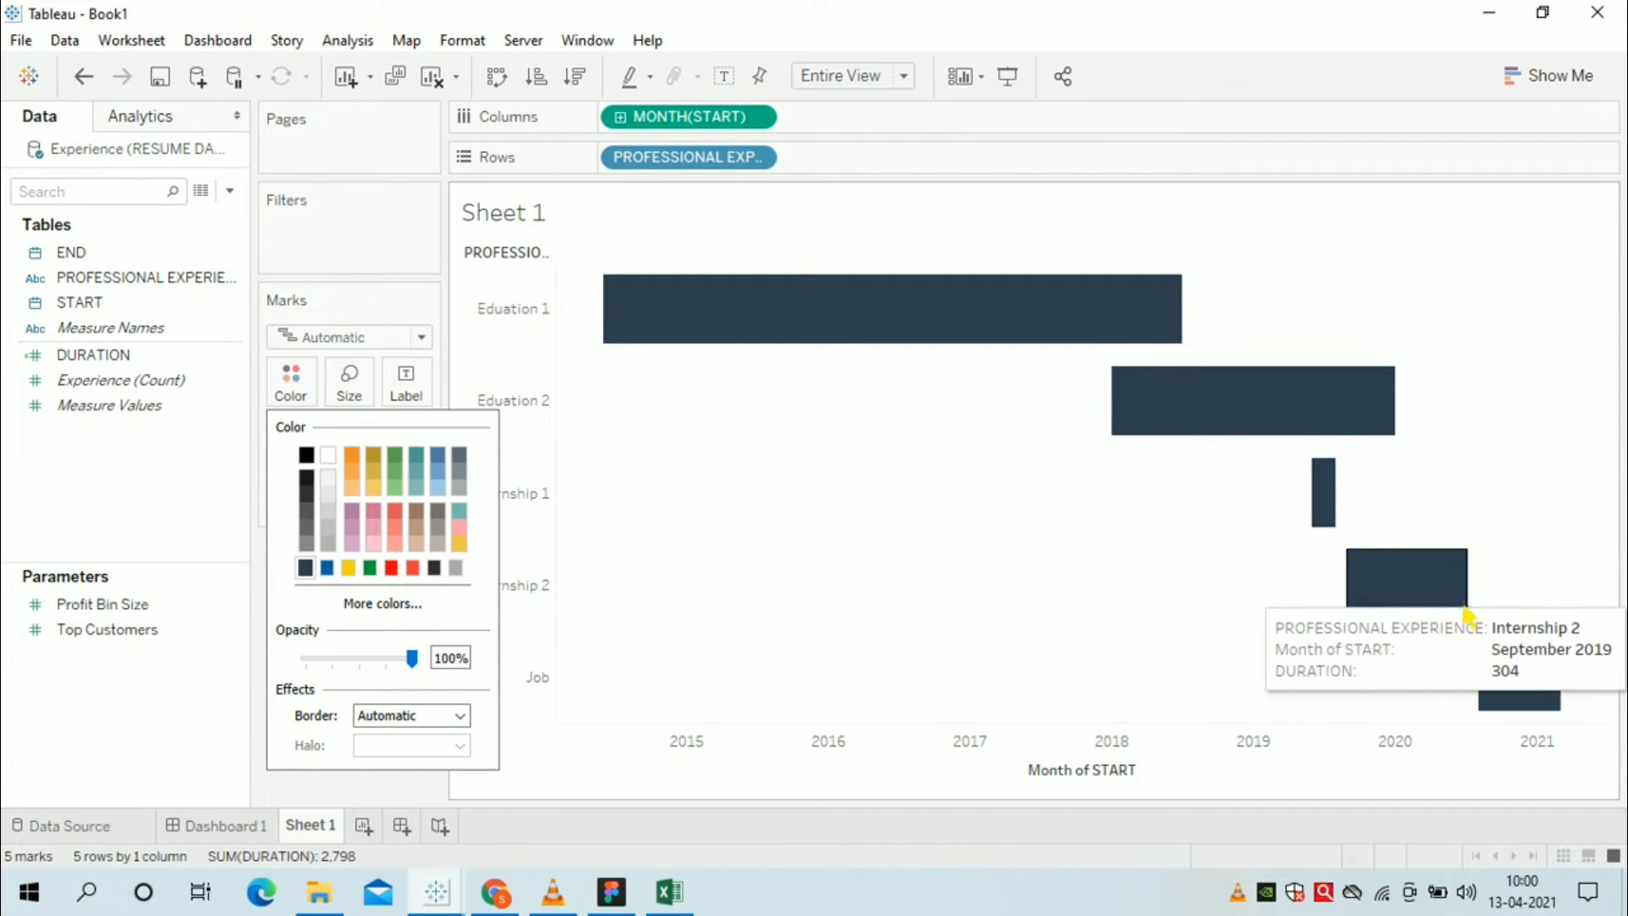
pyautogui.moveTo(1547, 670)
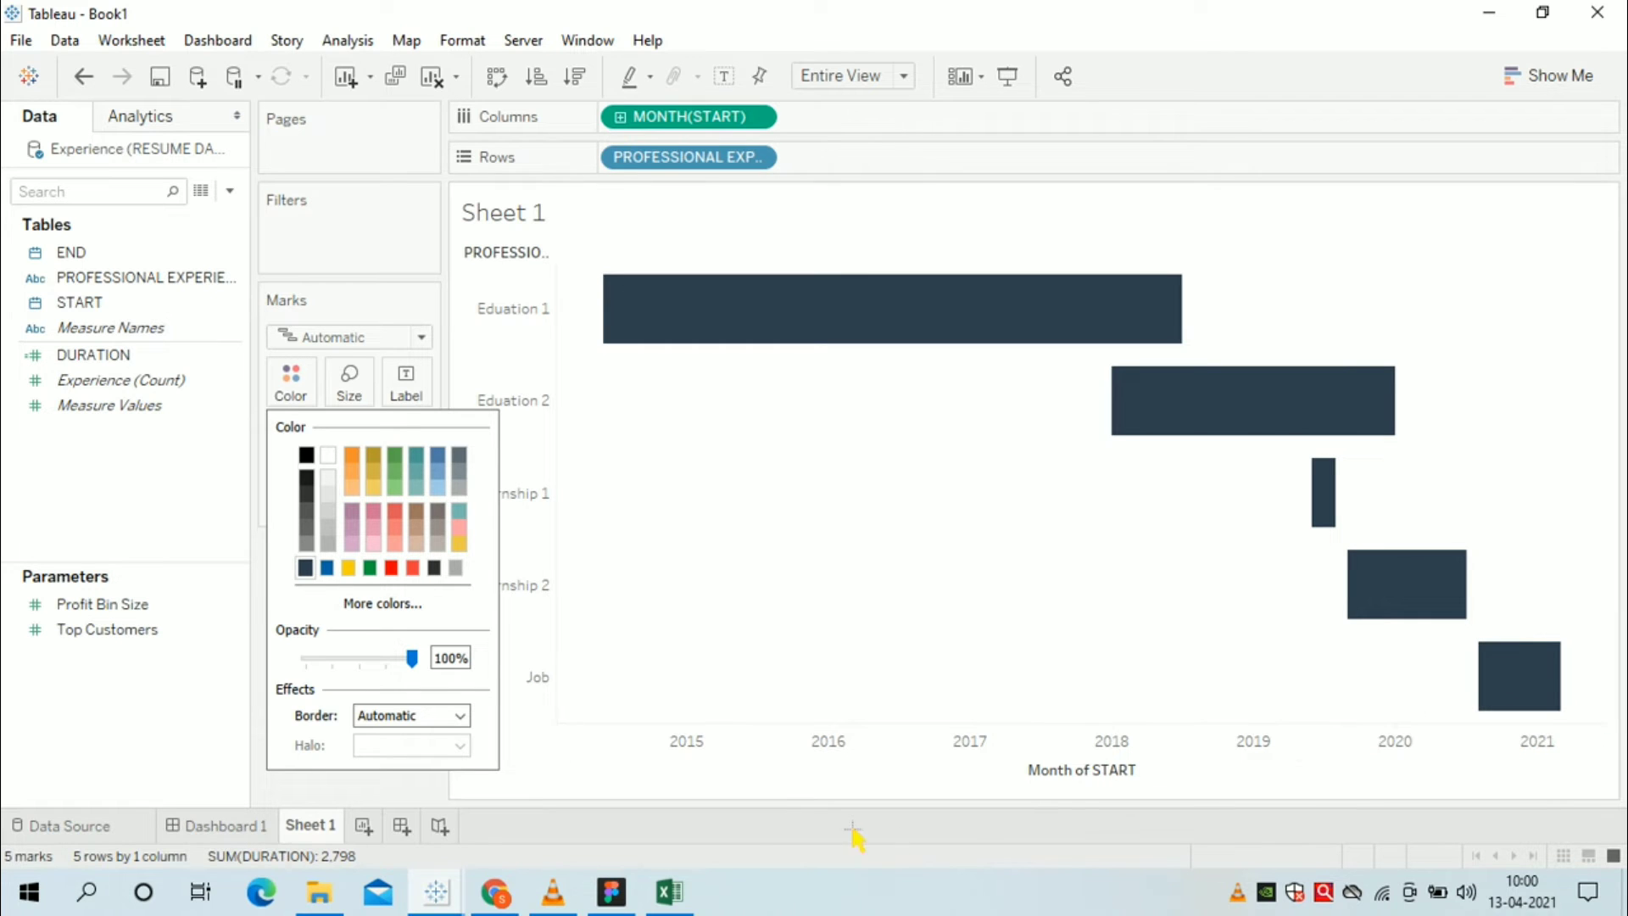
# - Hide the PROFESSIONAL EXPERIENCE row headers of the timeline chart
pyautogui.click(534, 348)
pyautogui.rightClick(528, 341)
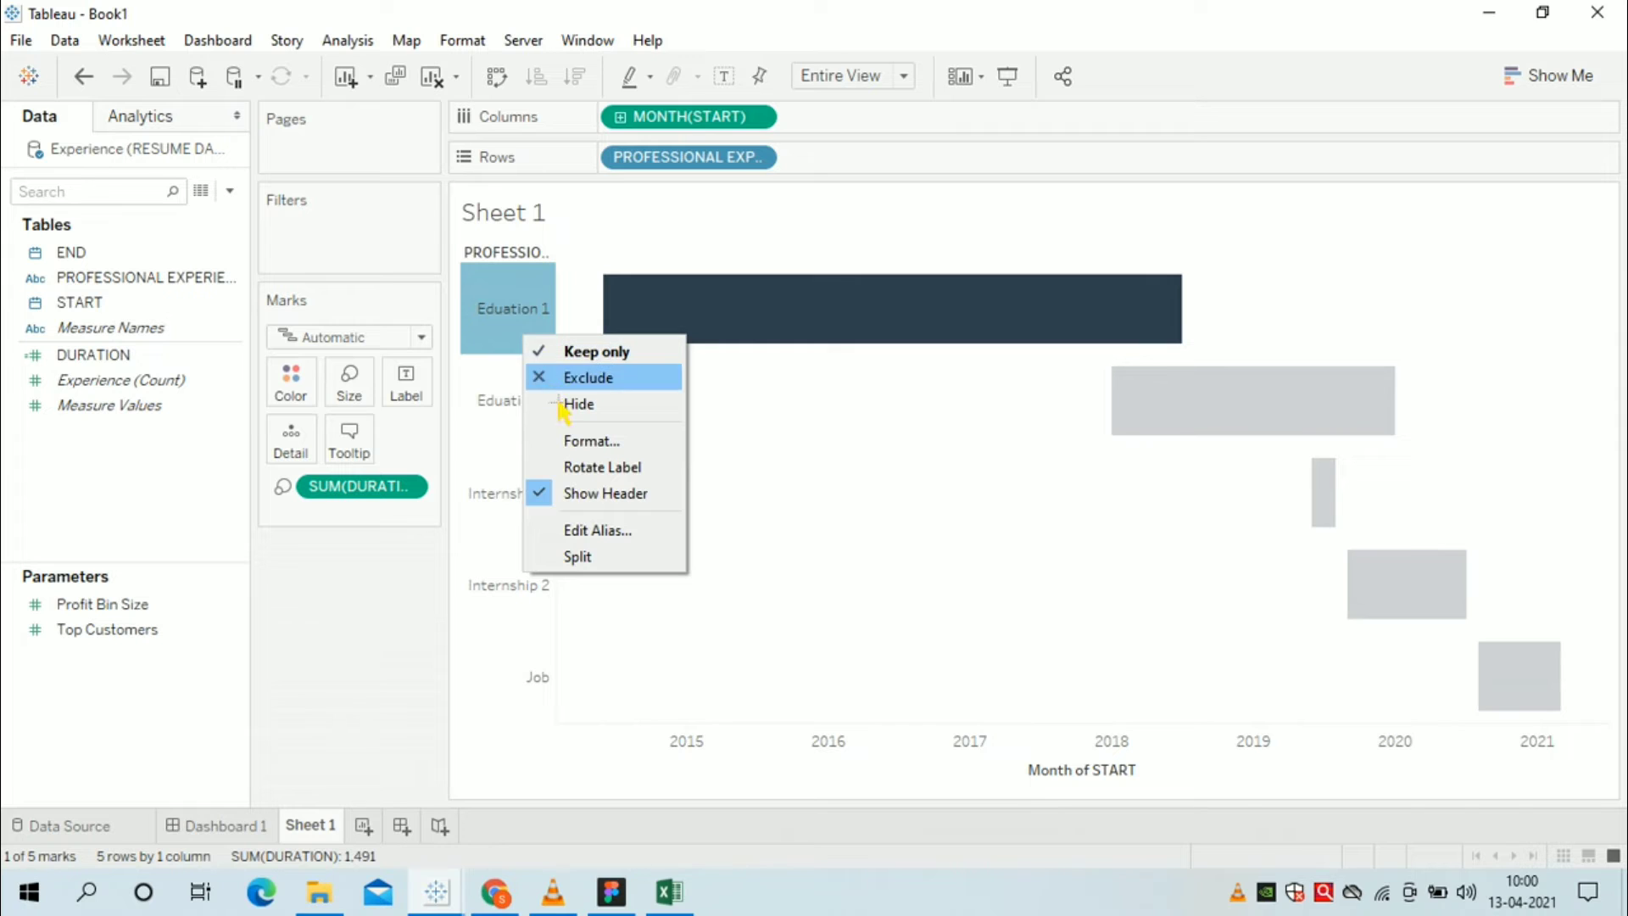
pyautogui.click(600, 493)
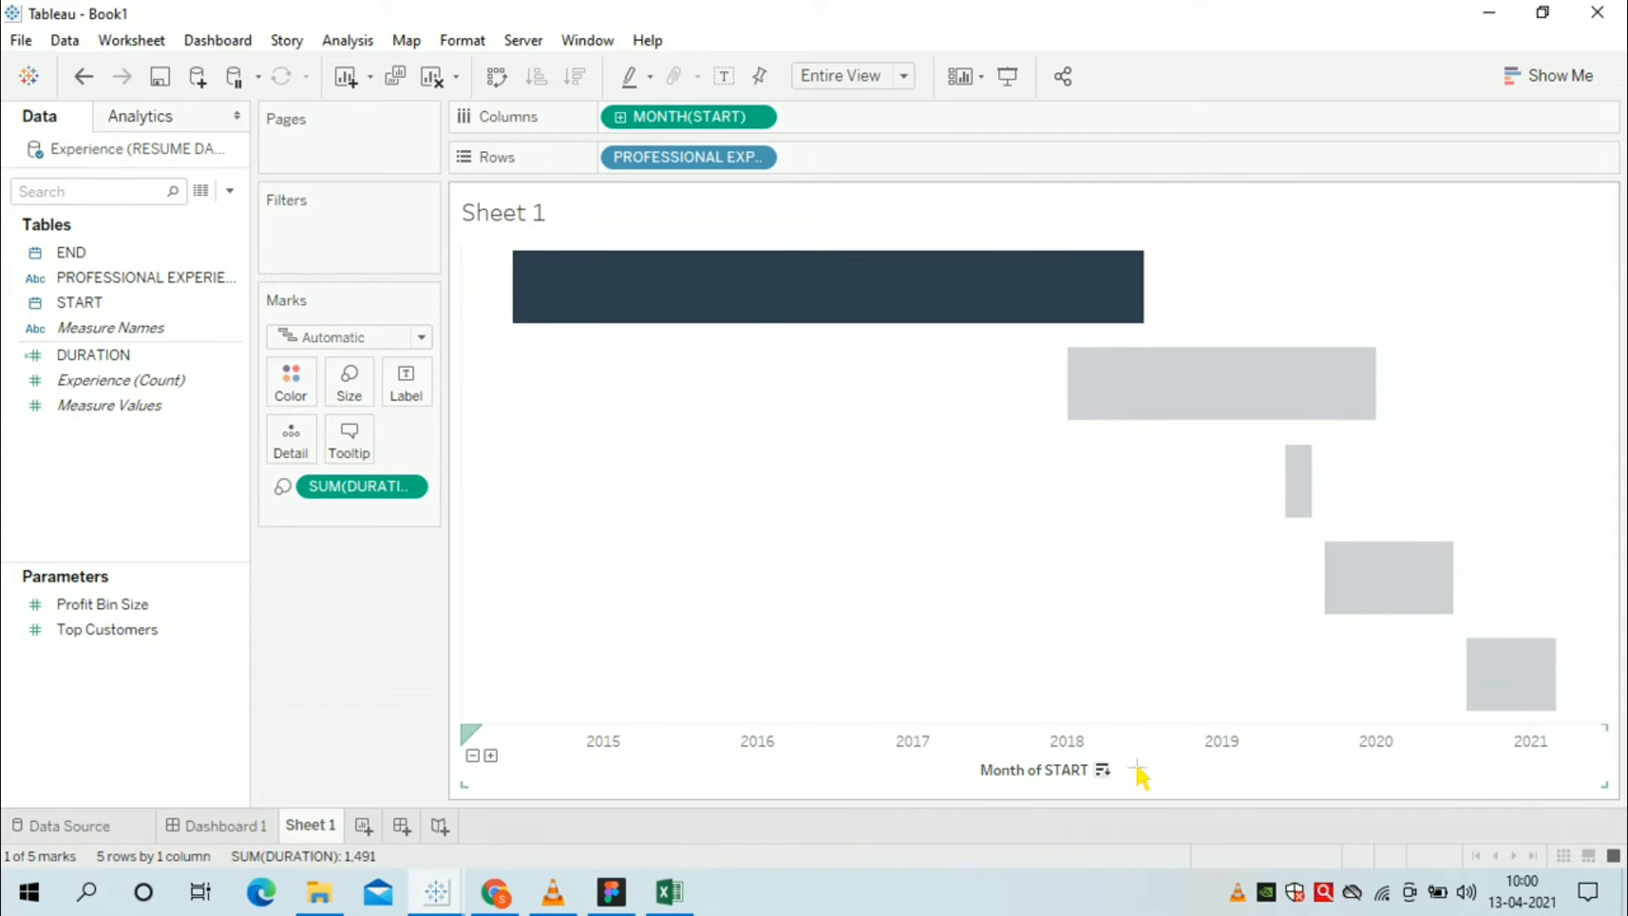
# - Rename the timeline chart's date axis title to TIMELINE
pyautogui.rightClick(1086, 787)
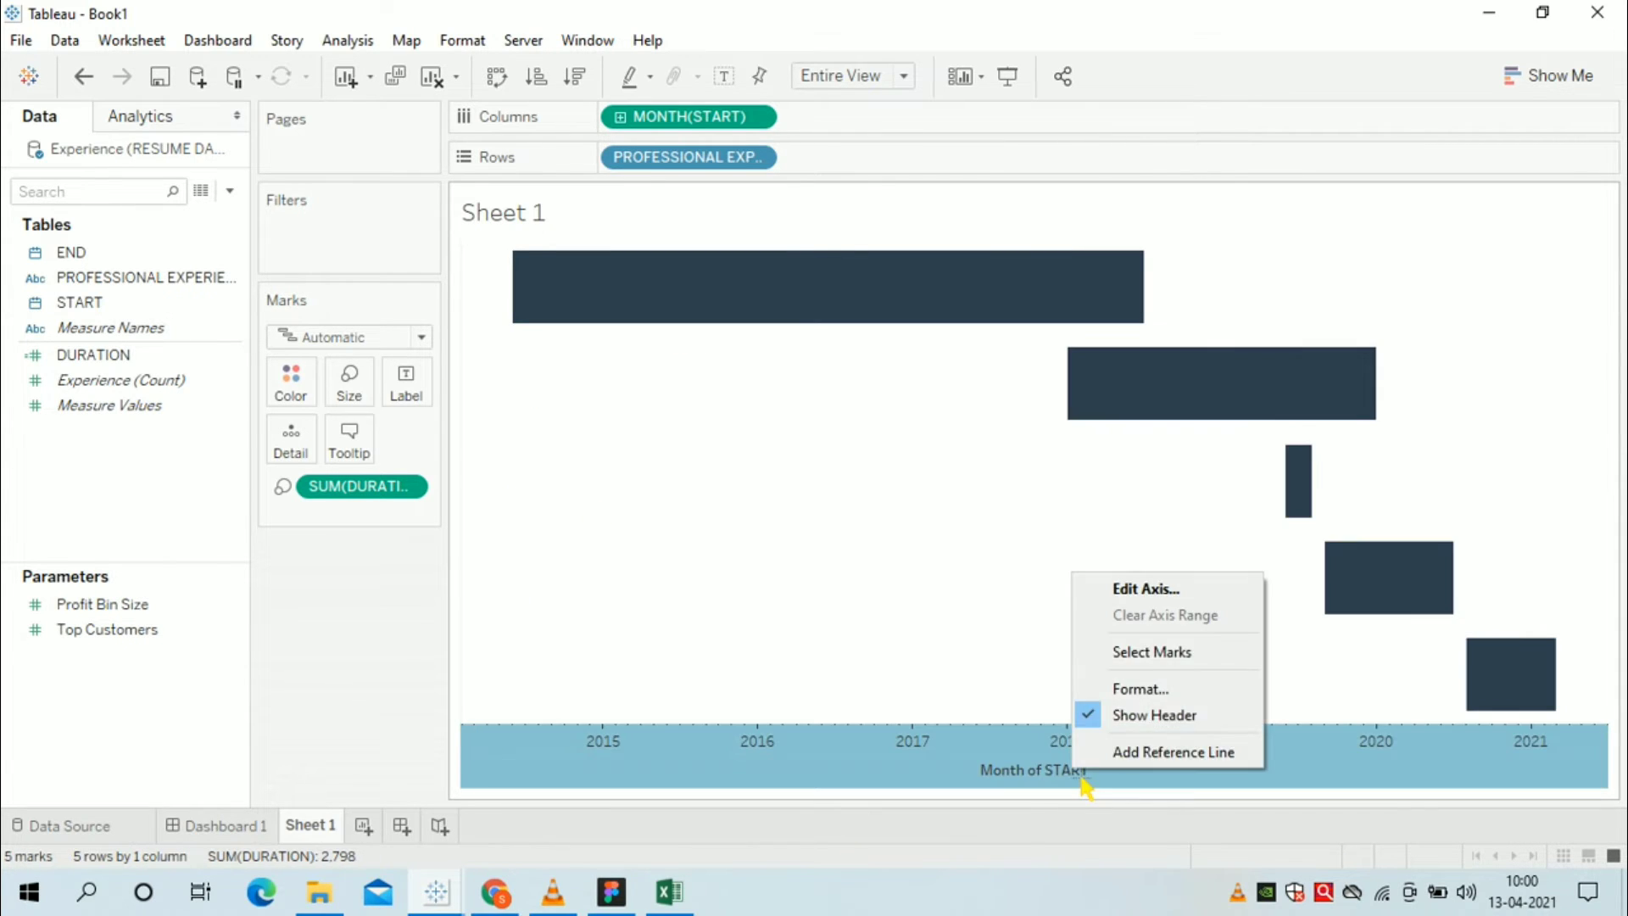
pyautogui.click(1157, 588)
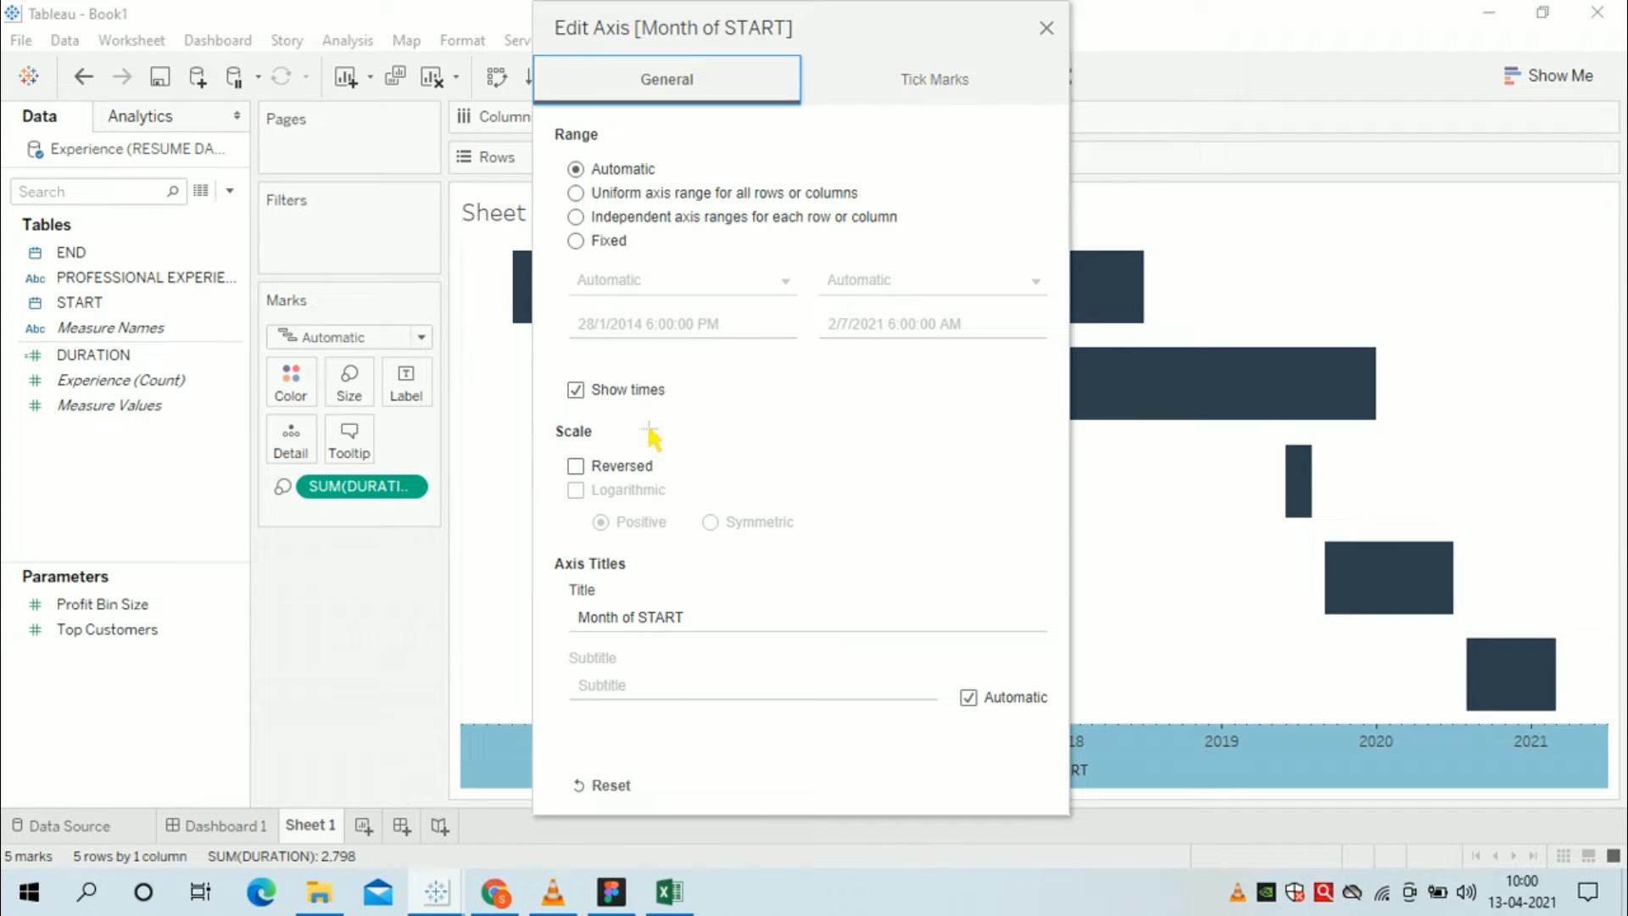
pyautogui.moveTo(701, 619); pyautogui.dragTo(585, 632)
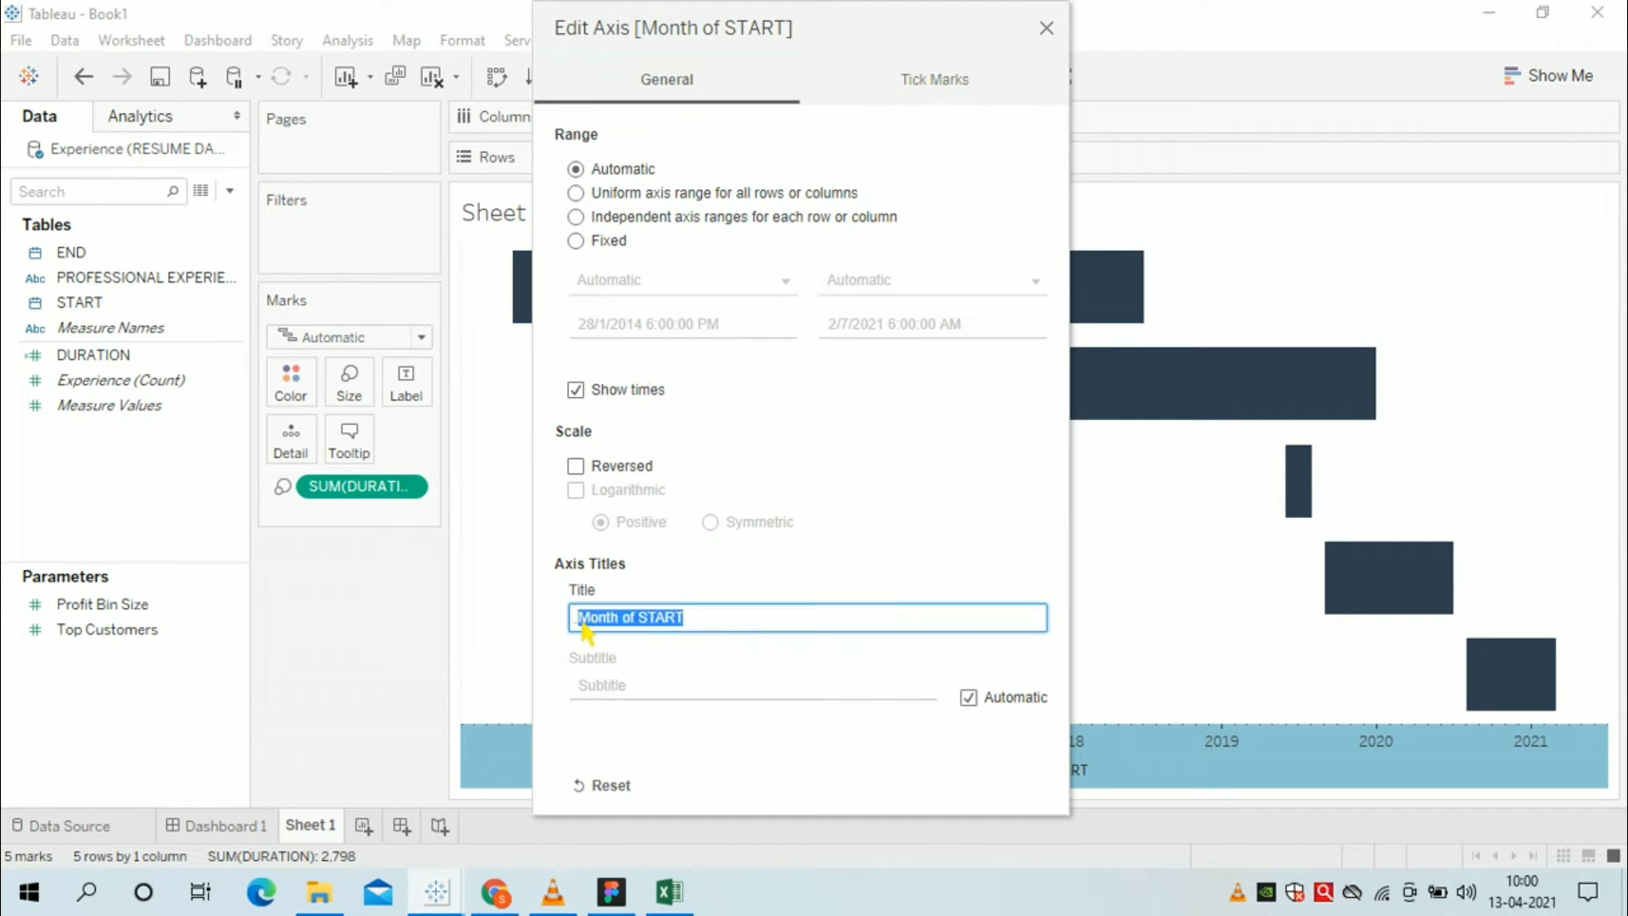
pyautogui.write('TIMELINE')
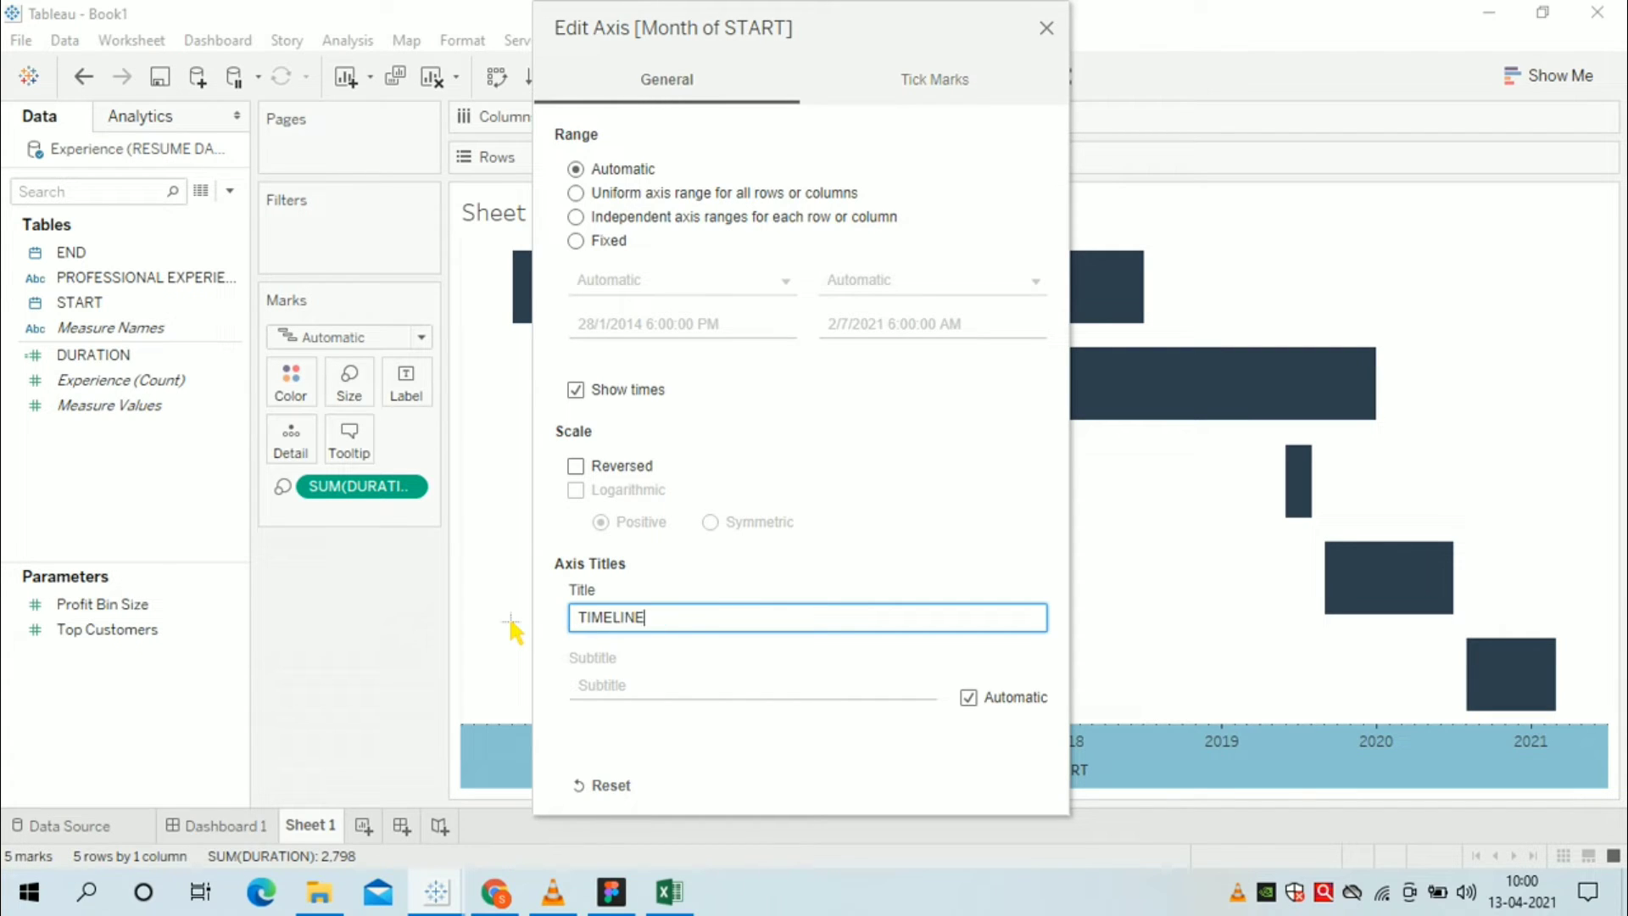
pyautogui.click(930, 481)
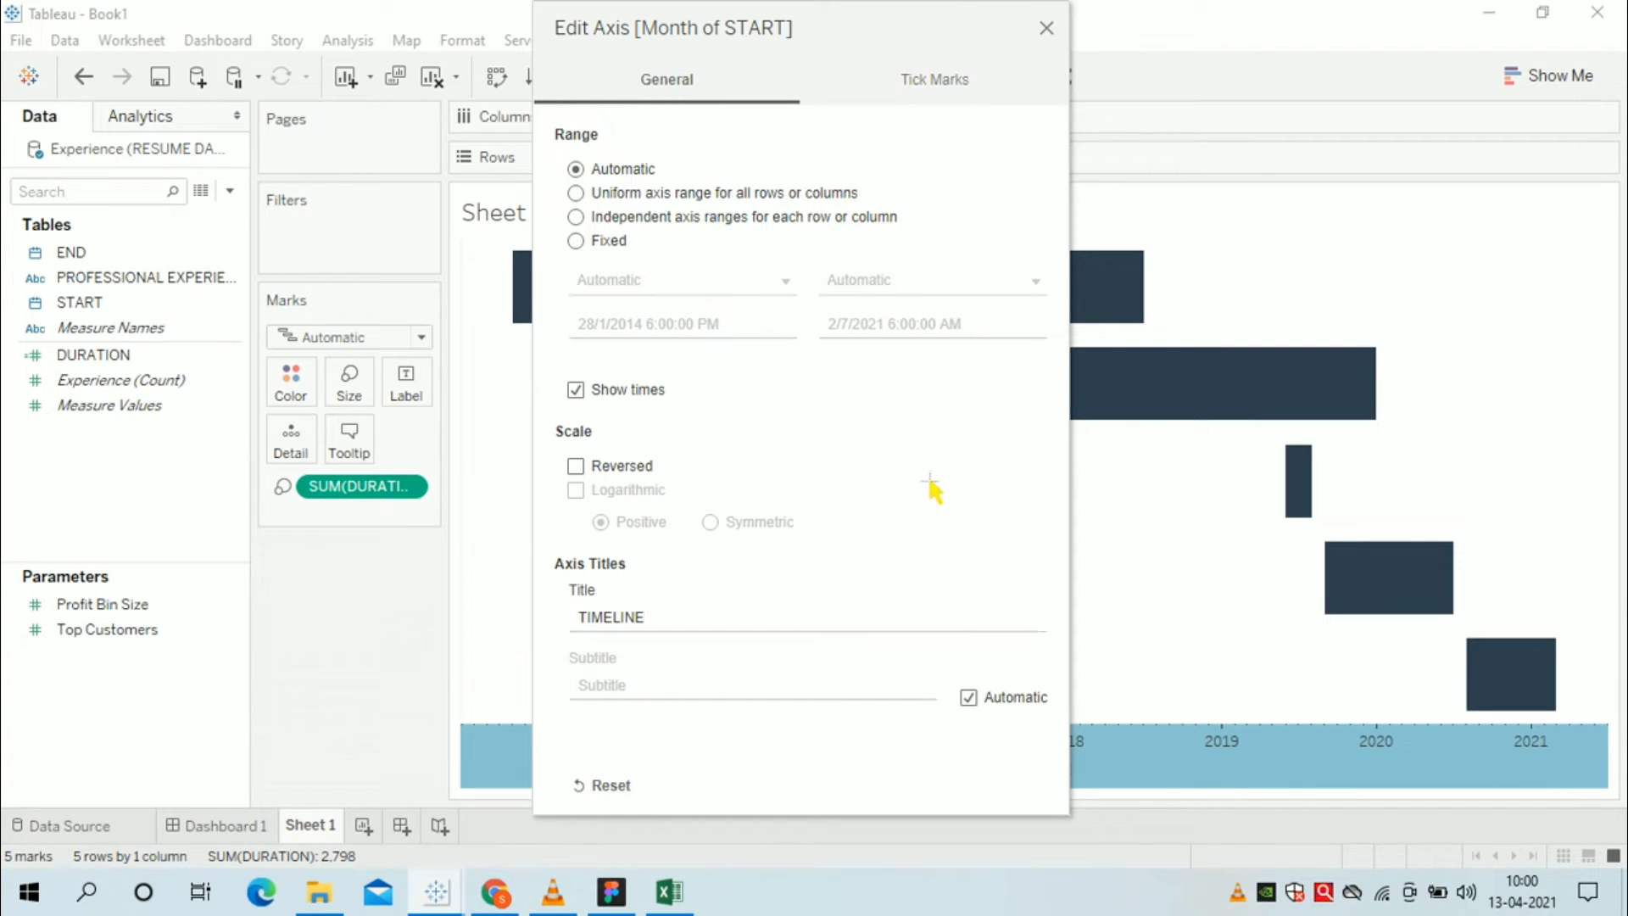
pyautogui.click(1048, 31)
pyautogui.click(945, 665)
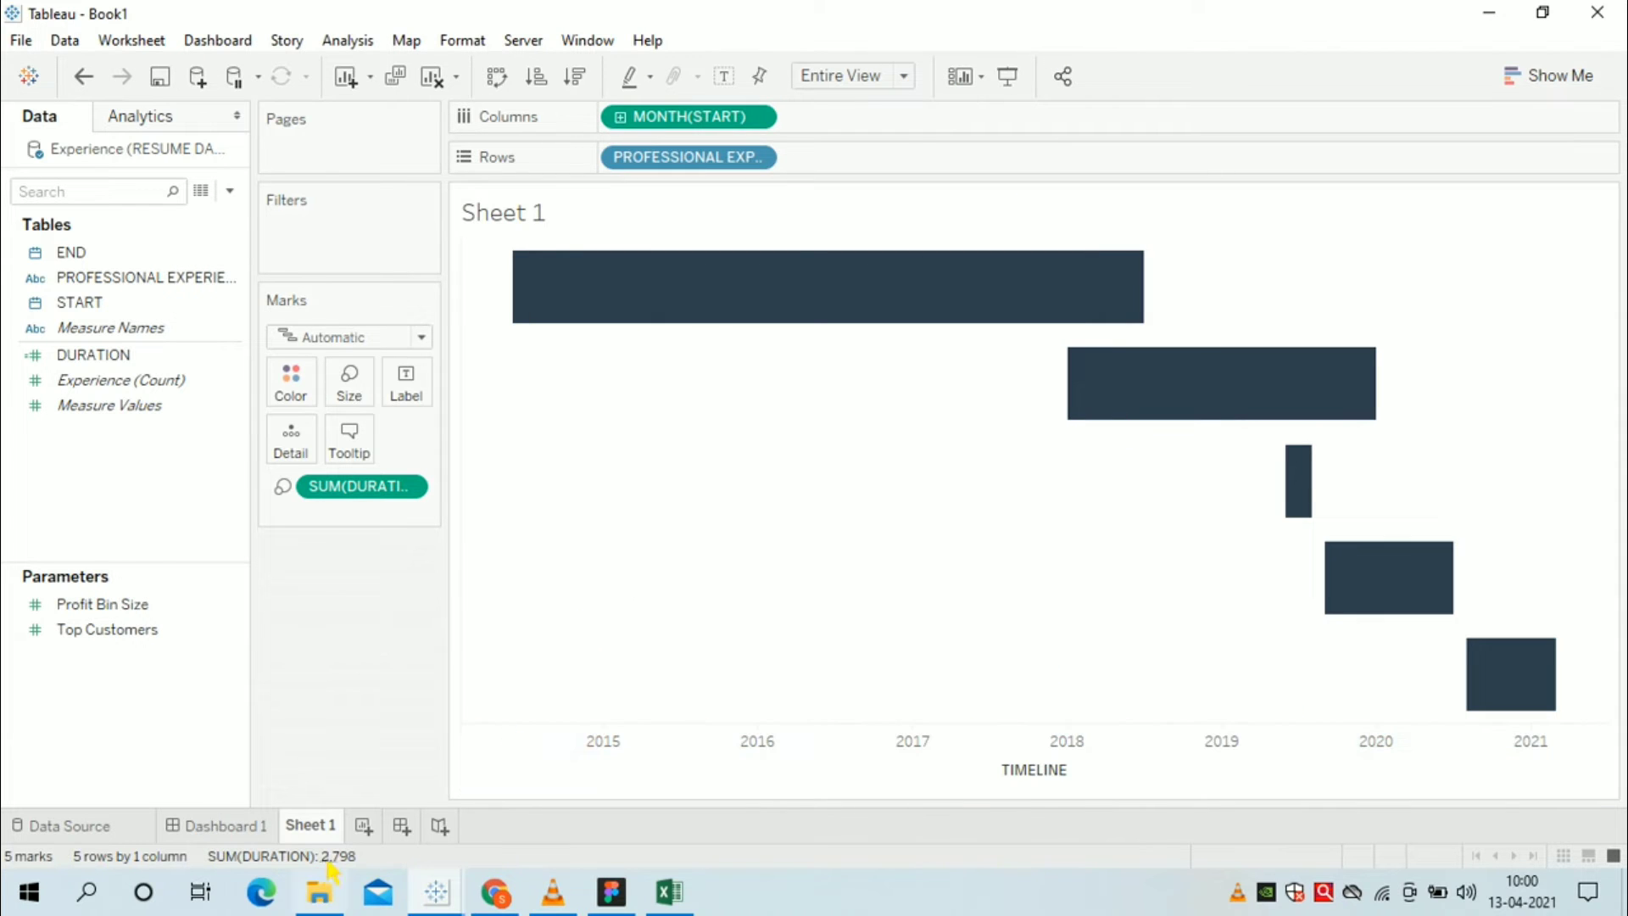
# - Format the timeline's date axis font as bold at size 10
pyautogui.click(222, 826)
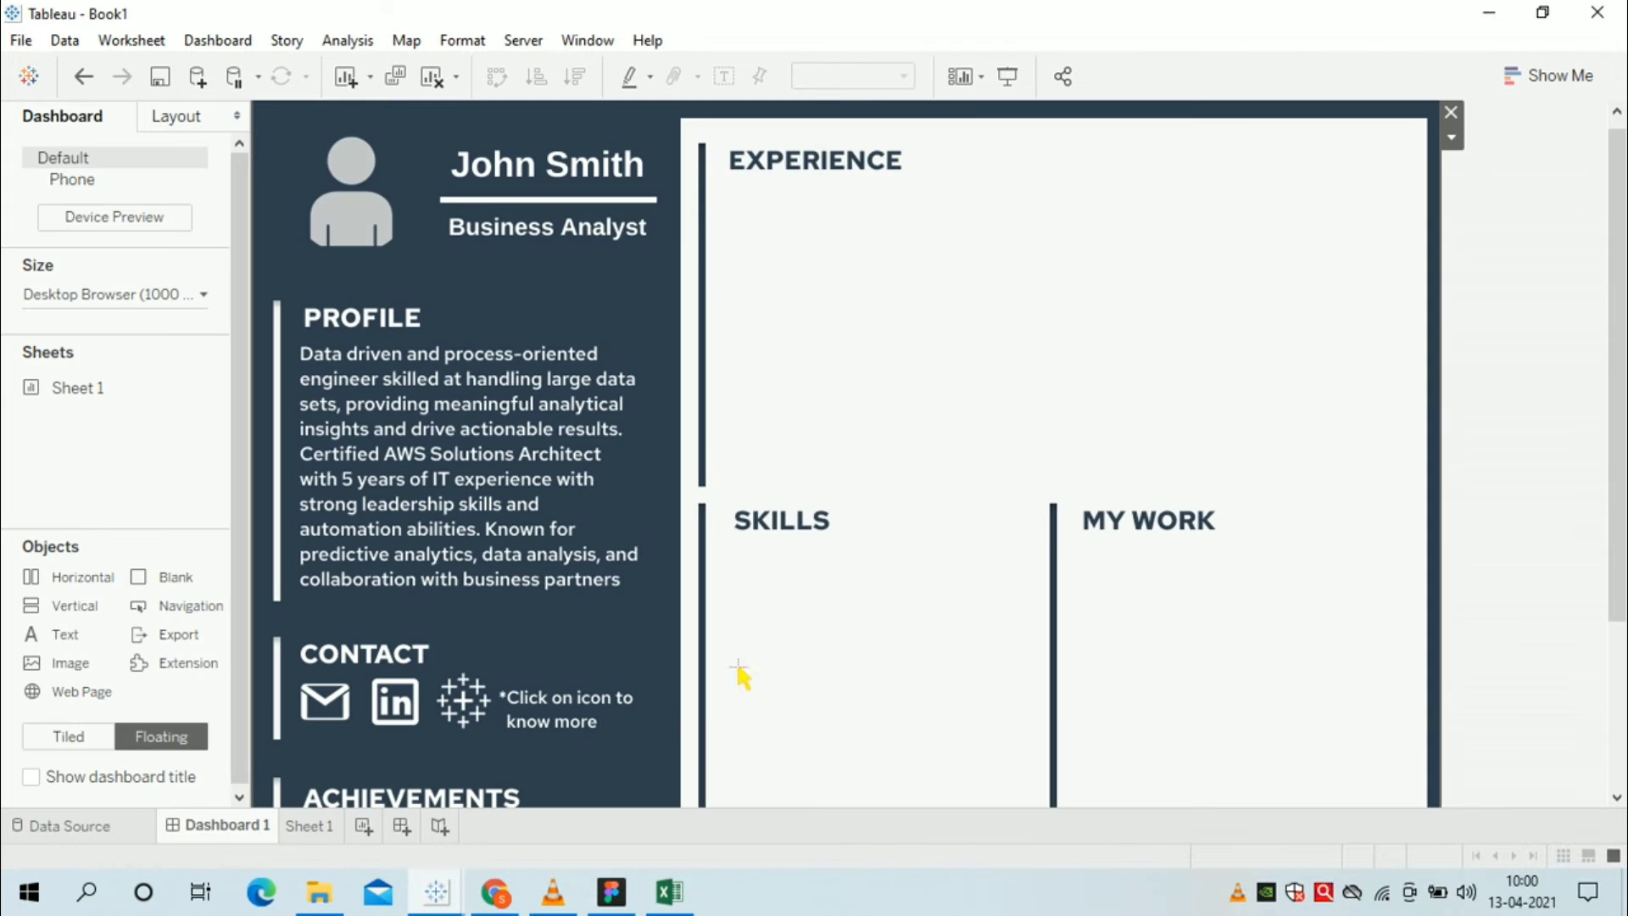
pyautogui.click(323, 831)
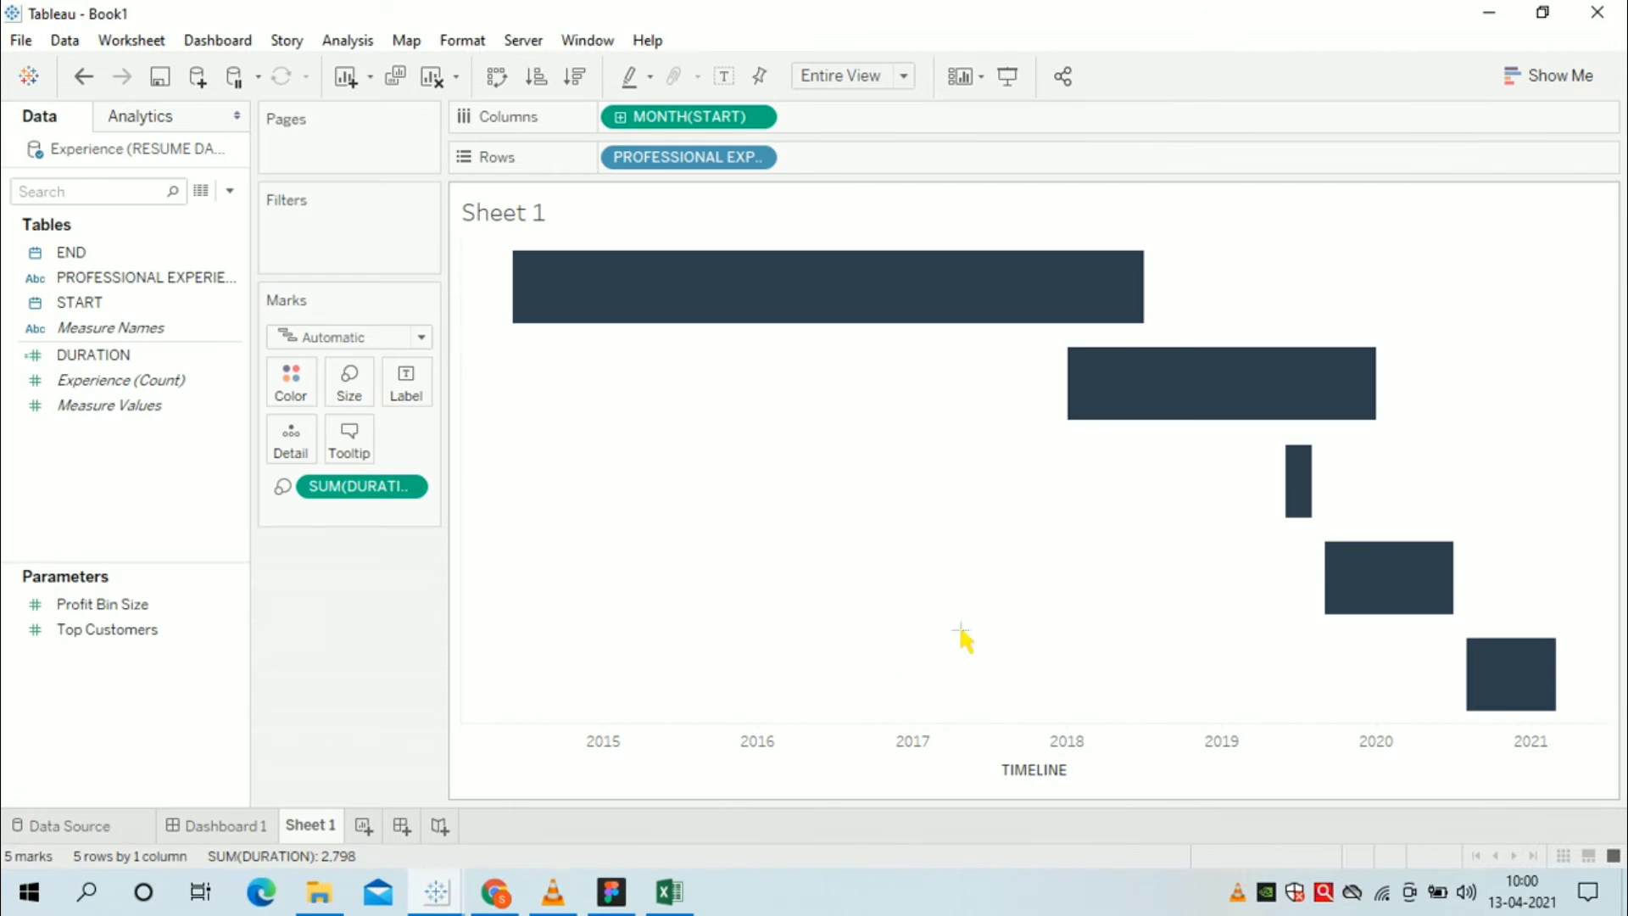
pyautogui.rightClick(873, 763)
pyautogui.click(975, 676)
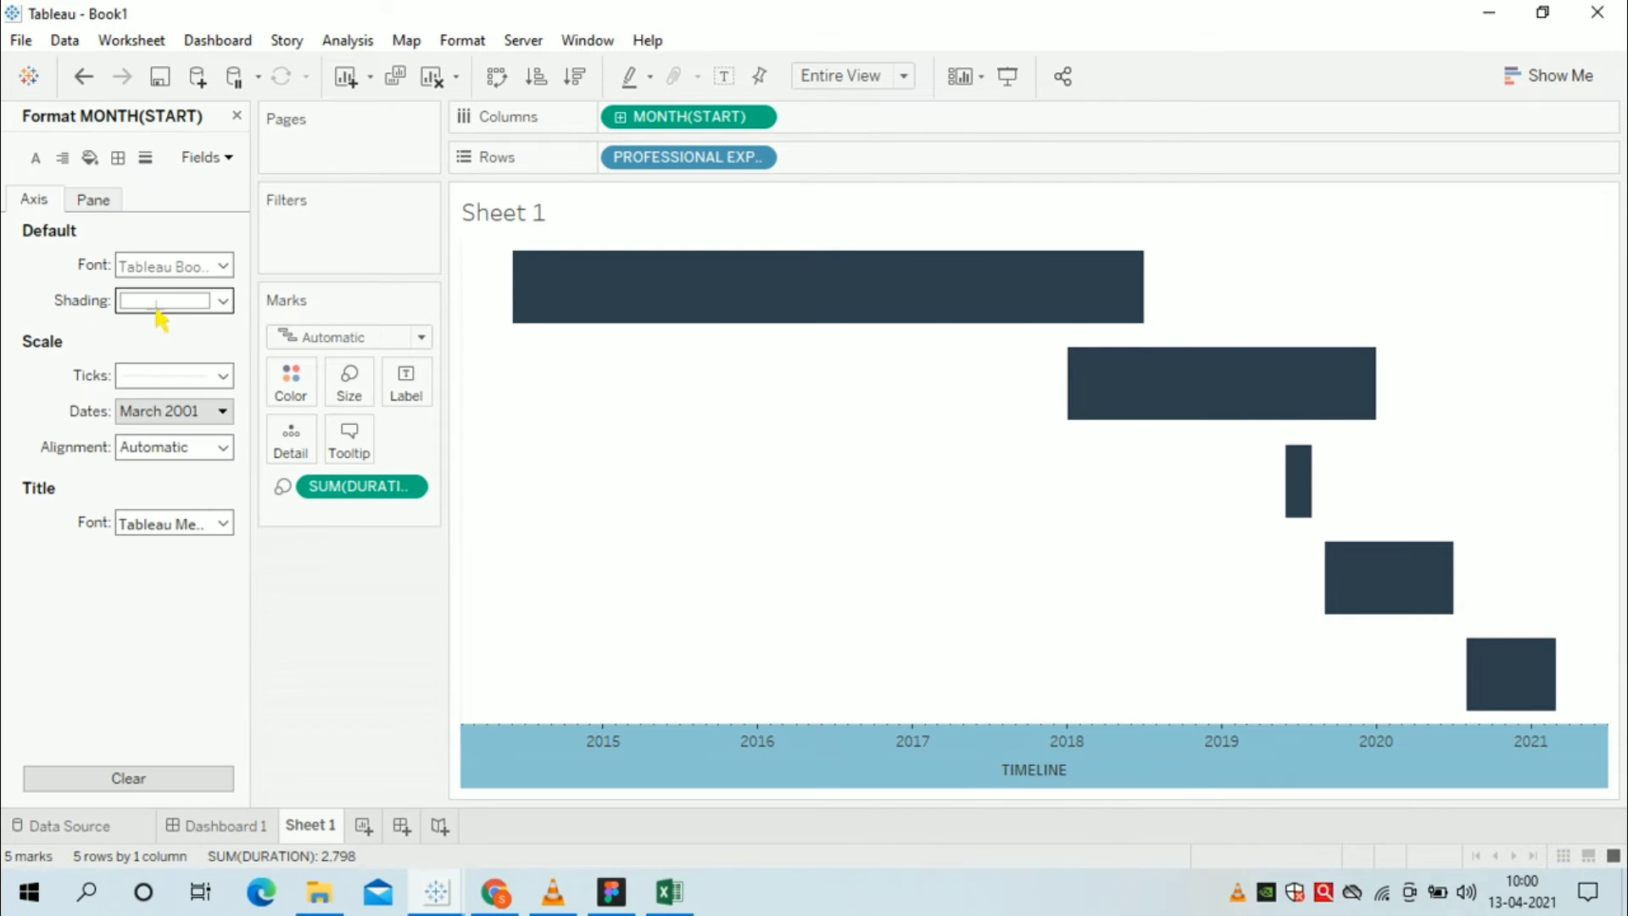
pyautogui.click(222, 266)
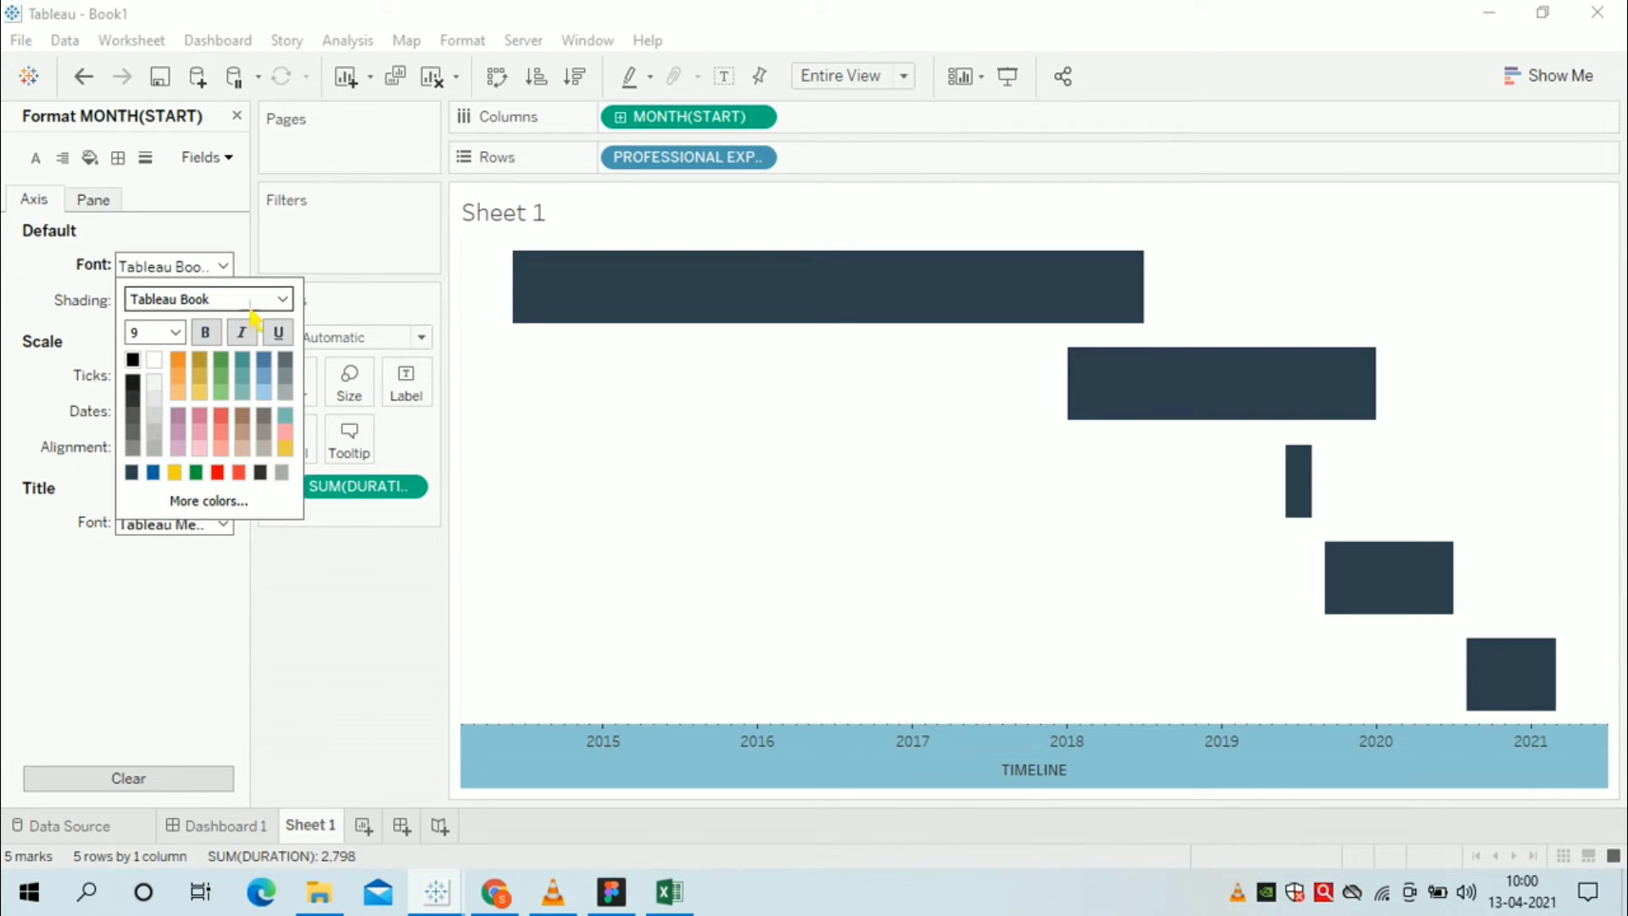
pyautogui.click(174, 334)
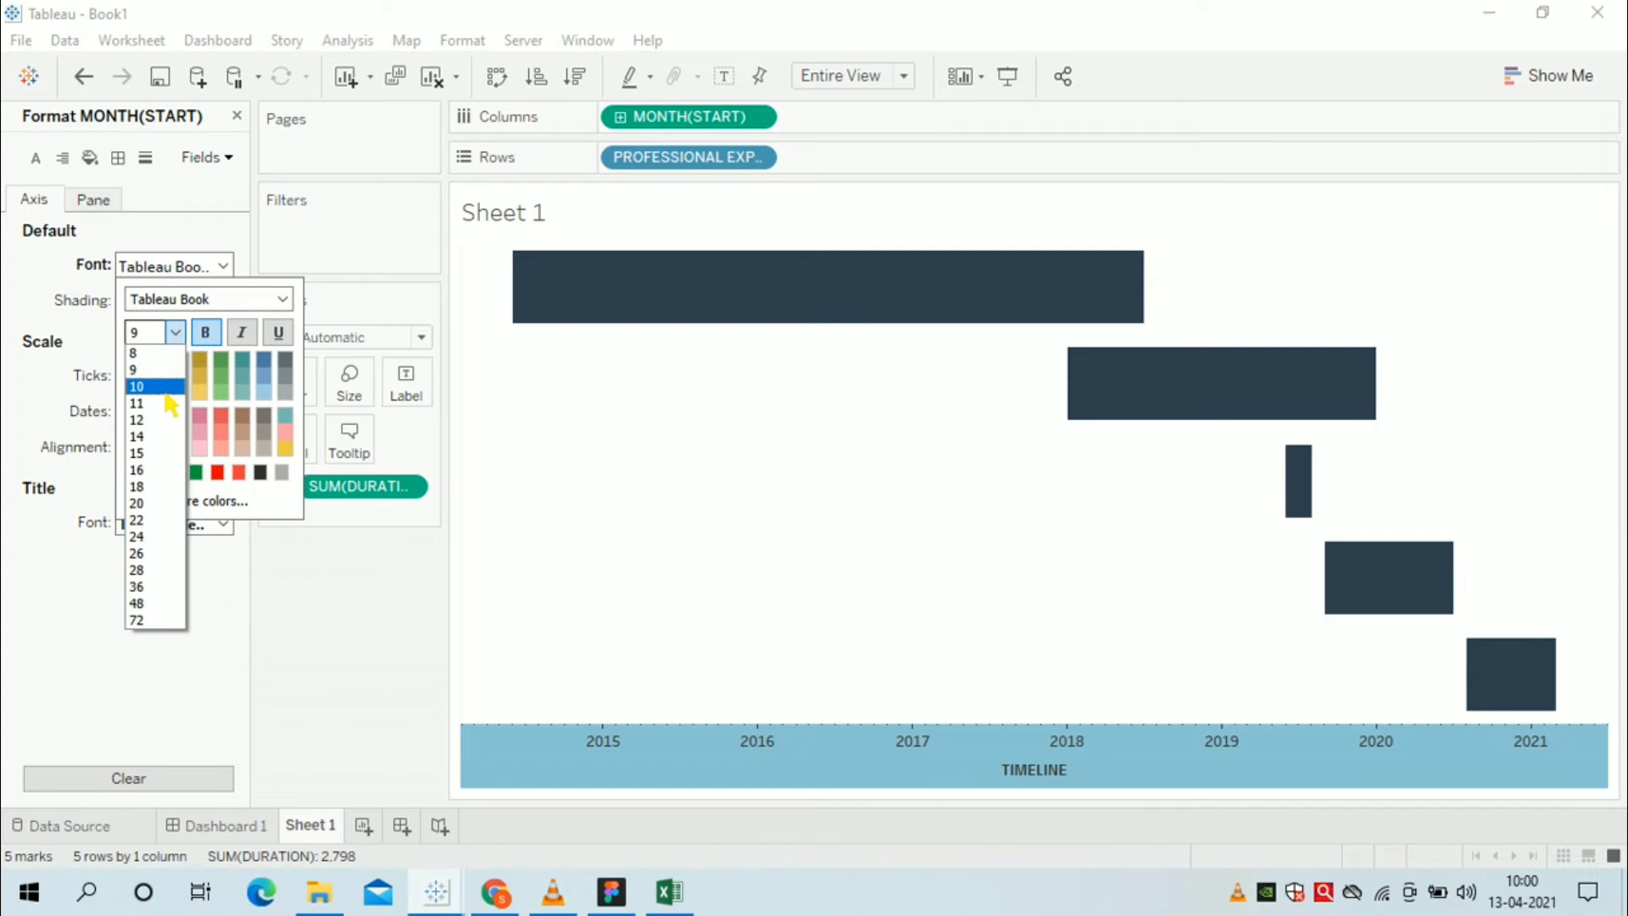
pyautogui.click(163, 389)
pyautogui.click(648, 434)
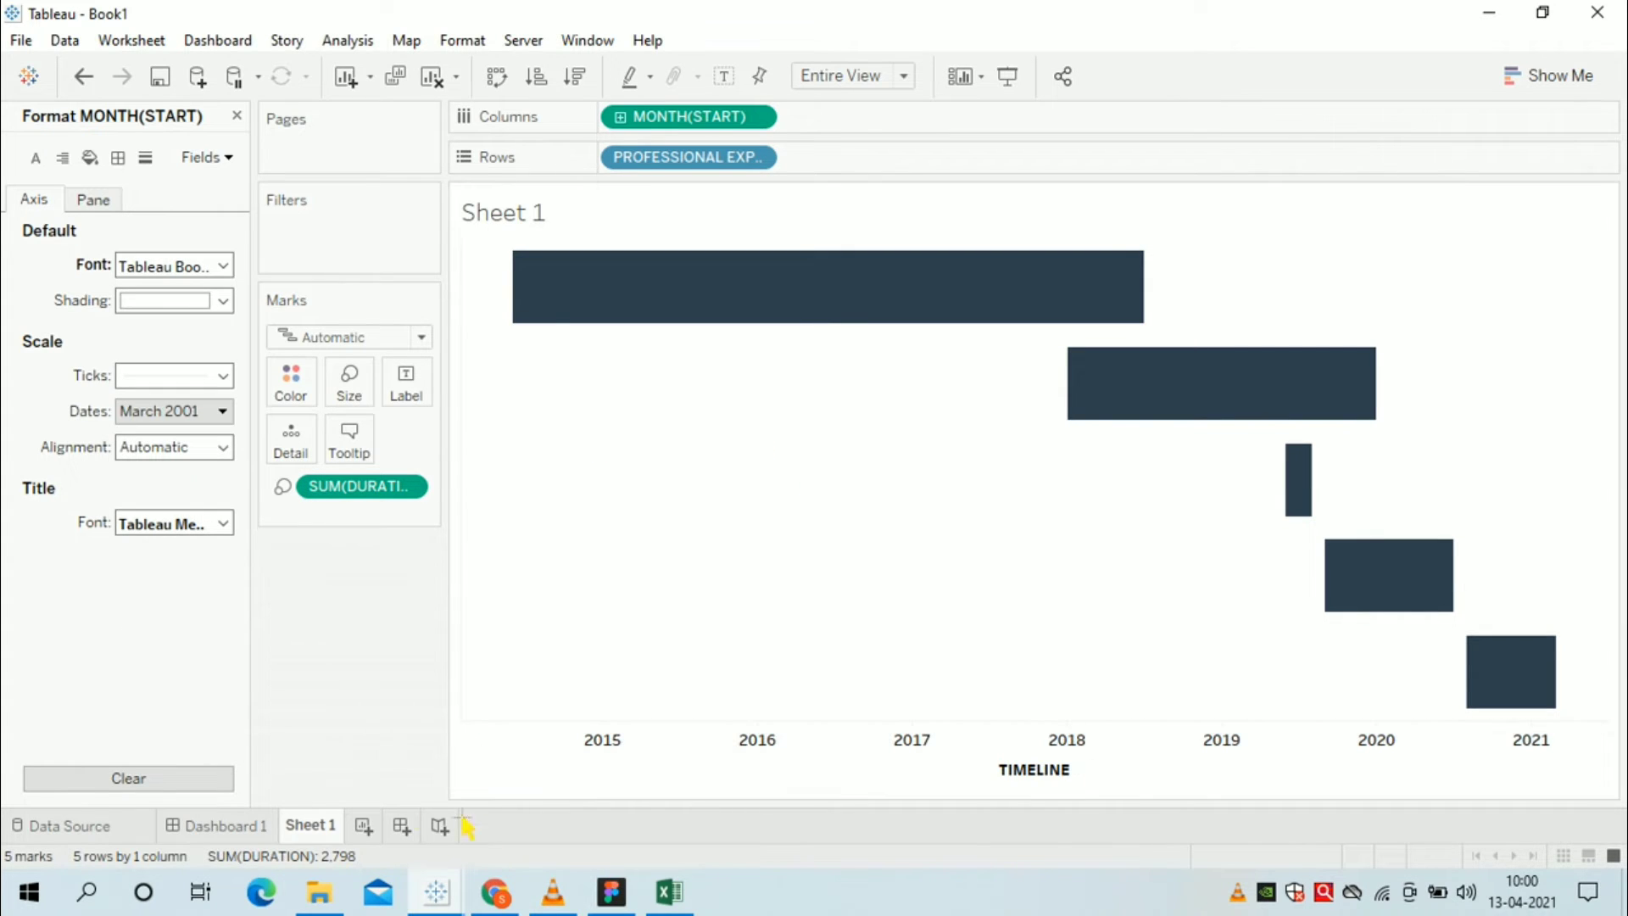
# - Examine the line and border formatting of the timeline worksheet at sheet, row and column level
pyautogui.moveTo(580, 322)
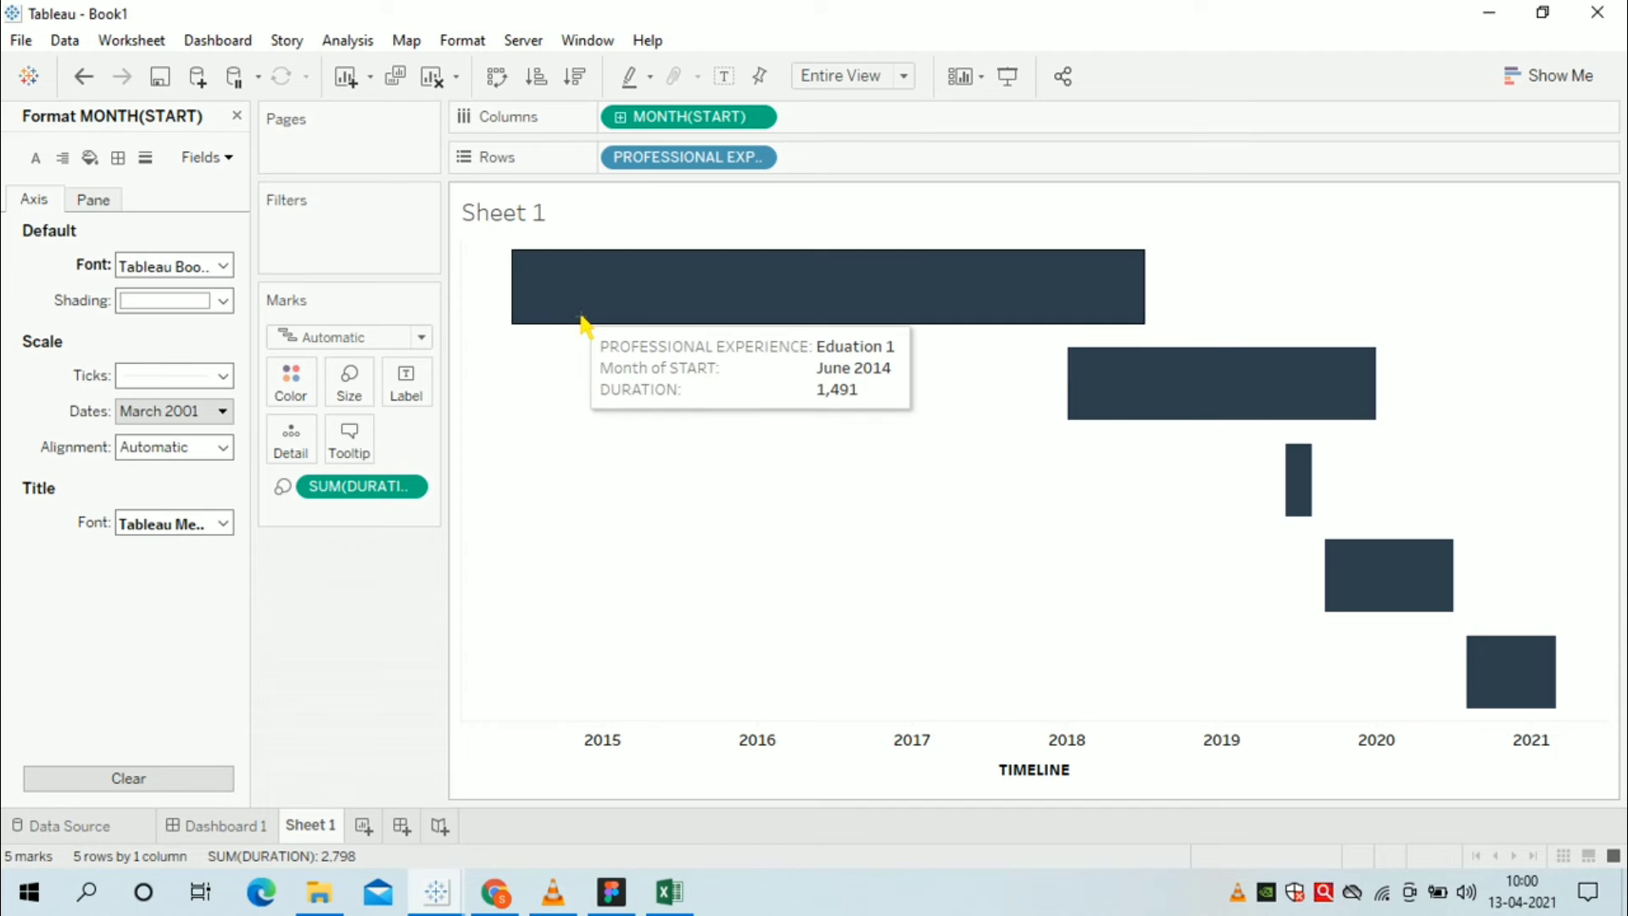
pyautogui.click(146, 157)
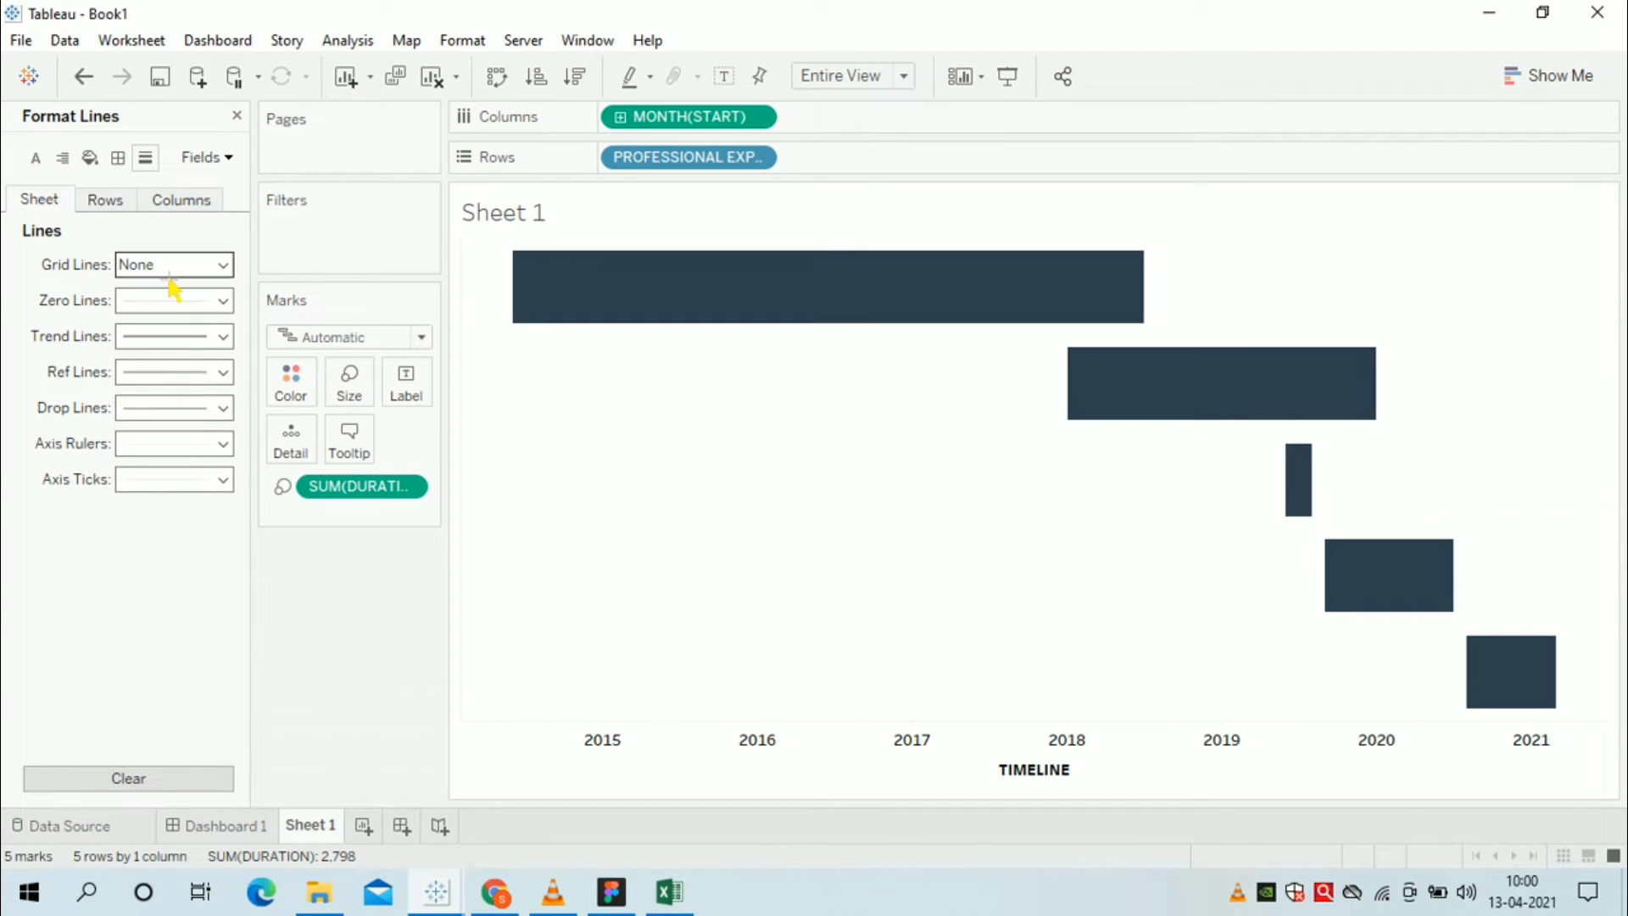
pyautogui.click(119, 161)
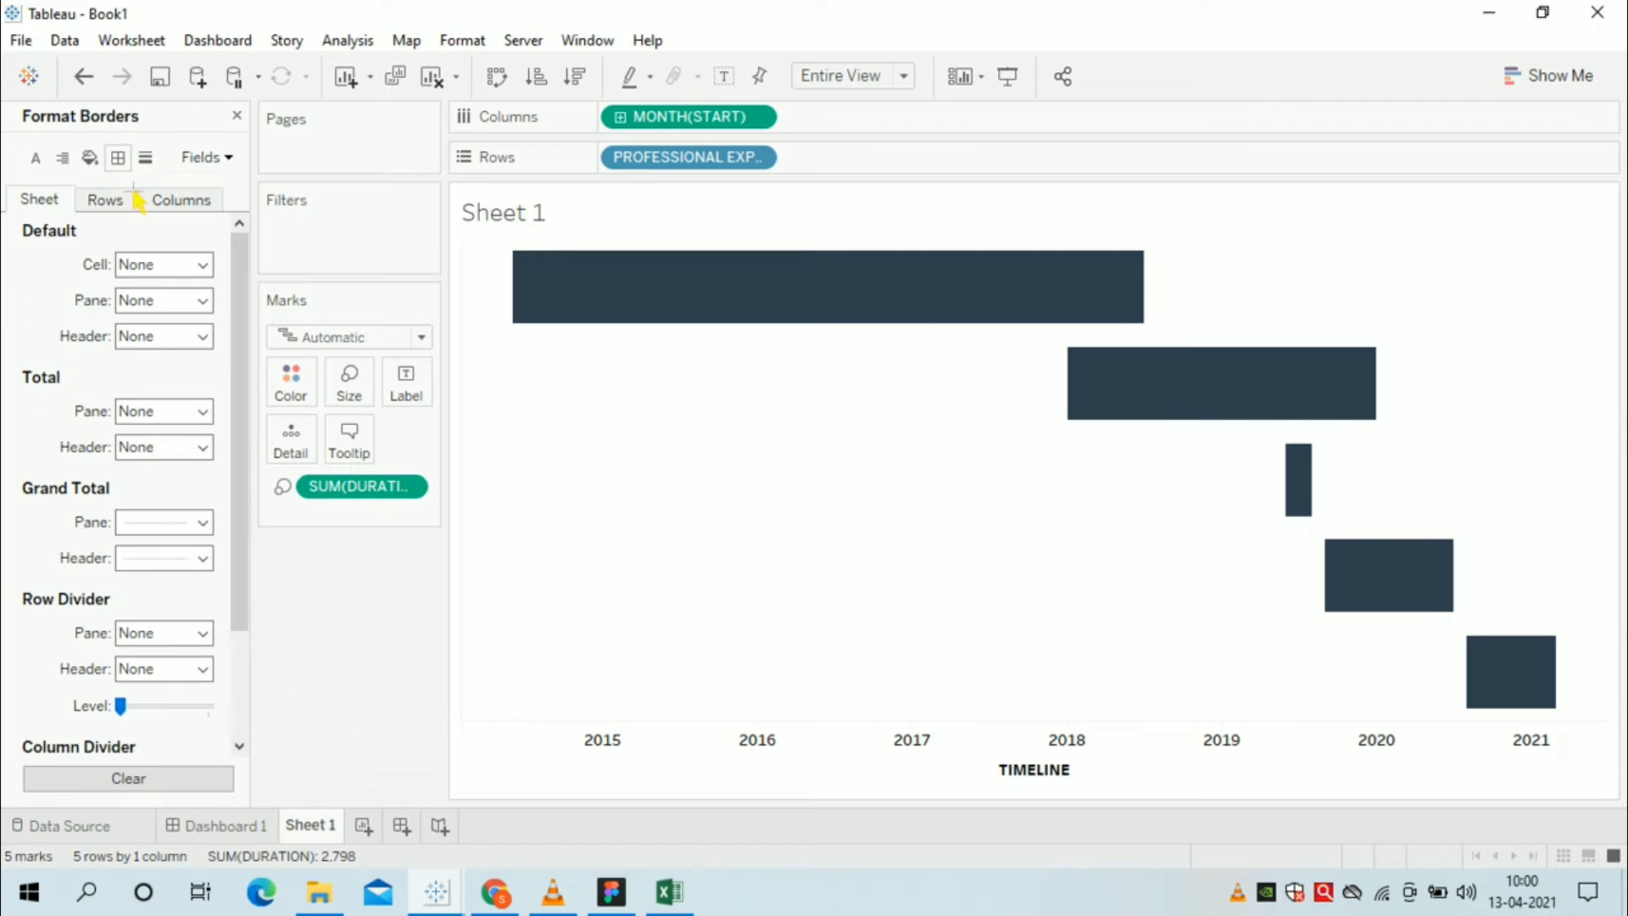
pyautogui.click(148, 159)
pyautogui.click(105, 200)
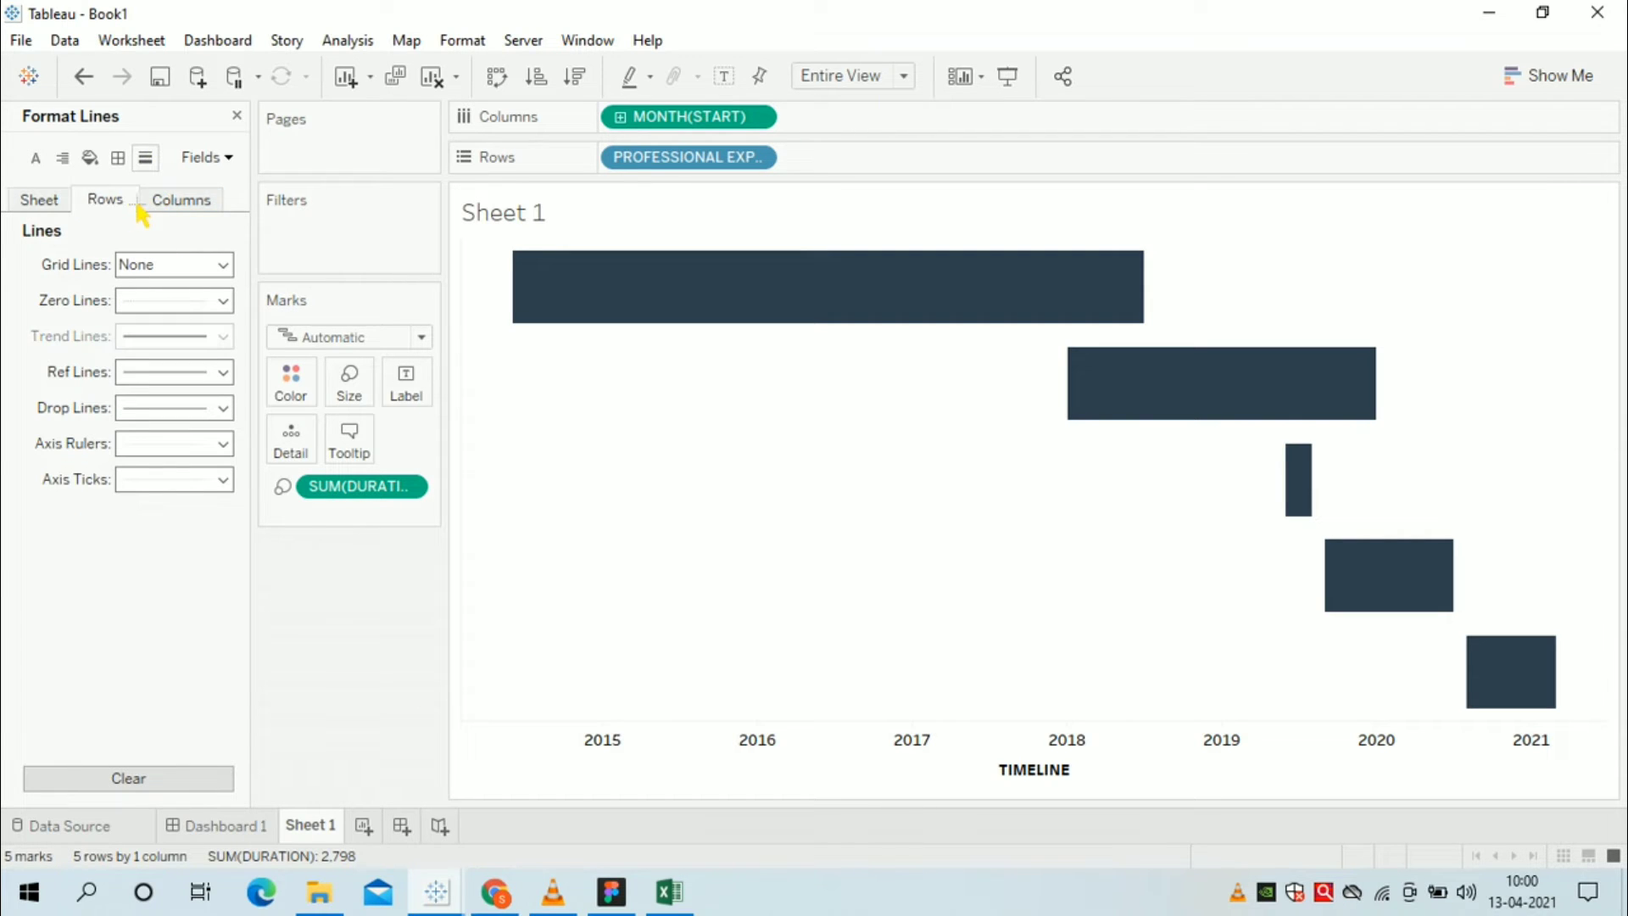
pyautogui.click(218, 203)
pyautogui.click(106, 200)
pyautogui.click(119, 159)
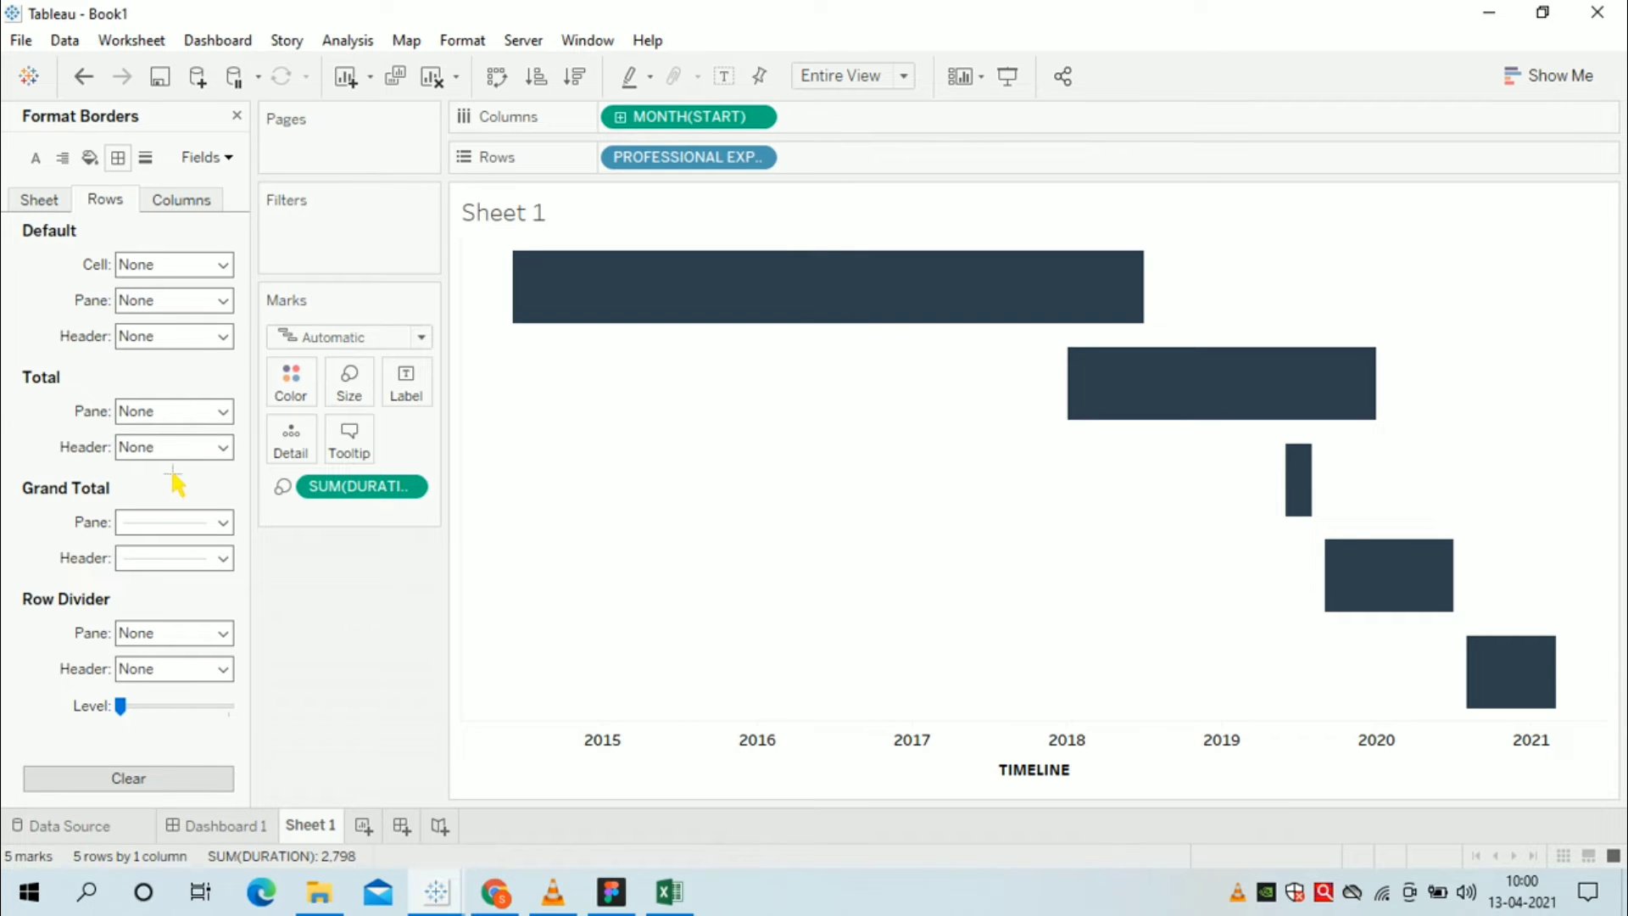
pyautogui.click(41, 200)
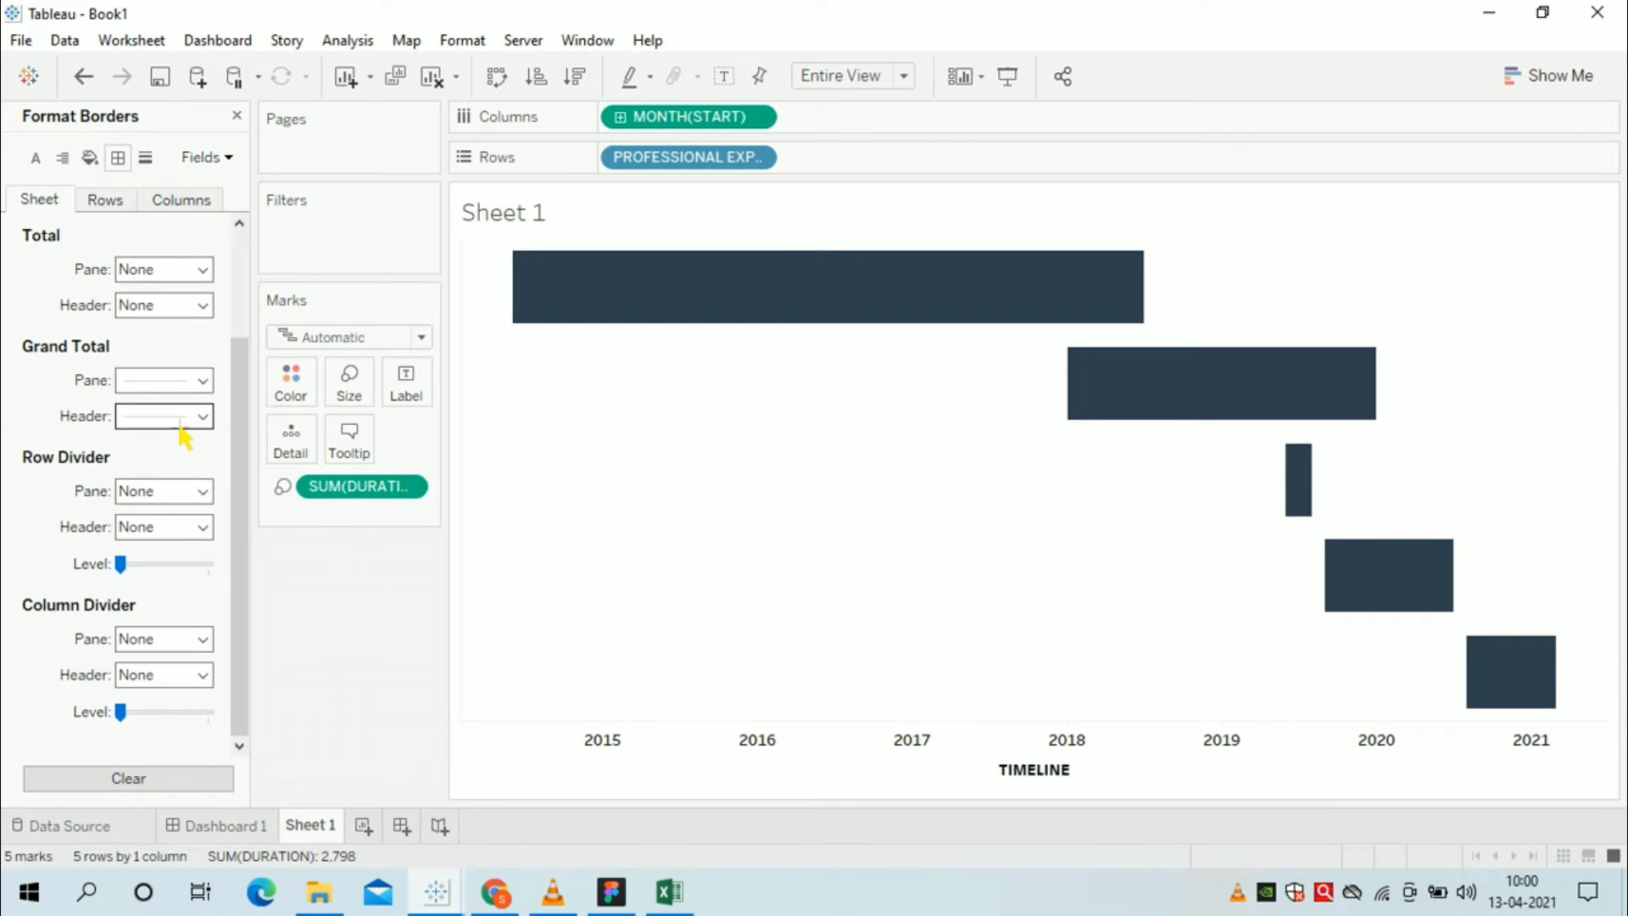
pyautogui.click(161, 223)
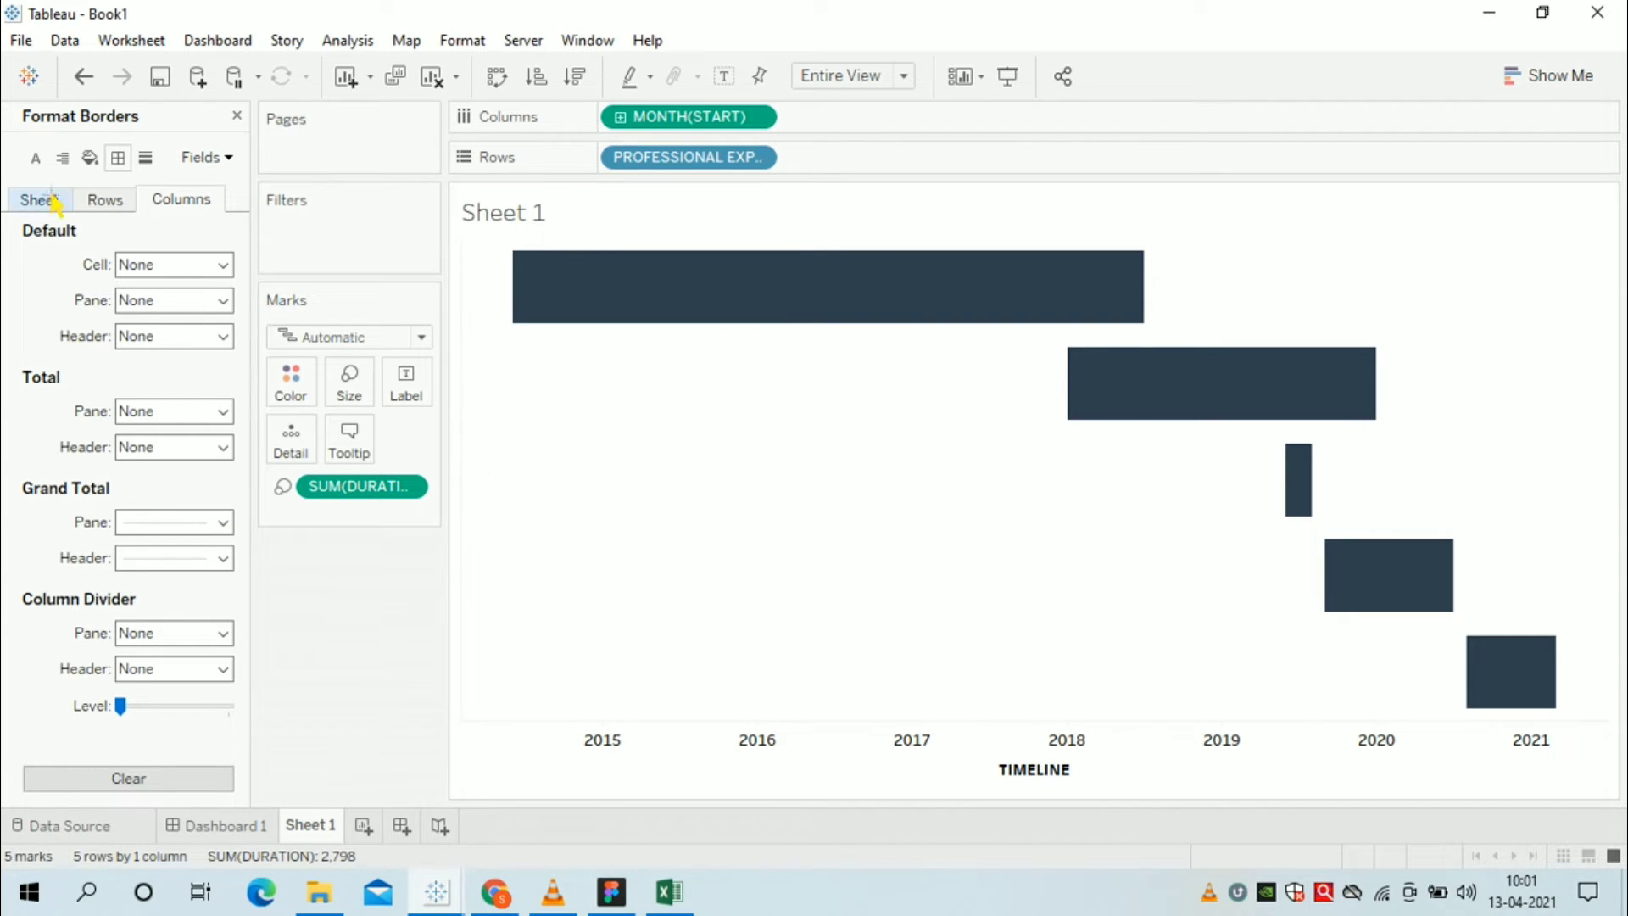
pyautogui.click(102, 202)
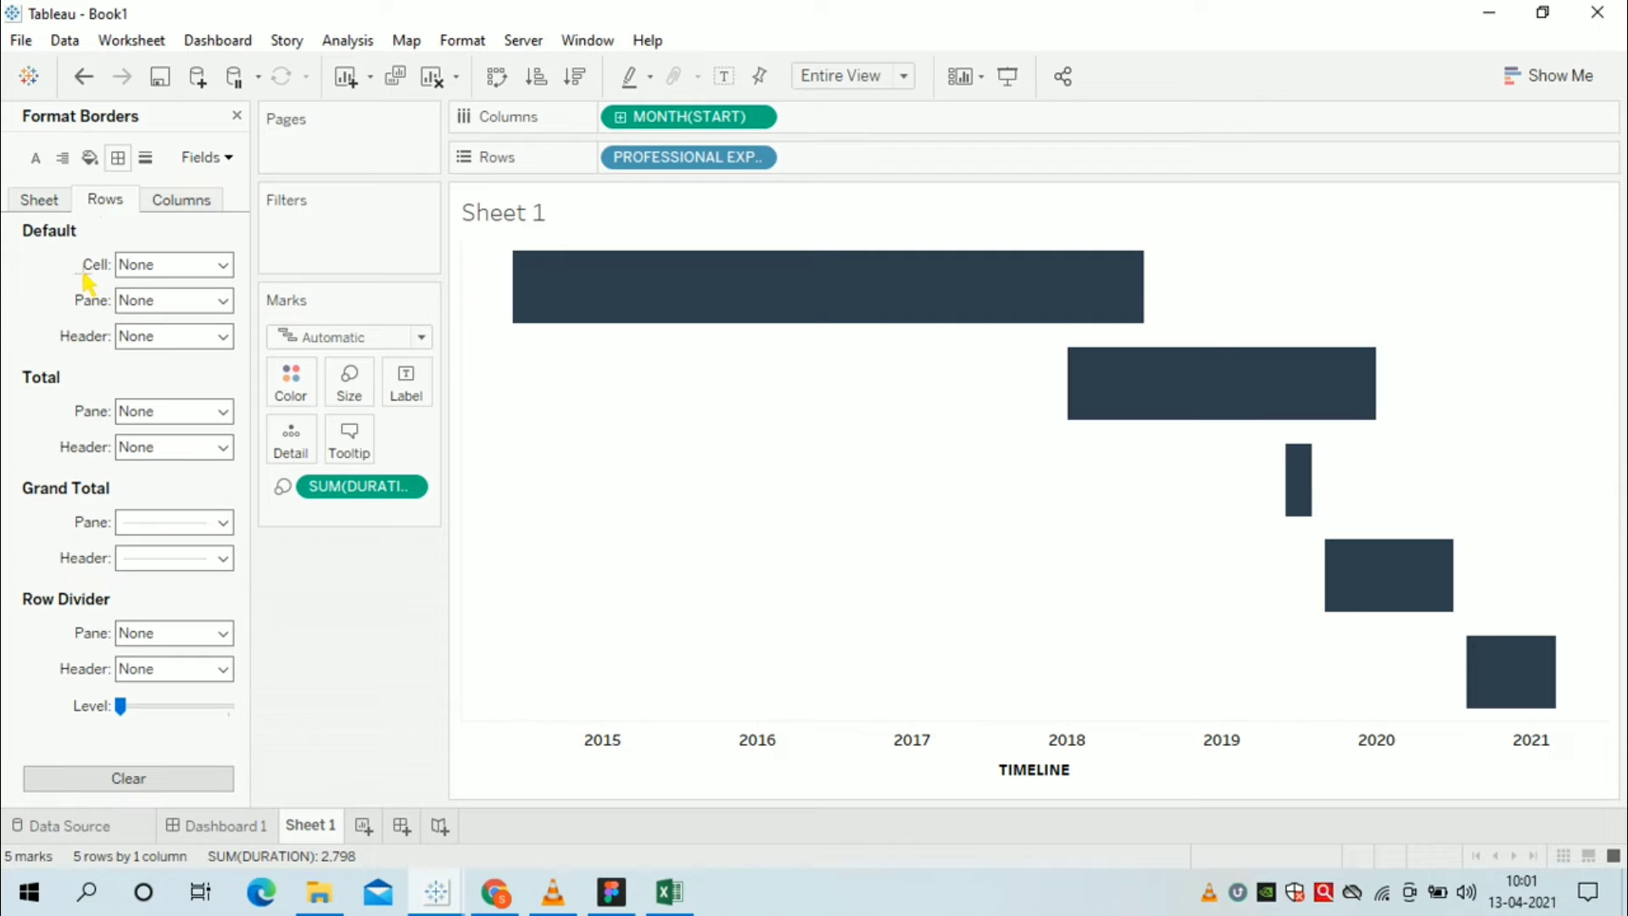
pyautogui.click(40, 200)
pyautogui.scroll(-3, 153, 390)
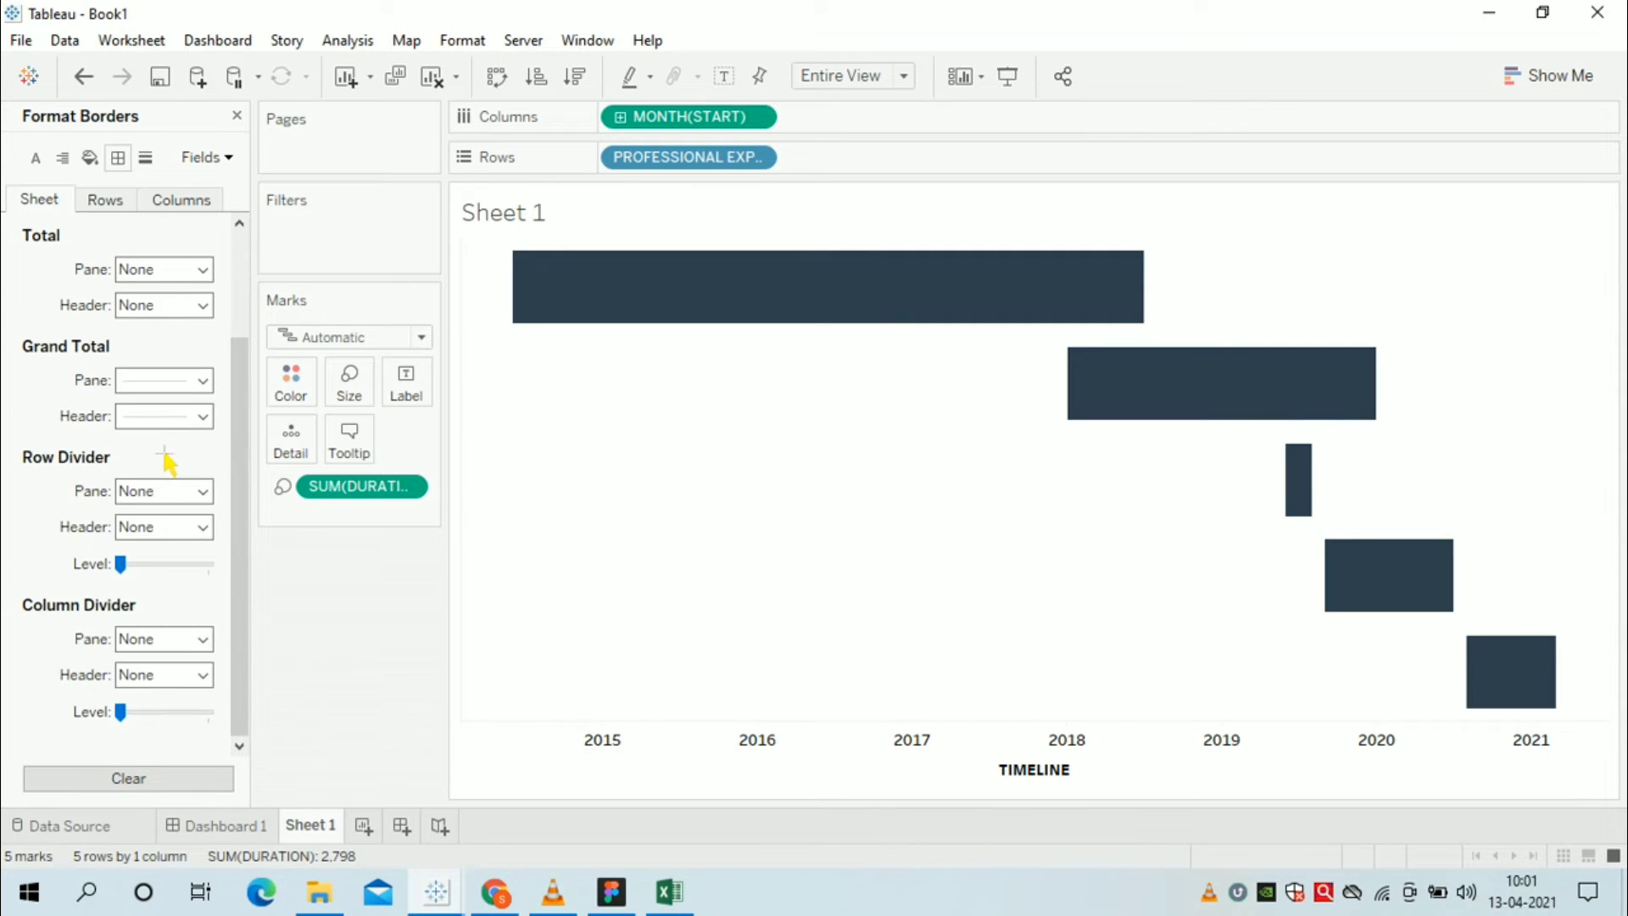
pyautogui.scroll(3, 174, 475)
# - Set the zero lines of the whole timeline worksheet to None
pyautogui.click(146, 157)
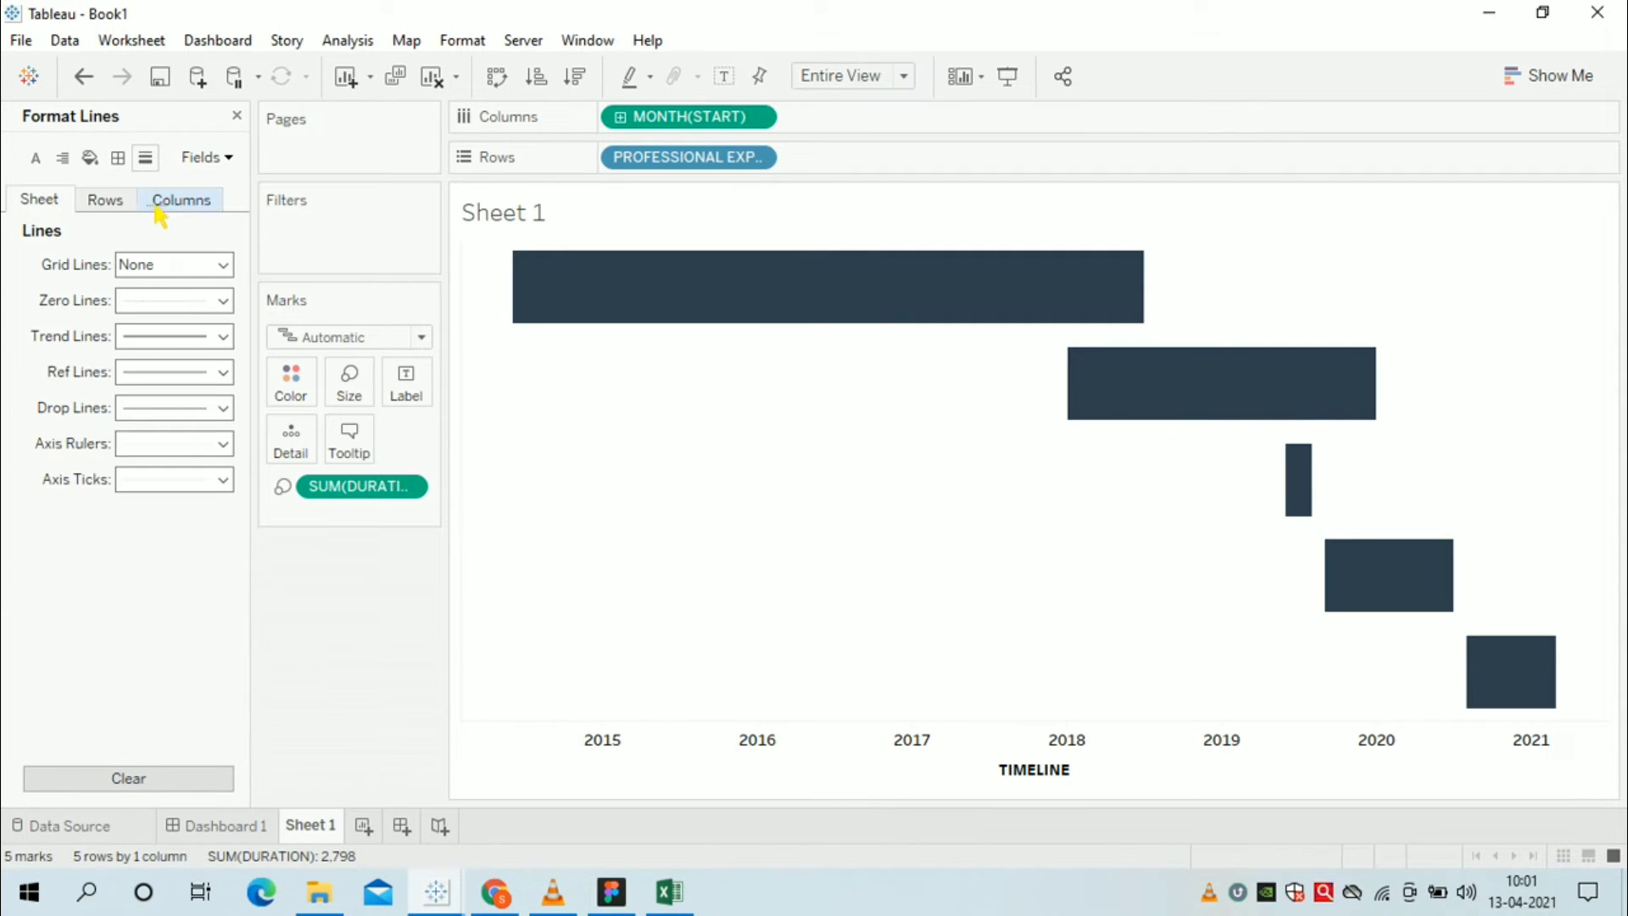
pyautogui.click(217, 302)
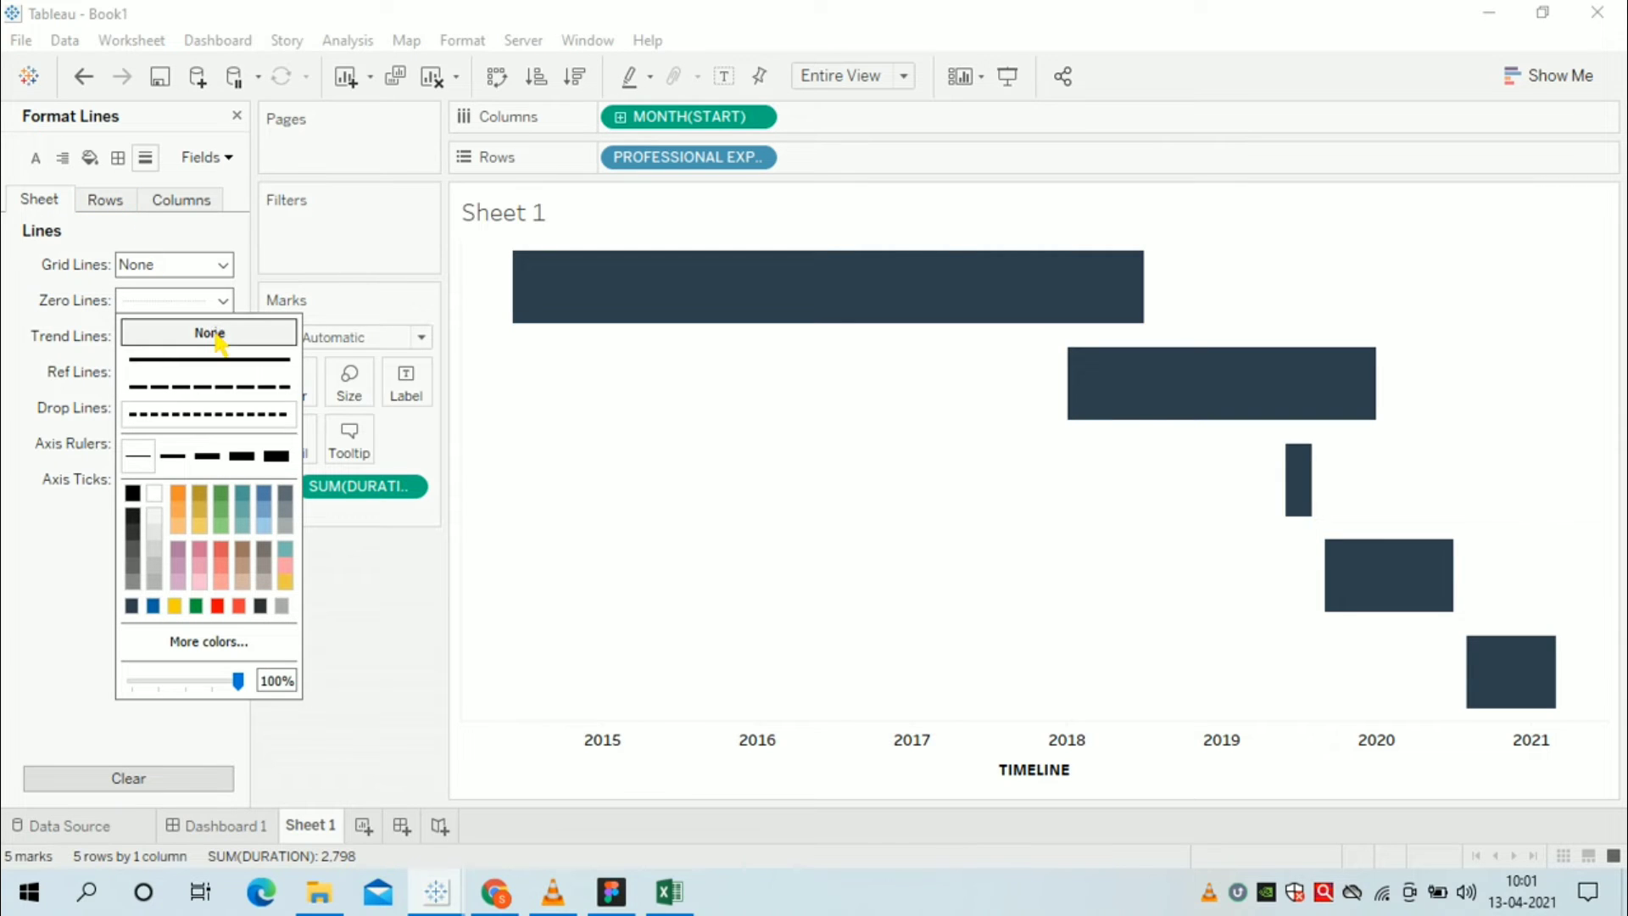
pyautogui.click(209, 332)
# - Set the axis rulers for the rows of the timeline chart to None
pyautogui.click(190, 201)
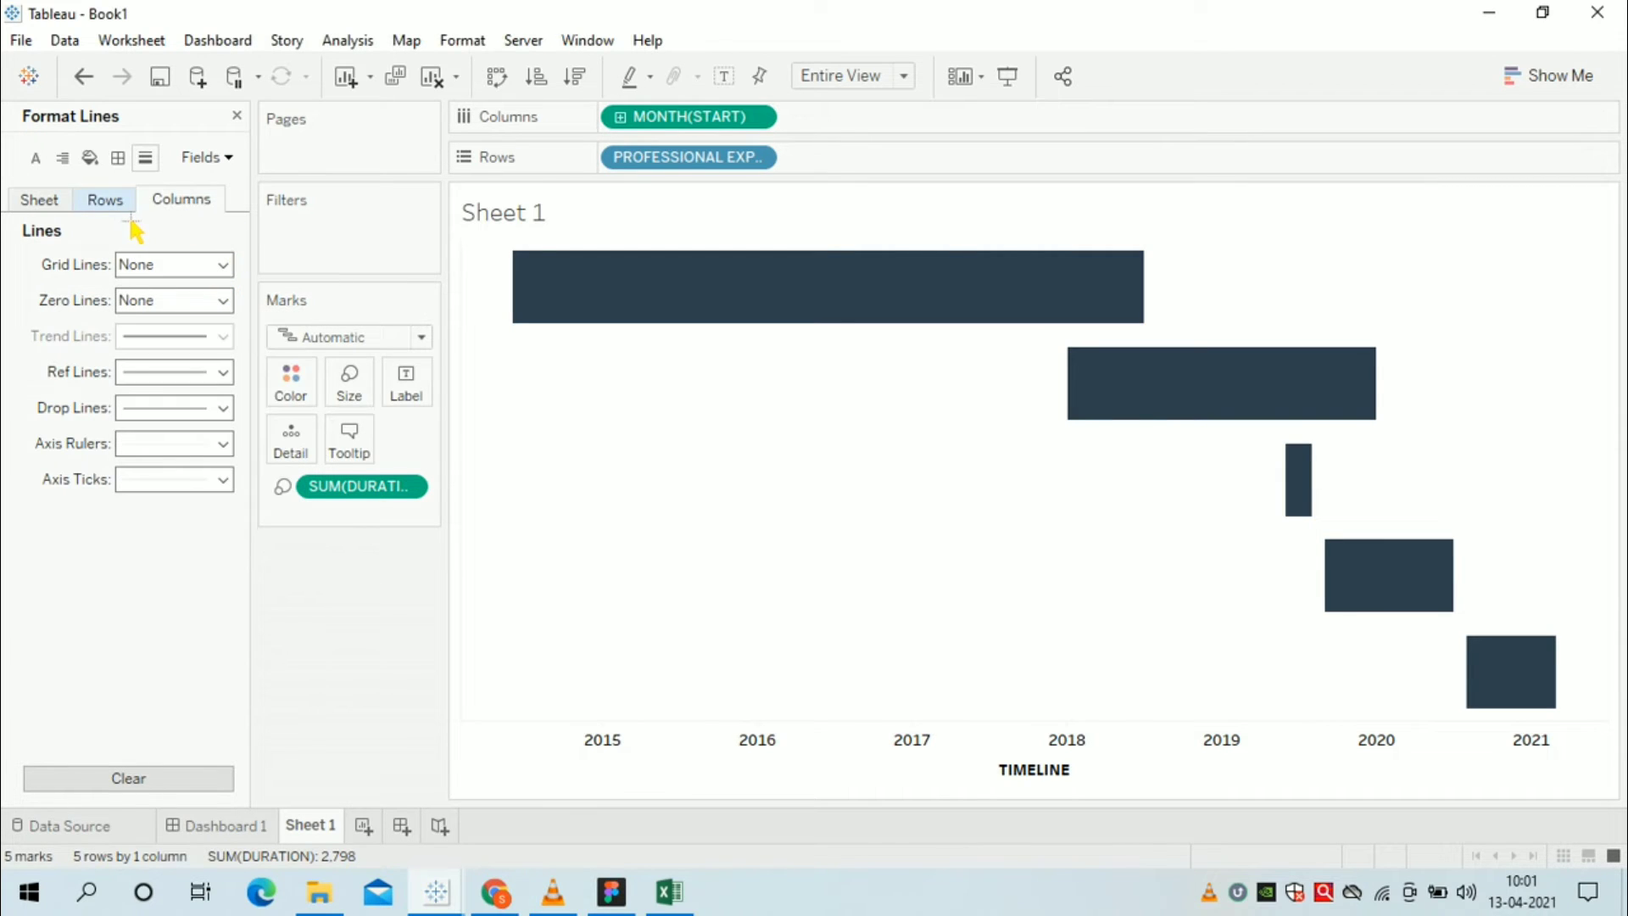
pyautogui.click(130, 212)
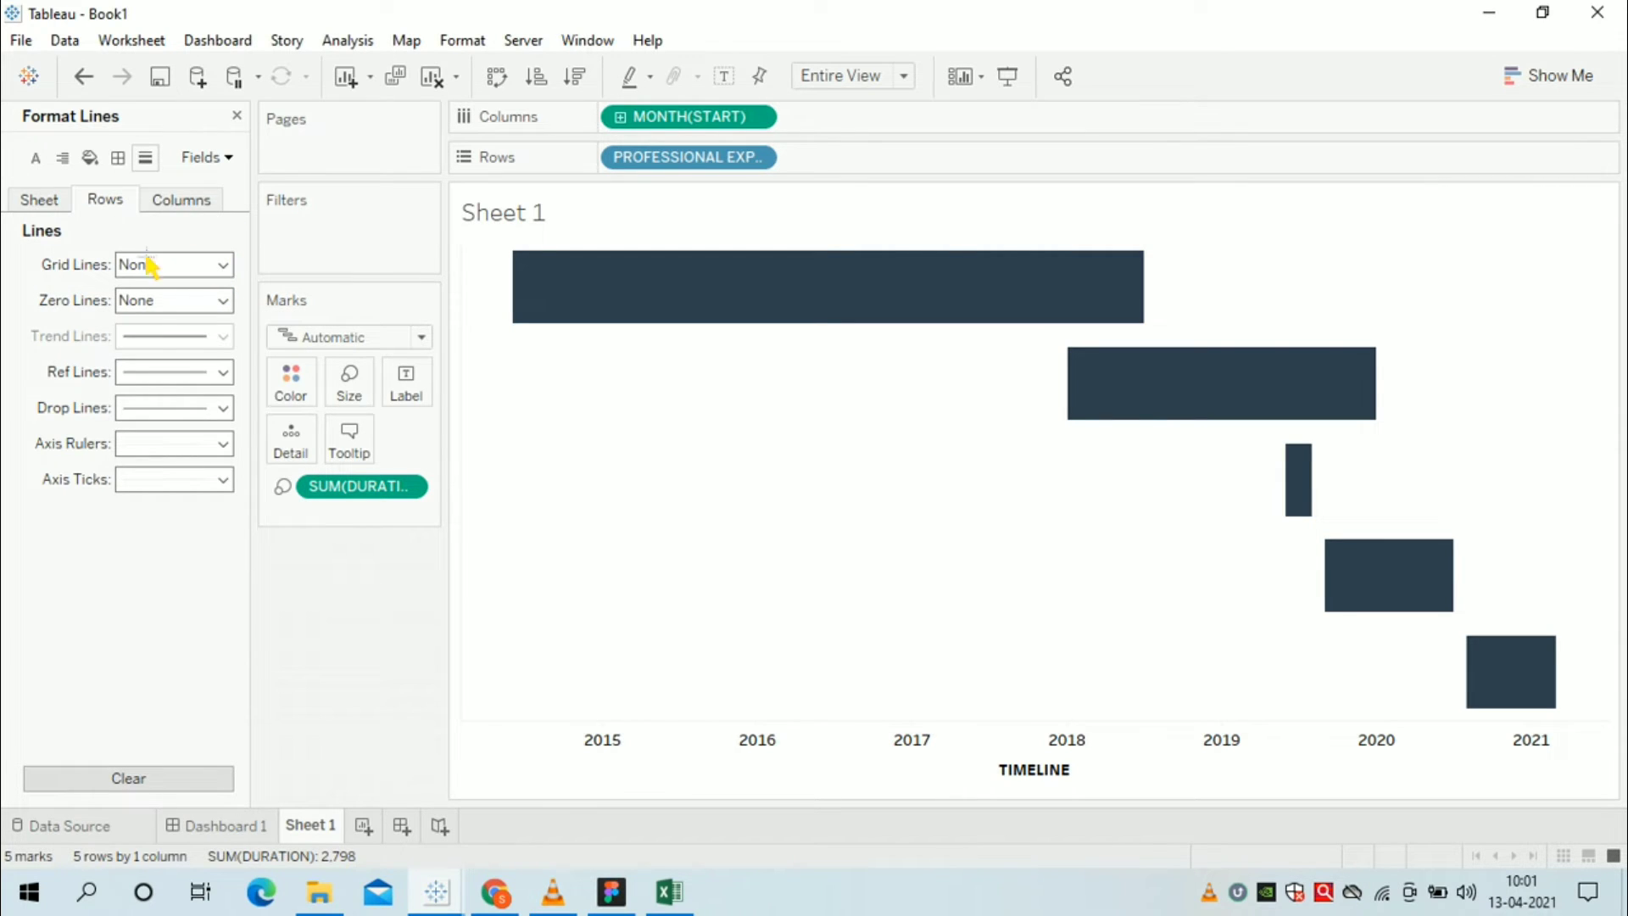
pyautogui.click(173, 449)
pyautogui.click(181, 477)
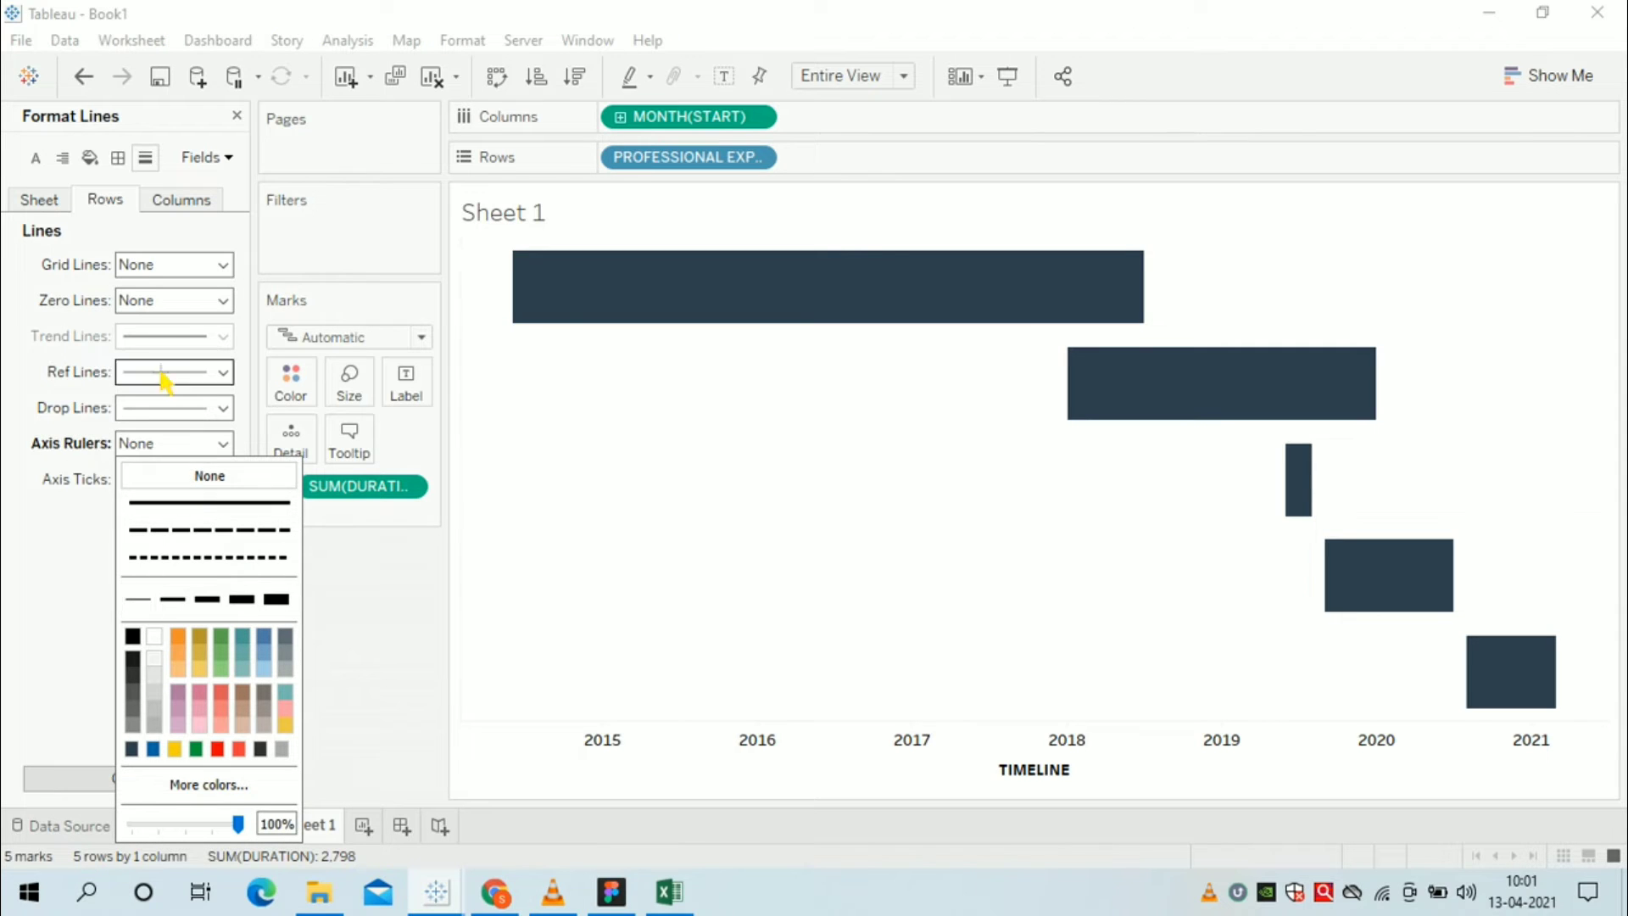
pyautogui.click(521, 465)
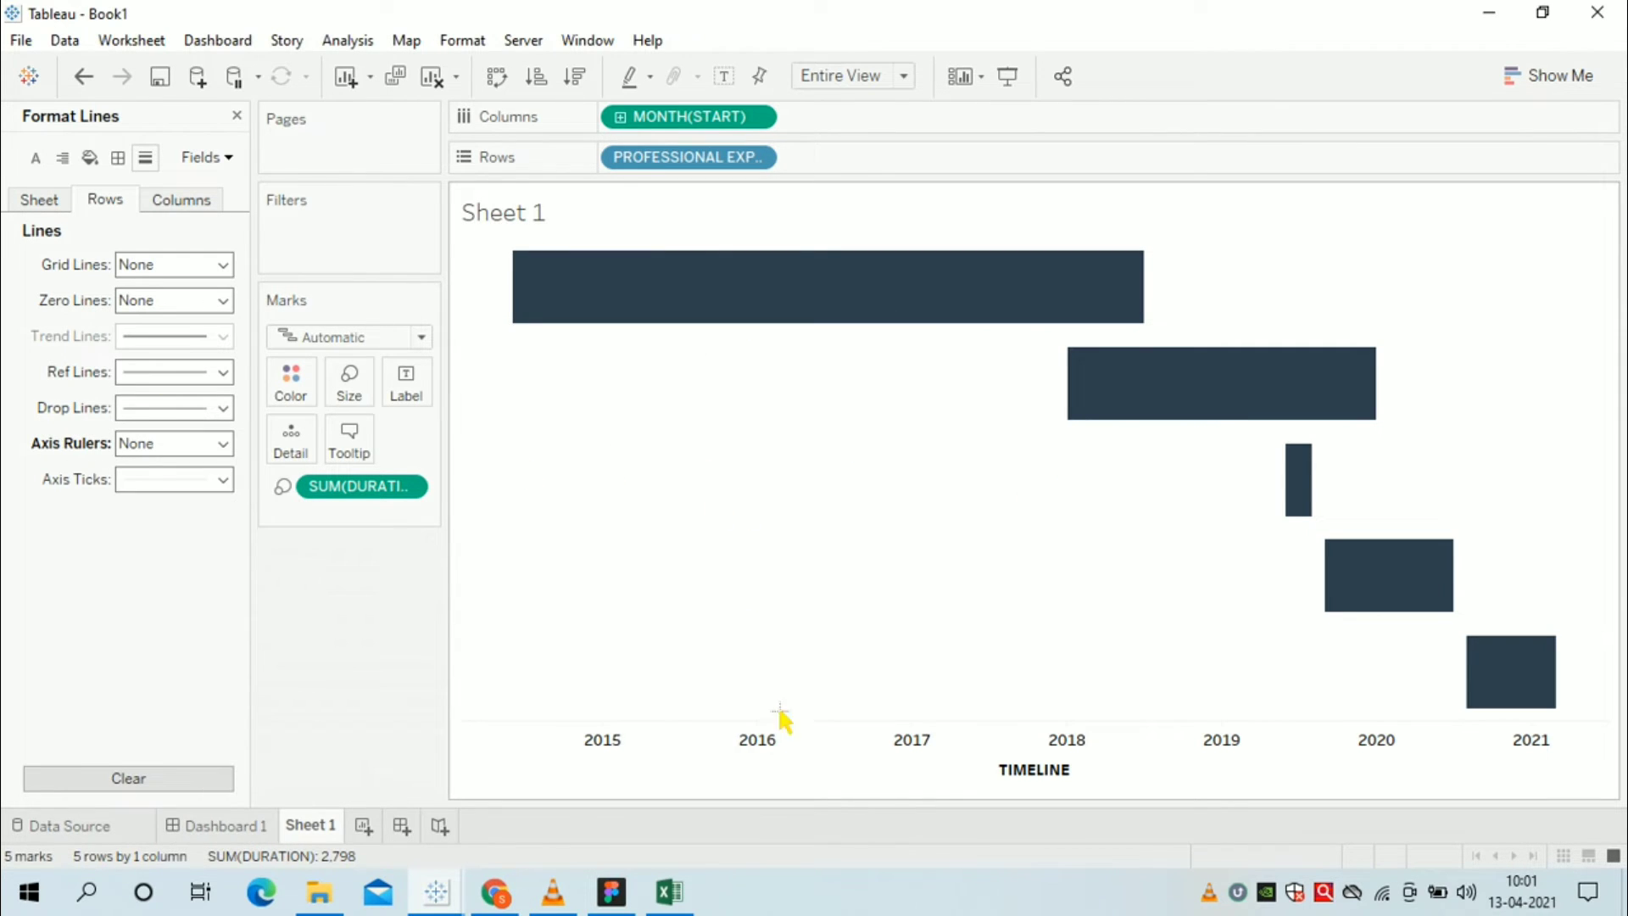
# - Set the axis rulers for the columns of the timeline chart to None
pyautogui.click(185, 206)
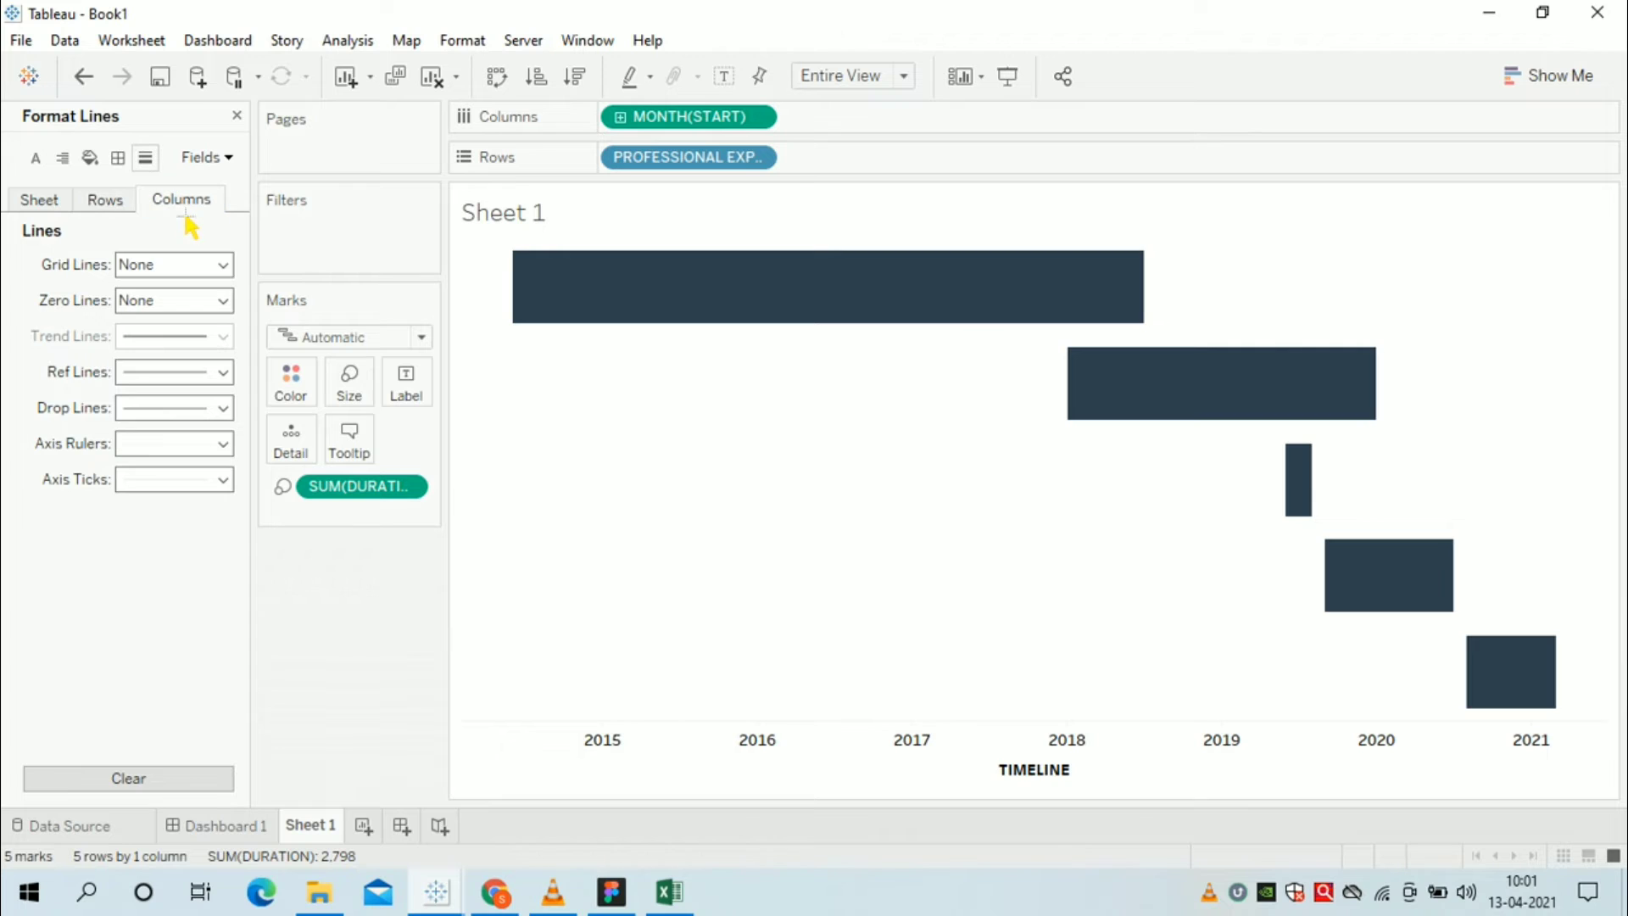
pyautogui.click(189, 443)
pyautogui.click(190, 478)
pyautogui.click(984, 610)
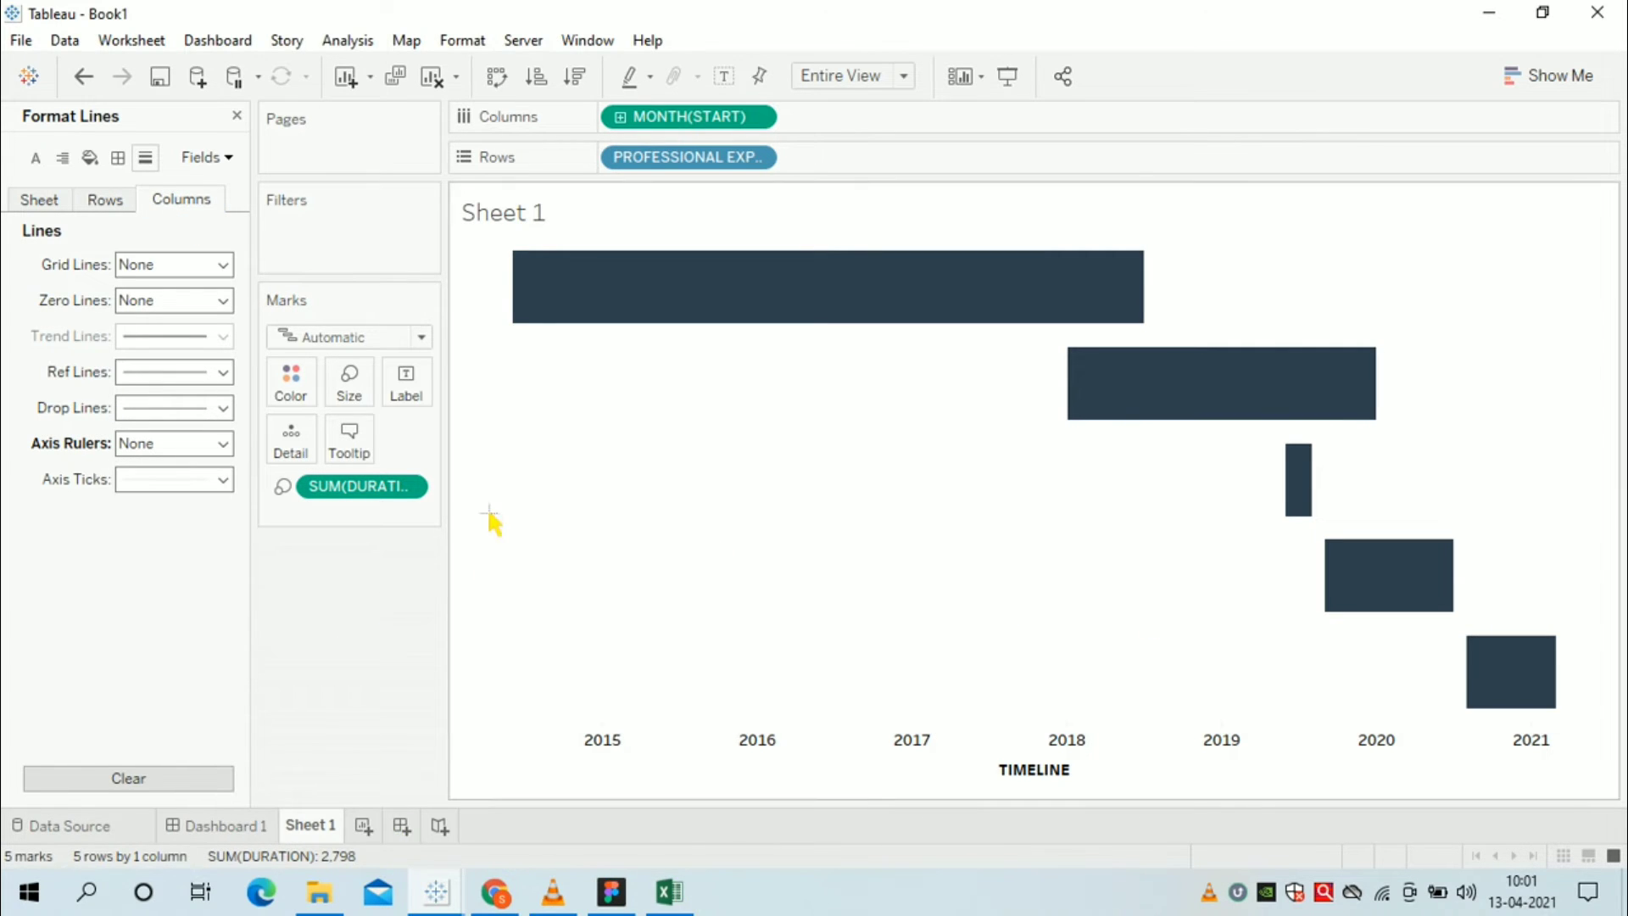
# - Rename the Sheet 1 worksheet as TIMELINE
pyautogui.doubleClick(337, 830)
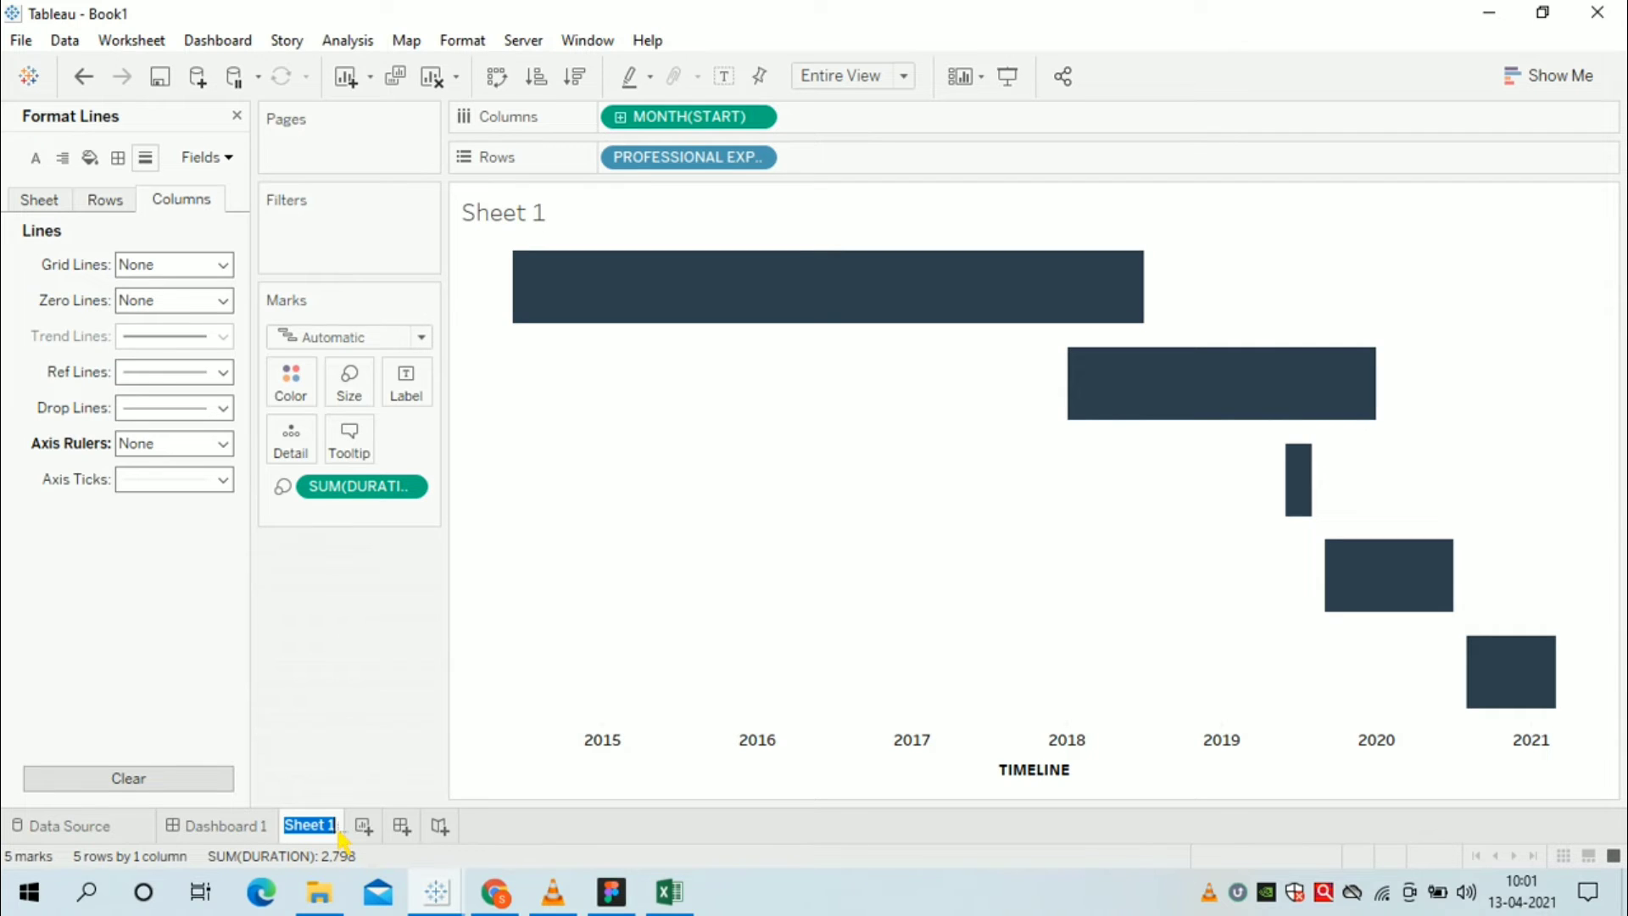
pyautogui.write('R')
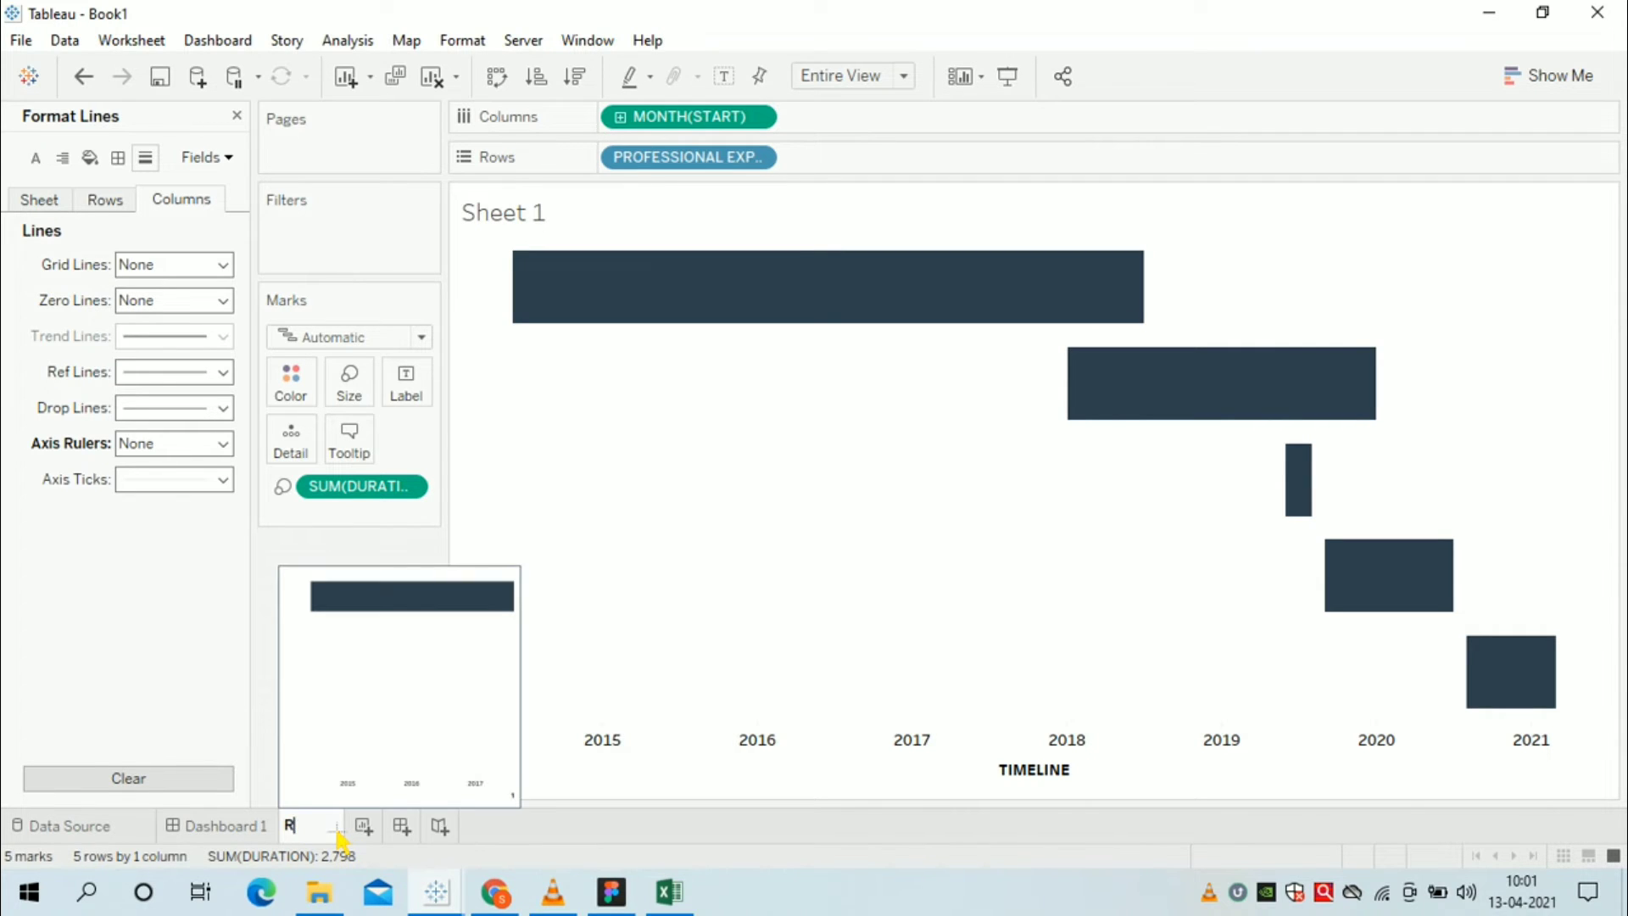
pyautogui.write('IMELINE')
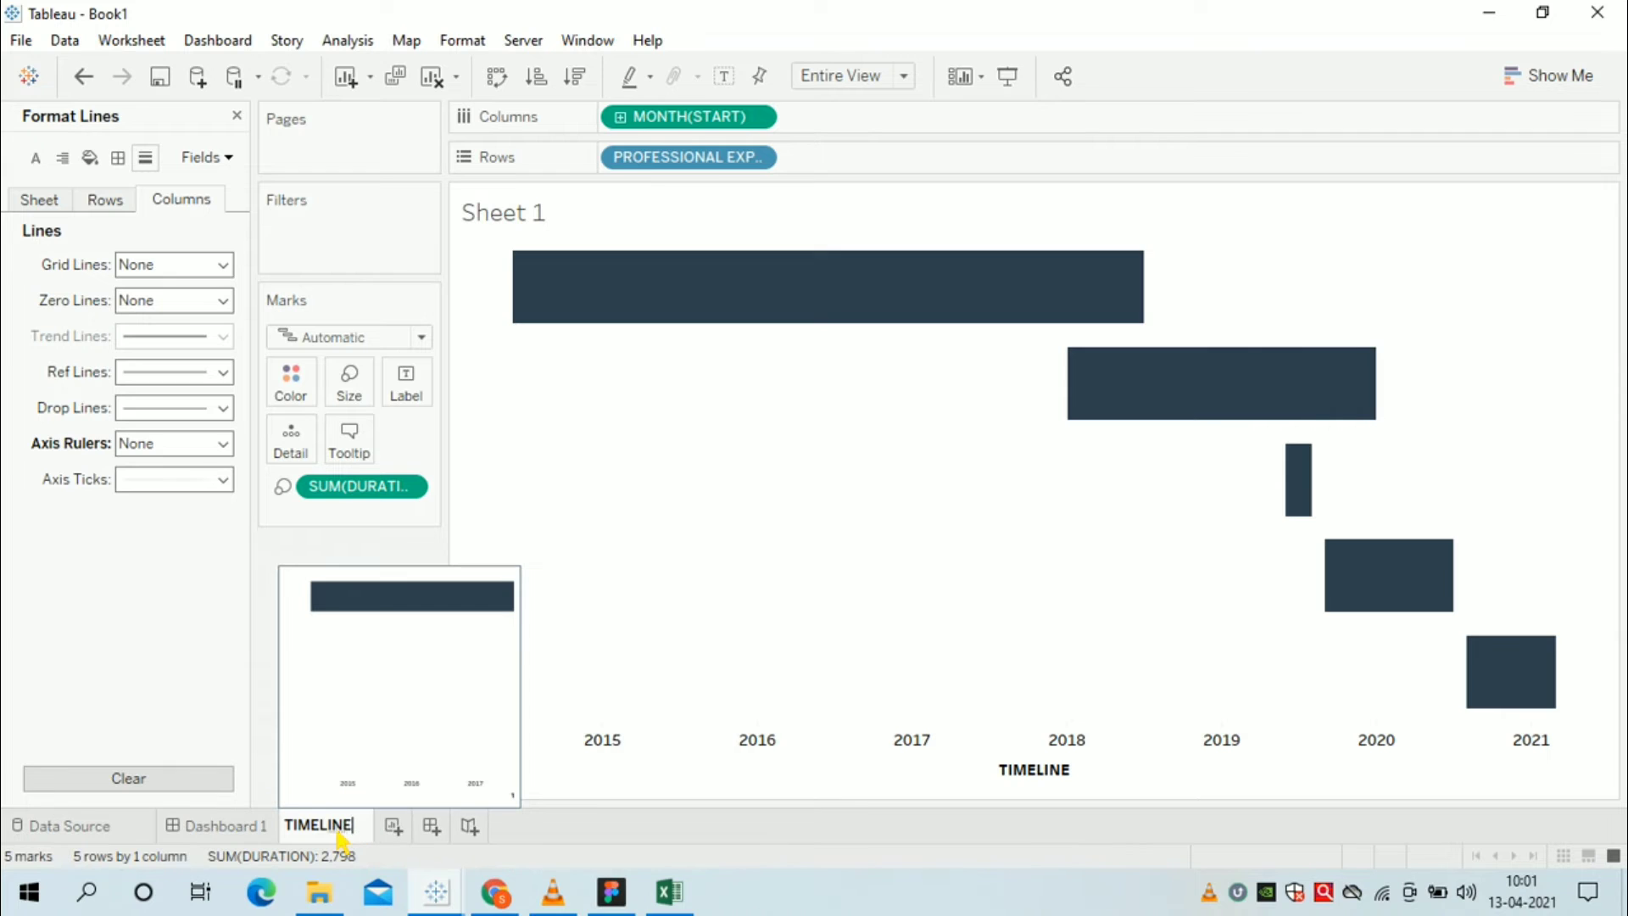
pyautogui.press('Return')
# - Place the TIMELINE sheet as a floating object in the EXPERIENCE section of Dashboard 1
pyautogui.click(254, 827)
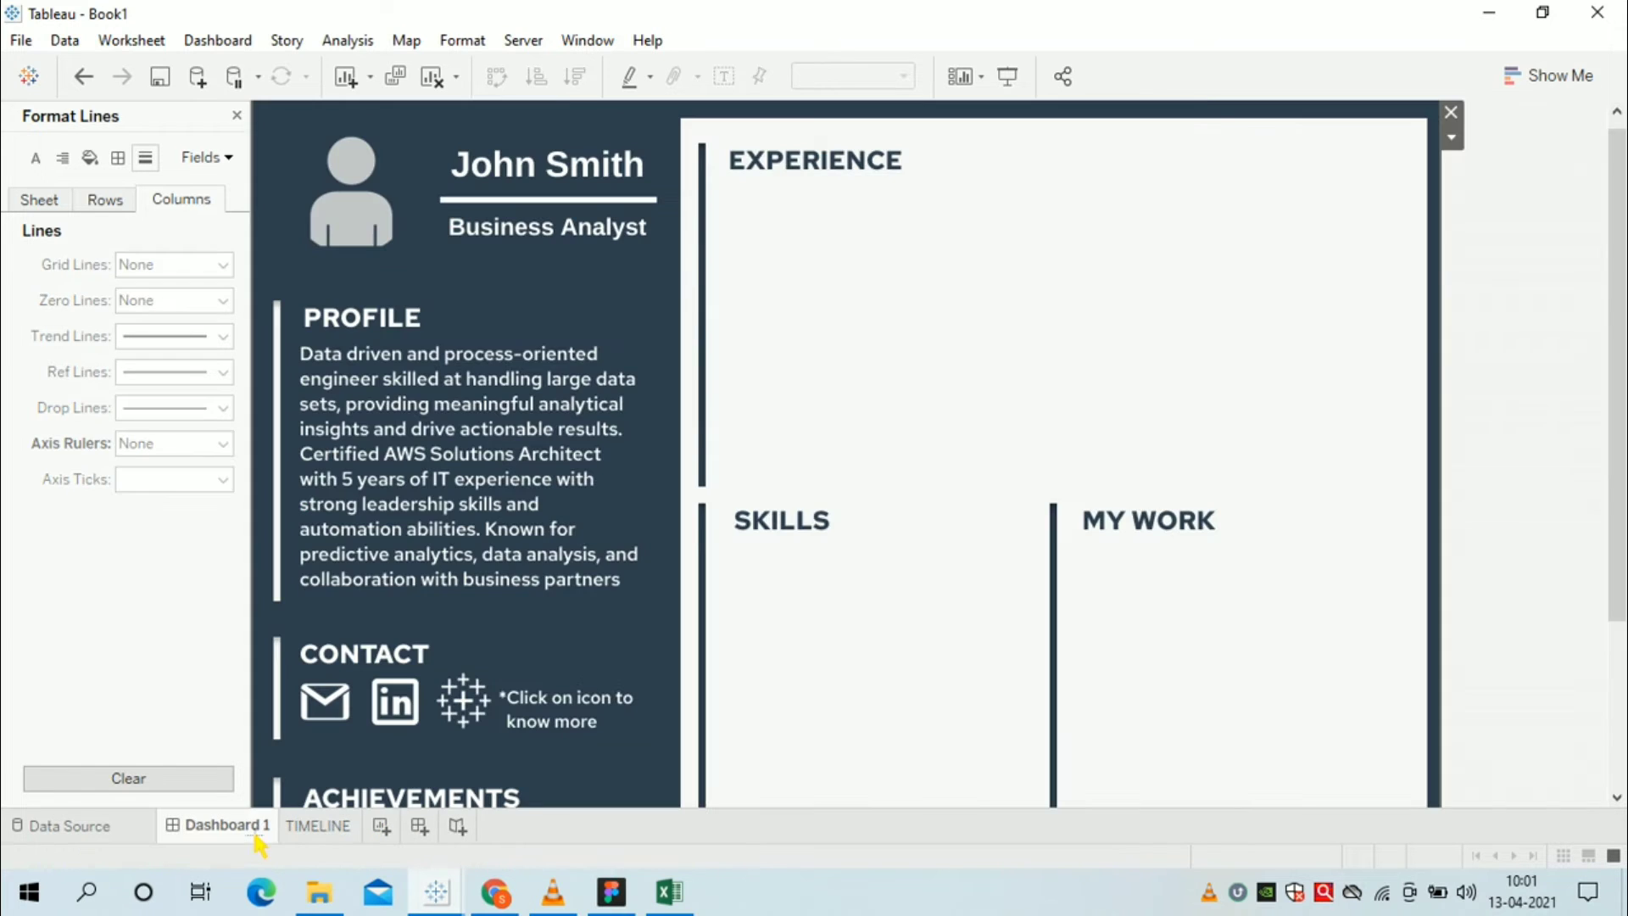
pyautogui.click(236, 115)
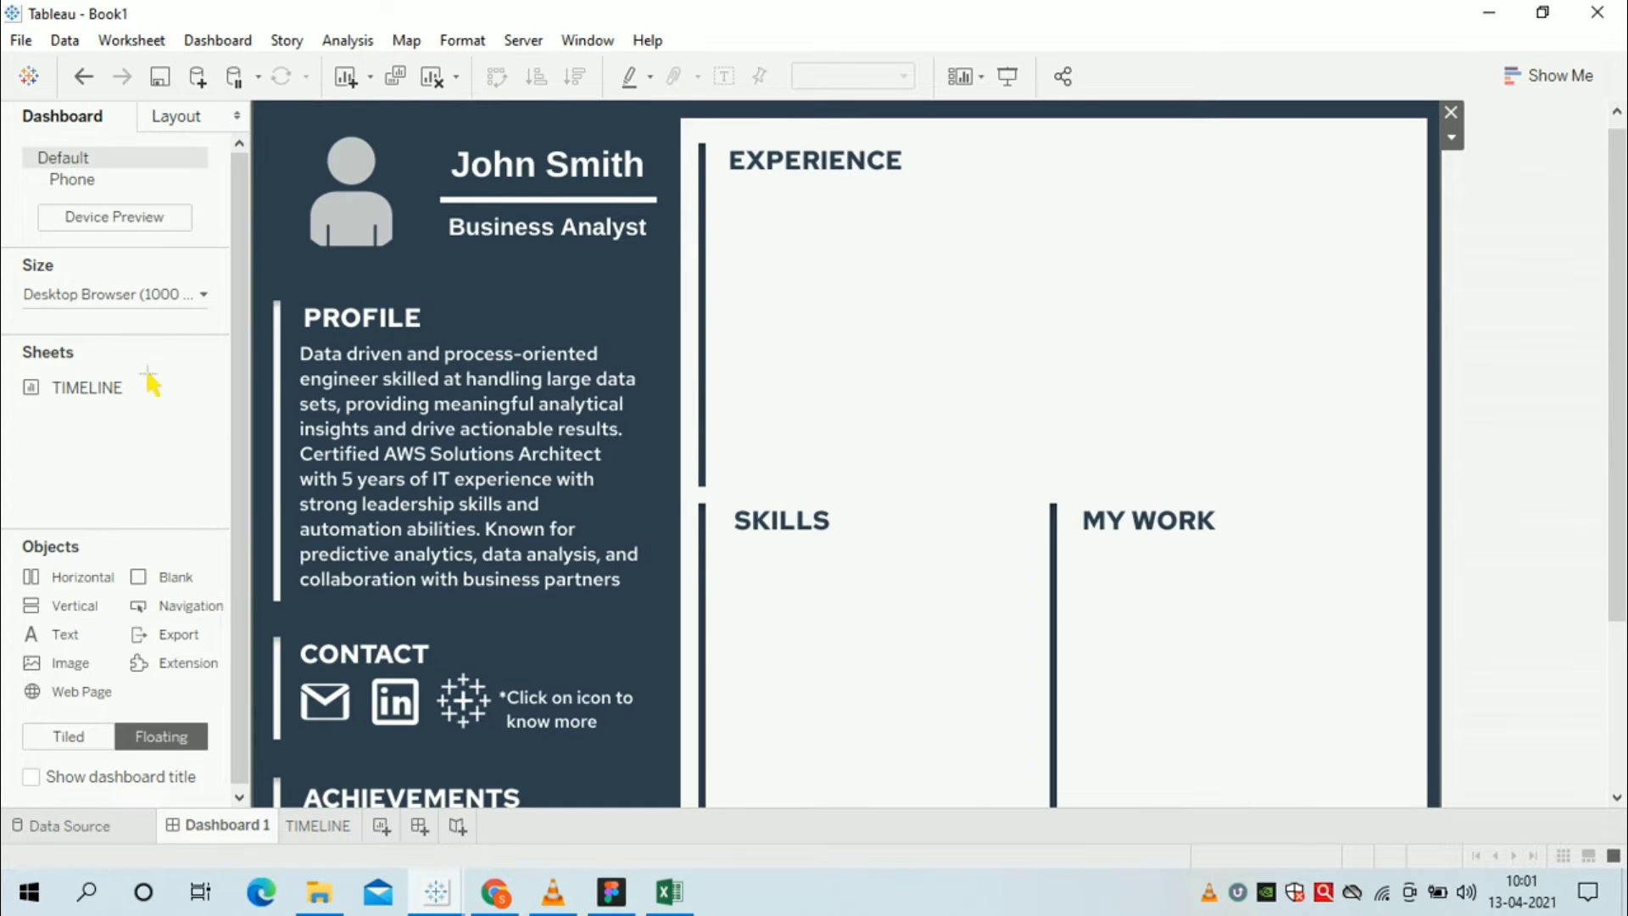
pyautogui.moveTo(128, 399); pyautogui.dragTo(1033, 291)
# - Hide the title of the TIMELINE chart and enlarge the chart to fill the EXPERIENCE section of the dashboard
pyautogui.rightClick(886, 214)
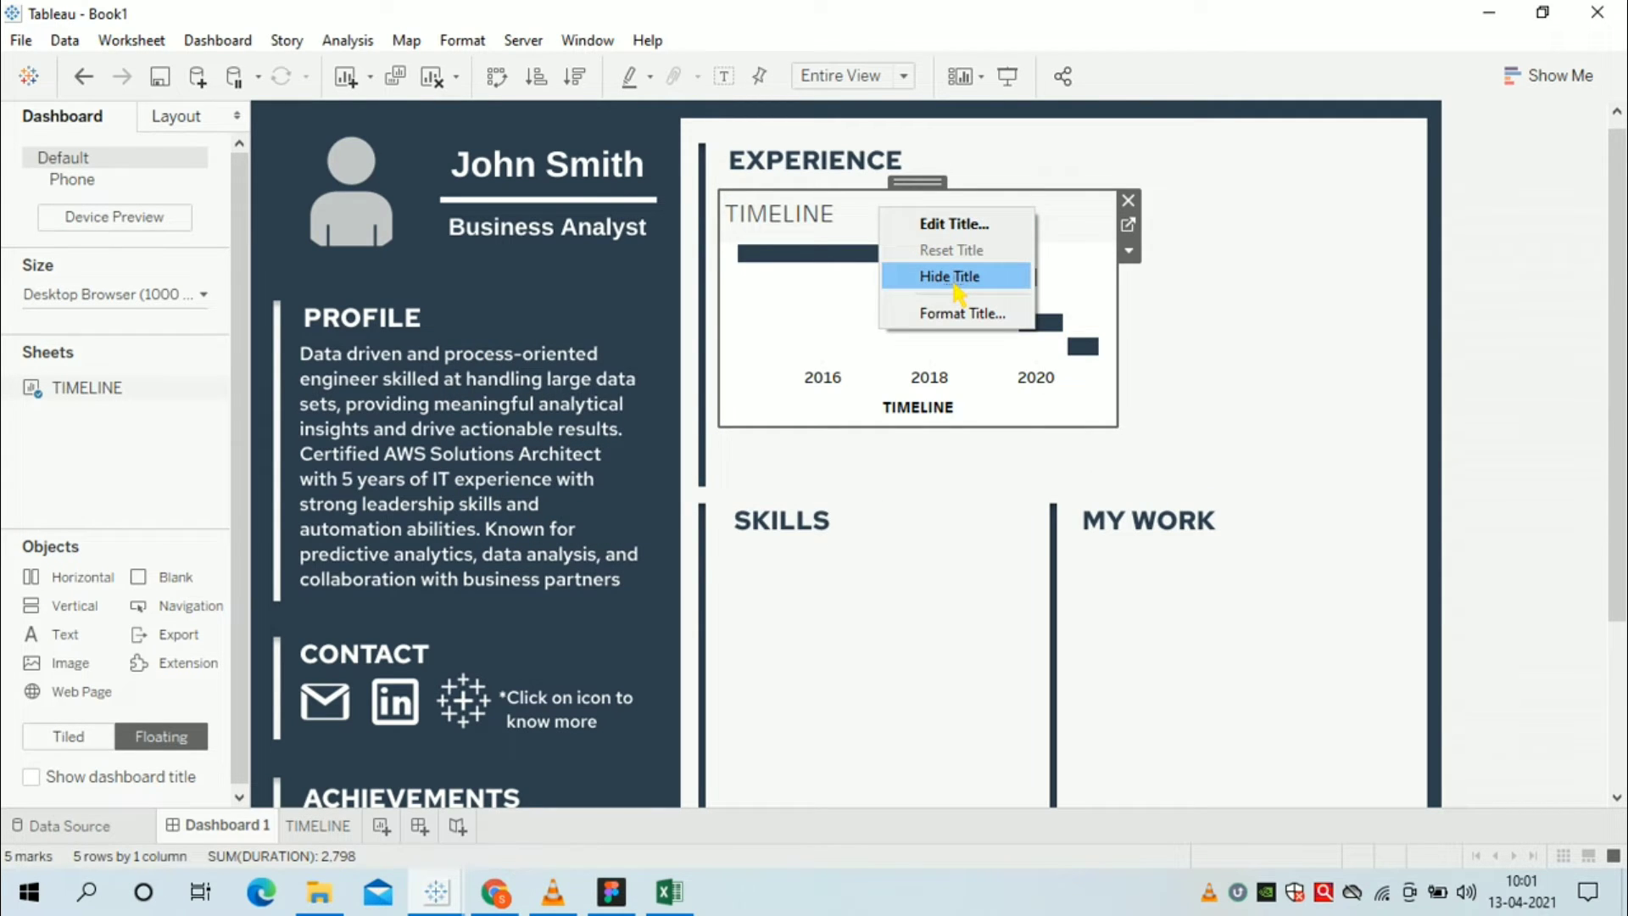
pyautogui.click(950, 276)
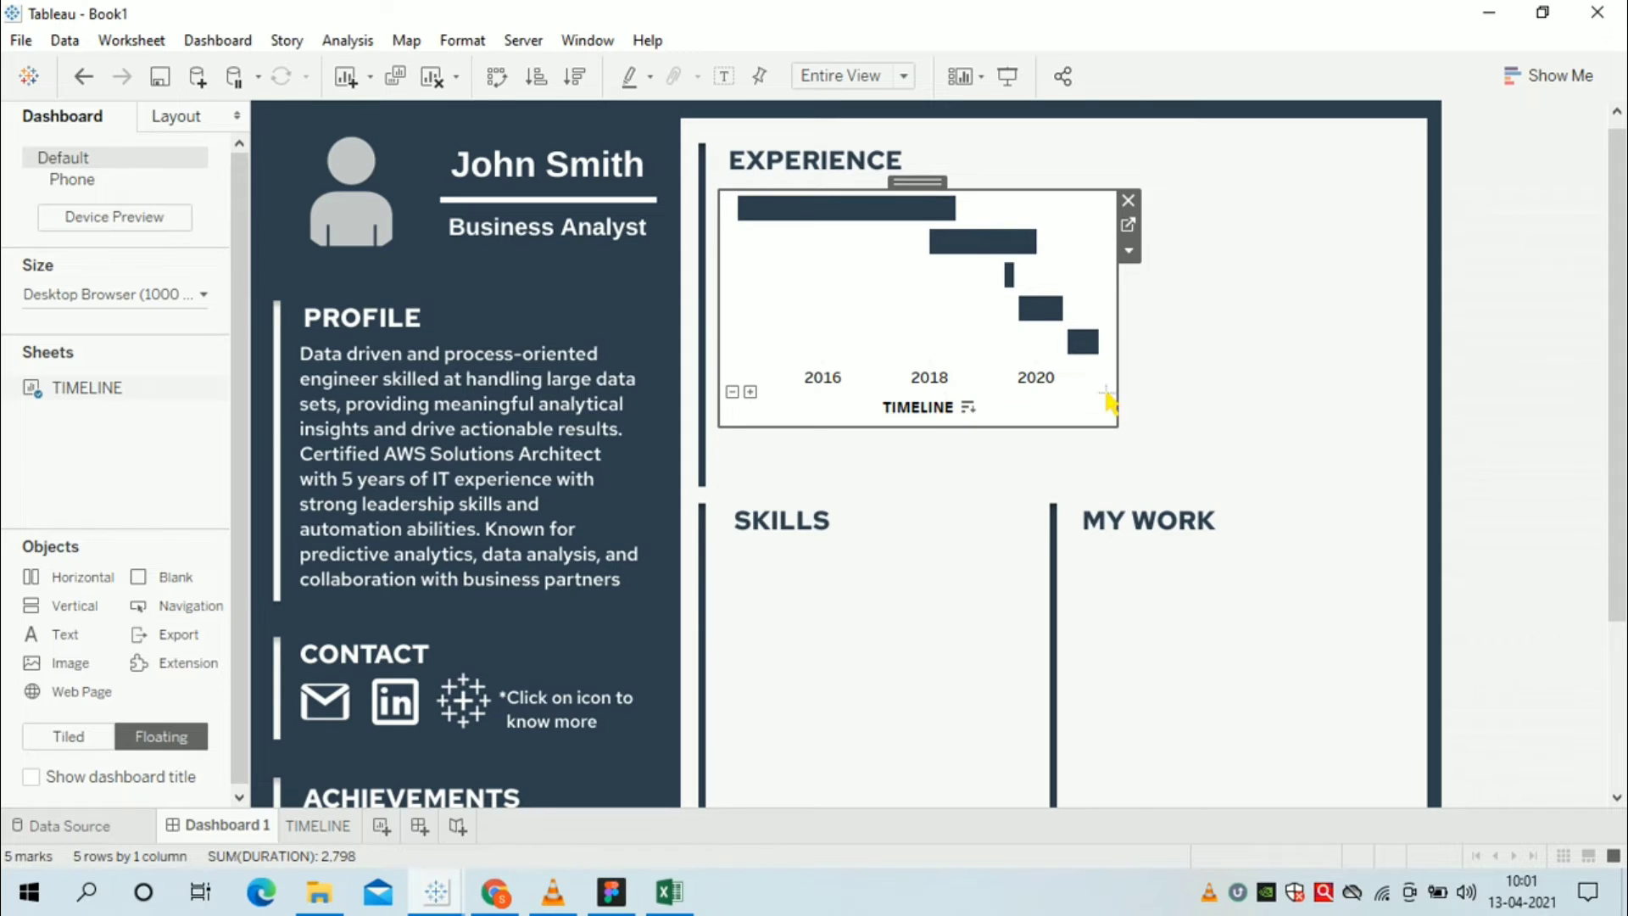
pyautogui.moveTo(1136, 344); pyautogui.dragTo(1429, 299)
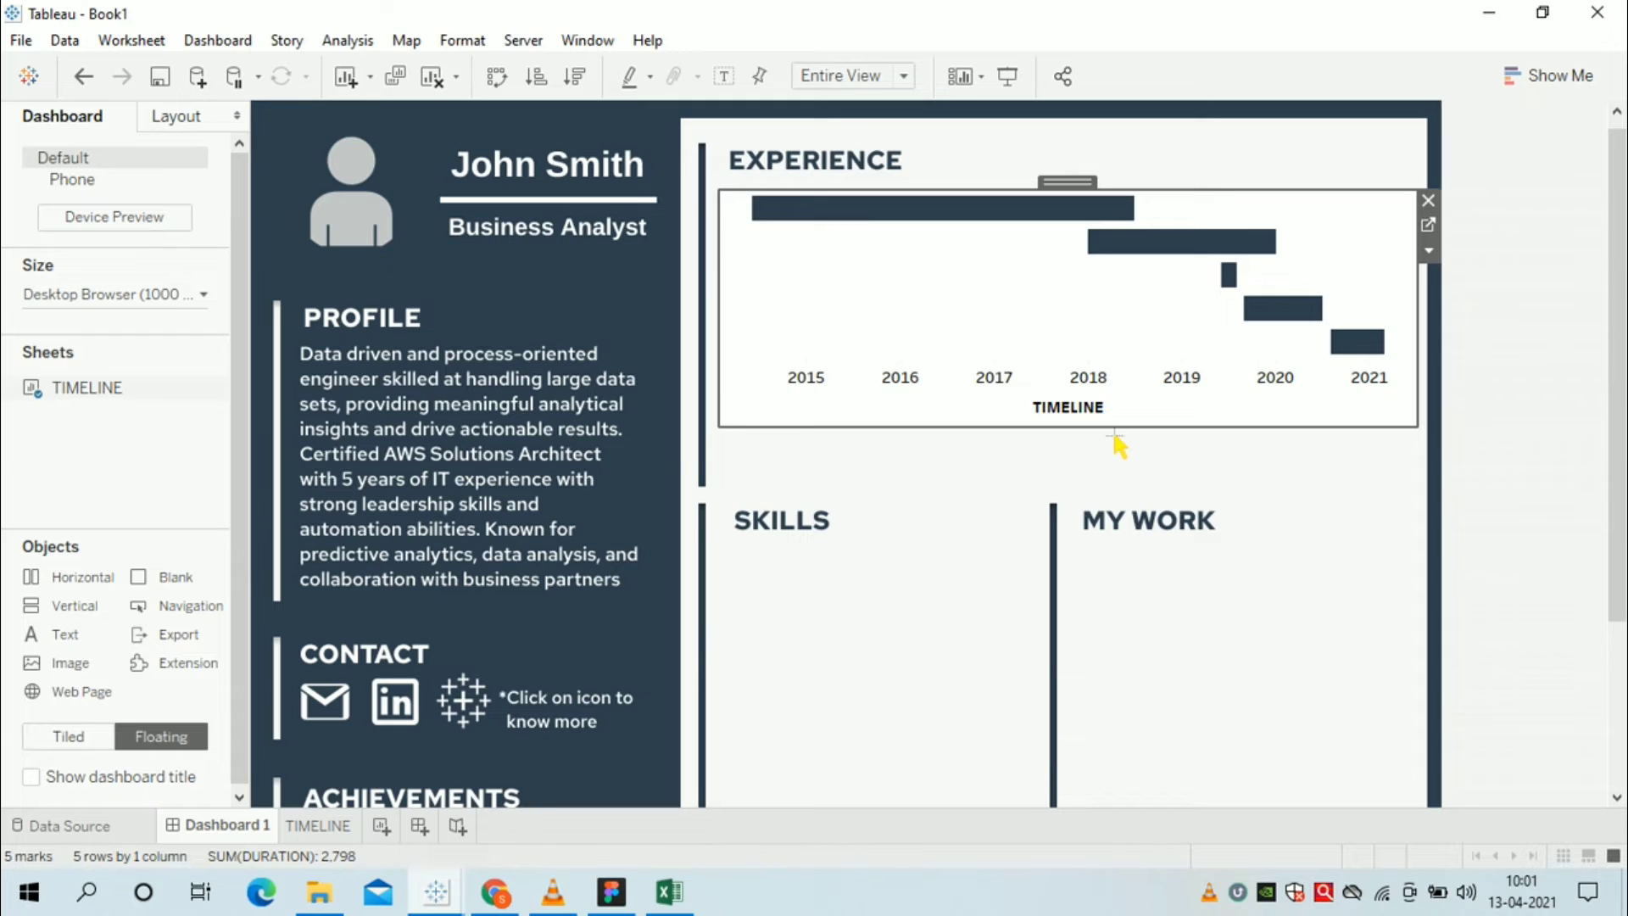
pyautogui.moveTo(1116, 450); pyautogui.dragTo(1110, 491)
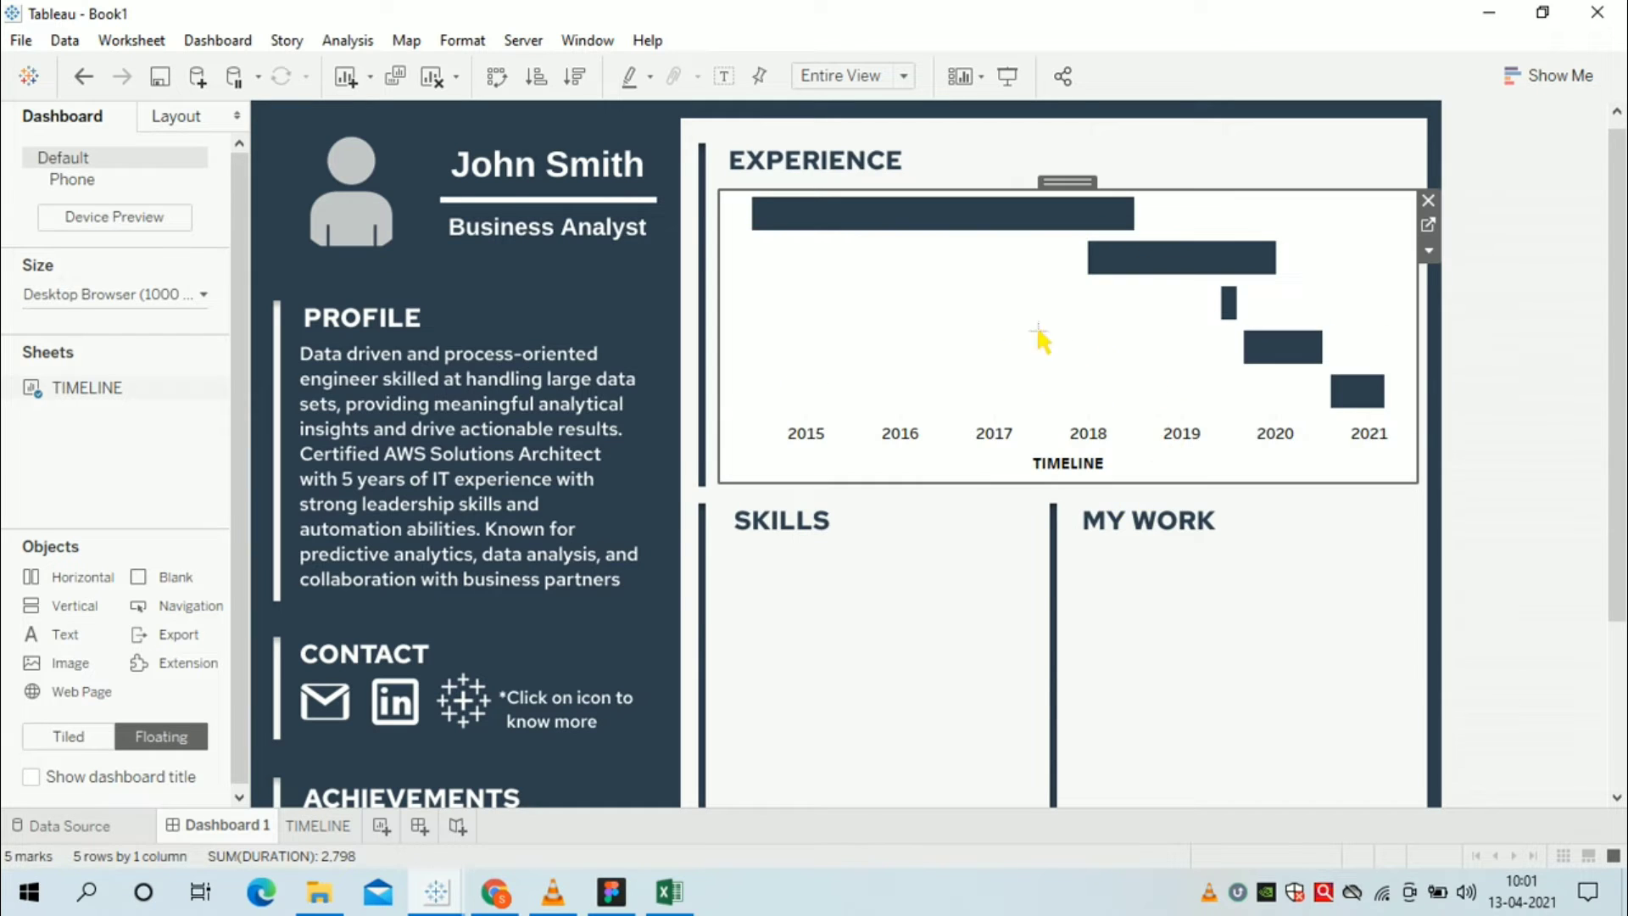
# - Set the worksheet shading of the TIMELINE chart to None
pyautogui.rightClick(989, 313)
pyautogui.click(1060, 433)
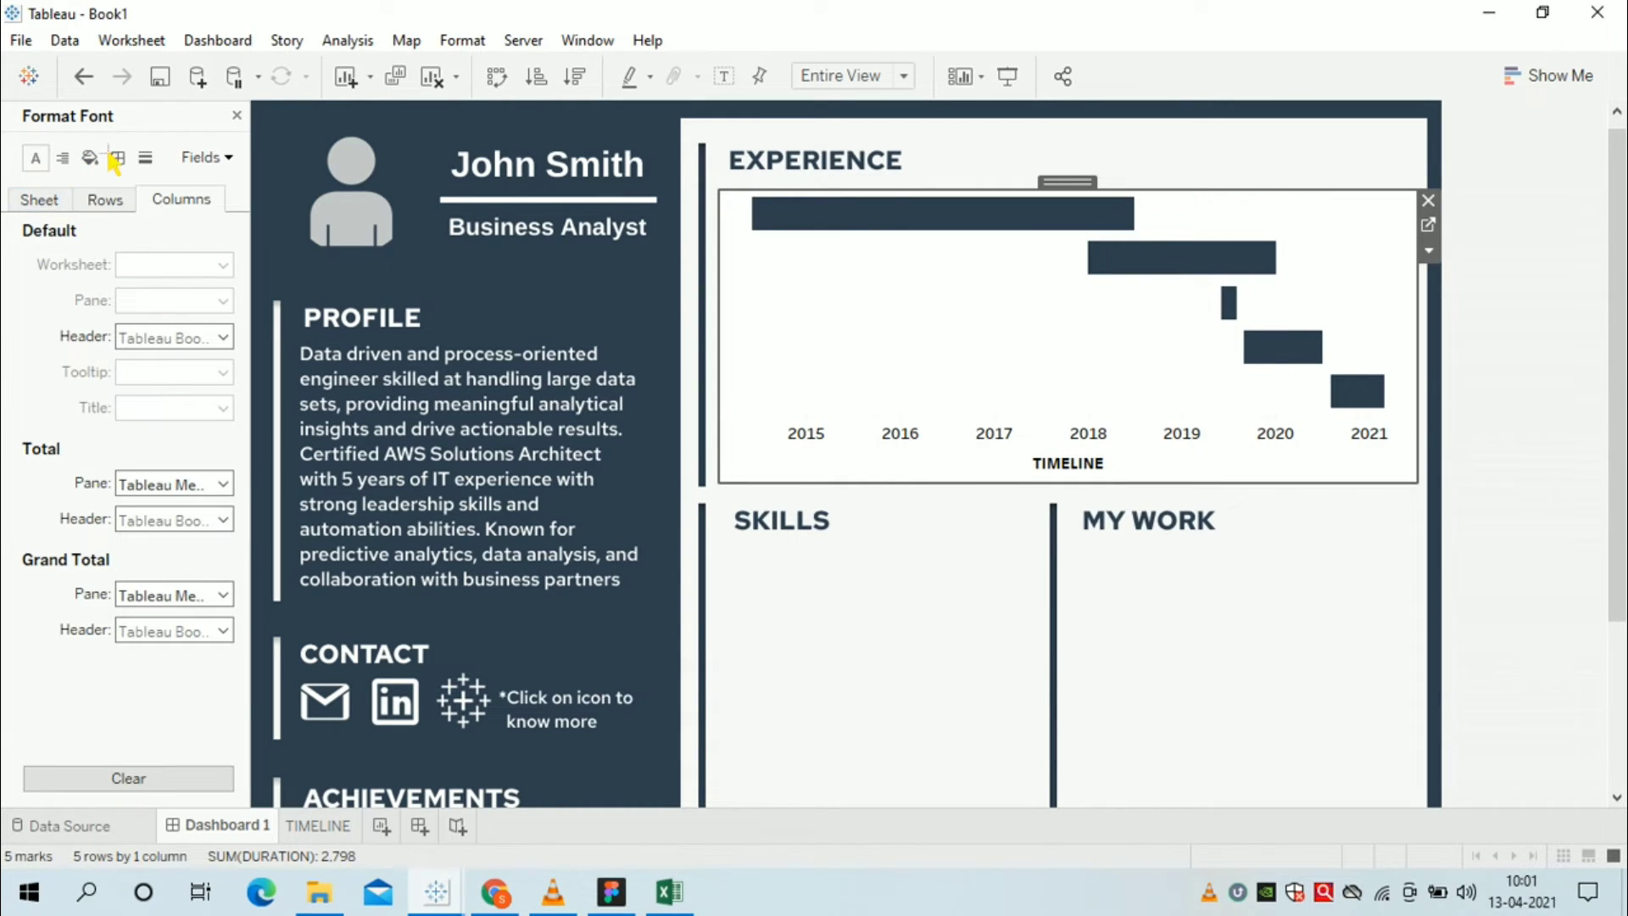
pyautogui.click(89, 157)
pyautogui.click(43, 200)
pyautogui.click(165, 264)
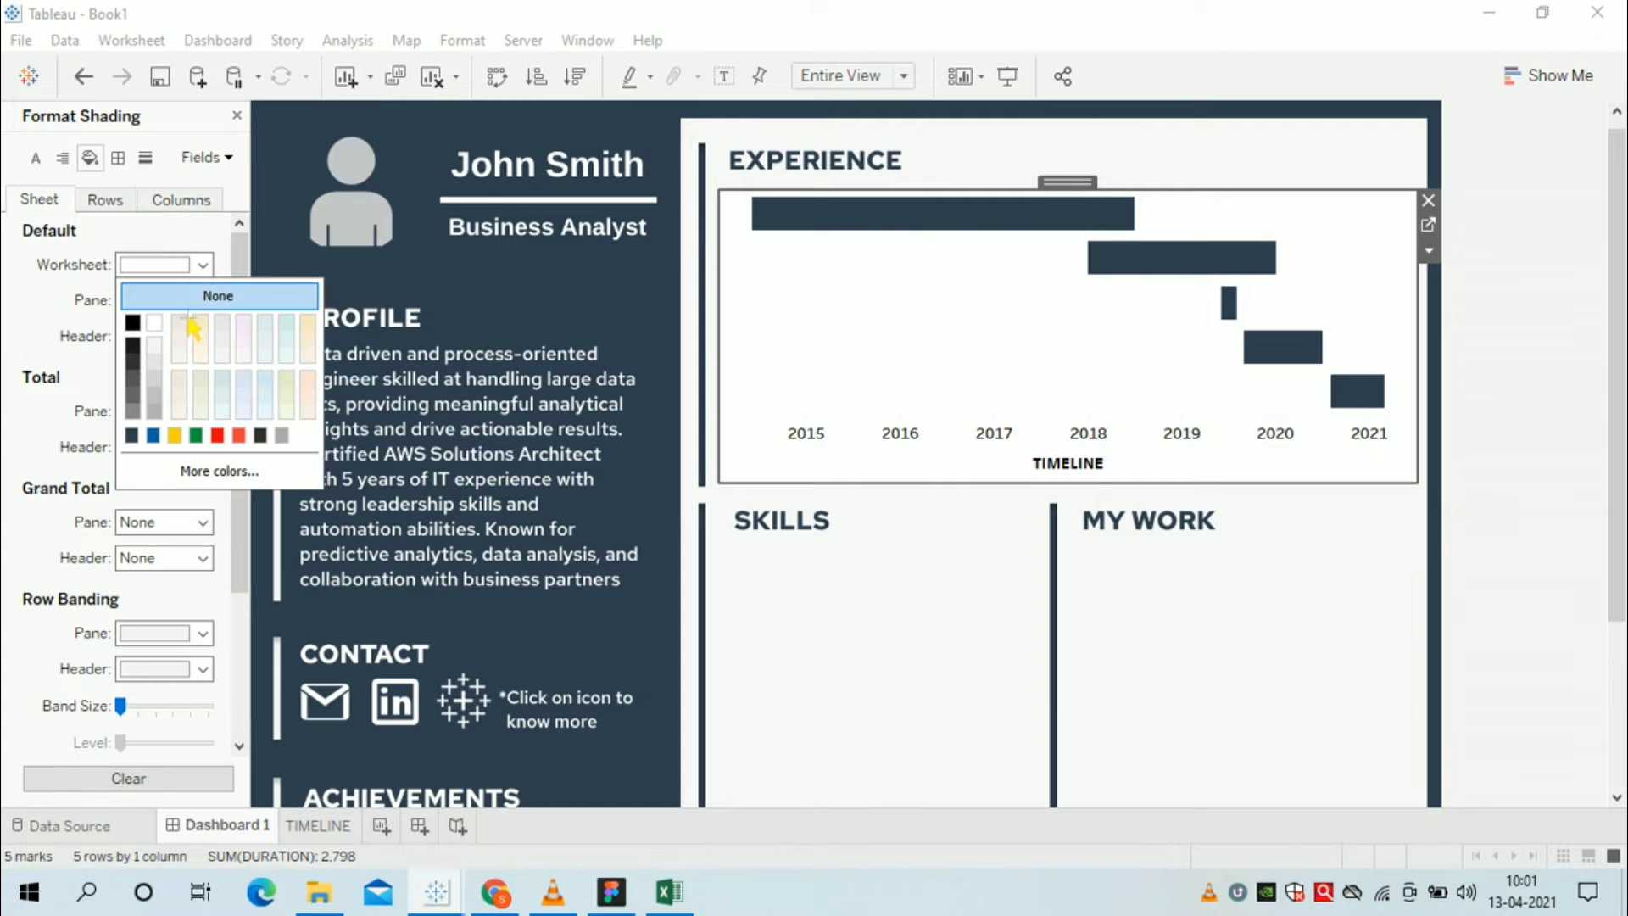
pyautogui.click(899, 596)
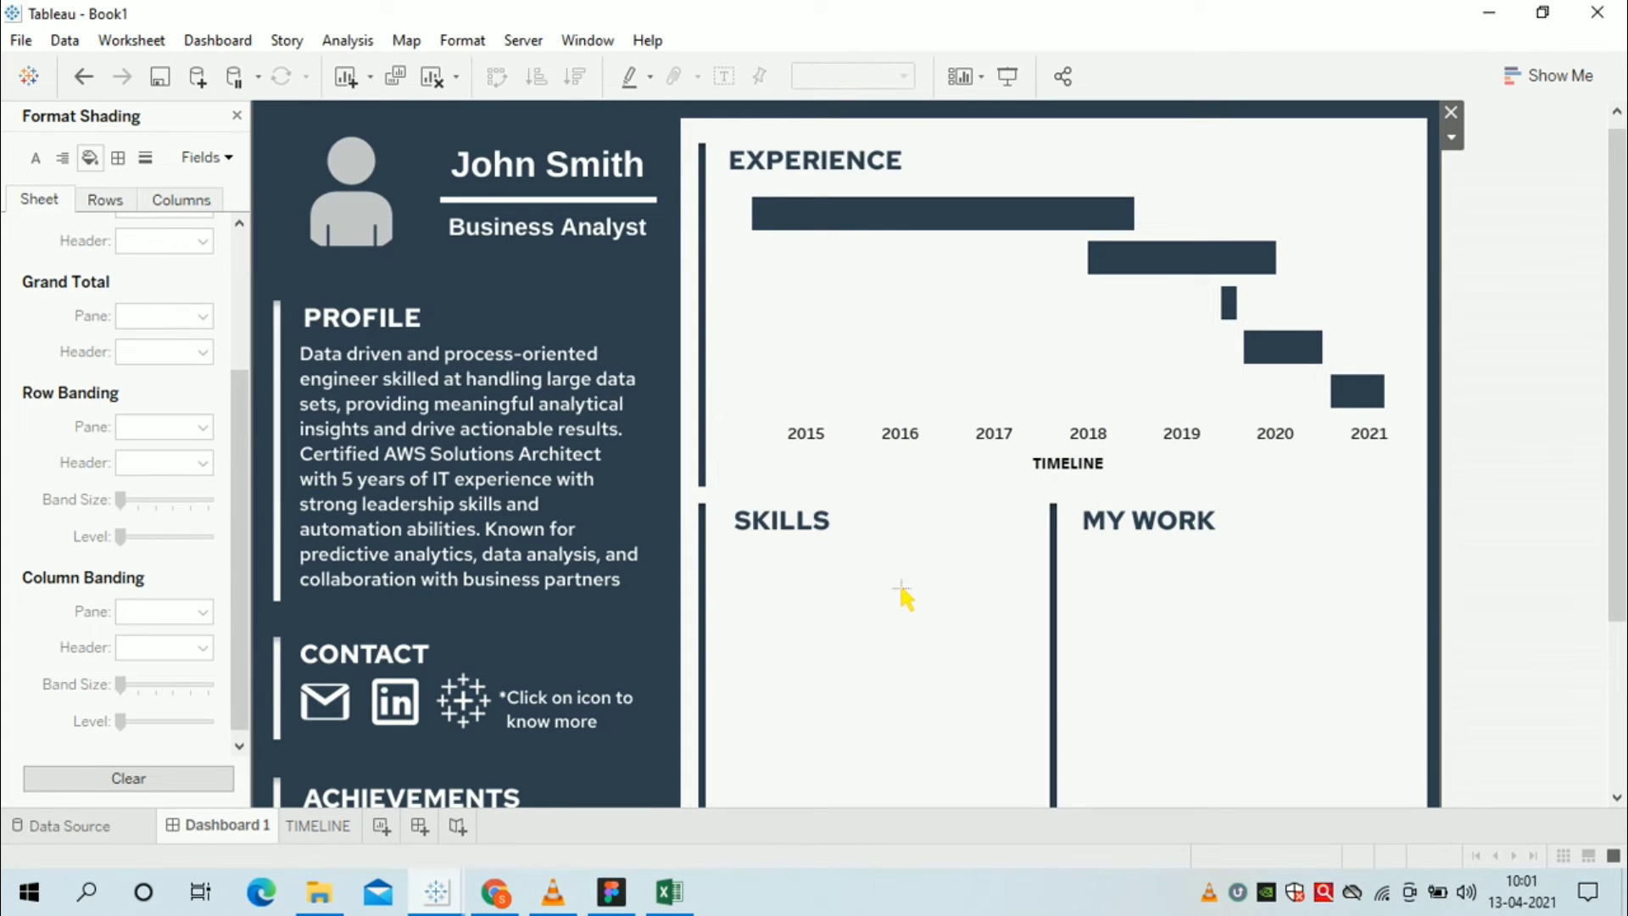
# - Switch to the RESUME DATA workbook in Excel and set the START date of Eduation 2 on the Experience sheet to 01-08-2018
pyautogui.moveTo(928, 230)
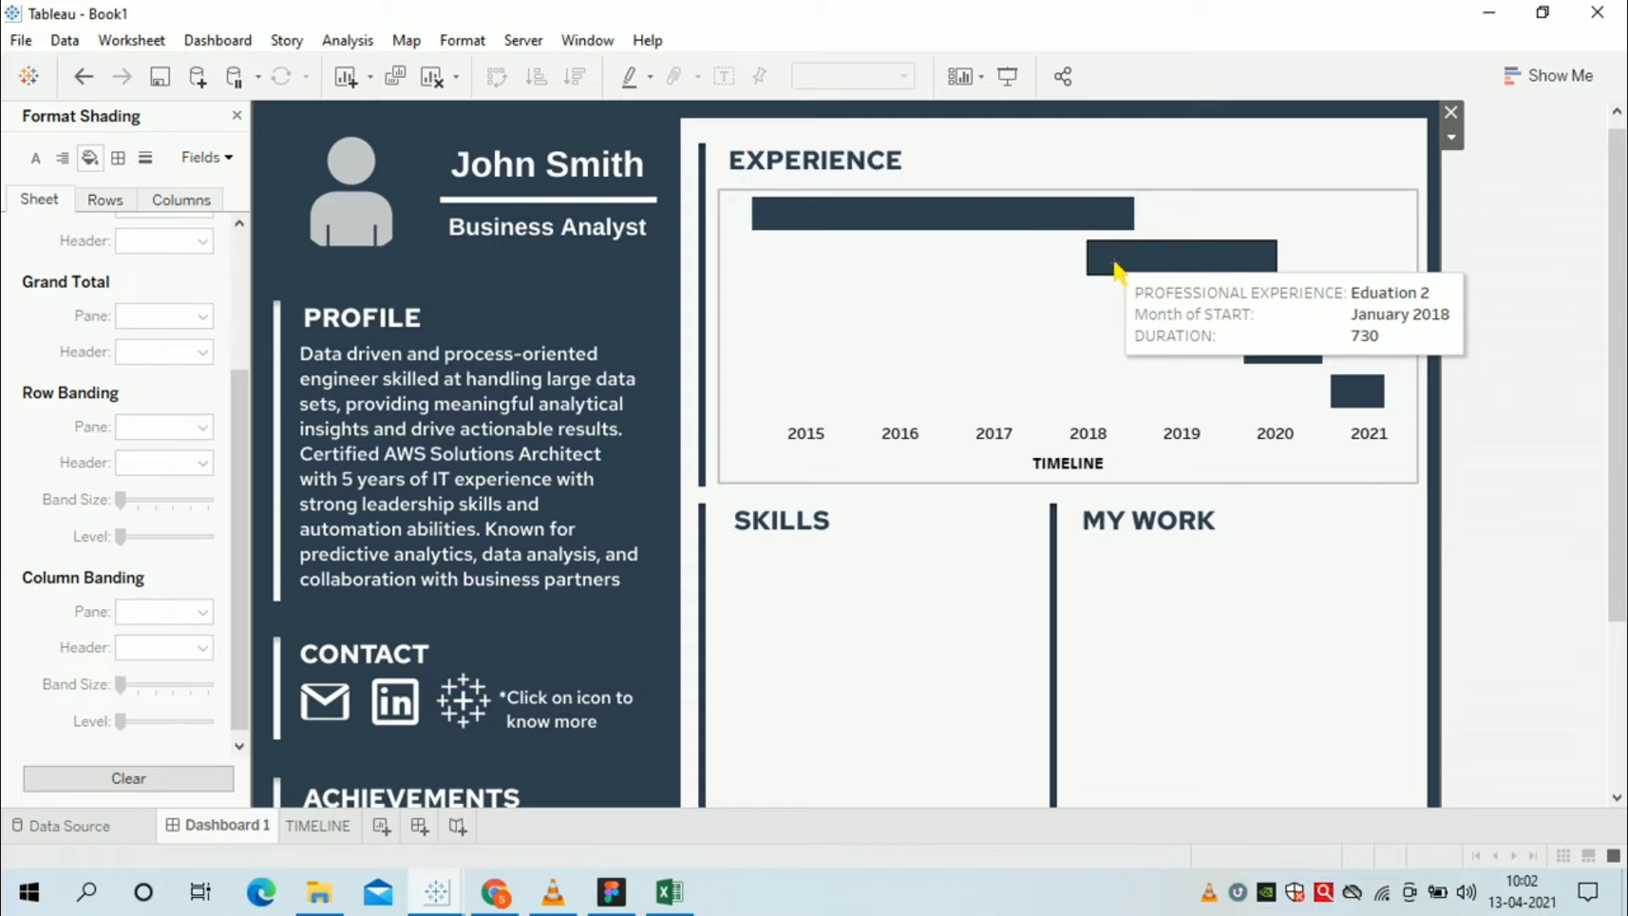
pyautogui.moveTo(1133, 219)
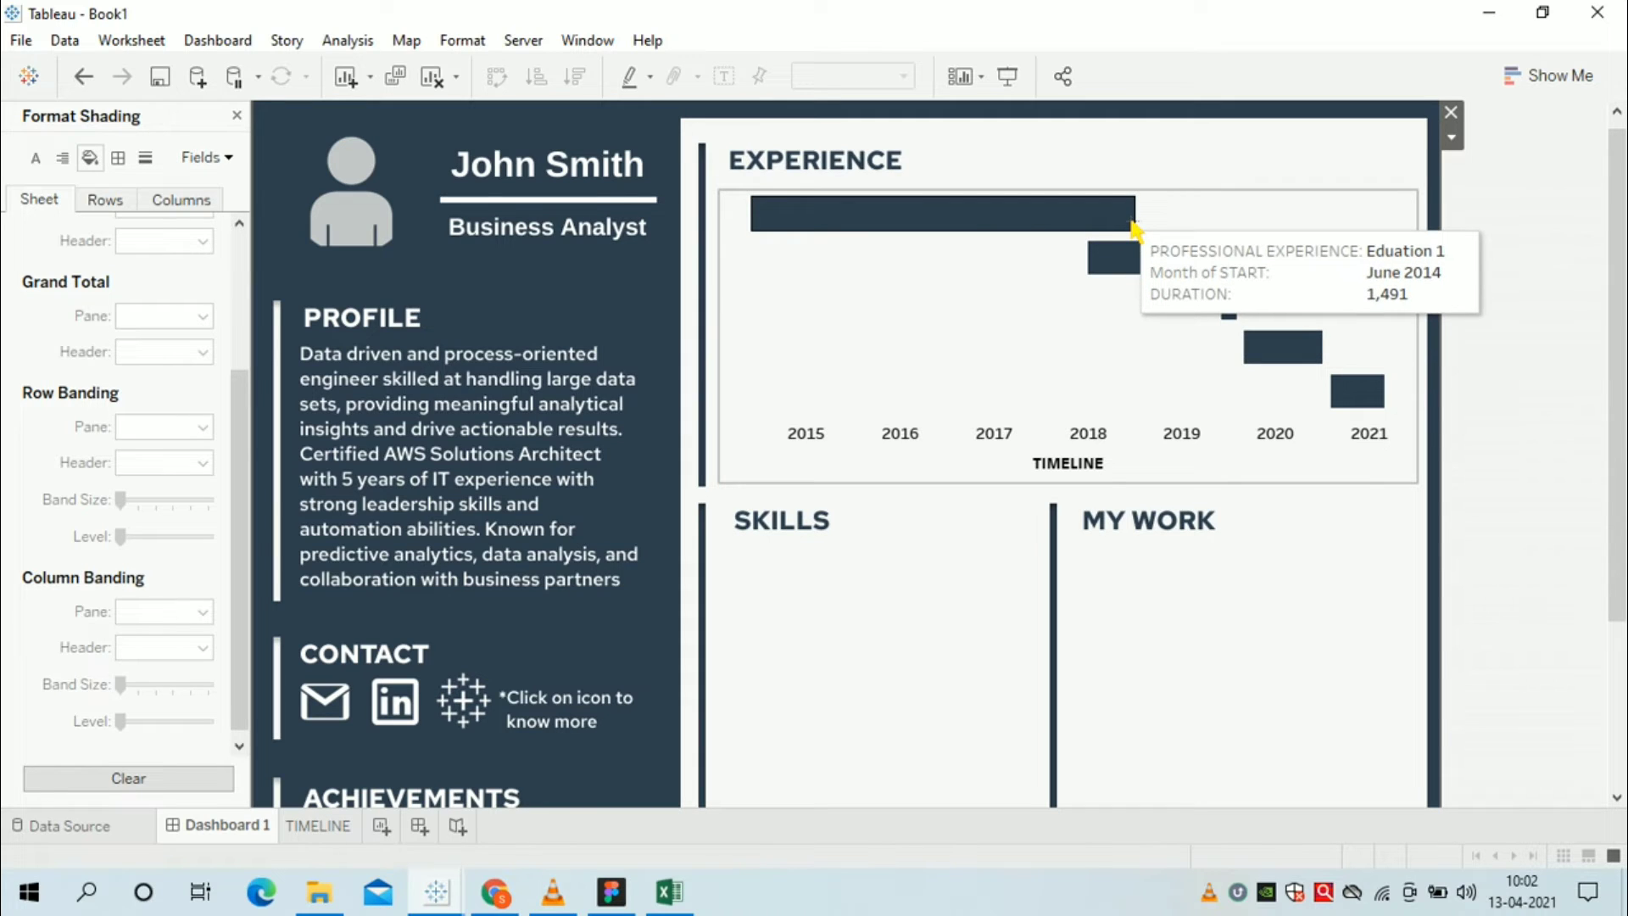
pyautogui.moveTo(1118, 263)
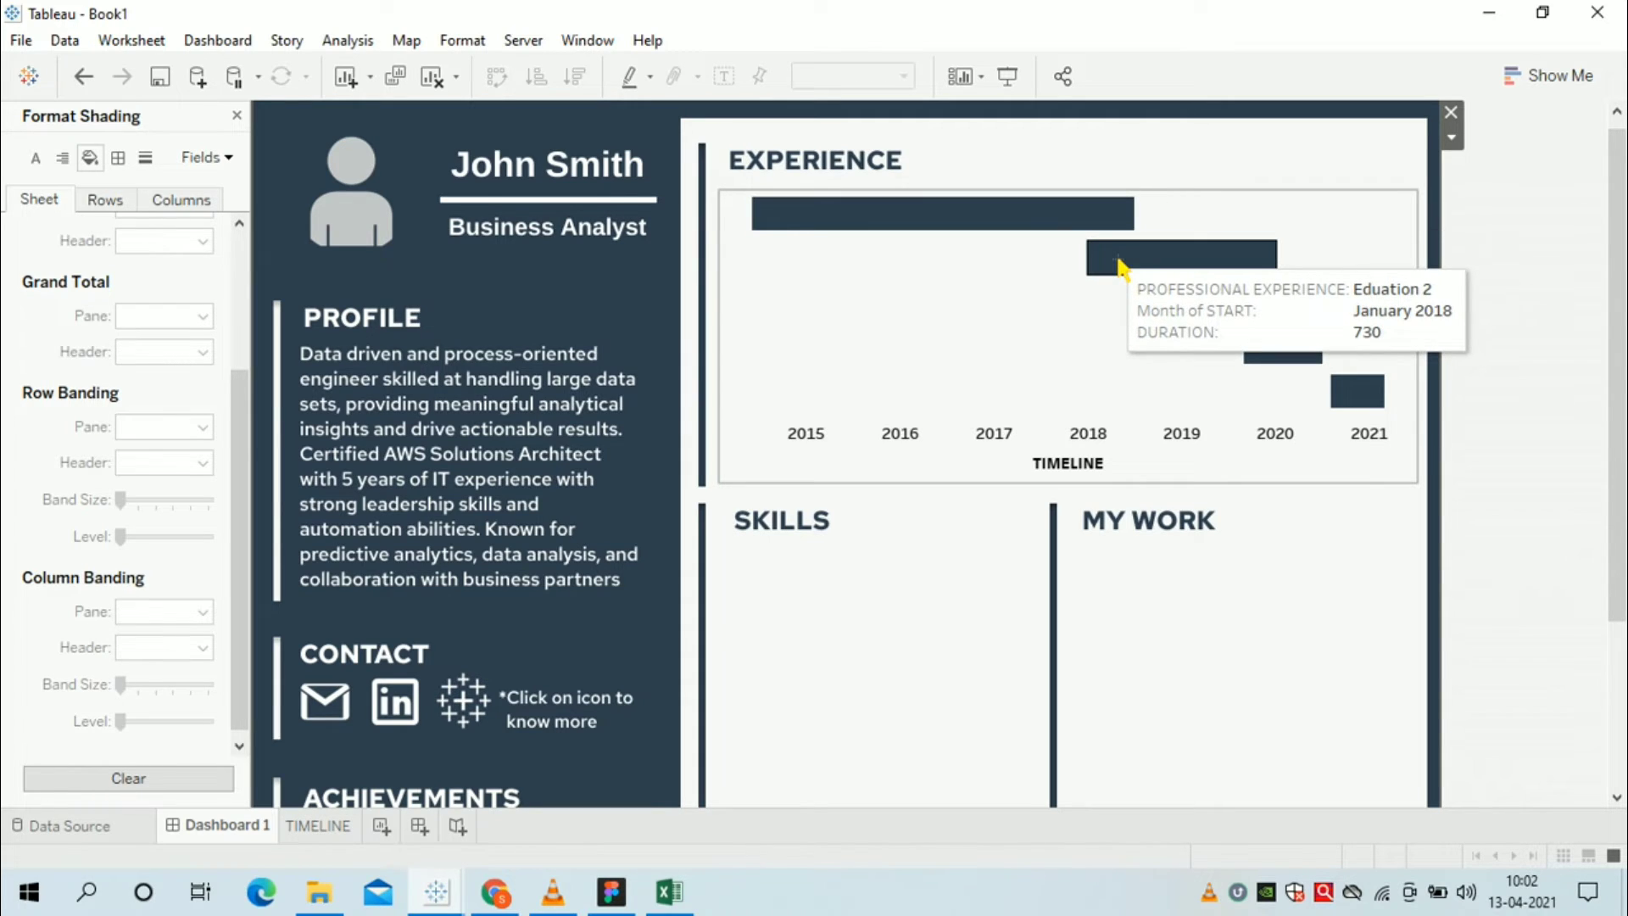
pyautogui.moveTo(1306, 378)
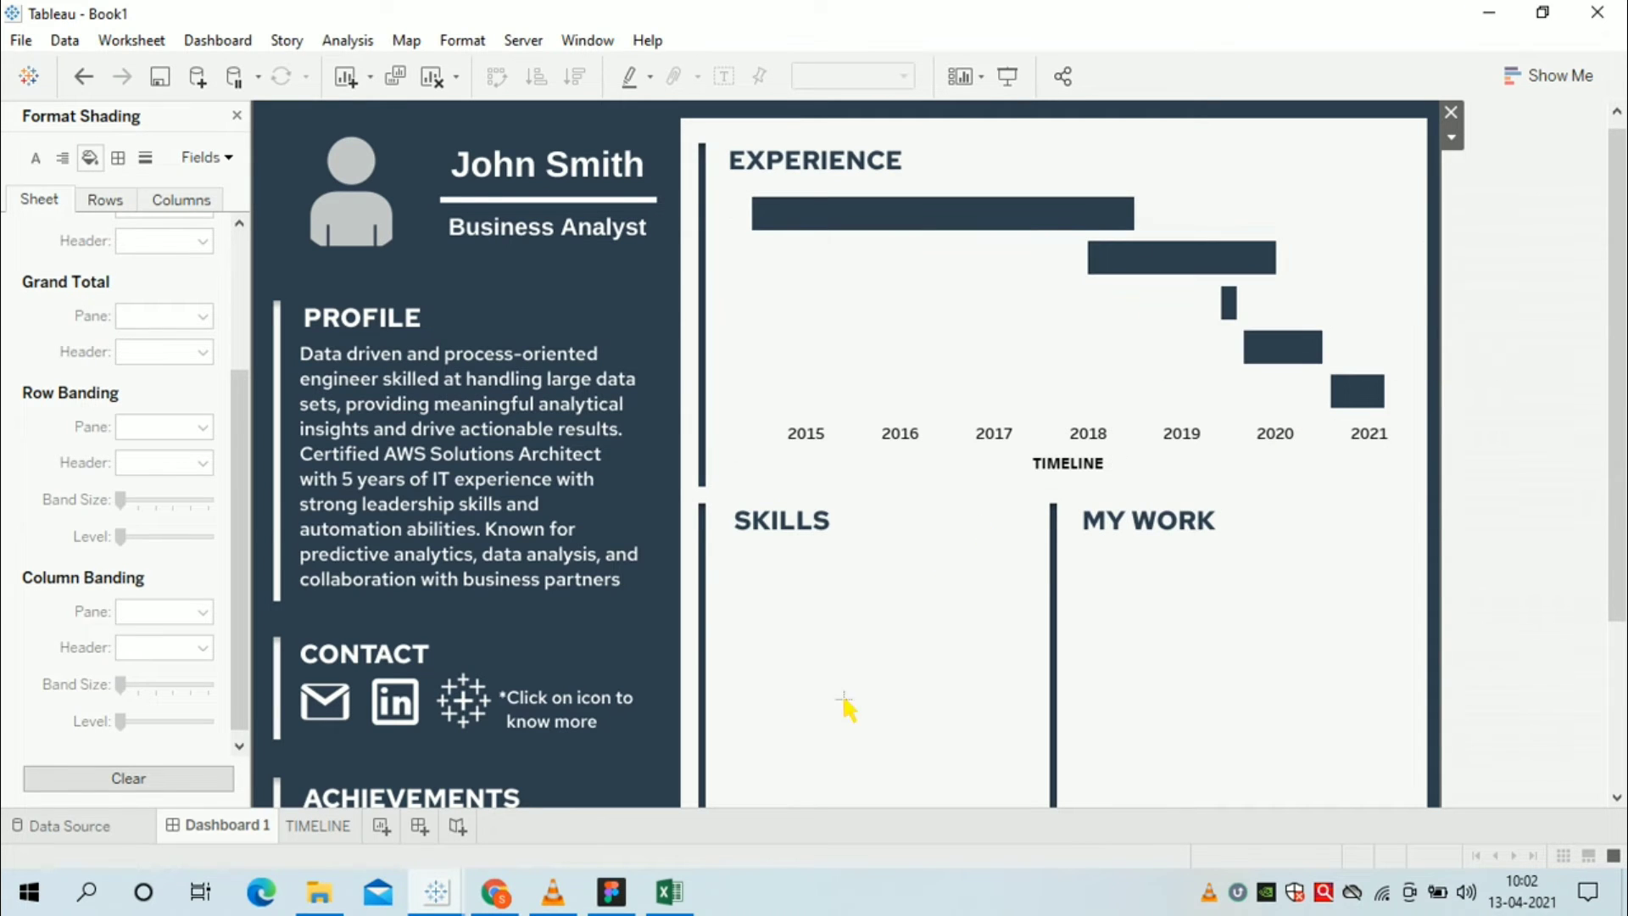
pyautogui.click(688, 904)
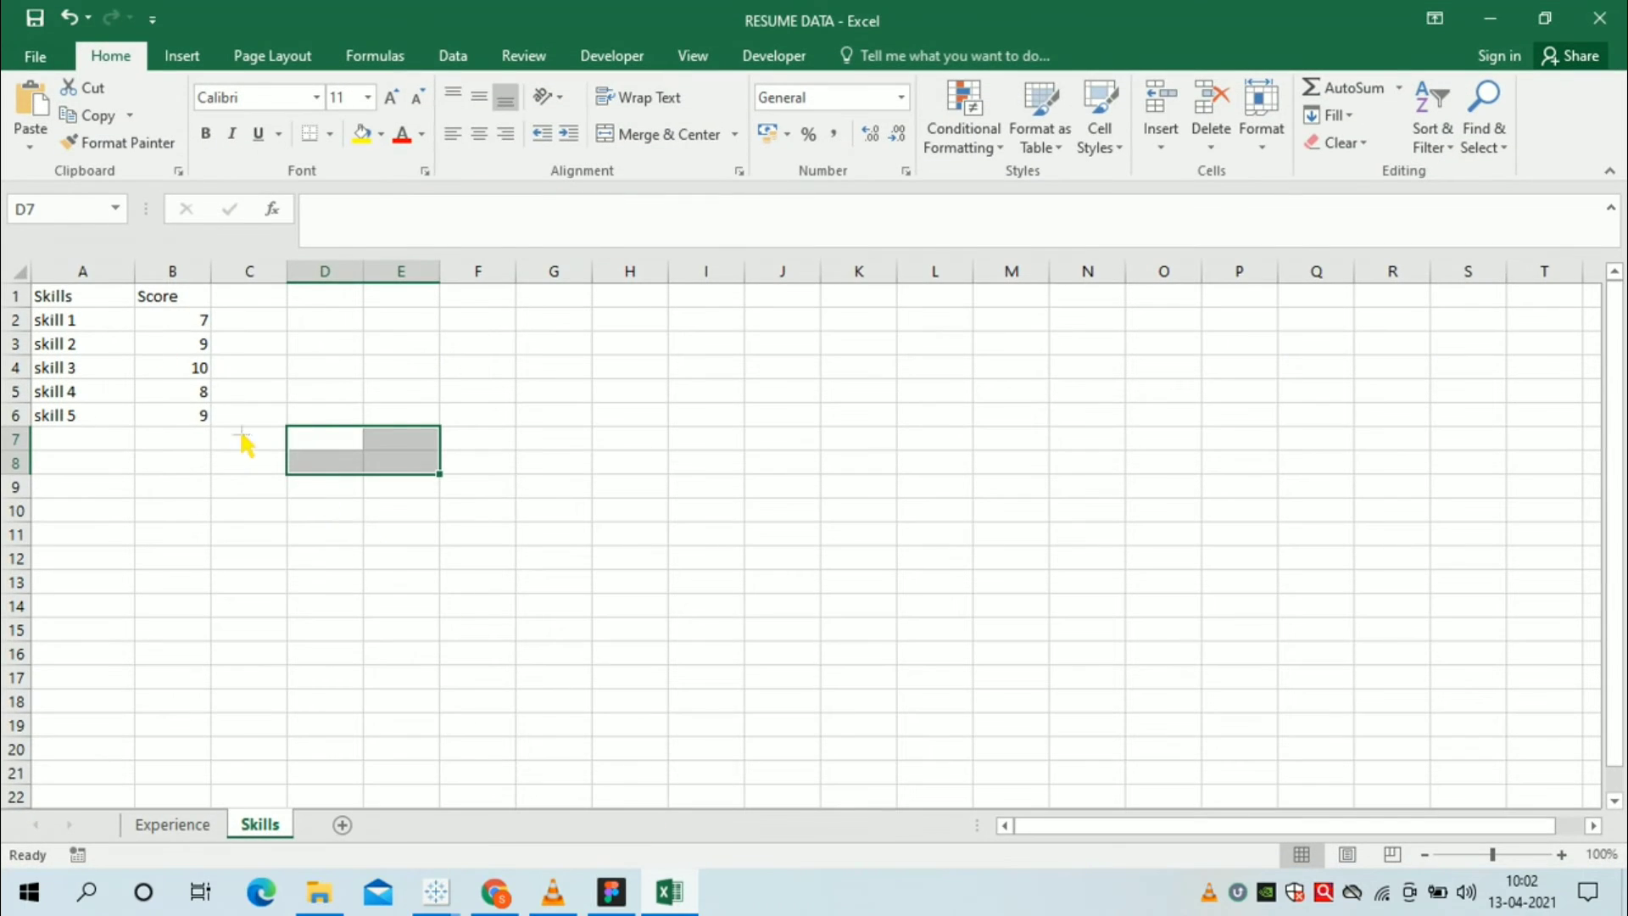
pyautogui.click(196, 826)
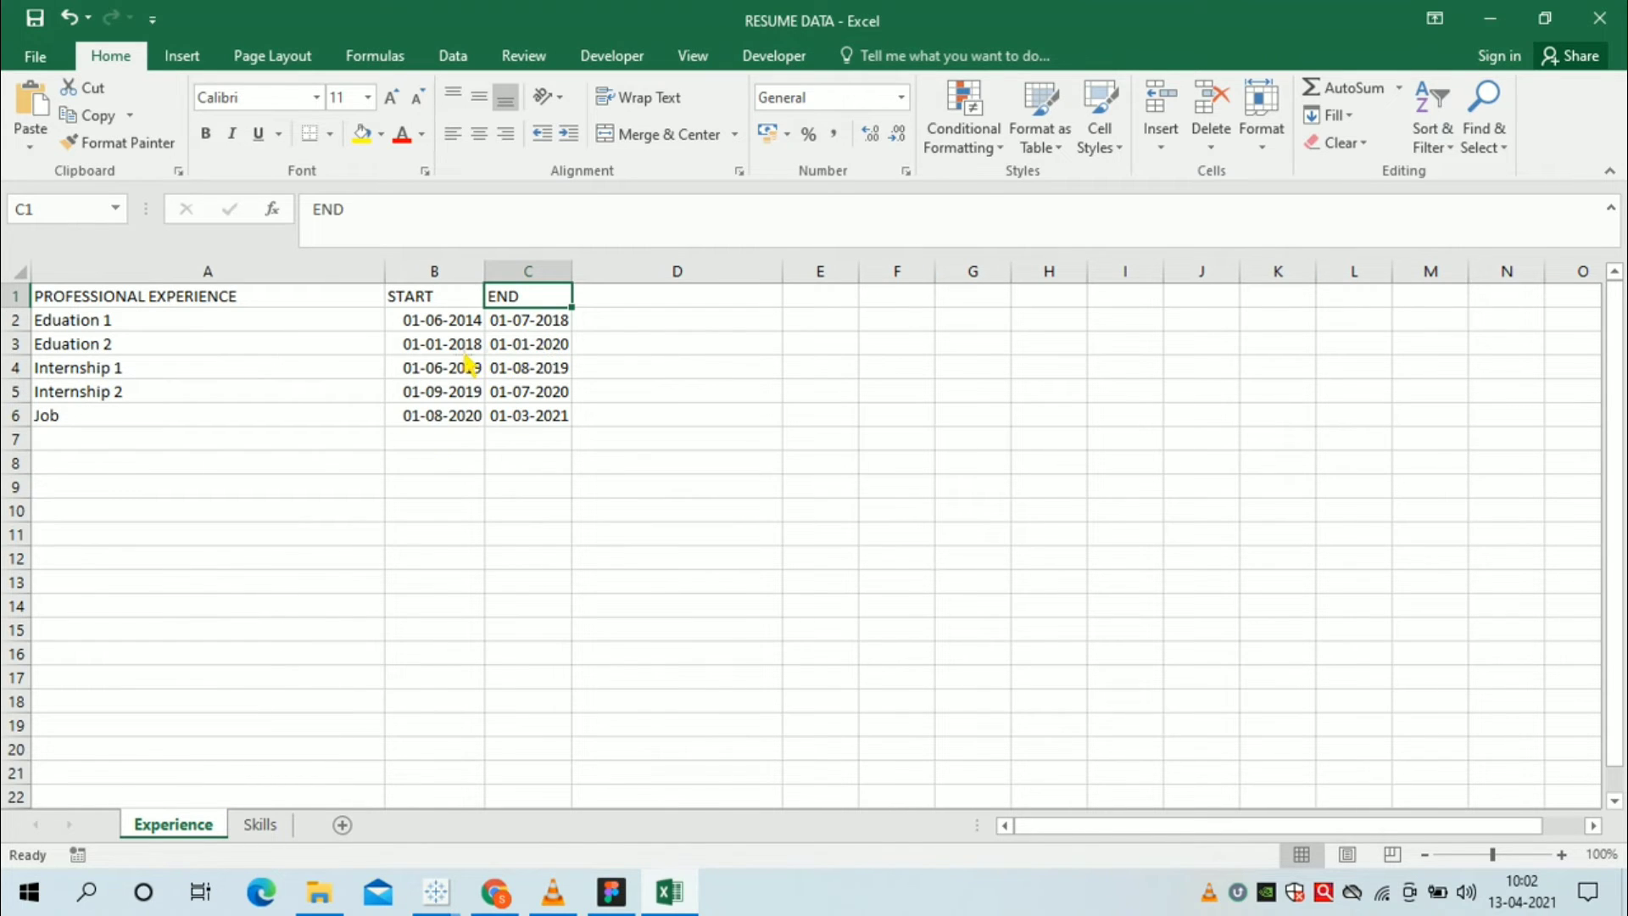
pyautogui.doubleClick(428, 348)
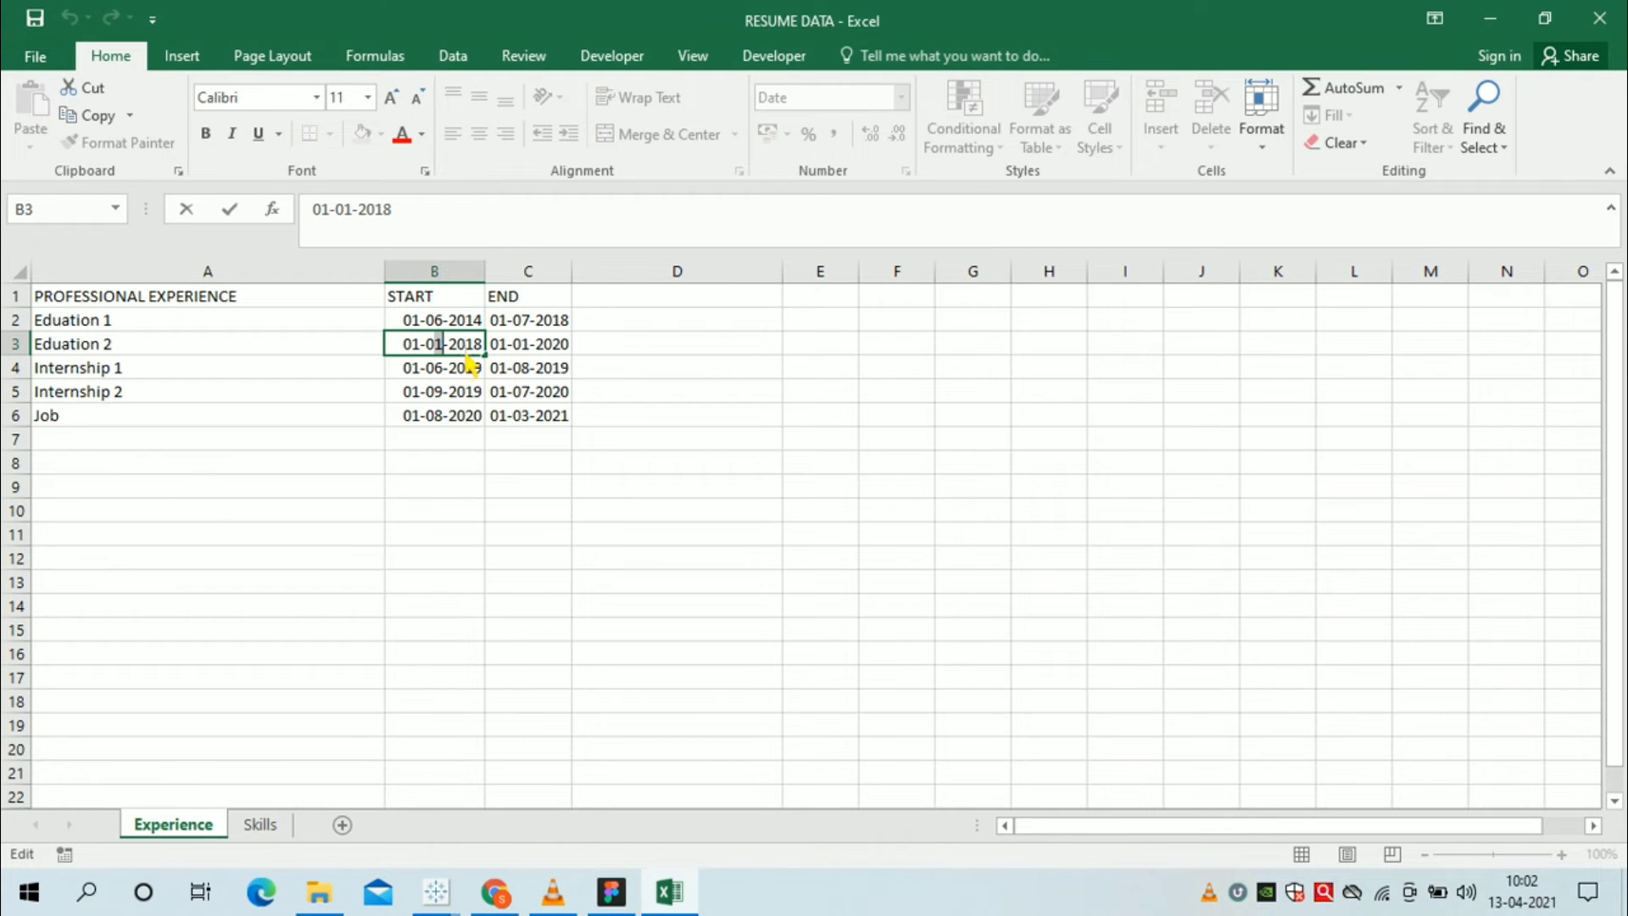
pyautogui.click(556, 465)
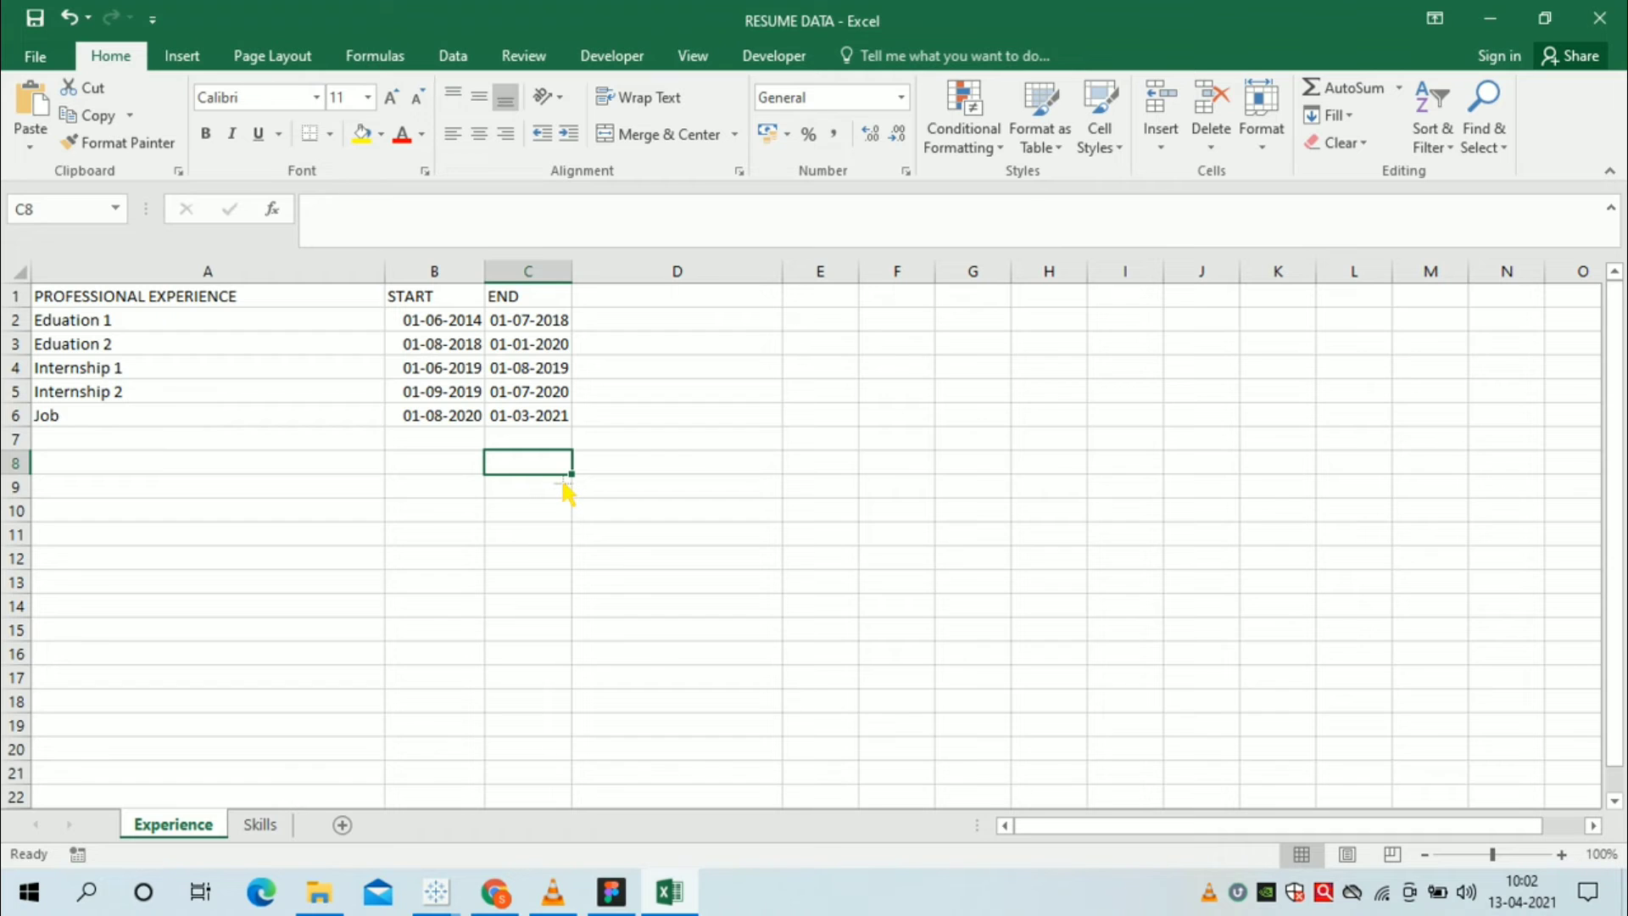
# - Return to Tableau, refresh the Experience data source from the TIMELINE worksheet, and check the timeline chart on Dashboard 1
pyautogui.click(435, 894)
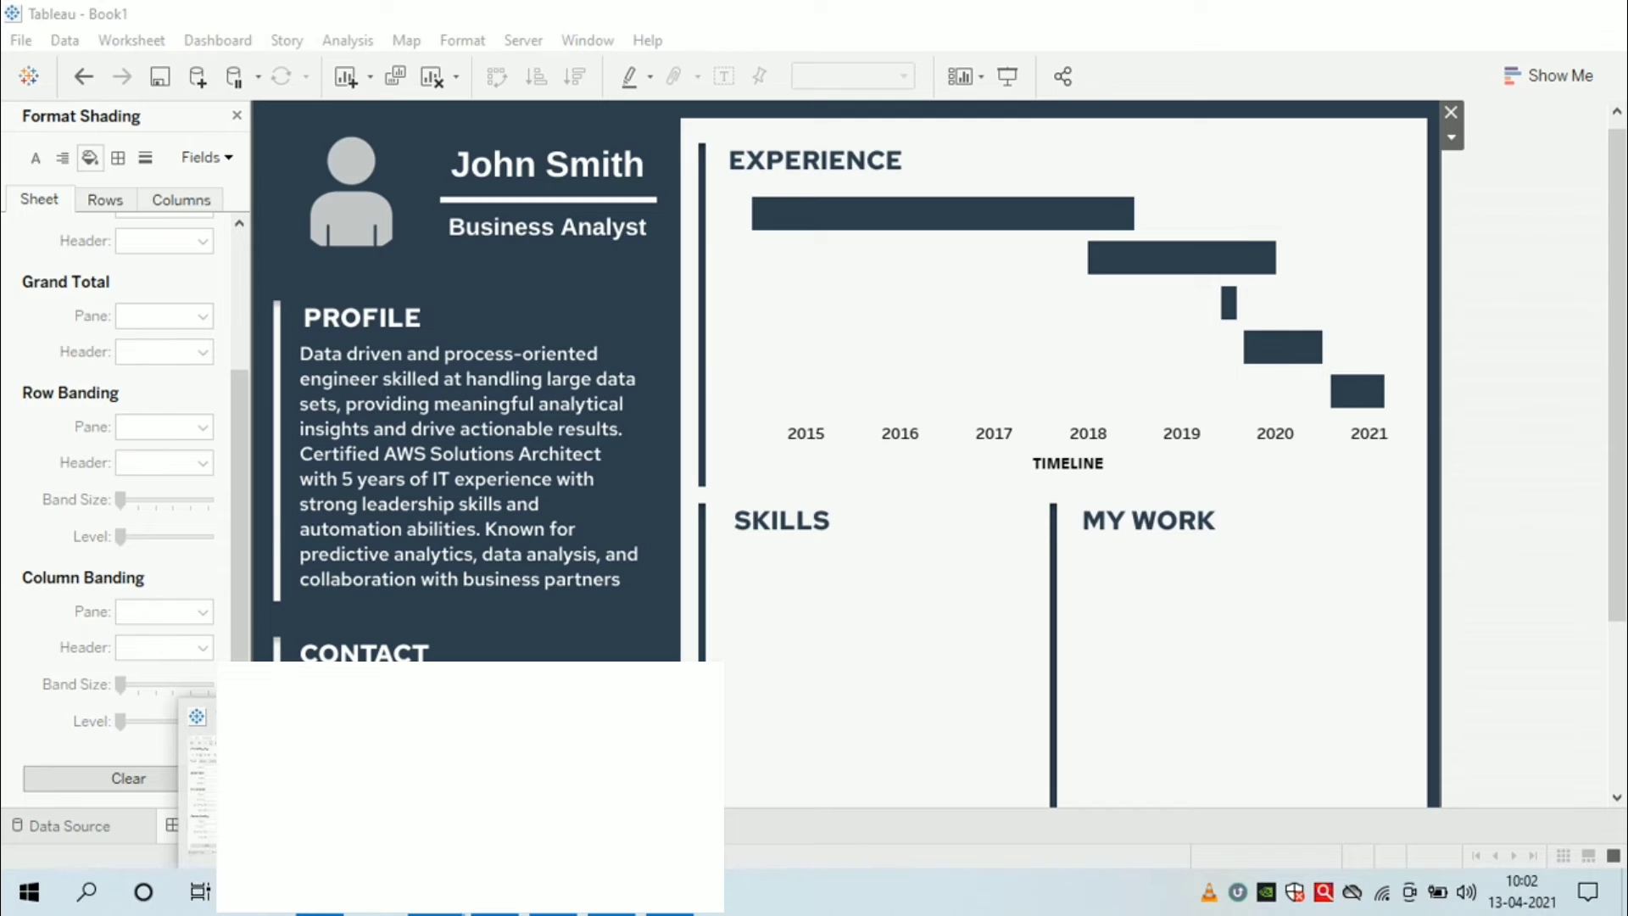
pyautogui.click(294, 790)
pyautogui.scroll(1, 879, 252)
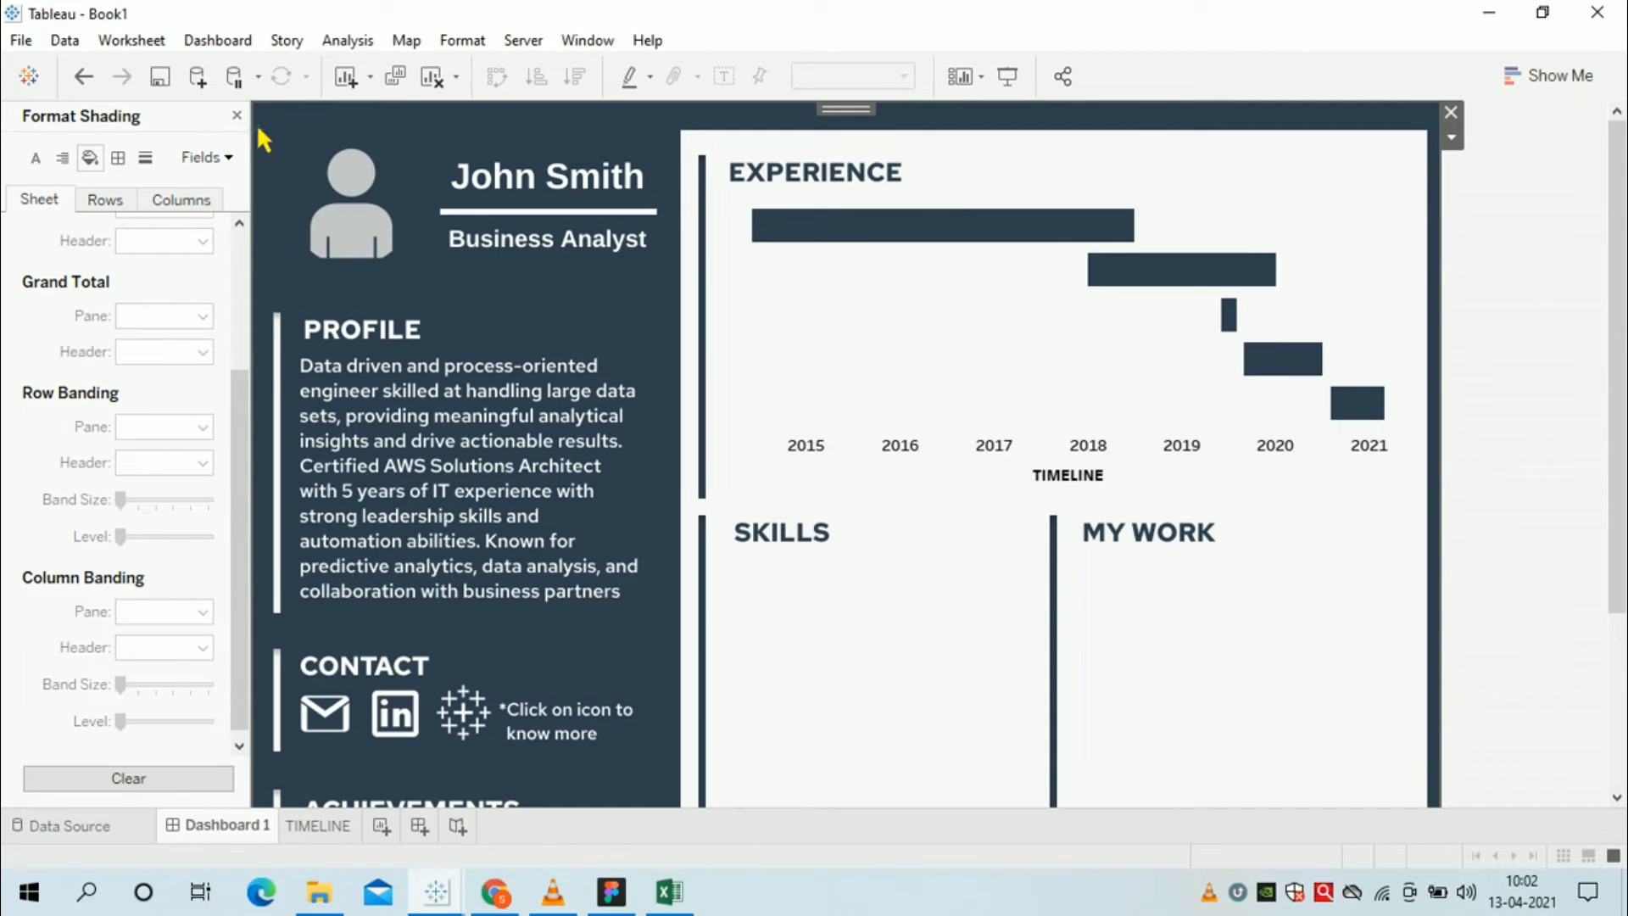
pyautogui.click(322, 826)
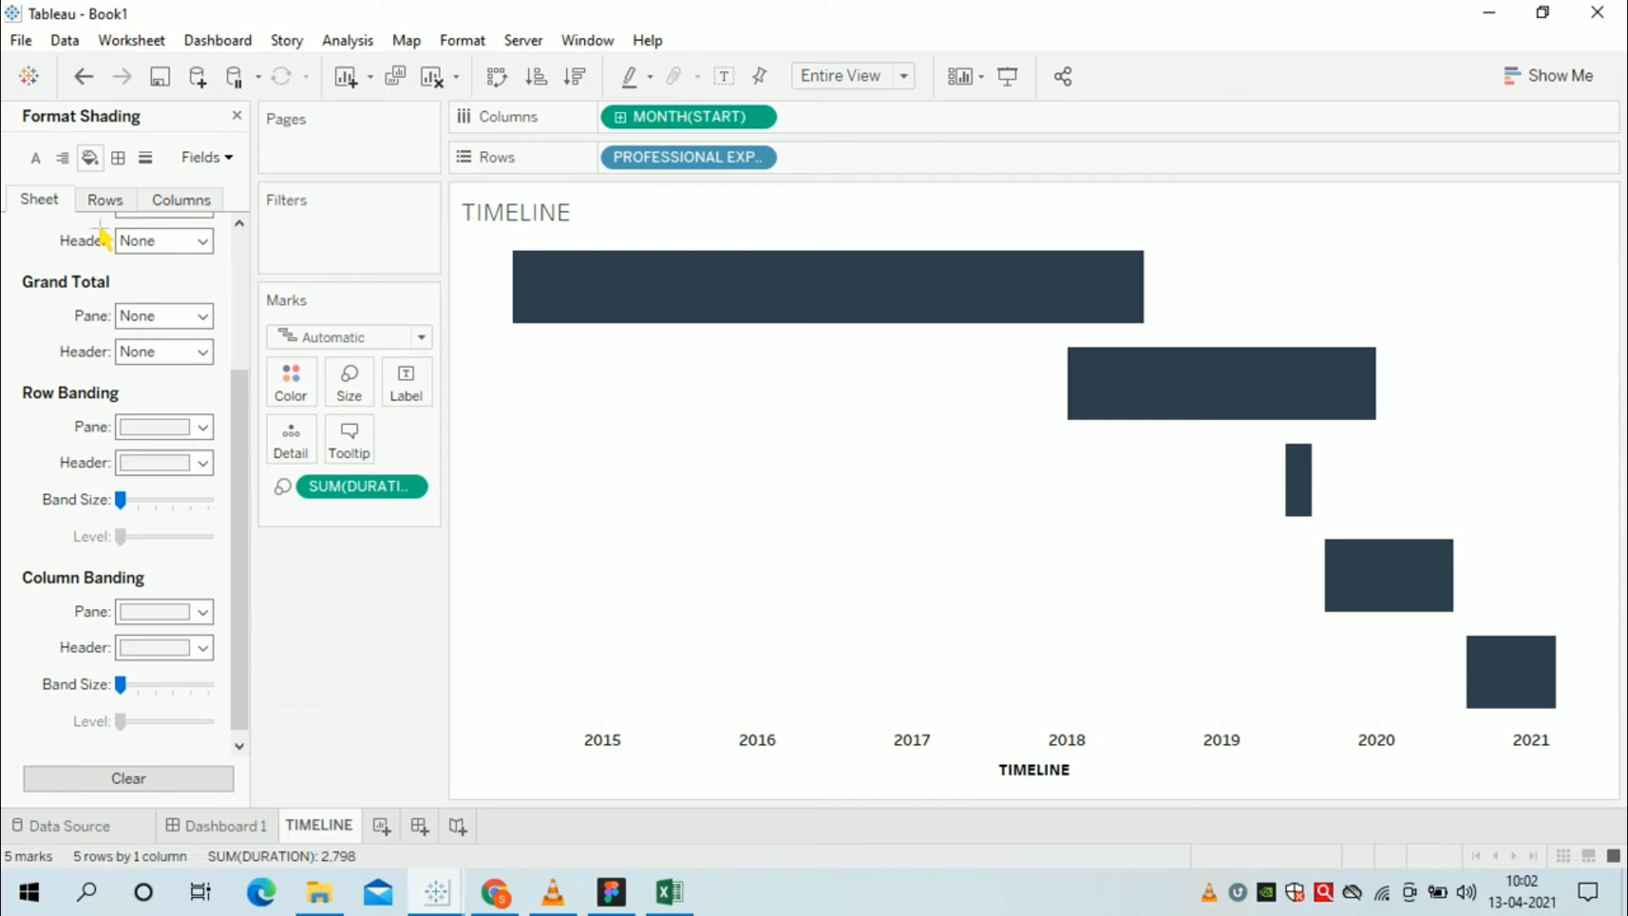
pyautogui.click(237, 115)
pyautogui.rightClick(146, 150)
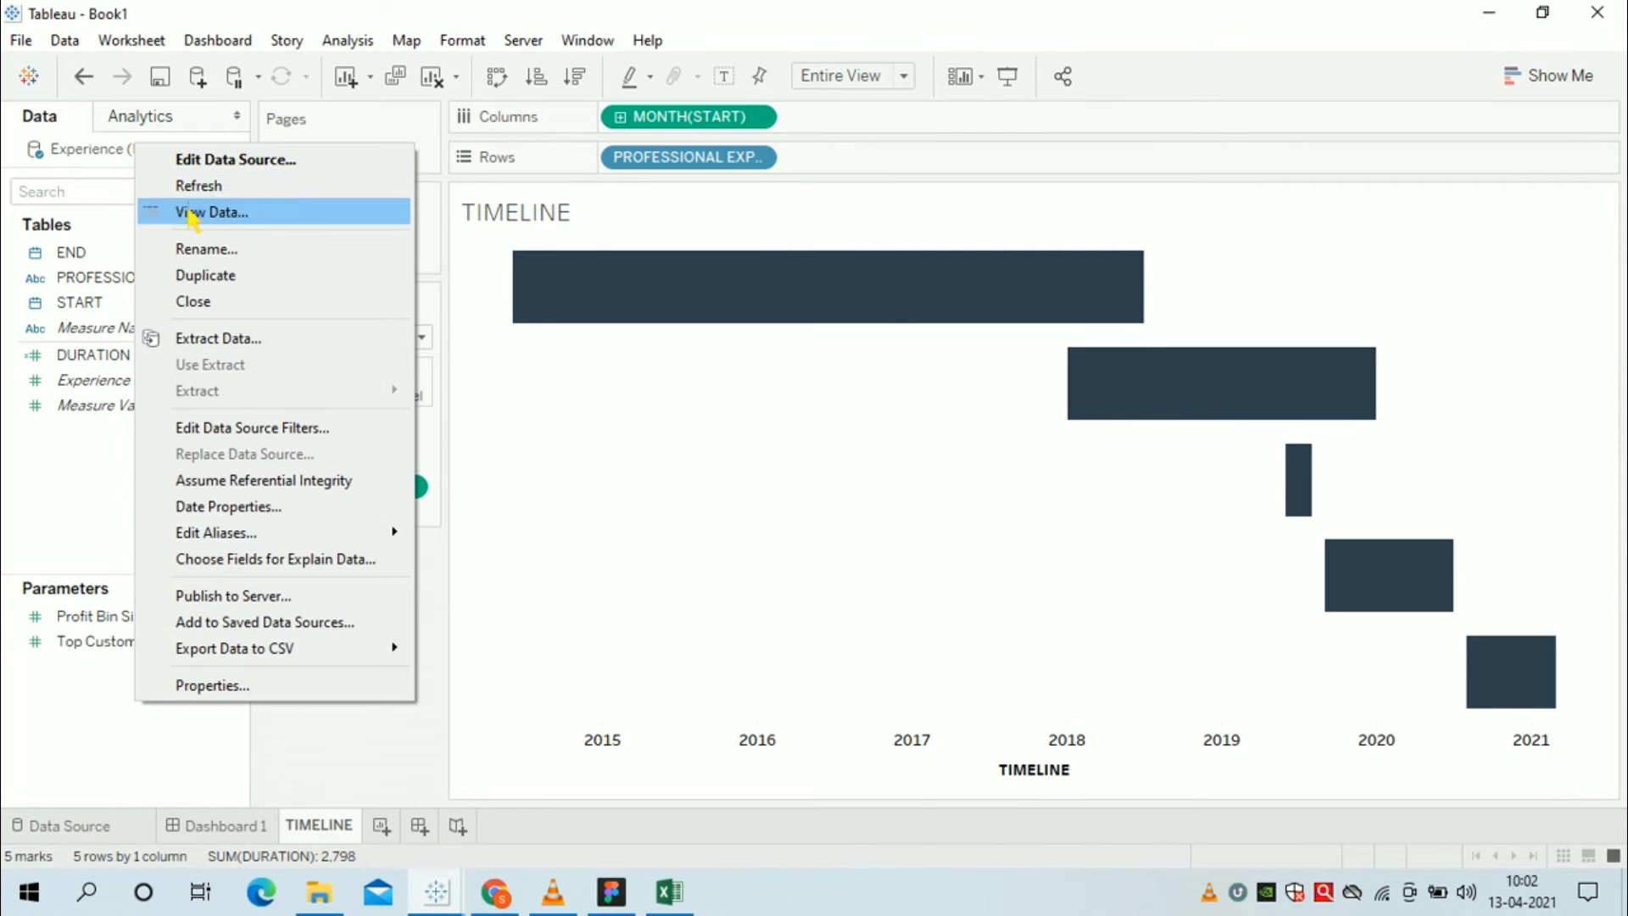
pyautogui.click(193, 196)
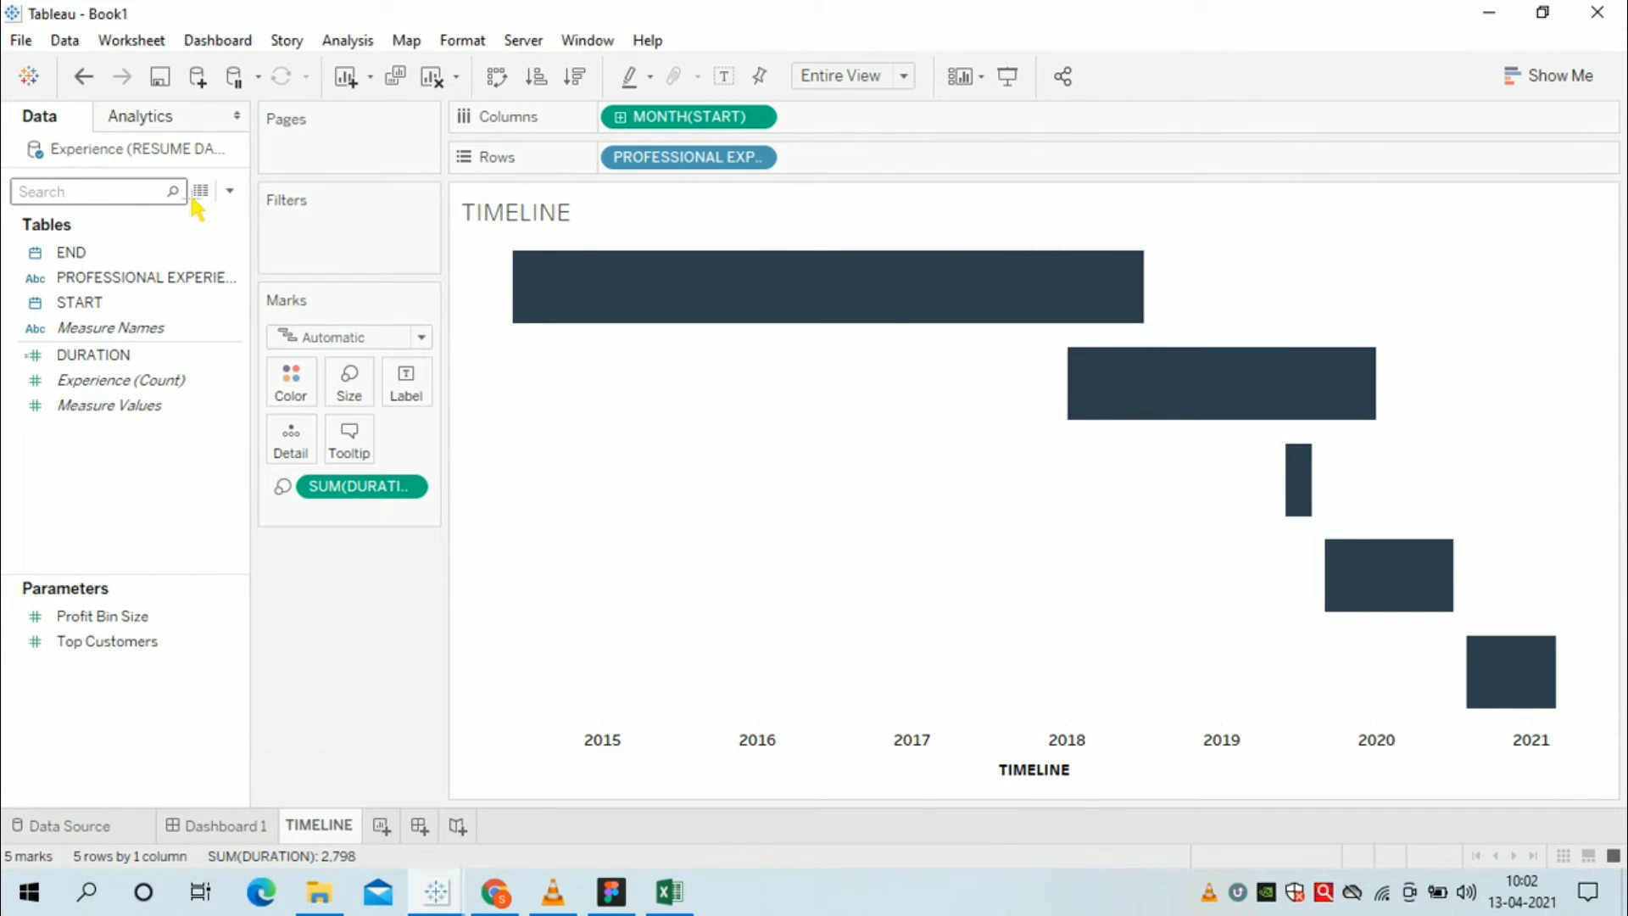
pyautogui.click(250, 828)
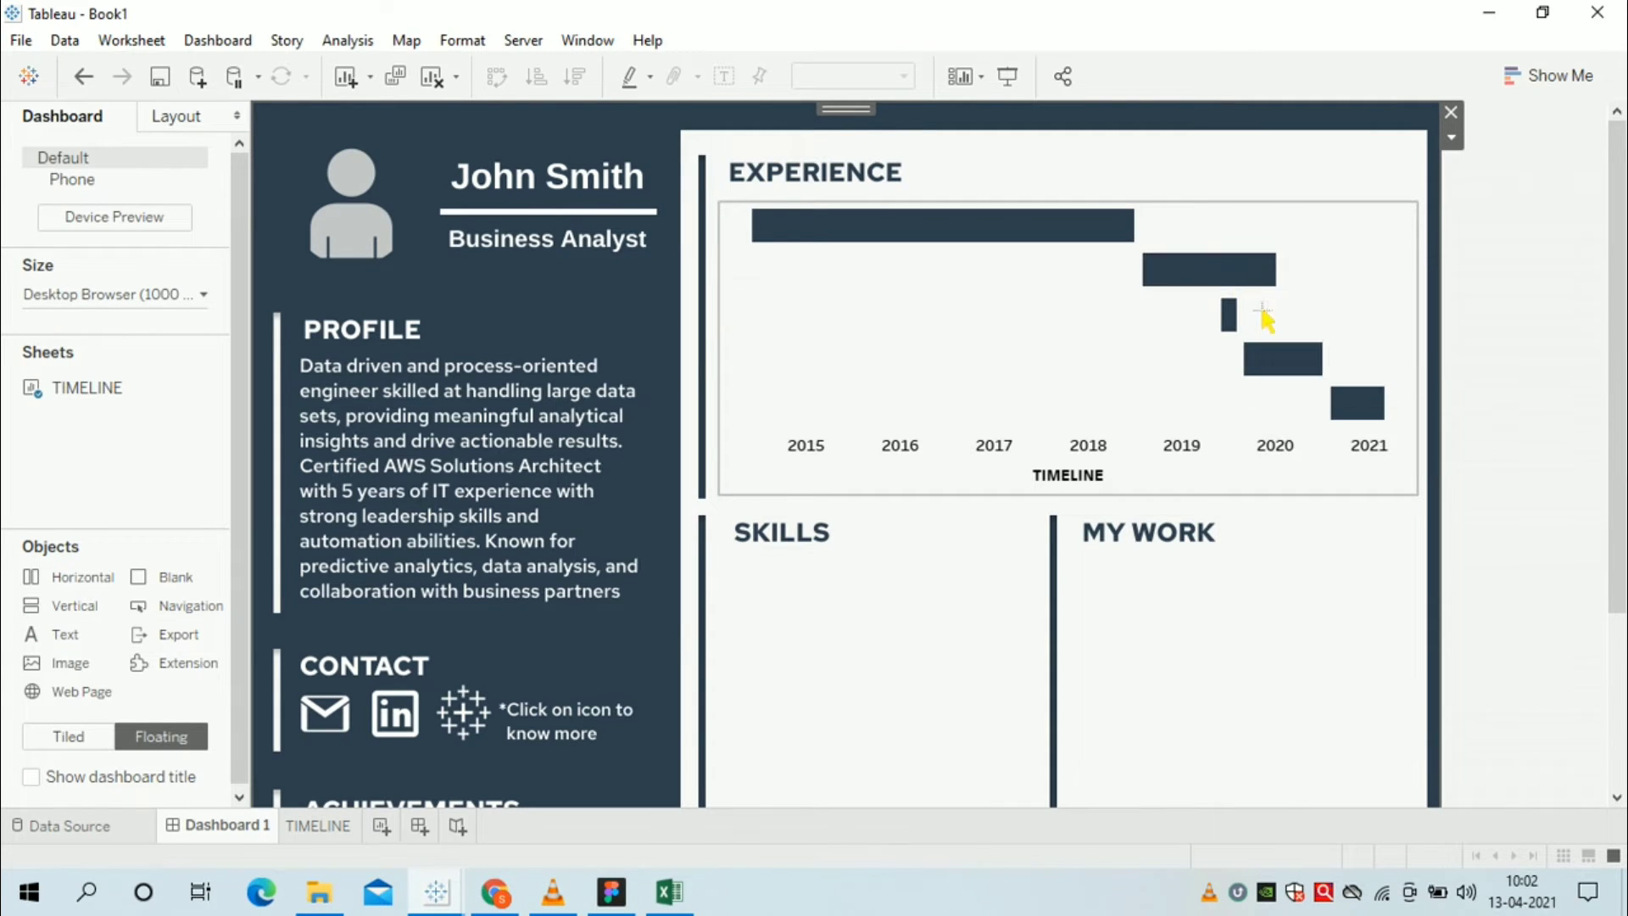
pyautogui.moveTo(1285, 379)
pyautogui.scroll(-3, 1578, 352)
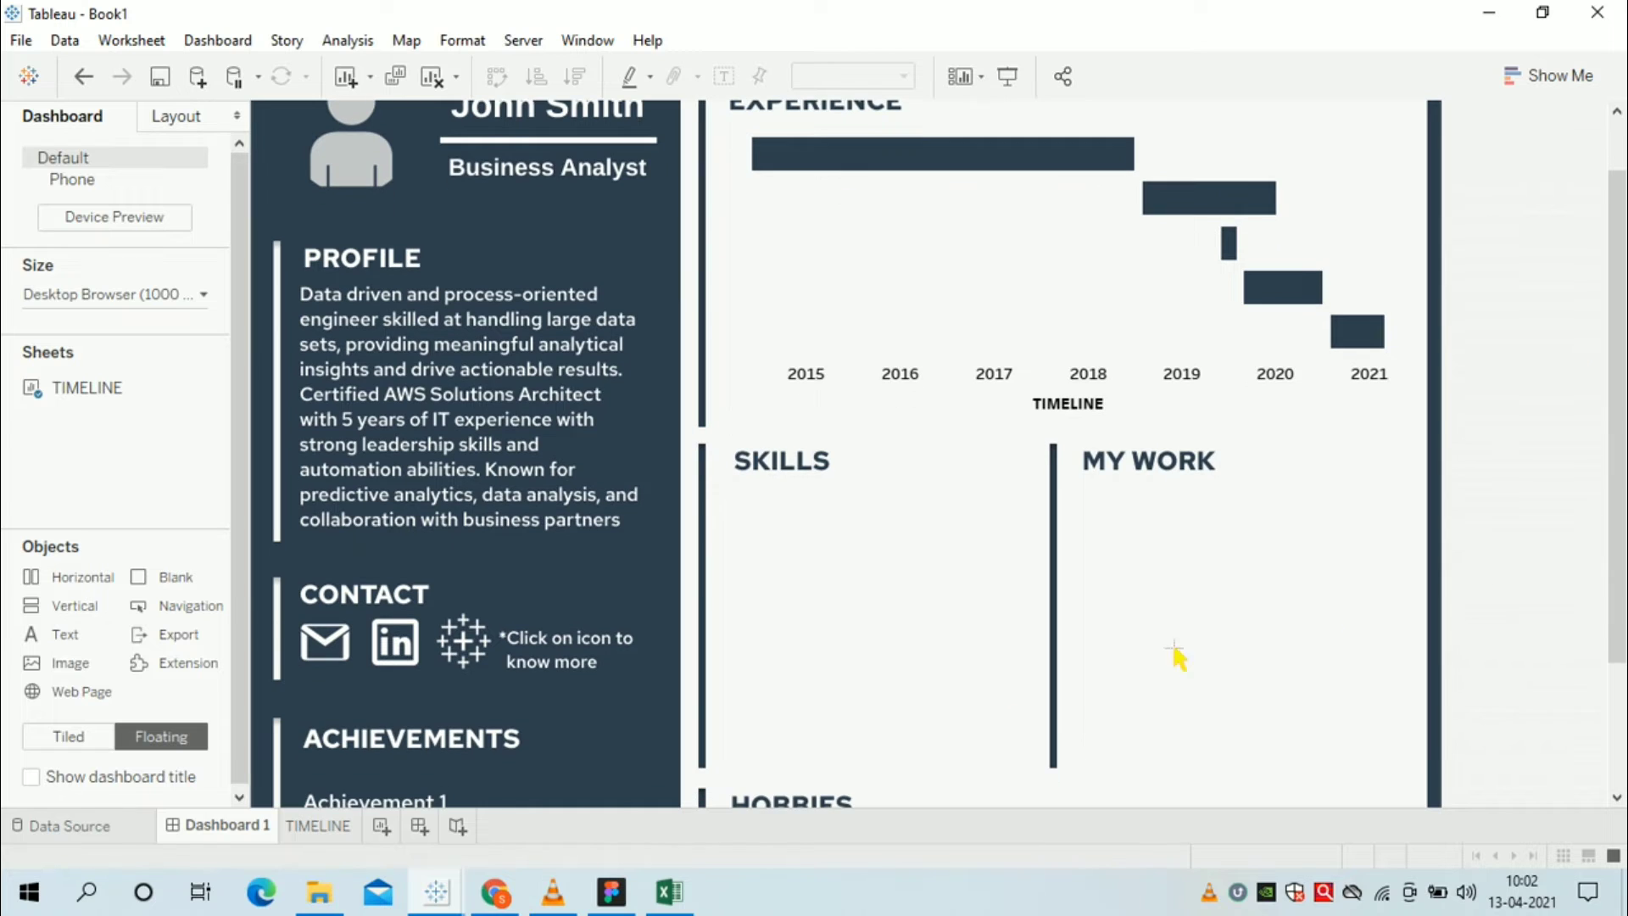
# - Create a new worksheet and connect the RESUME DATA Excel file as a new data source using its Skills table
pyautogui.click(408, 837)
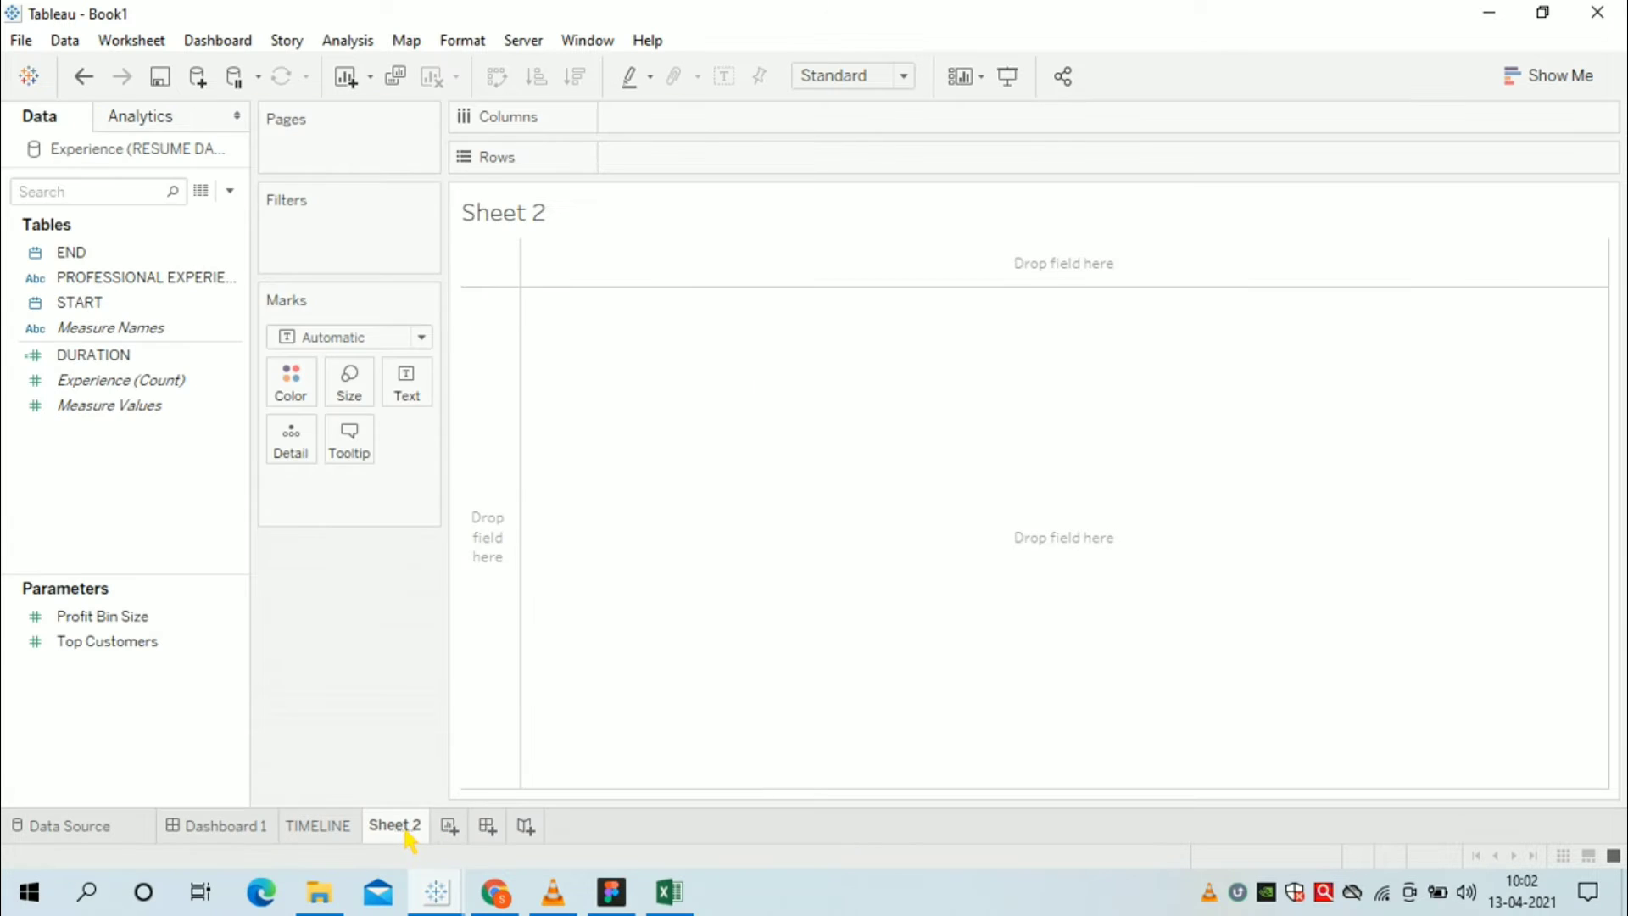
pyautogui.click(198, 76)
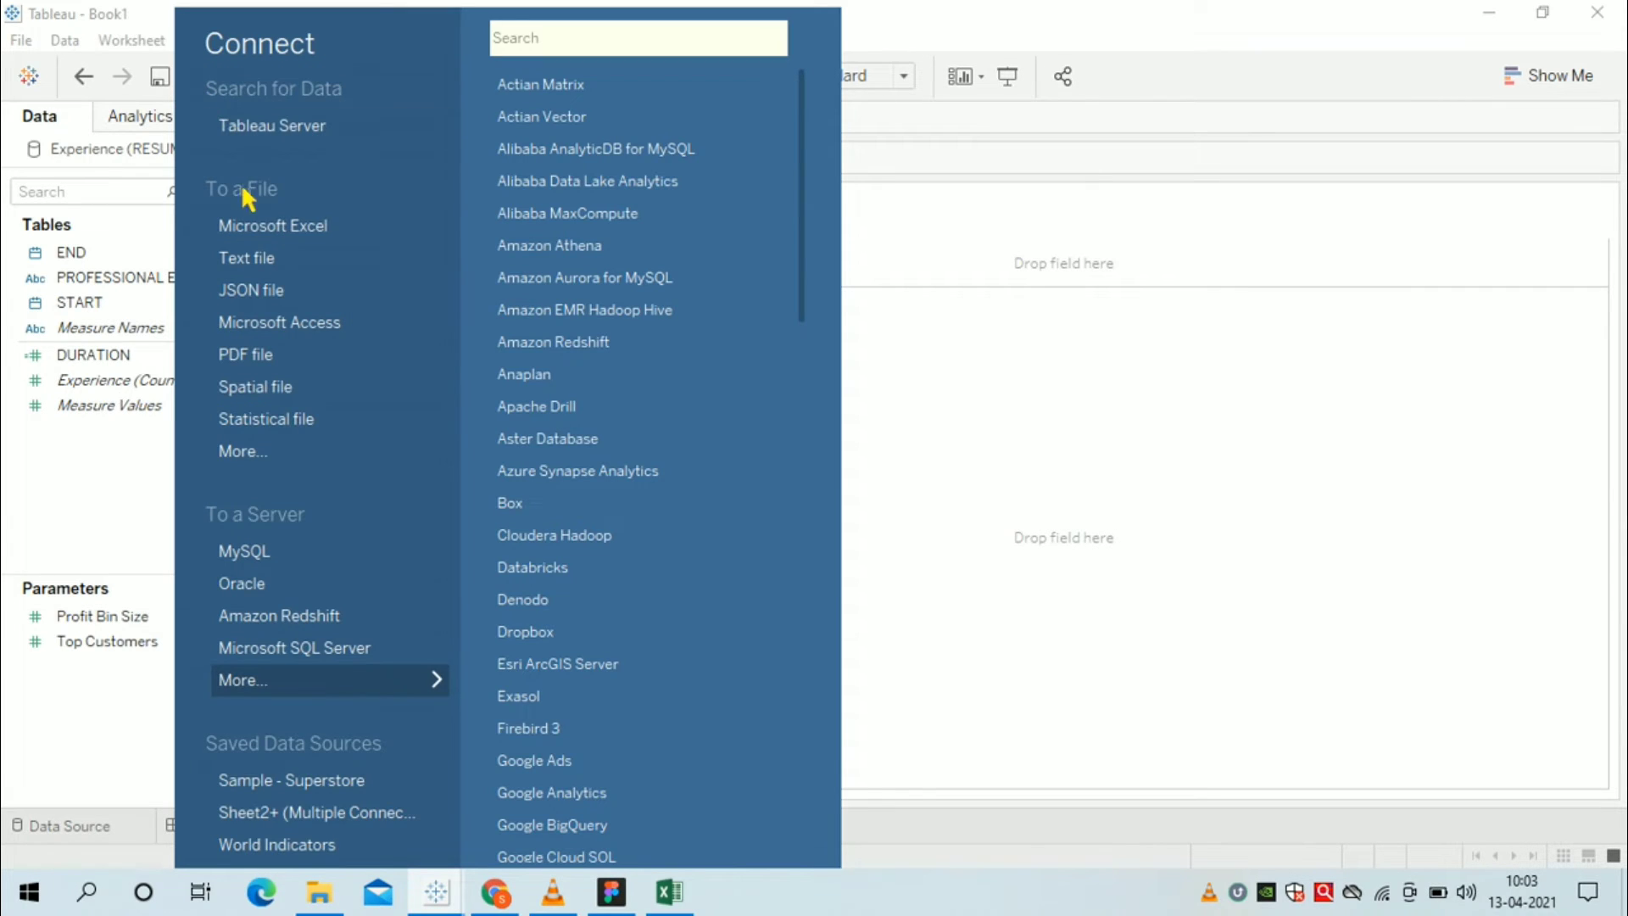
pyautogui.click(258, 227)
pyautogui.click(380, 205)
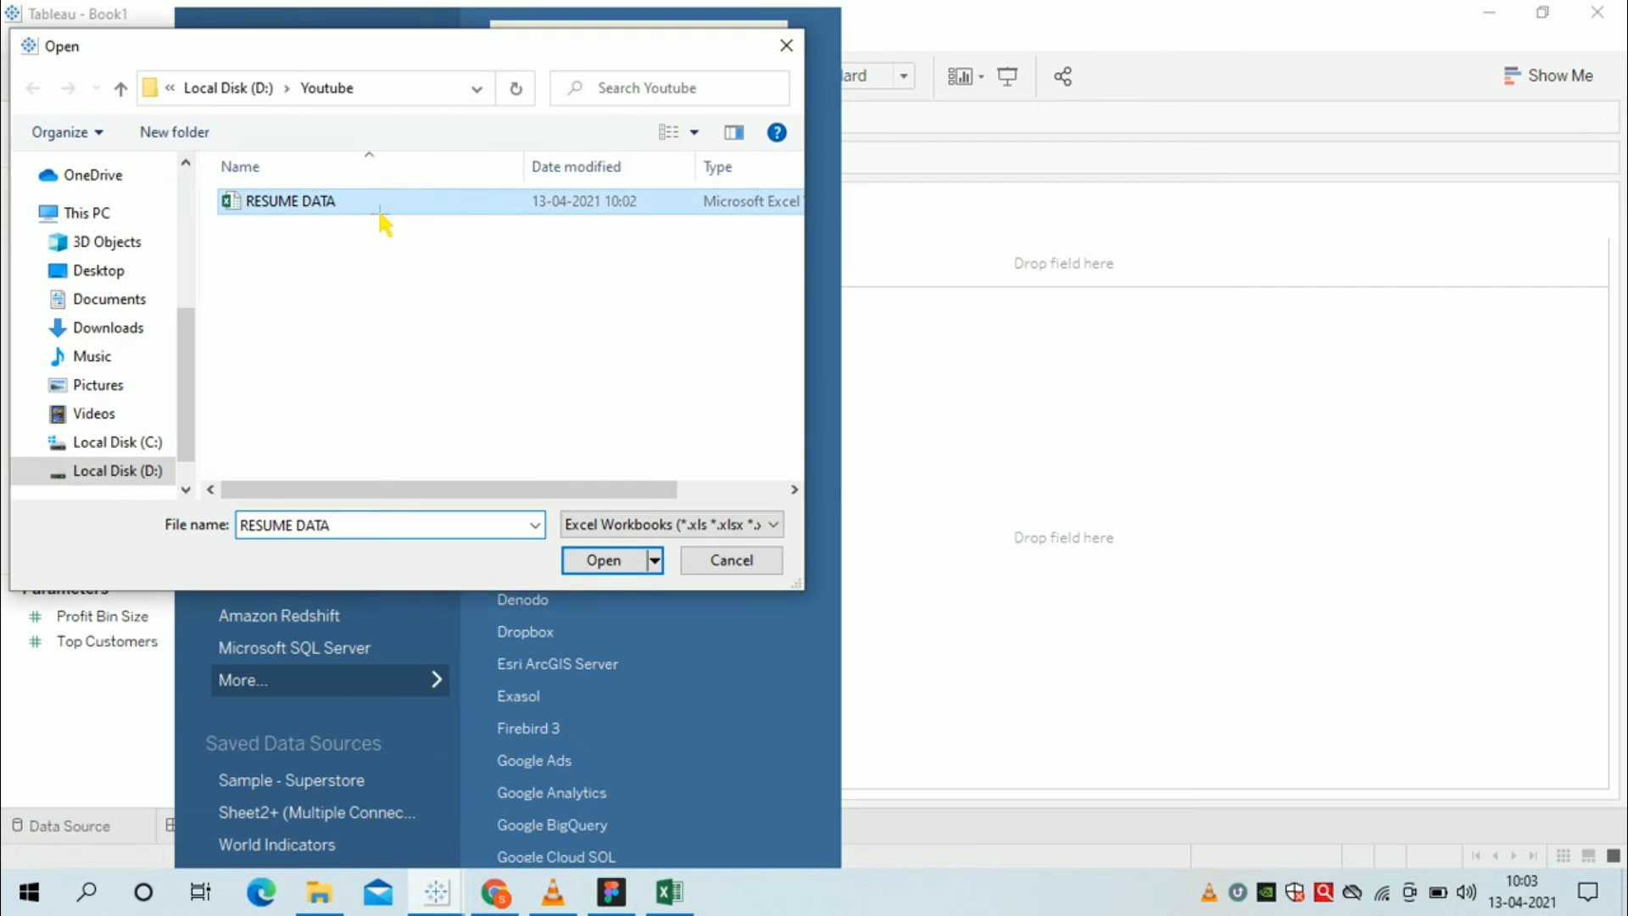
pyautogui.doubleClick(381, 210)
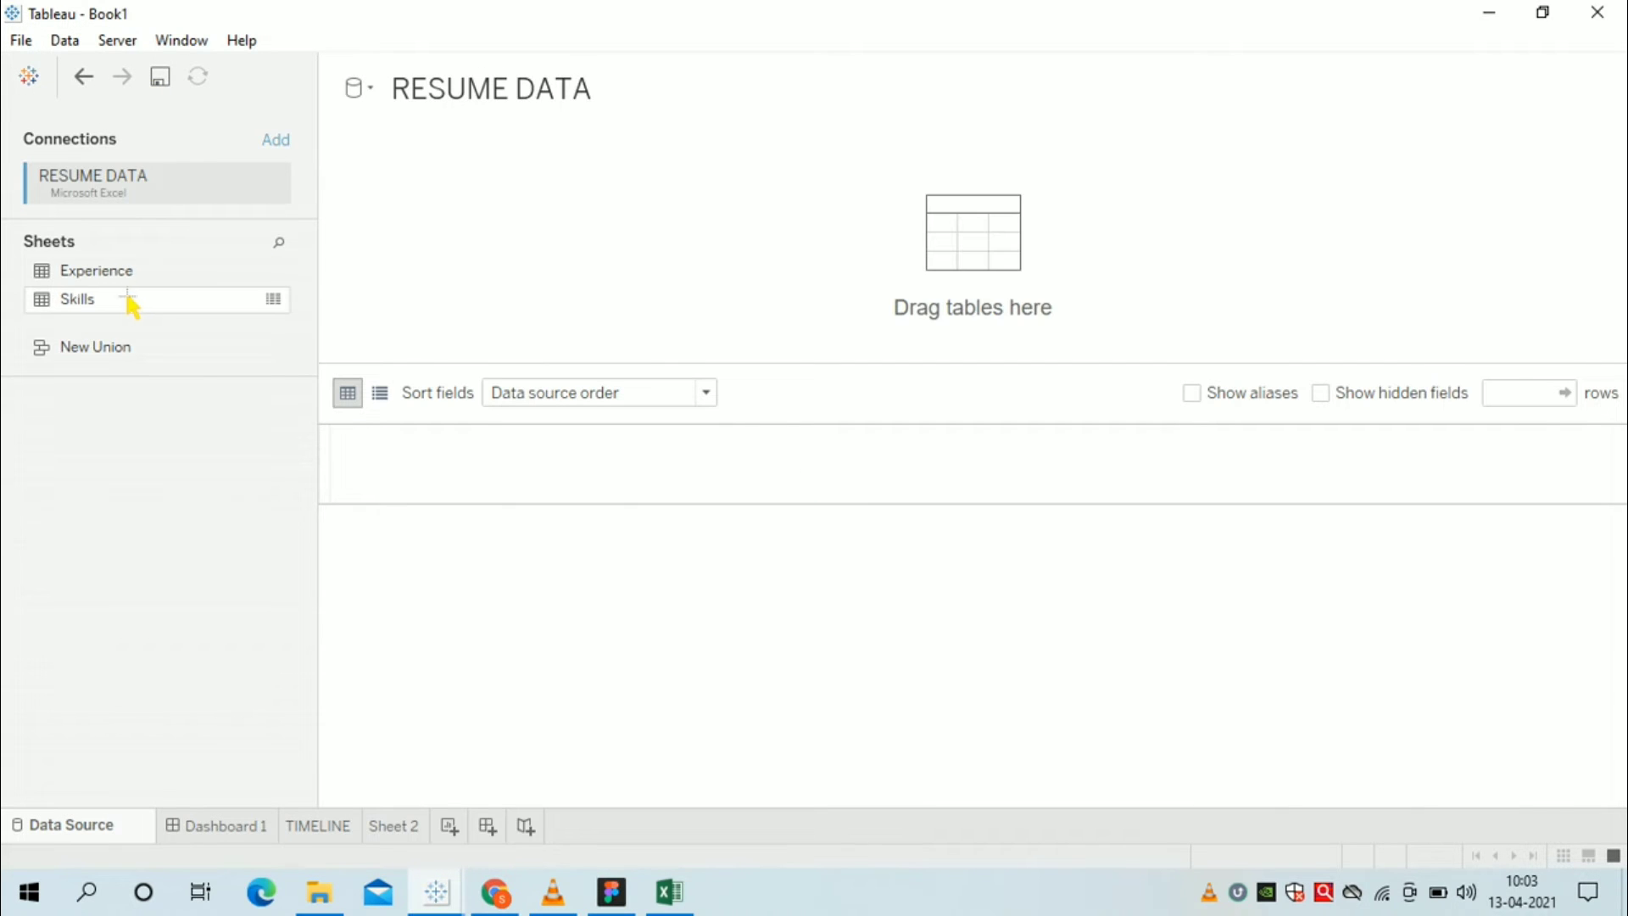
pyautogui.moveTo(127, 298); pyautogui.dragTo(428, 264)
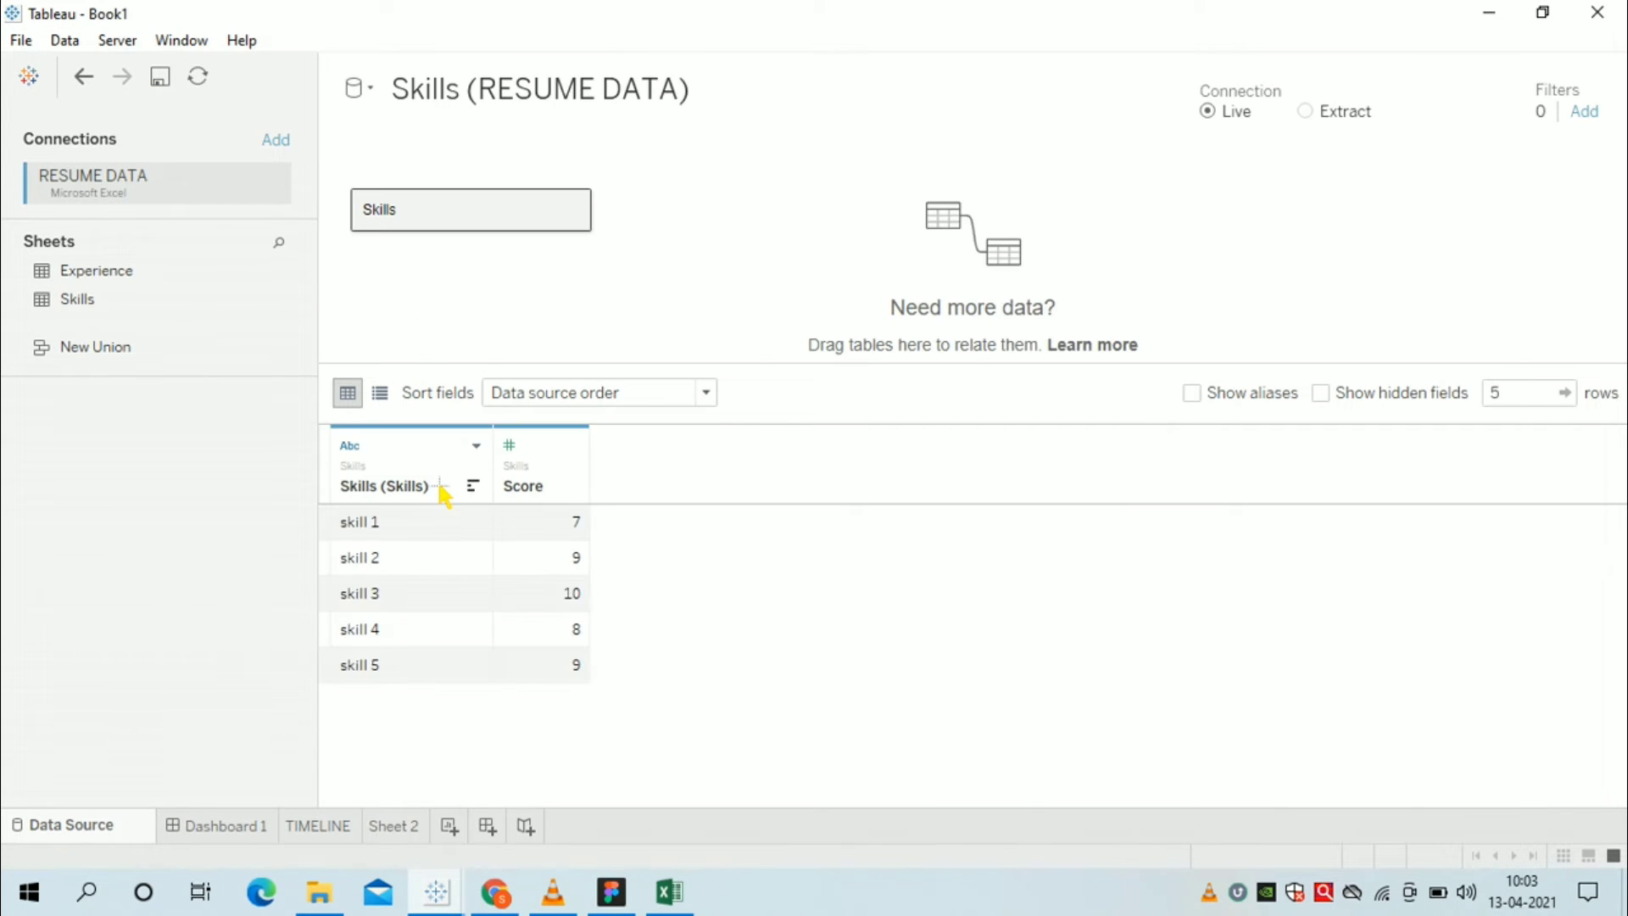
# - Build a bar chart on Sheet 2 with Skills (Skills) on rows and Score on columns
pyautogui.click(393, 827)
pyautogui.click(241, 382)
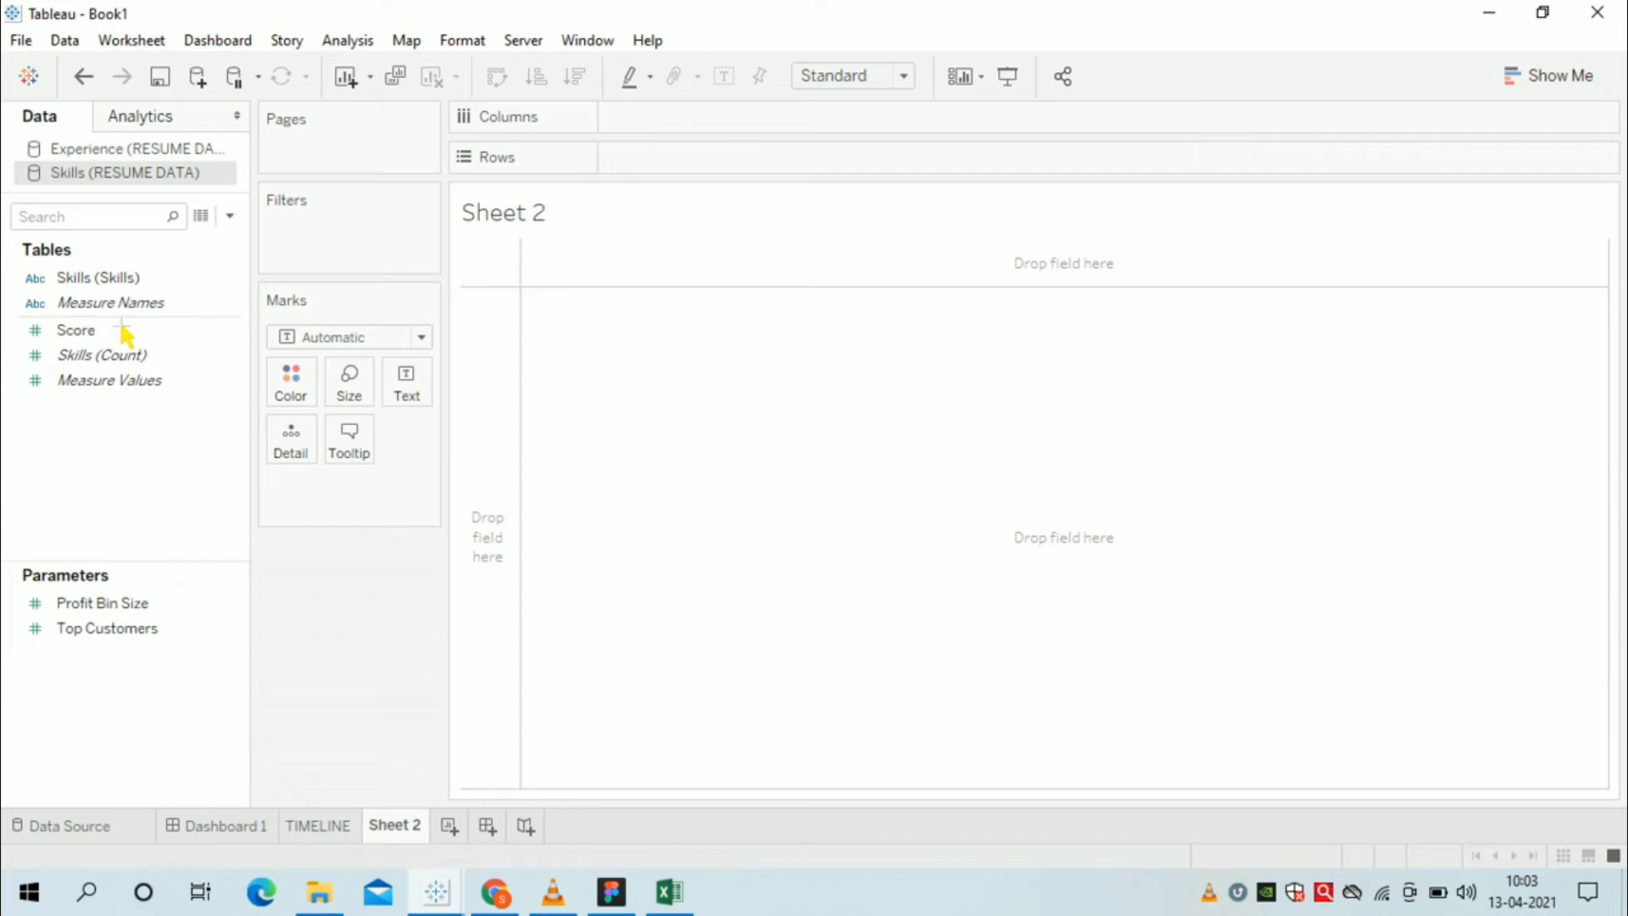
pyautogui.moveTo(110, 280); pyautogui.dragTo(727, 177)
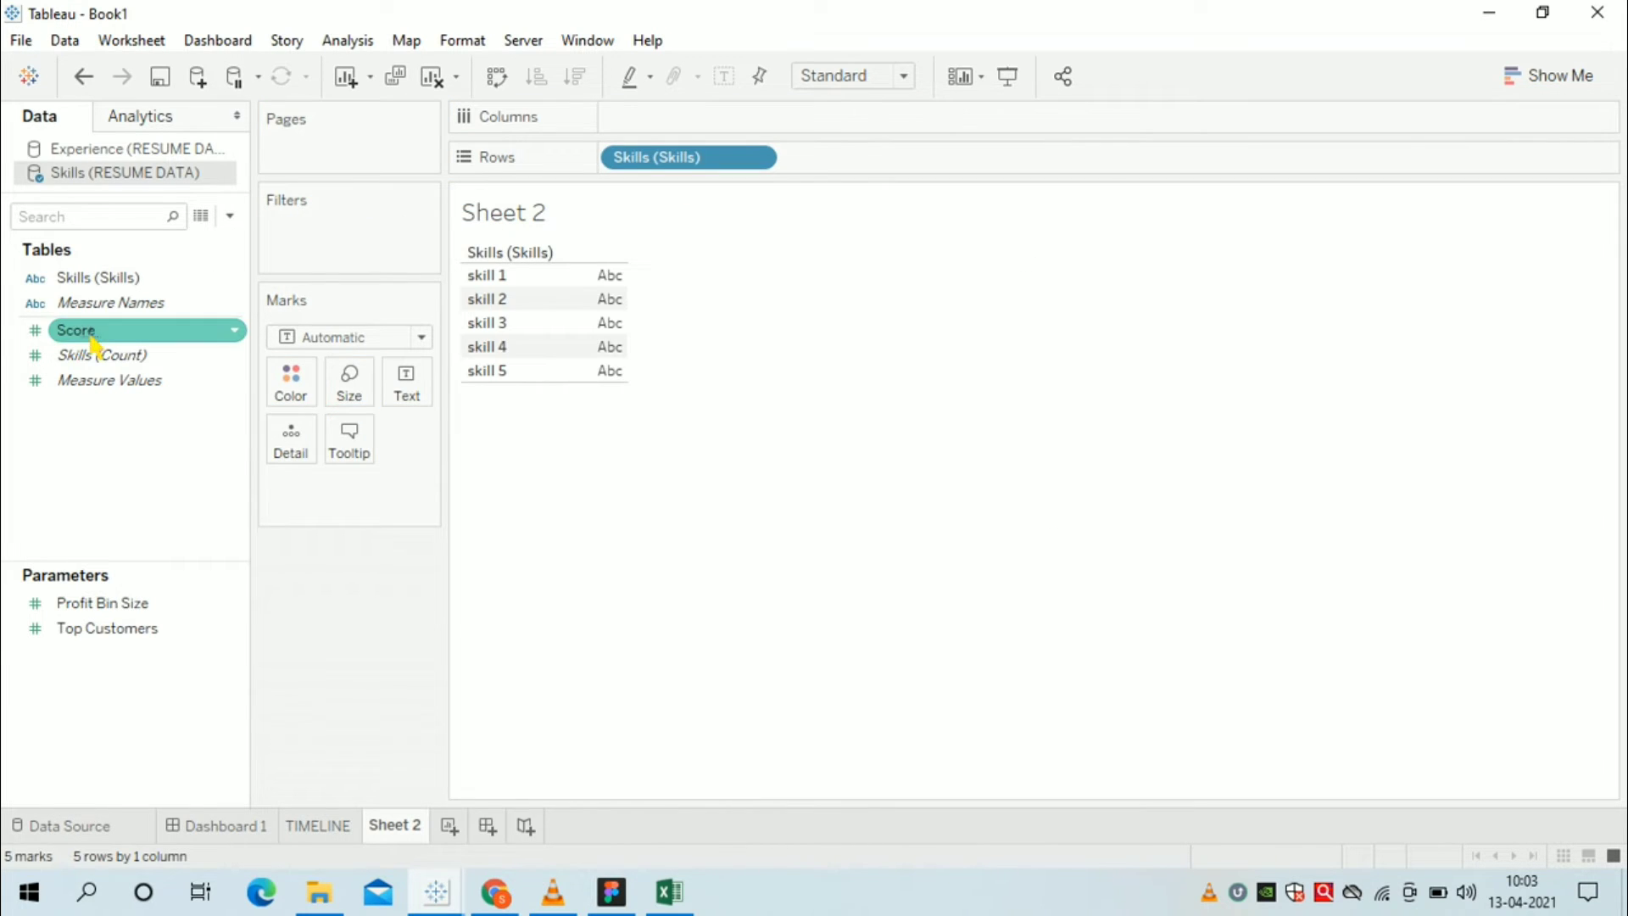
pyautogui.moveTo(94, 339); pyautogui.dragTo(653, 123)
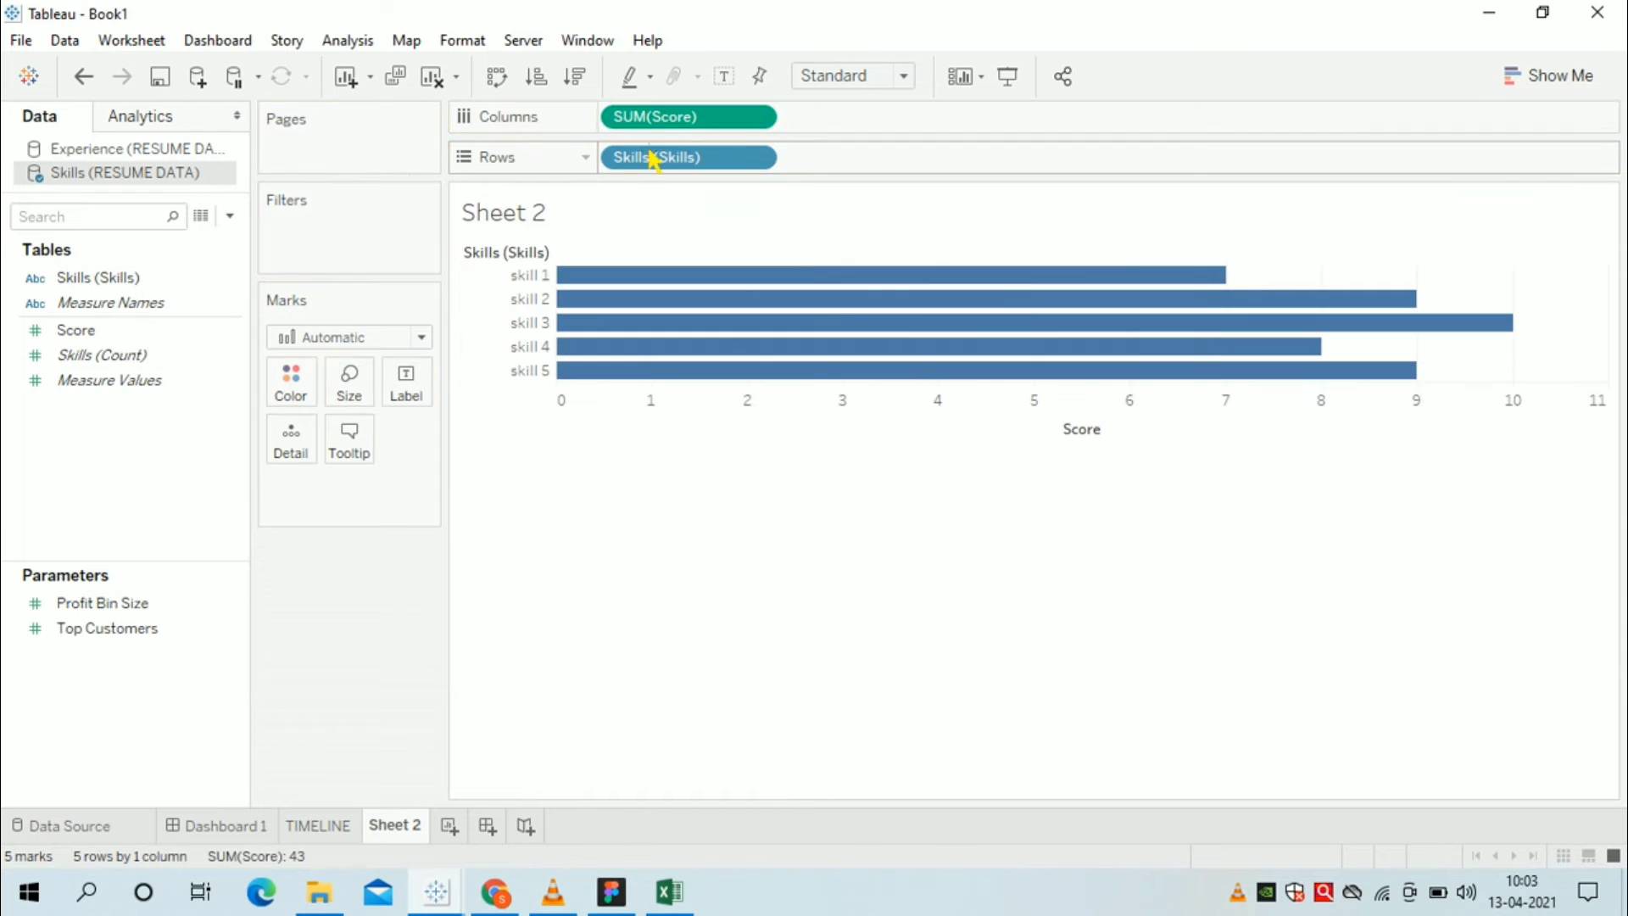
# - Fit the skills bar chart to Entire View and hide the header of its Score axis
pyautogui.click(904, 76)
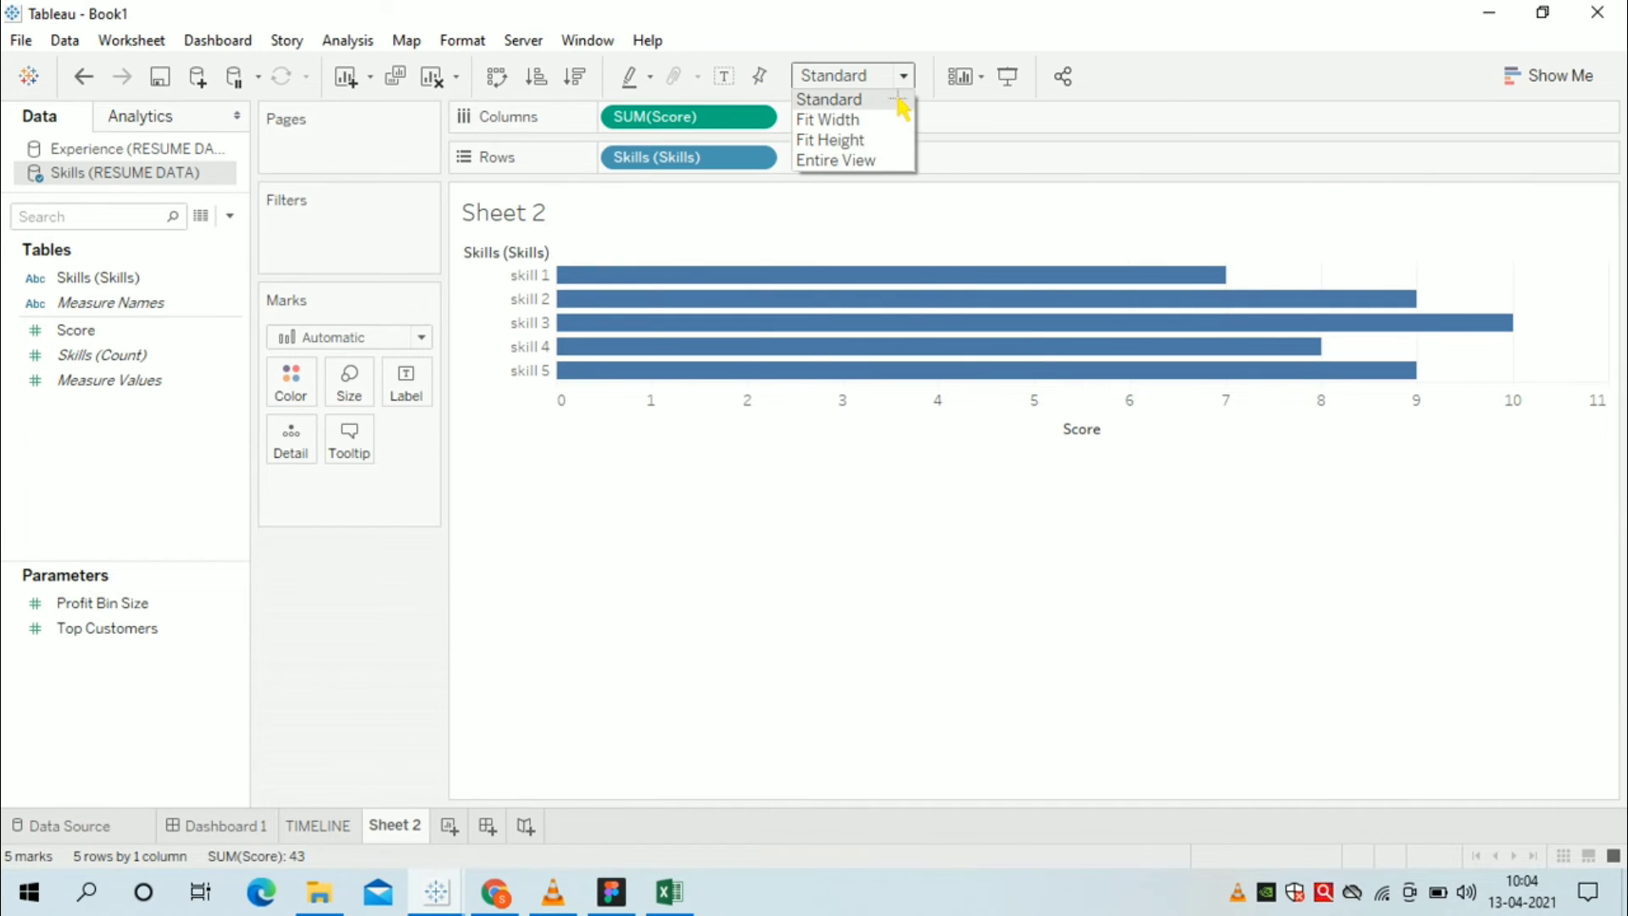
pyautogui.click(871, 161)
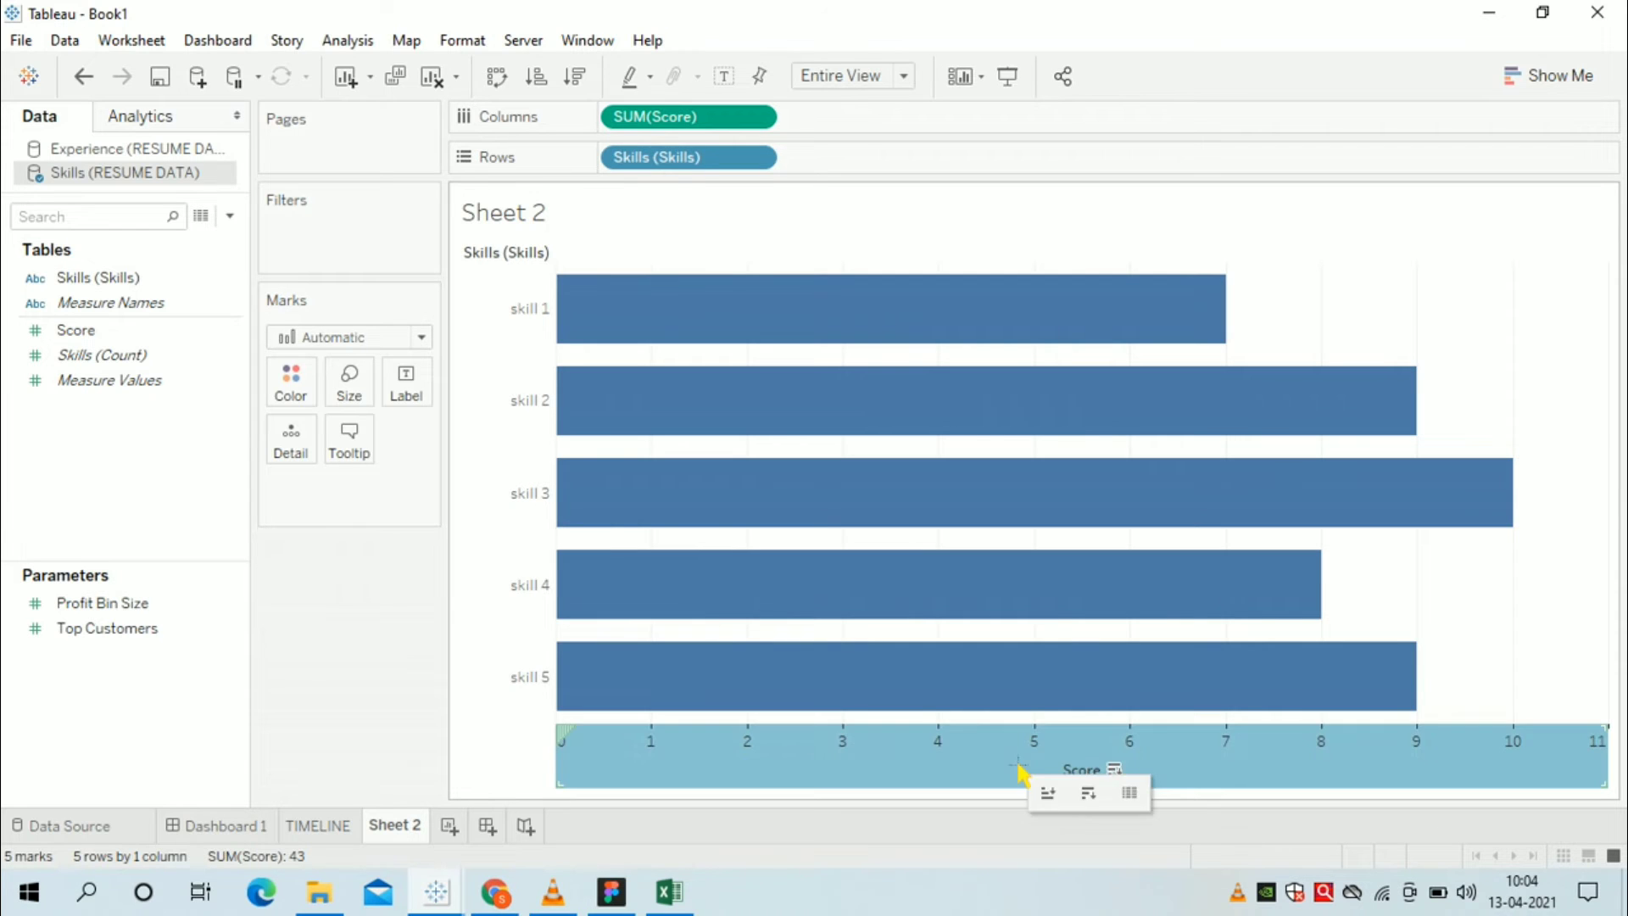
pyautogui.rightClick(1087, 746)
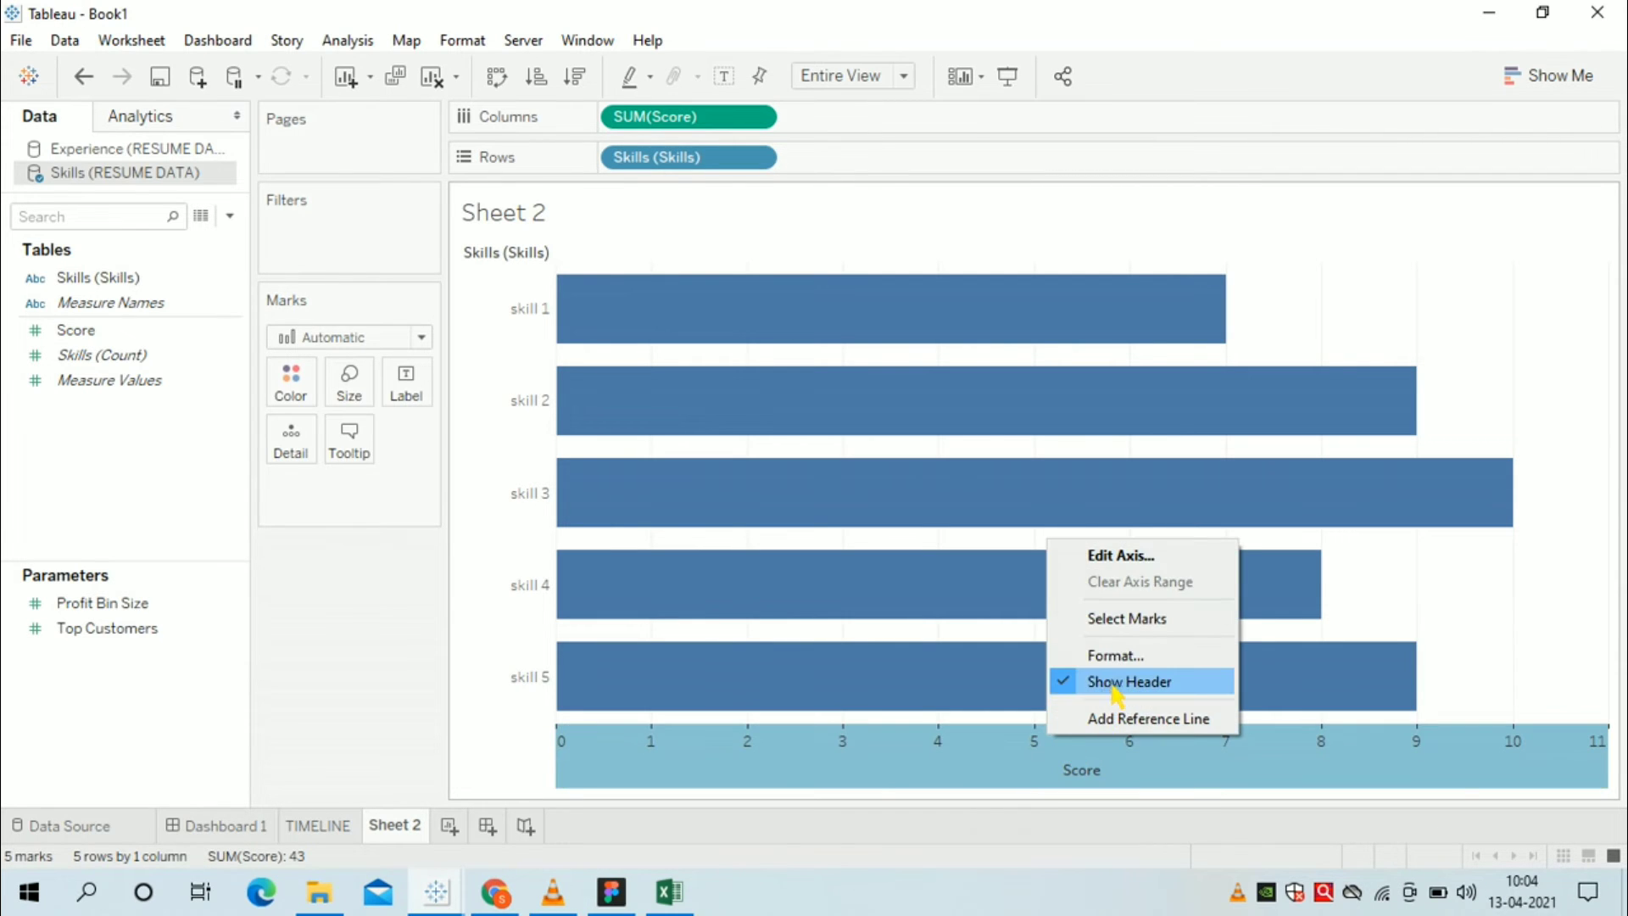
pyautogui.click(1103, 682)
# - Format the skill header labels in black, bold, size 10 Tableau Book and remove the skill 1 filter
pyautogui.click(482, 335)
pyautogui.rightClick(472, 318)
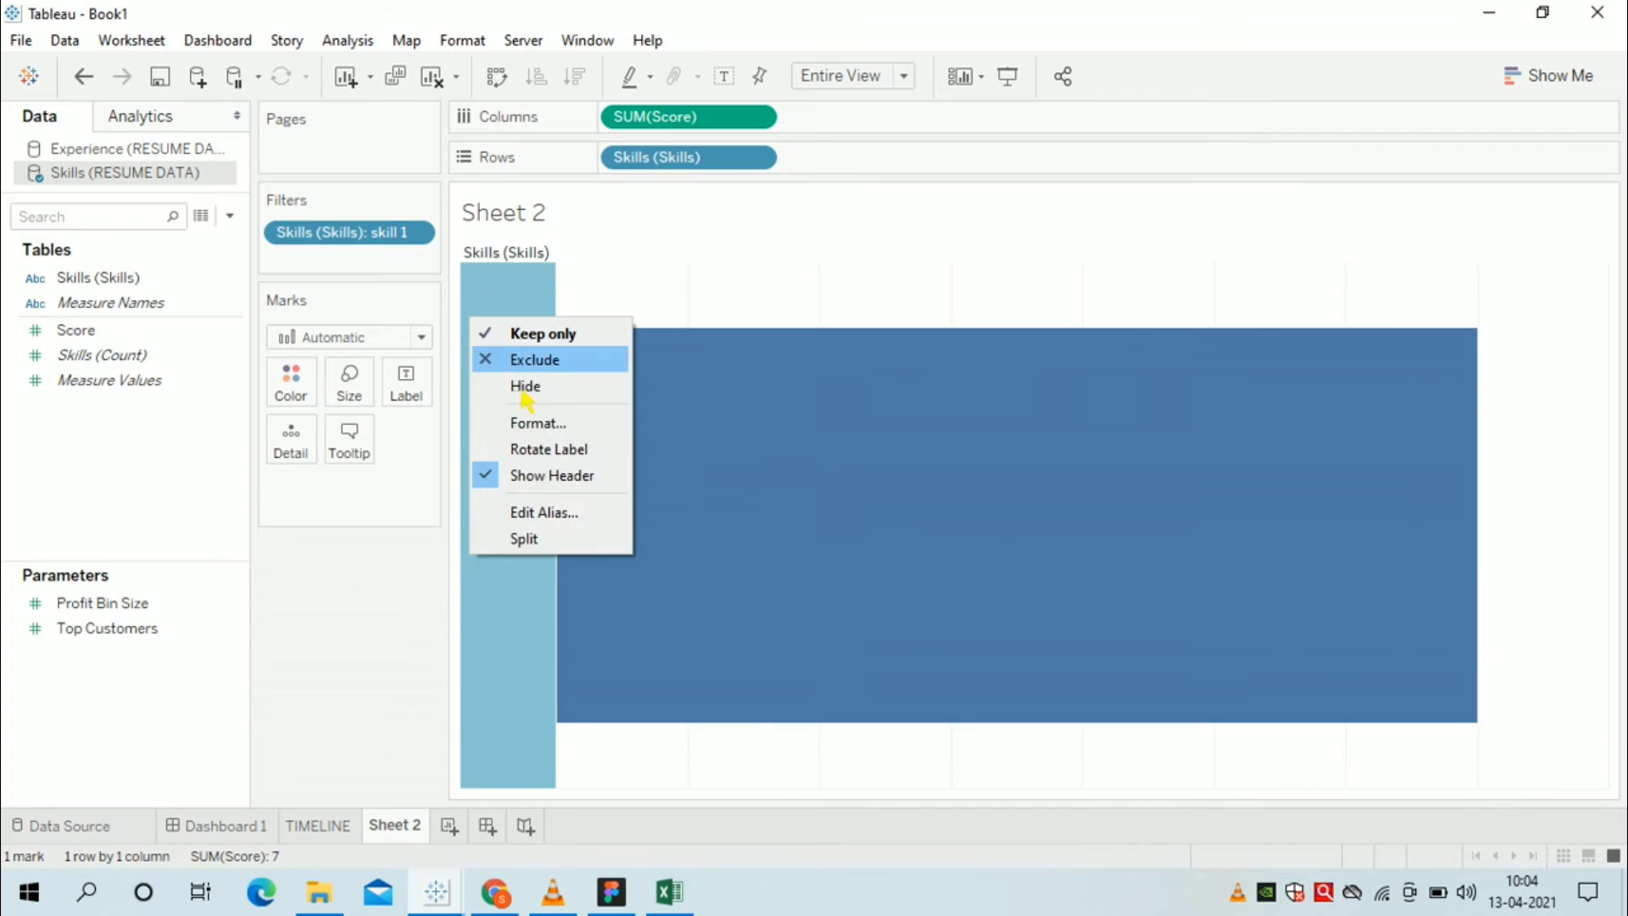
pyautogui.click(539, 423)
pyautogui.click(219, 267)
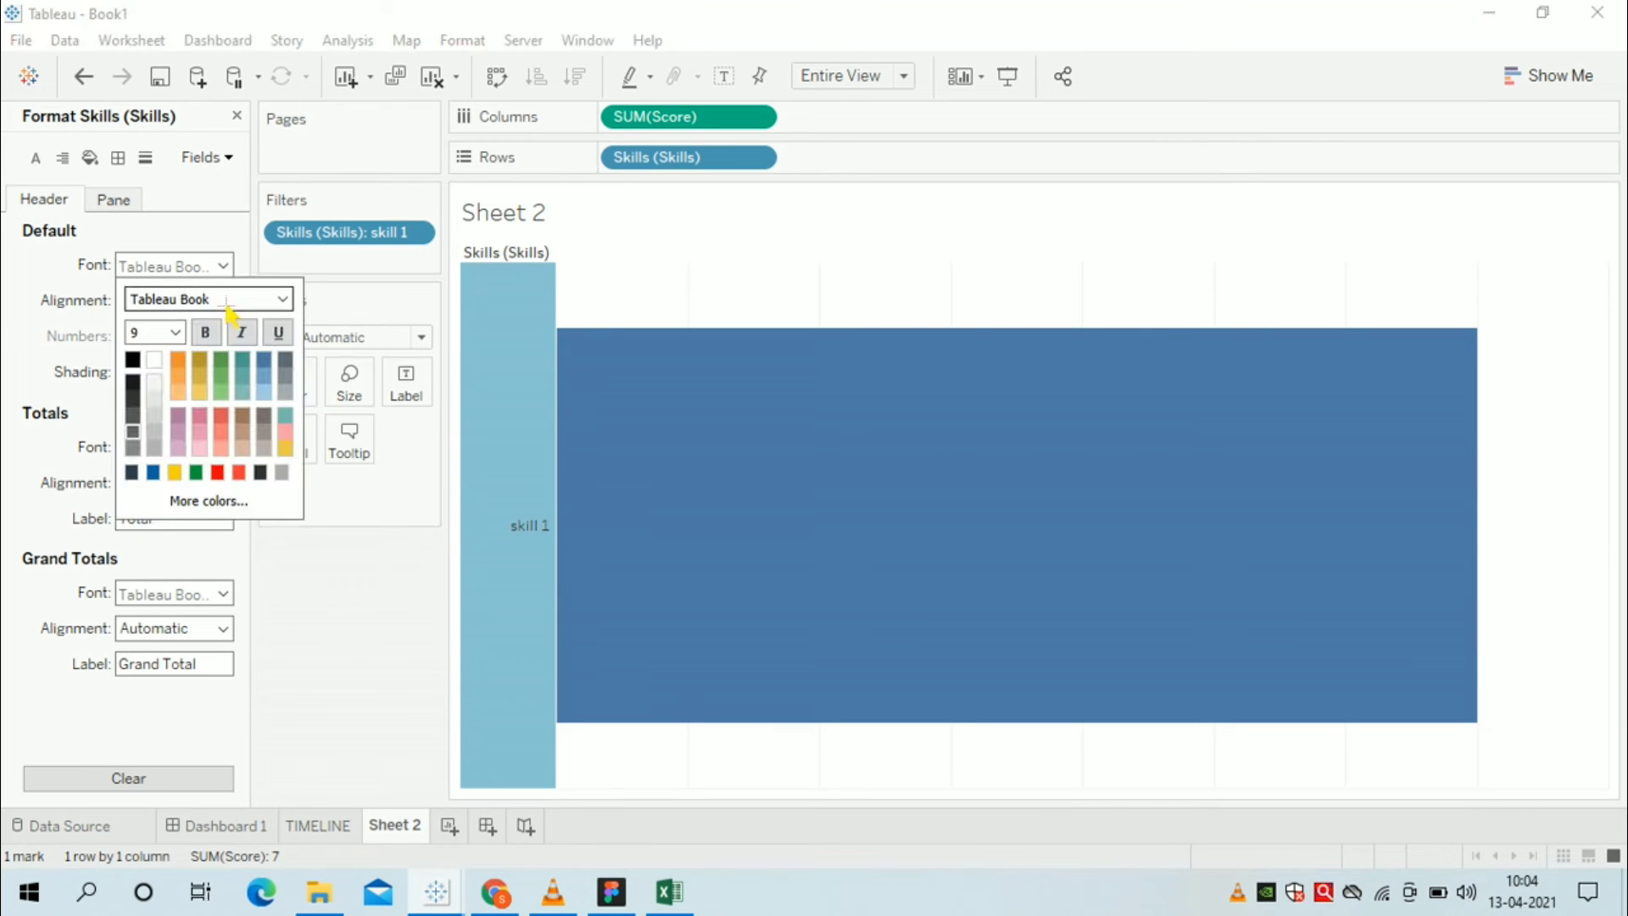
pyautogui.click(175, 333)
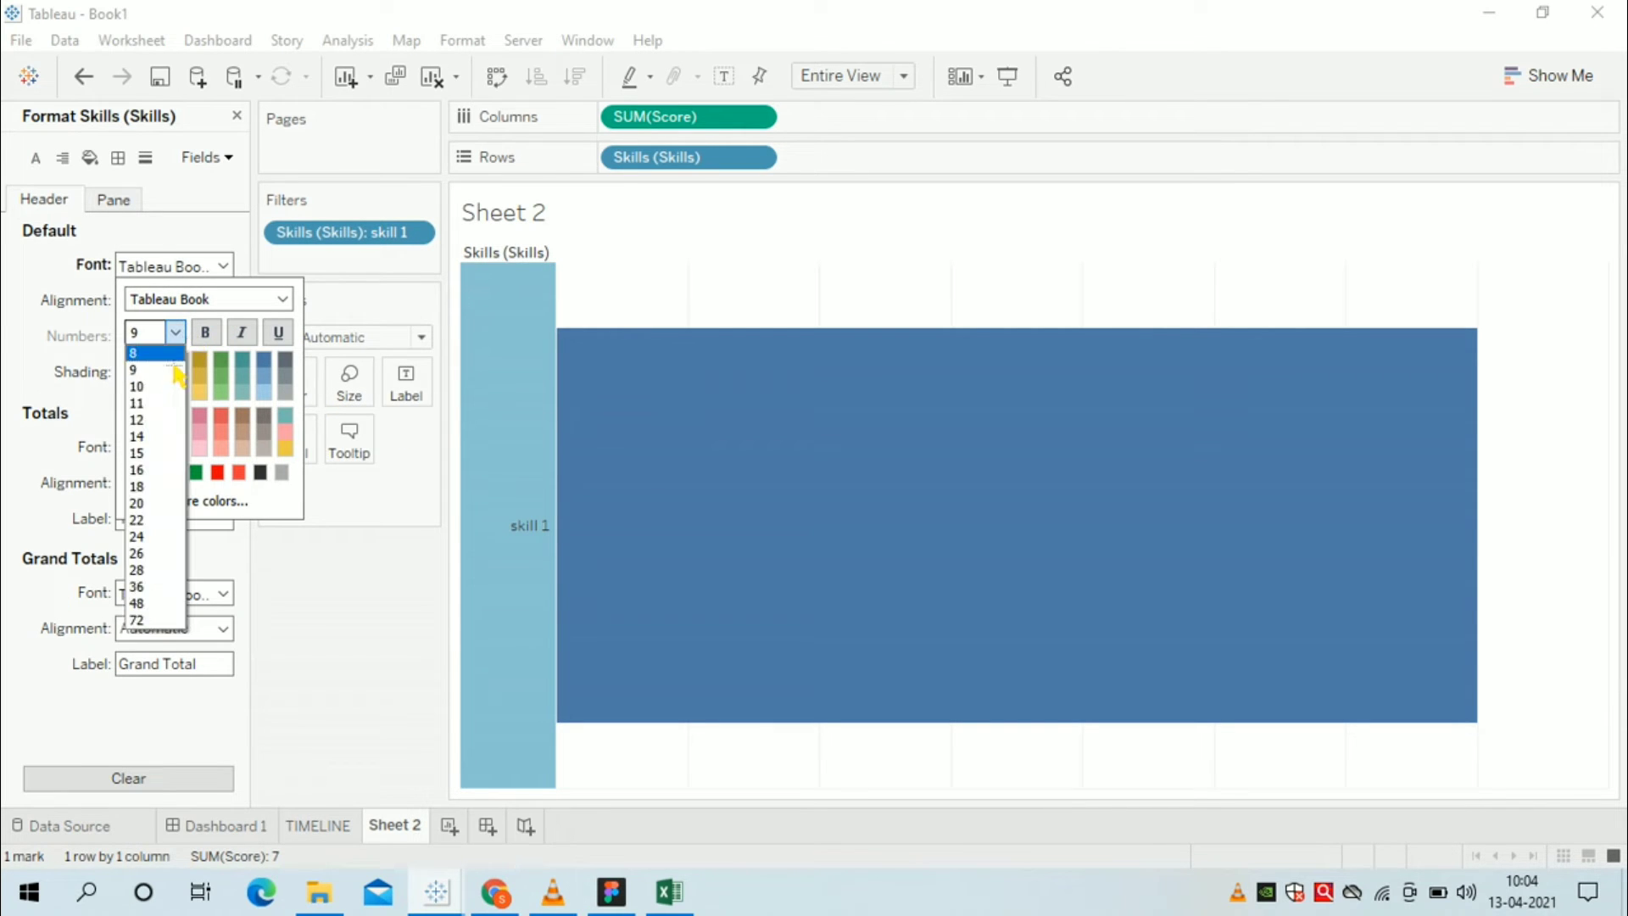
pyautogui.click(144, 381)
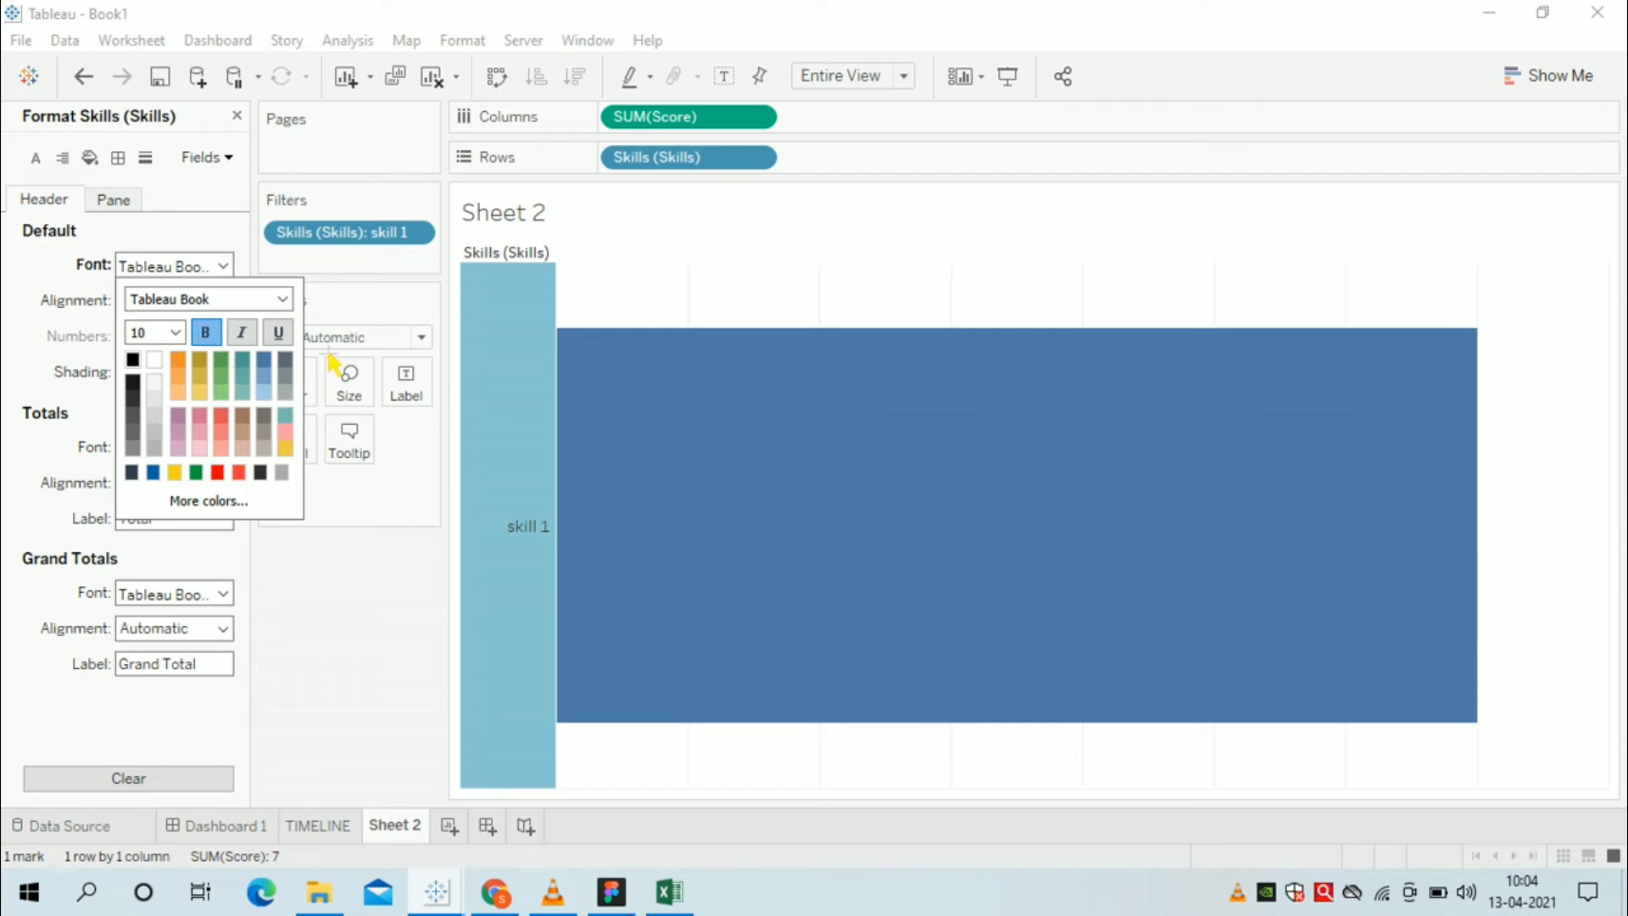
pyautogui.click(702, 335)
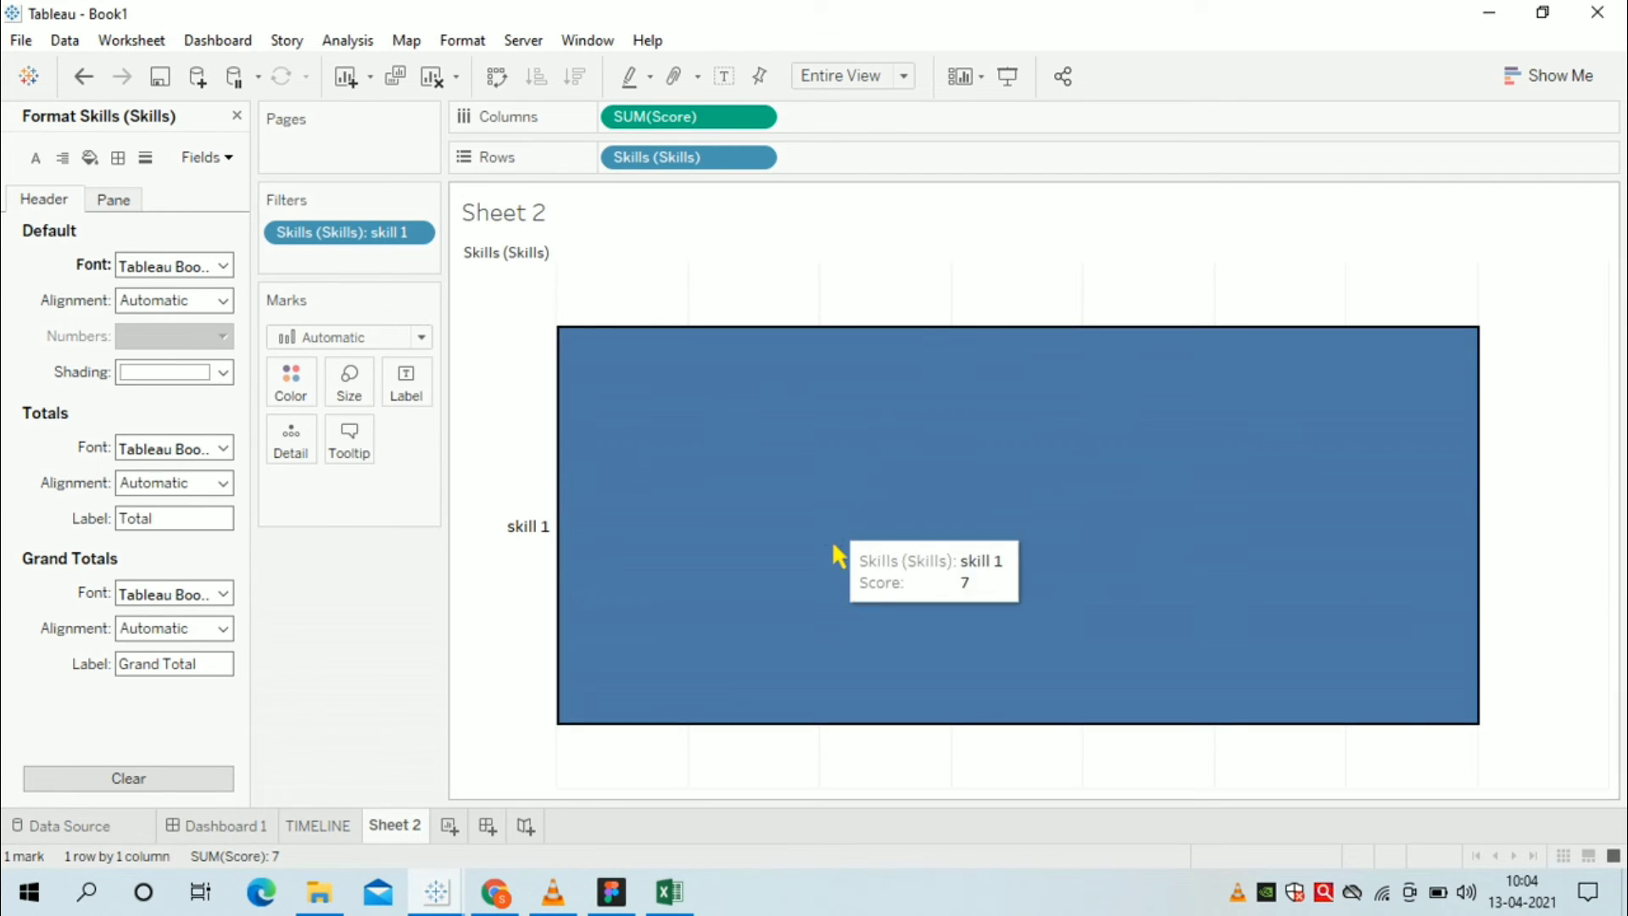
pyautogui.click(779, 750)
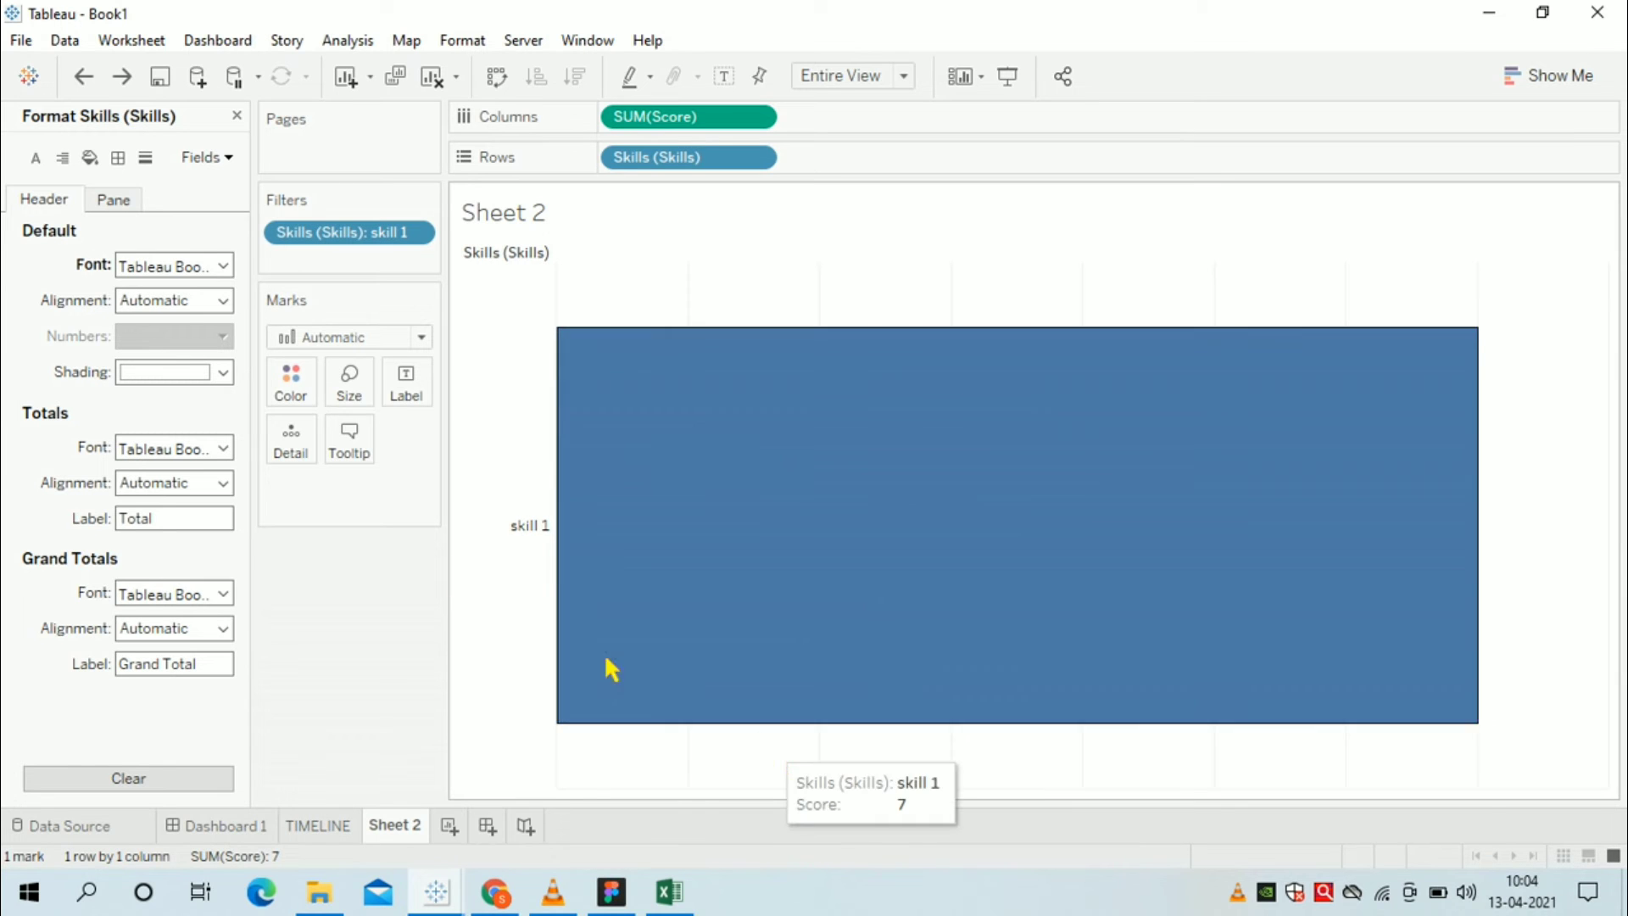
pyautogui.moveTo(411, 262); pyautogui.dragTo(456, 560)
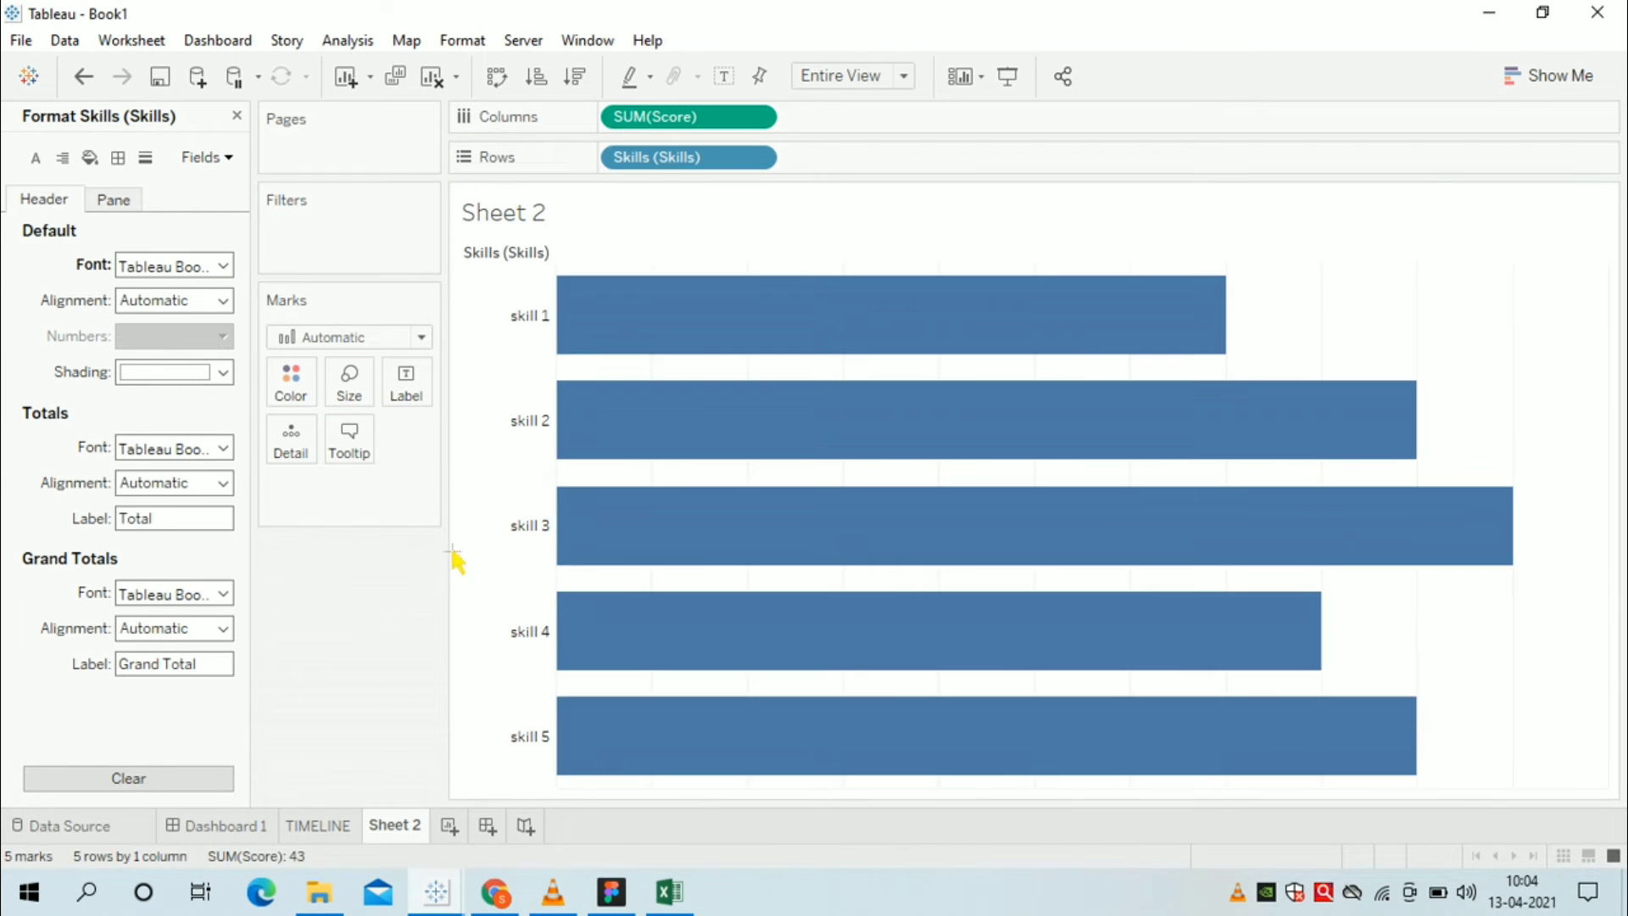
# - Set the skill header labels' font to bold at size 10 and remove the skill 3 filter
pyautogui.rightClick(495, 527)
pyautogui.rightClick(496, 527)
pyautogui.click(539, 633)
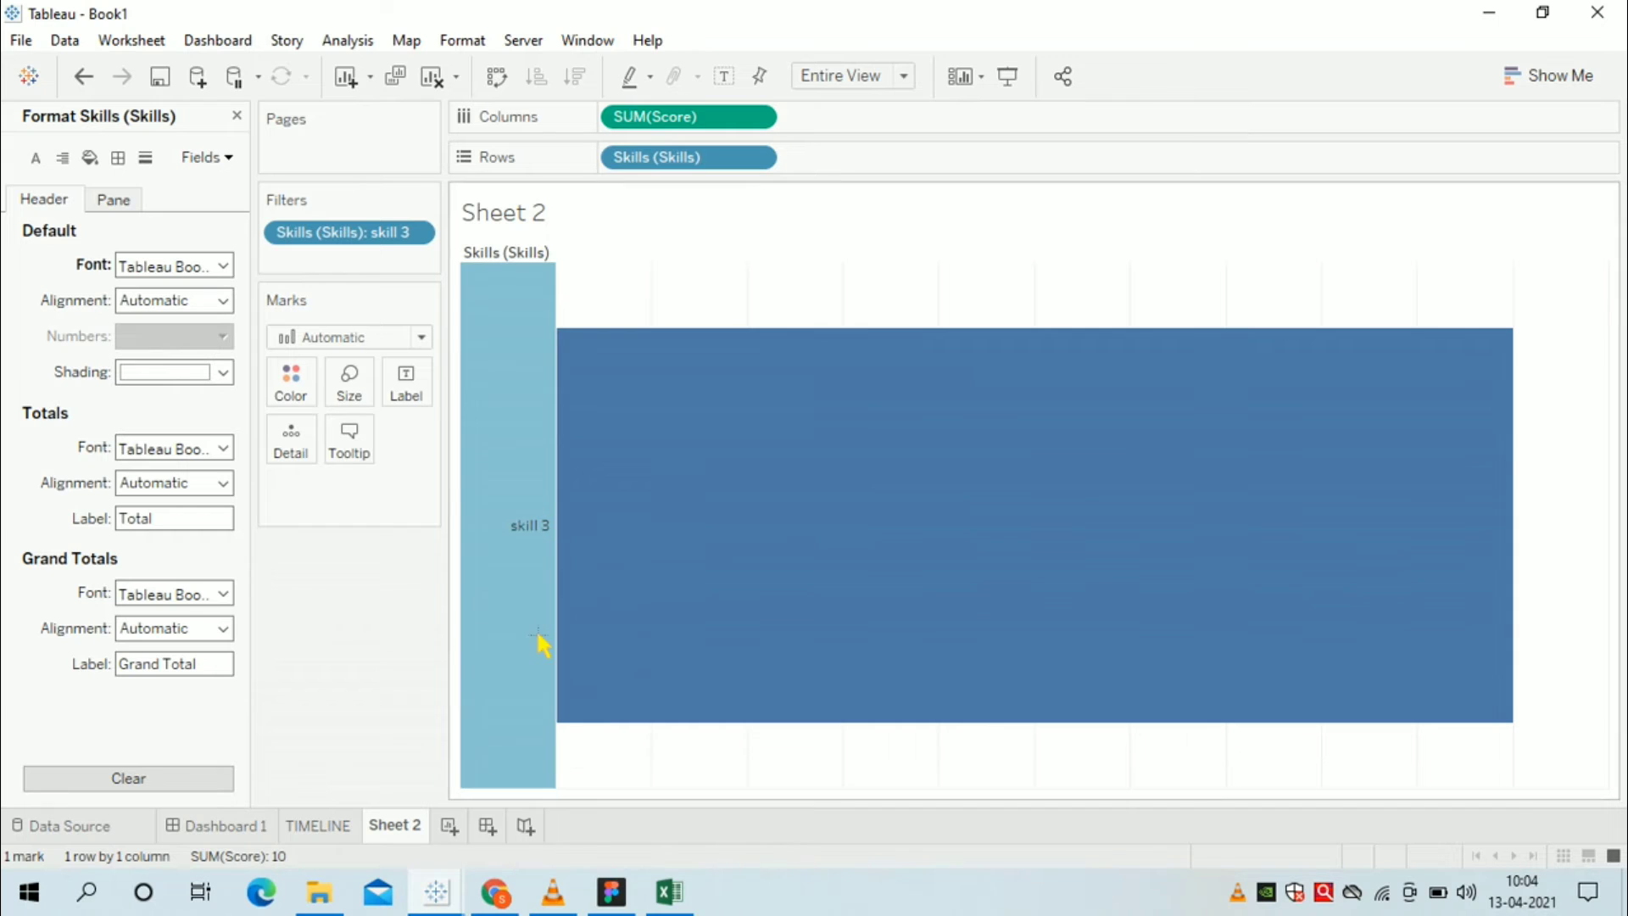
pyautogui.click(224, 266)
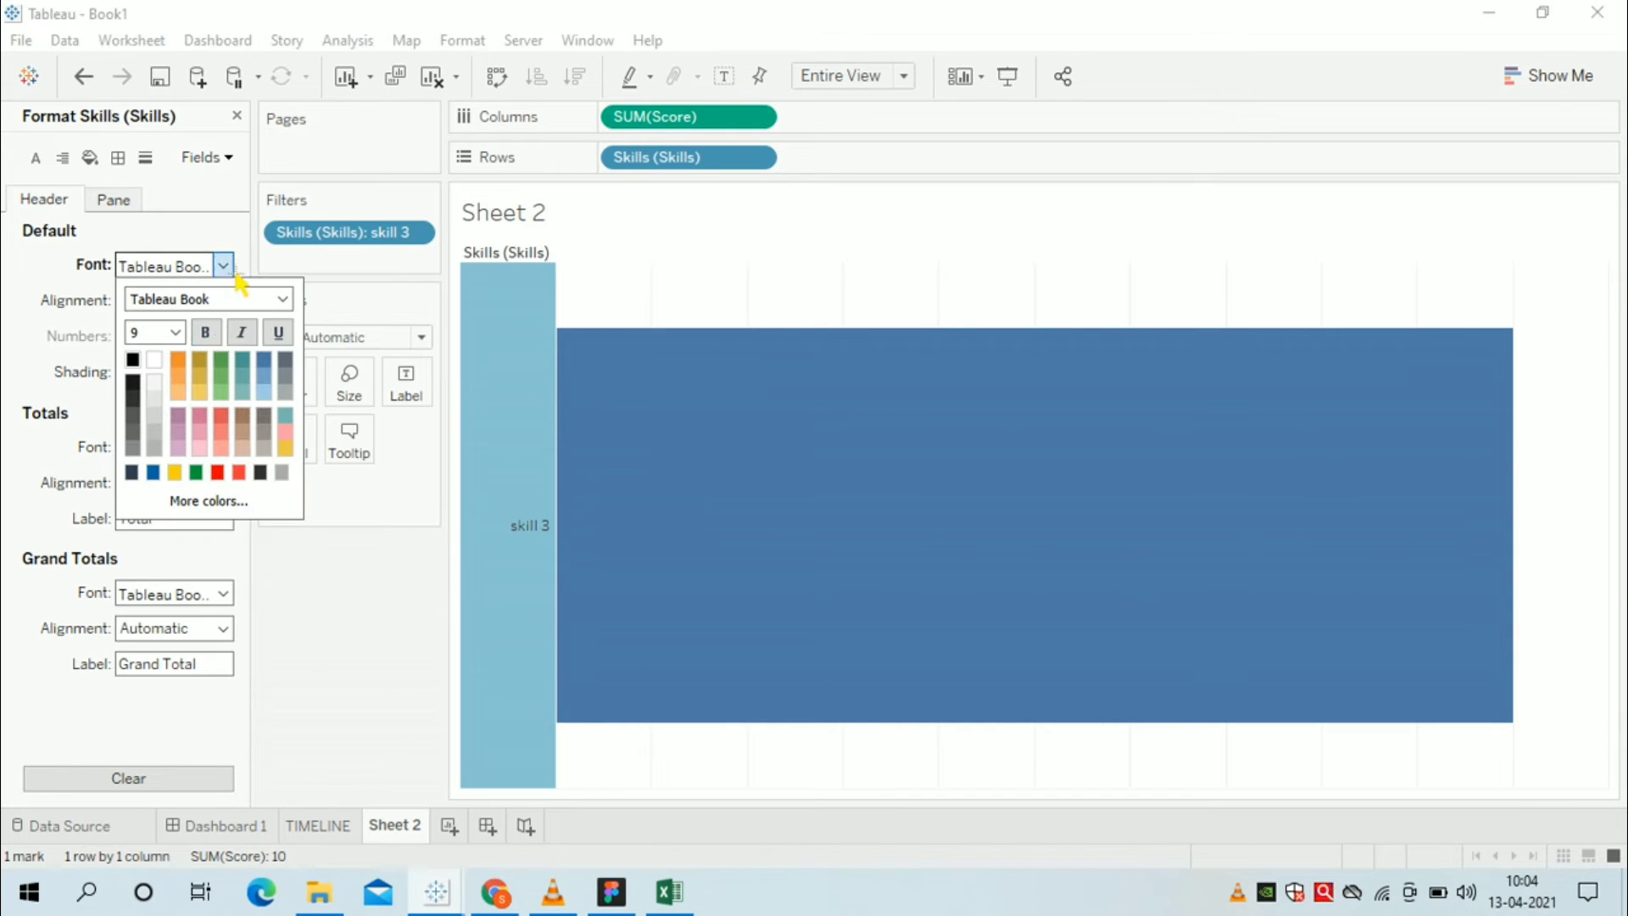
pyautogui.click(175, 332)
pyautogui.click(146, 377)
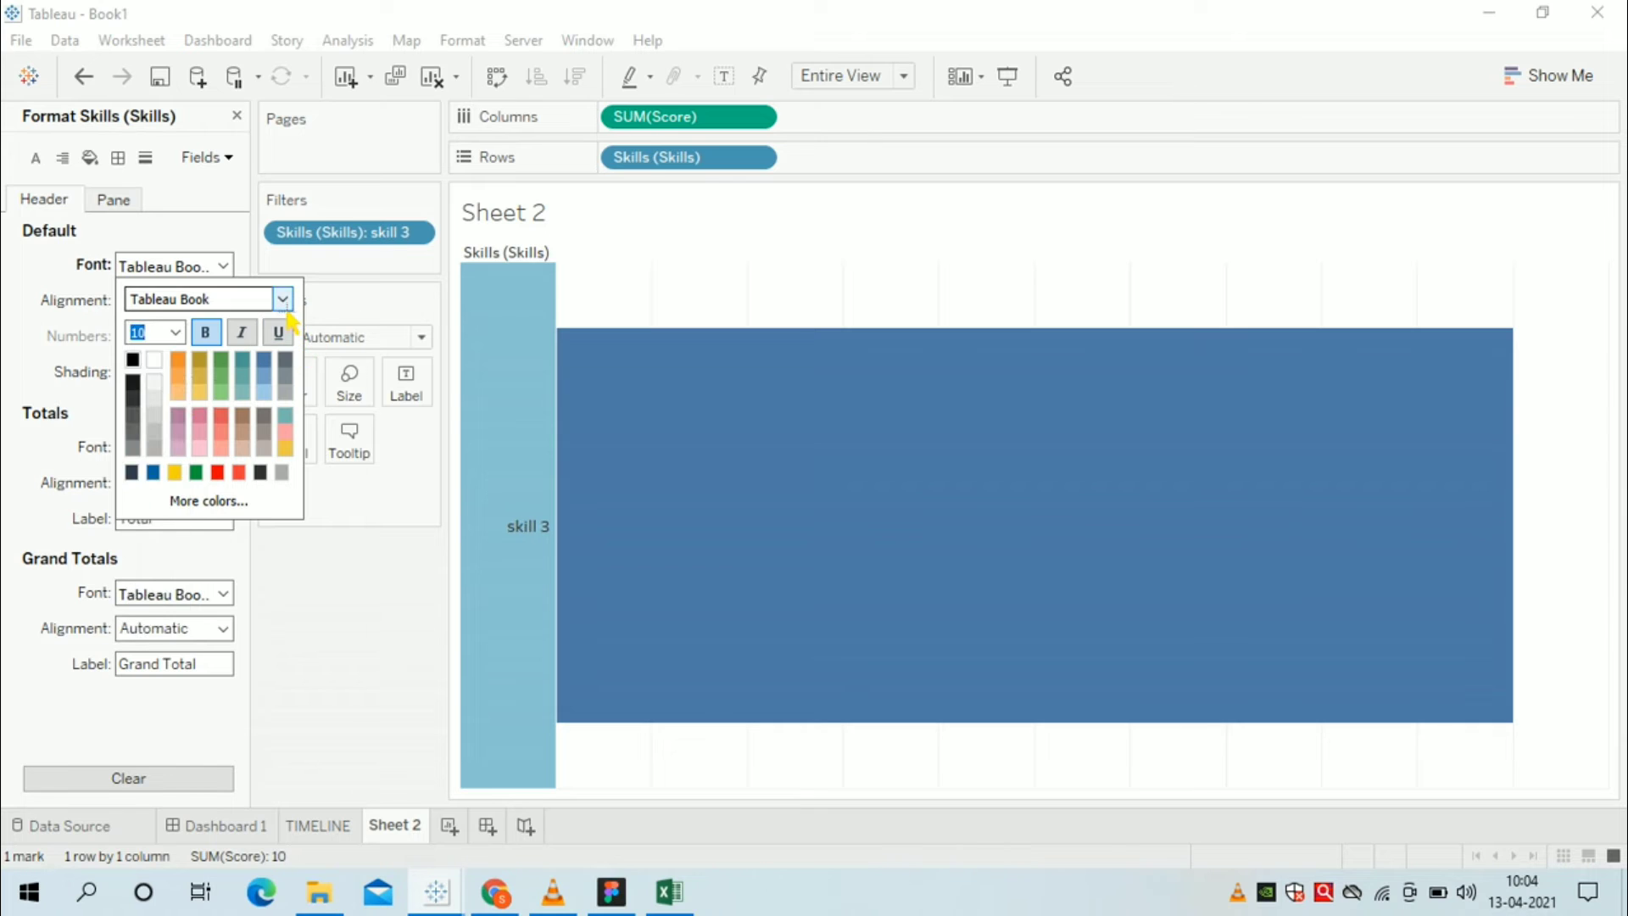
pyautogui.hotkey('shift', 'Tab')
pyautogui.click(393, 607)
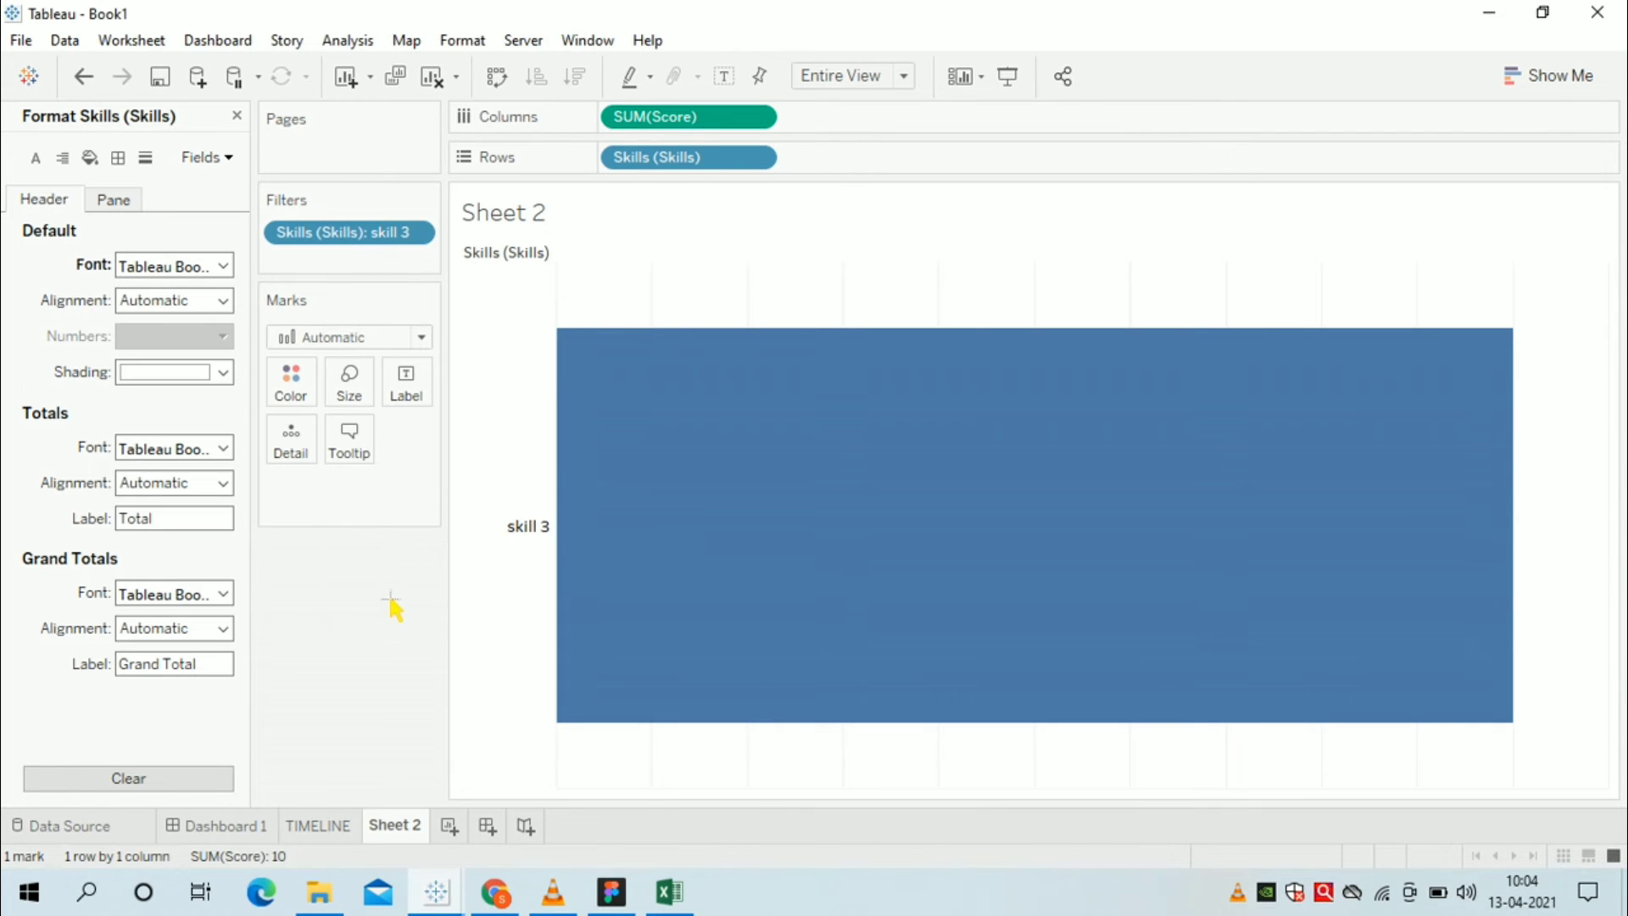
pyautogui.moveTo(351, 234); pyautogui.dragTo(362, 651)
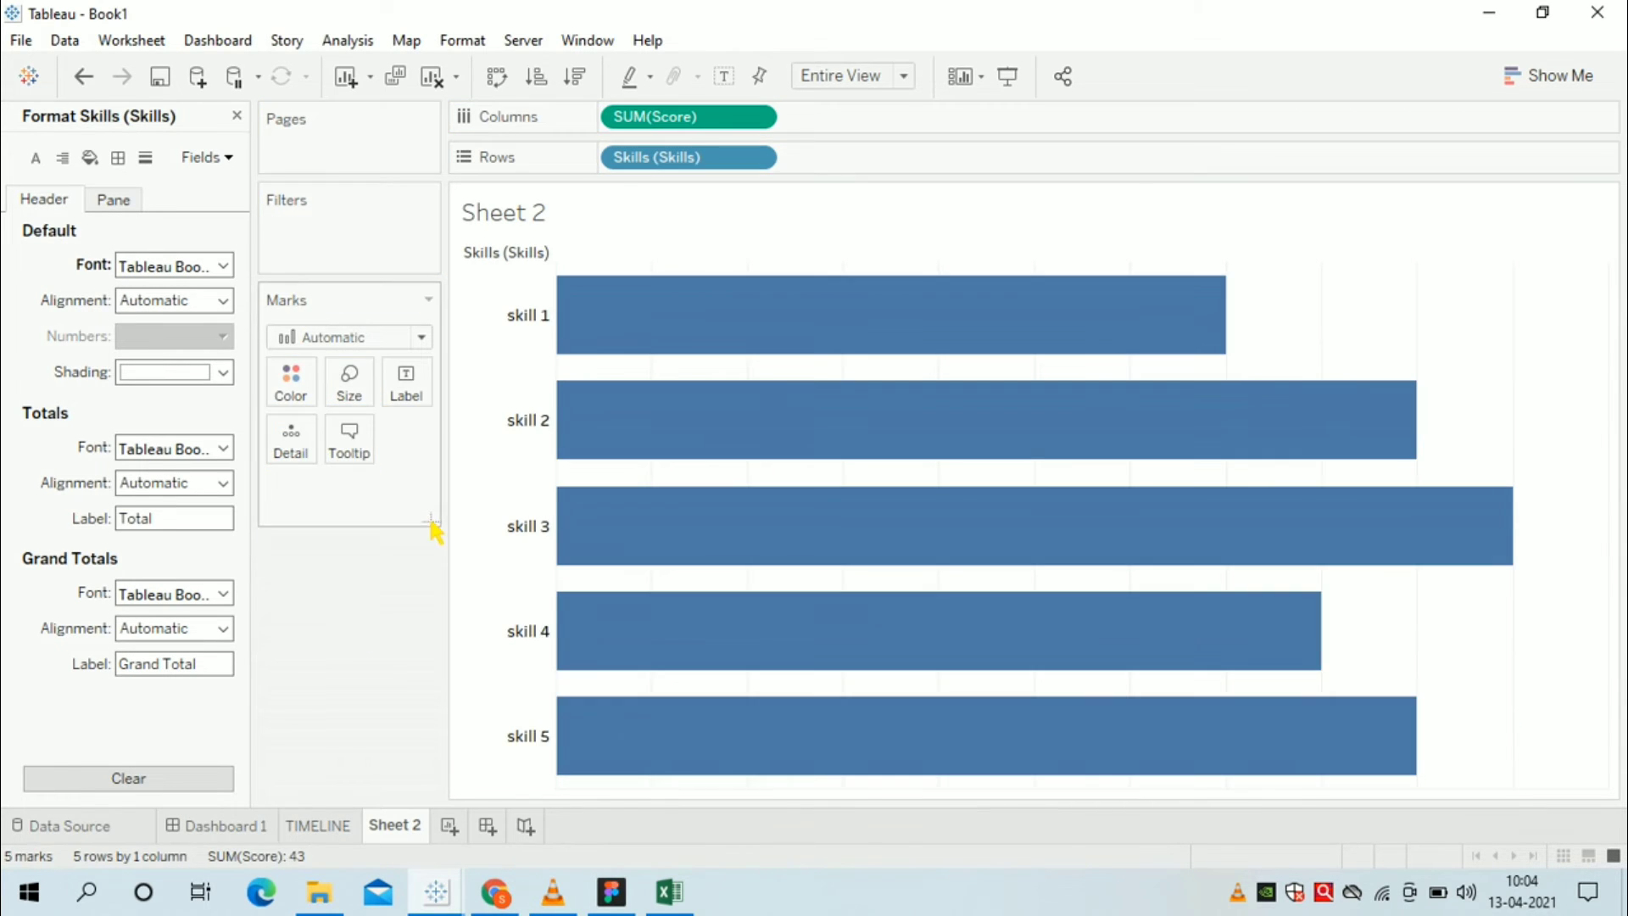
# - Add a second Score measure to the columns and combine it with the first as a dual axis
pyautogui.rightClick(851, 257)
pyautogui.click(348, 575)
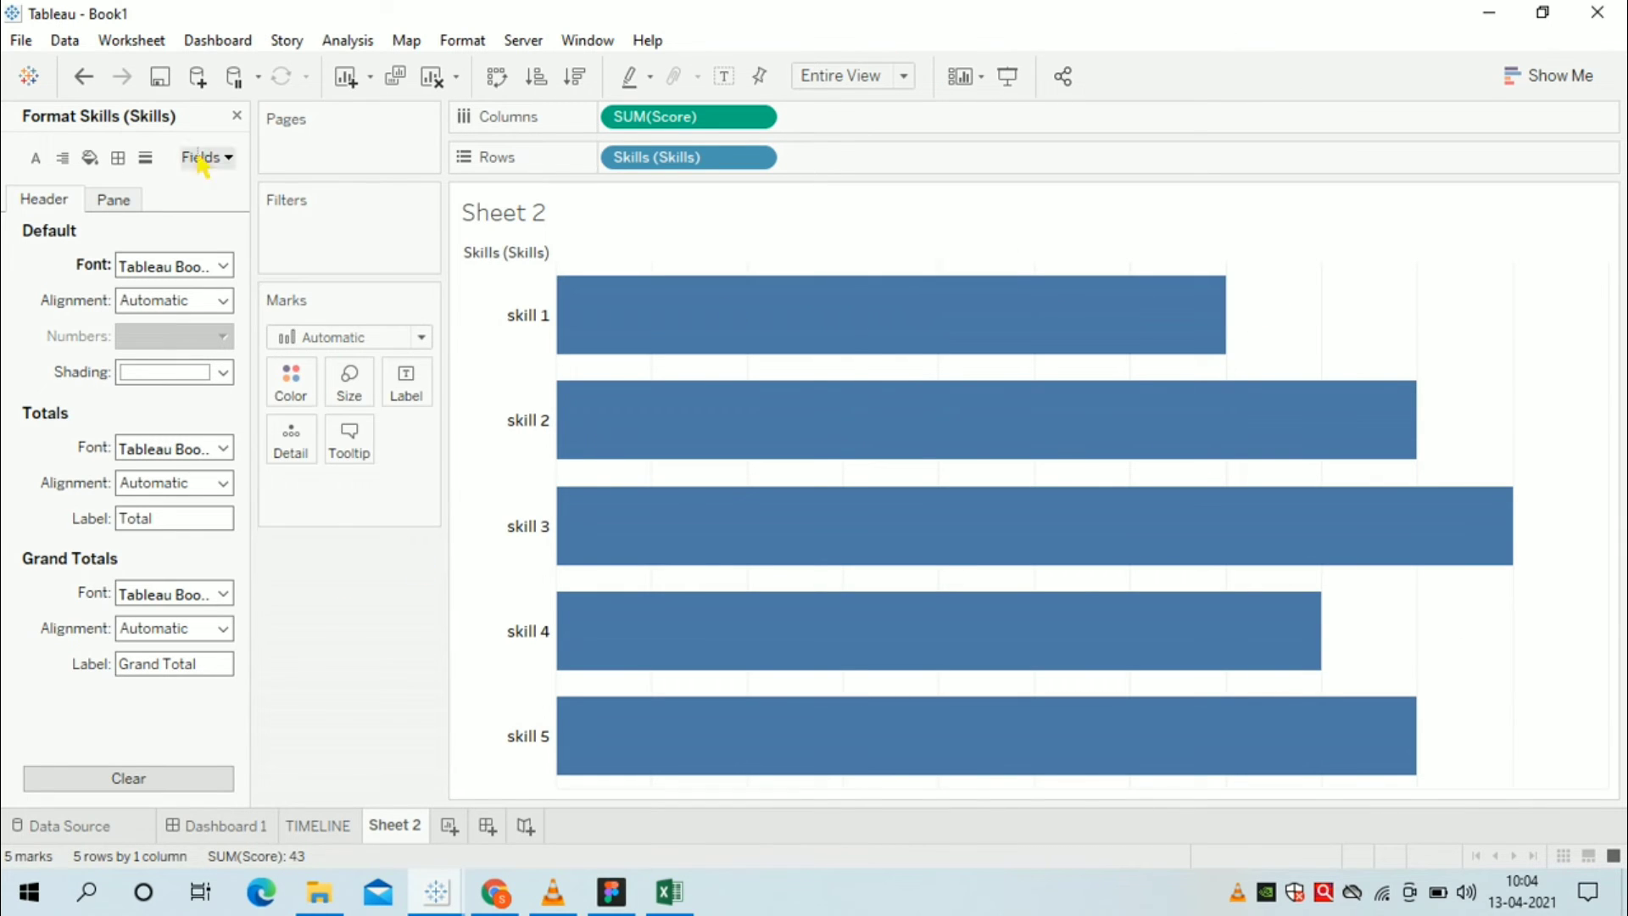
pyautogui.click(238, 116)
pyautogui.moveTo(80, 330); pyautogui.dragTo(919, 142)
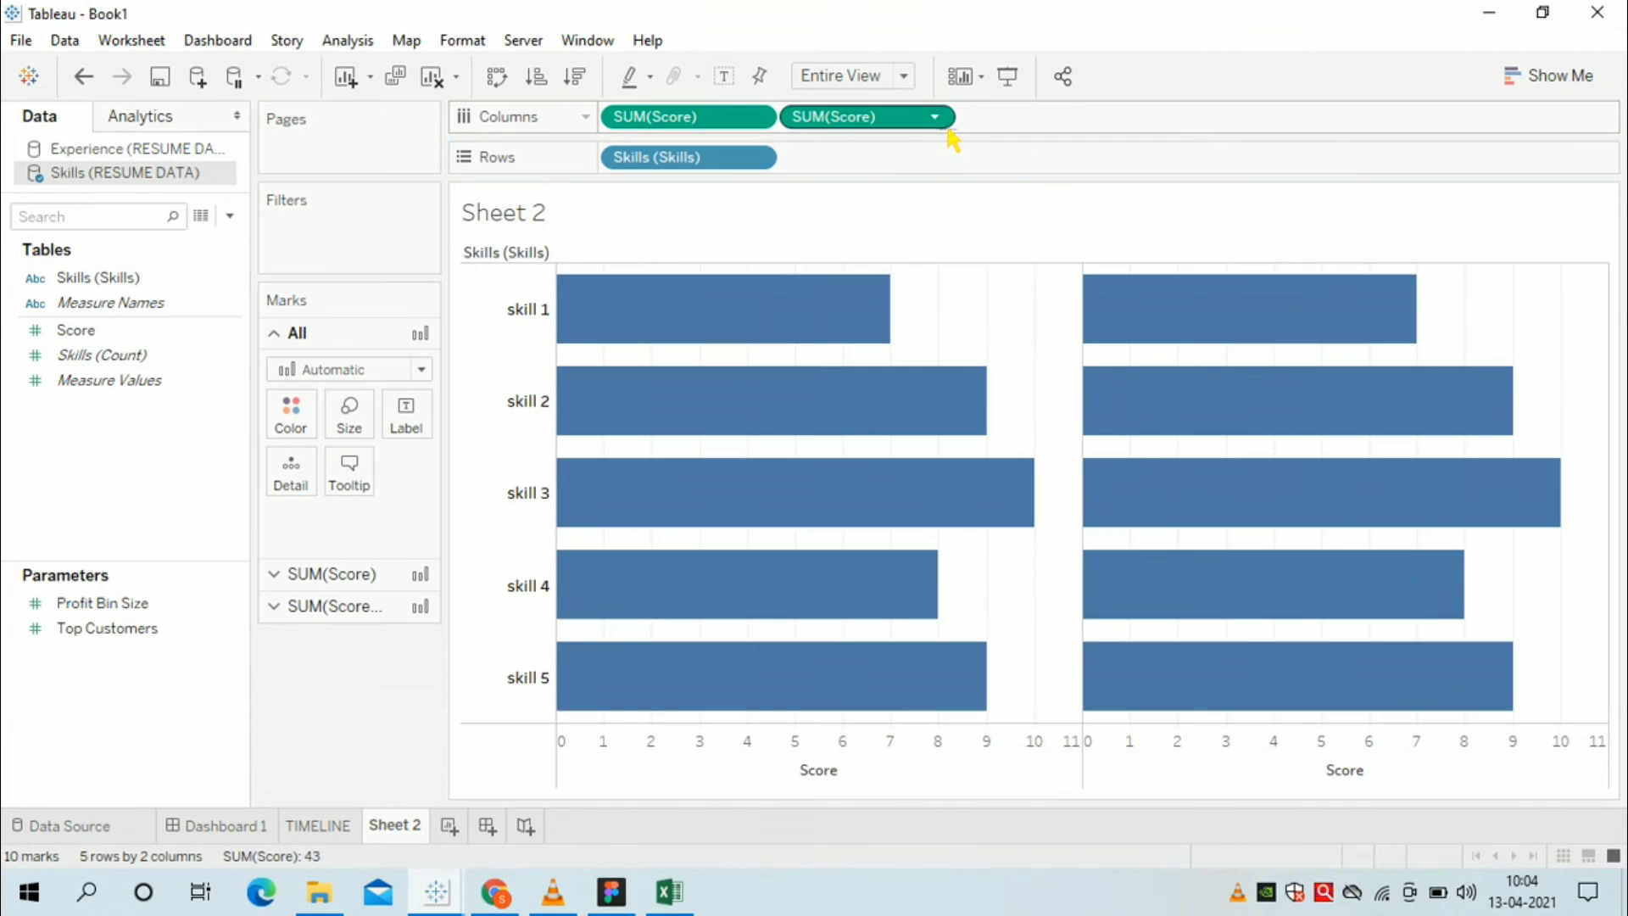
pyautogui.click(934, 117)
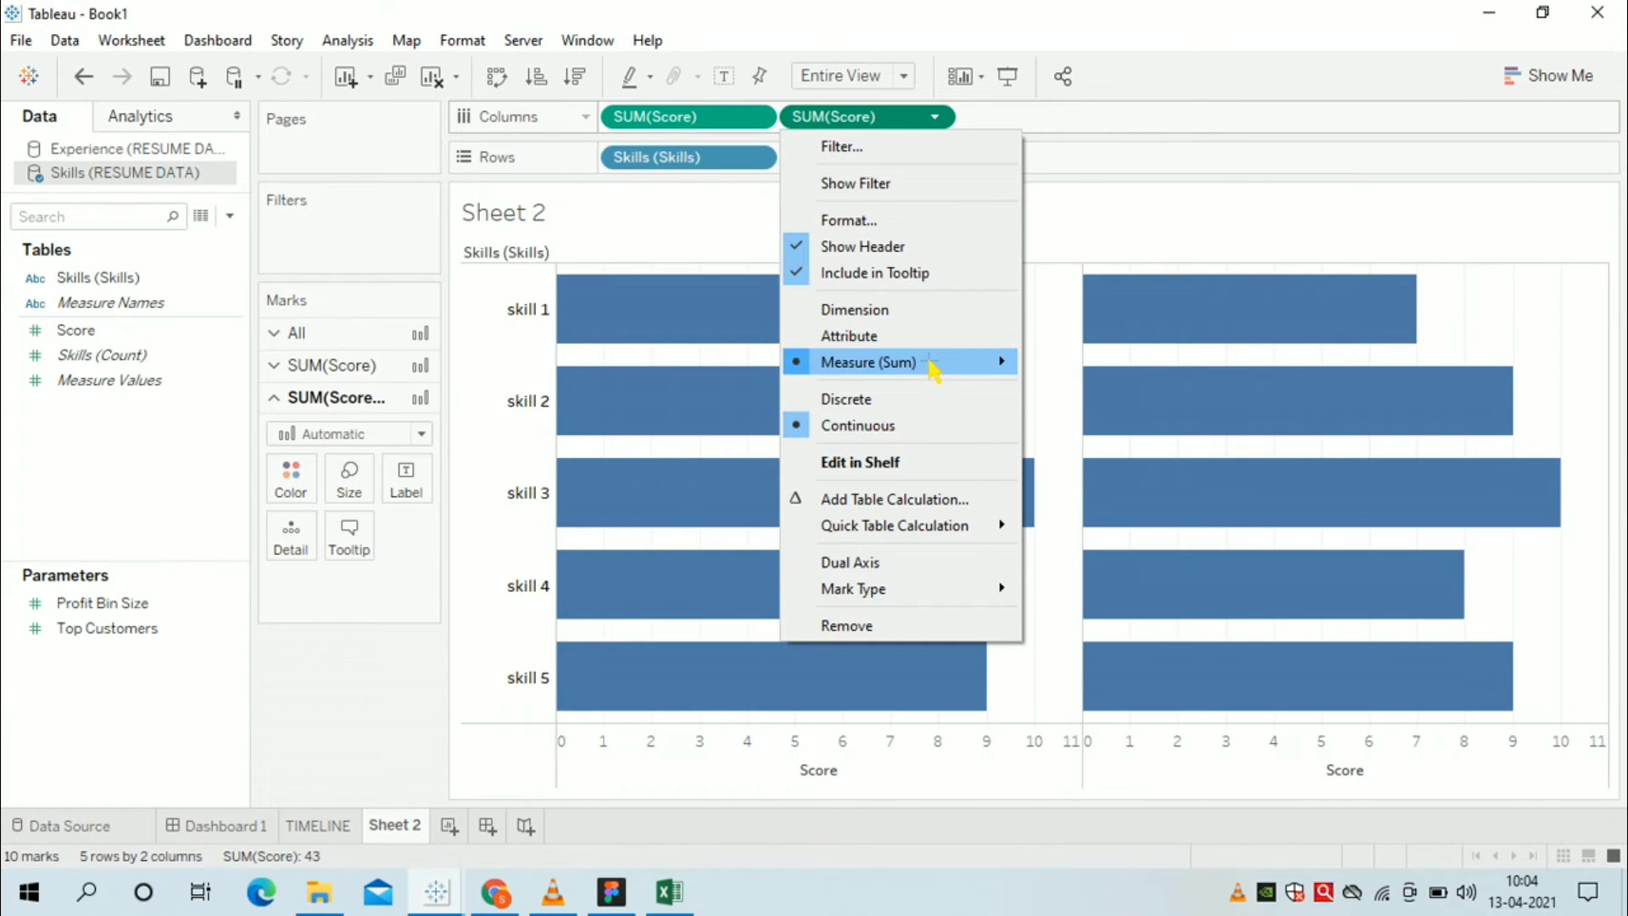
pyautogui.click(920, 566)
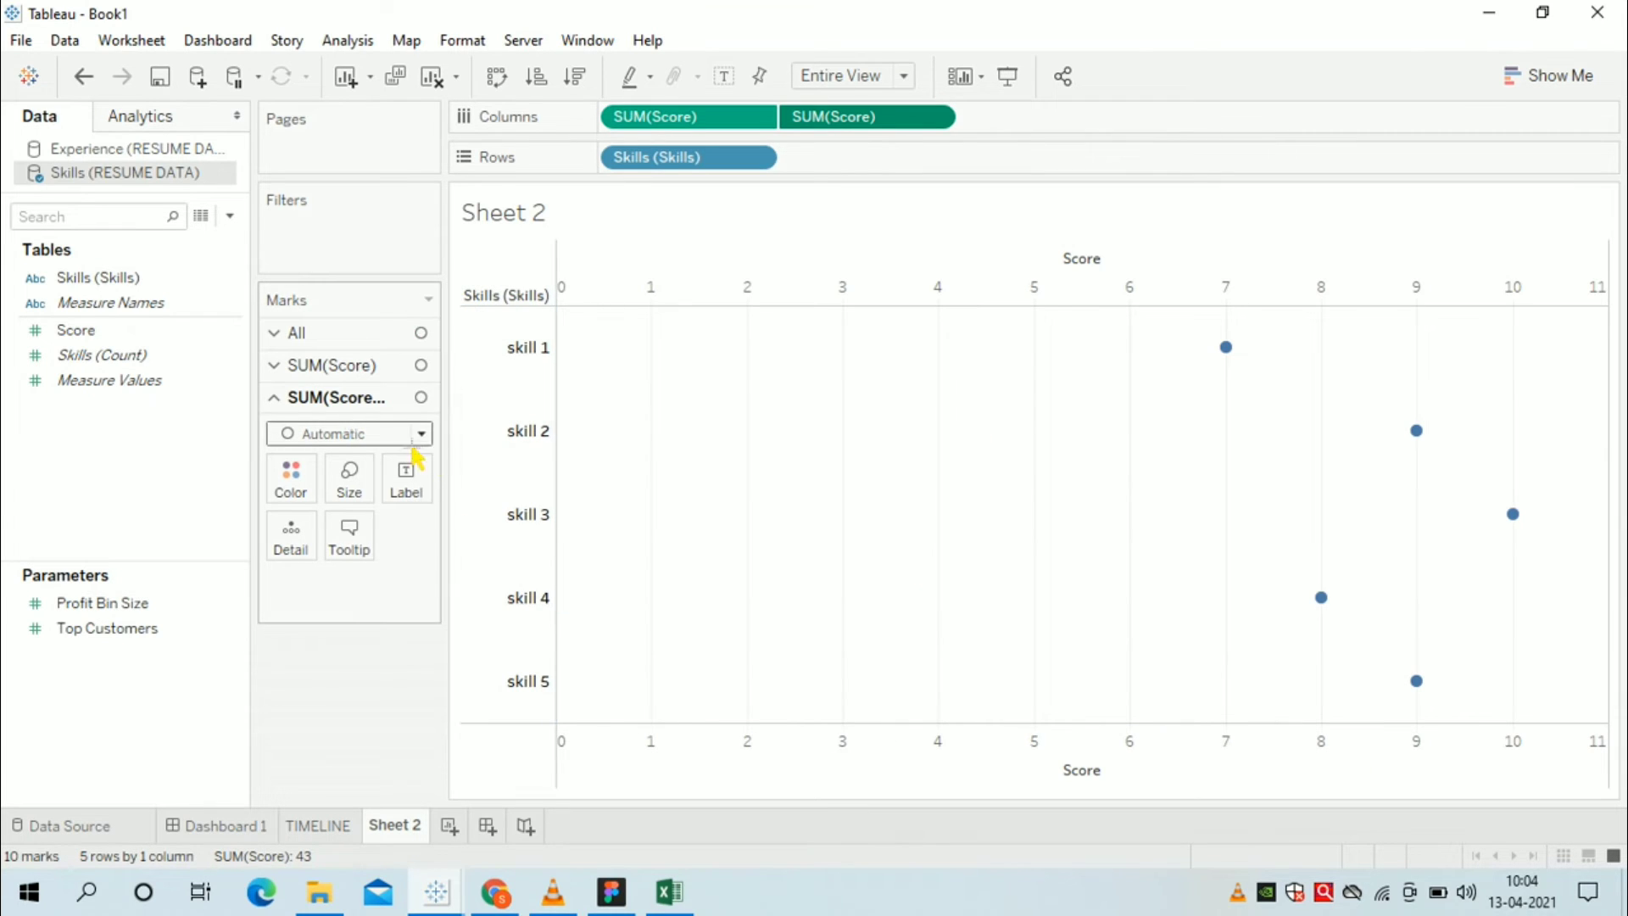
# - Change the first SUM(Score) marks to Bar and make the bars thinner, at about the midpoint of the size range
pyautogui.click(373, 365)
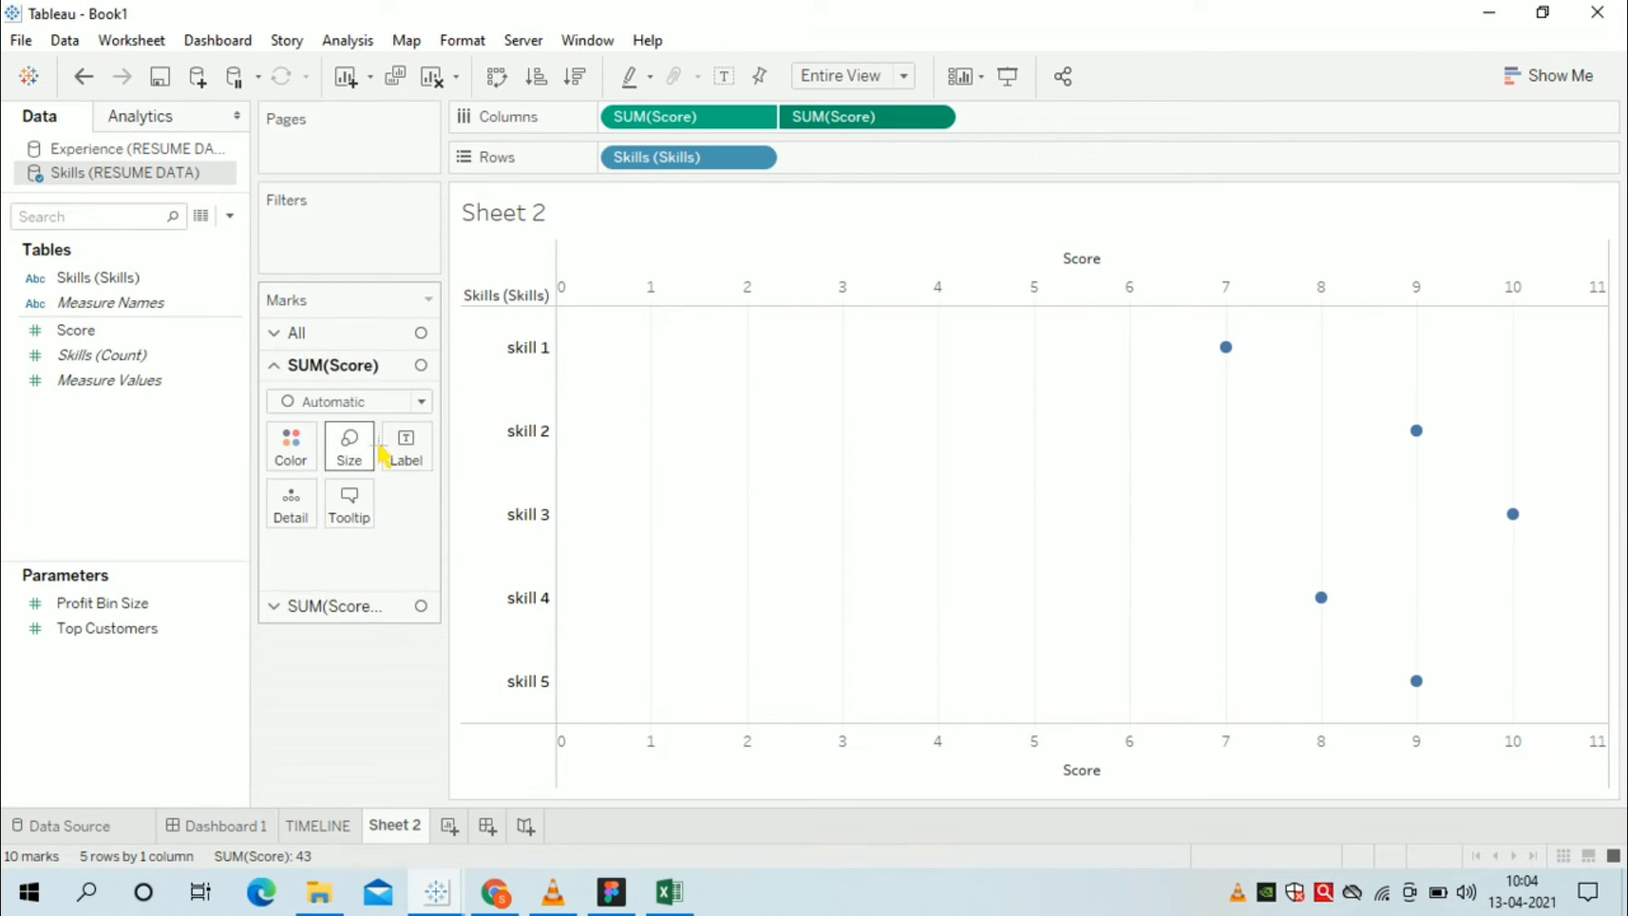
pyautogui.click(373, 403)
pyautogui.click(364, 458)
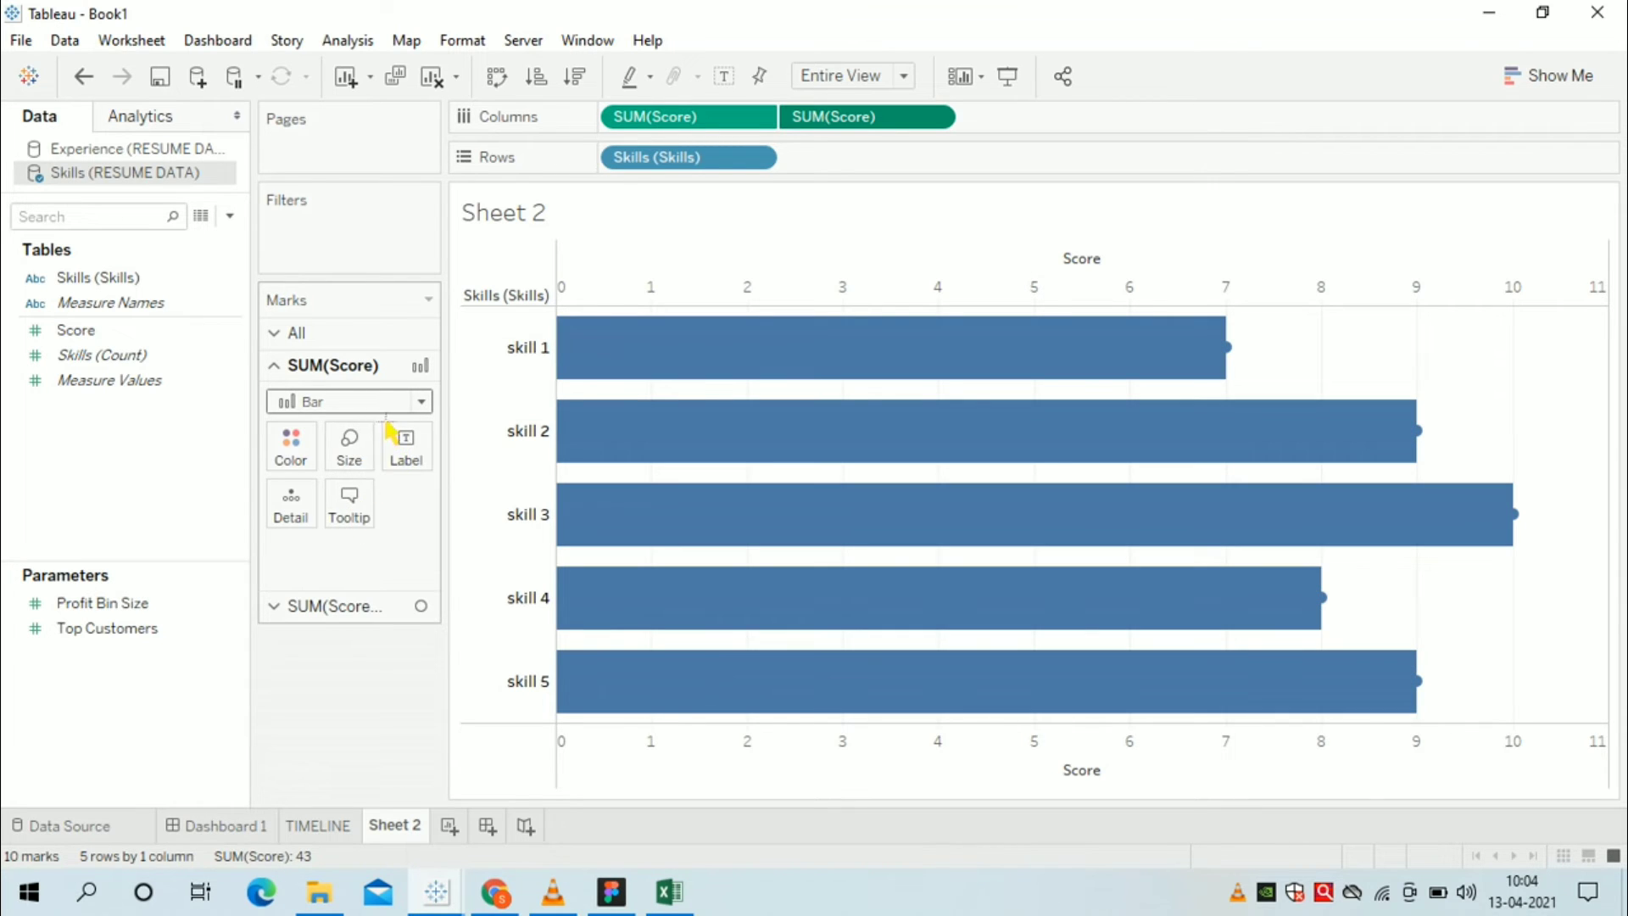
pyautogui.click(356, 449)
pyautogui.click(455, 514)
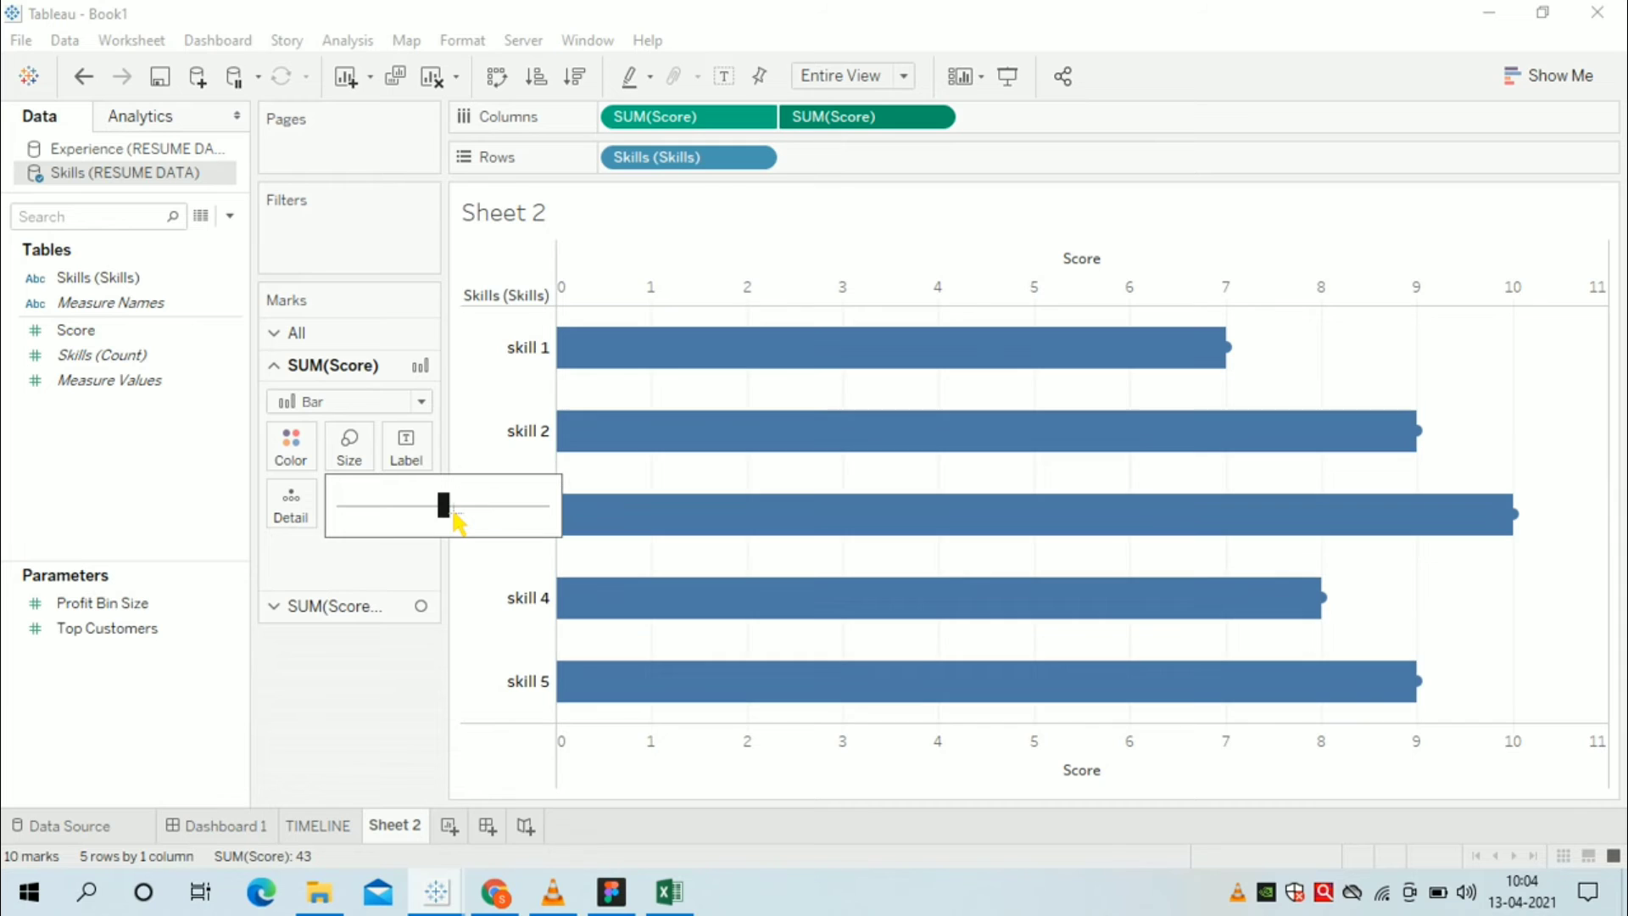
# - Enlarge the second SUM(Score) circles to about three quarters of the size range to form rounded bar ends
pyautogui.click(349, 605)
pyautogui.click(367, 488)
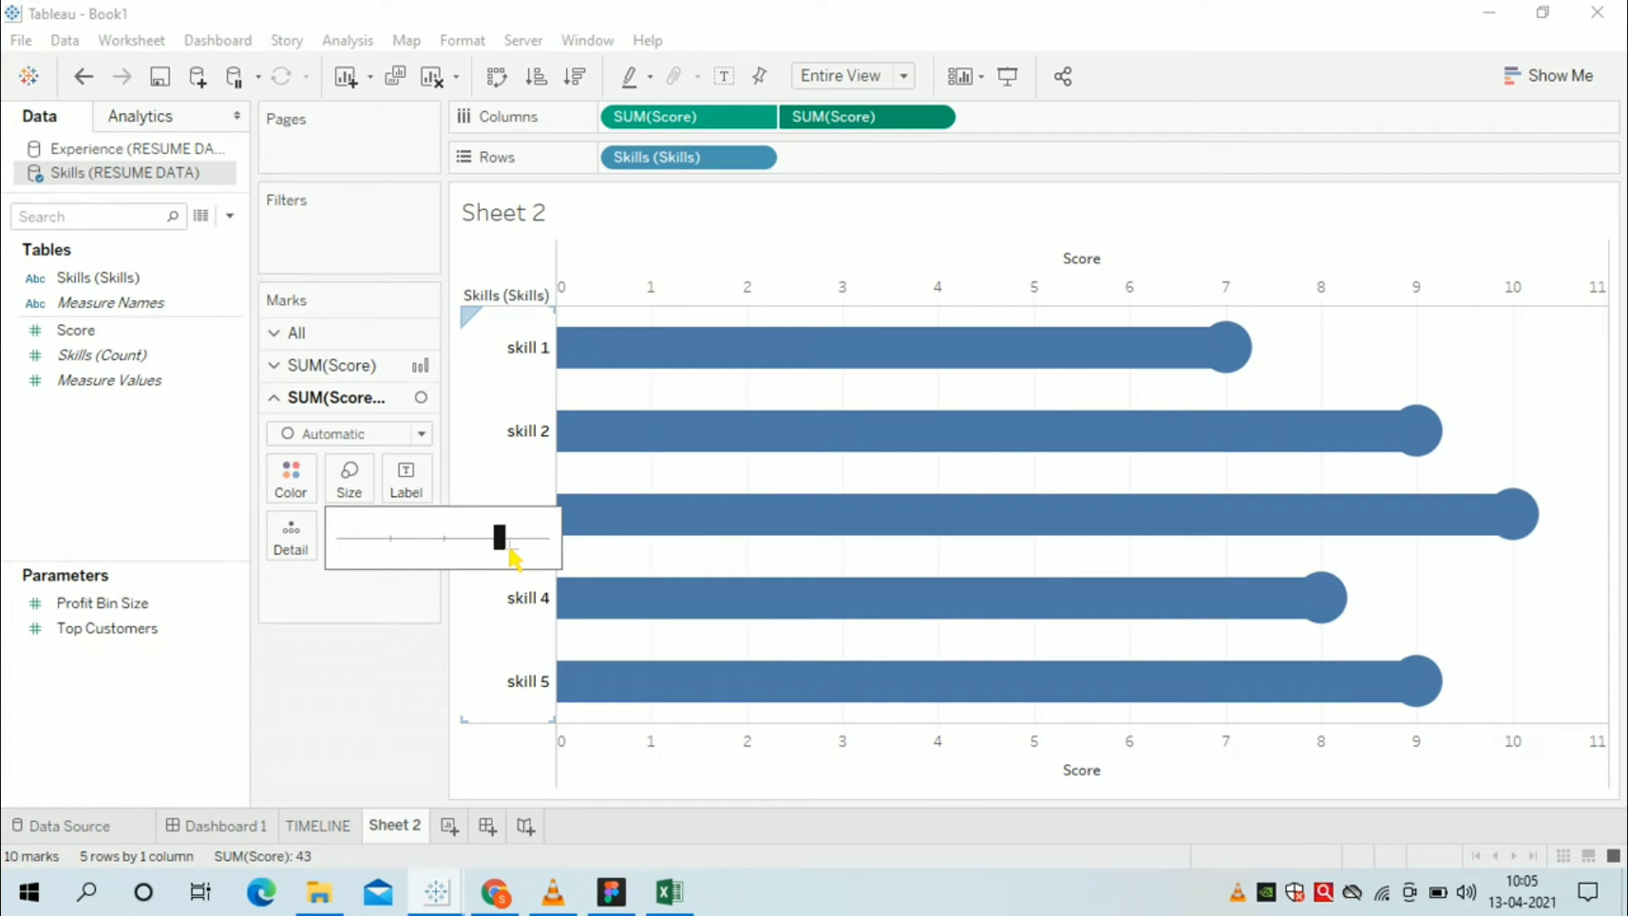
pyautogui.moveTo(496, 551); pyautogui.dragTo(506, 543)
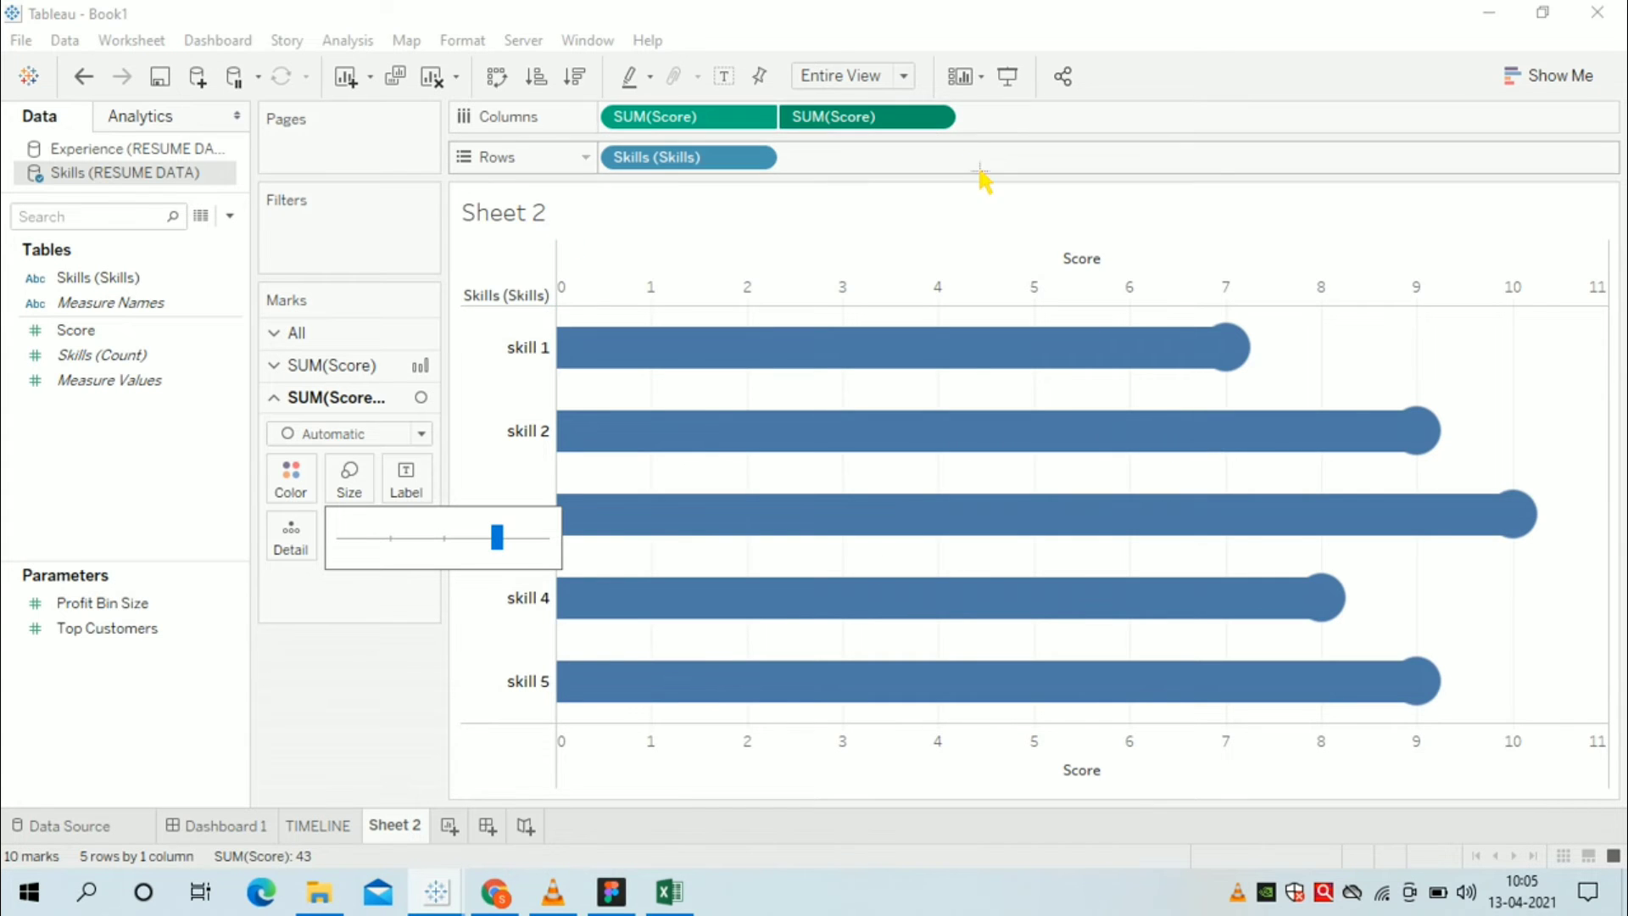
# - Synchronize the two Score axes and hide their headers
pyautogui.rightClick(970, 746)
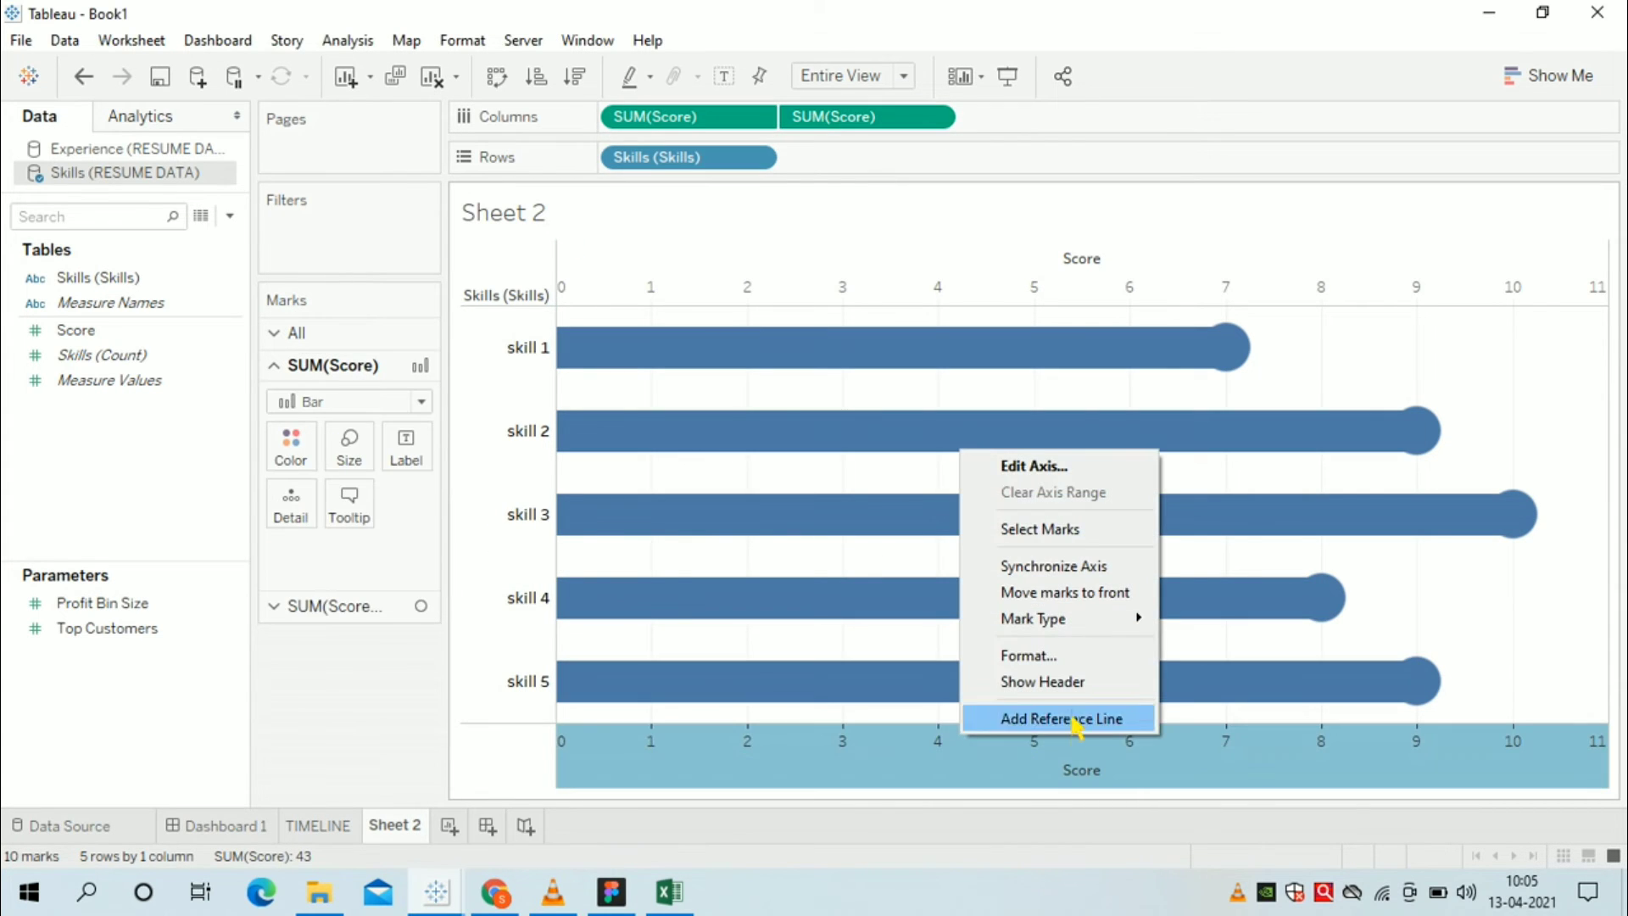
pyautogui.click(1091, 567)
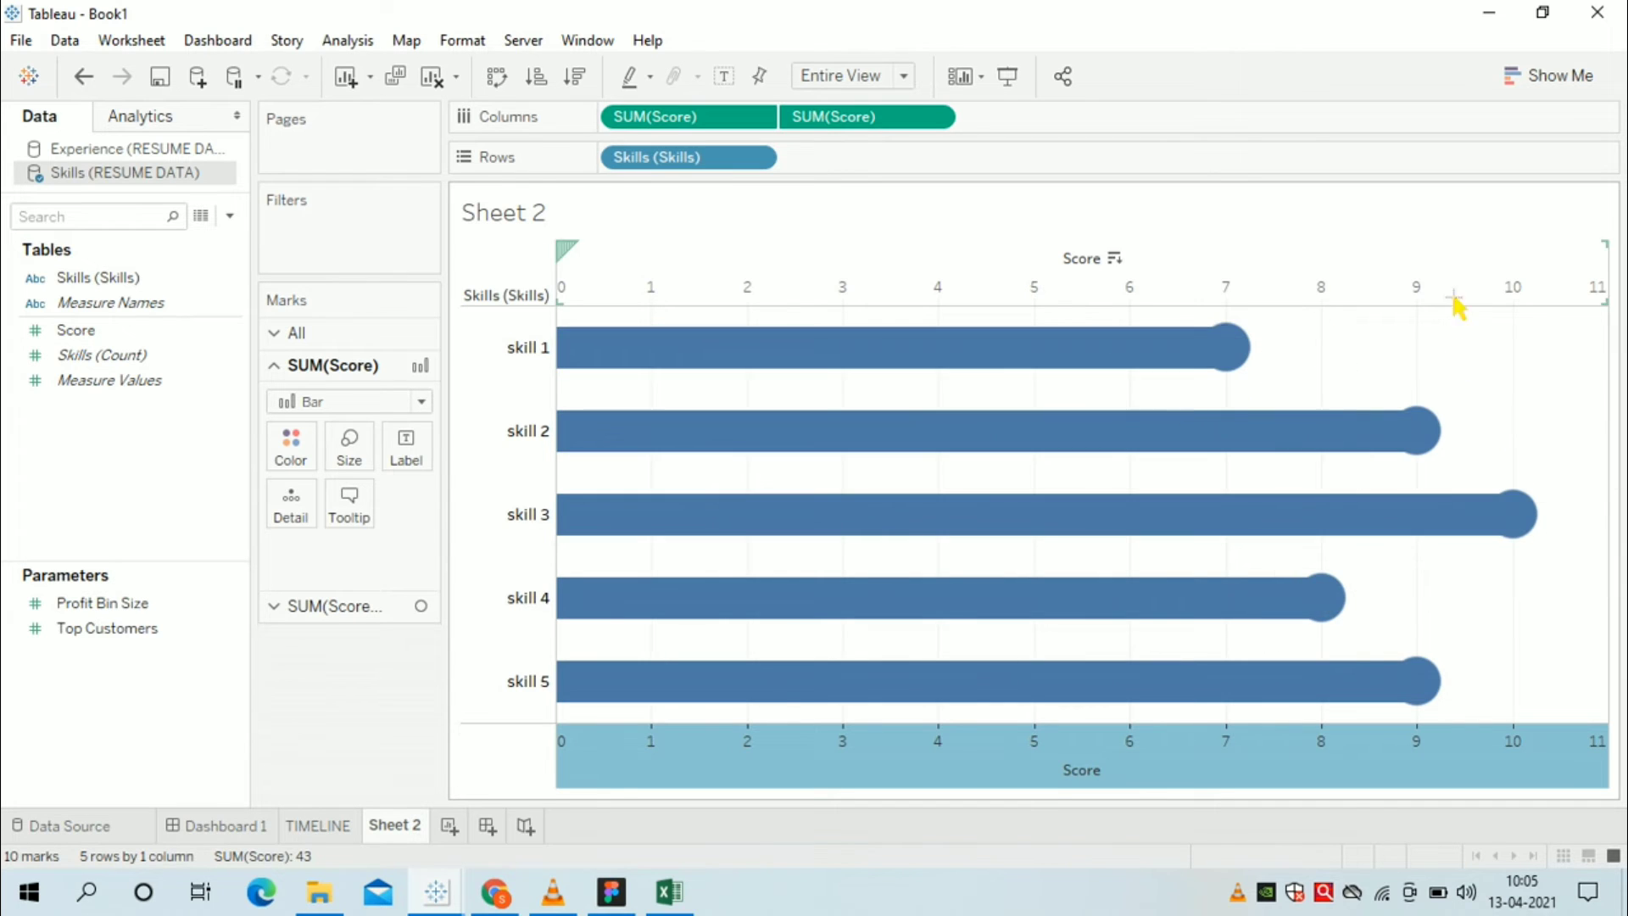
pyautogui.rightClick(1486, 303)
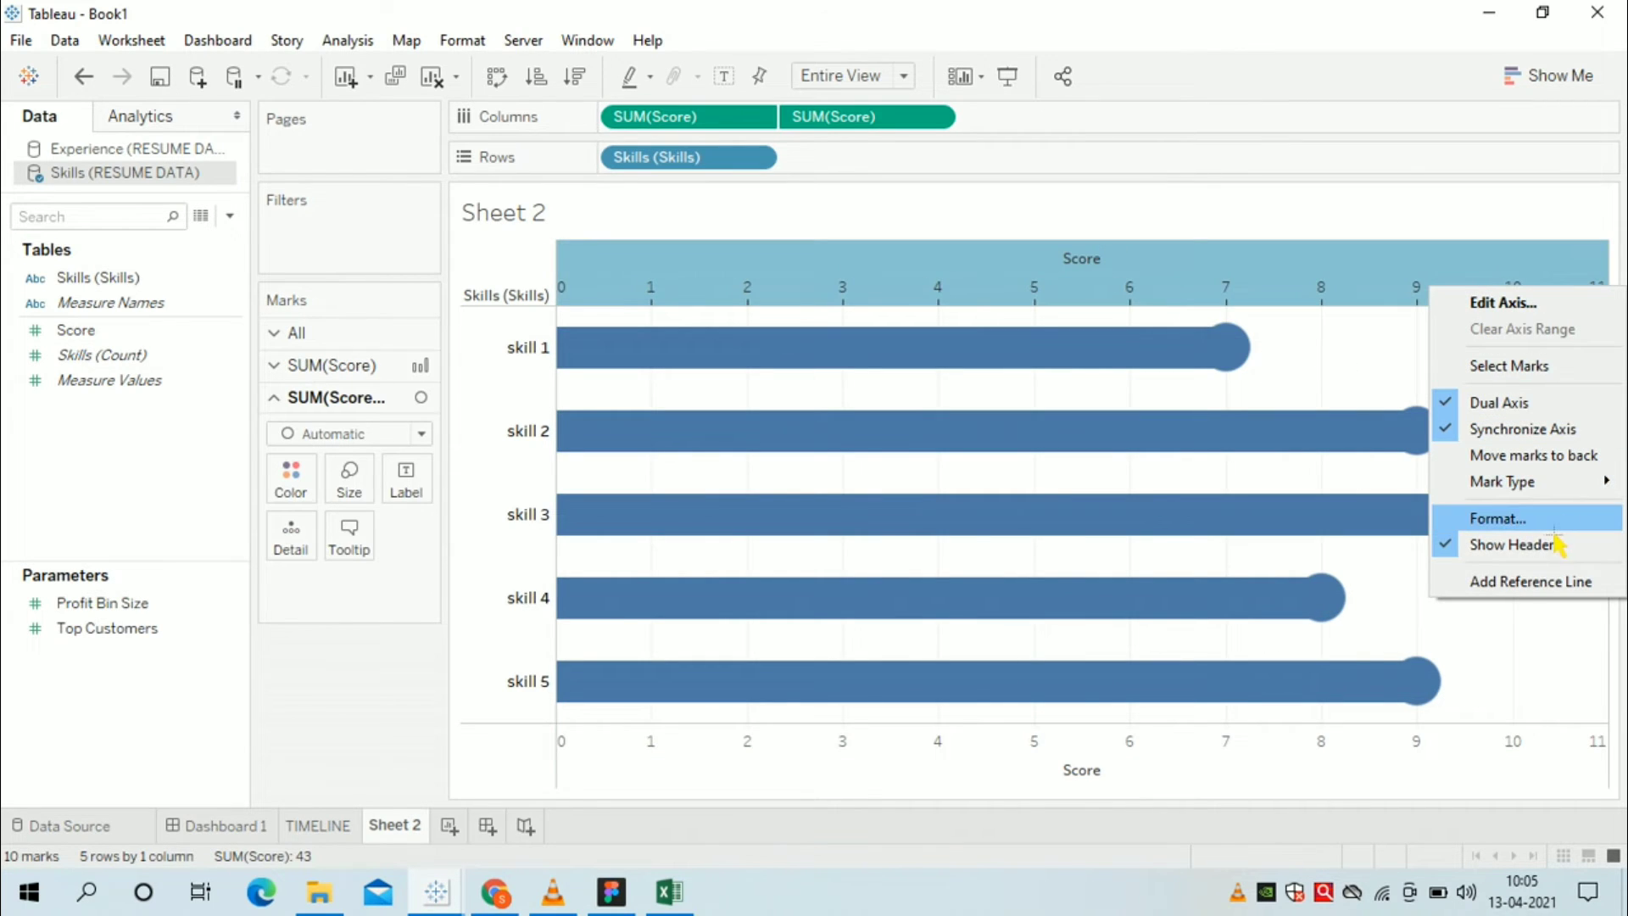
pyautogui.press('Escape')
# - Set the sheet's zero lines and the column grid lines to None
pyautogui.rightClick(1377, 351)
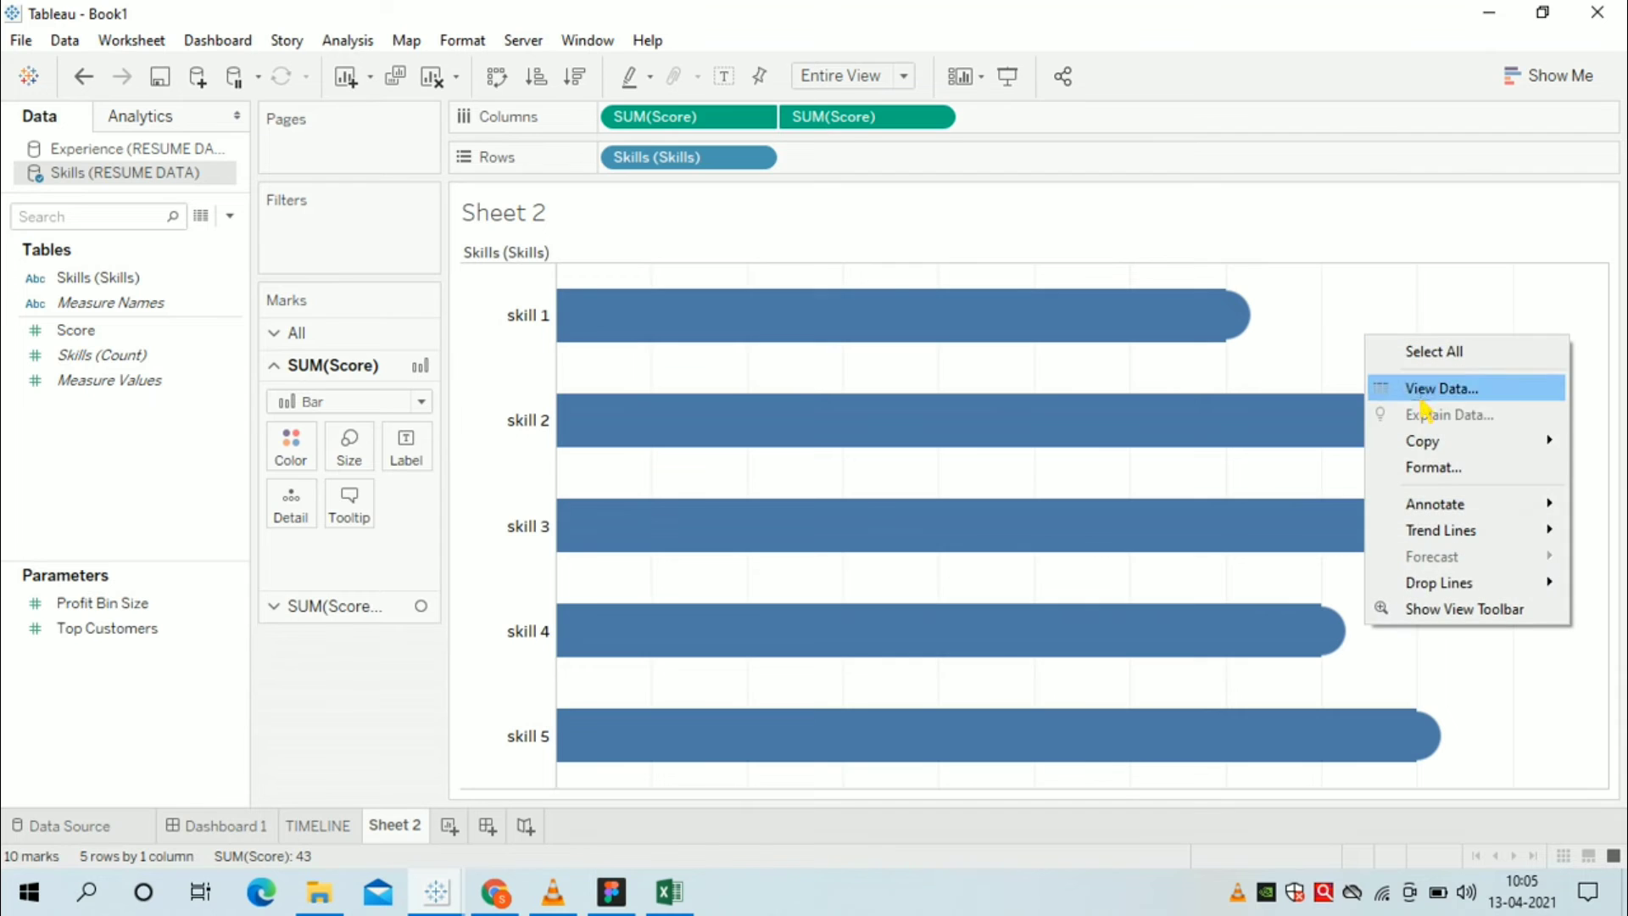
pyautogui.click(1441, 469)
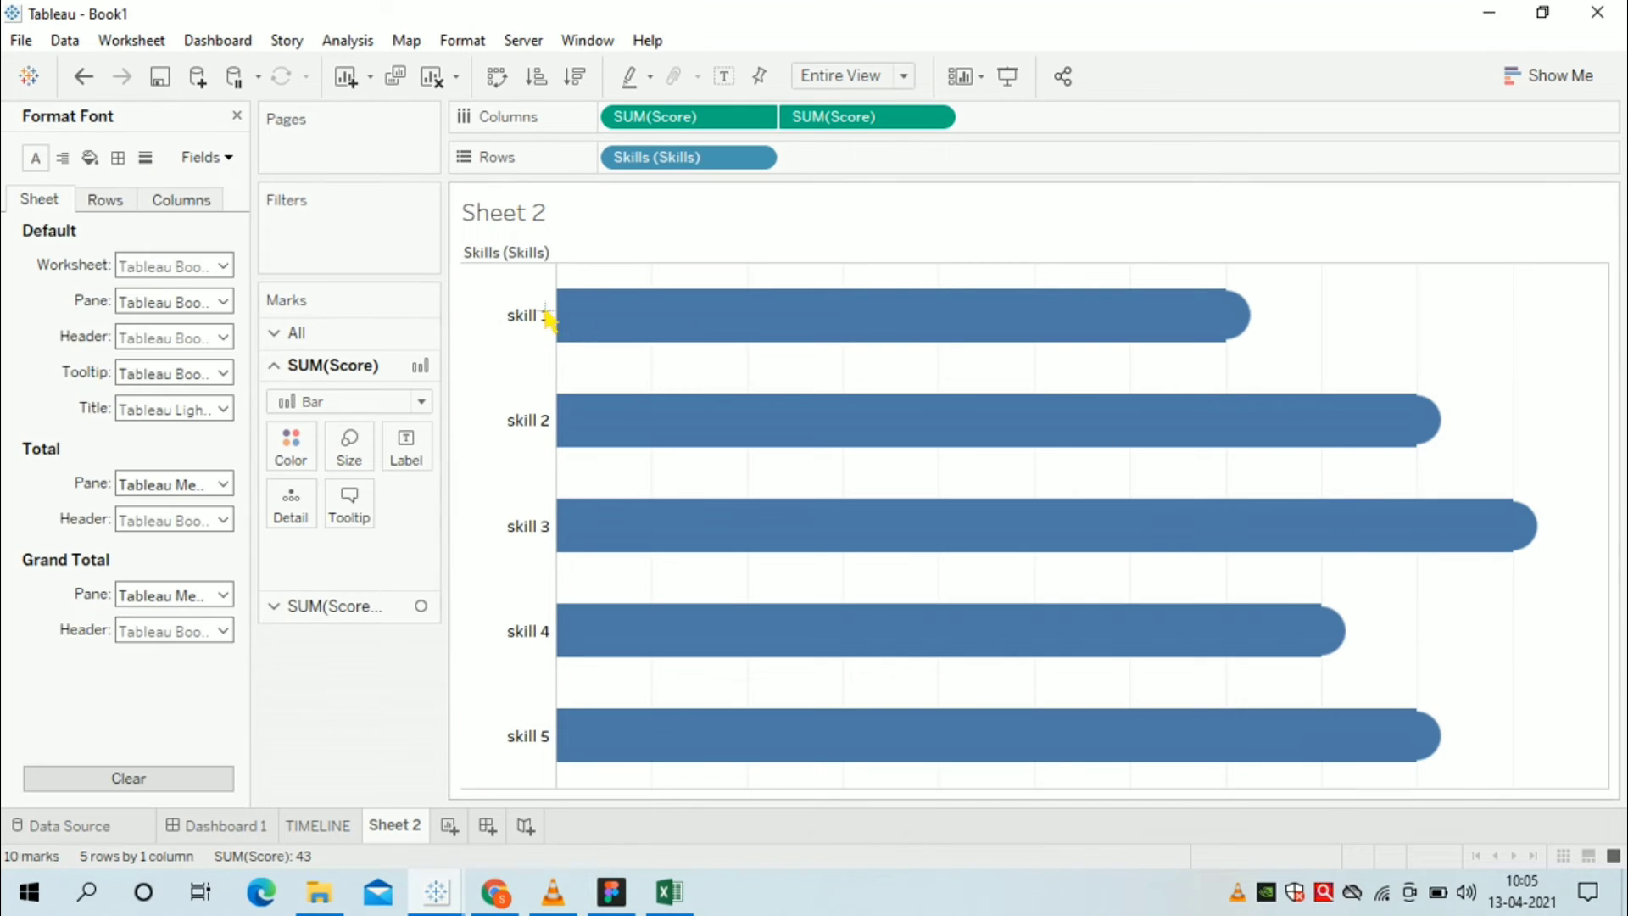
pyautogui.click(147, 157)
pyautogui.click(202, 300)
pyautogui.click(212, 332)
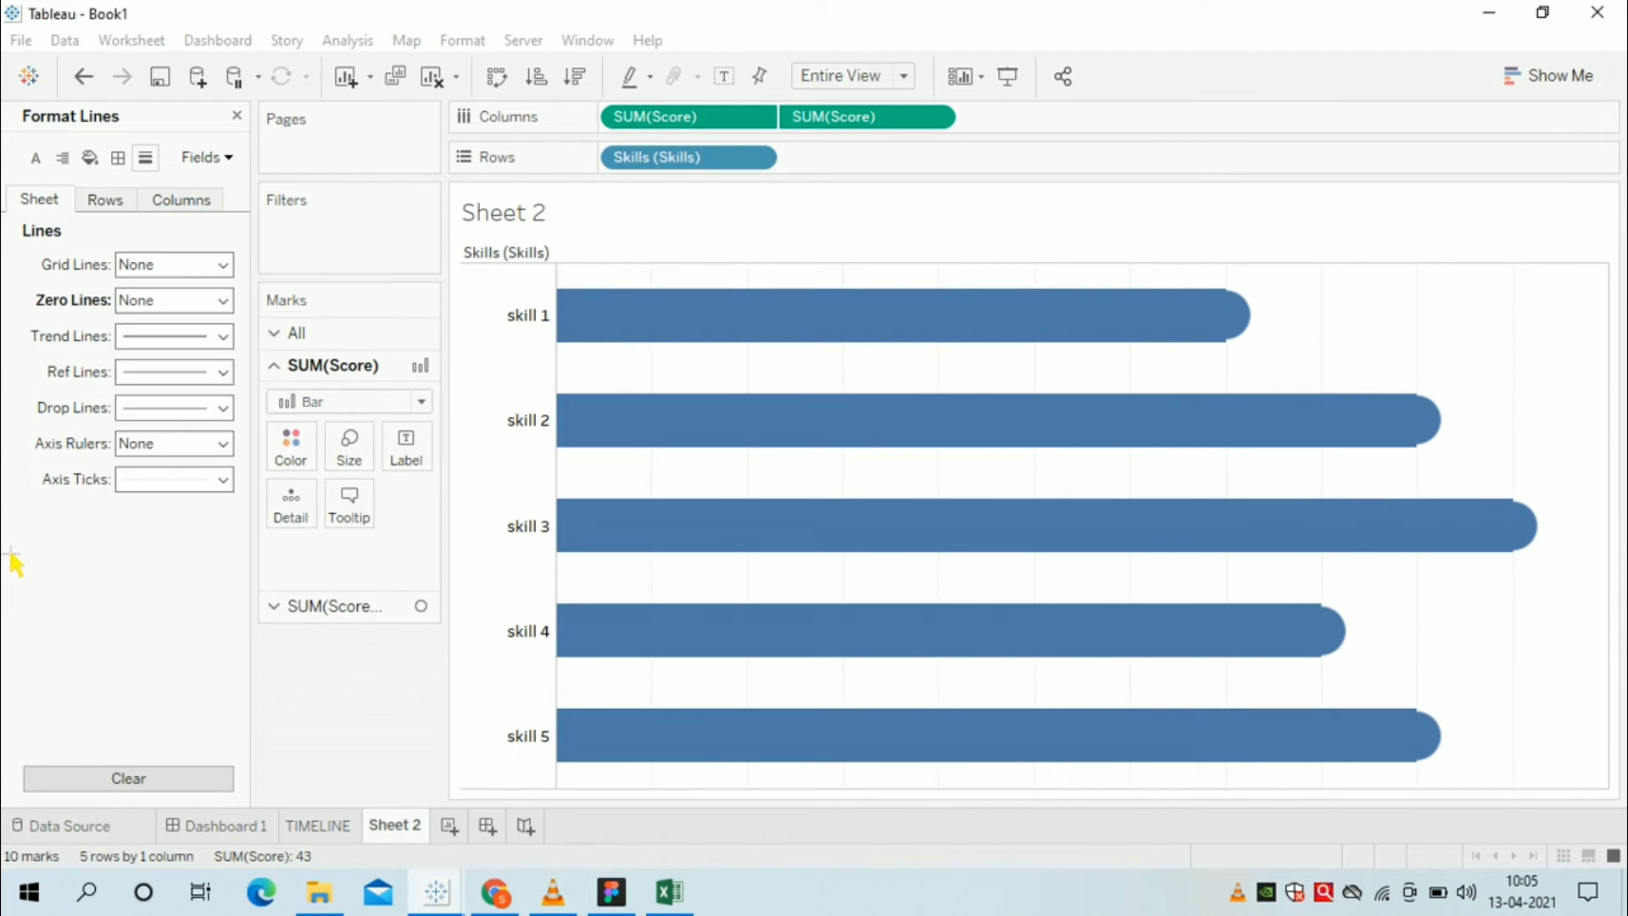
pyautogui.click(183, 201)
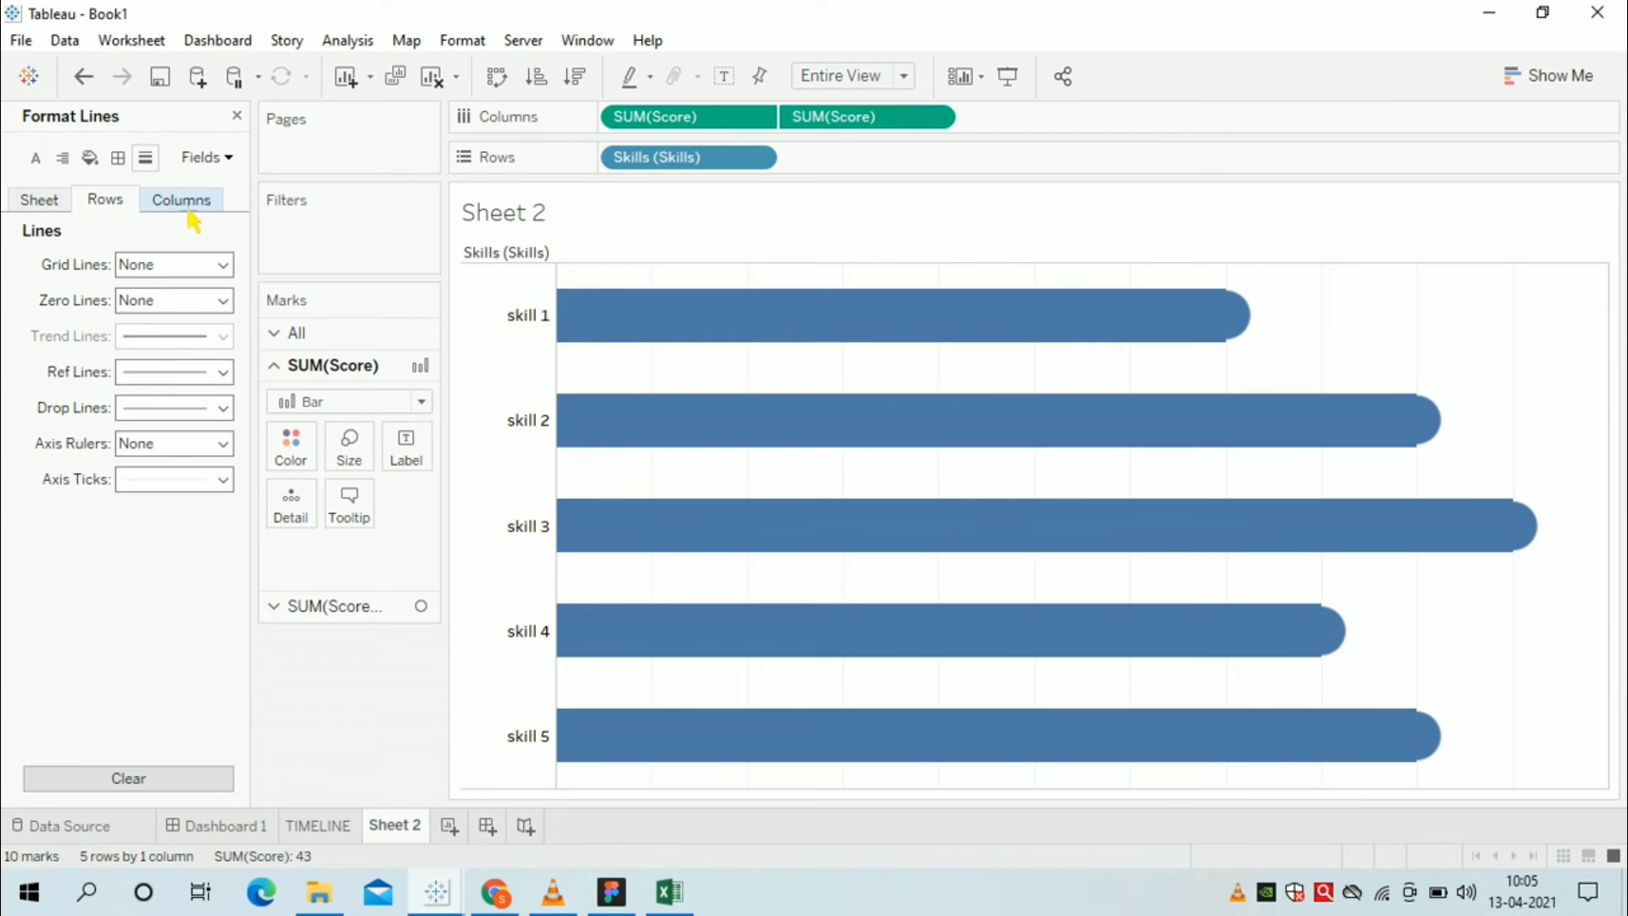
pyautogui.click(196, 265)
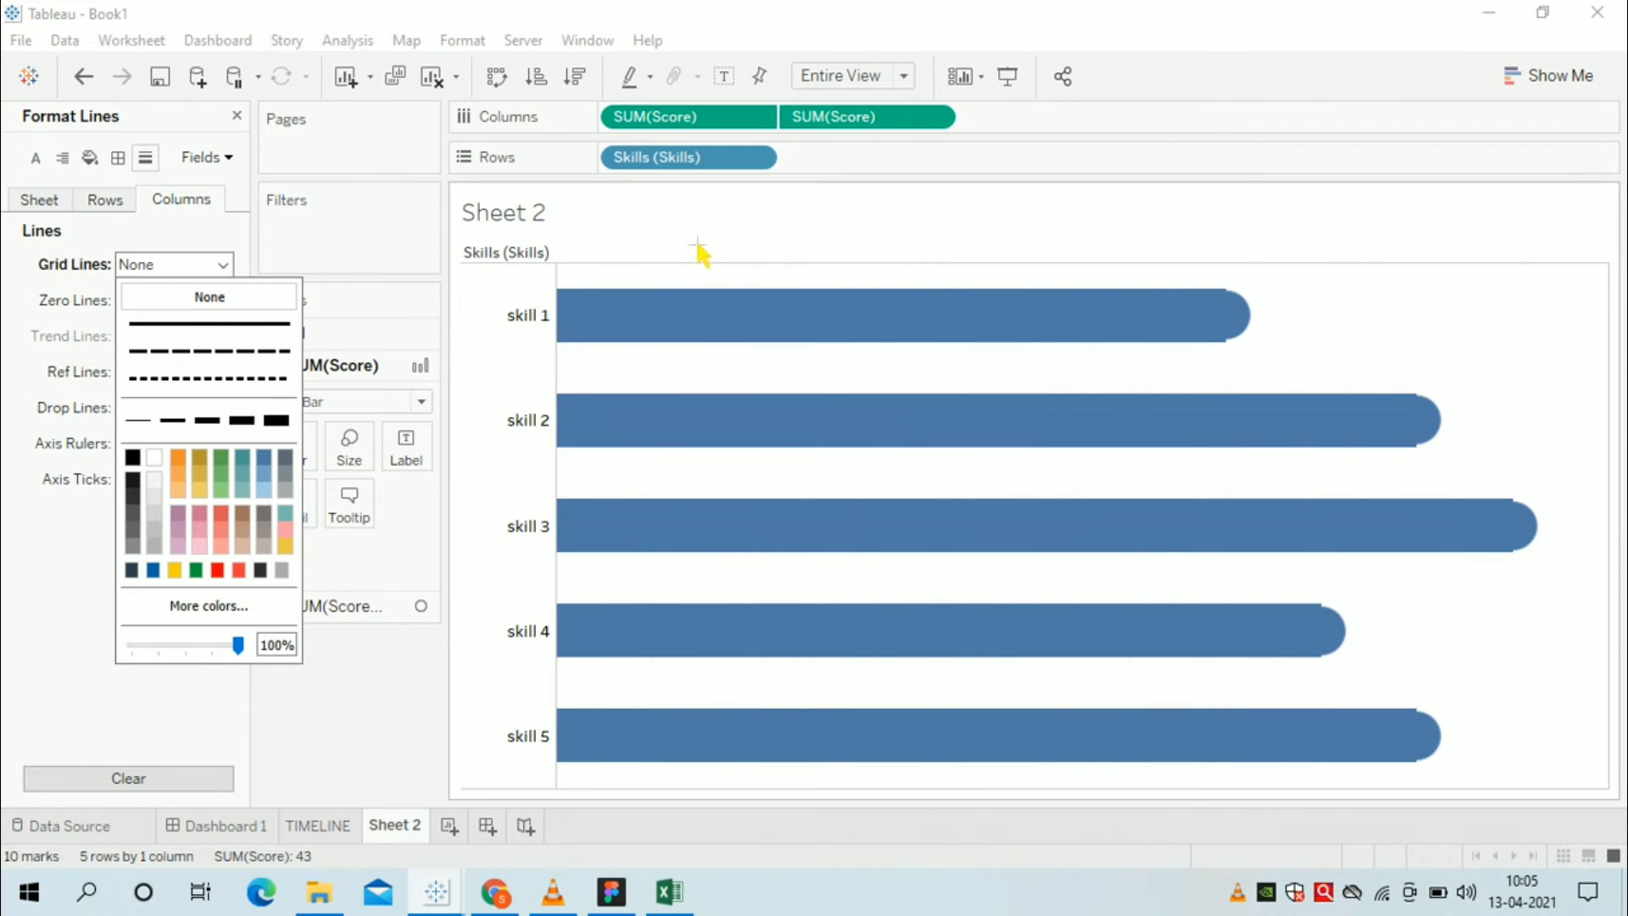
# - Set the column divider's pane and header borders to None
pyautogui.click(123, 160)
pyautogui.click(118, 158)
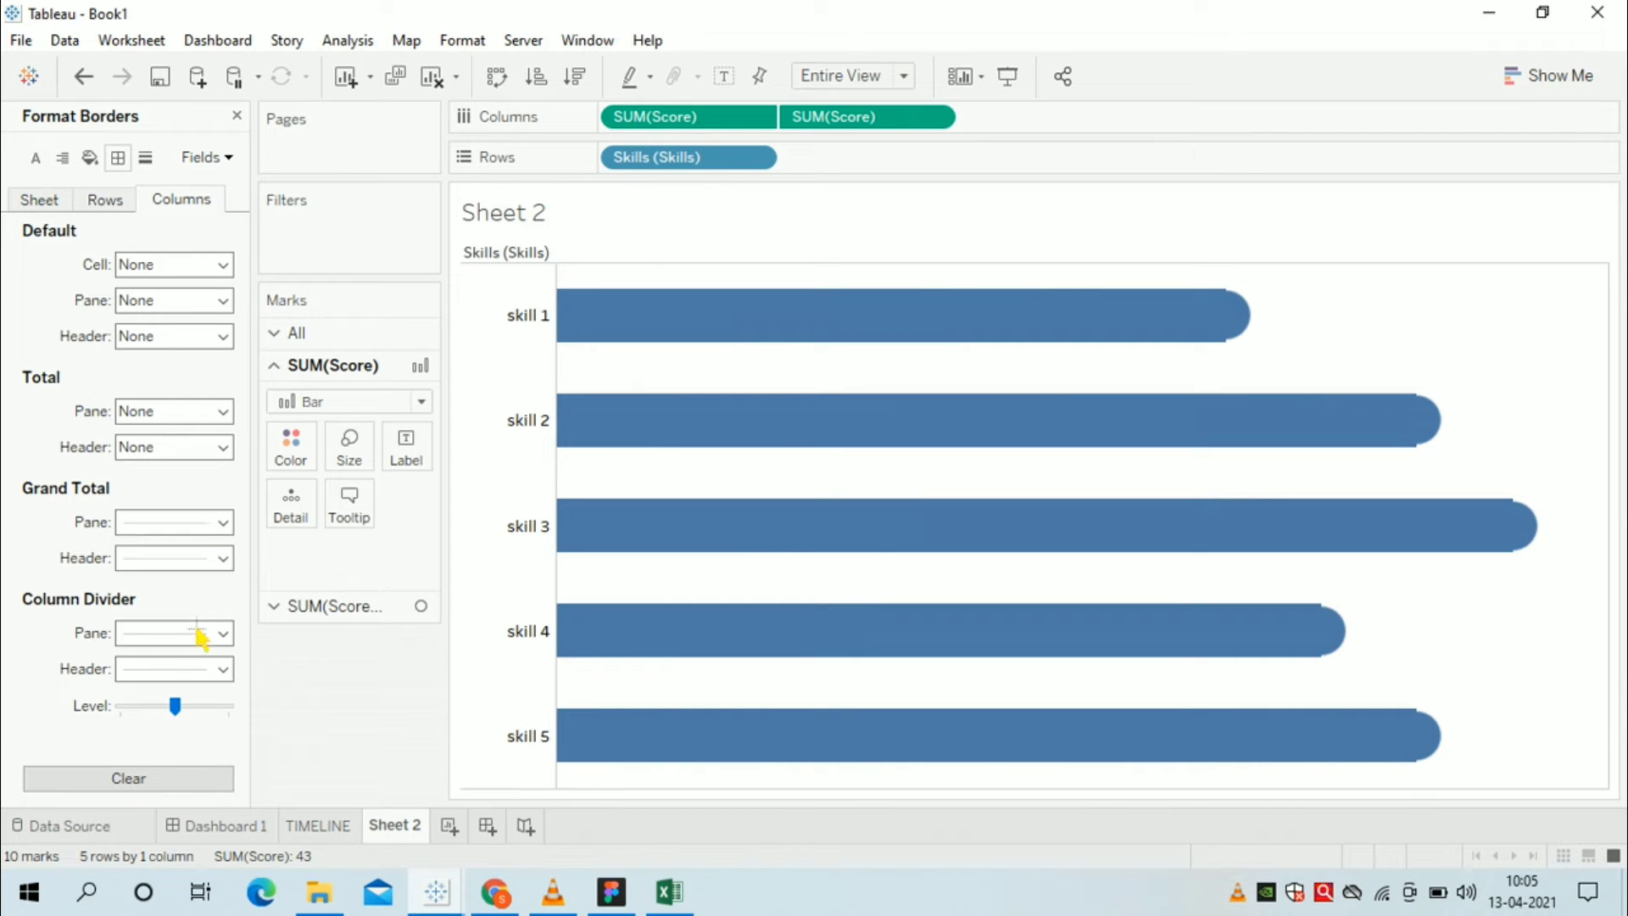
pyautogui.click(201, 638)
pyautogui.click(222, 297)
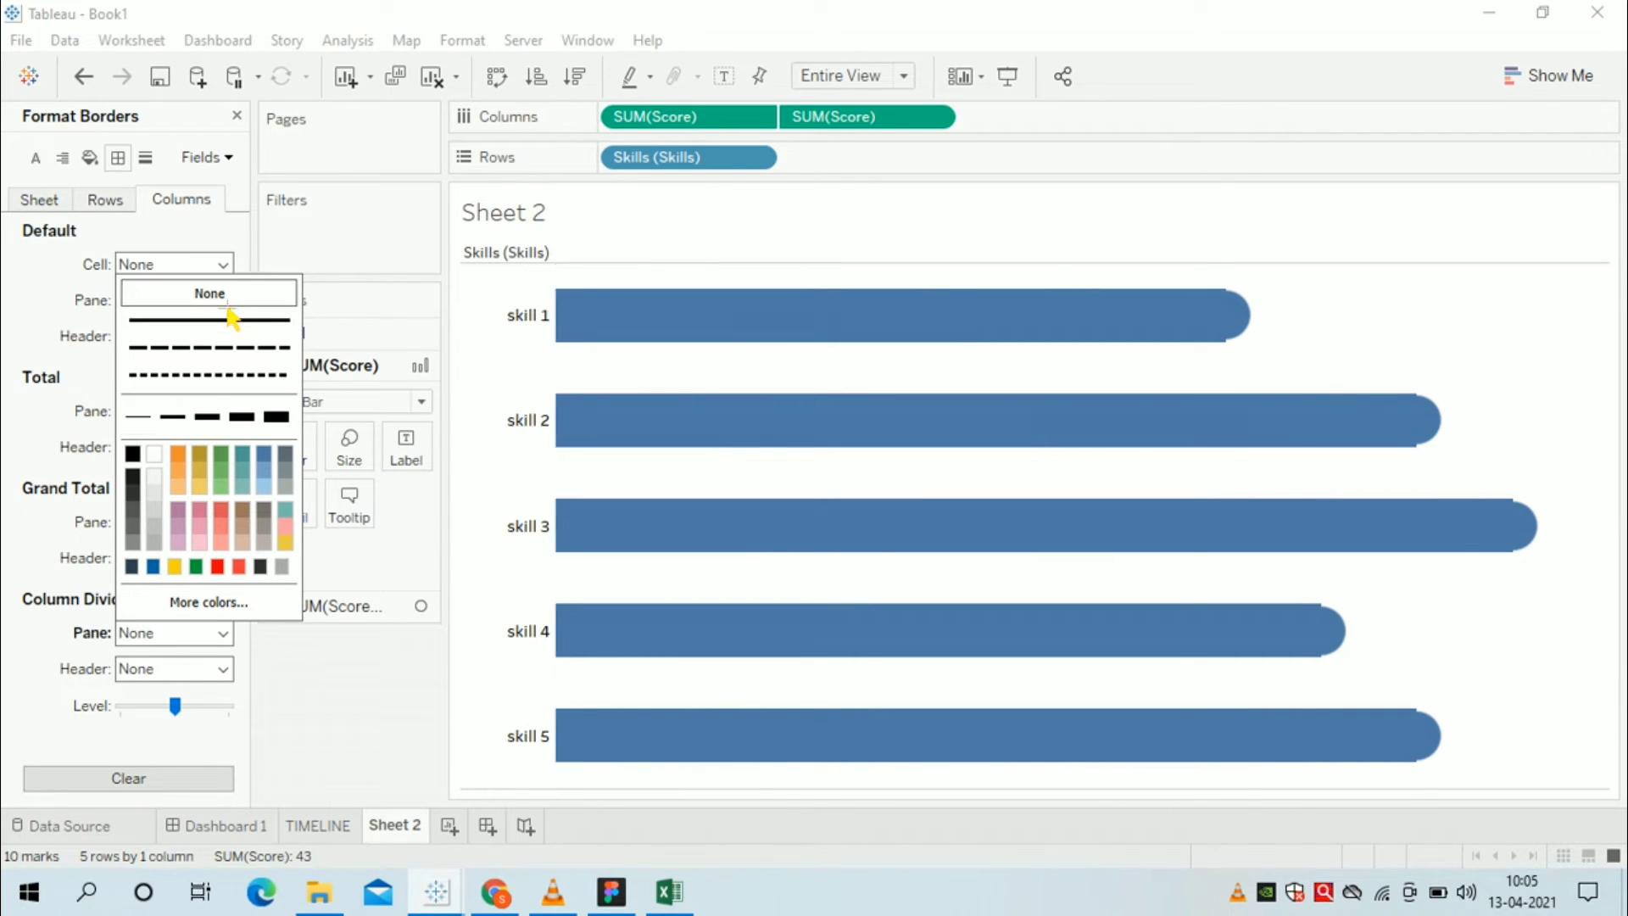
# - Hide the Skills (Skills) field label for rows above the skill names
pyautogui.click(516, 265)
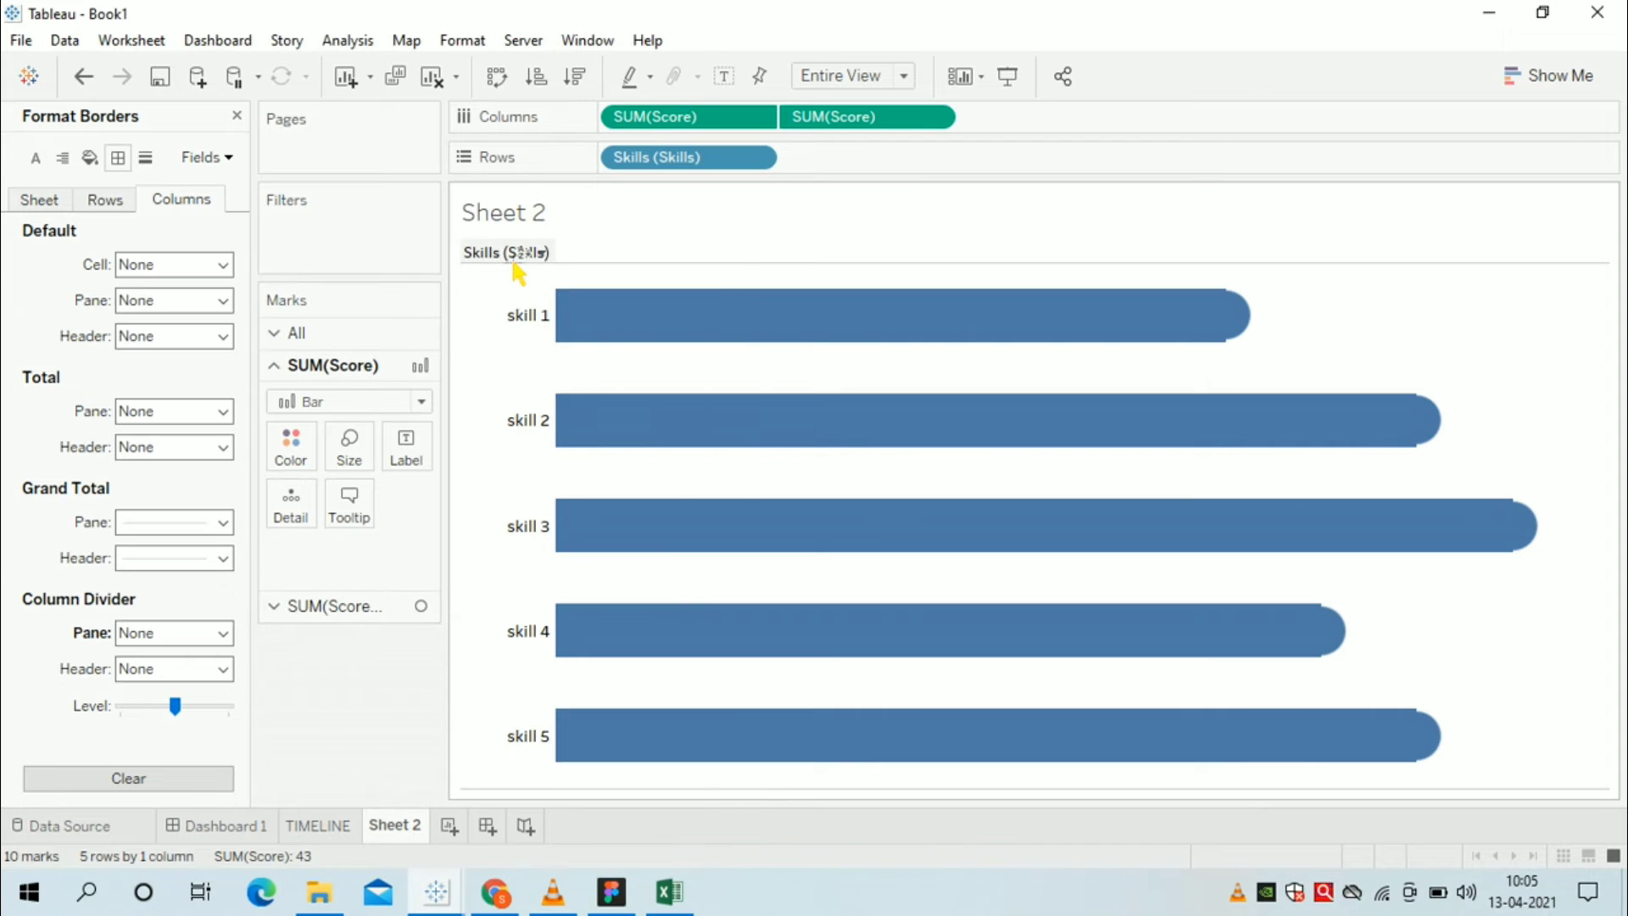
pyautogui.rightClick(515, 265)
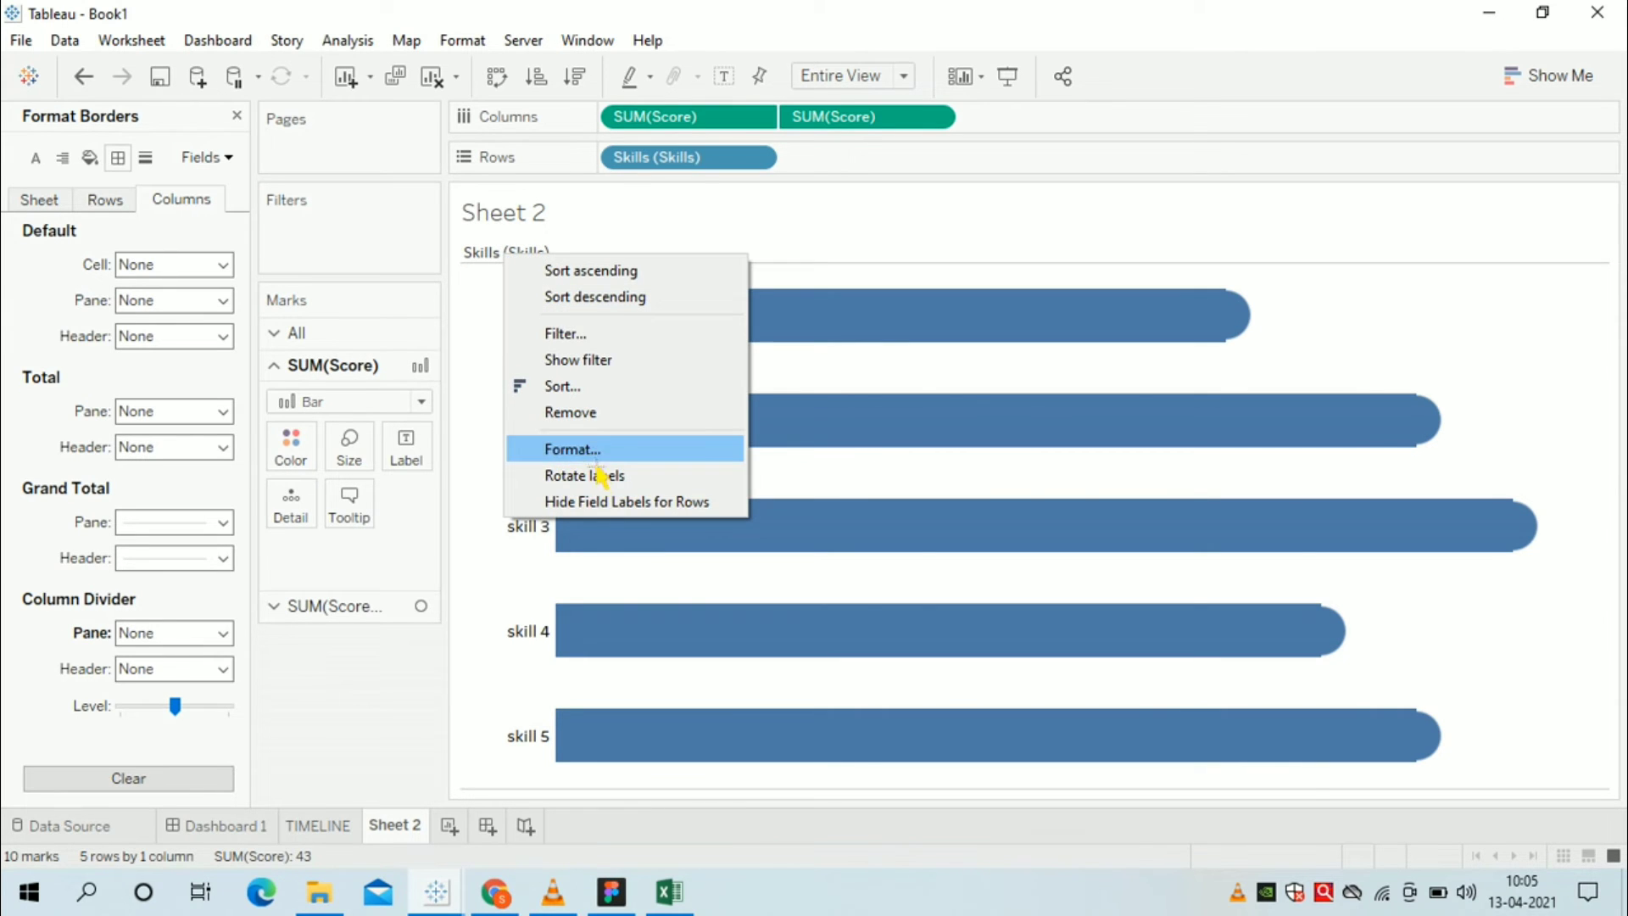
pyautogui.click(594, 502)
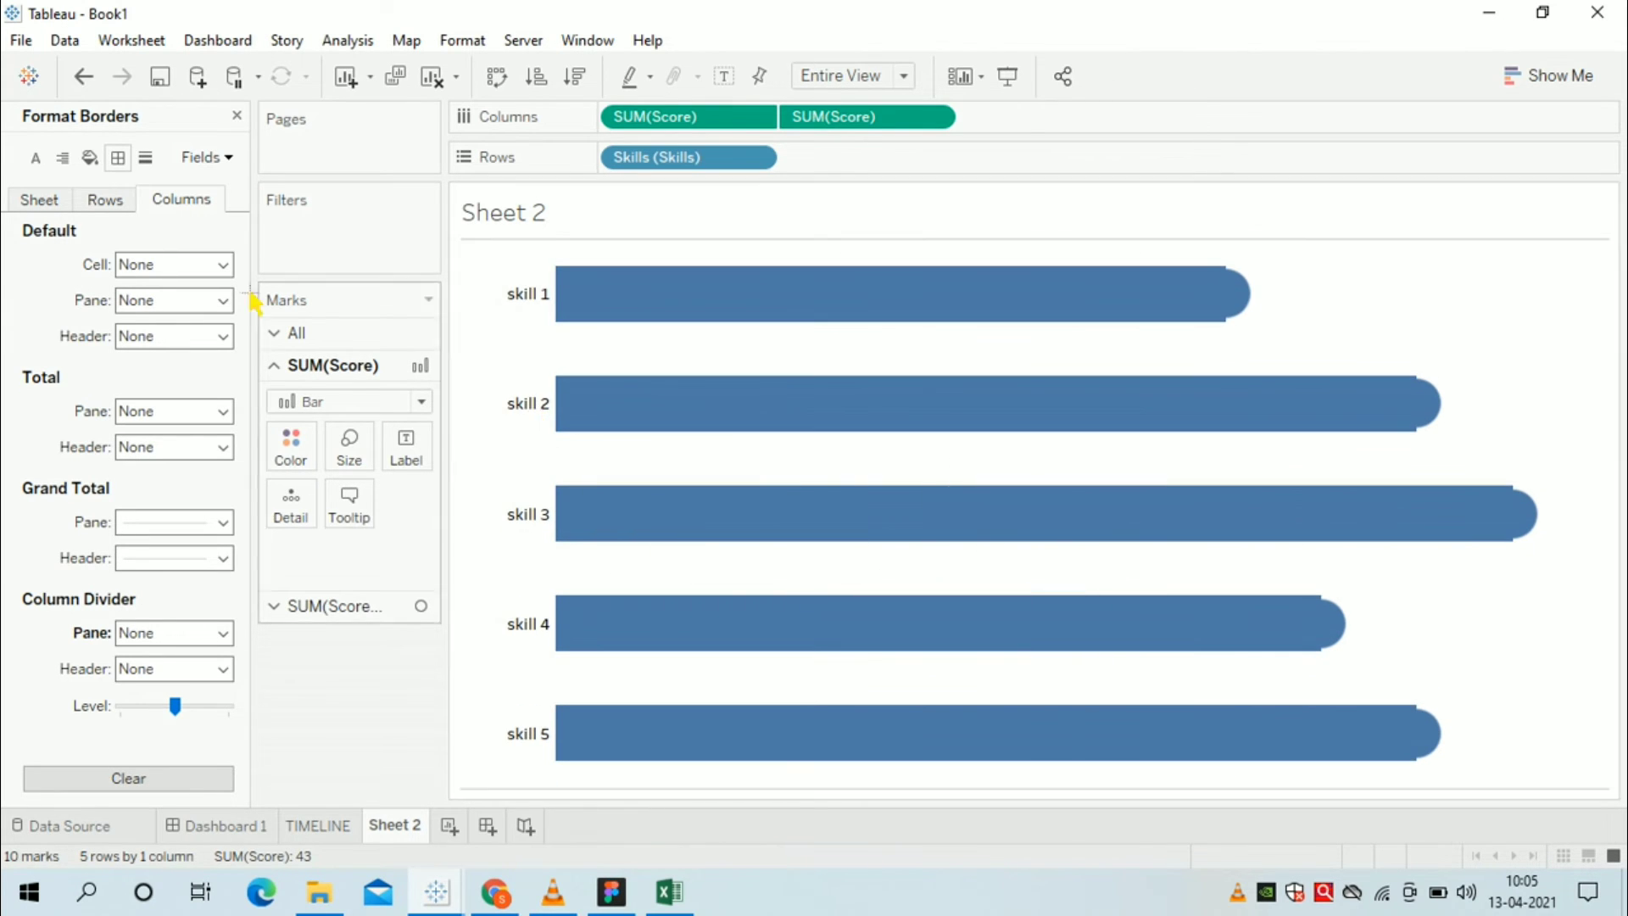
# - Set the sheet's row divider pane and header borders to None and rename the sheet SKILLS
pyautogui.click(102, 204)
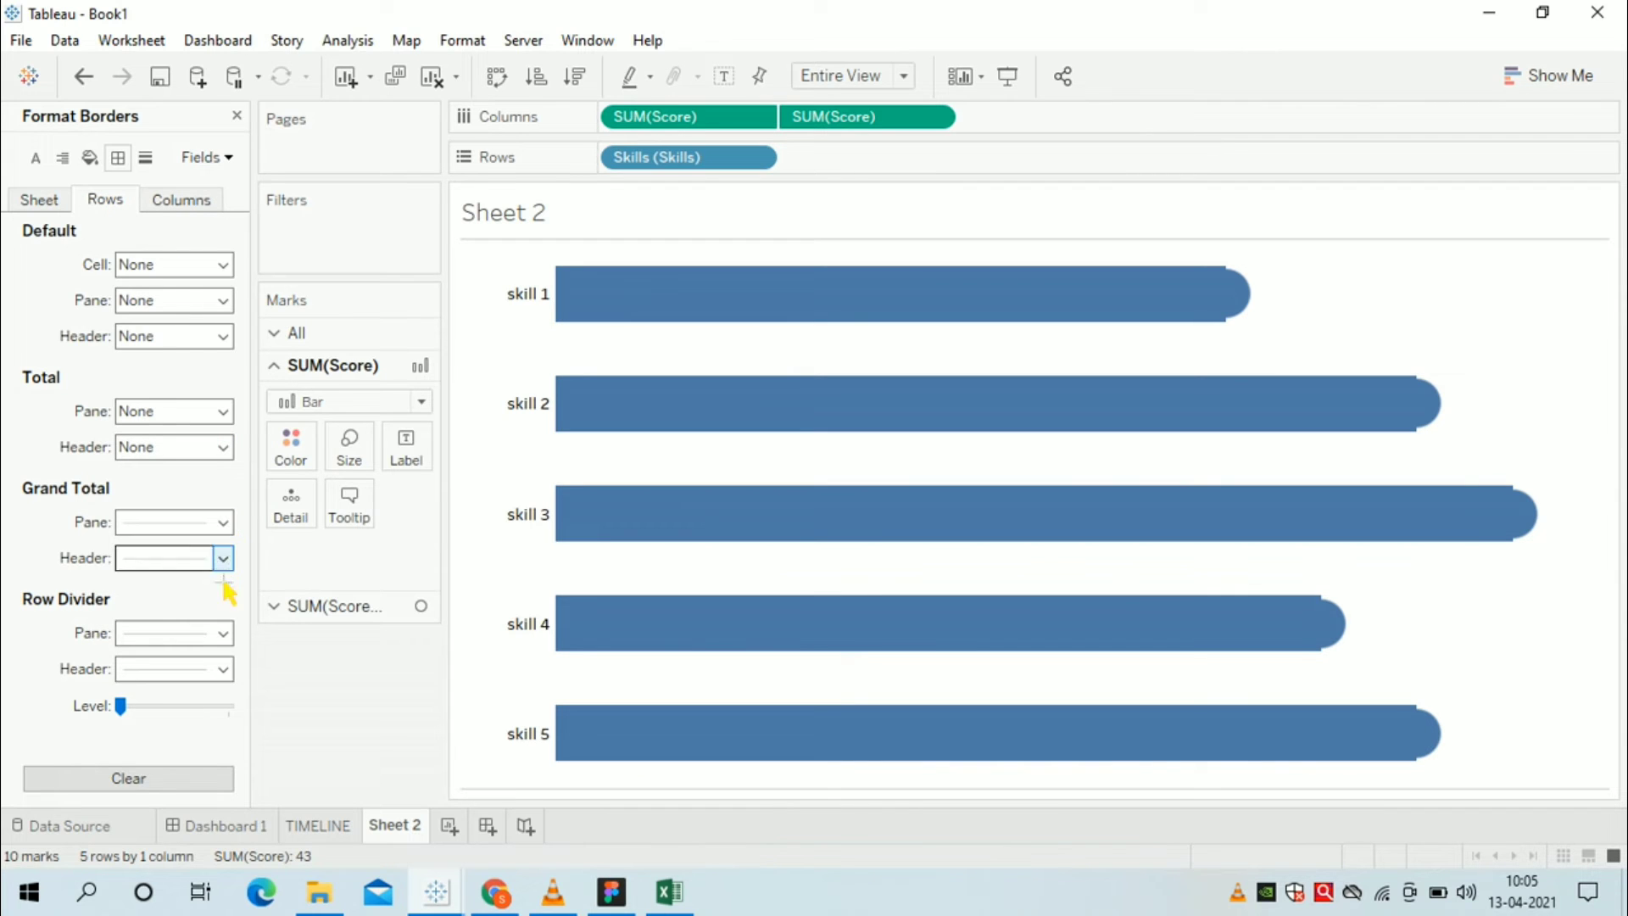
pyautogui.click(222, 634)
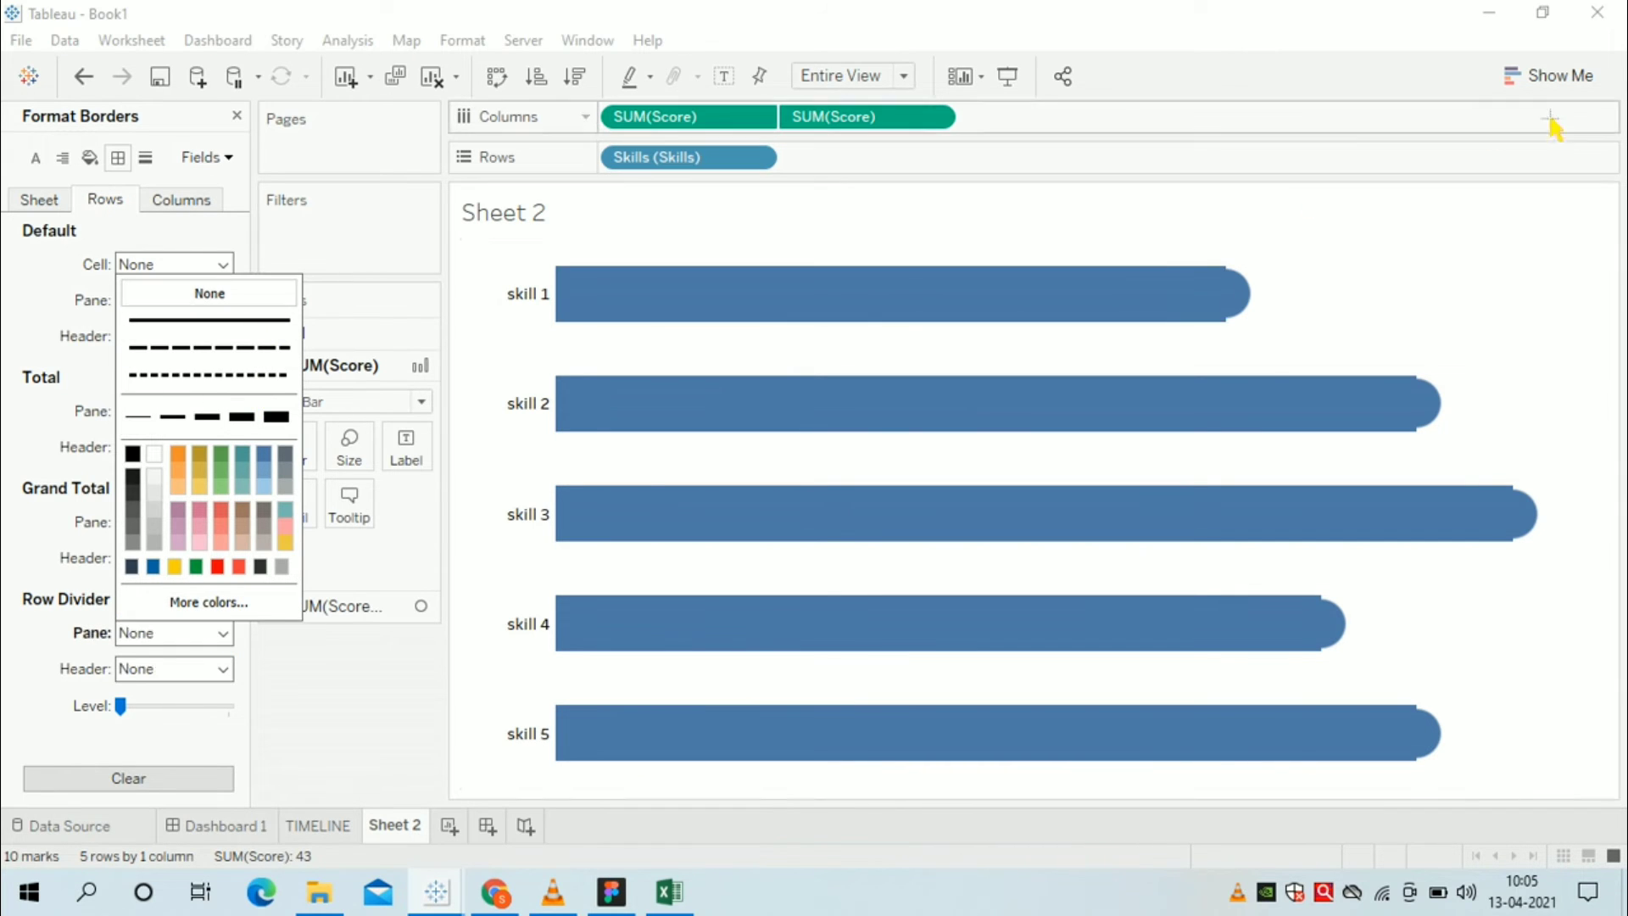
pyautogui.doubleClick(419, 827)
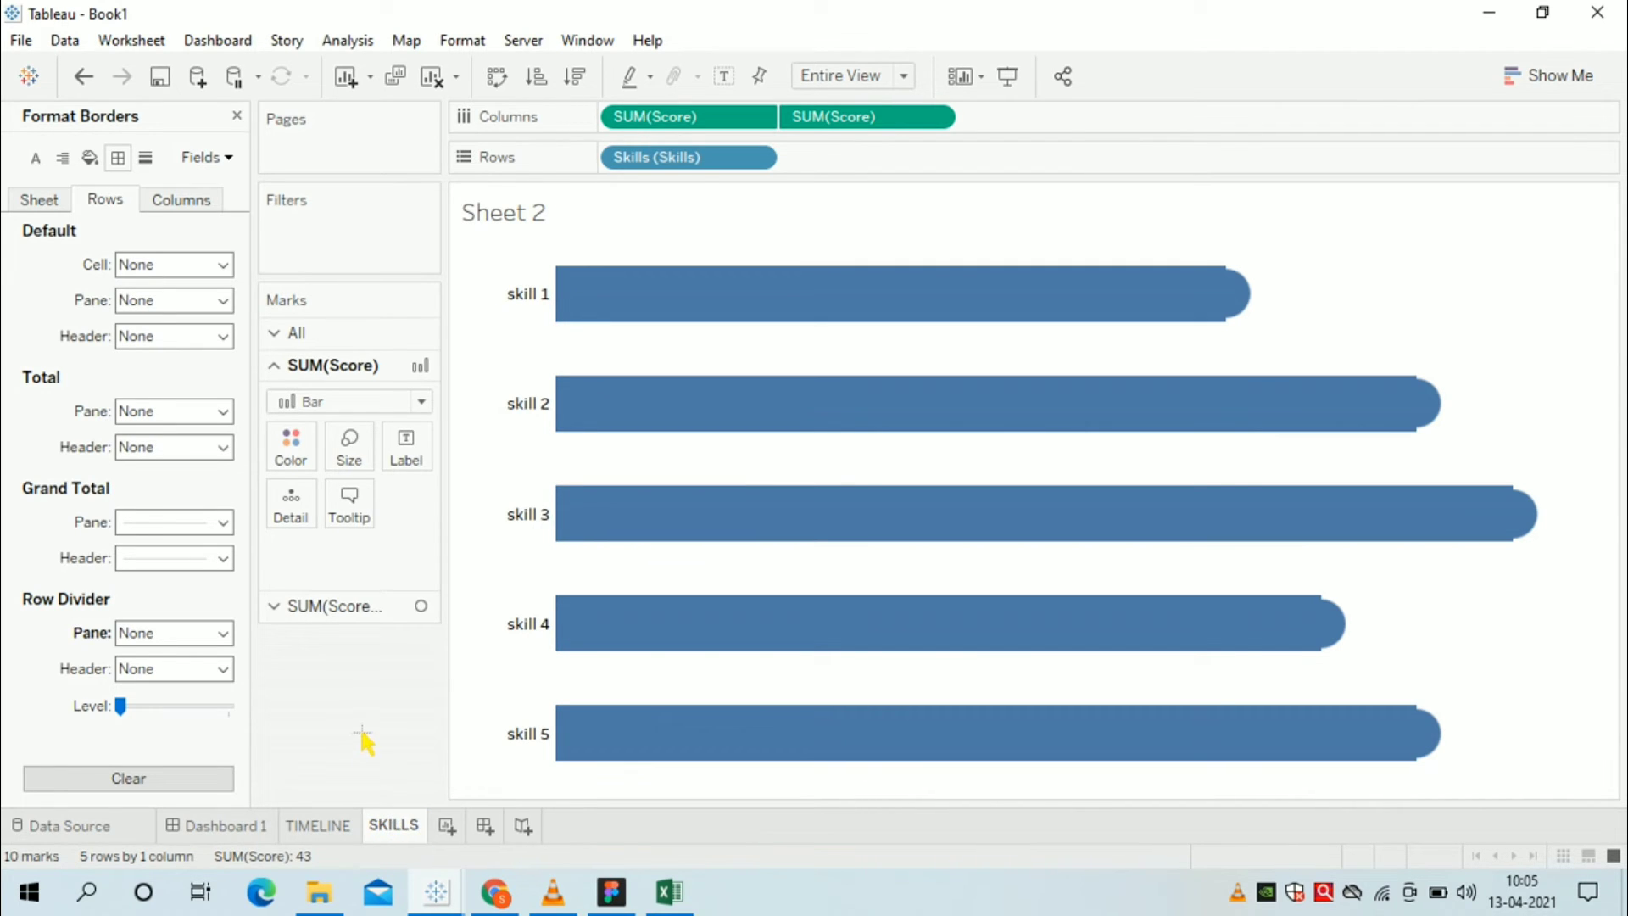
pyautogui.press('Return')
# - Place the SKILLS sheet as a floating object under the SKILLS heading on Dashboard 1 and hide its title
pyautogui.click(218, 826)
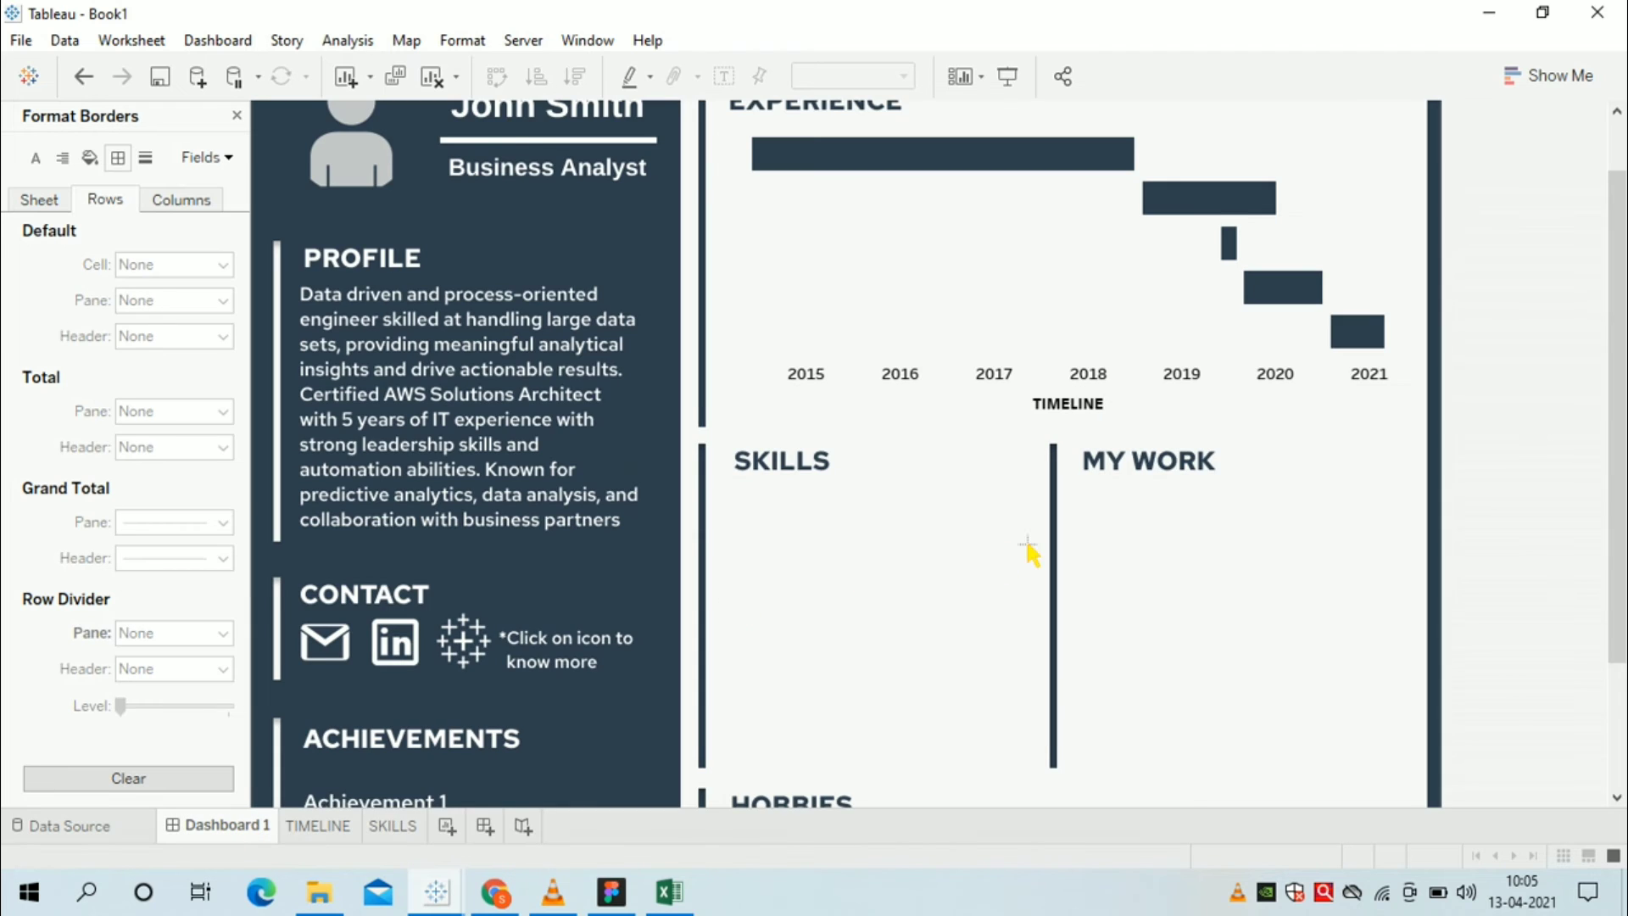
pyautogui.scroll(-1, 1029, 551)
pyautogui.click(236, 115)
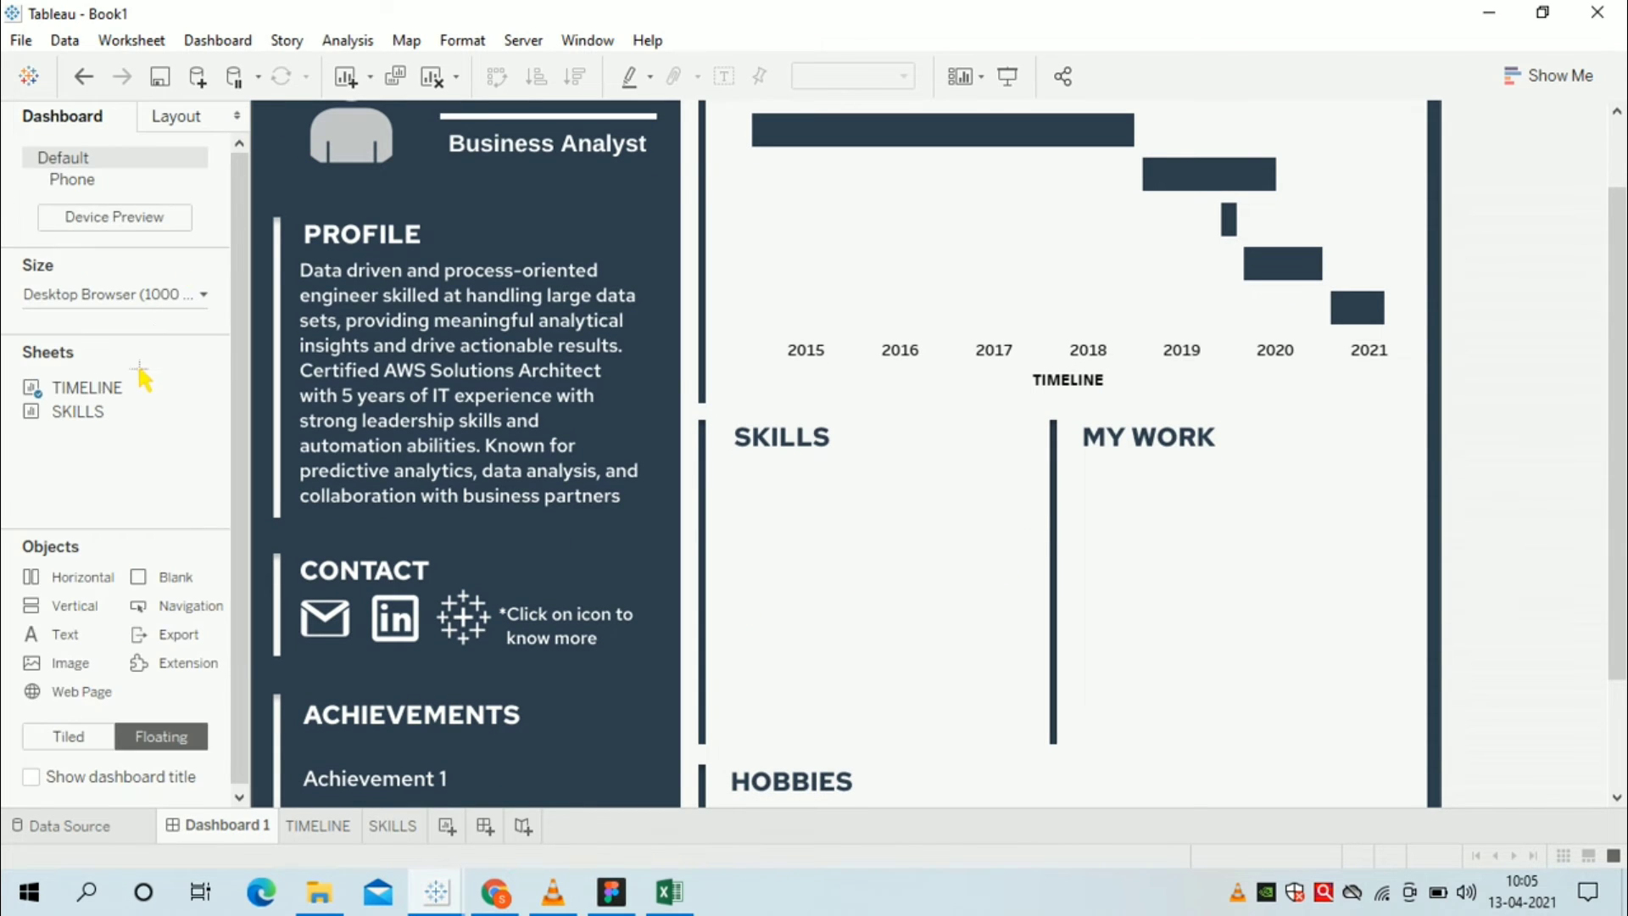
pyautogui.moveTo(78, 411); pyautogui.dragTo(729, 477)
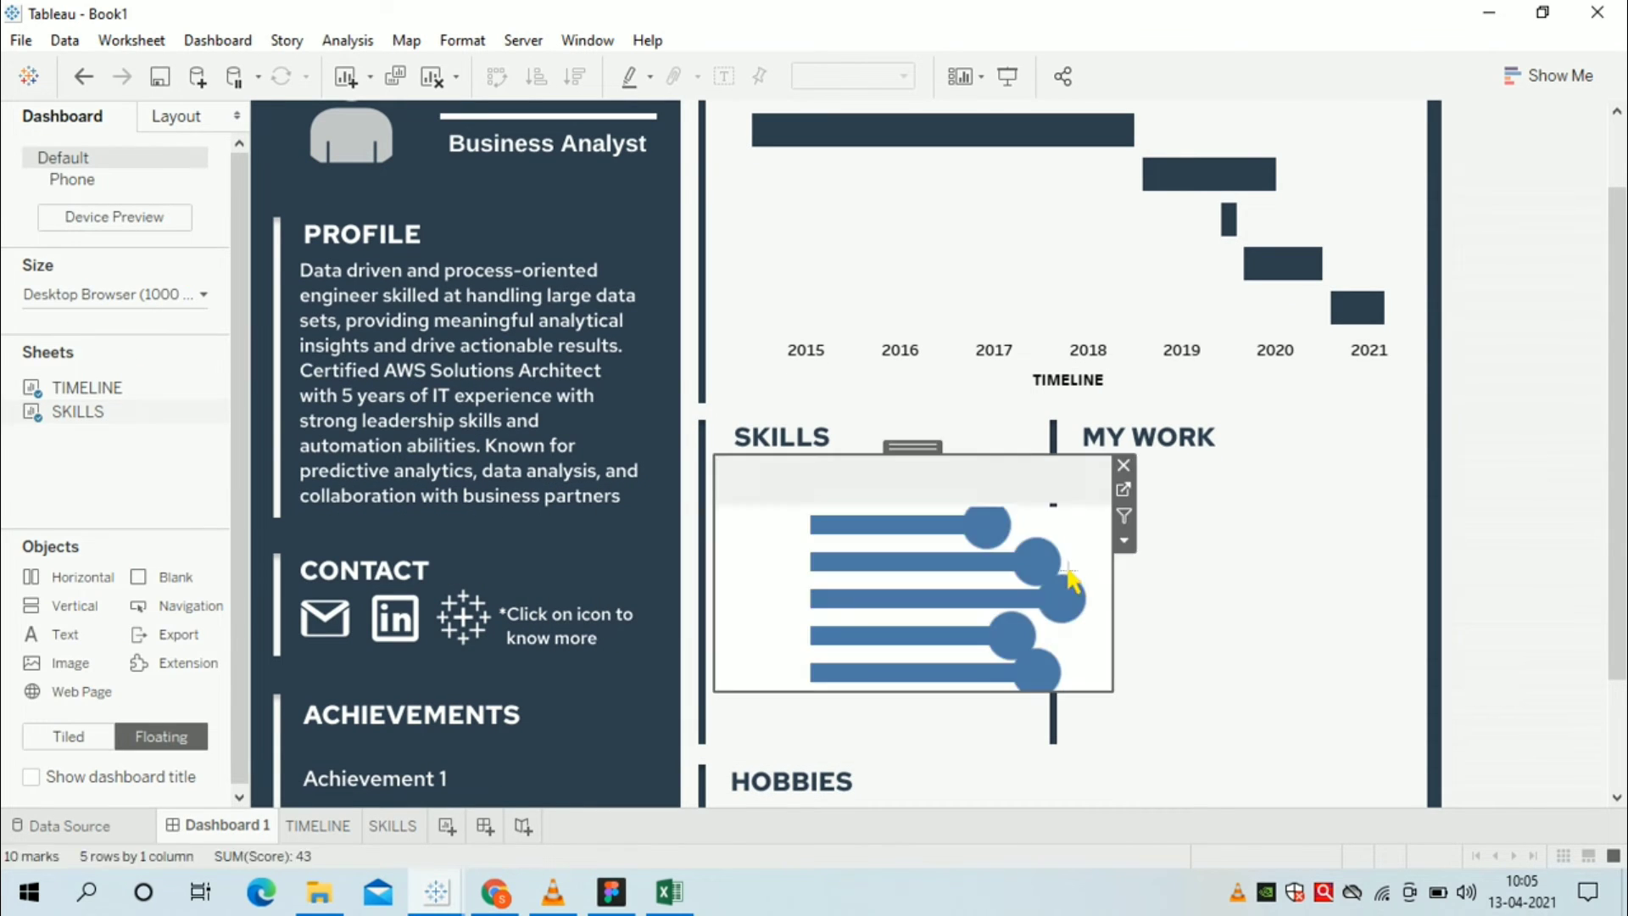
pyautogui.rightClick(874, 475)
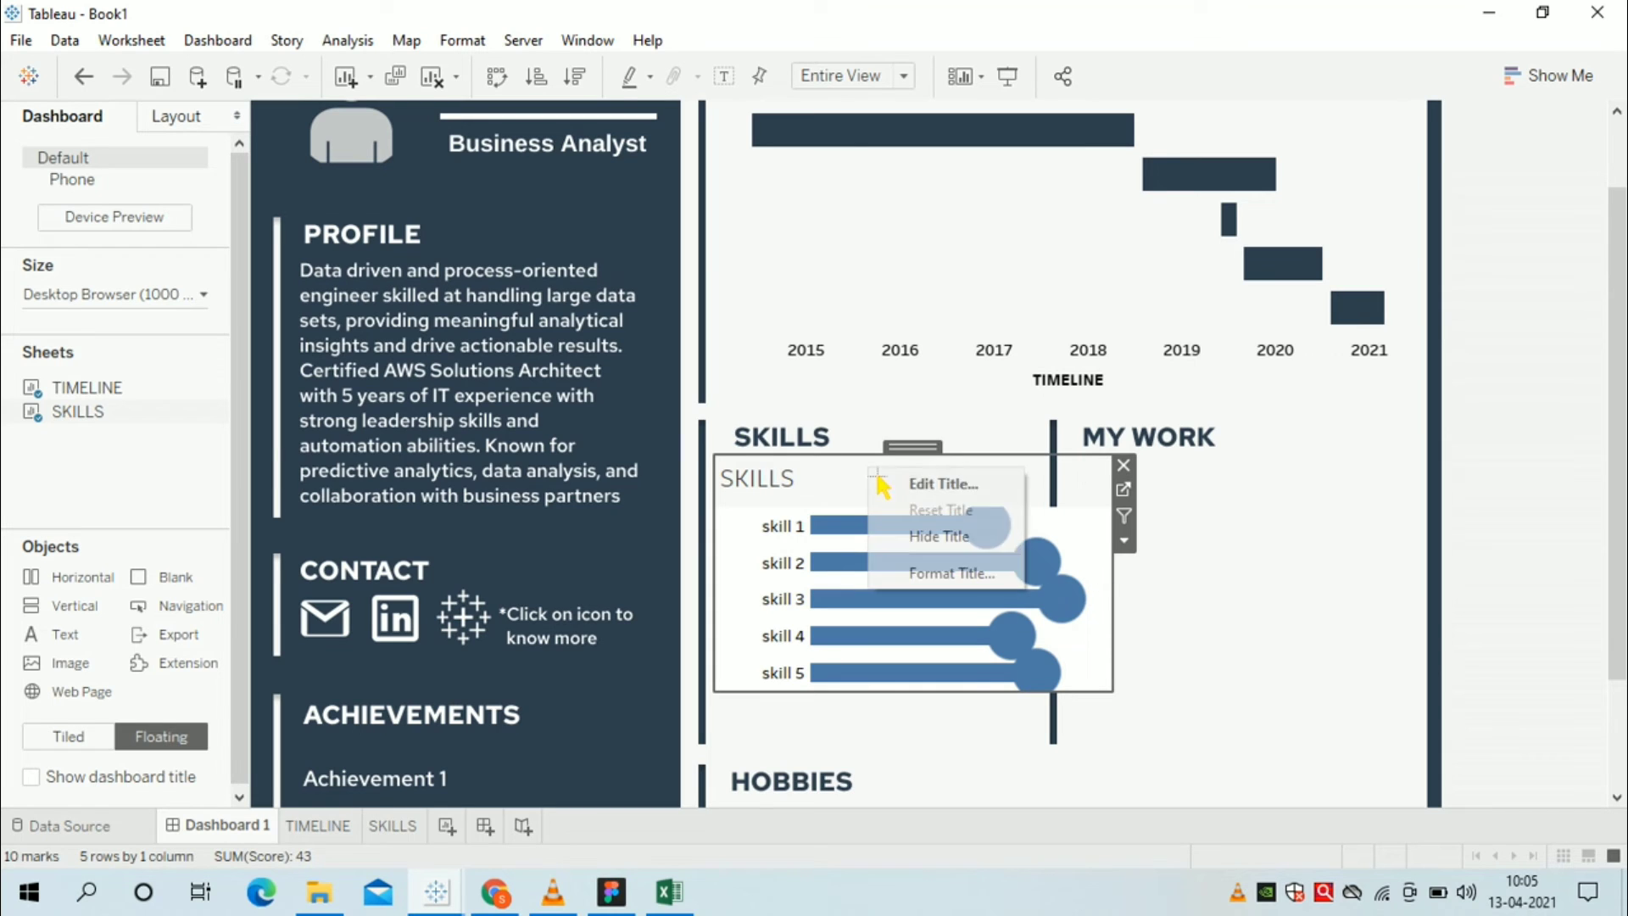
pyautogui.click(942, 536)
# - Resize the skills chart to fit the SKILLS section up to the vertical divider and narrow its skill label column
pyautogui.moveTo(1111, 601); pyautogui.dragTo(1050, 603)
pyautogui.moveTo(941, 702); pyautogui.dragTo(941, 755)
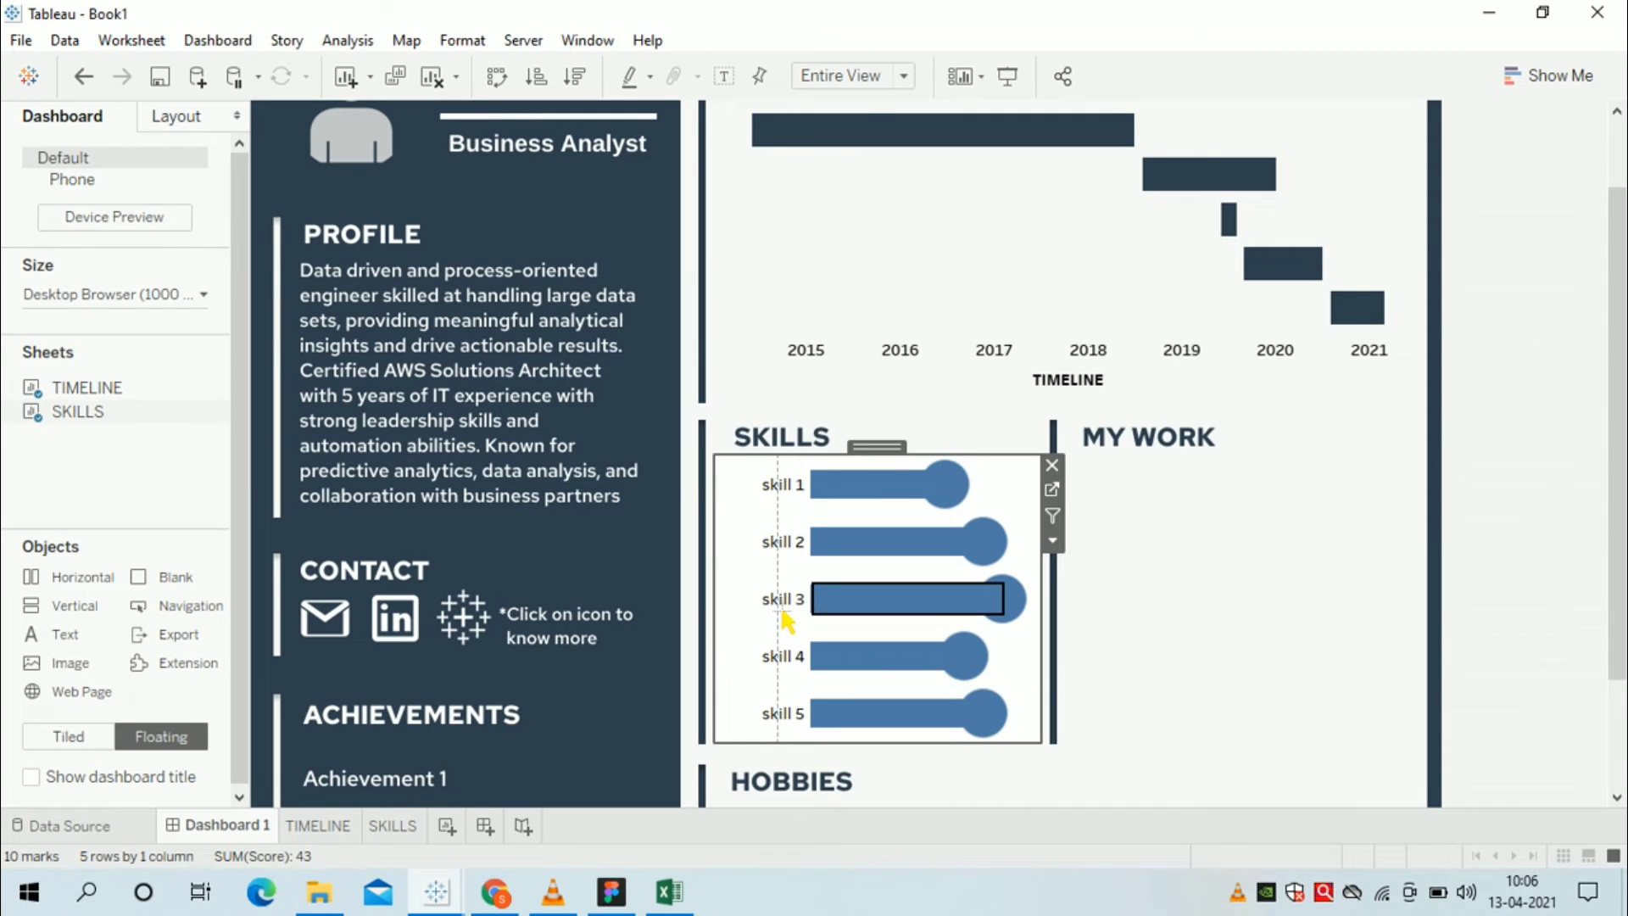
pyautogui.moveTo(782, 615); pyautogui.dragTo(781, 623)
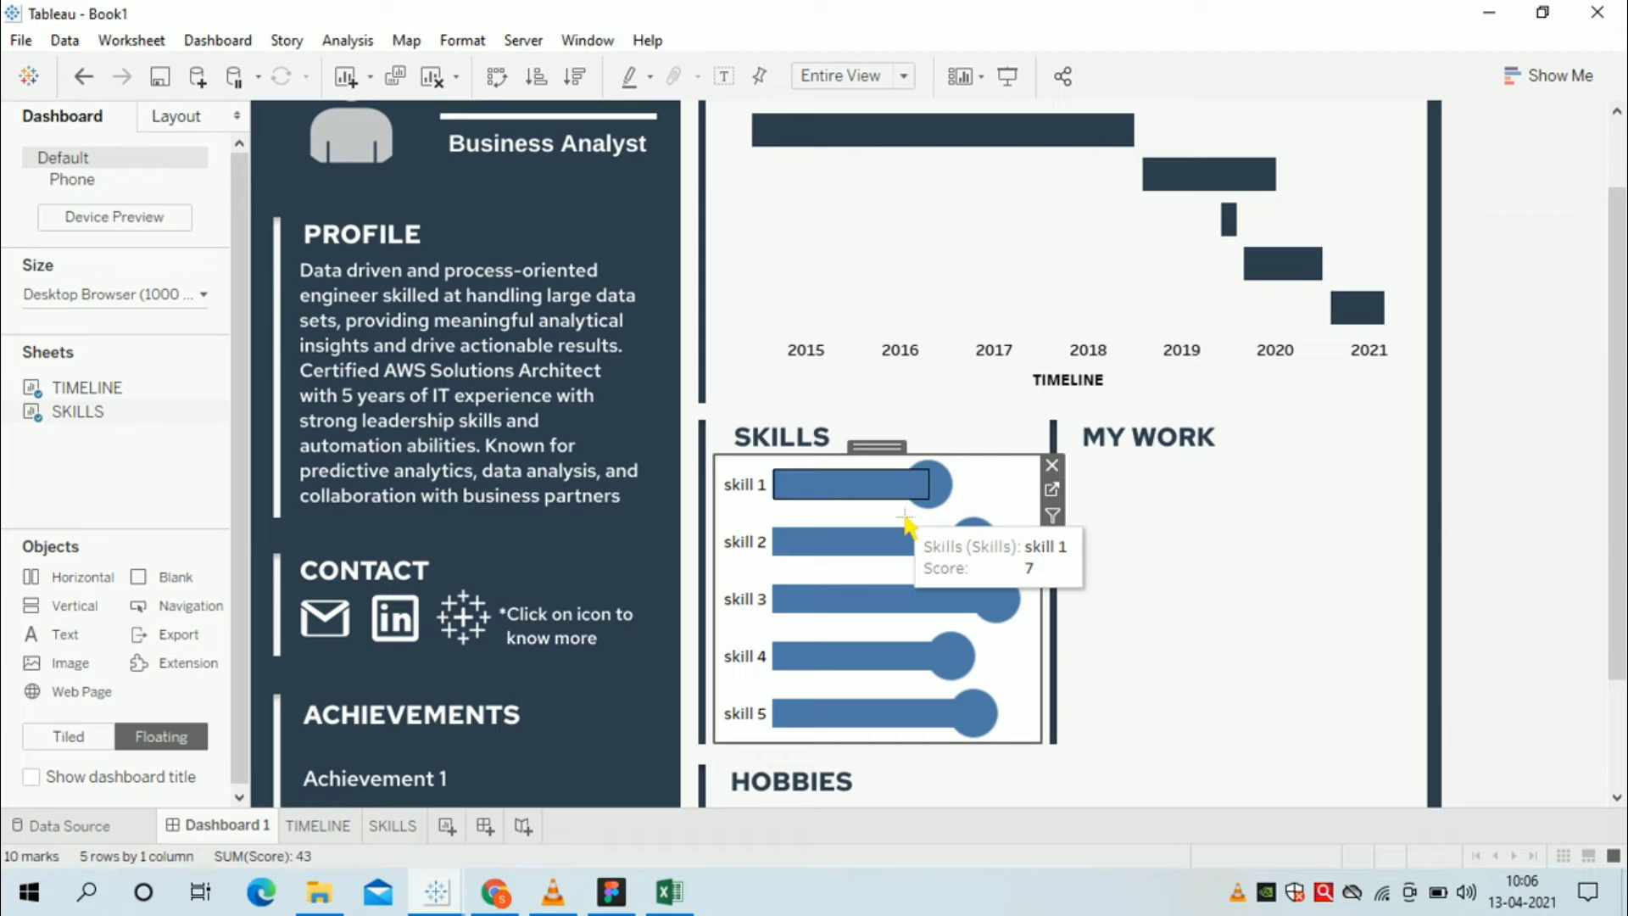
# - Remove the worksheet background shading from the skills chart on the dashboard
pyautogui.rightClick(991, 499)
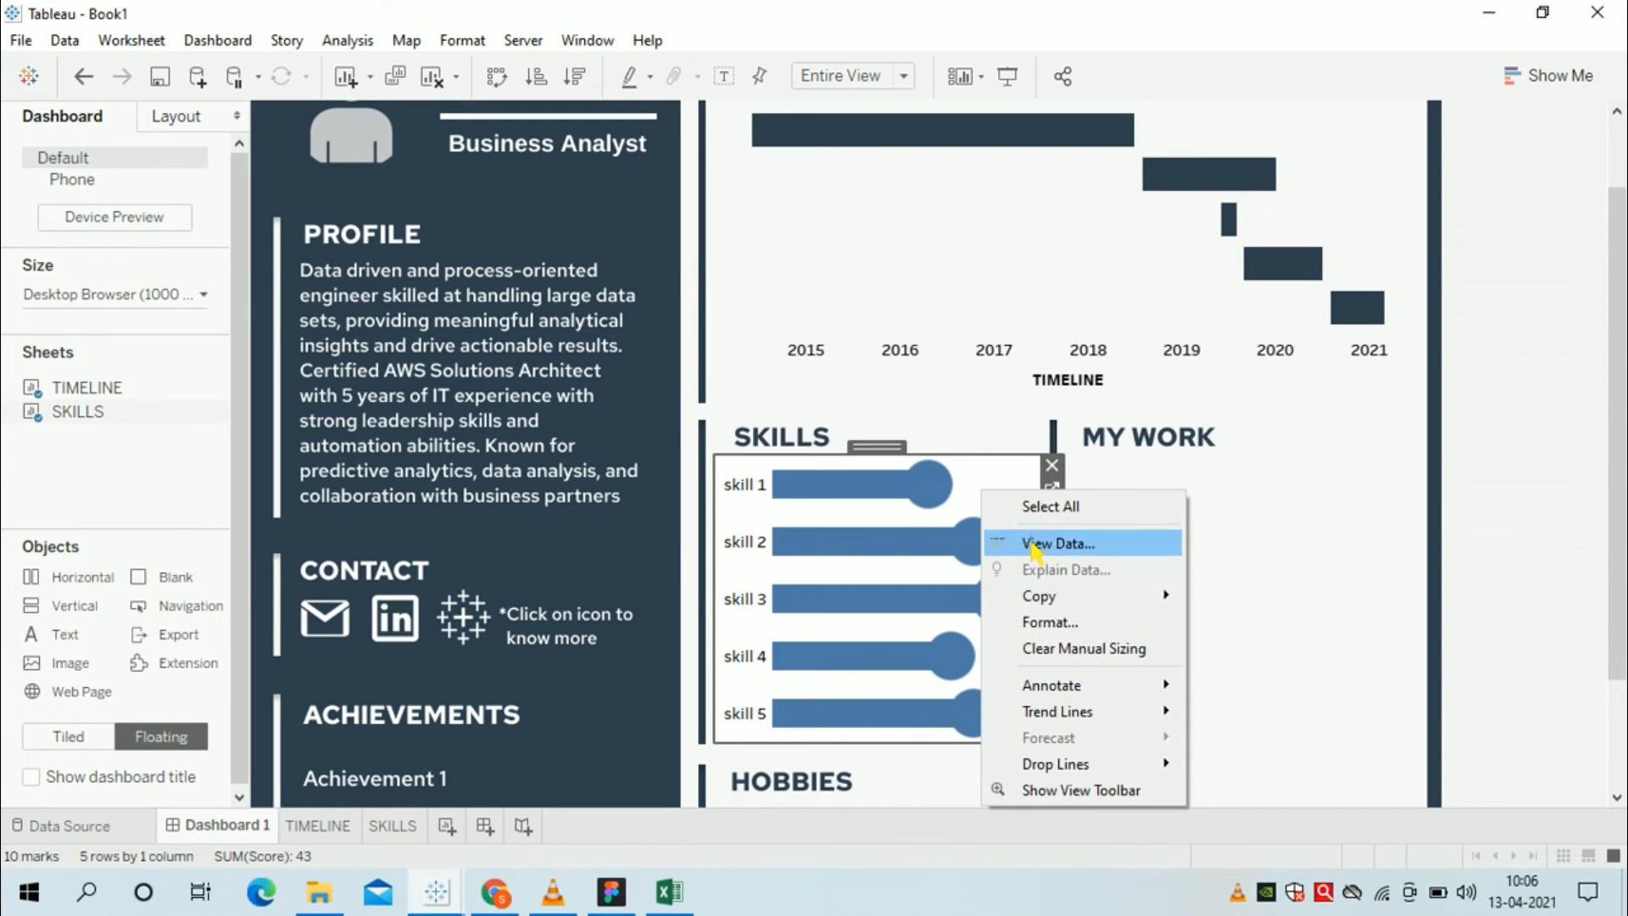
pyautogui.click(1035, 623)
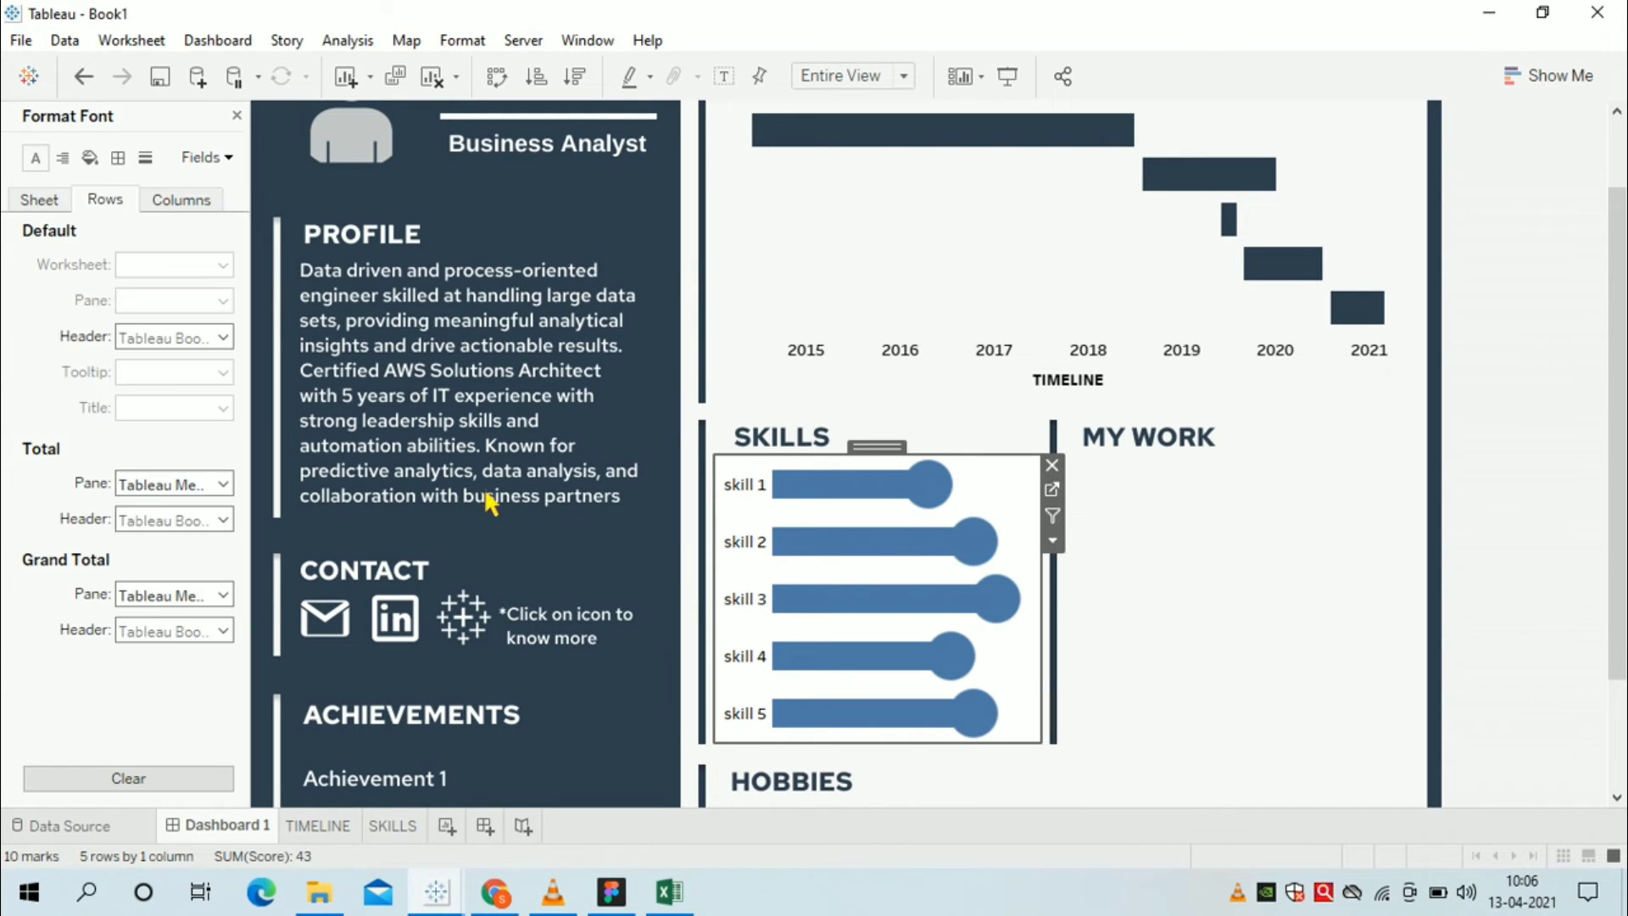
pyautogui.click(90, 158)
pyautogui.click(39, 199)
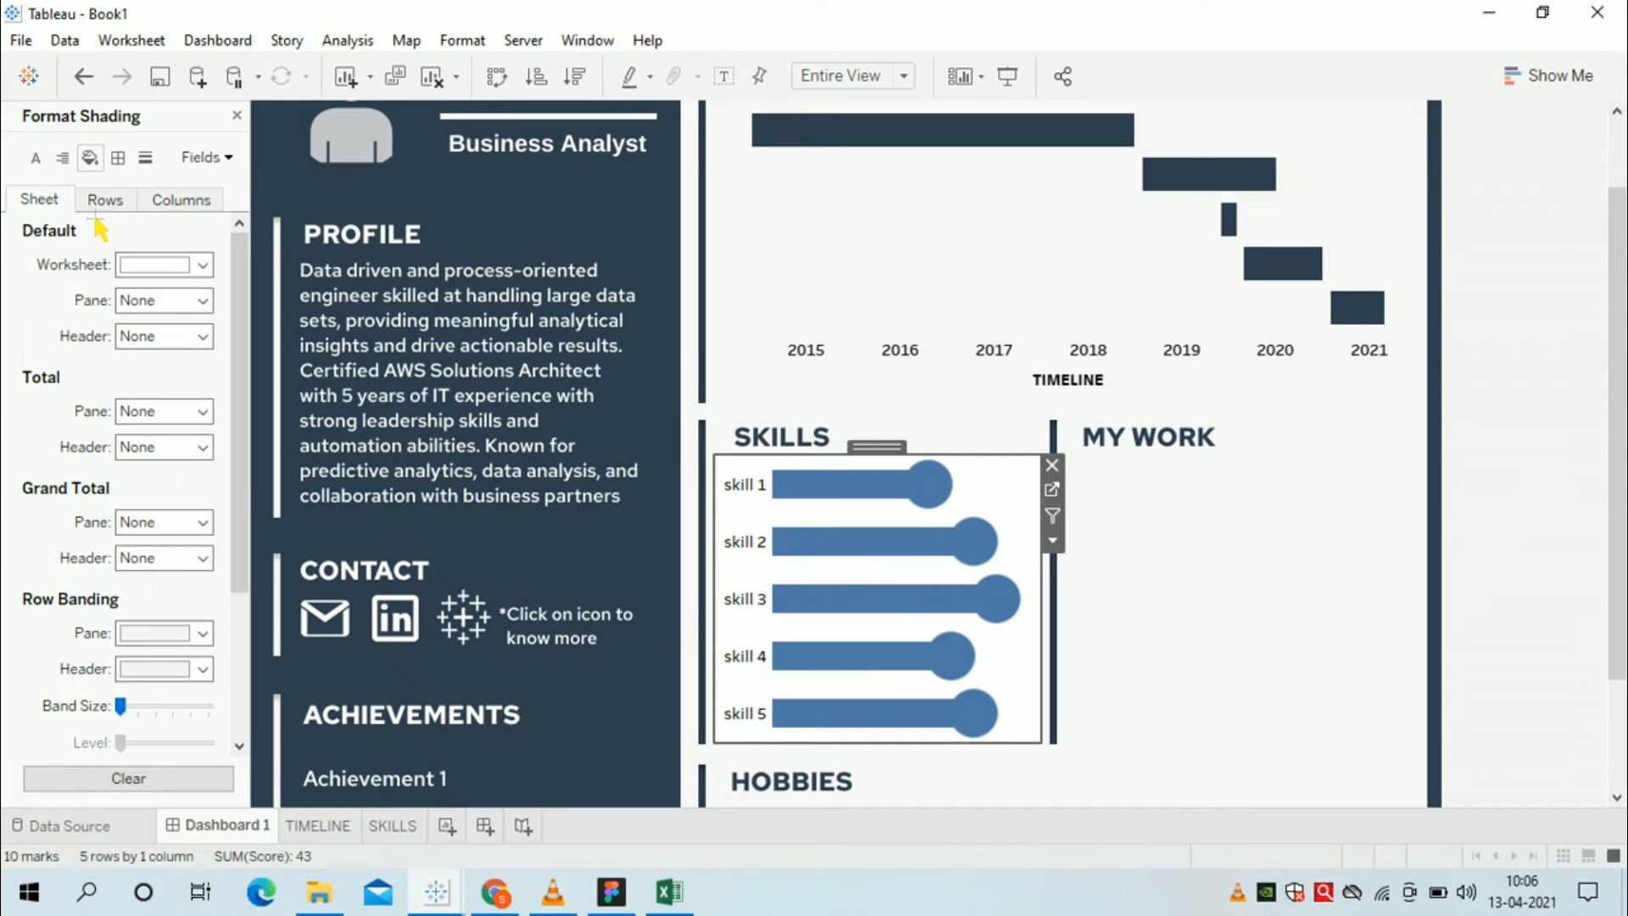
pyautogui.click(164, 264)
pyautogui.click(1235, 611)
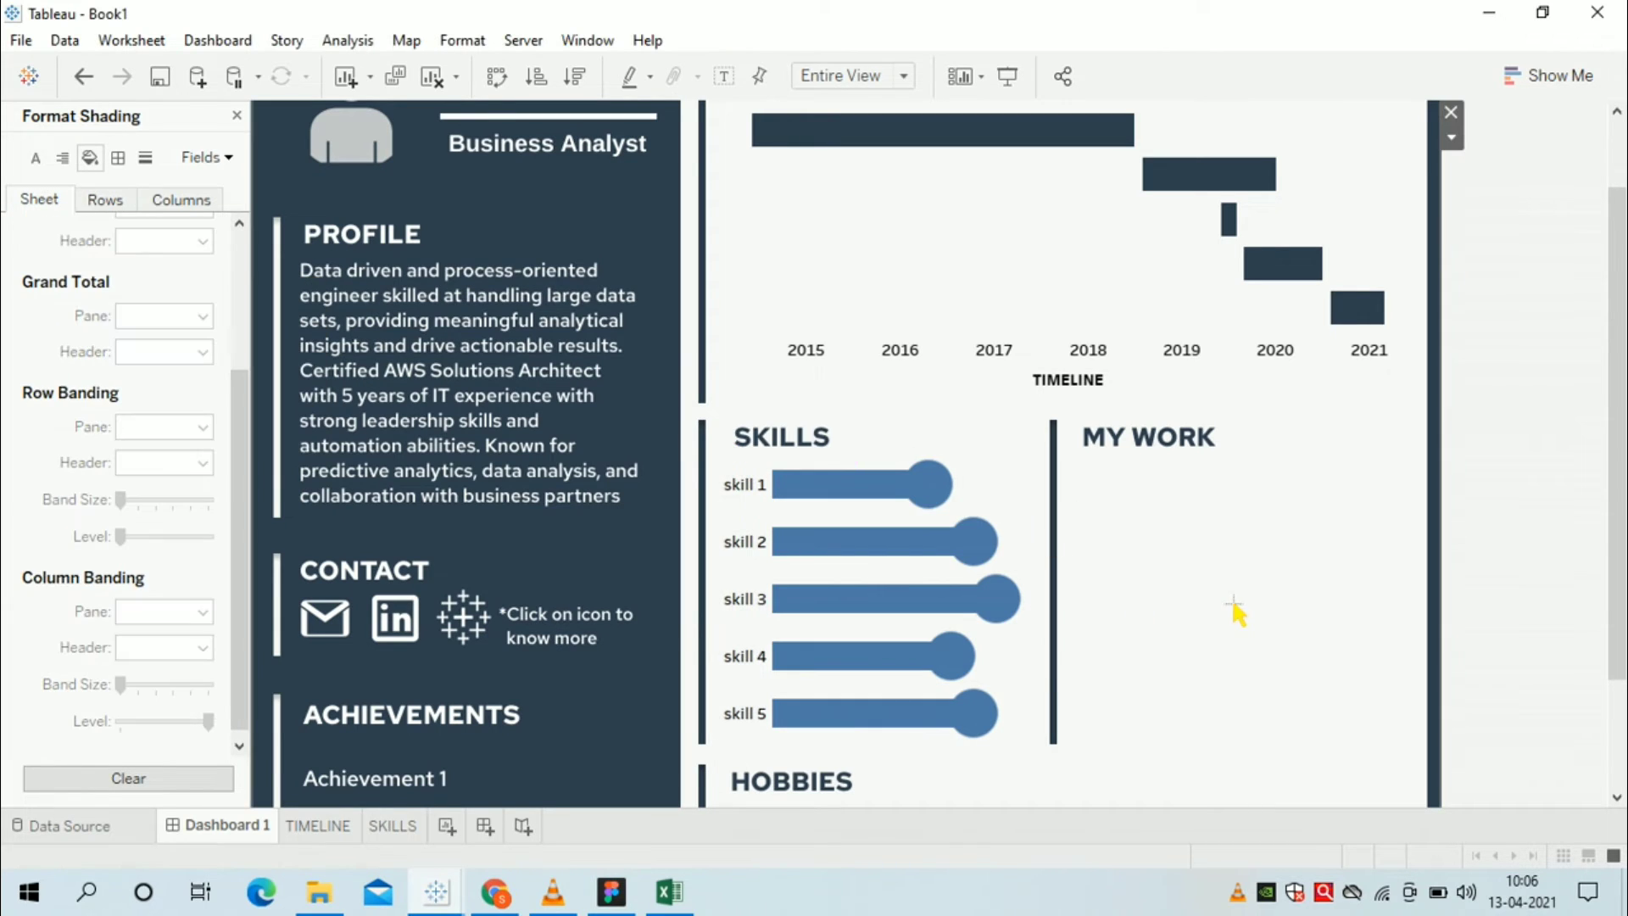
# - On the SKILLS sheet, make the Score bars thinner and shrink the circles at their ends to match
pyautogui.click(392, 825)
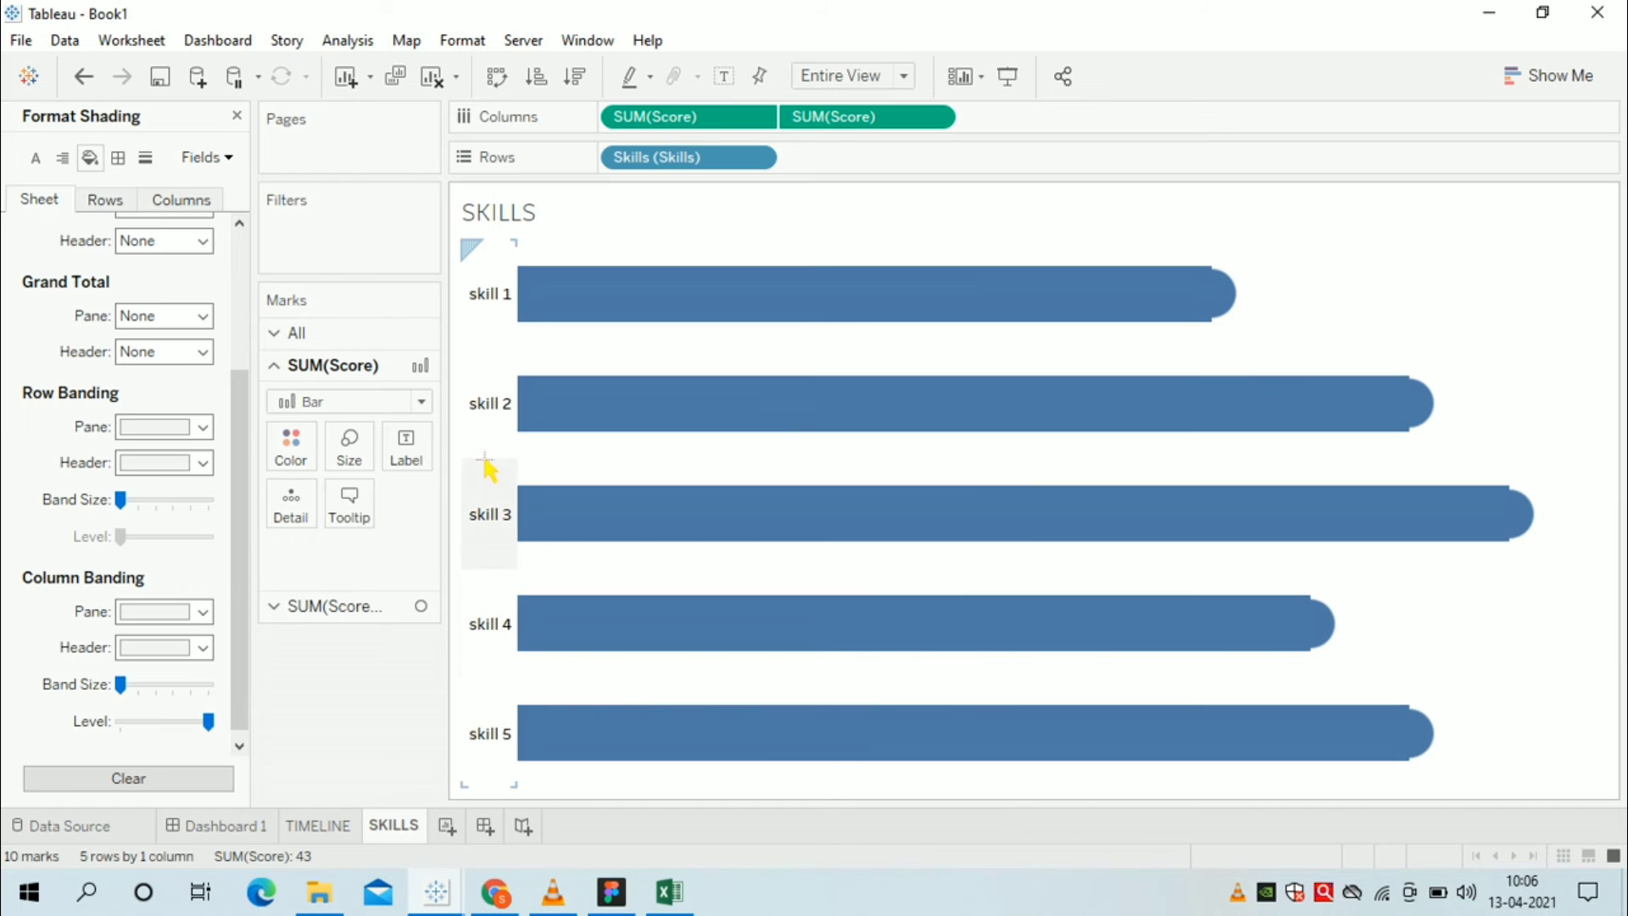
pyautogui.click(355, 458)
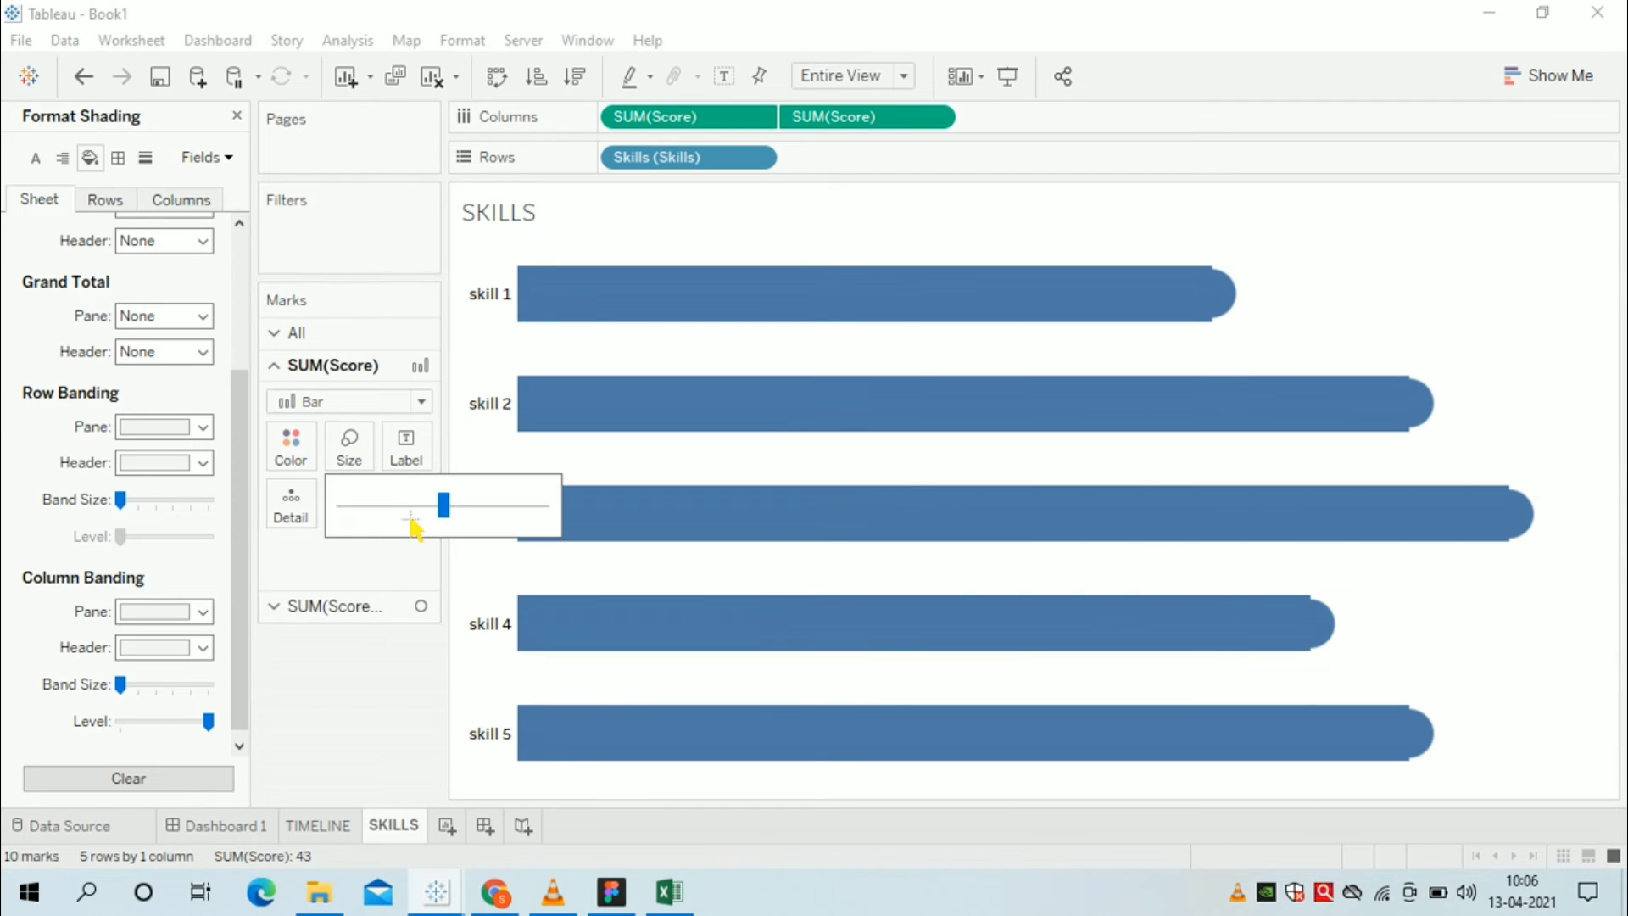
pyautogui.click(398, 605)
pyautogui.click(335, 496)
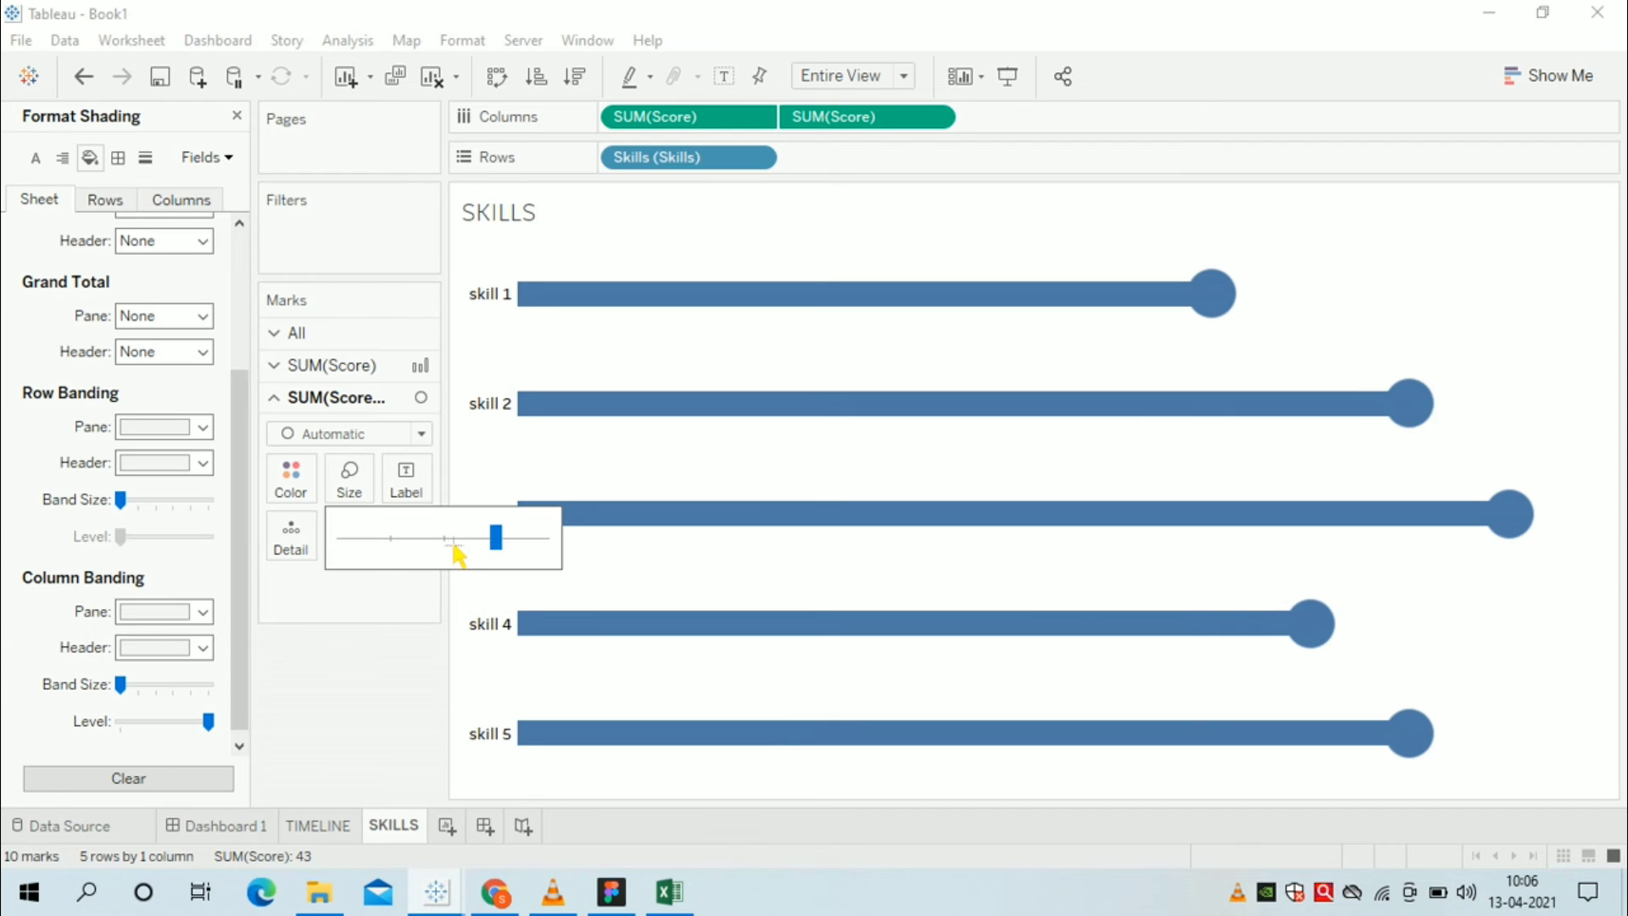
pyautogui.click(409, 547)
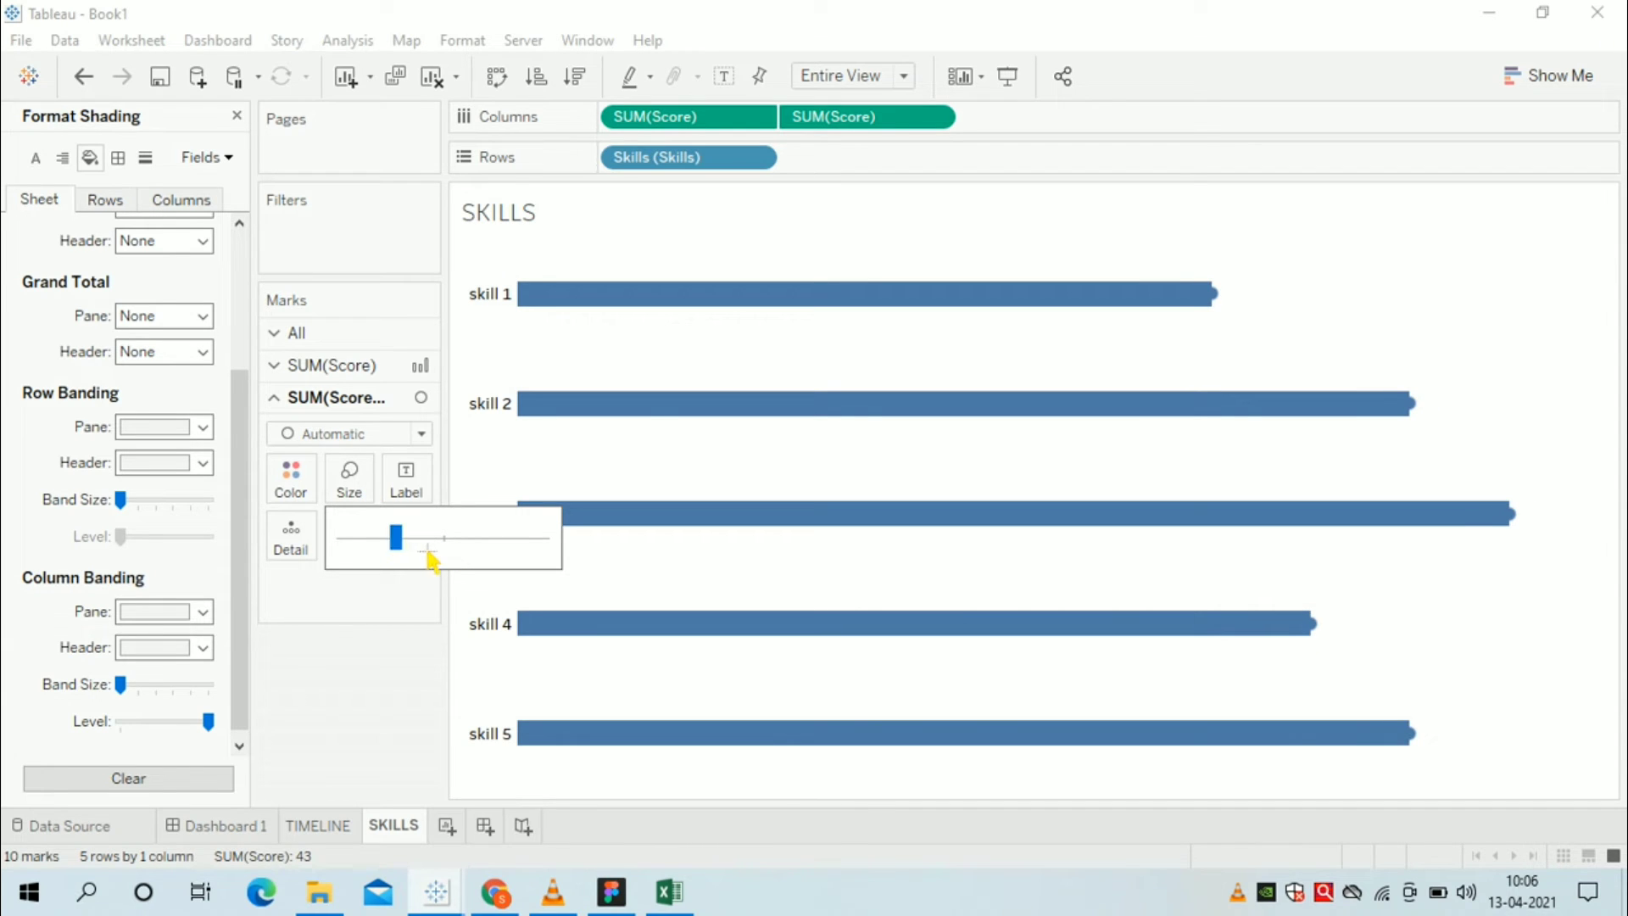
pyautogui.click(430, 540)
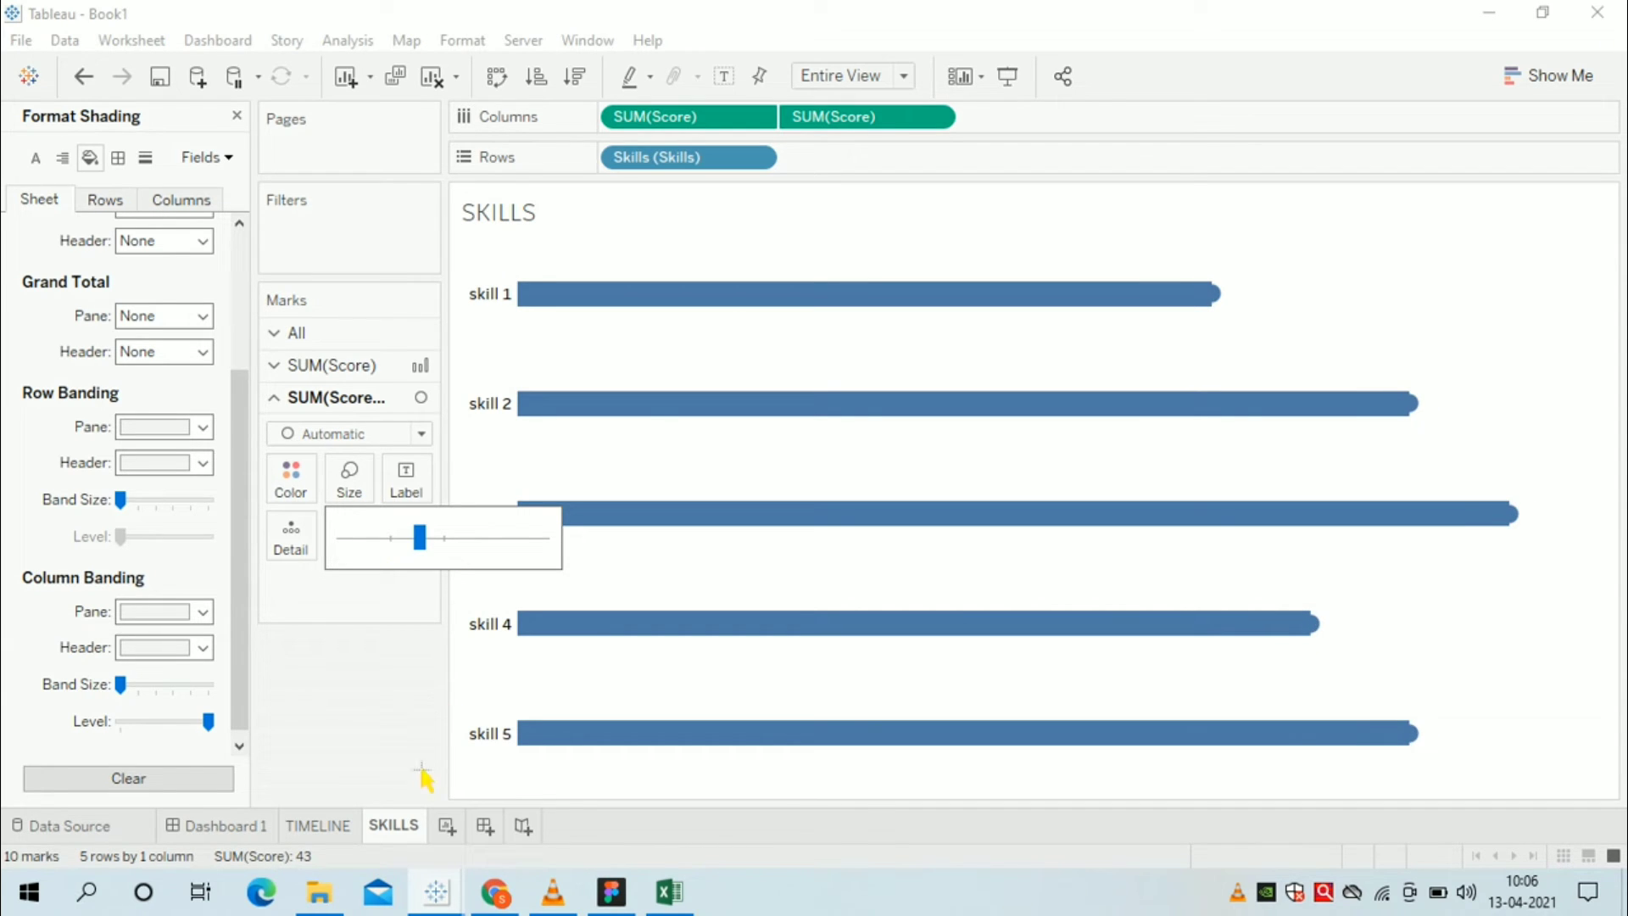
# - Enlarge the end circles slightly, thicken the Score bars a little, and check the proportions on Dashboard 1
pyautogui.click(216, 825)
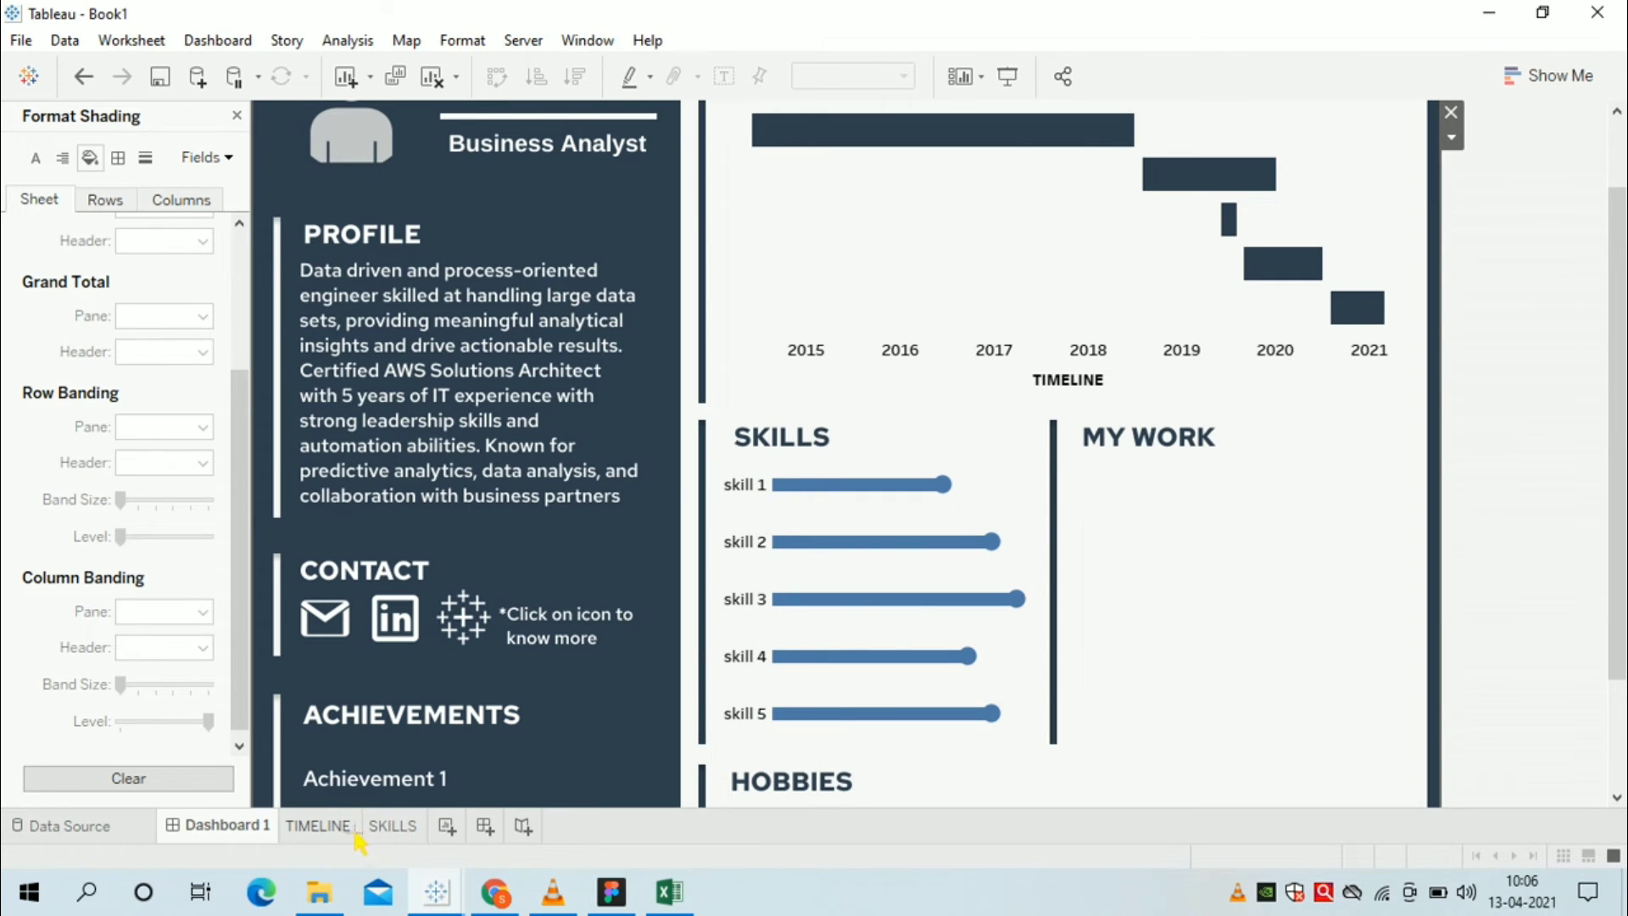
pyautogui.click(407, 827)
pyautogui.click(348, 476)
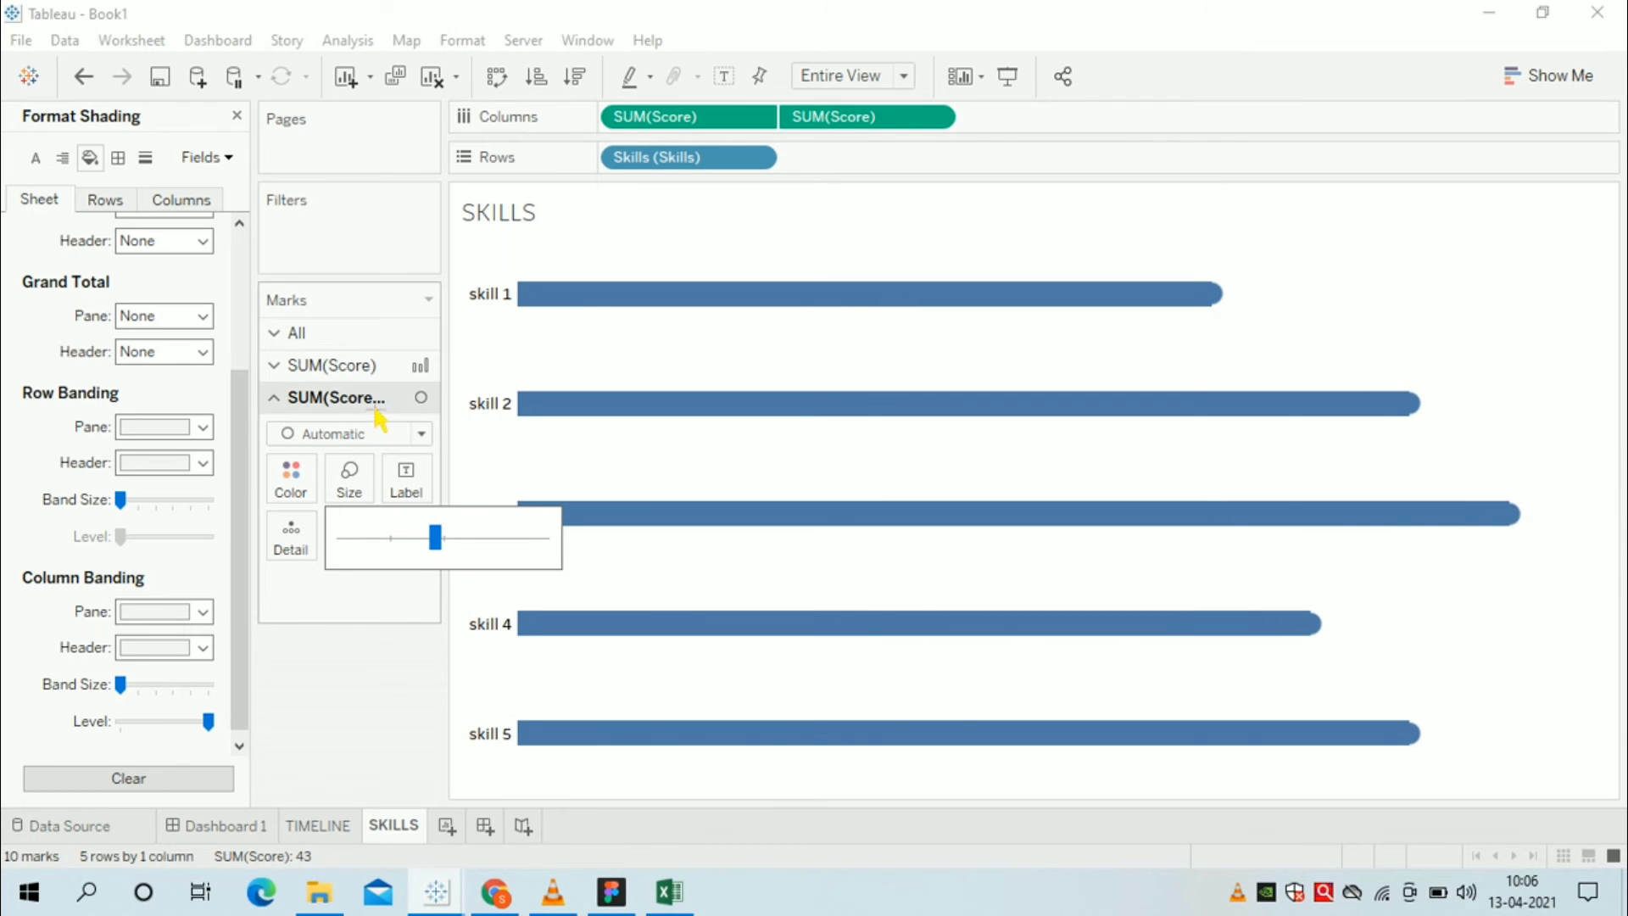
pyautogui.click(379, 365)
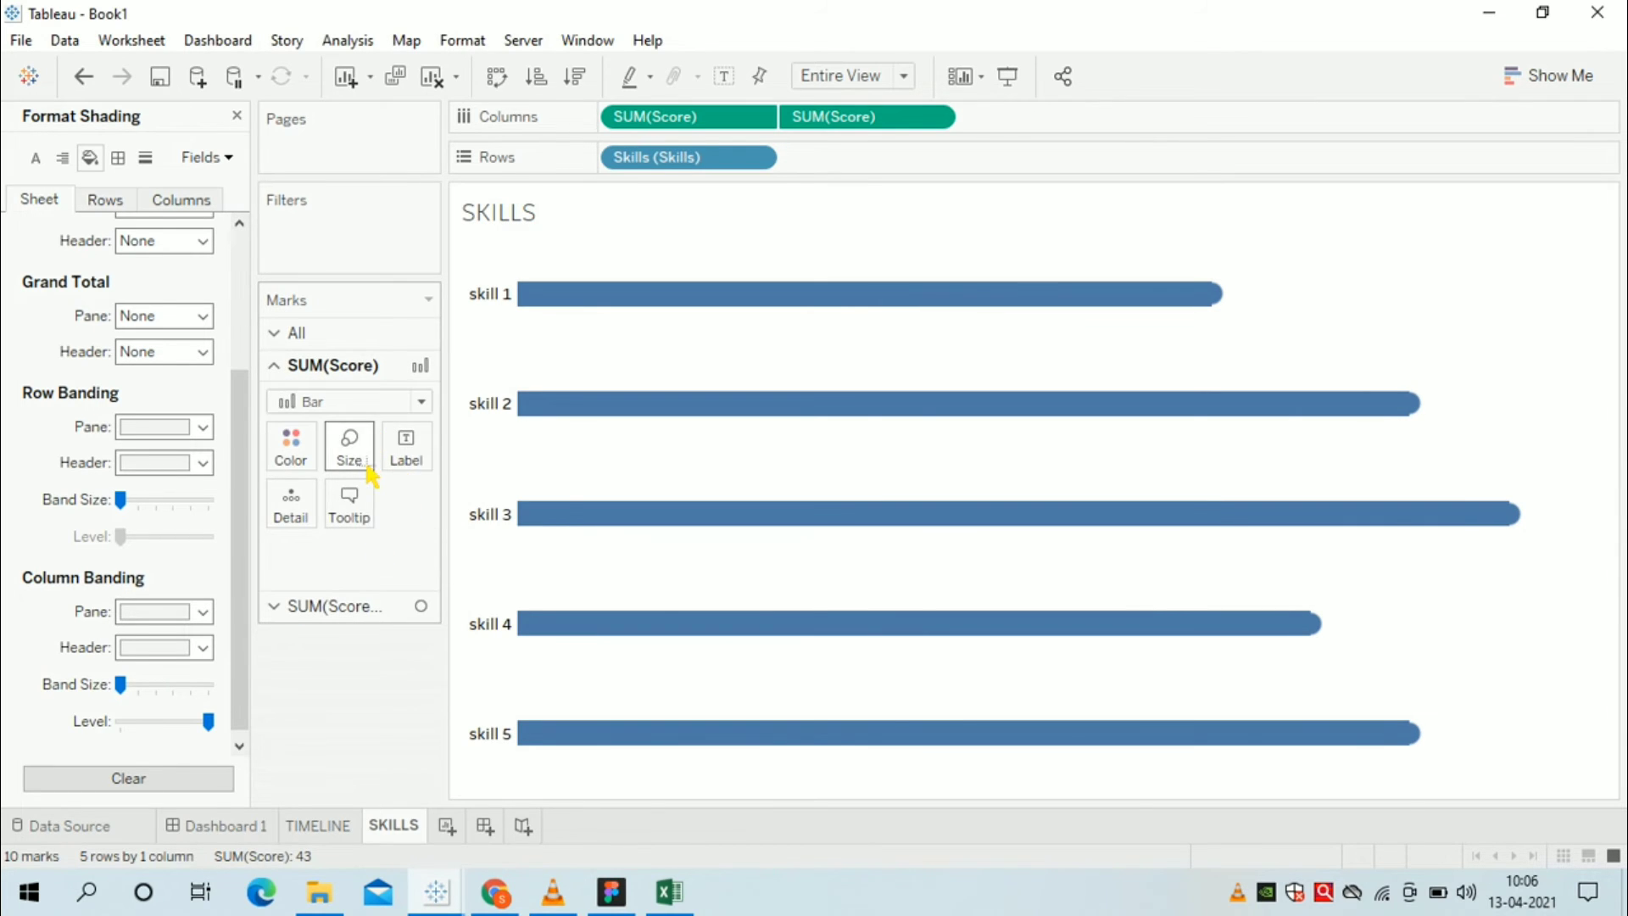
pyautogui.click(348, 445)
pyautogui.click(415, 507)
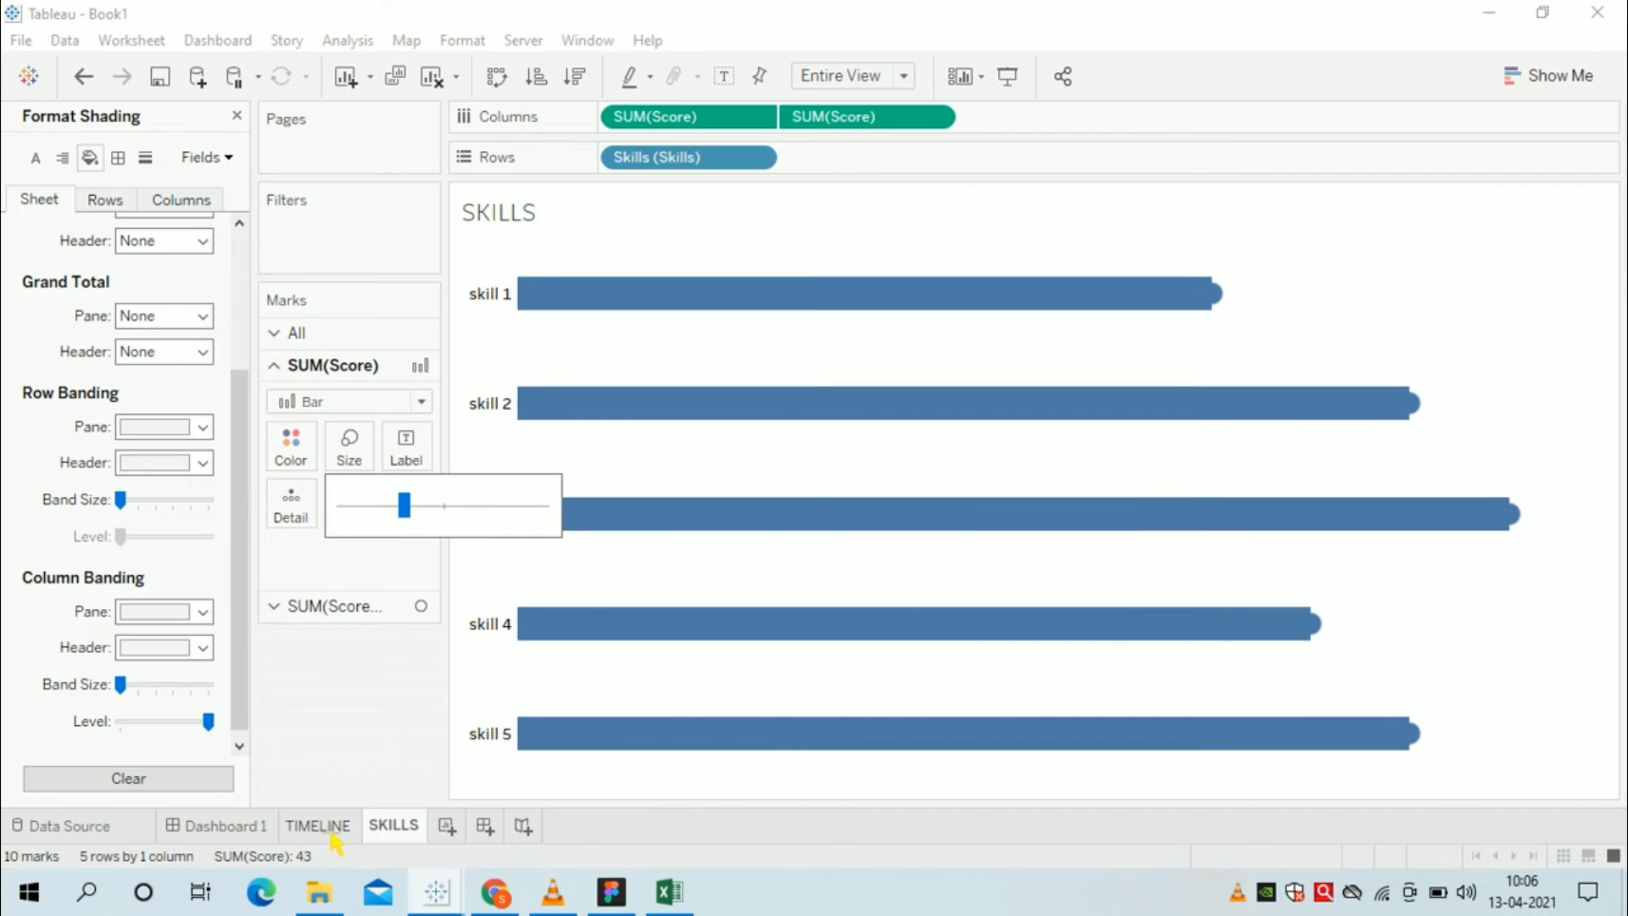
pyautogui.click(218, 825)
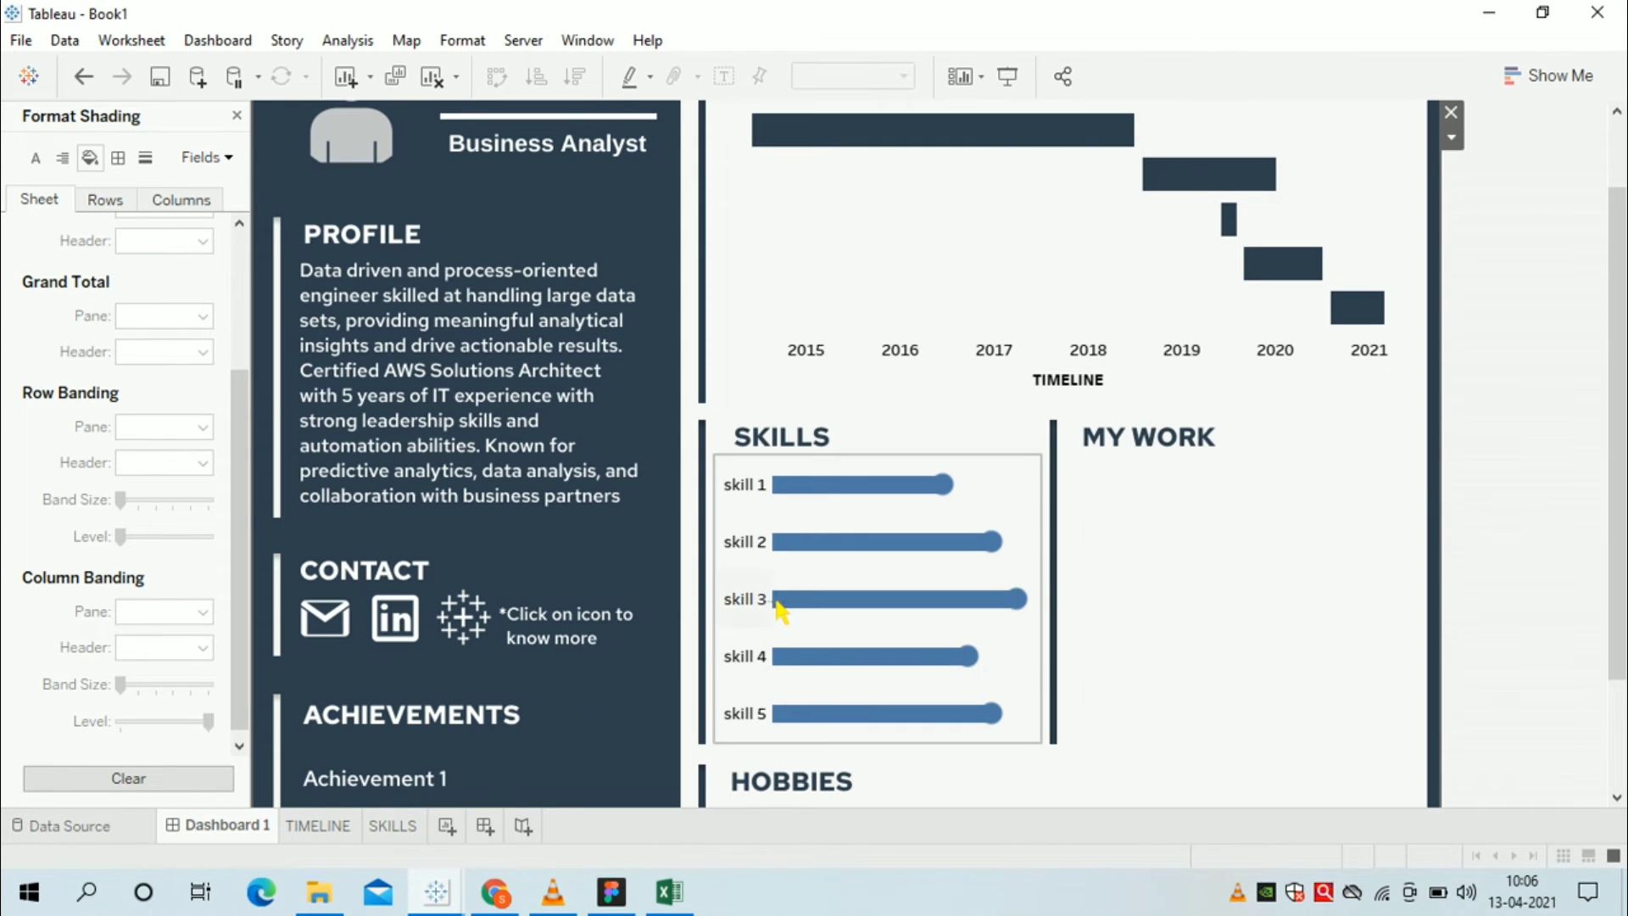
# - Widen the skill label column slightly and extend the skills chart a little toward the MY WORK section
pyautogui.click(781, 606)
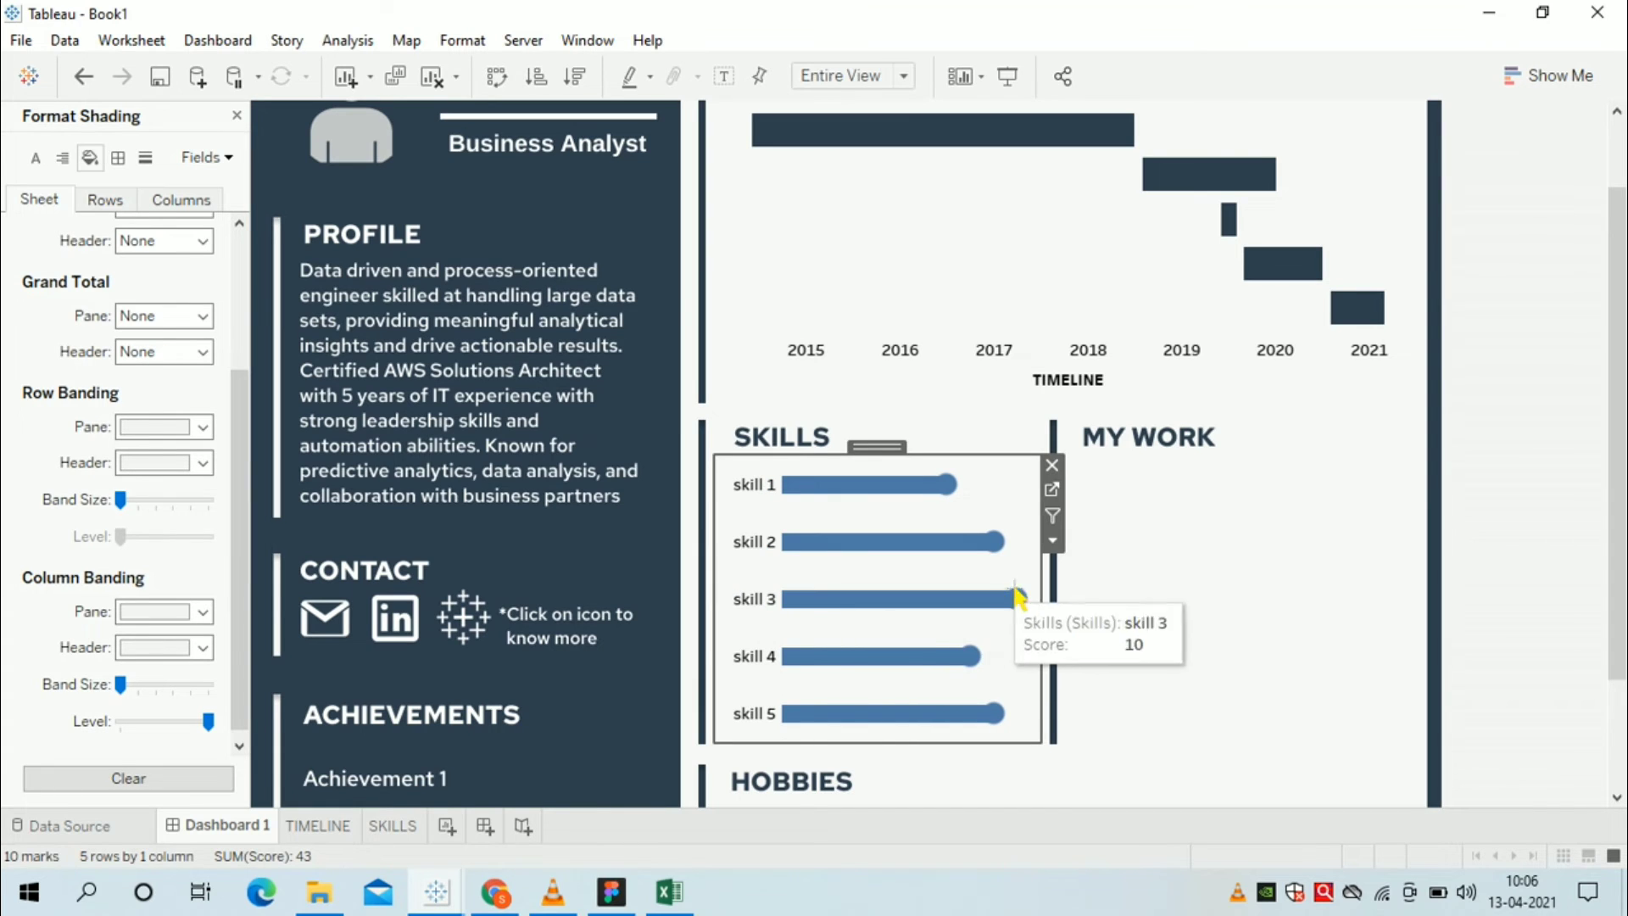
pyautogui.moveTo(1050, 580); pyautogui.dragTo(1051, 589)
pyautogui.moveTo(1050, 590); pyautogui.dragTo(1060, 607)
pyautogui.click(1211, 607)
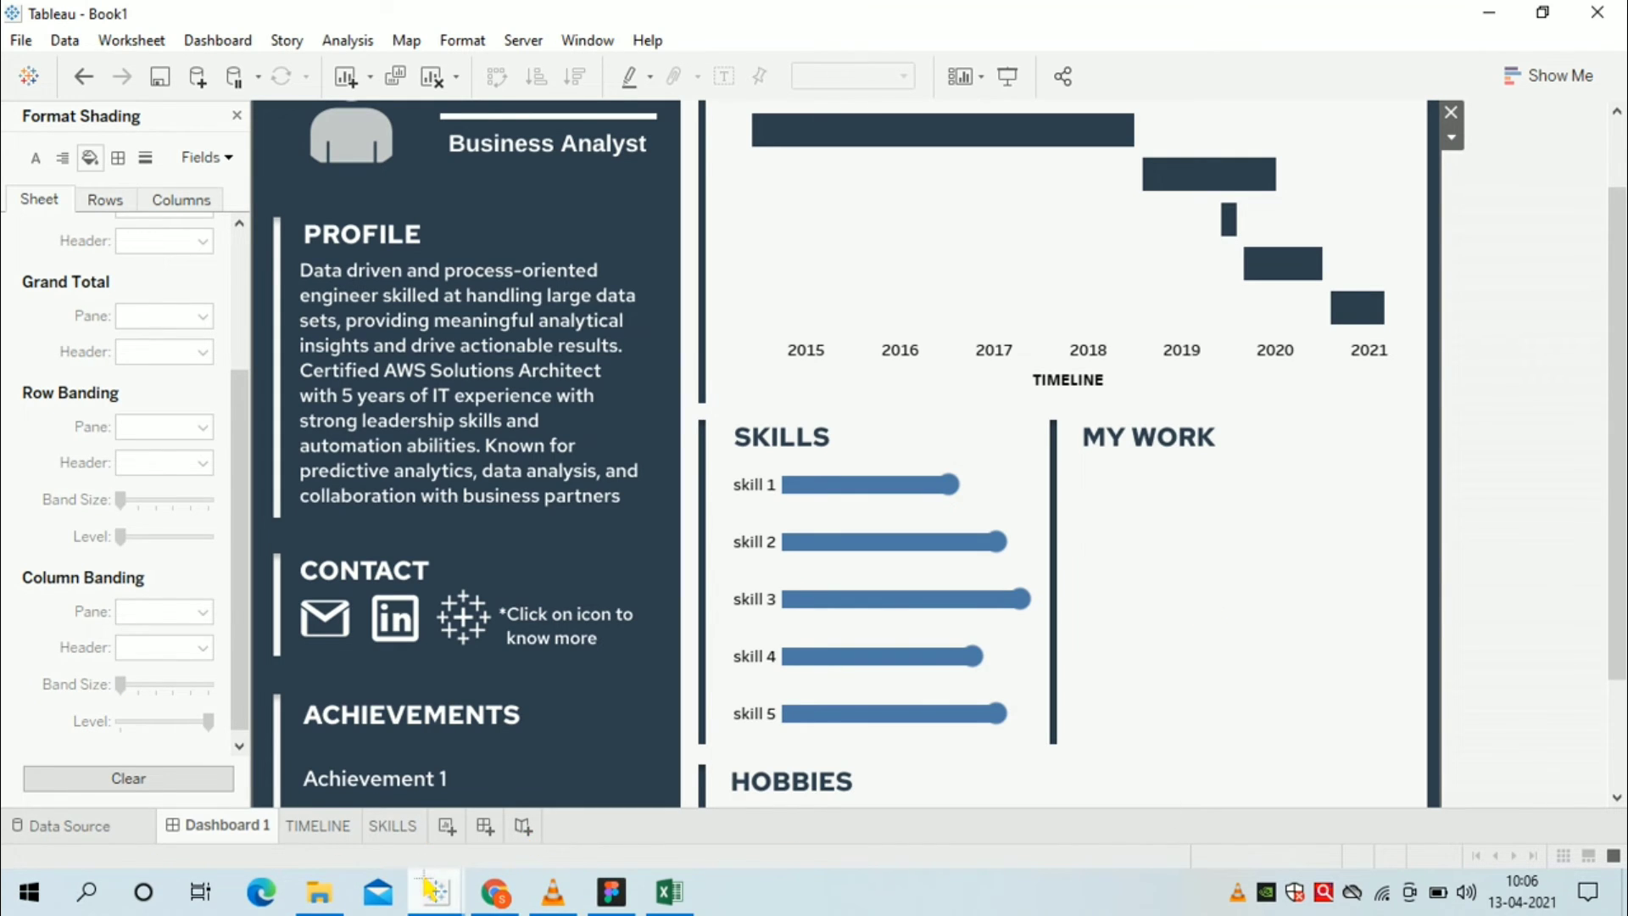
# - Color the Score bars on the SKILLS sheet dark navy at 100% opacity
pyautogui.click(393, 827)
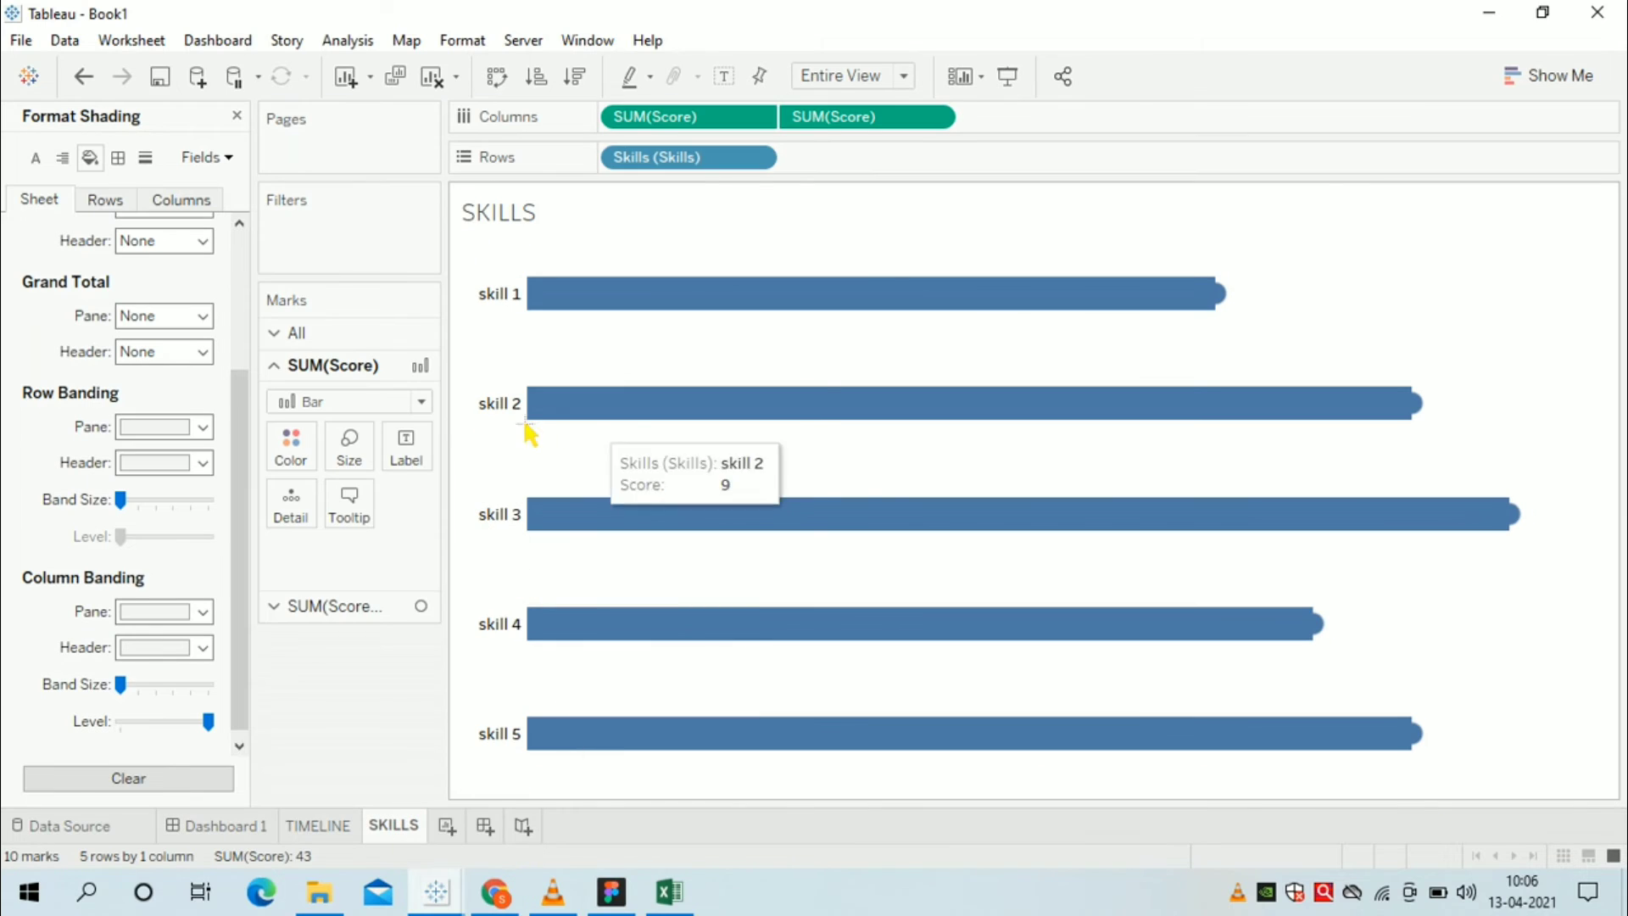
pyautogui.click(299, 465)
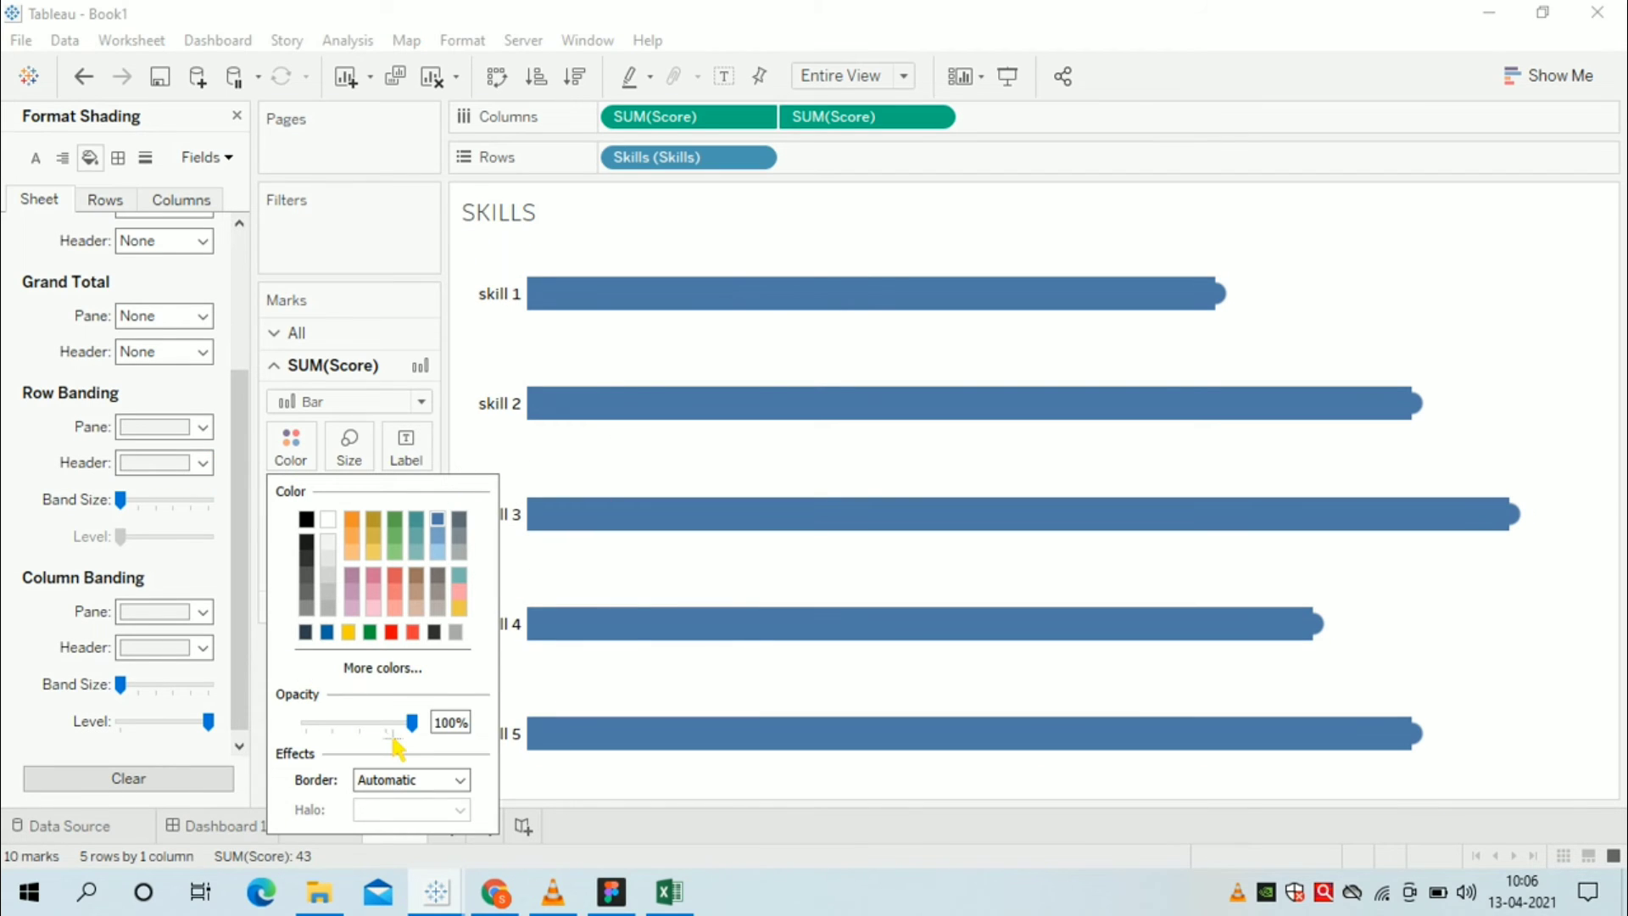
pyautogui.click(307, 634)
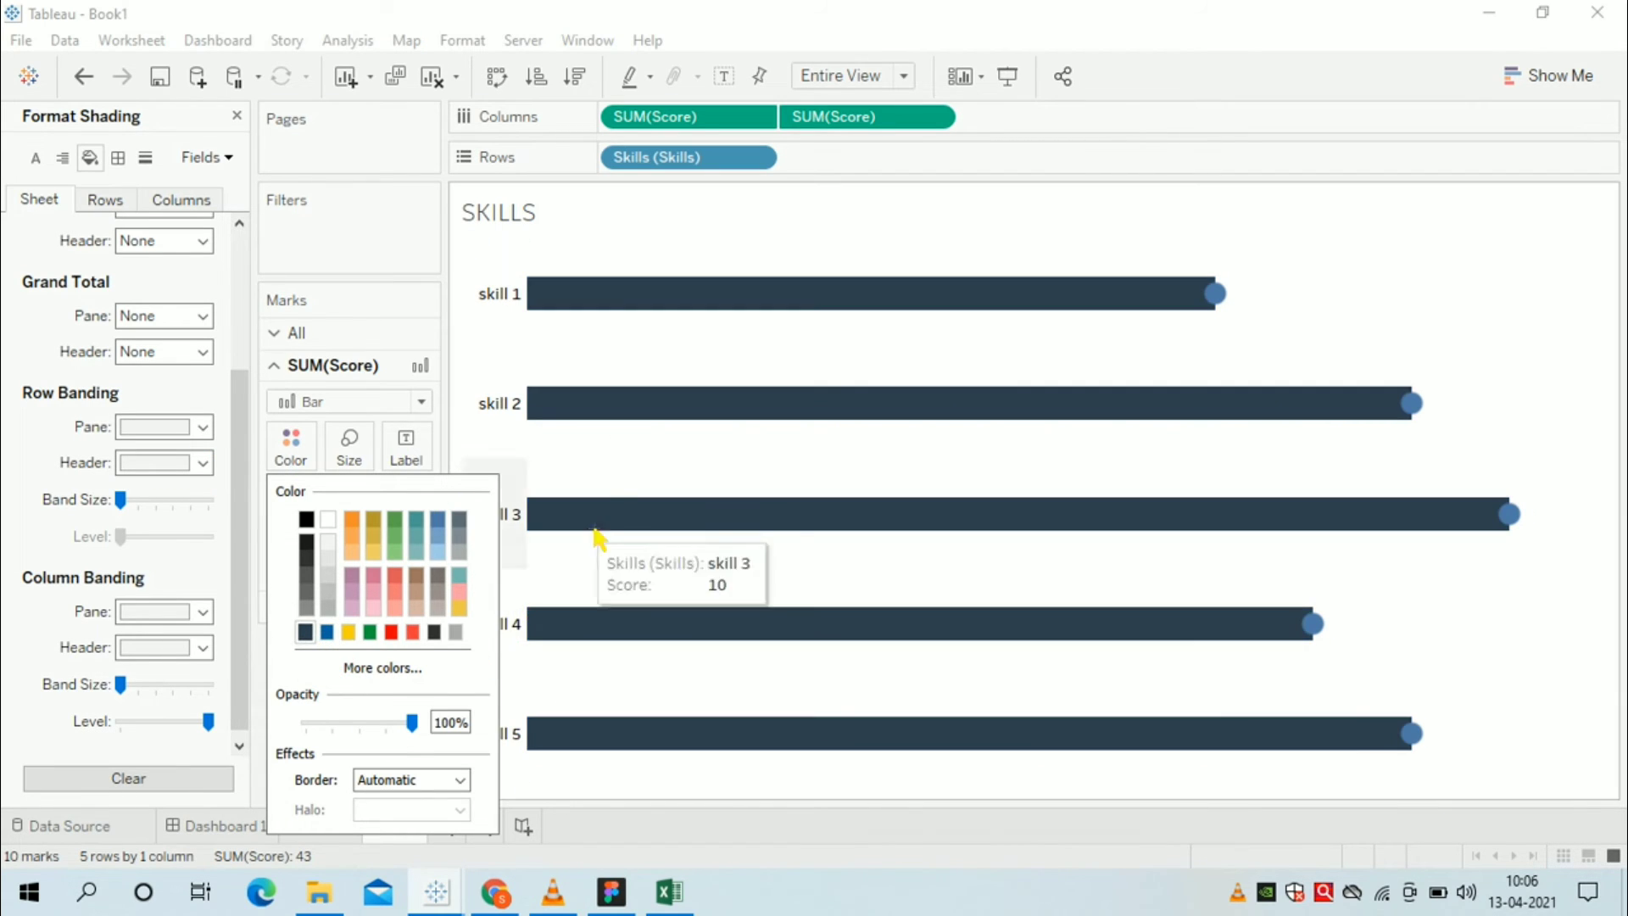
pyautogui.click(625, 504)
pyautogui.click(625, 501)
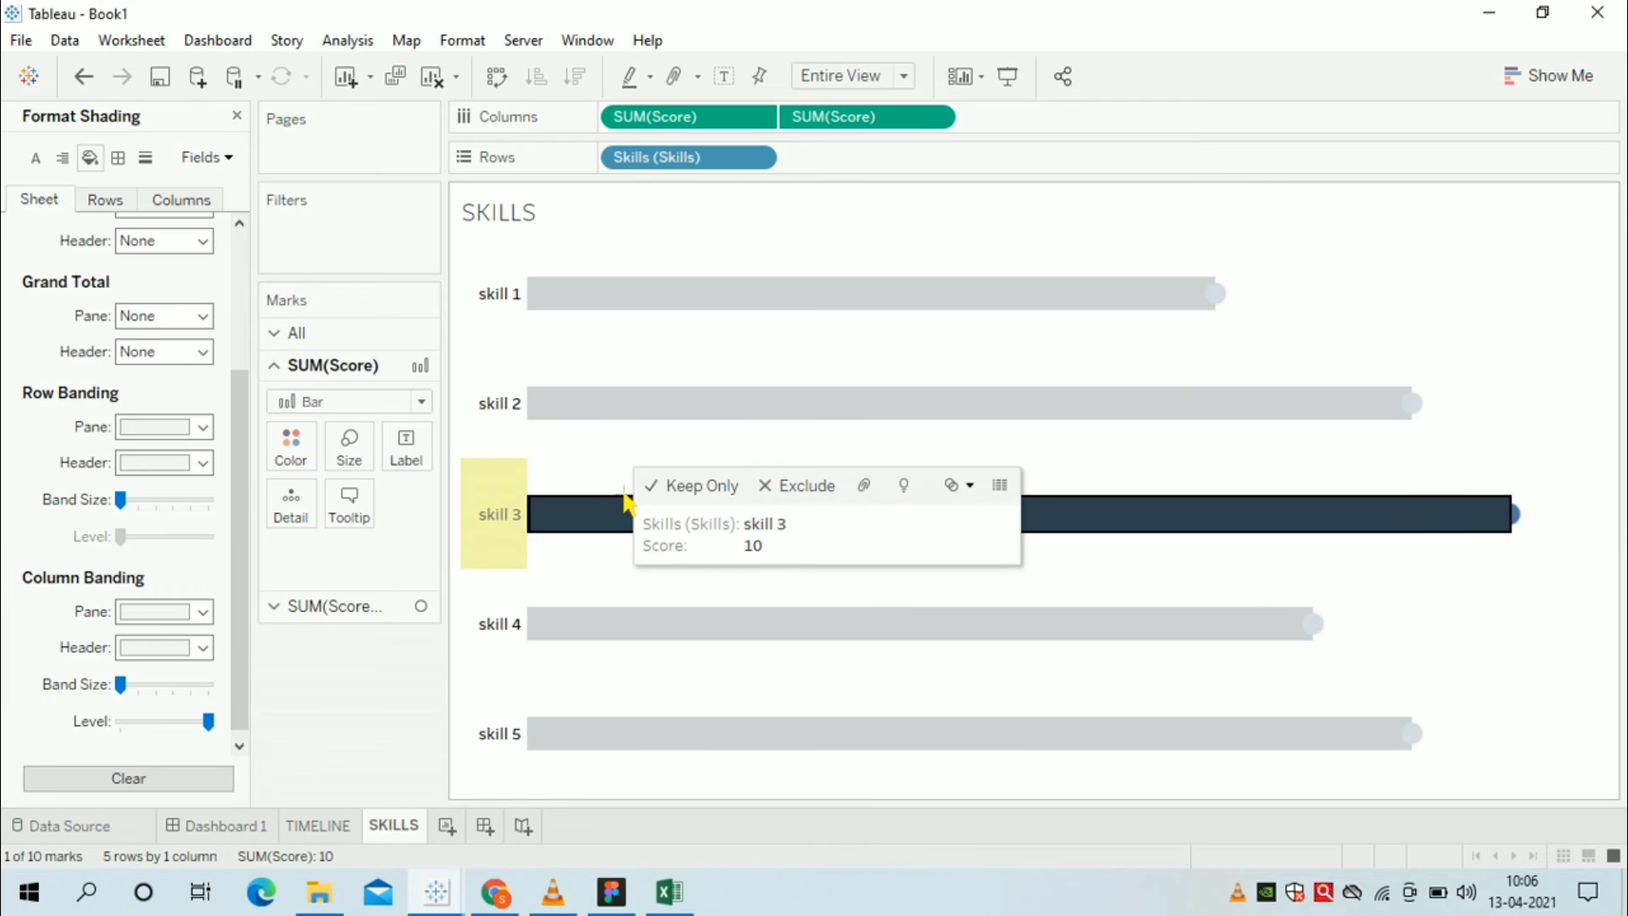
pyautogui.click(772, 454)
pyautogui.press('Escape')
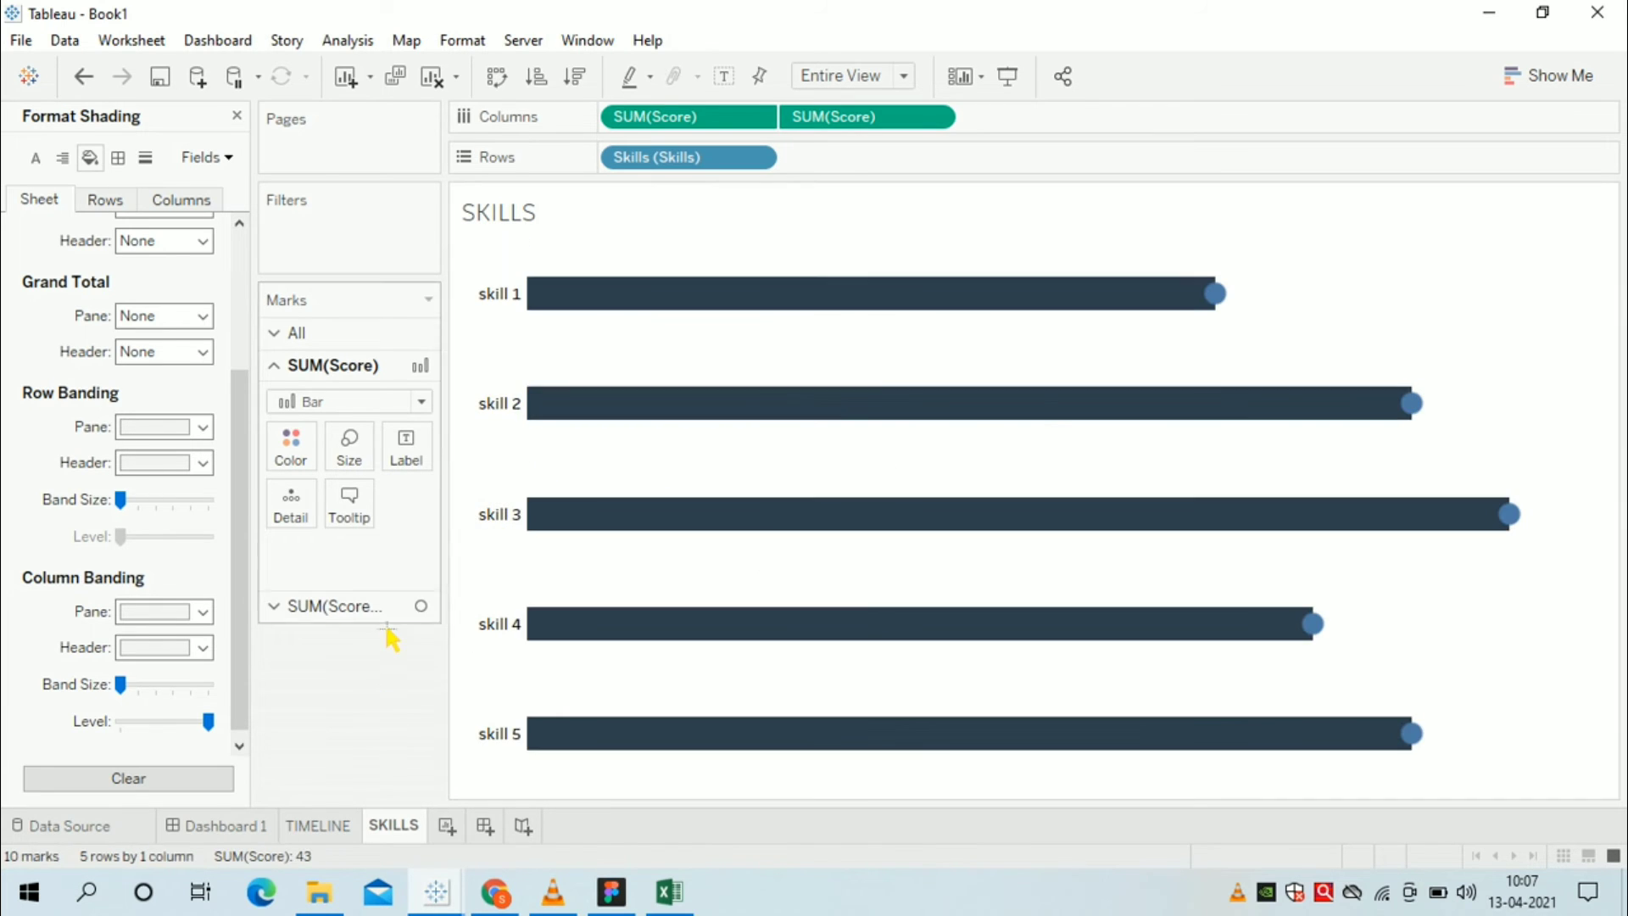
# - Apply the dark navy color to all marks, including the end circles, and check the chart on Dashboard 1
pyautogui.click(296, 343)
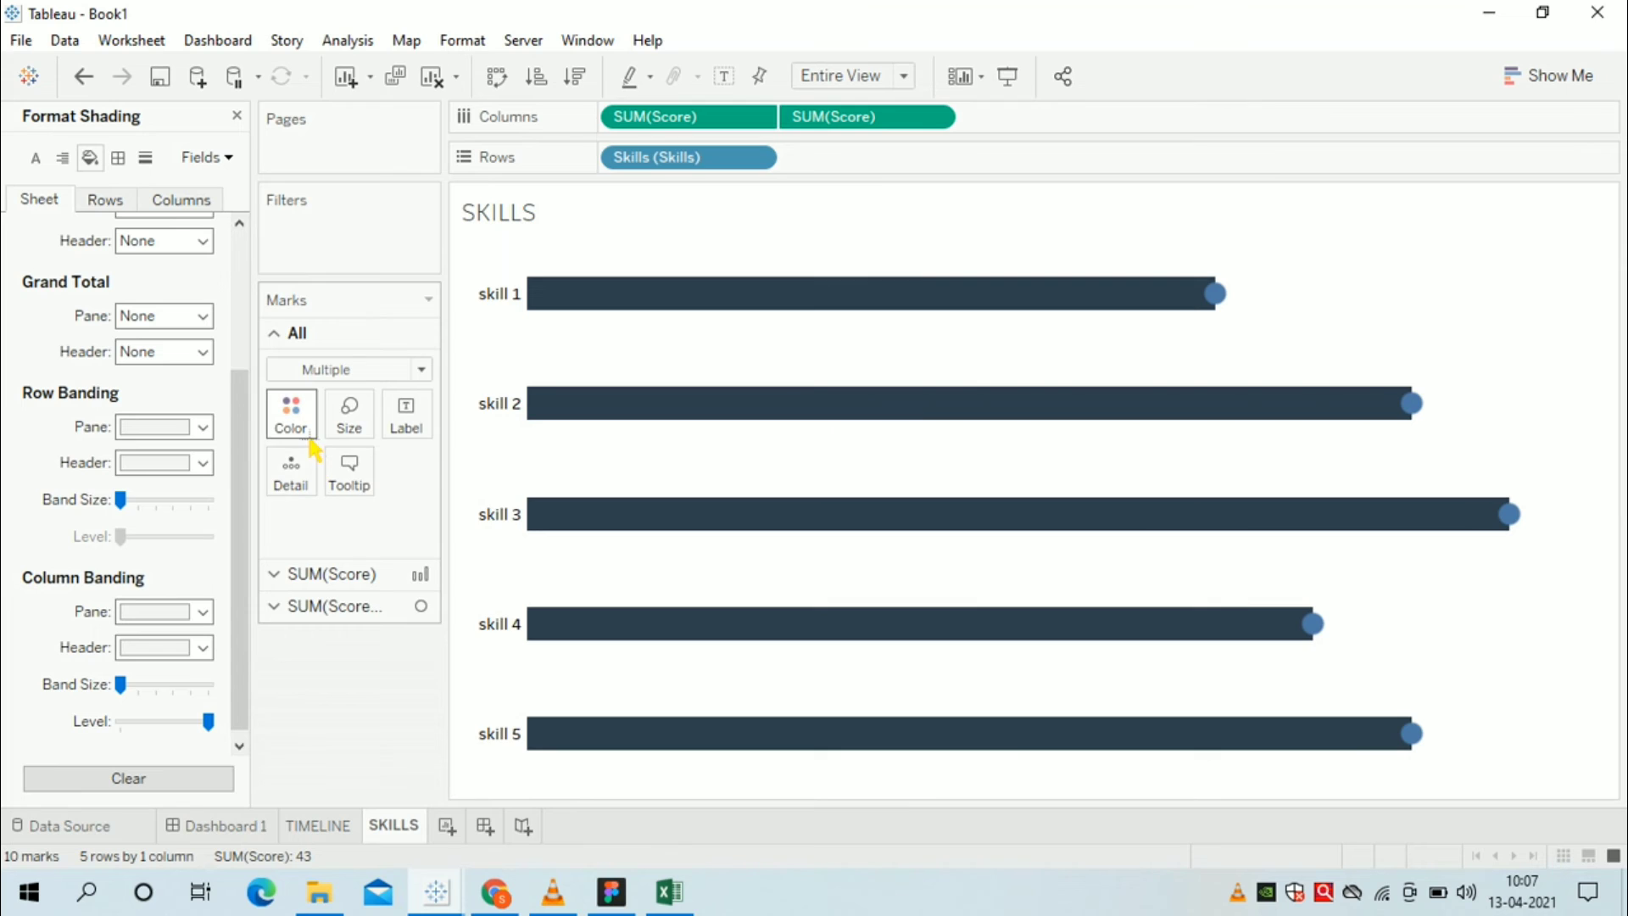
pyautogui.click(301, 416)
pyautogui.click(307, 601)
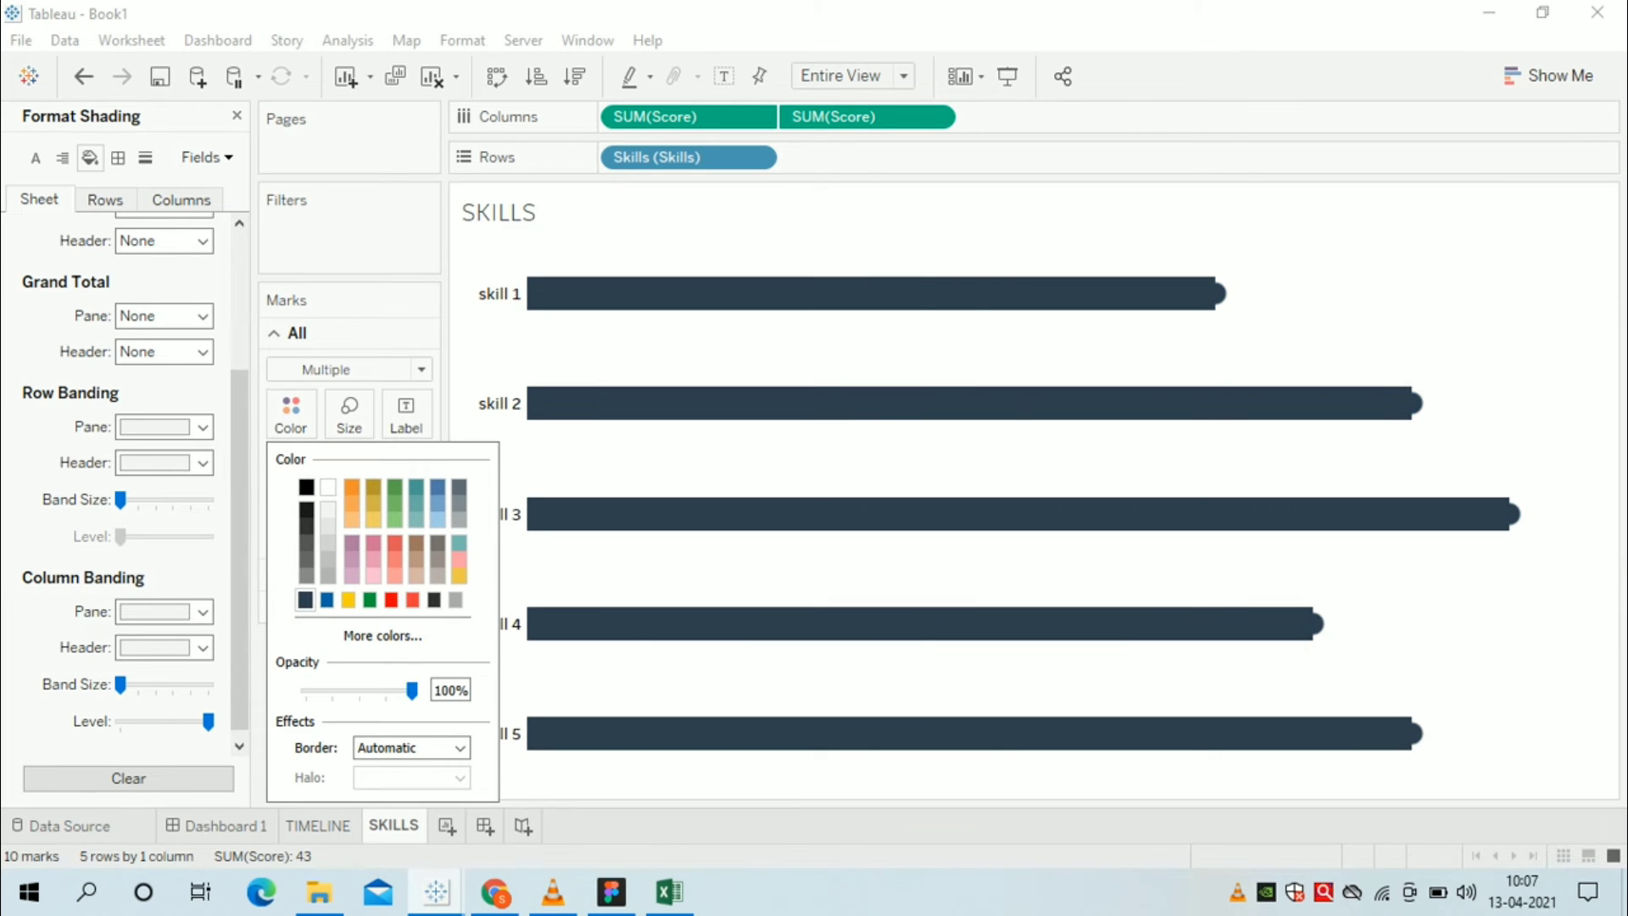
pyautogui.click(1577, 598)
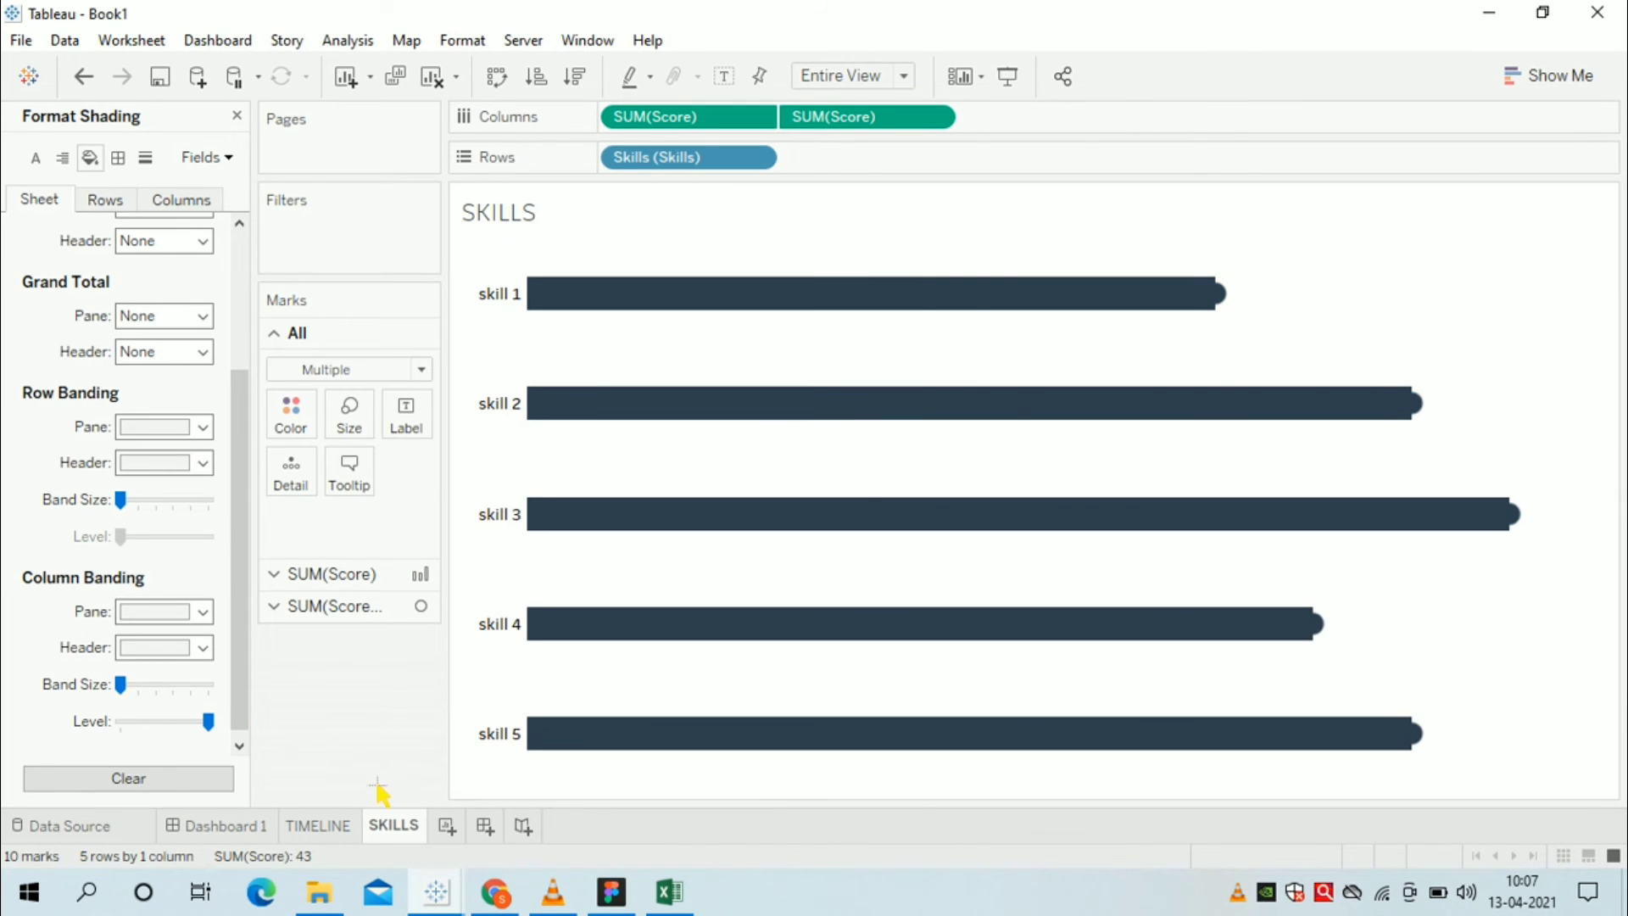
pyautogui.click(233, 827)
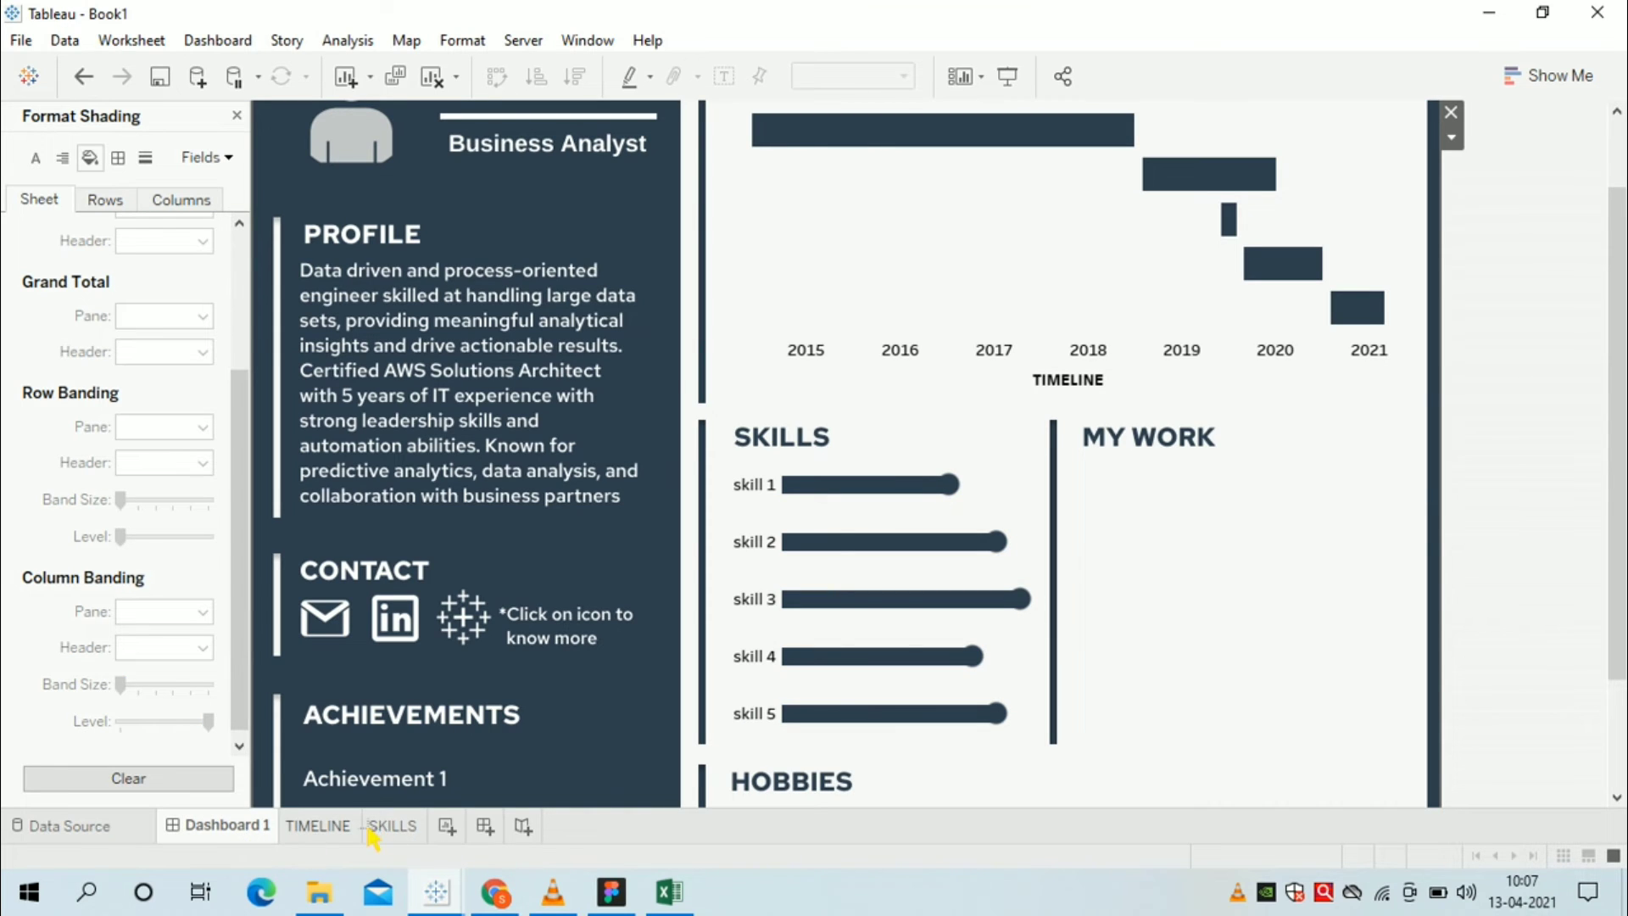
pyautogui.click(393, 827)
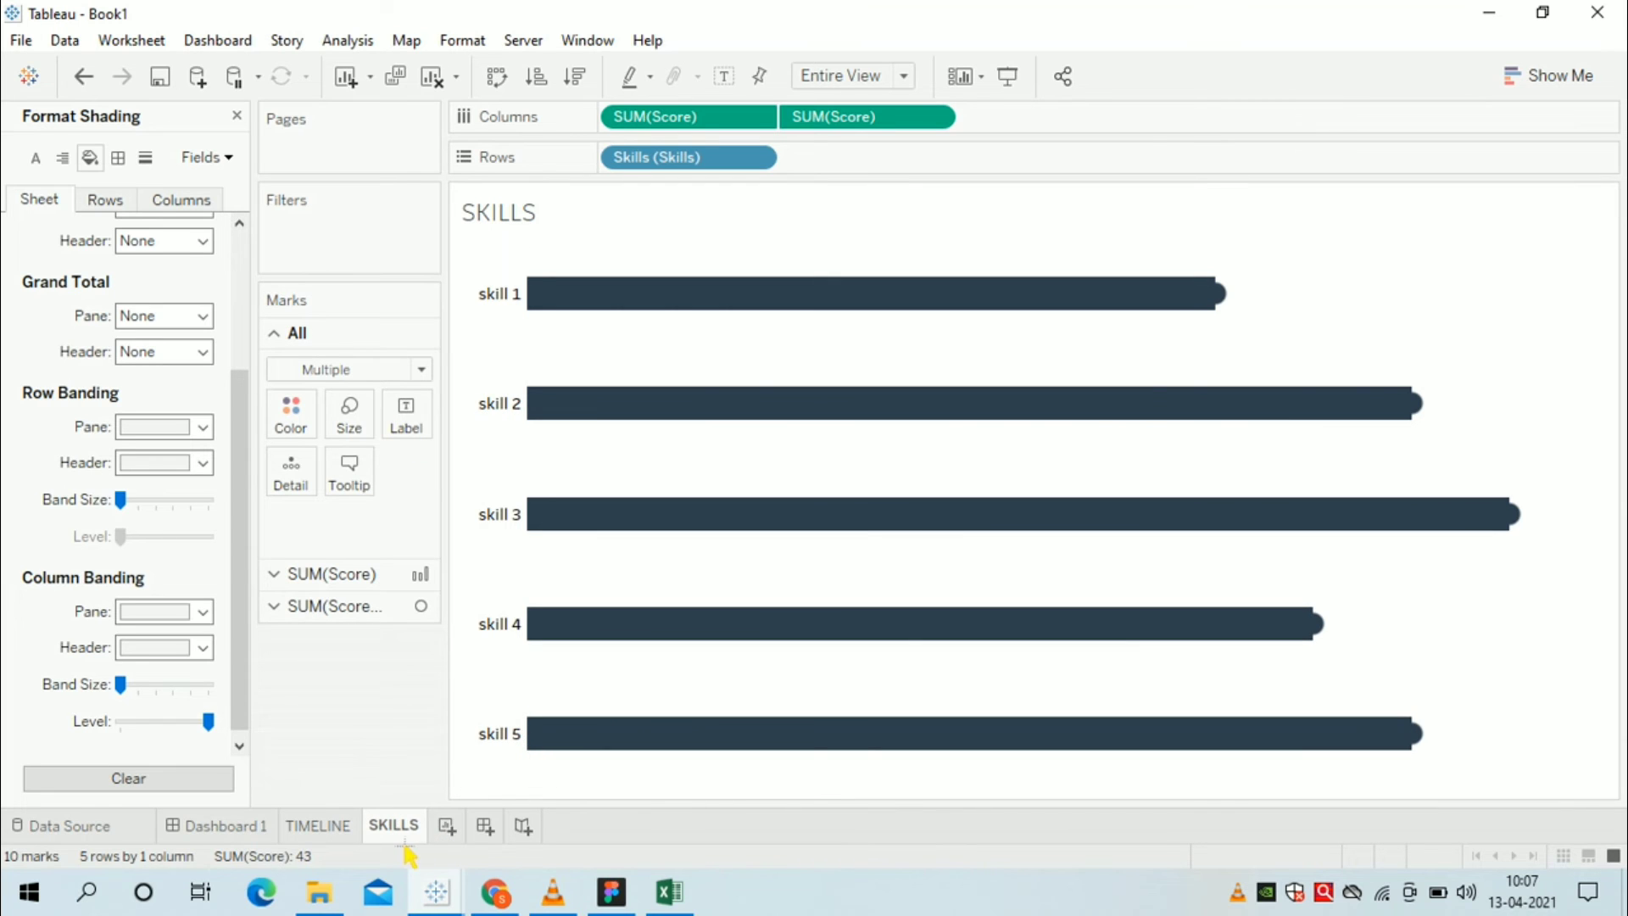
# - Check the TIMELINE and SKILLS sheets, and review how the two charts look together on Dashboard 1
pyautogui.click(321, 830)
pyautogui.click(401, 824)
pyautogui.click(231, 828)
pyautogui.scroll(-1, 719, 600)
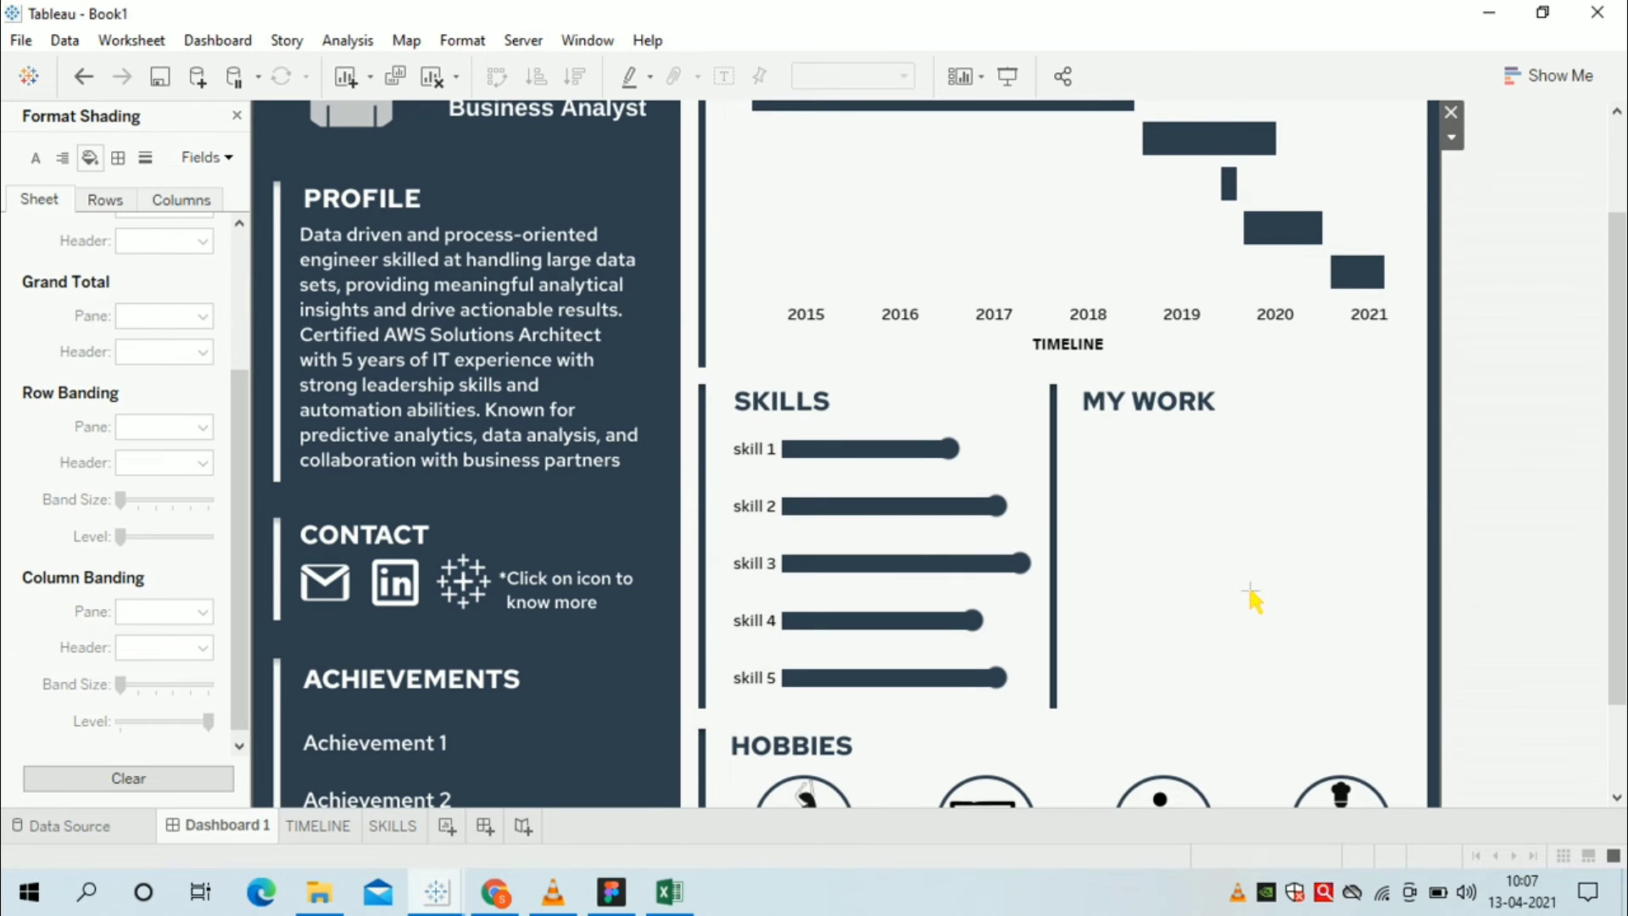
pyautogui.scroll(2, 1243, 554)
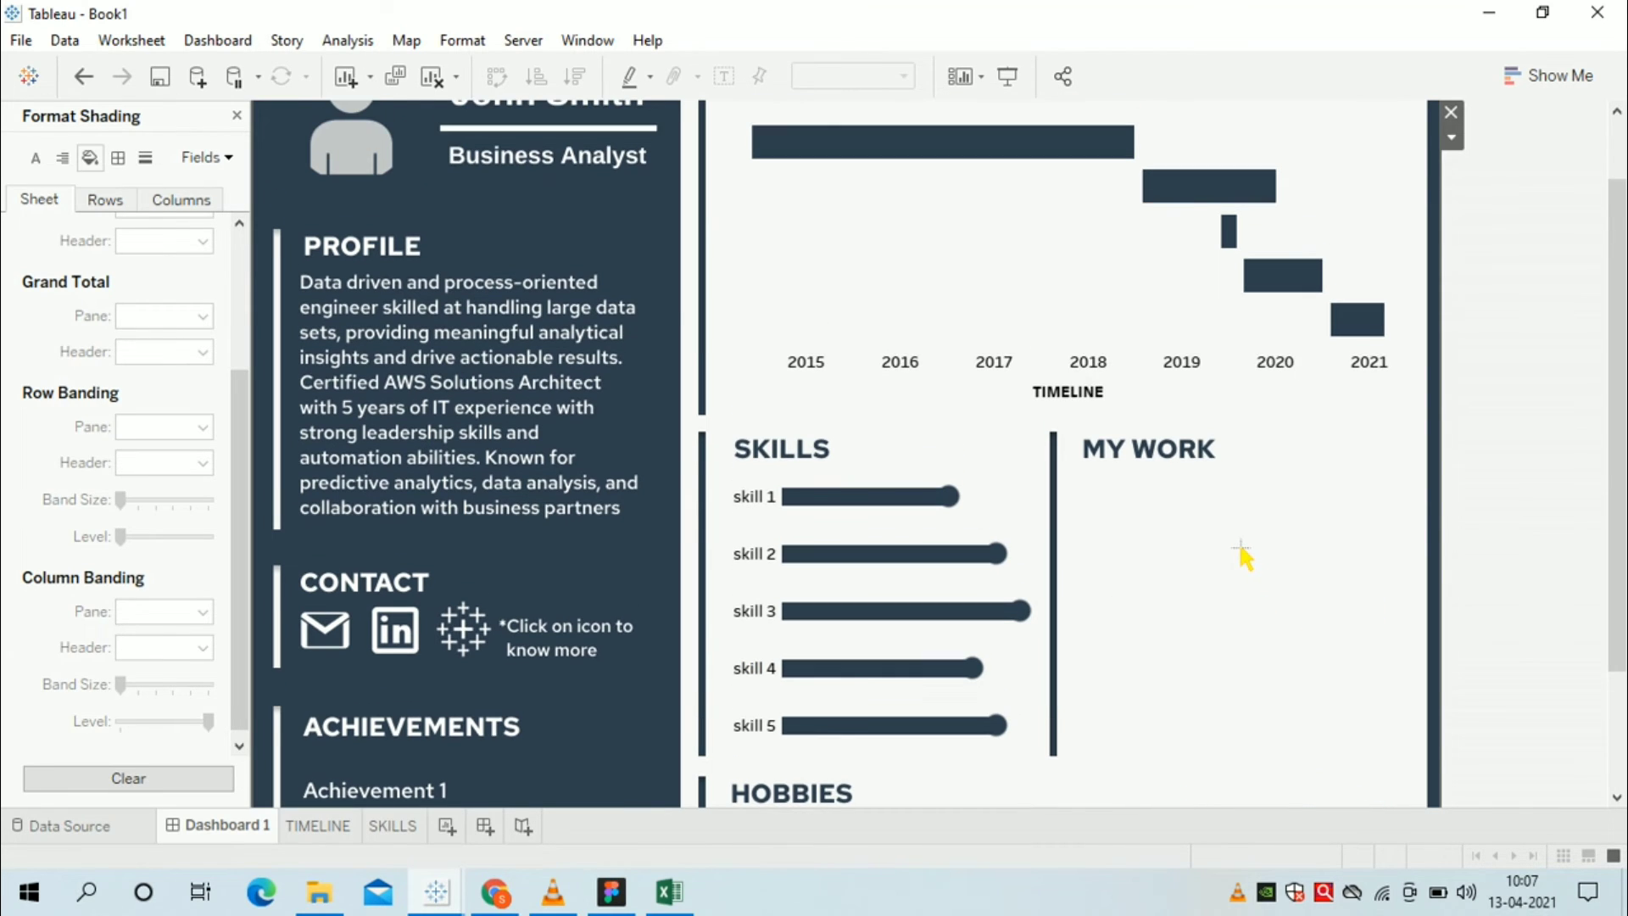
pyautogui.moveTo(972, 650)
pyautogui.scroll(-2, 1170, 625)
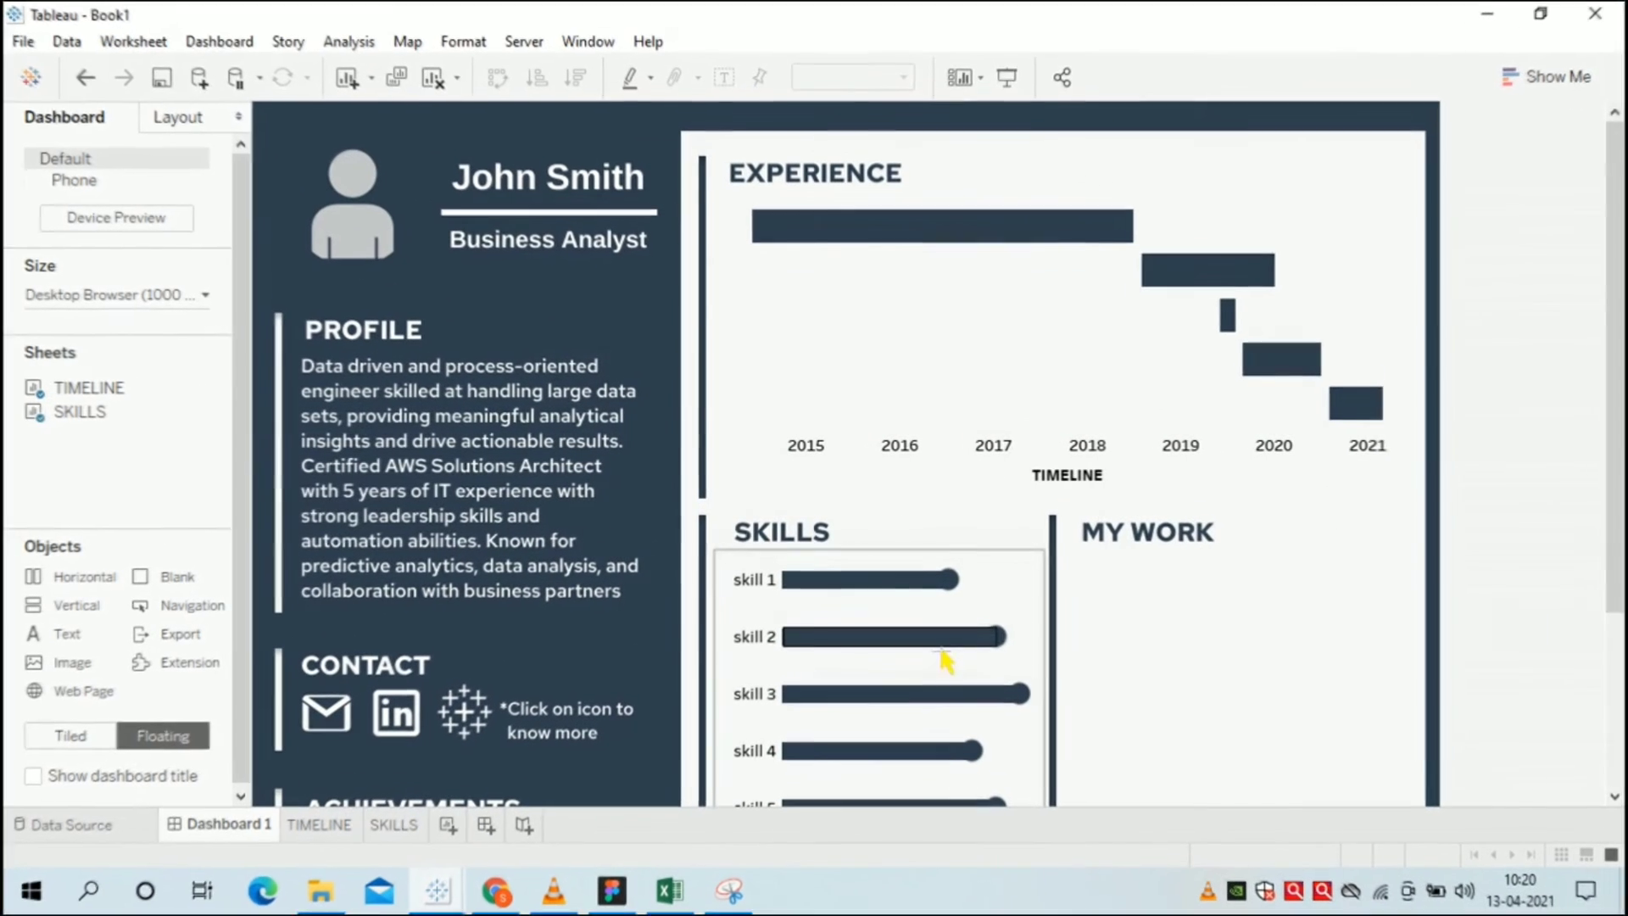
# - Preview Dashboard 1 in presentation mode down to the HOBBIES section, and return to the editing view
pyautogui.click(1029, 76)
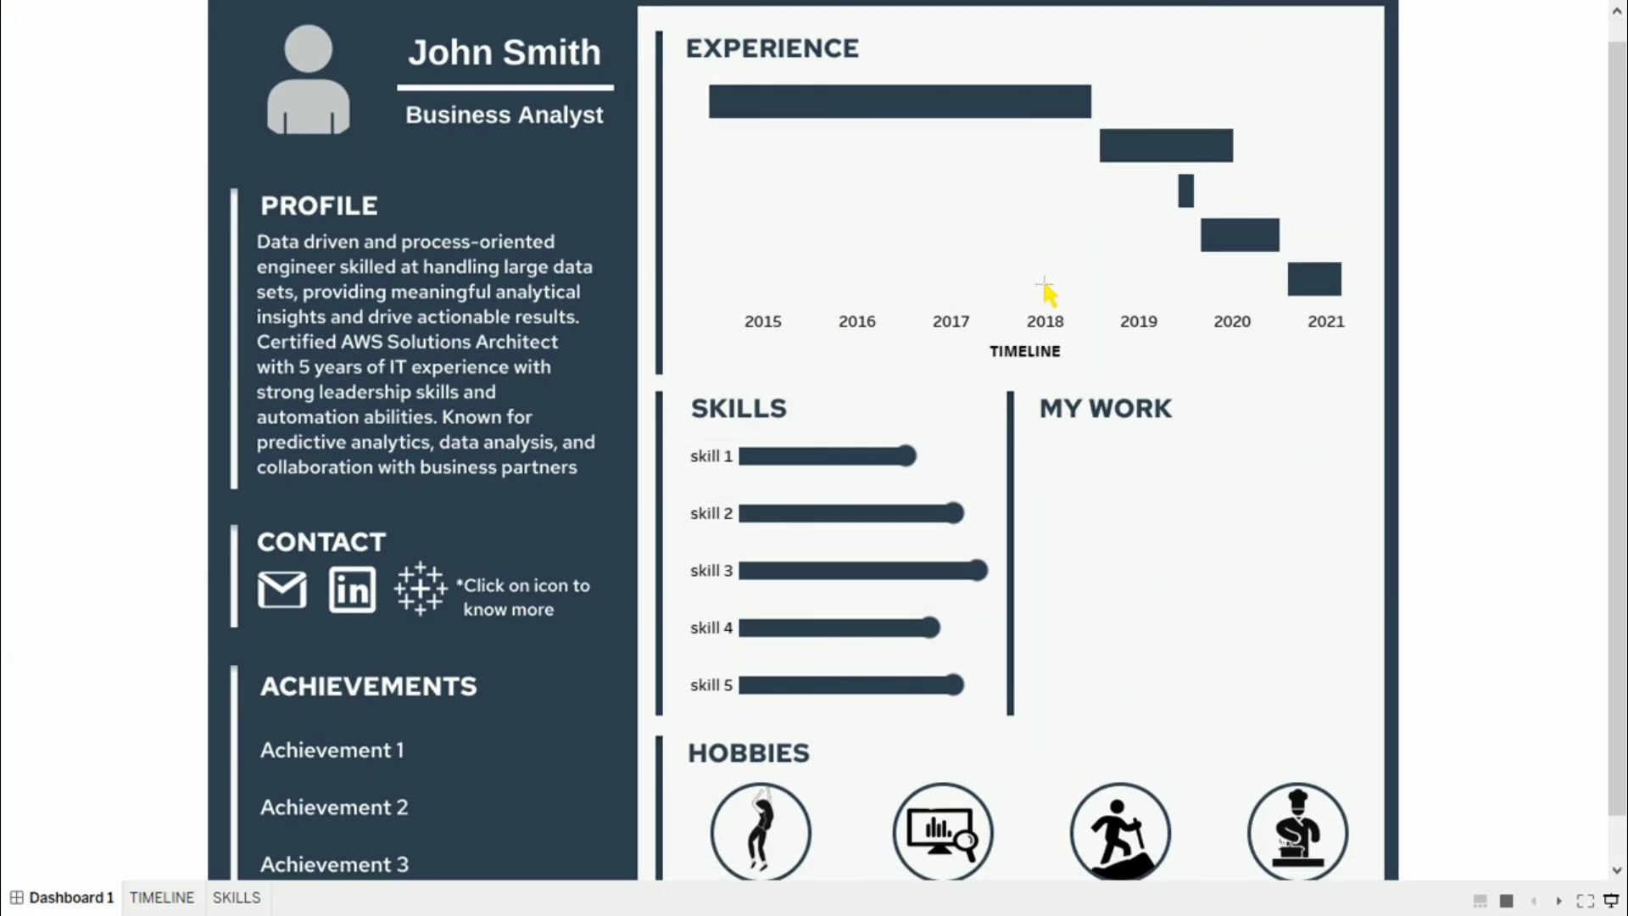
pyautogui.scroll(-2, 1596, 352)
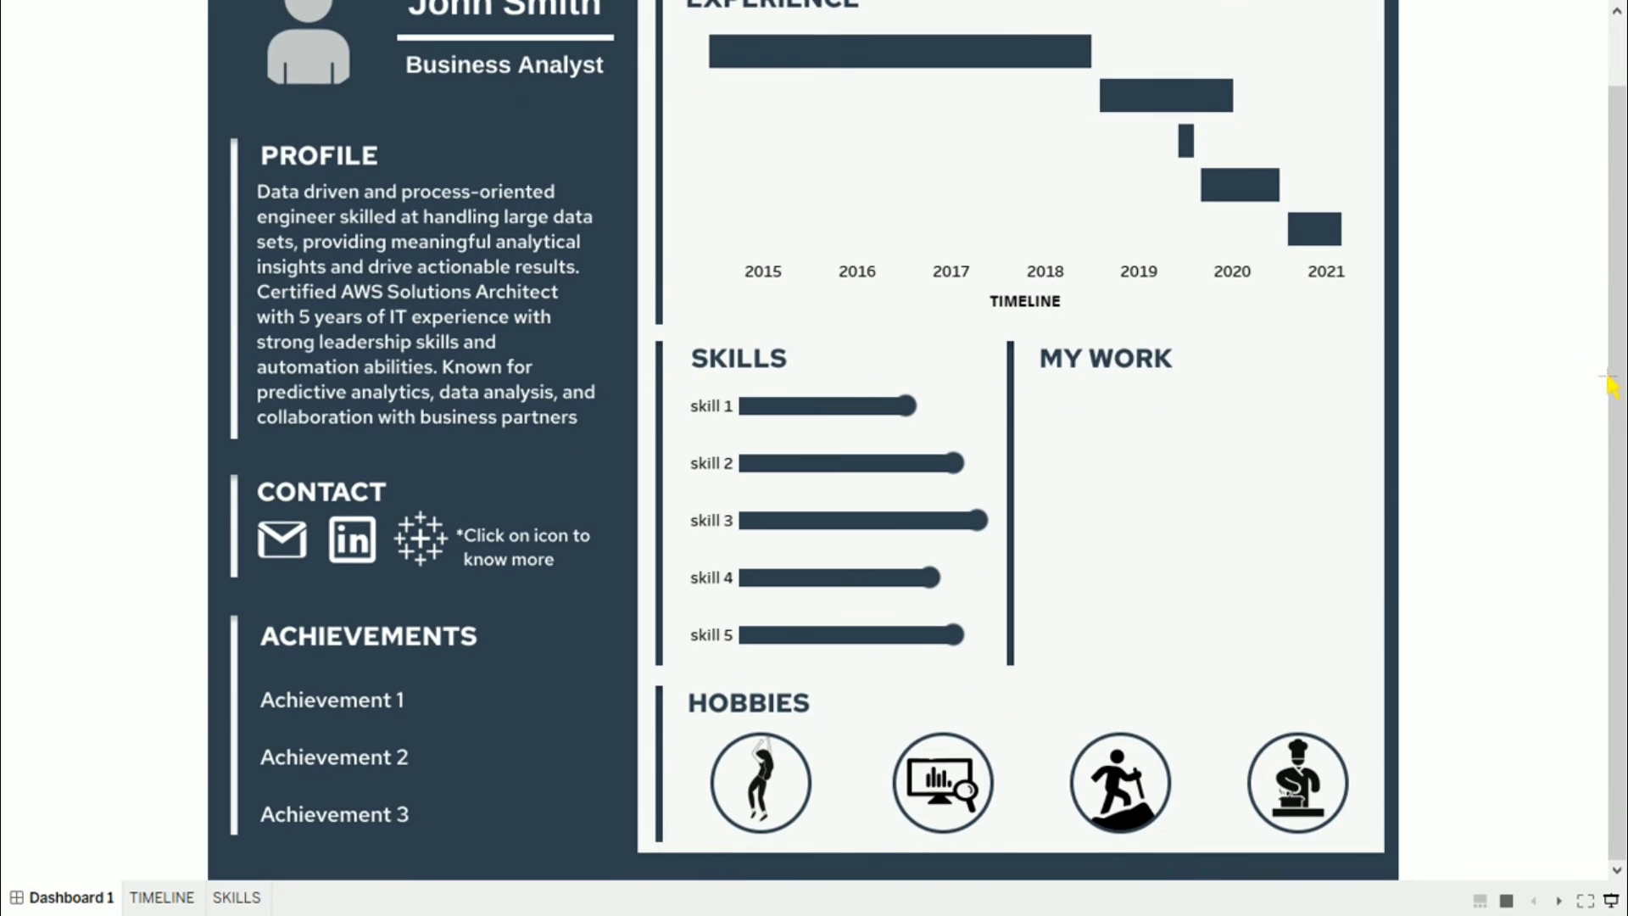
pyautogui.click(1612, 900)
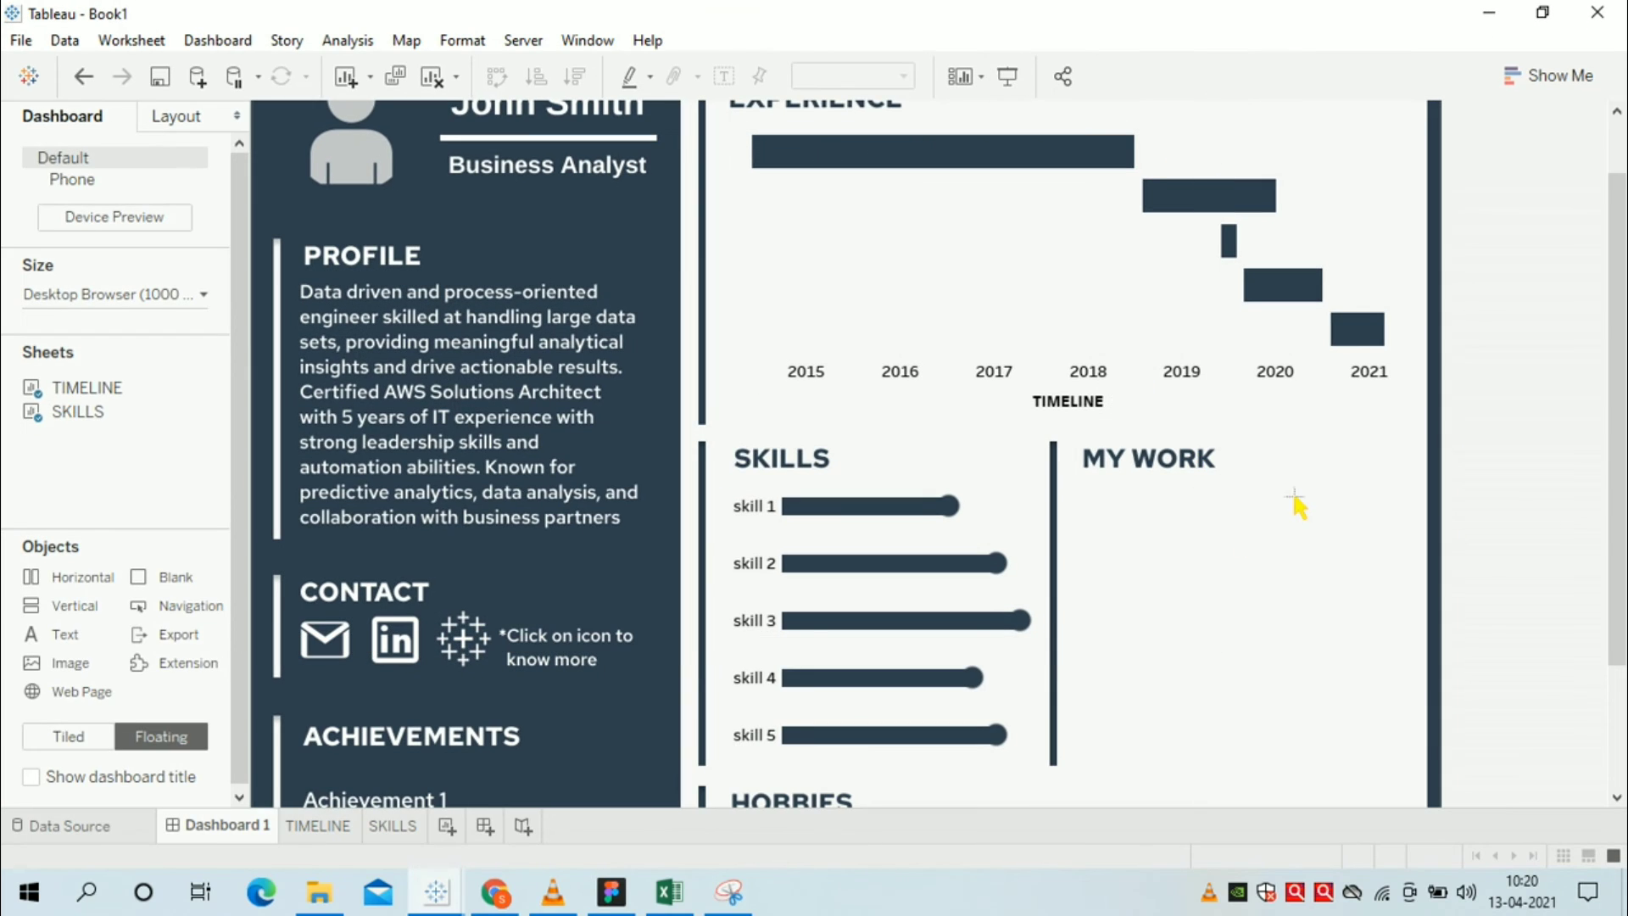
pyautogui.scroll(-1, 1422, 506)
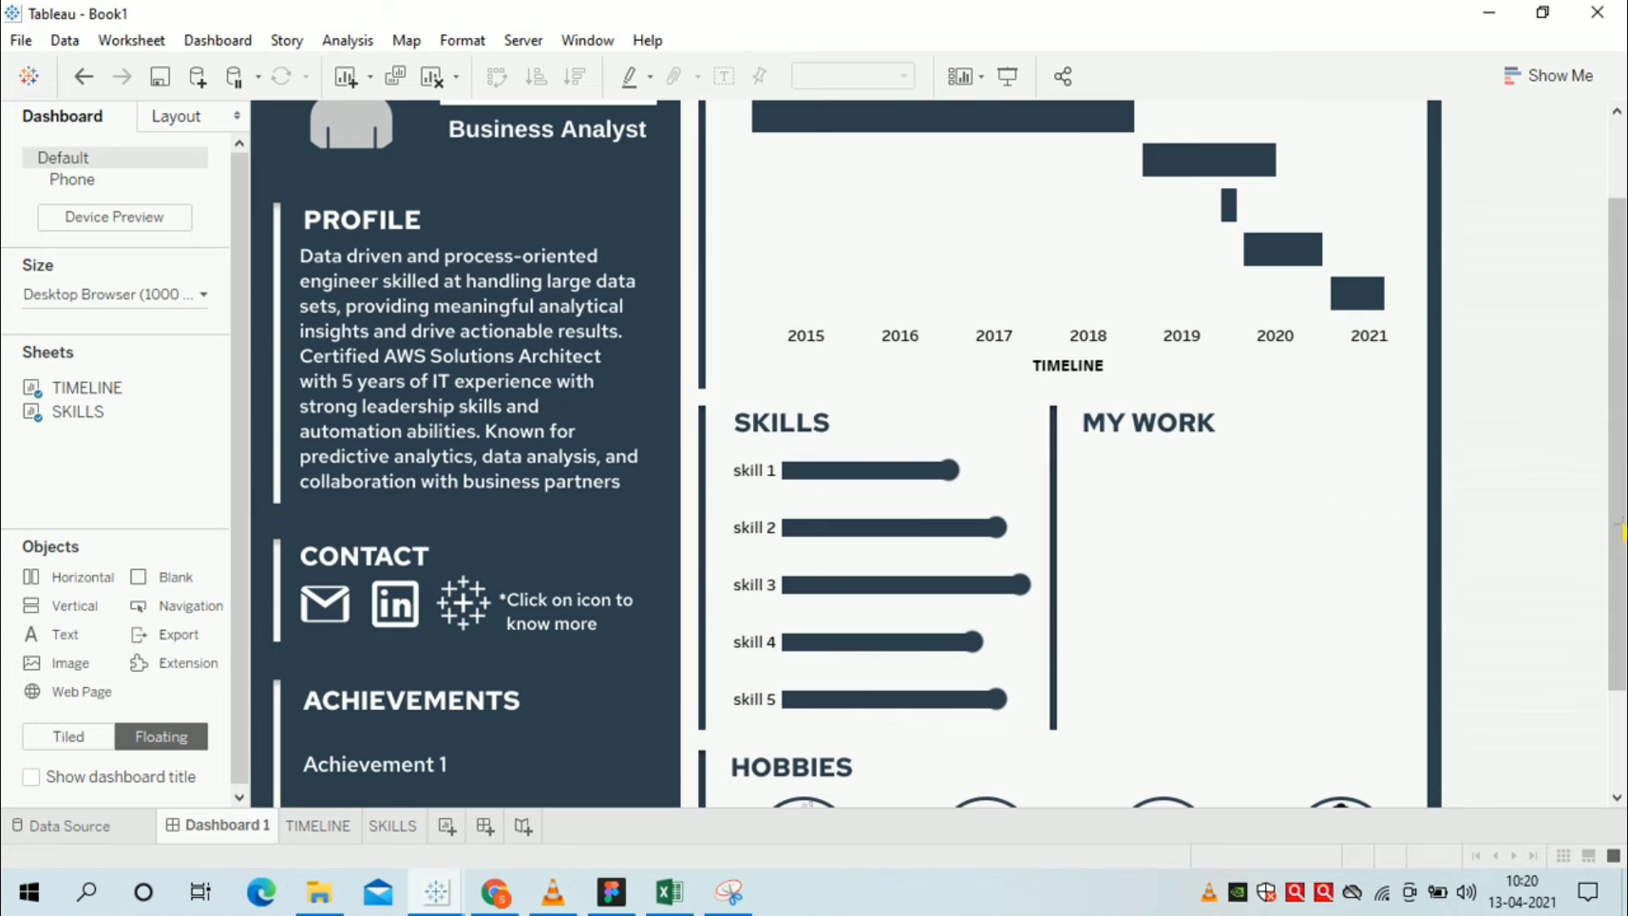